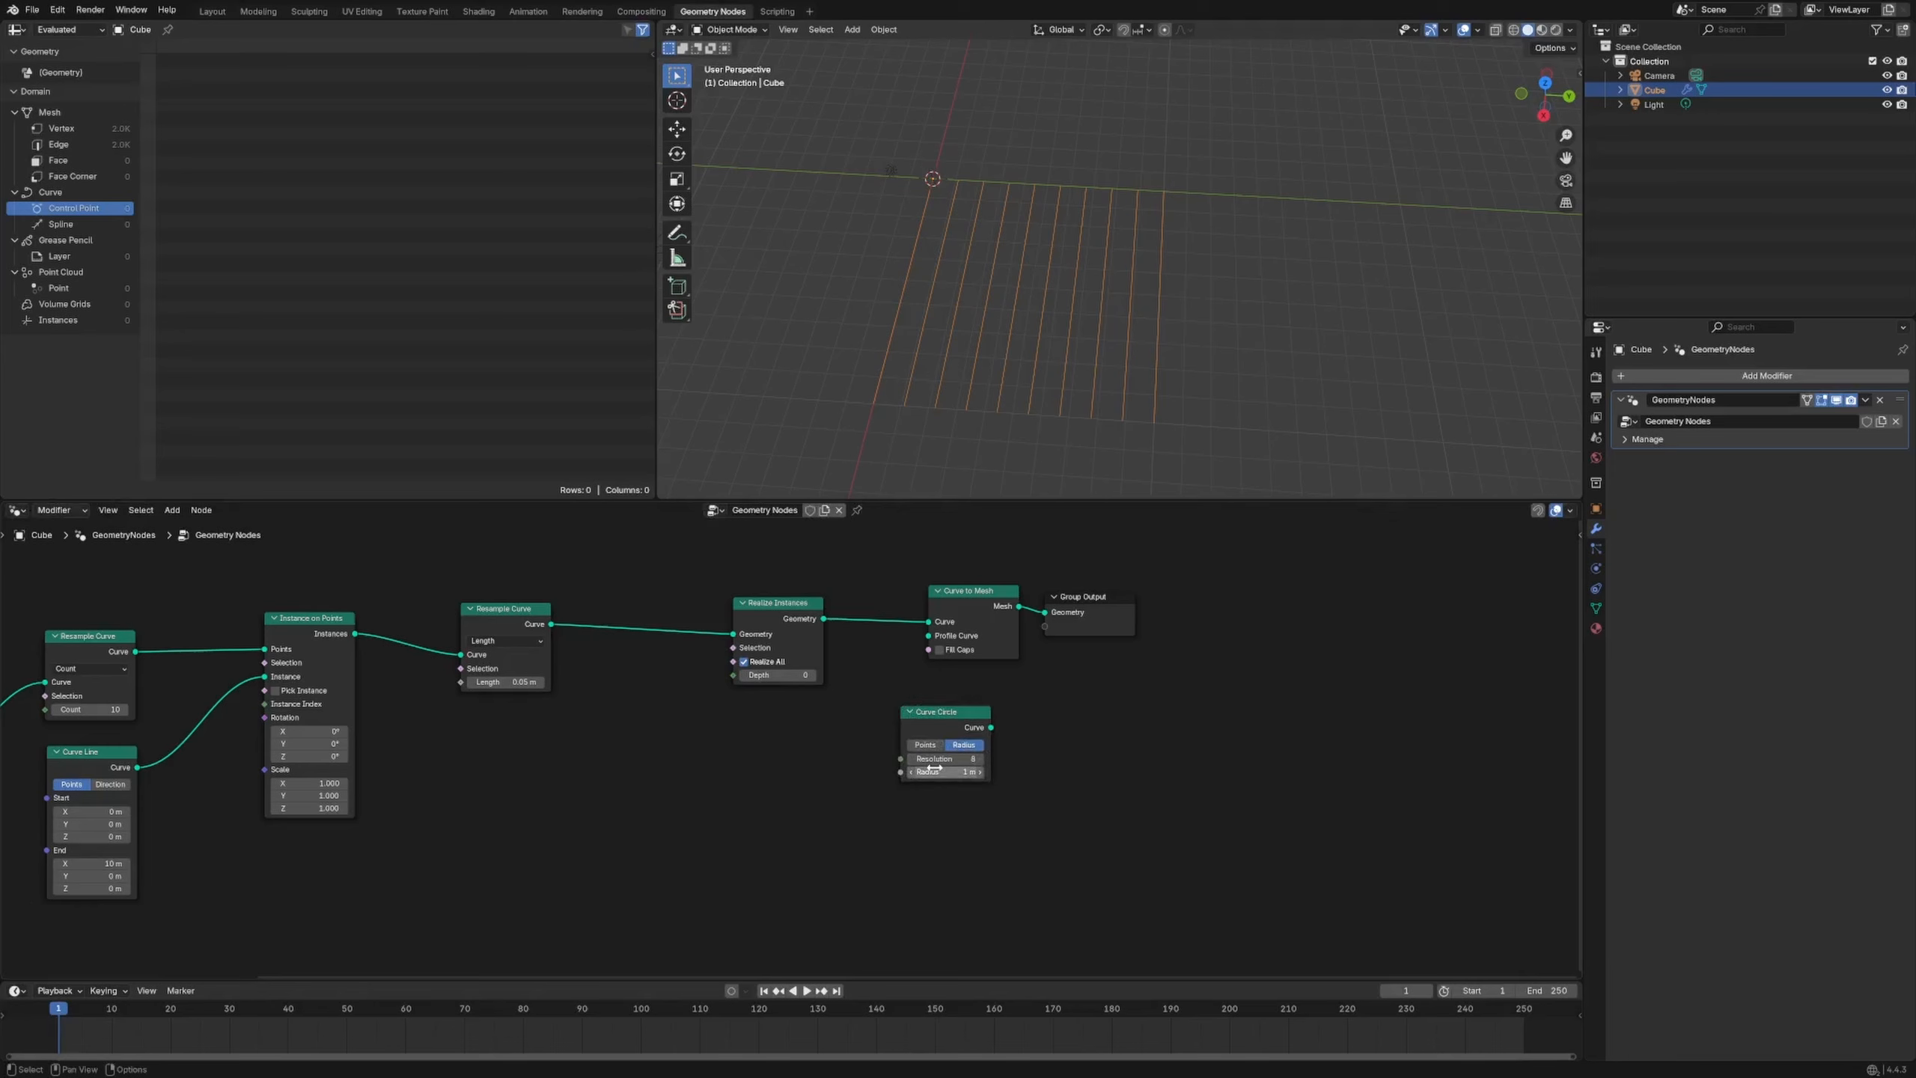
Start editing the Curve Circle profile's radius value
left_click(934, 770)
type("0.2")
key("Return")
left_click_drag(990, 727, 929, 635)
middle_click_drag(1115, 281, 1121, 296)
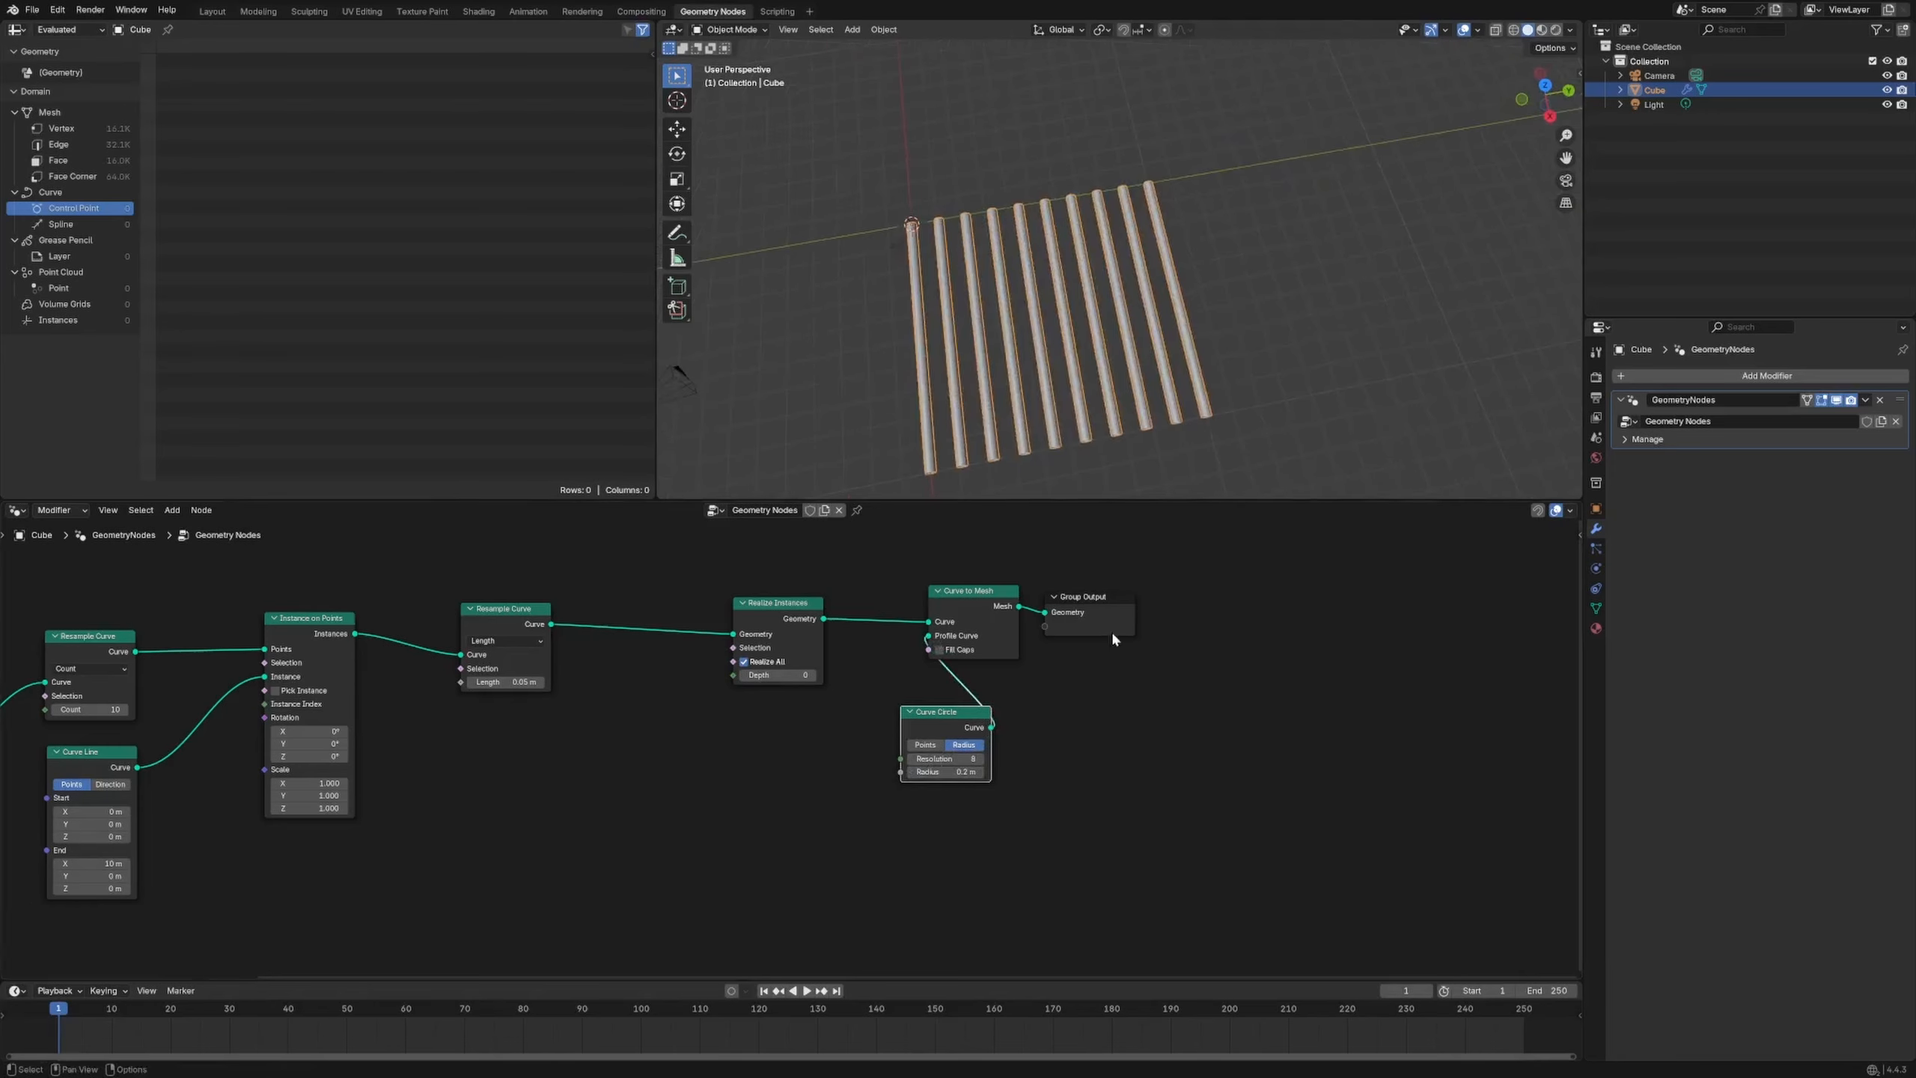
Rearrange the Group Output, Curve to Mesh, Curve Circle and Curve Line nodes
left_click_drag(1112, 631, 1216, 630)
left_click_drag(976, 631, 1098, 613)
left_click_drag(952, 713, 922, 707)
left_click_drag(1232, 623, 1267, 623)
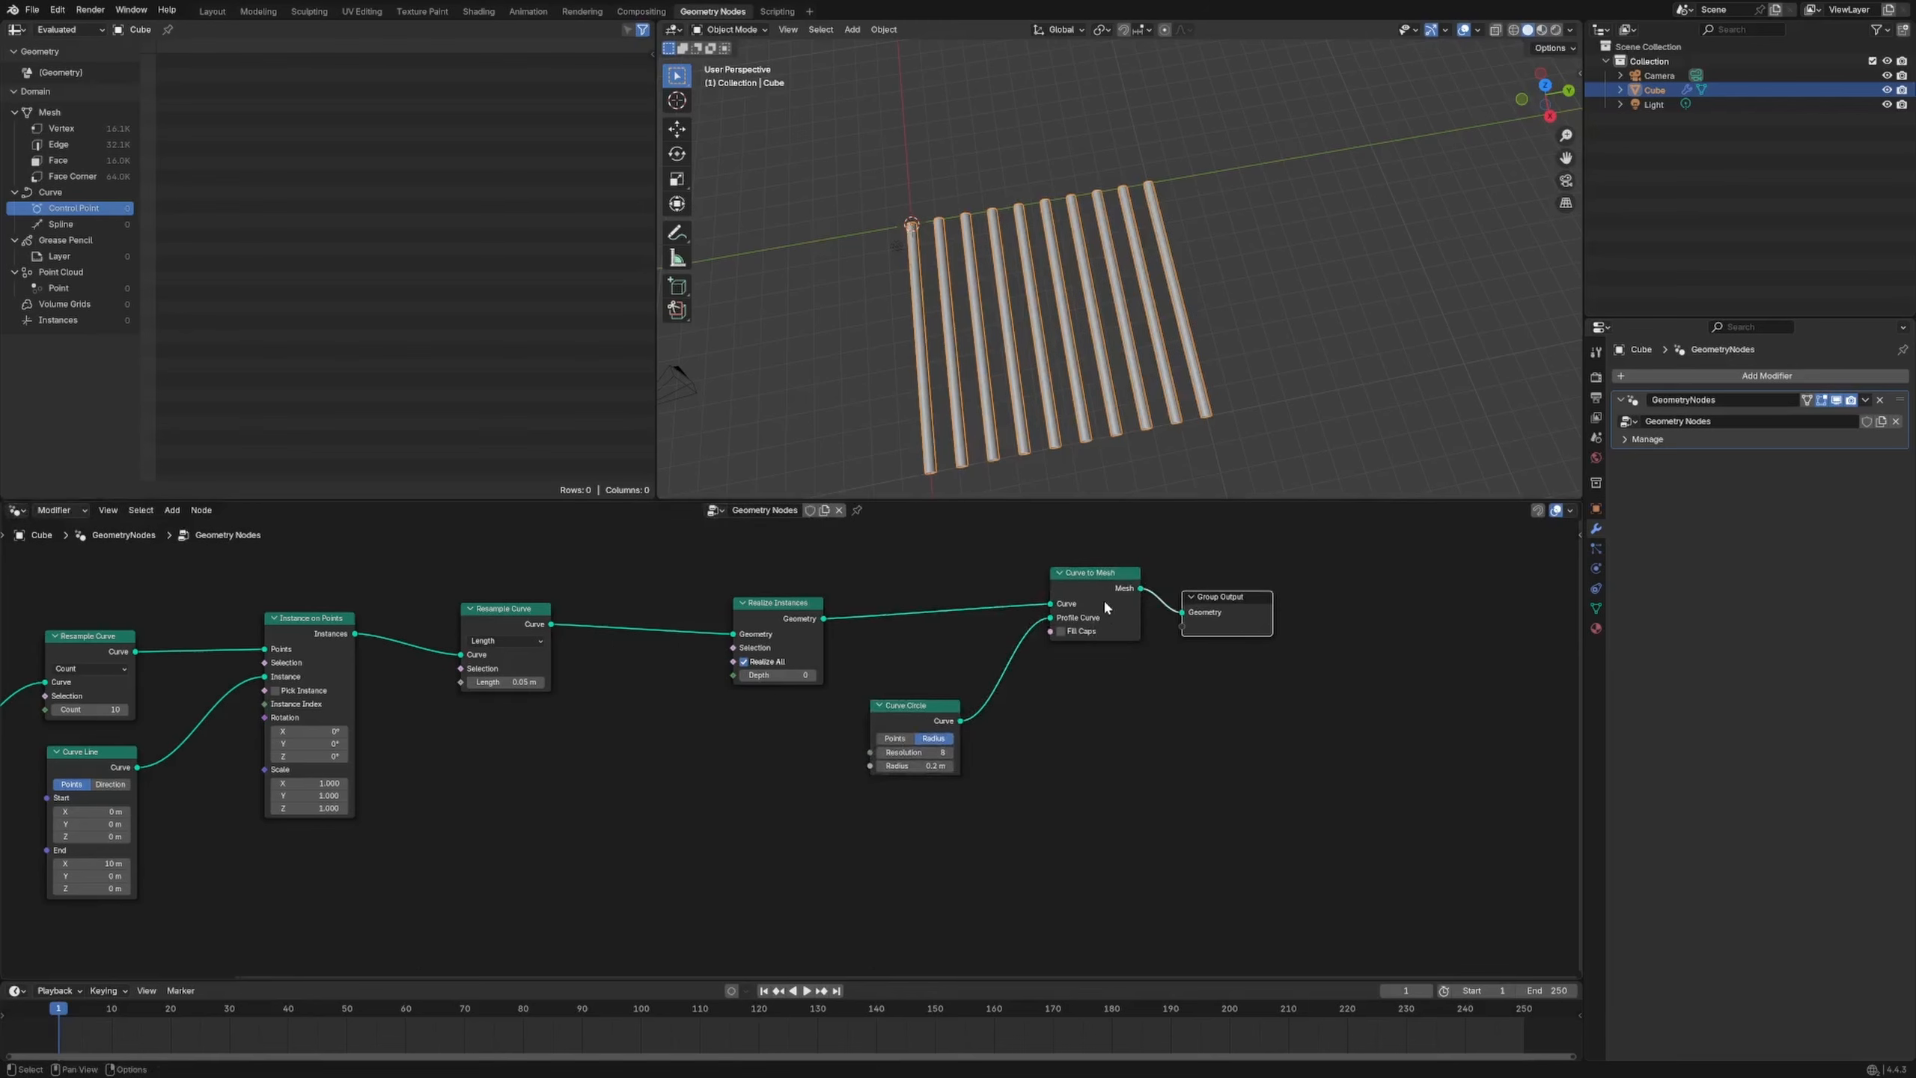
middle_click_drag(506, 800, 1115, 673)
middle_click_drag(645, 582, 634, 718)
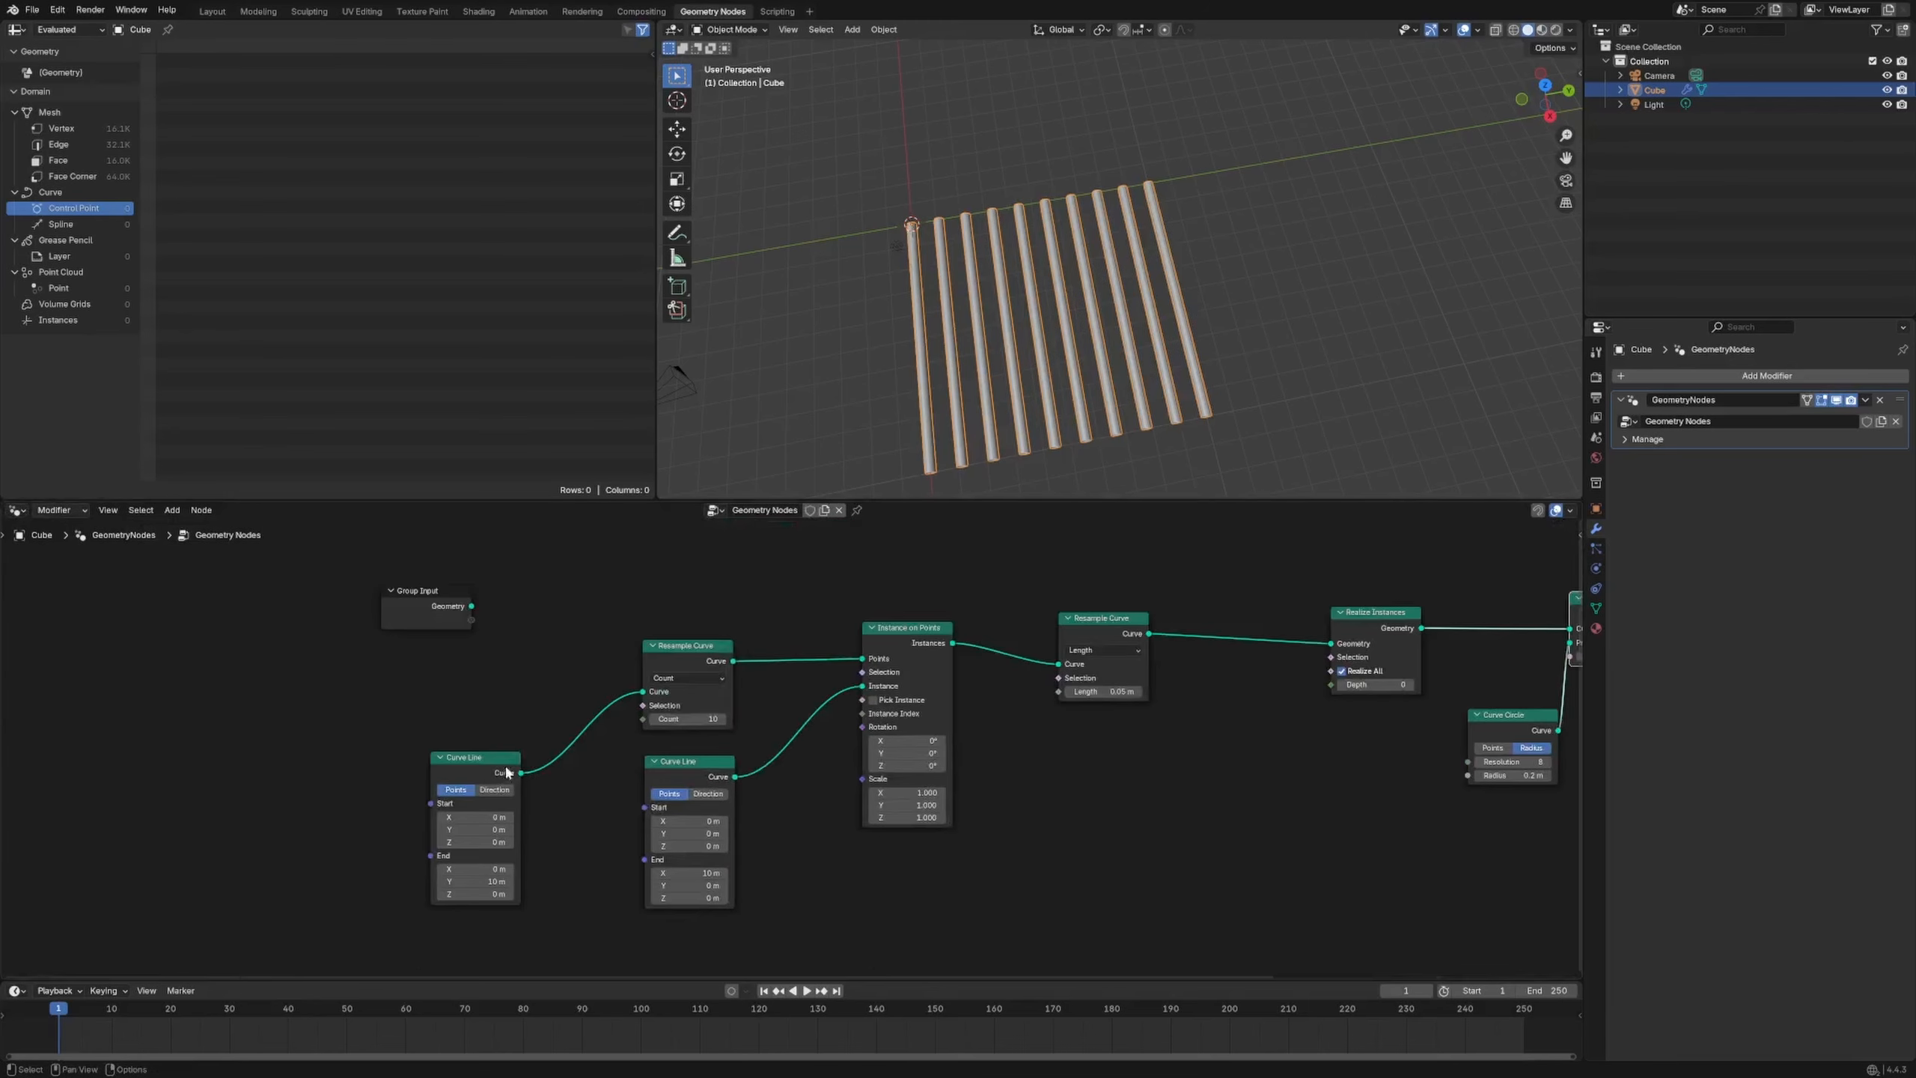
left_click_drag(504, 759, 428, 722)
Try 17 lines, then set the line count back to 10
left_click_drag(725, 727, 865, 523)
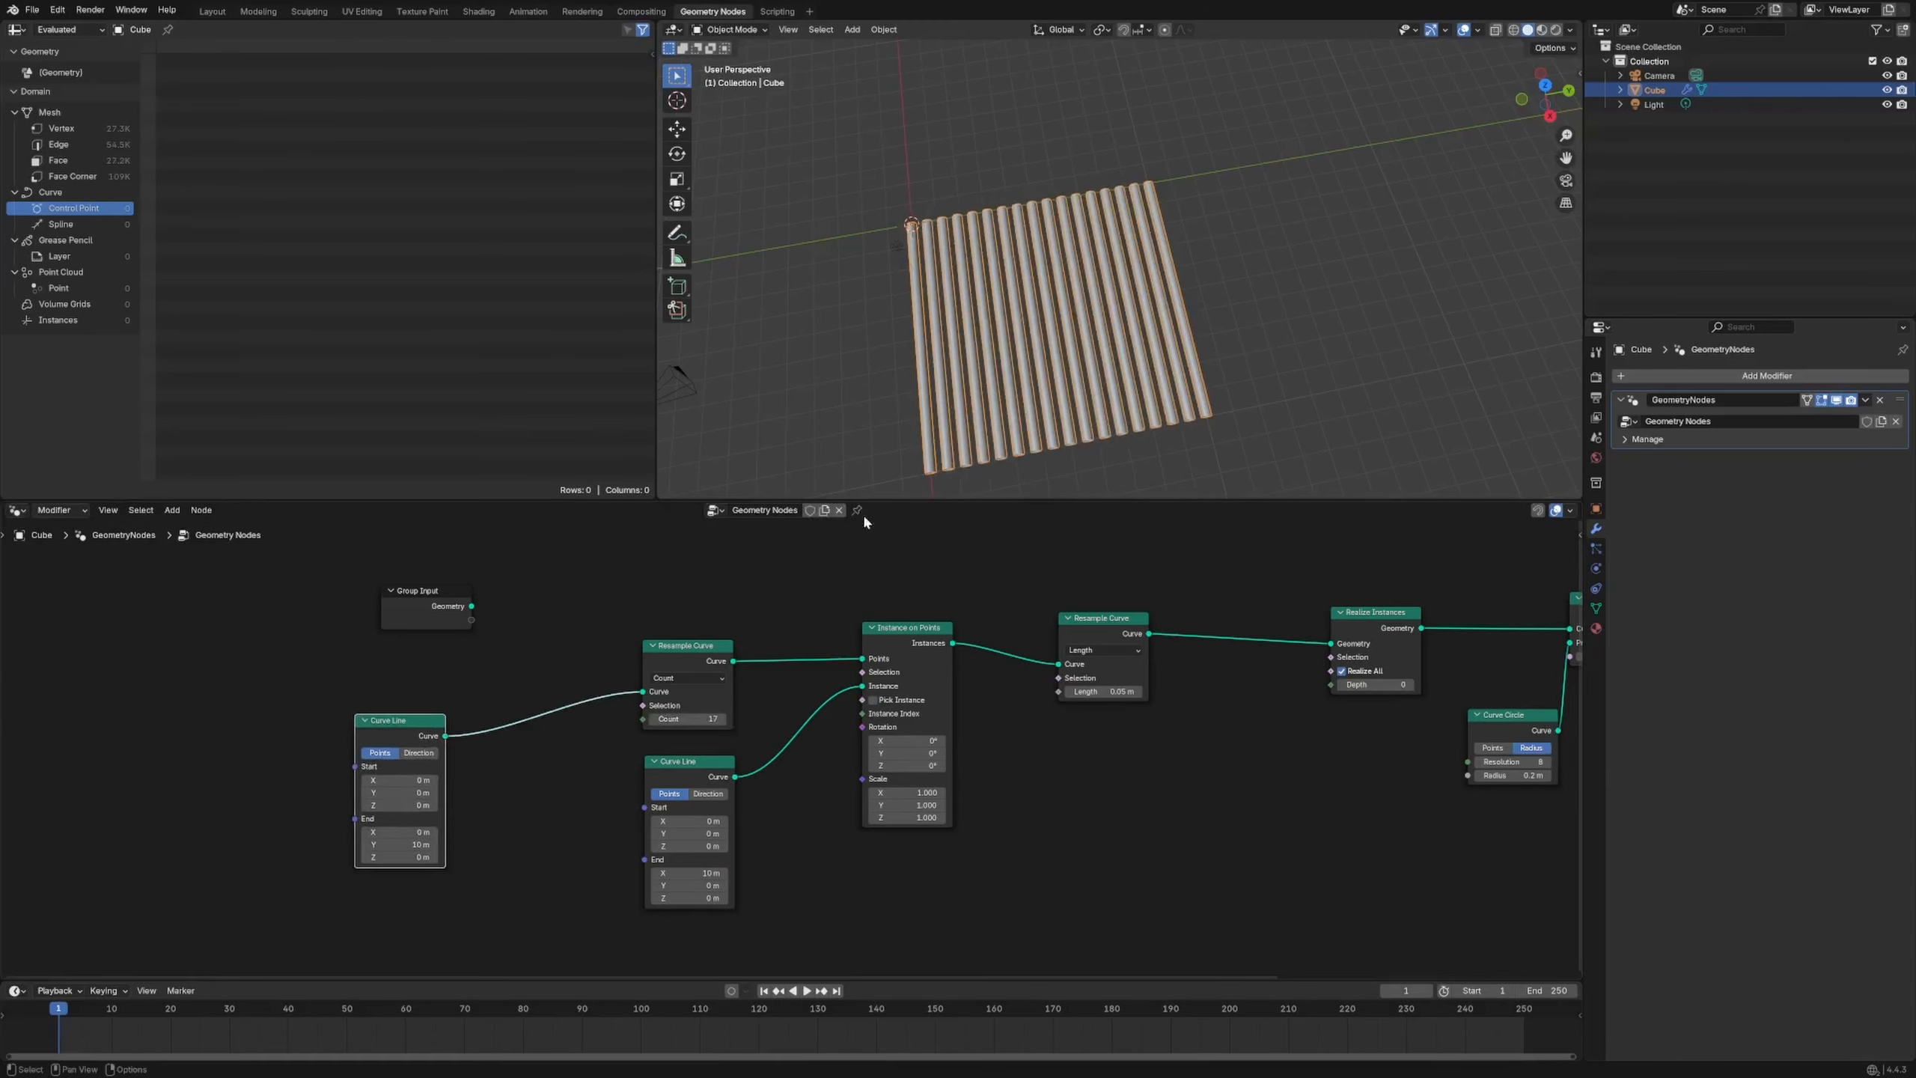
type("10")
key("Return")
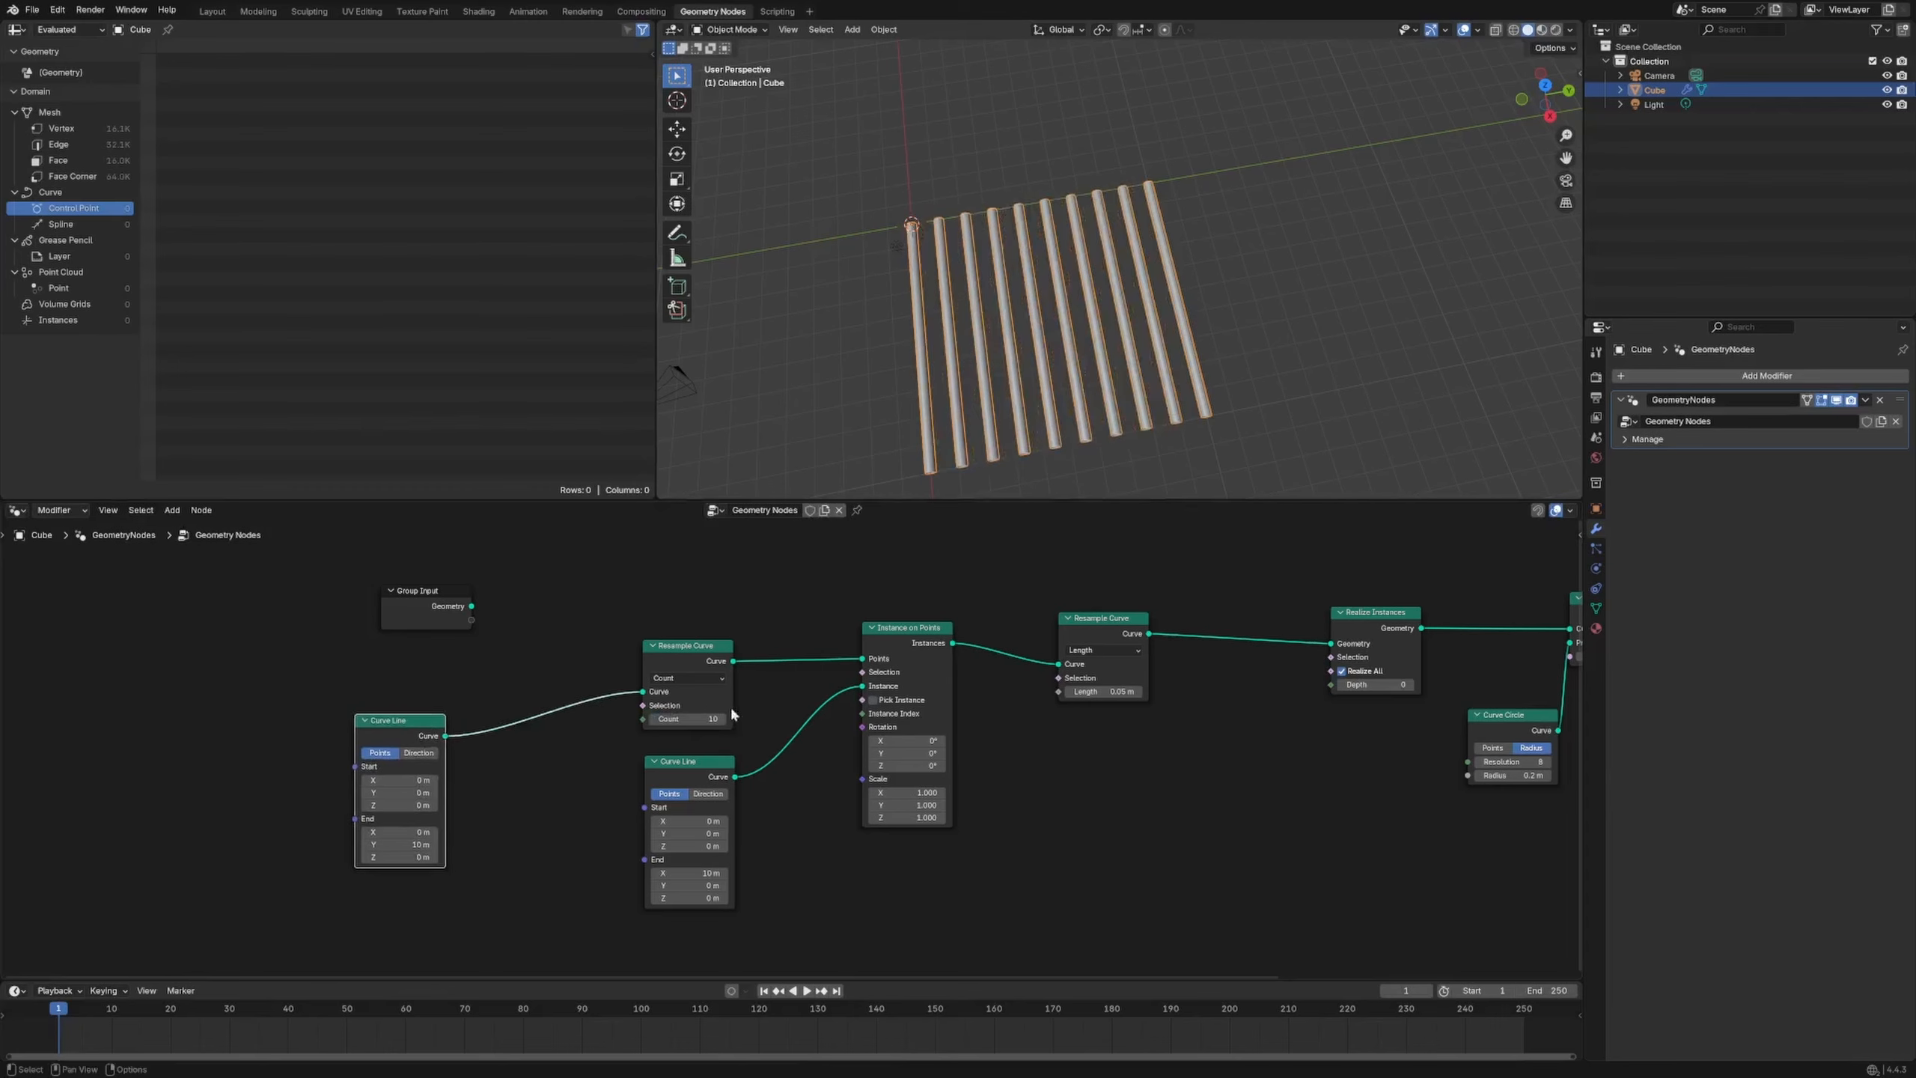
Reposition Group Output, Curve to Mesh and Curve Circle to tidy the output end
middle_click_drag(1133, 728, 764, 636)
middle_click_drag(1097, 691, 709, 779)
left_click_drag(1078, 619, 1211, 614)
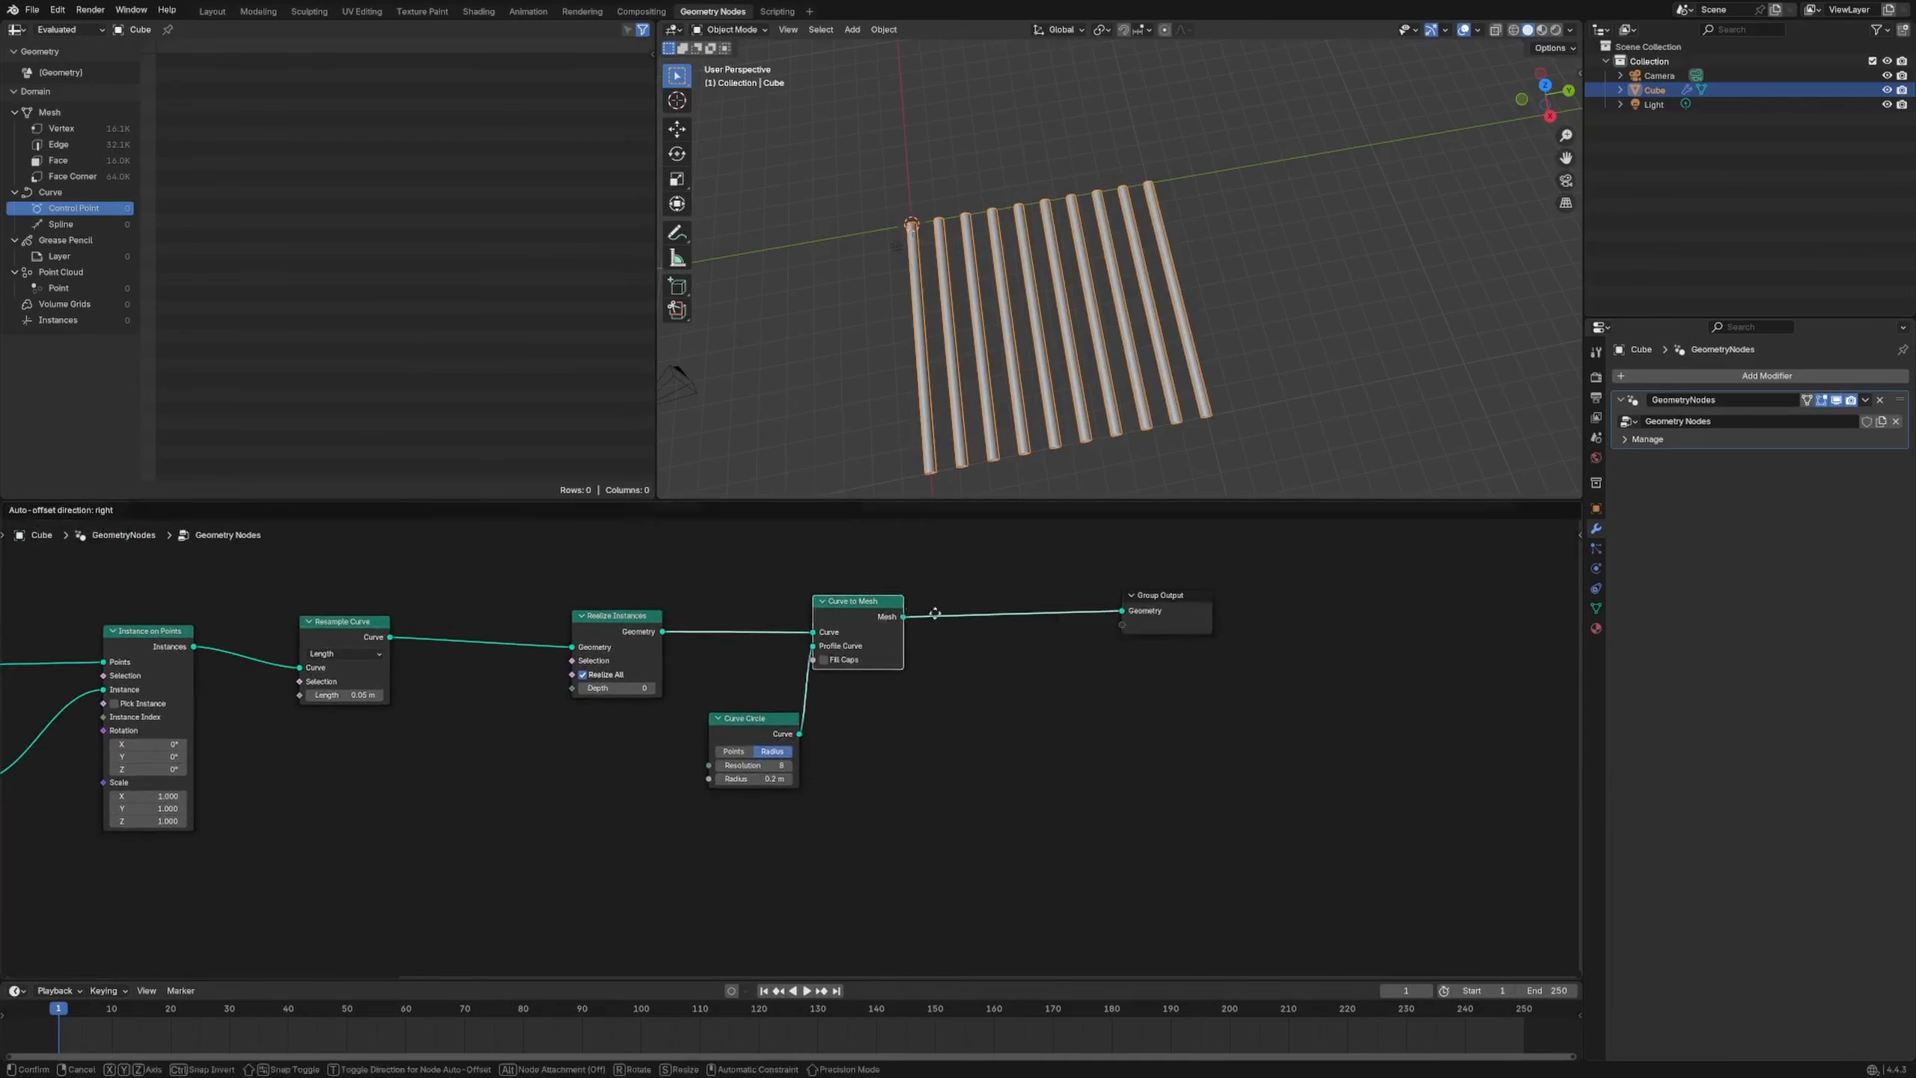
left_click_drag(852, 601, 994, 589)
left_click_drag(751, 718, 980, 714)
left_click_drag(1011, 626, 1021, 624)
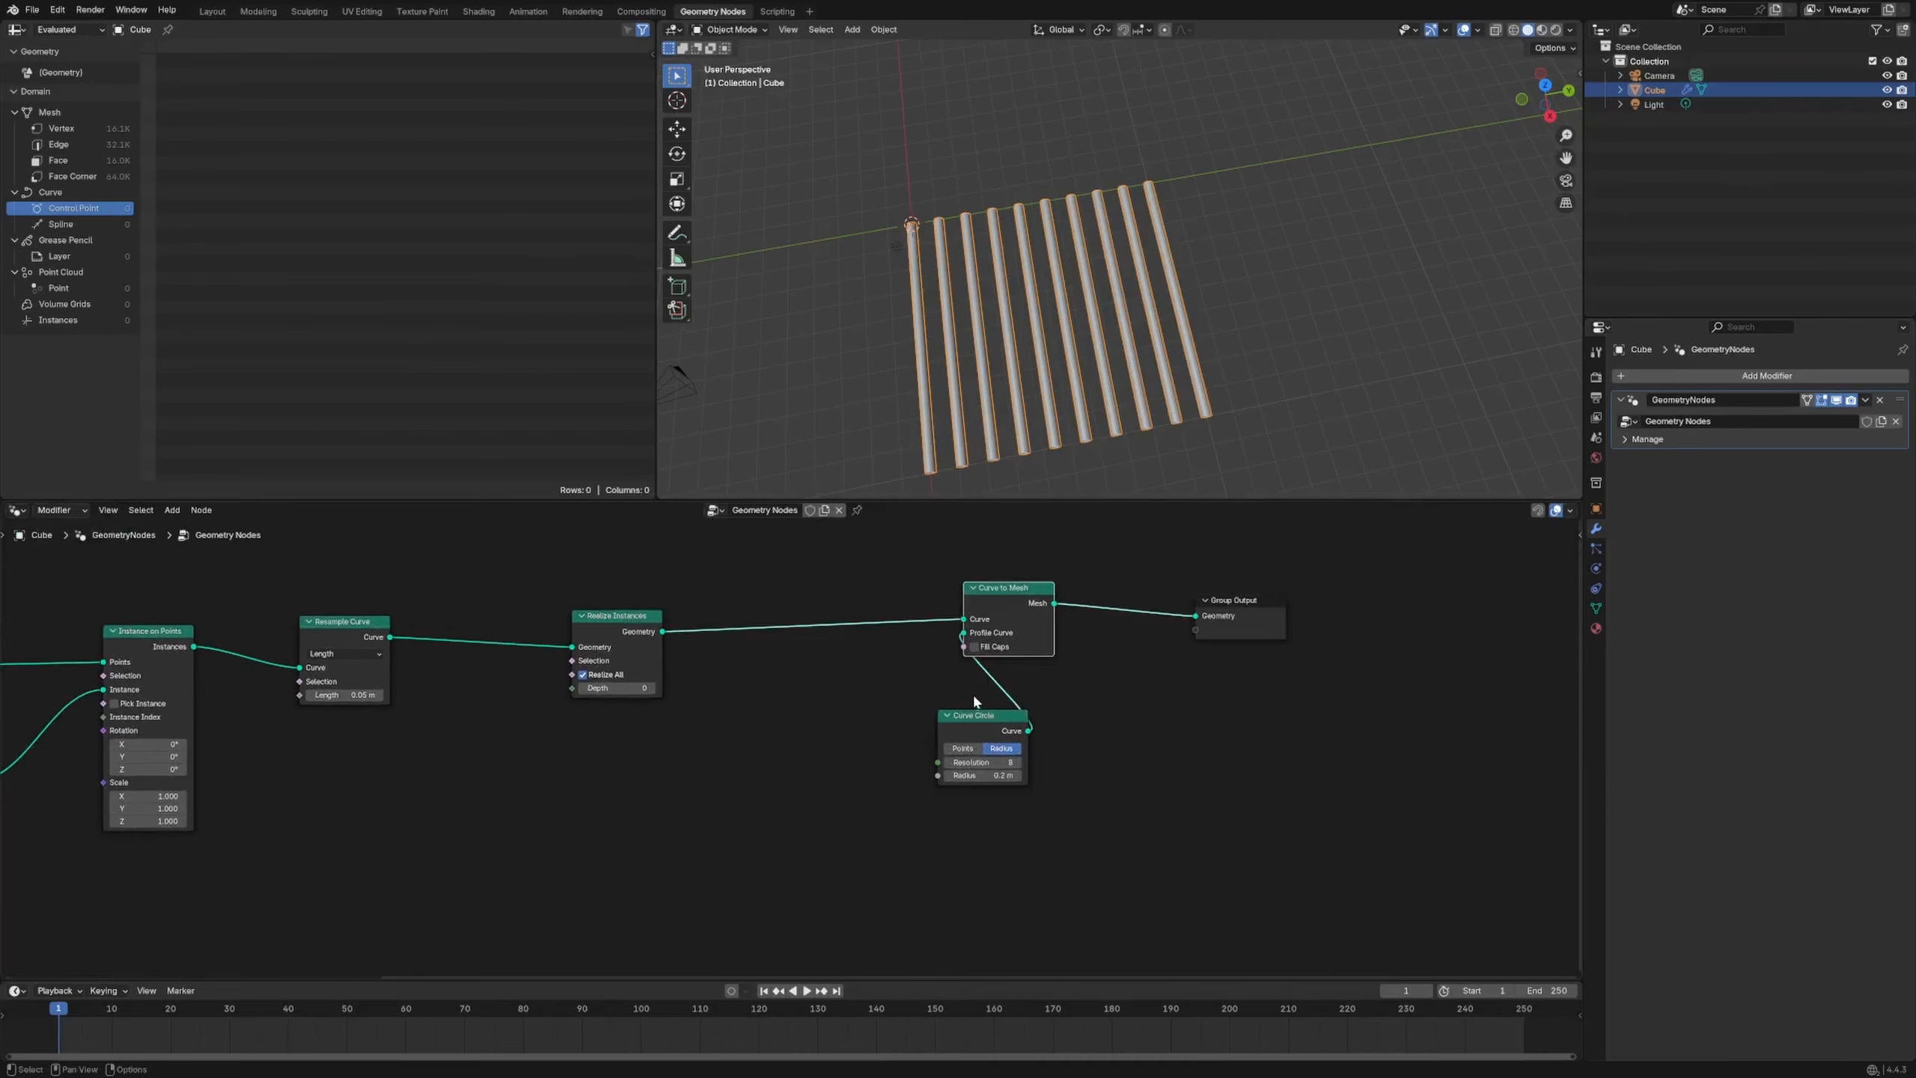
left_click_drag(976, 718, 1030, 725)
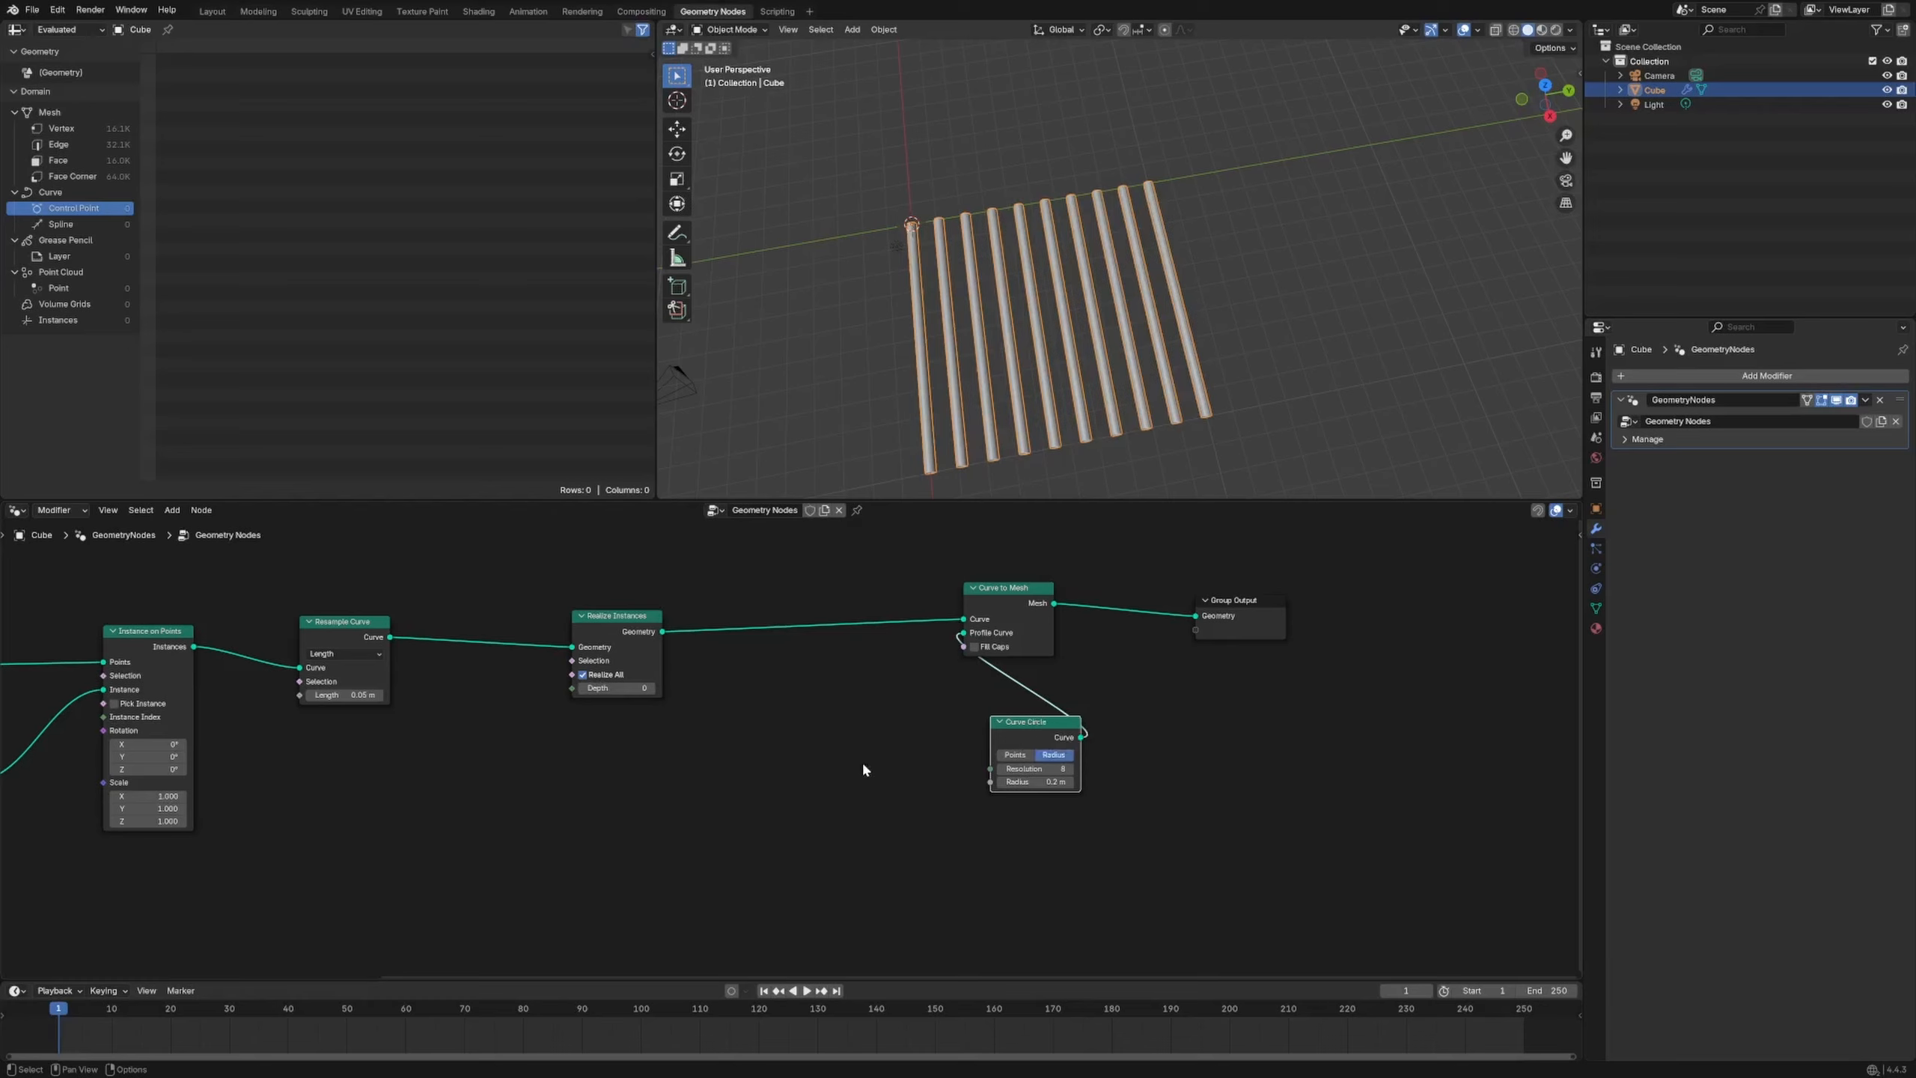
left_click(813, 747)
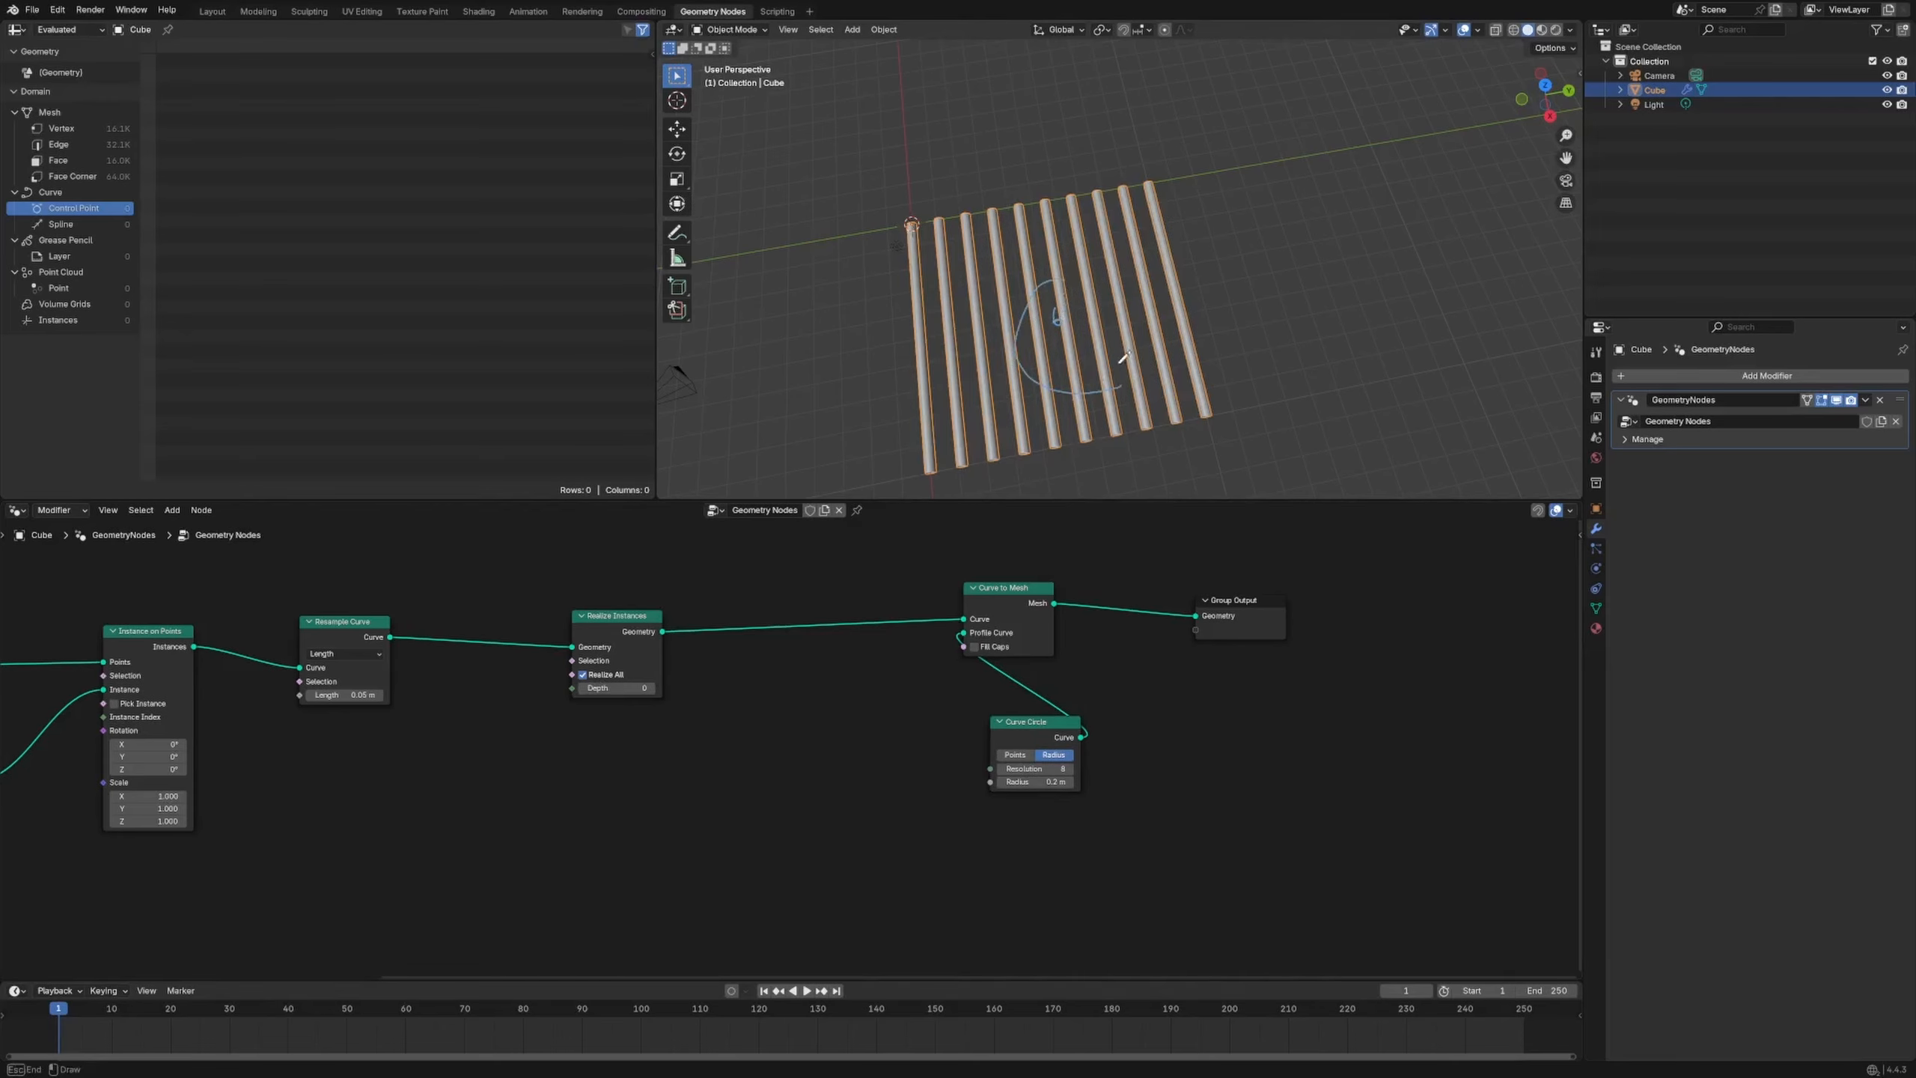
Annotate the rods, erase the marks, and move Realize Instances beside Resample Curve
left_click_drag(1046, 260, 1061, 282)
right_click_drag(1061, 282, 1003, 348)
middle_click_drag(748, 699, 854, 689)
left_click_drag(734, 631, 615, 618)
Insert a Set Position node before Curve to Mesh and shift the nodes to make room
left_click(723, 723)
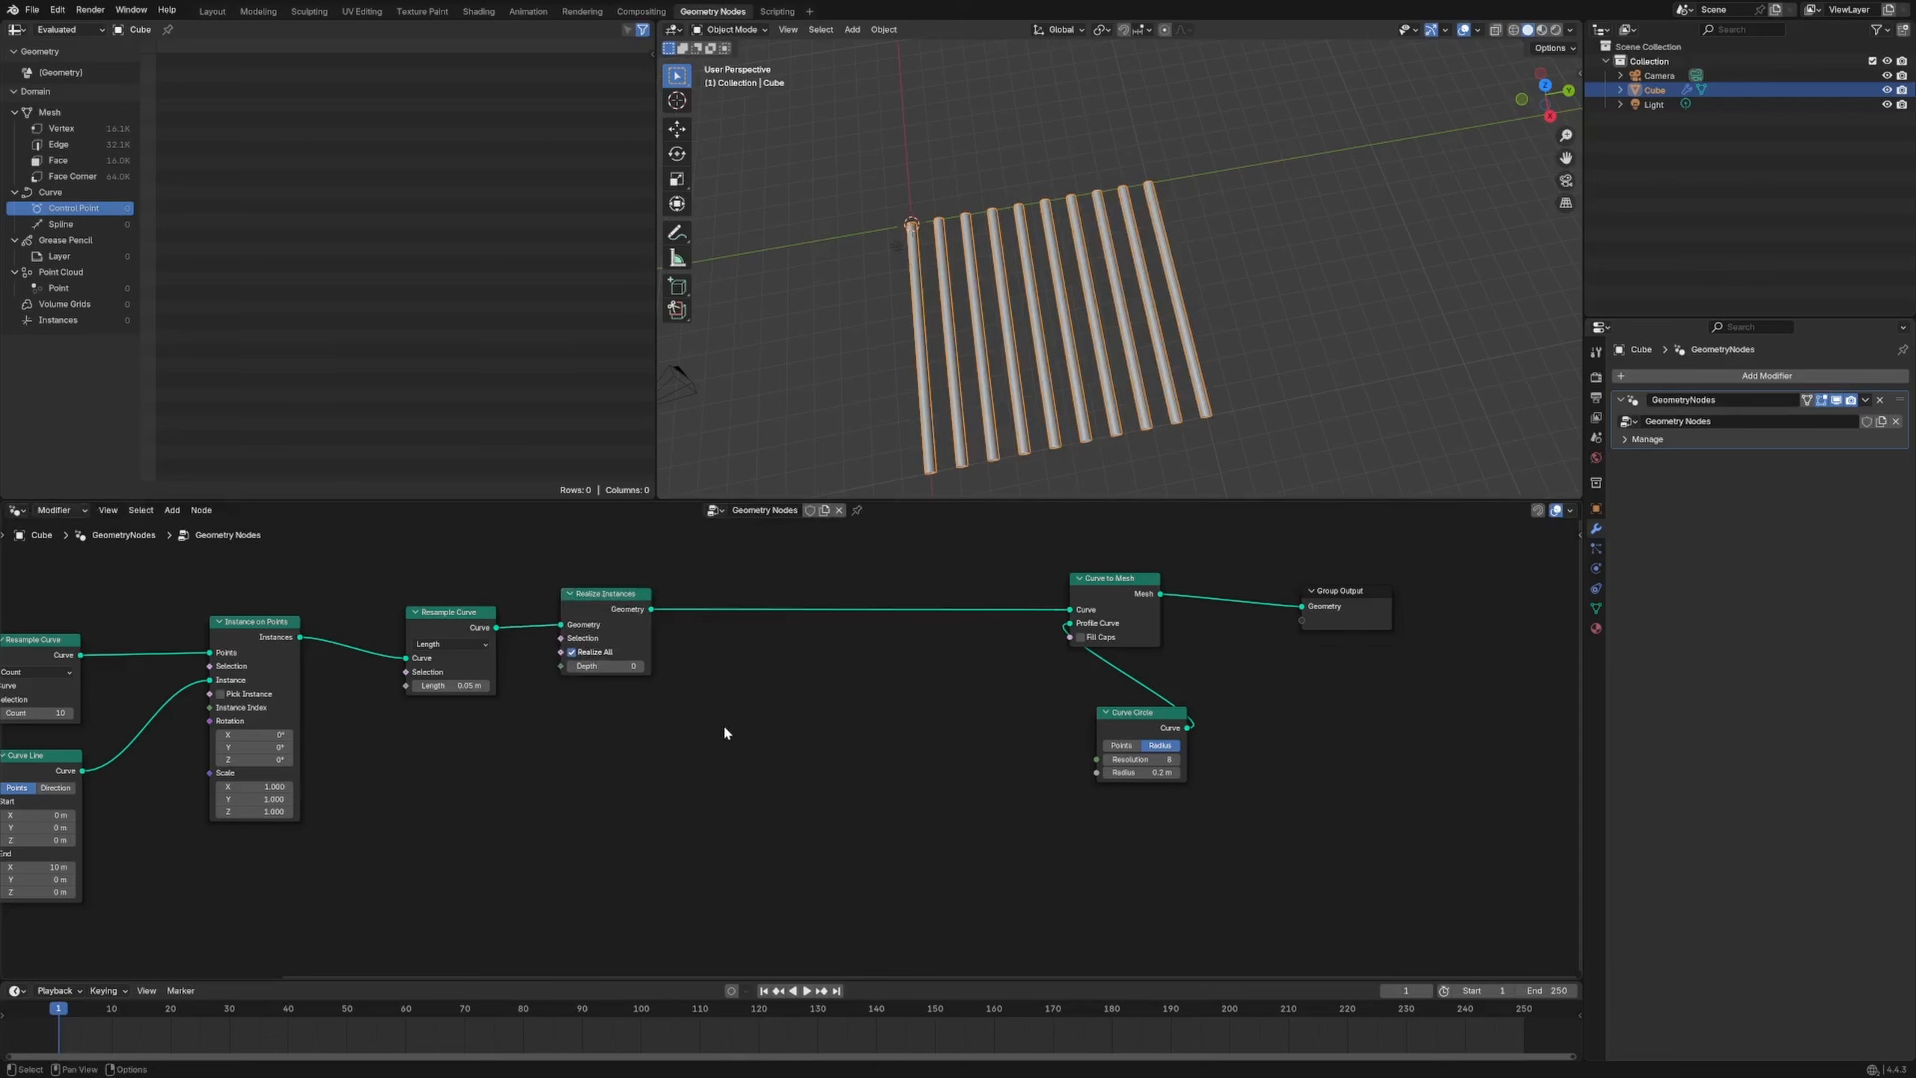
key("shift+a")
type("set pos")
key("Return")
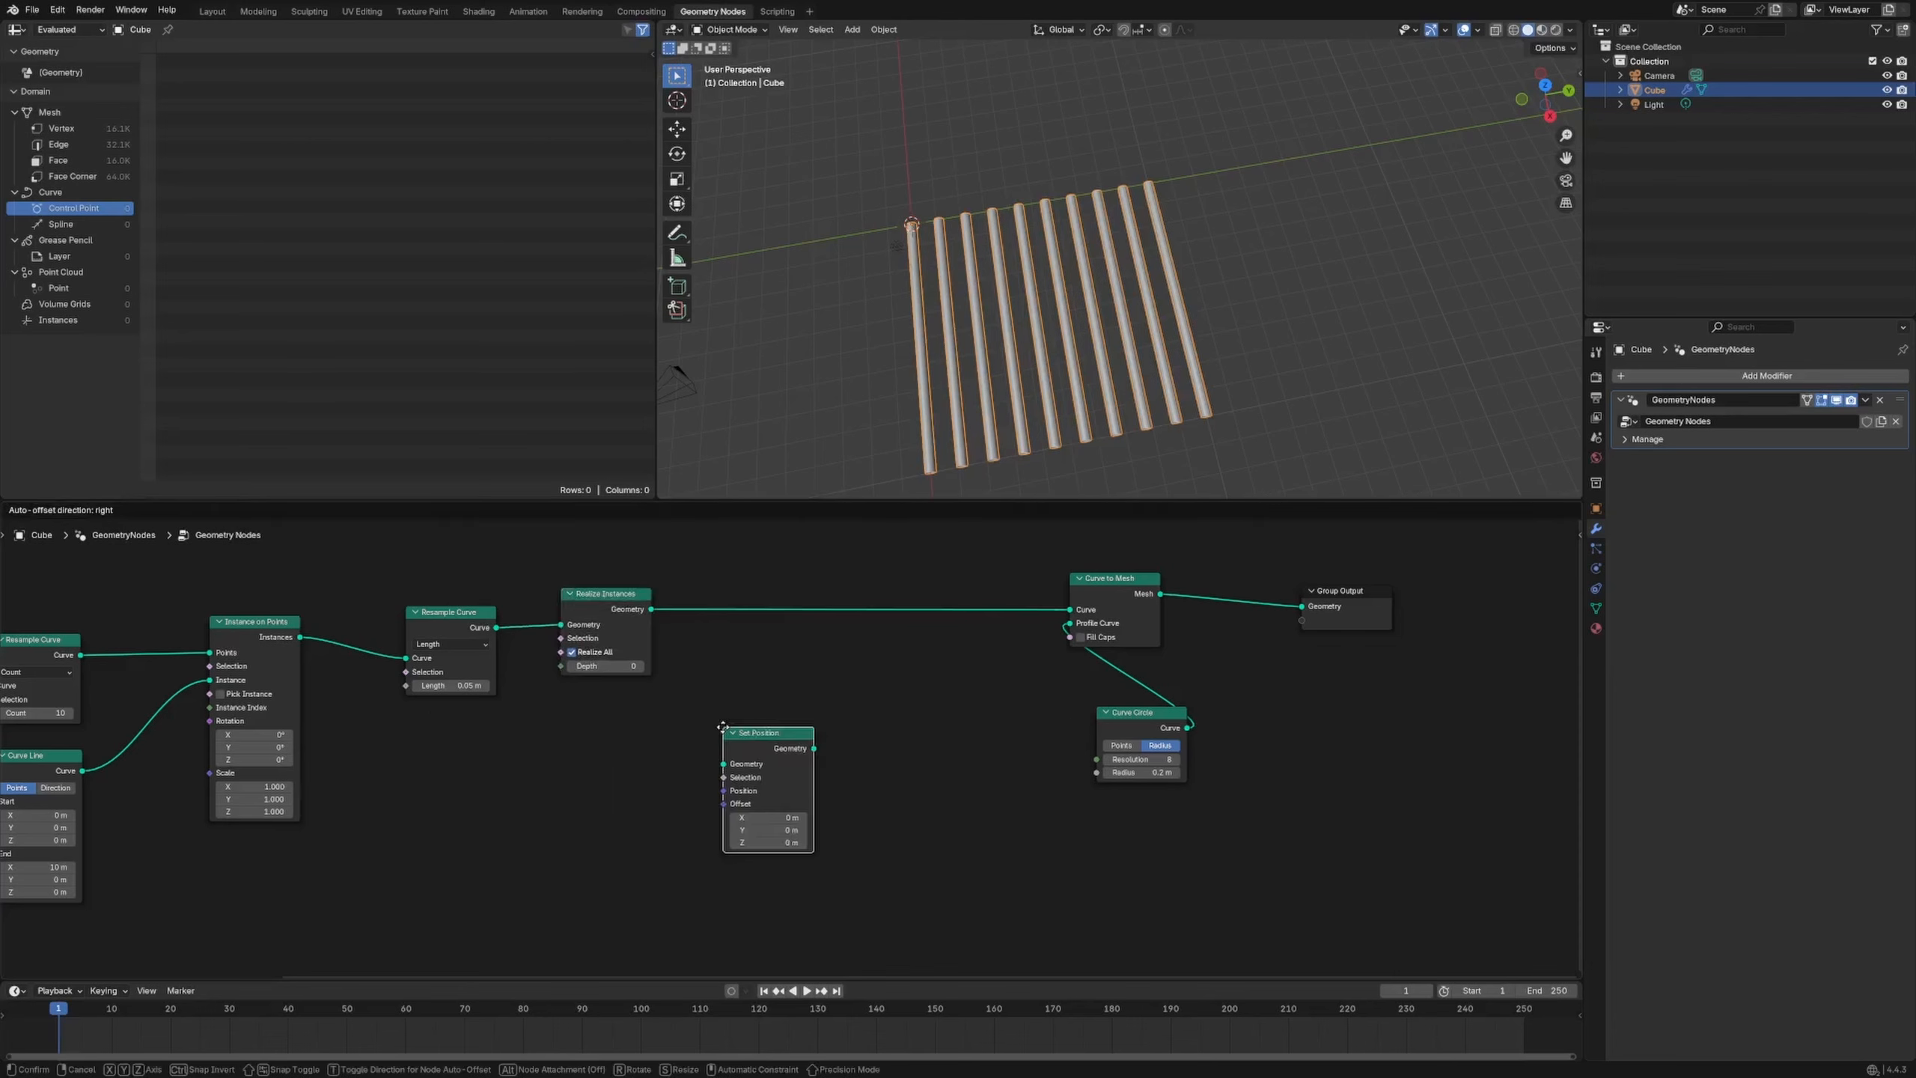
left_click(985, 559)
left_click_drag(1133, 591, 1142, 579)
left_click_drag(1339, 609, 1428, 591)
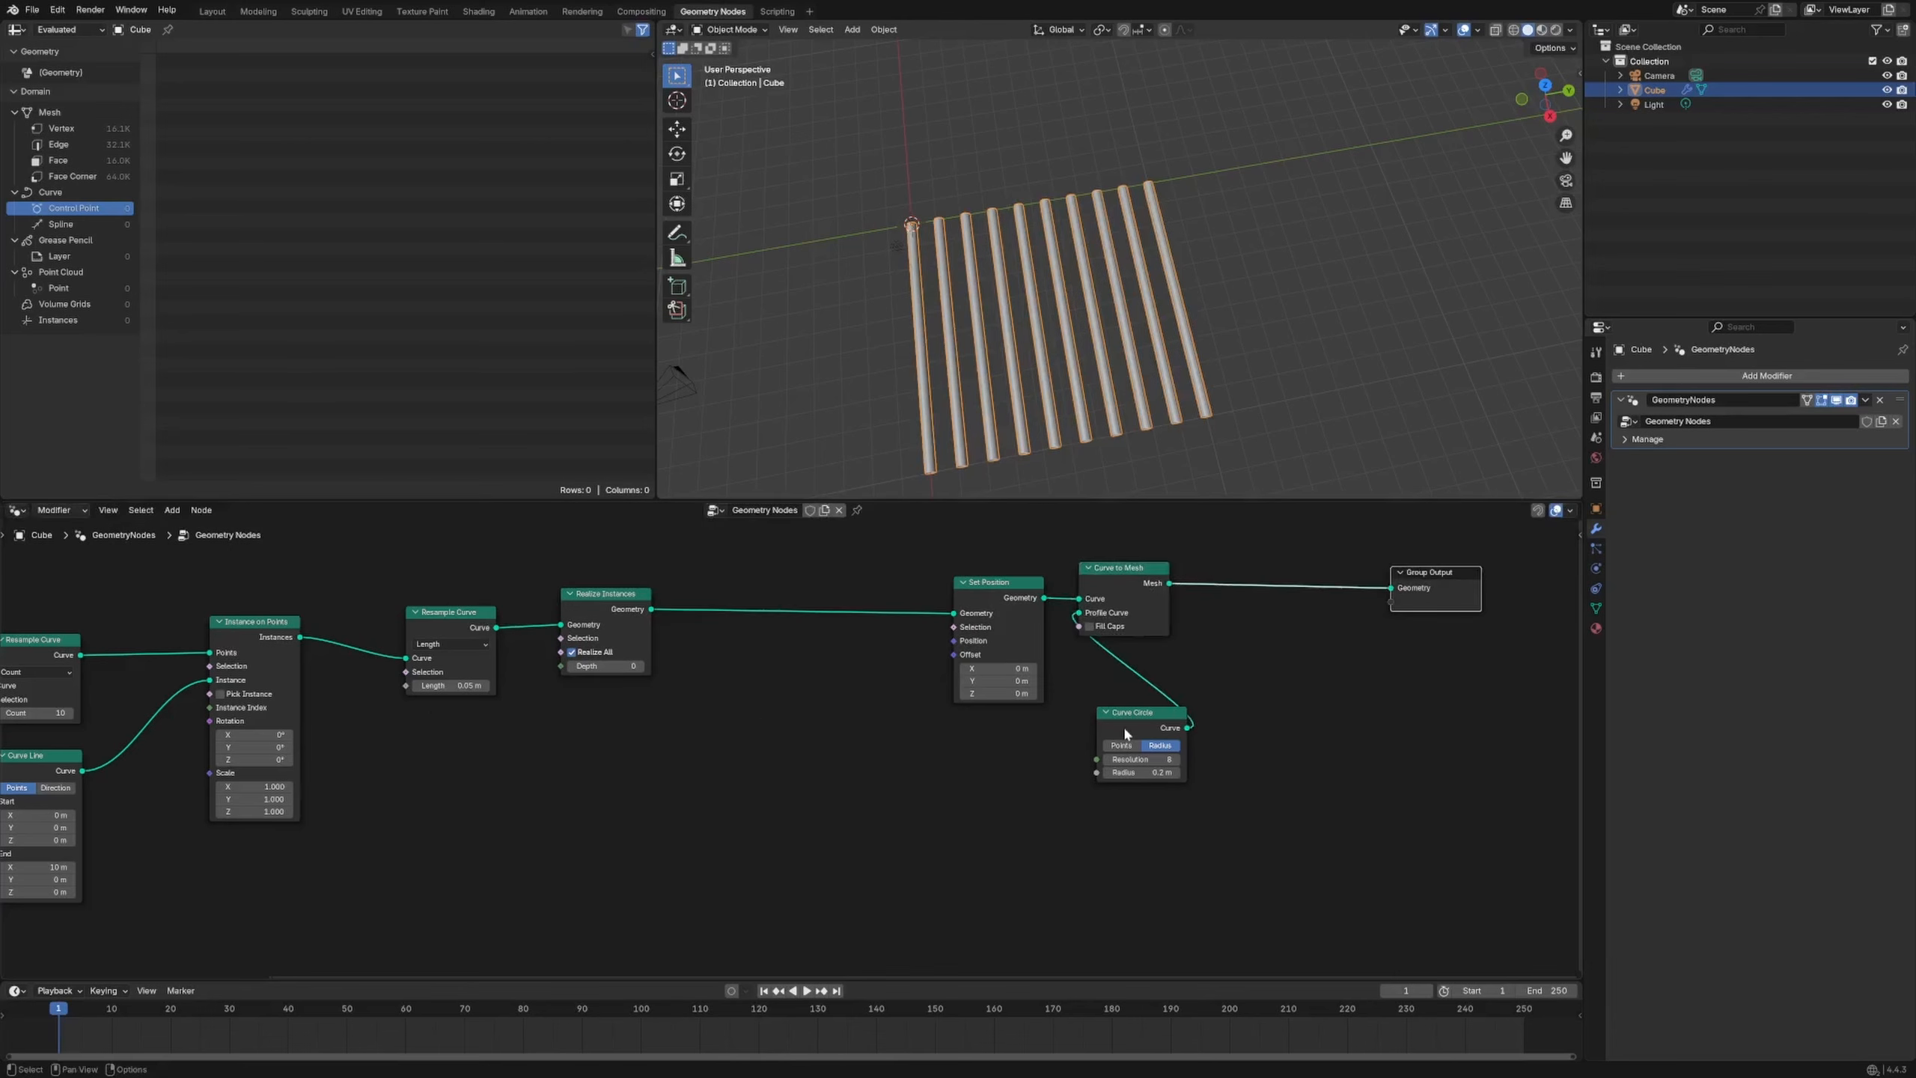
left_click_drag(1124, 720, 1165, 719)
left_click_drag(981, 642, 948, 629)
Add a Wave Texture and preview it on the tube mesh through a Viewer node
key("shift+a")
type("wave")
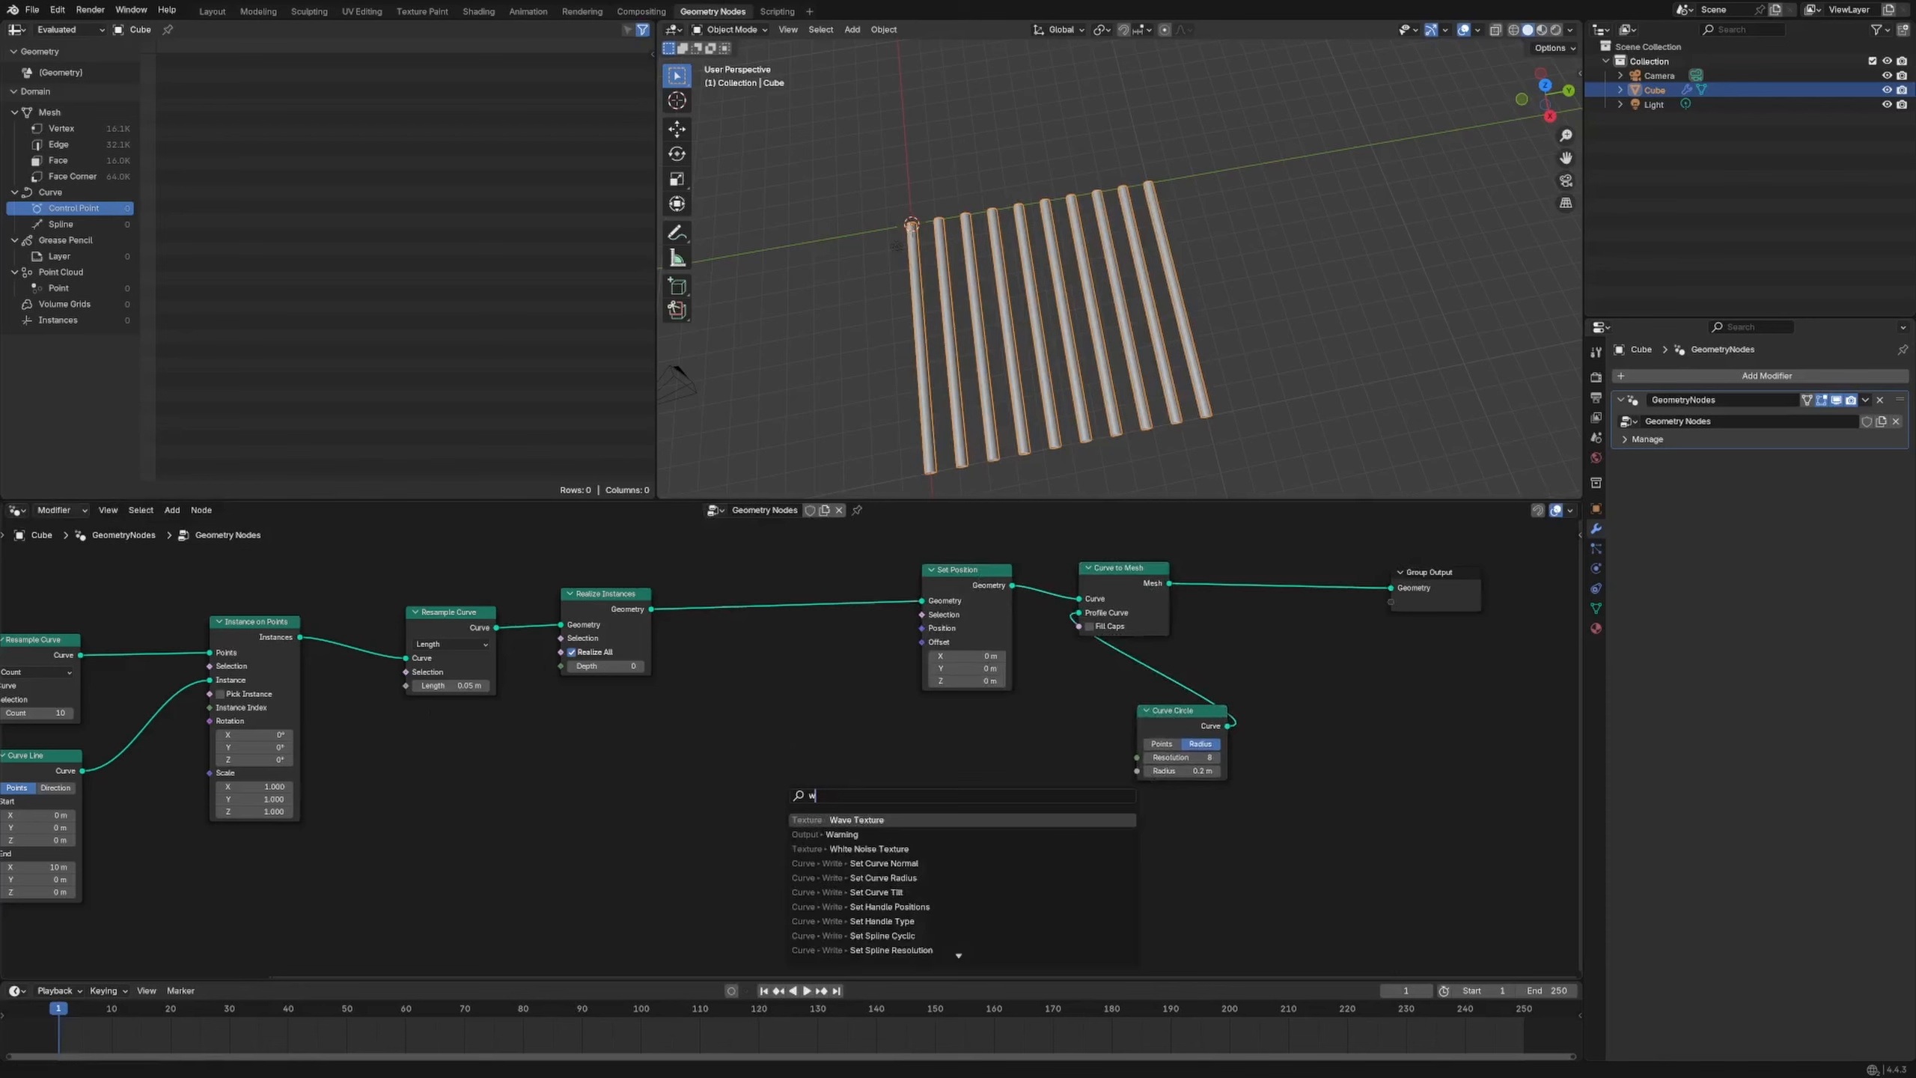
key("Return")
left_click(820, 794)
left_click(821, 794, "ctrl+shift")
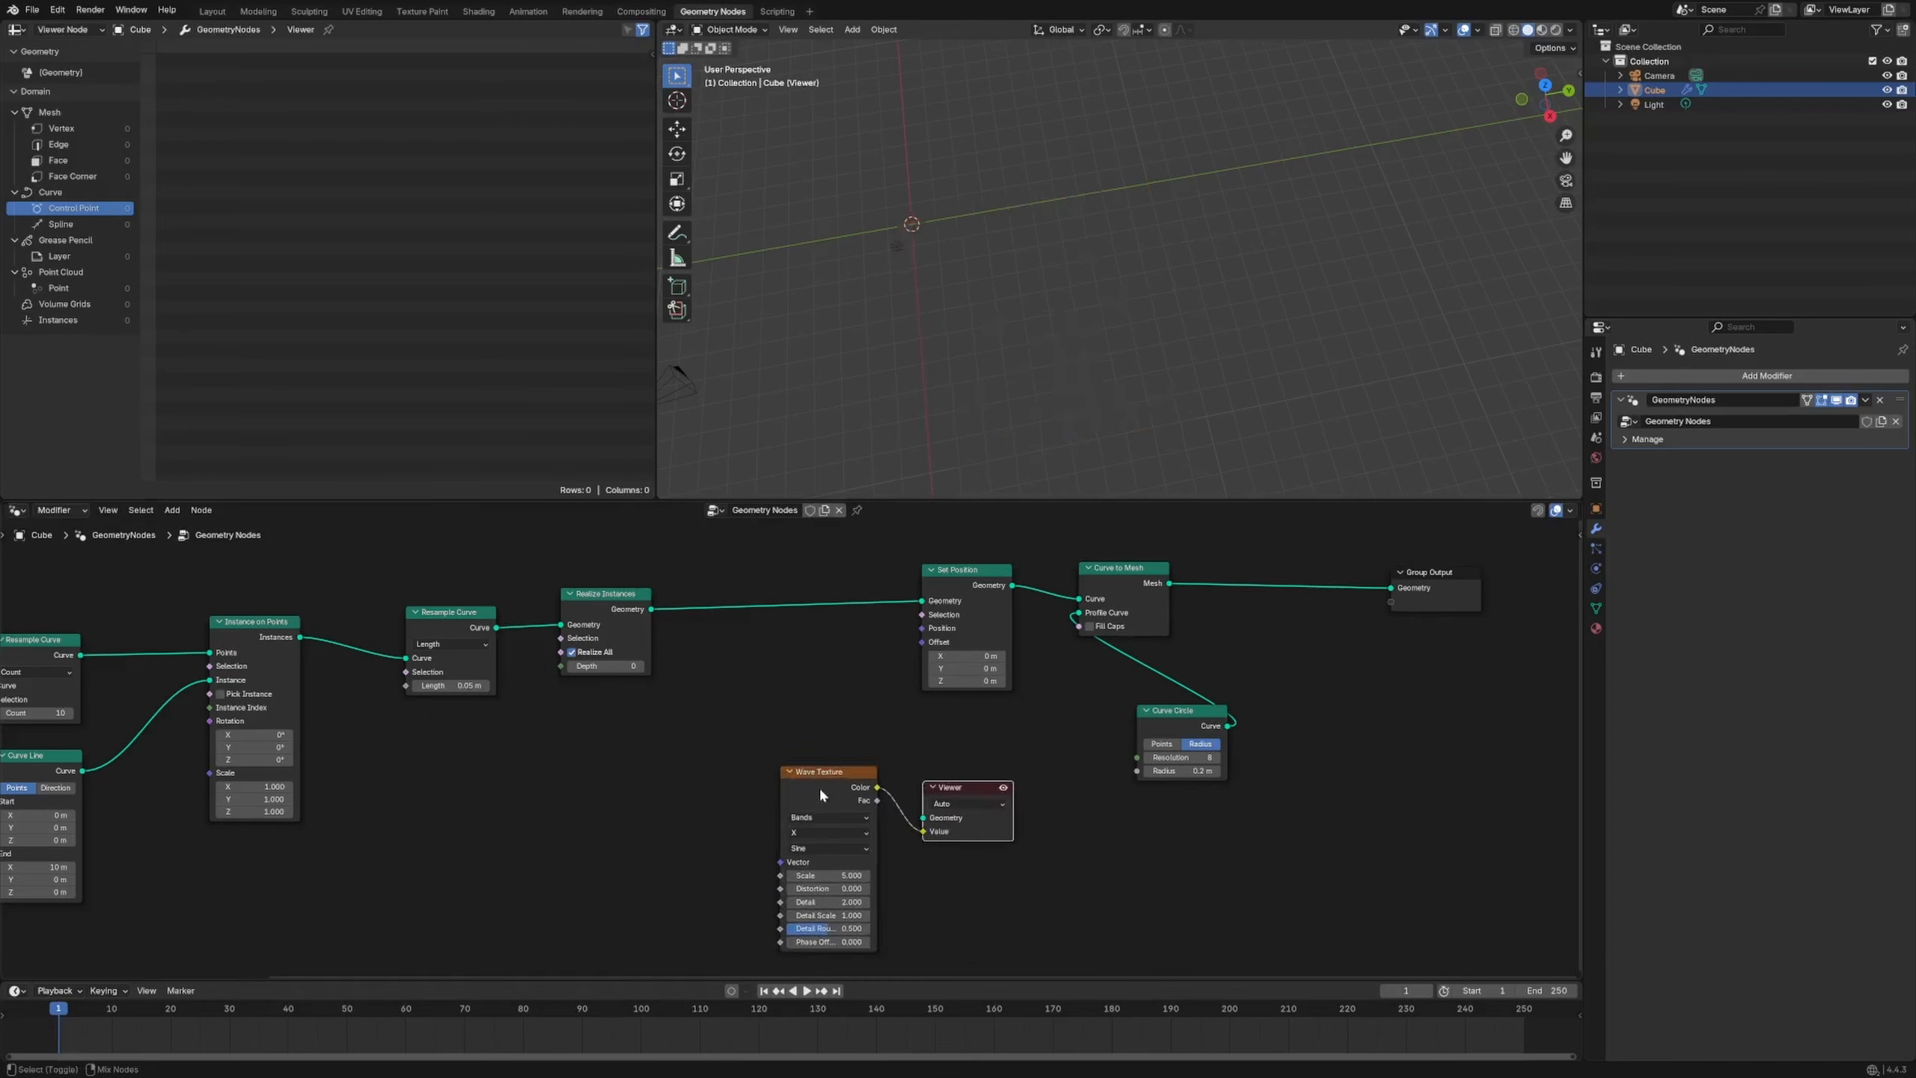
left_click(1131, 619, "ctrl+shift")
left_click_drag(969, 577, 861, 547)
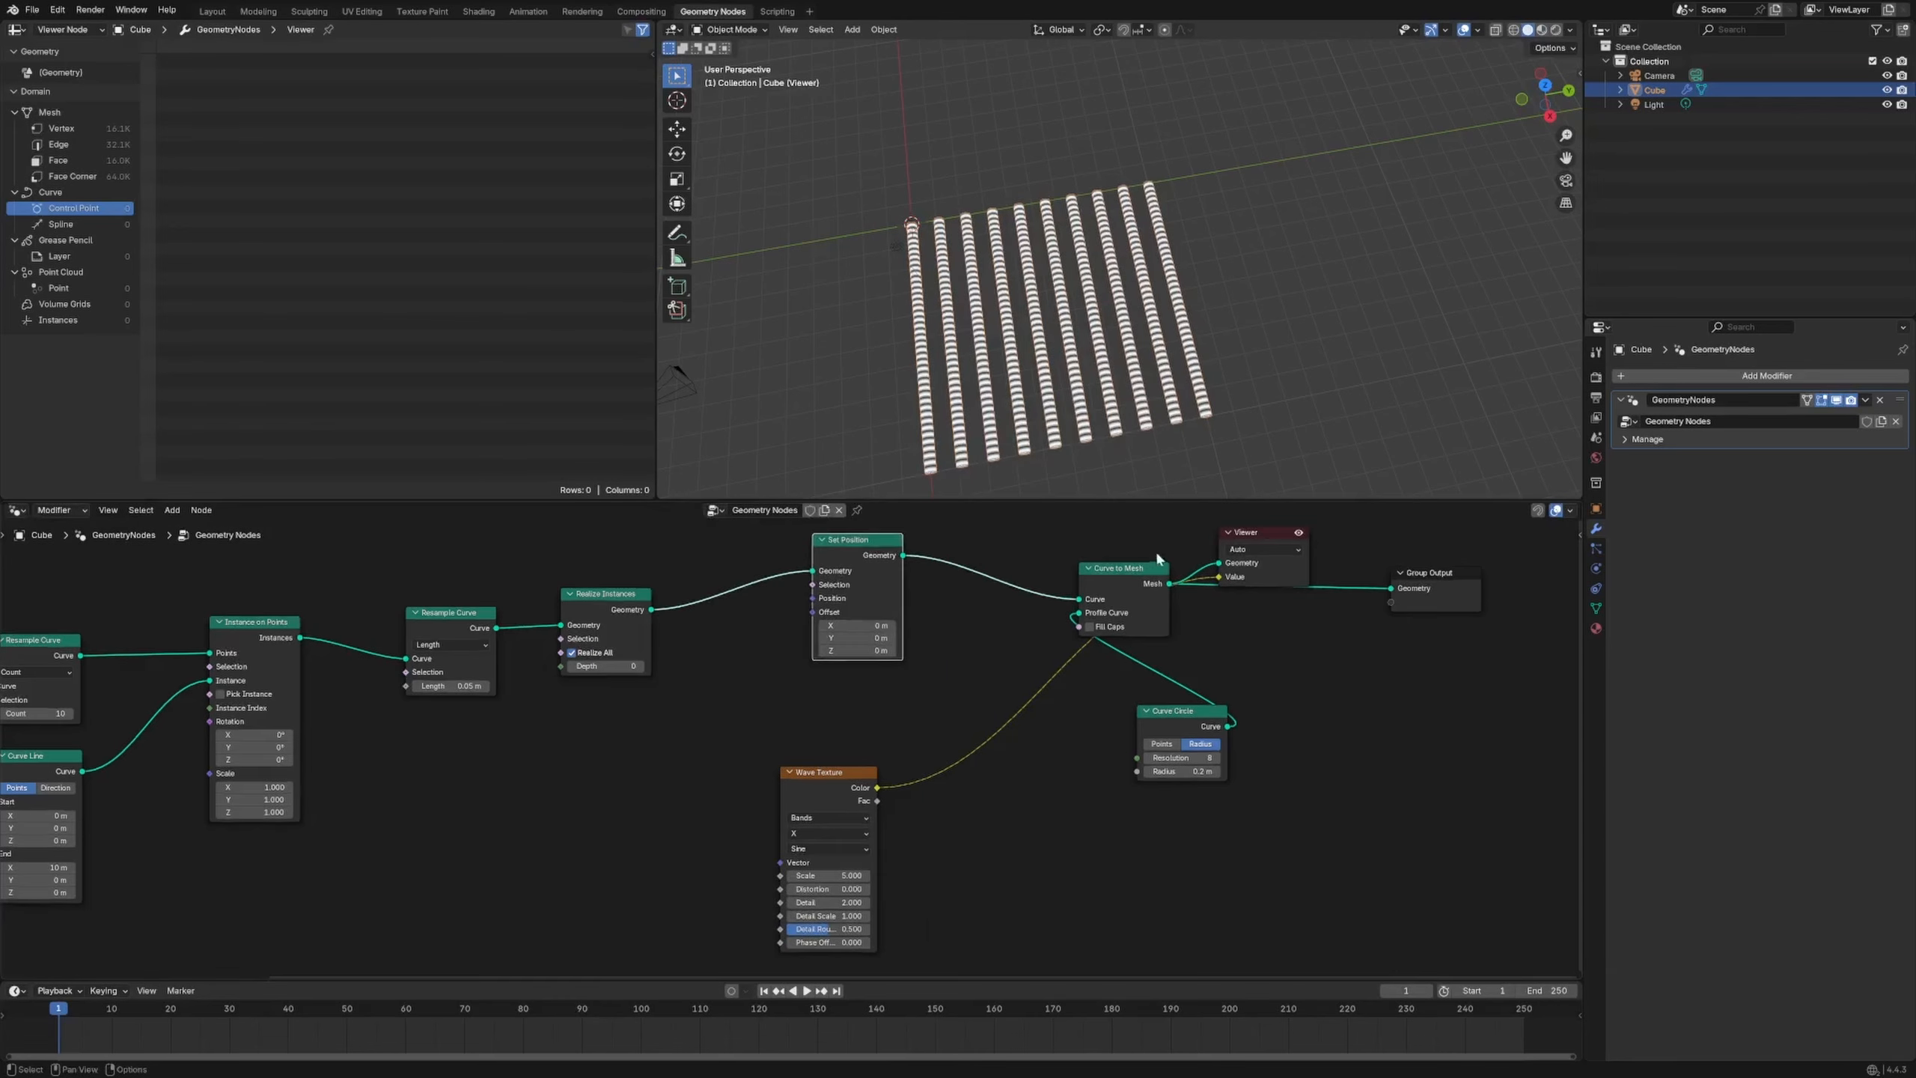
left_click_drag(1275, 532, 1399, 704)
left_click_drag(1138, 596, 1066, 572)
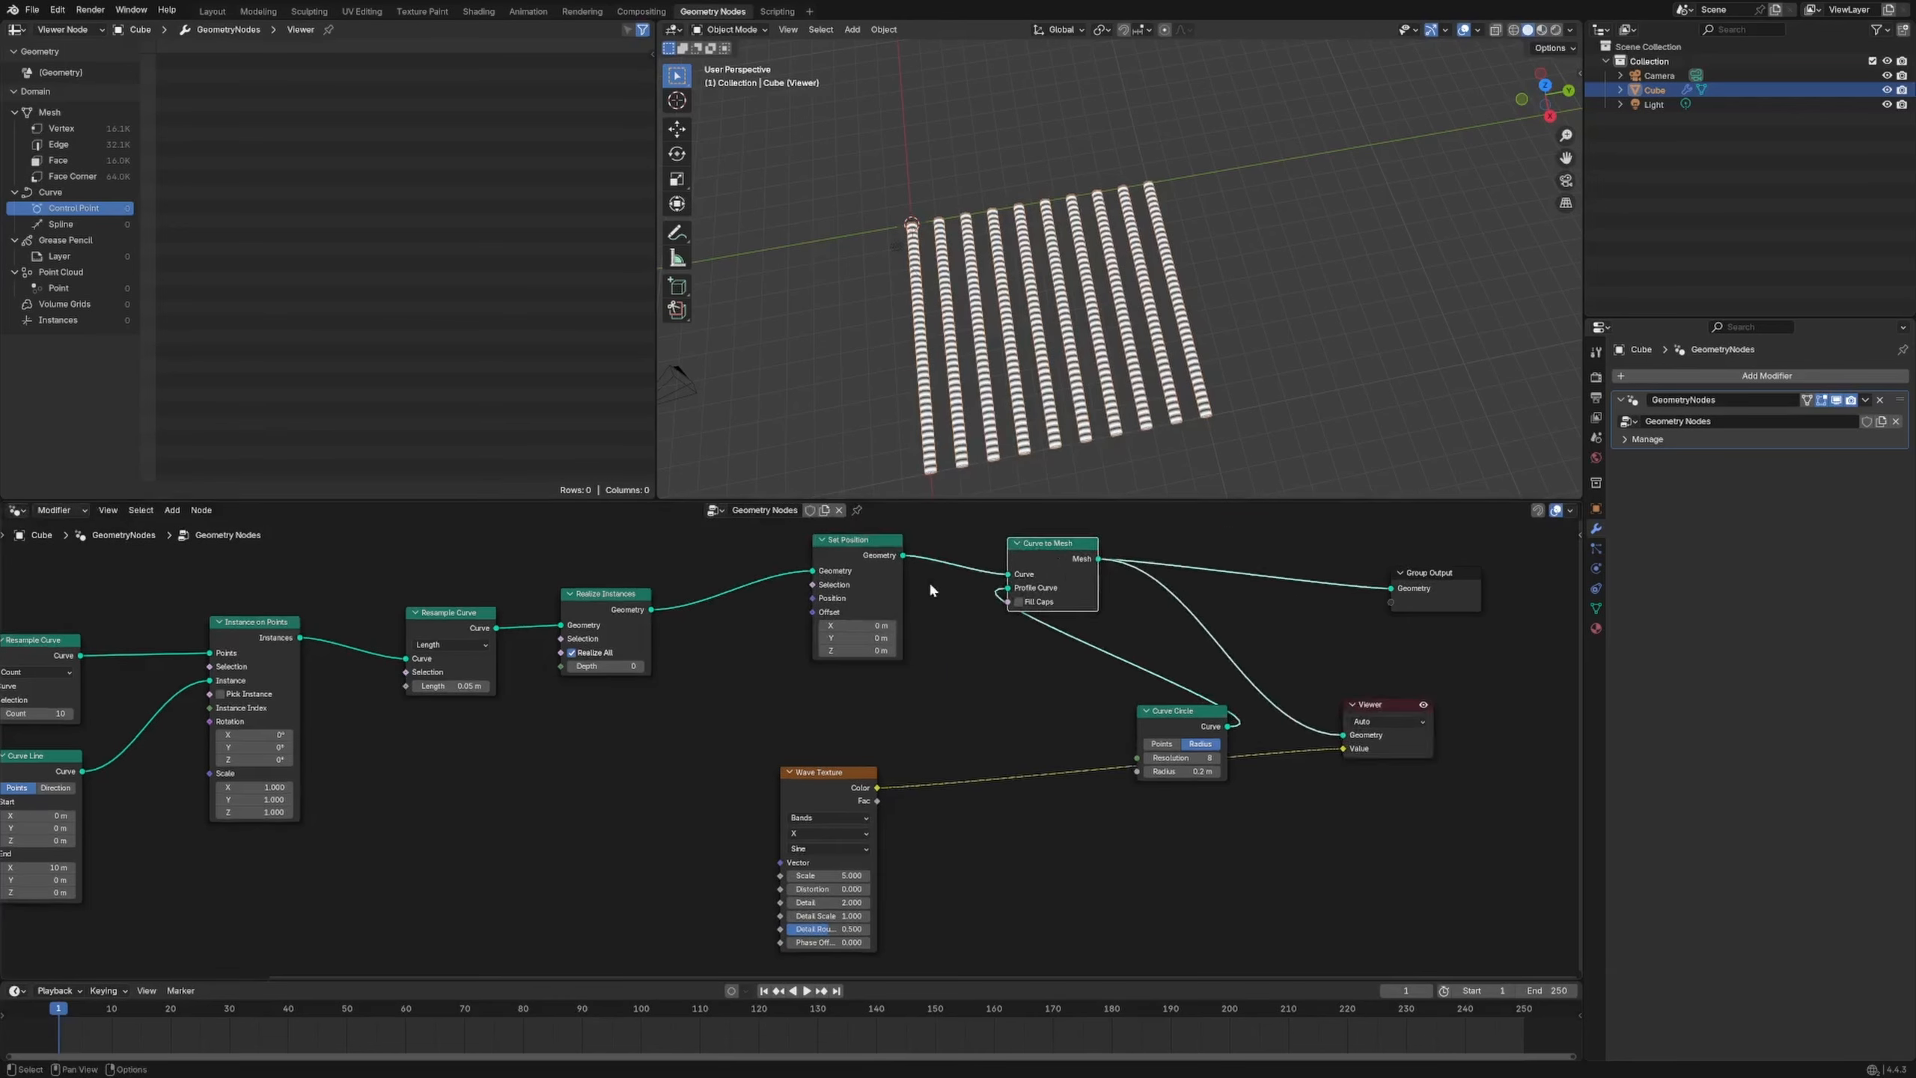
Switch the wave to spherical Rings with scale 0.200 and phase offset 25.1
left_click(835, 816)
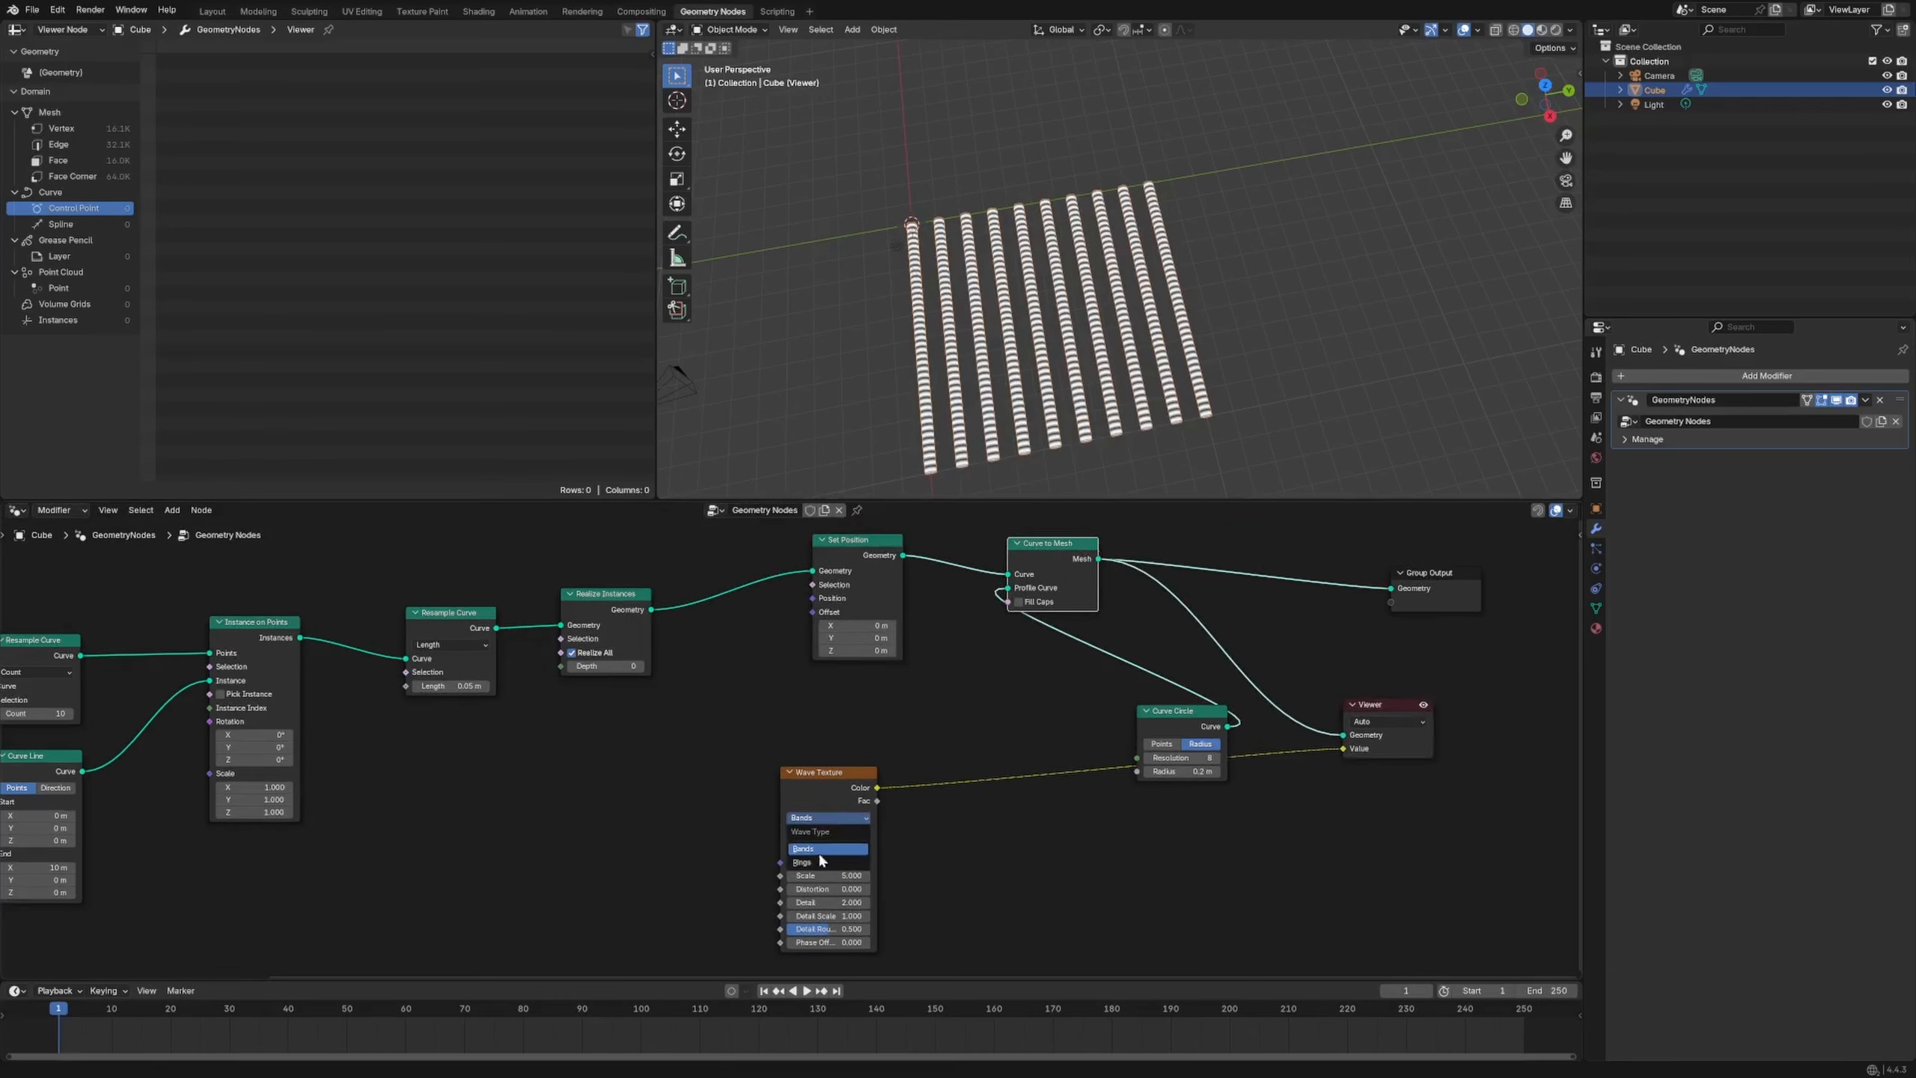
left_click(816, 750)
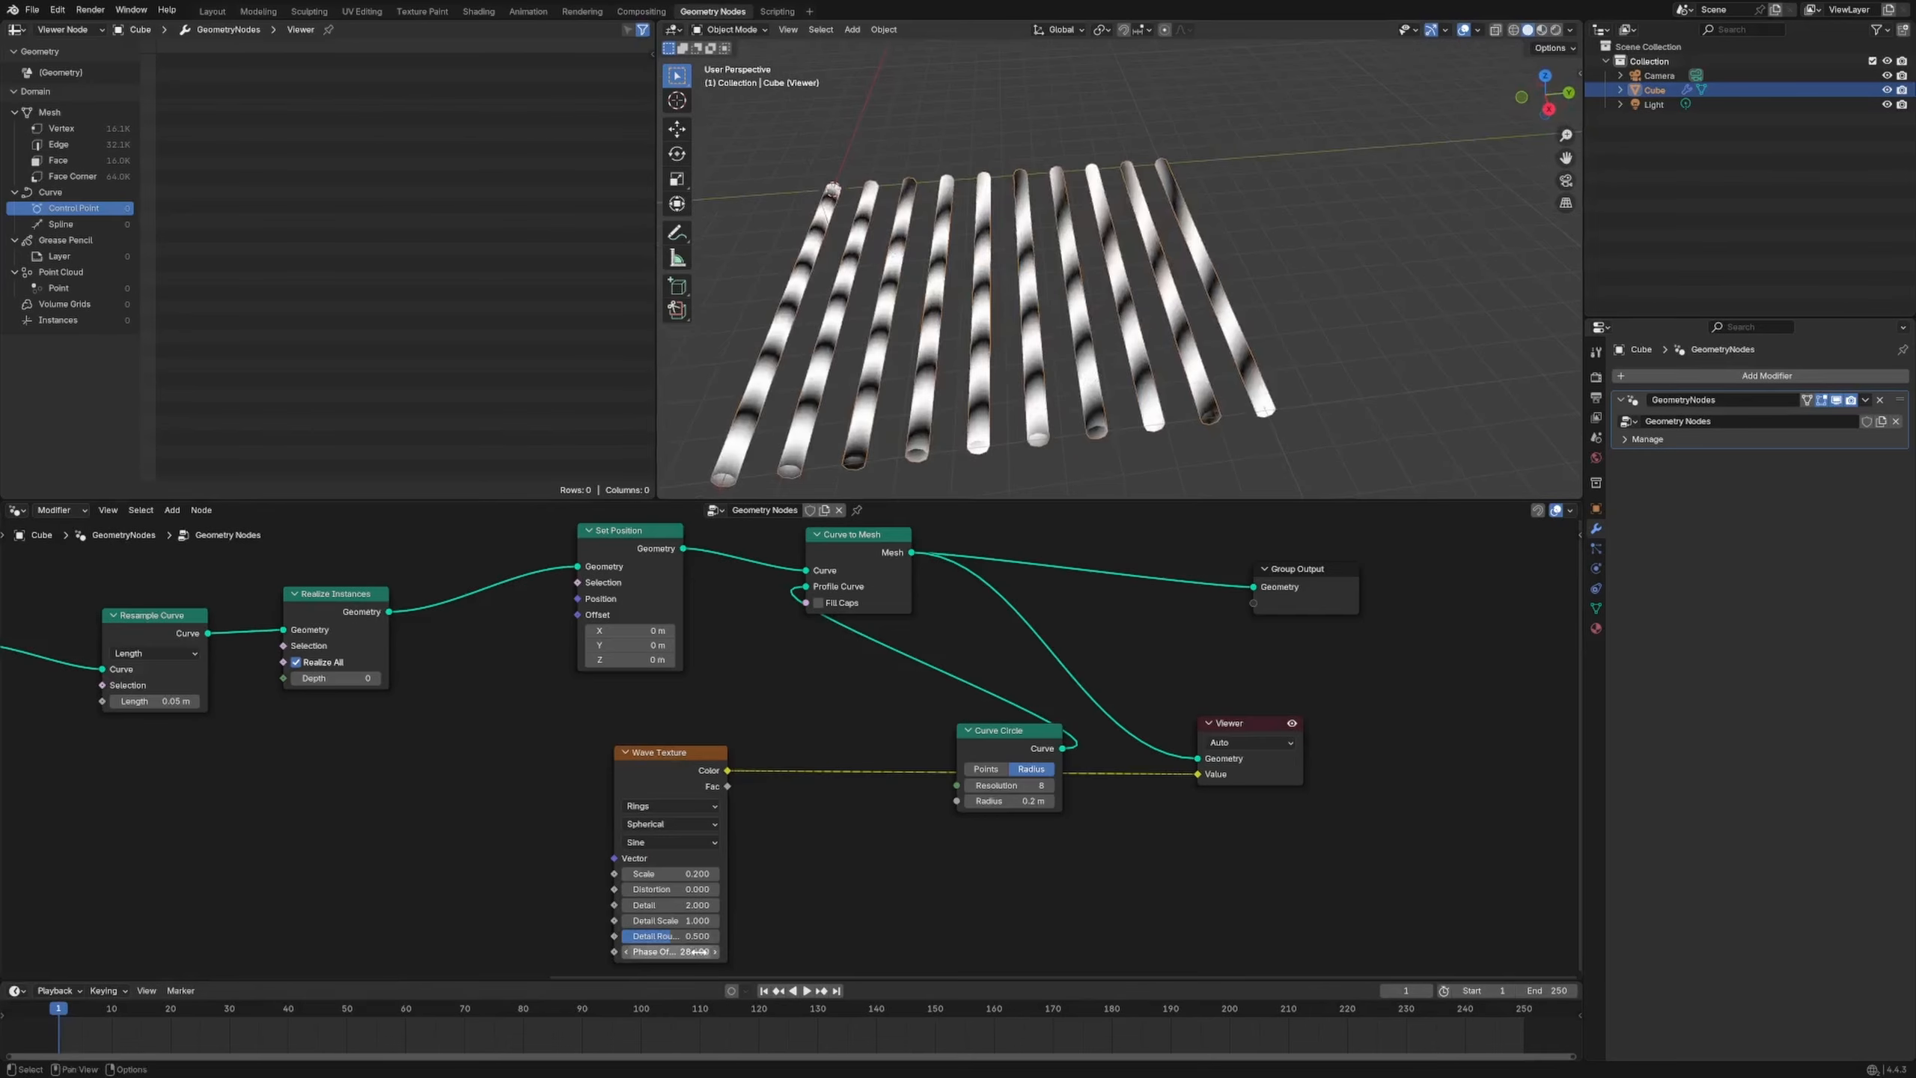
mouse_move(691, 956)
left_mouse_down()
mouse_move(724, 956)
mouse_move(692, 956)
left_mouse_up()
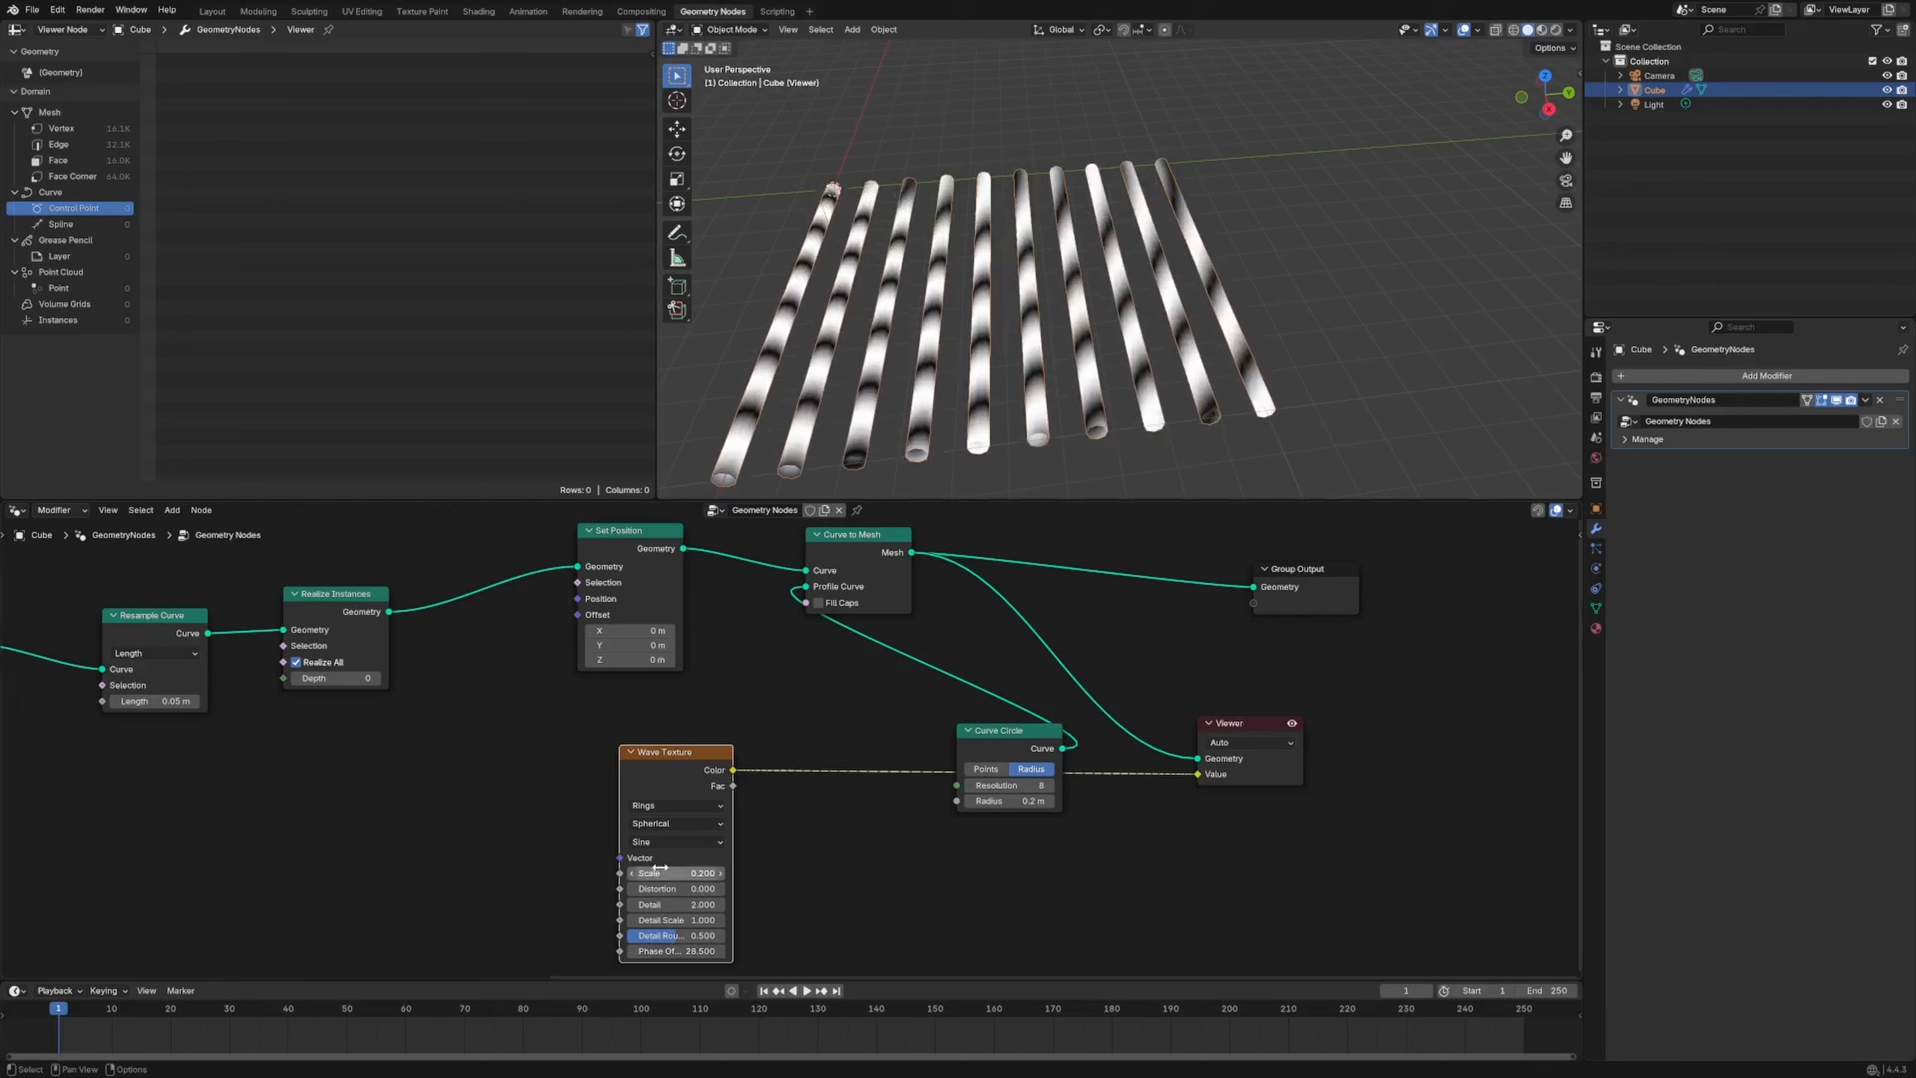
left_click_drag(689, 873, 689, 874)
left_click_drag(679, 951, 667, 951)
left_click_drag(701, 761, 699, 727)
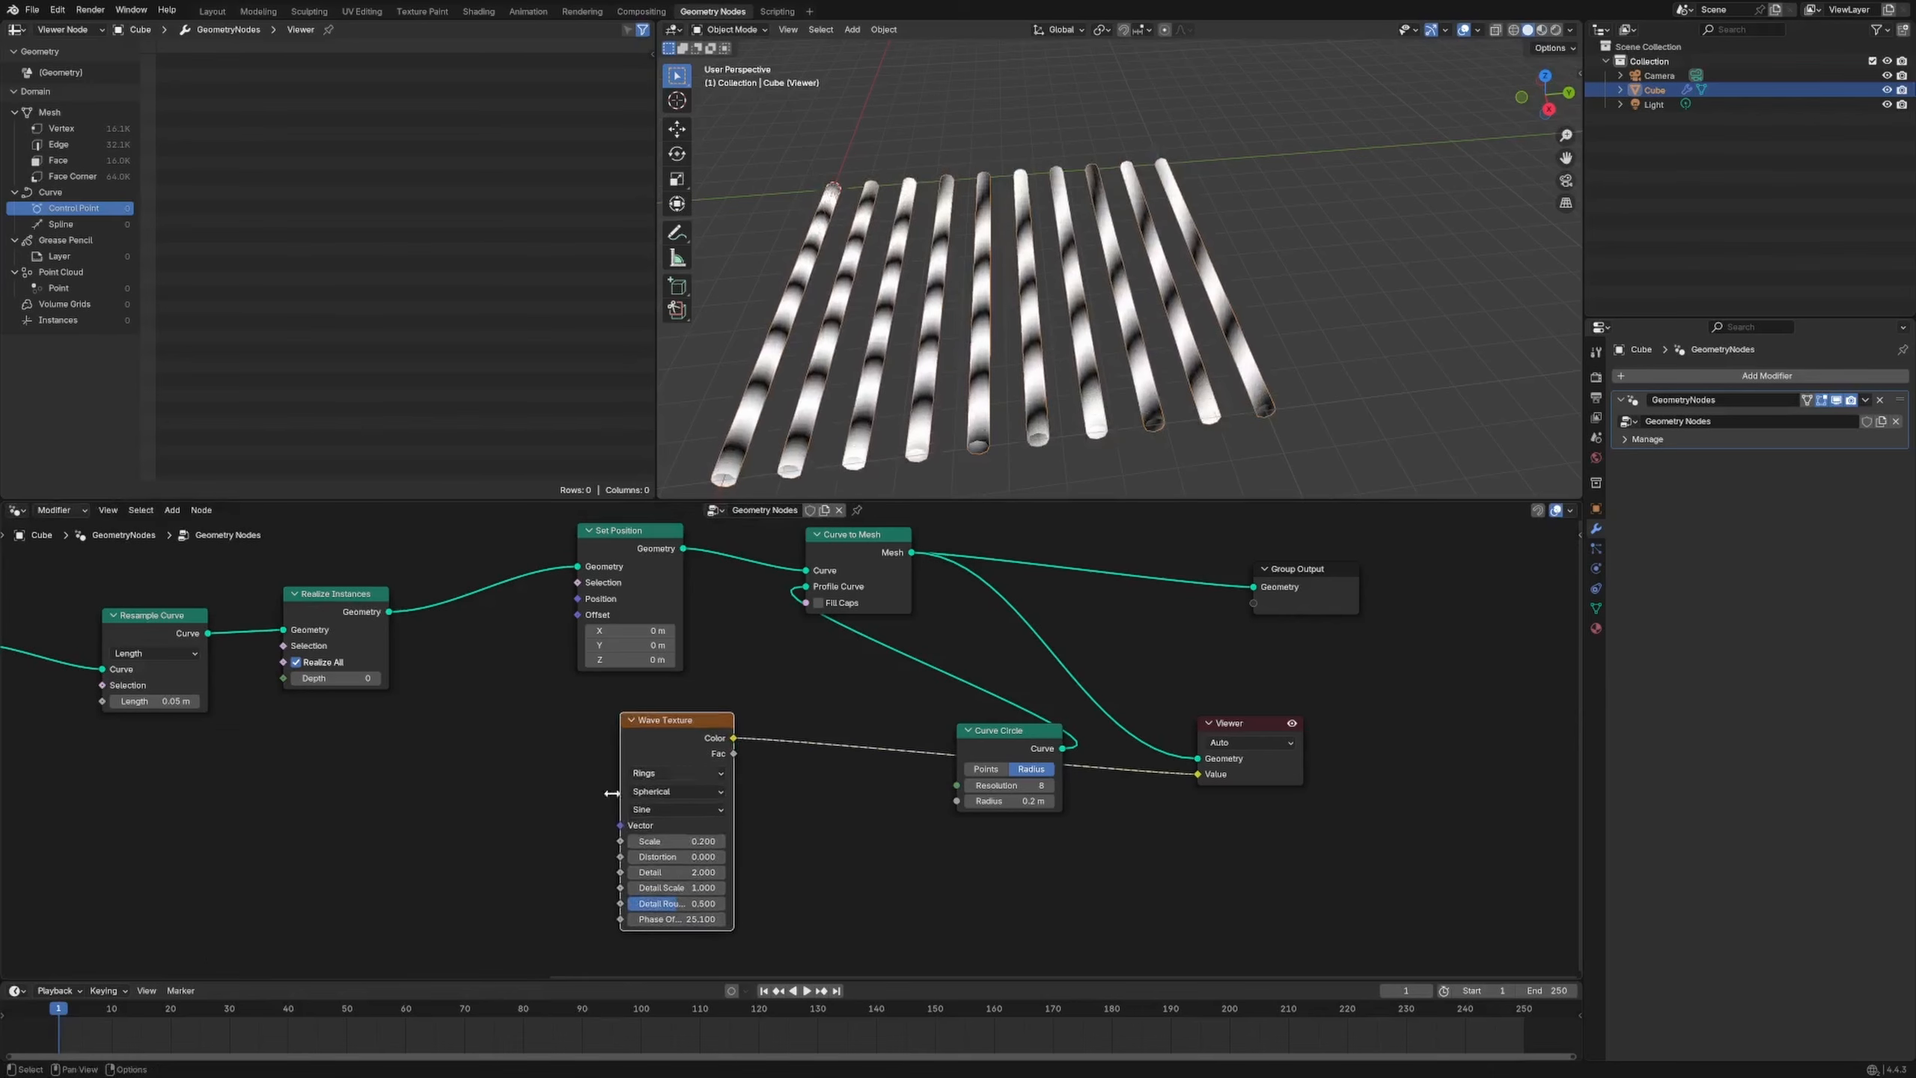
Add a vector Add node and link its result to the Wave Texture vector
key("shift+a")
mouse_move(459, 812)
type("vector ma")
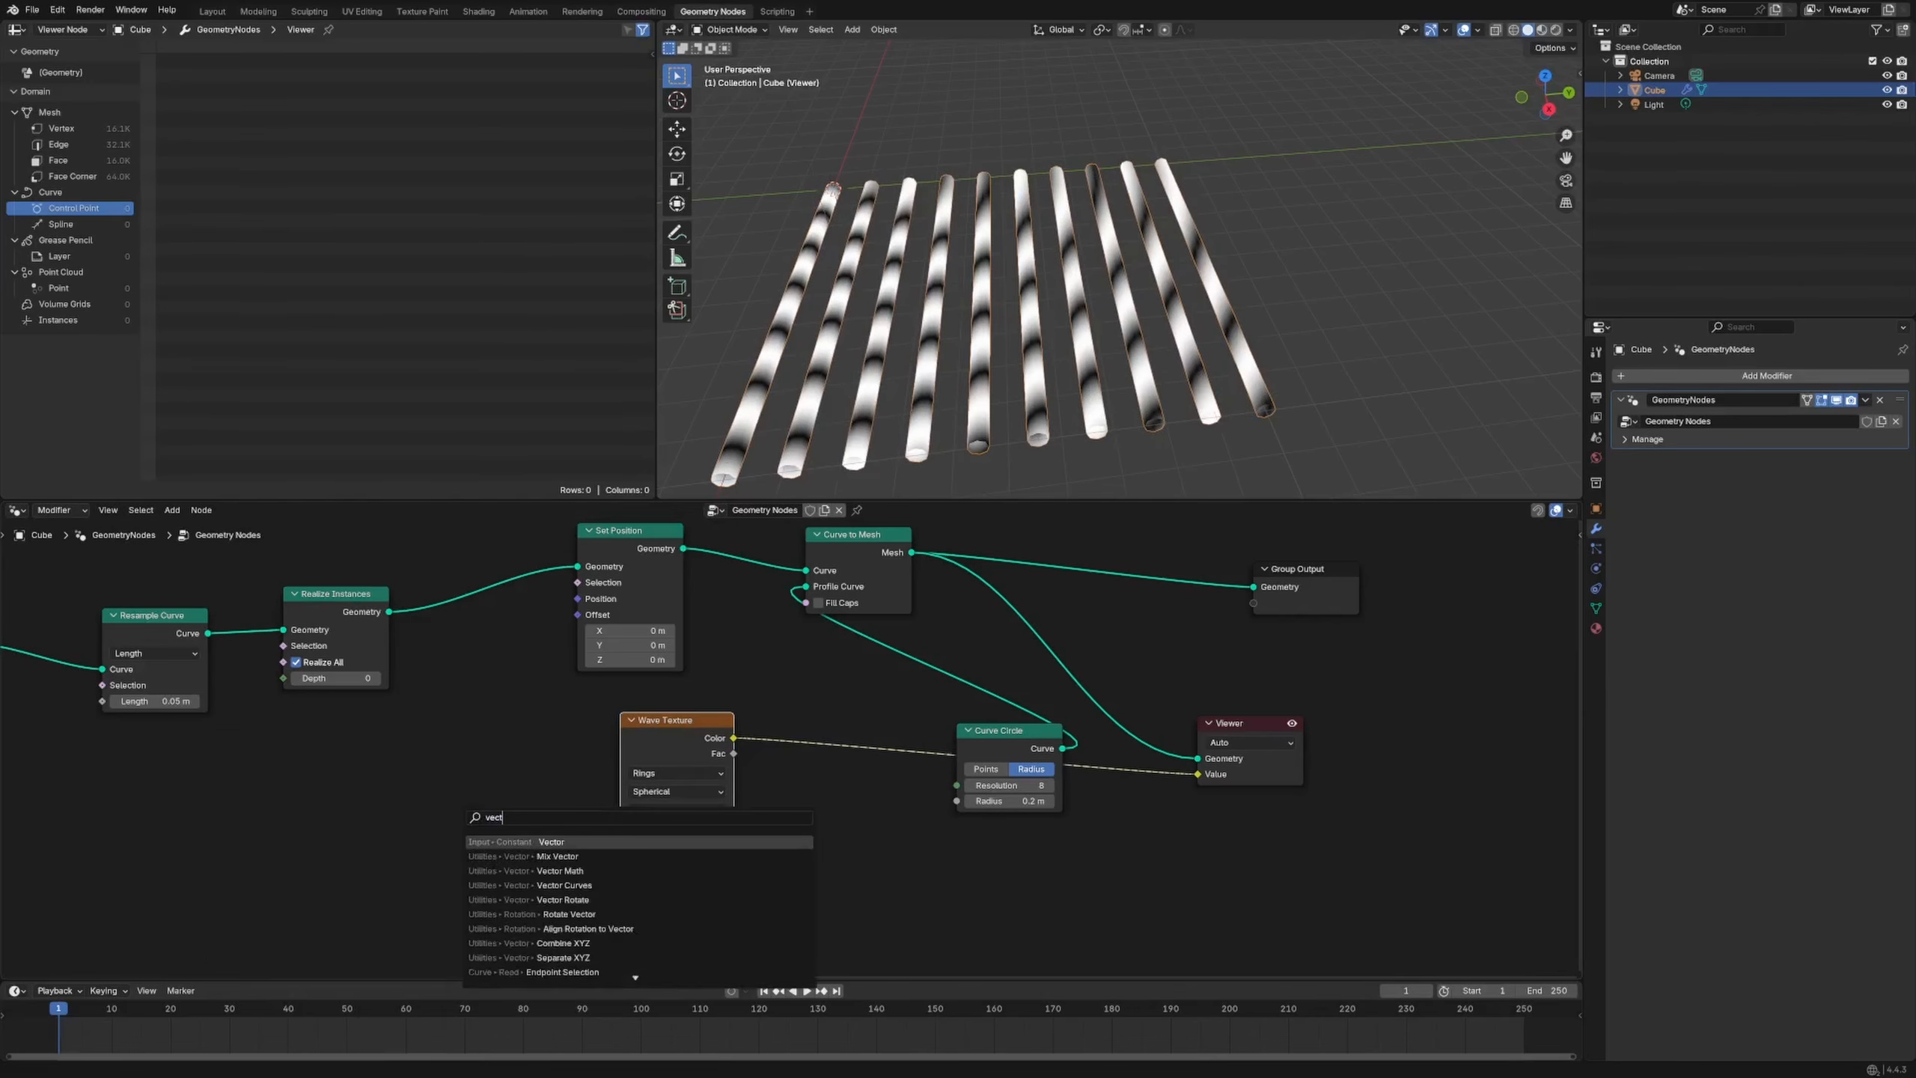
key("Return")
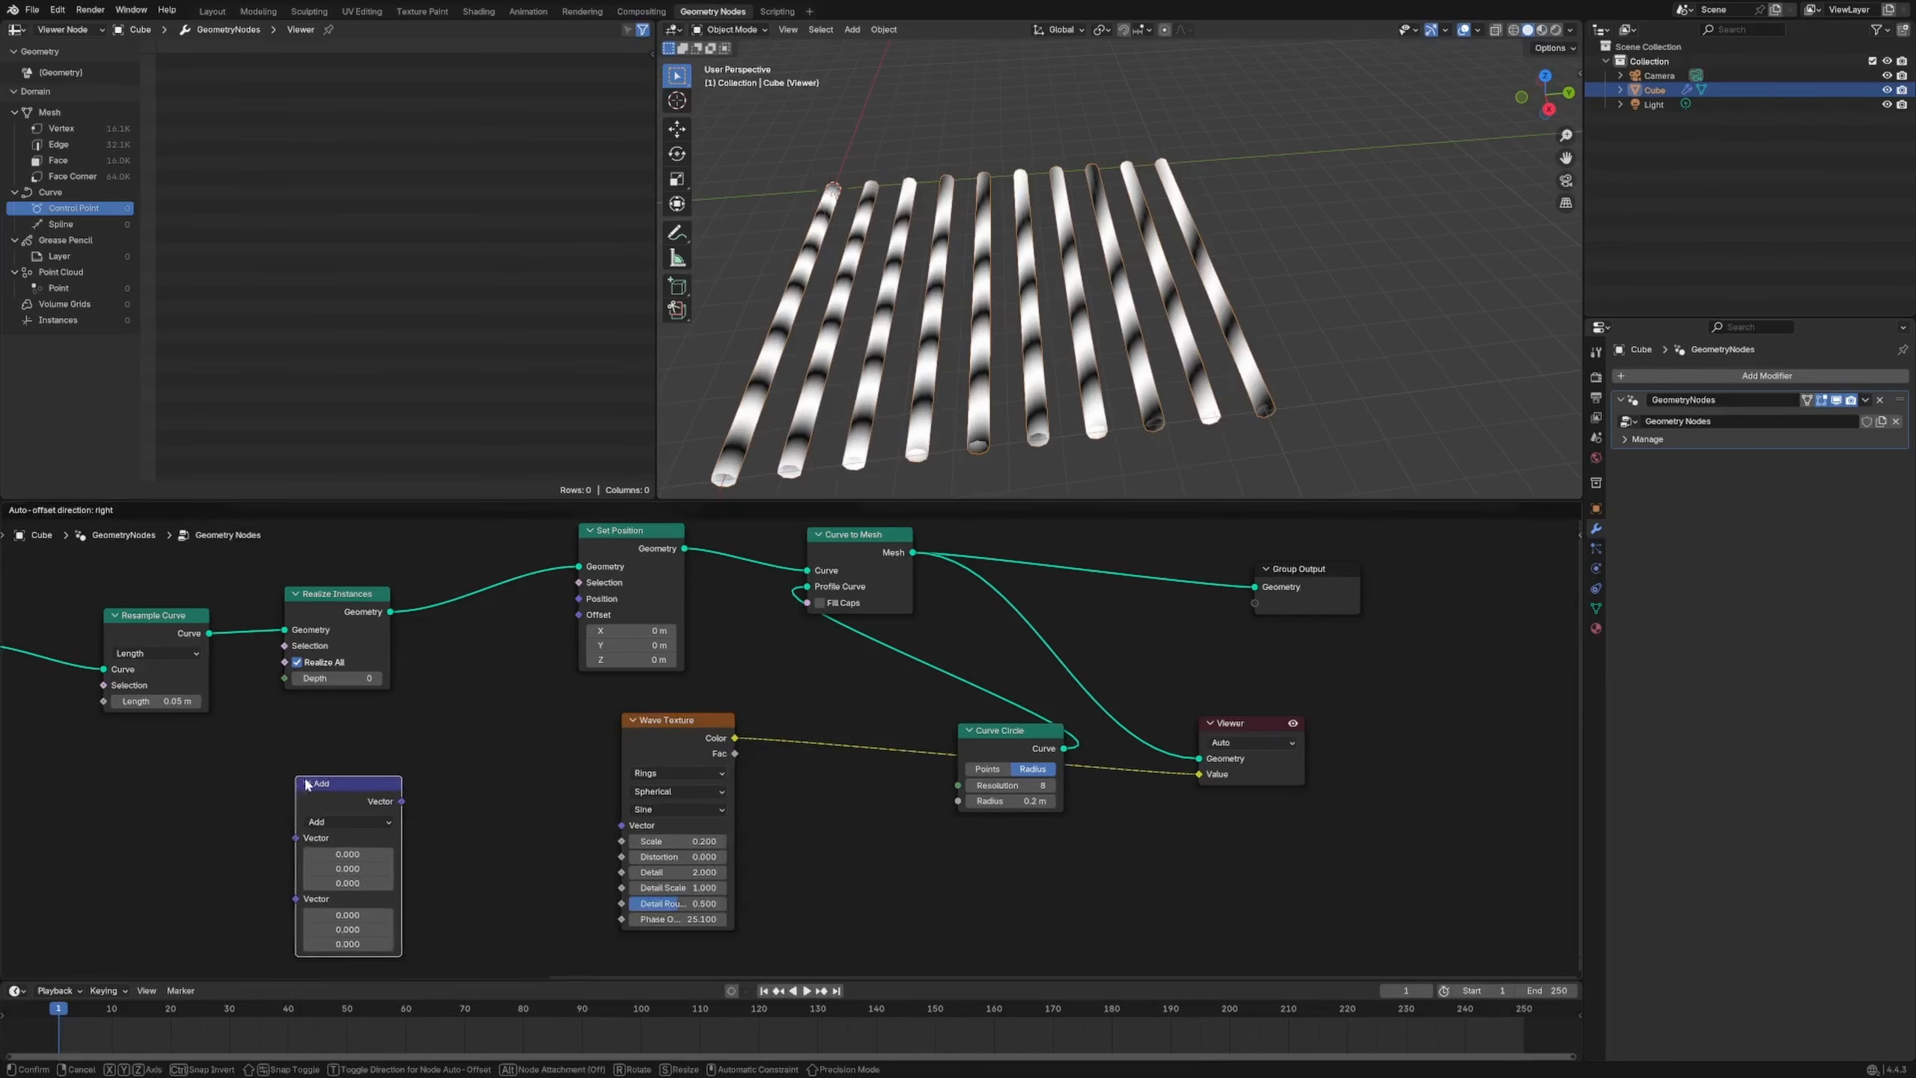
left_click(296, 777)
left_click_drag(401, 801, 621, 824)
left_click_drag(353, 782, 423, 748)
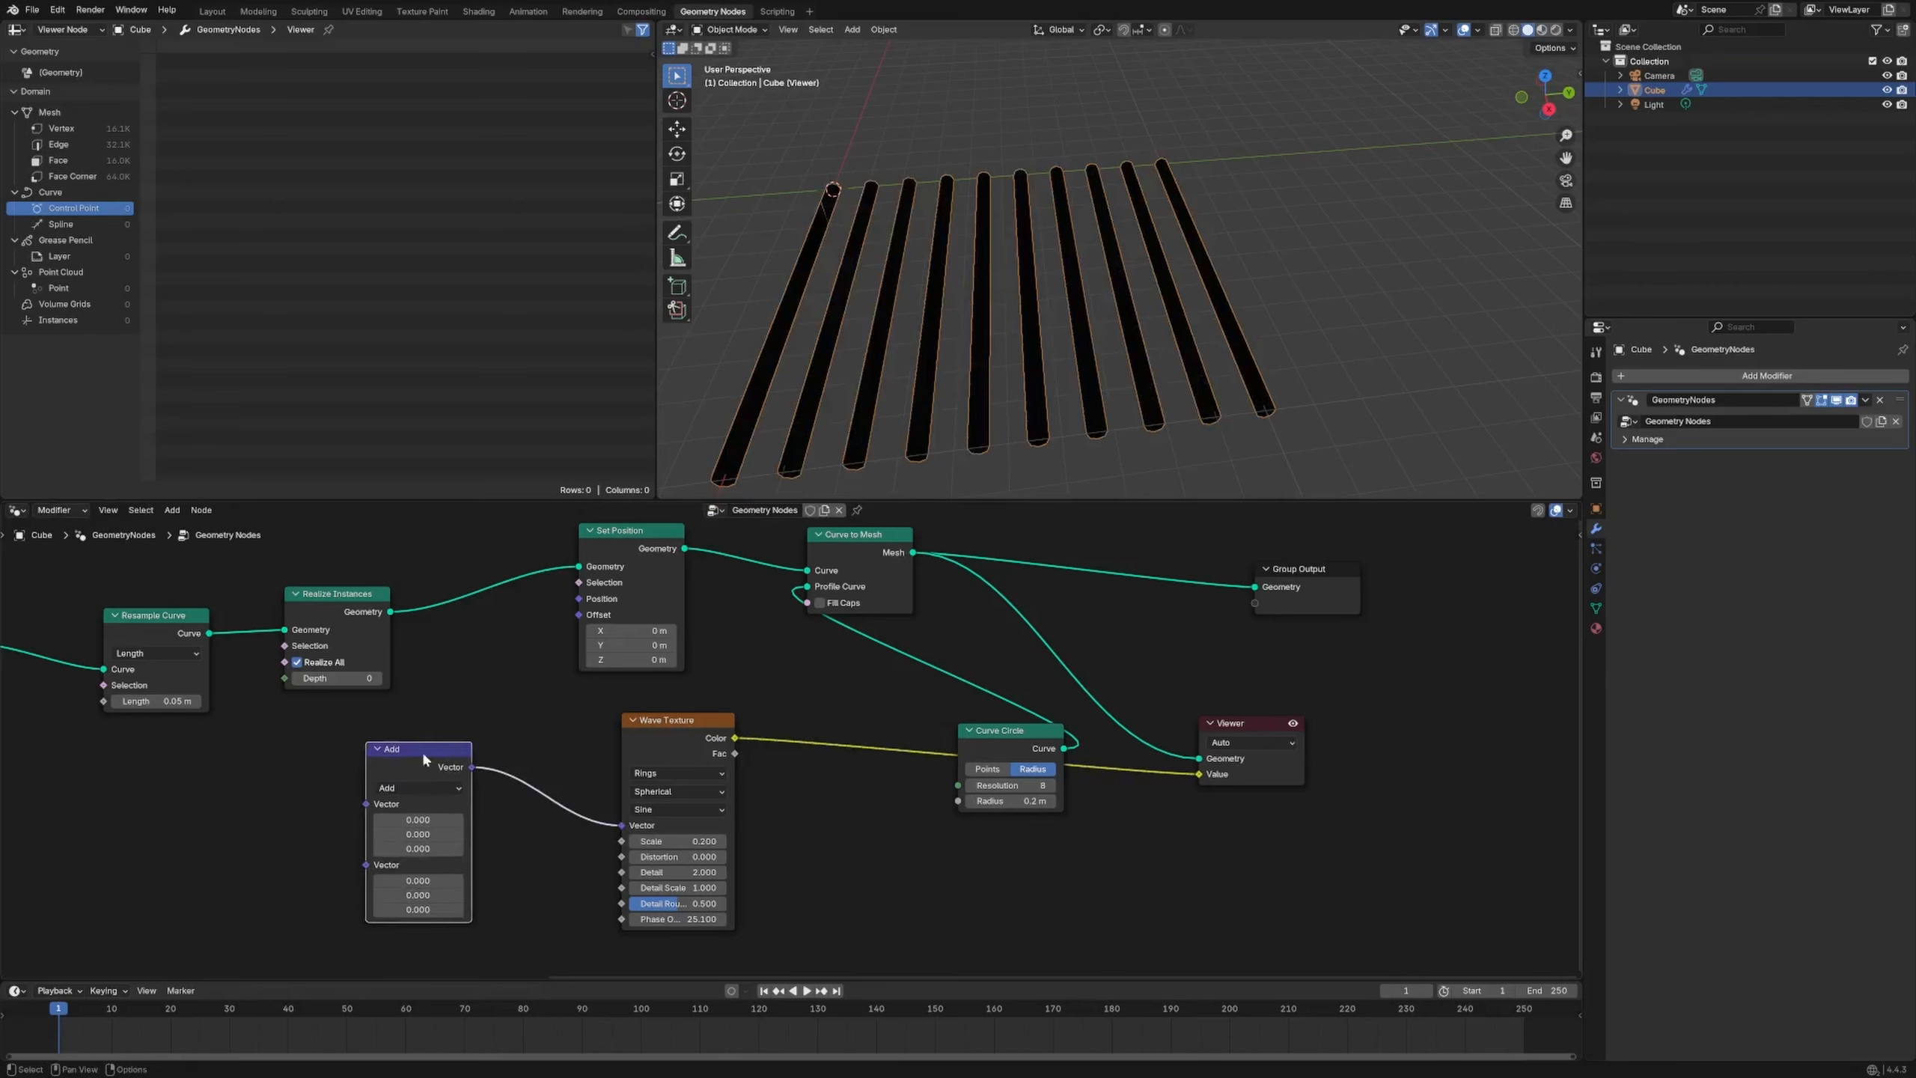
Set the Add offset to -0.5 on all axes, then cut its link to the texture
left_click_drag(445, 881, 446, 909)
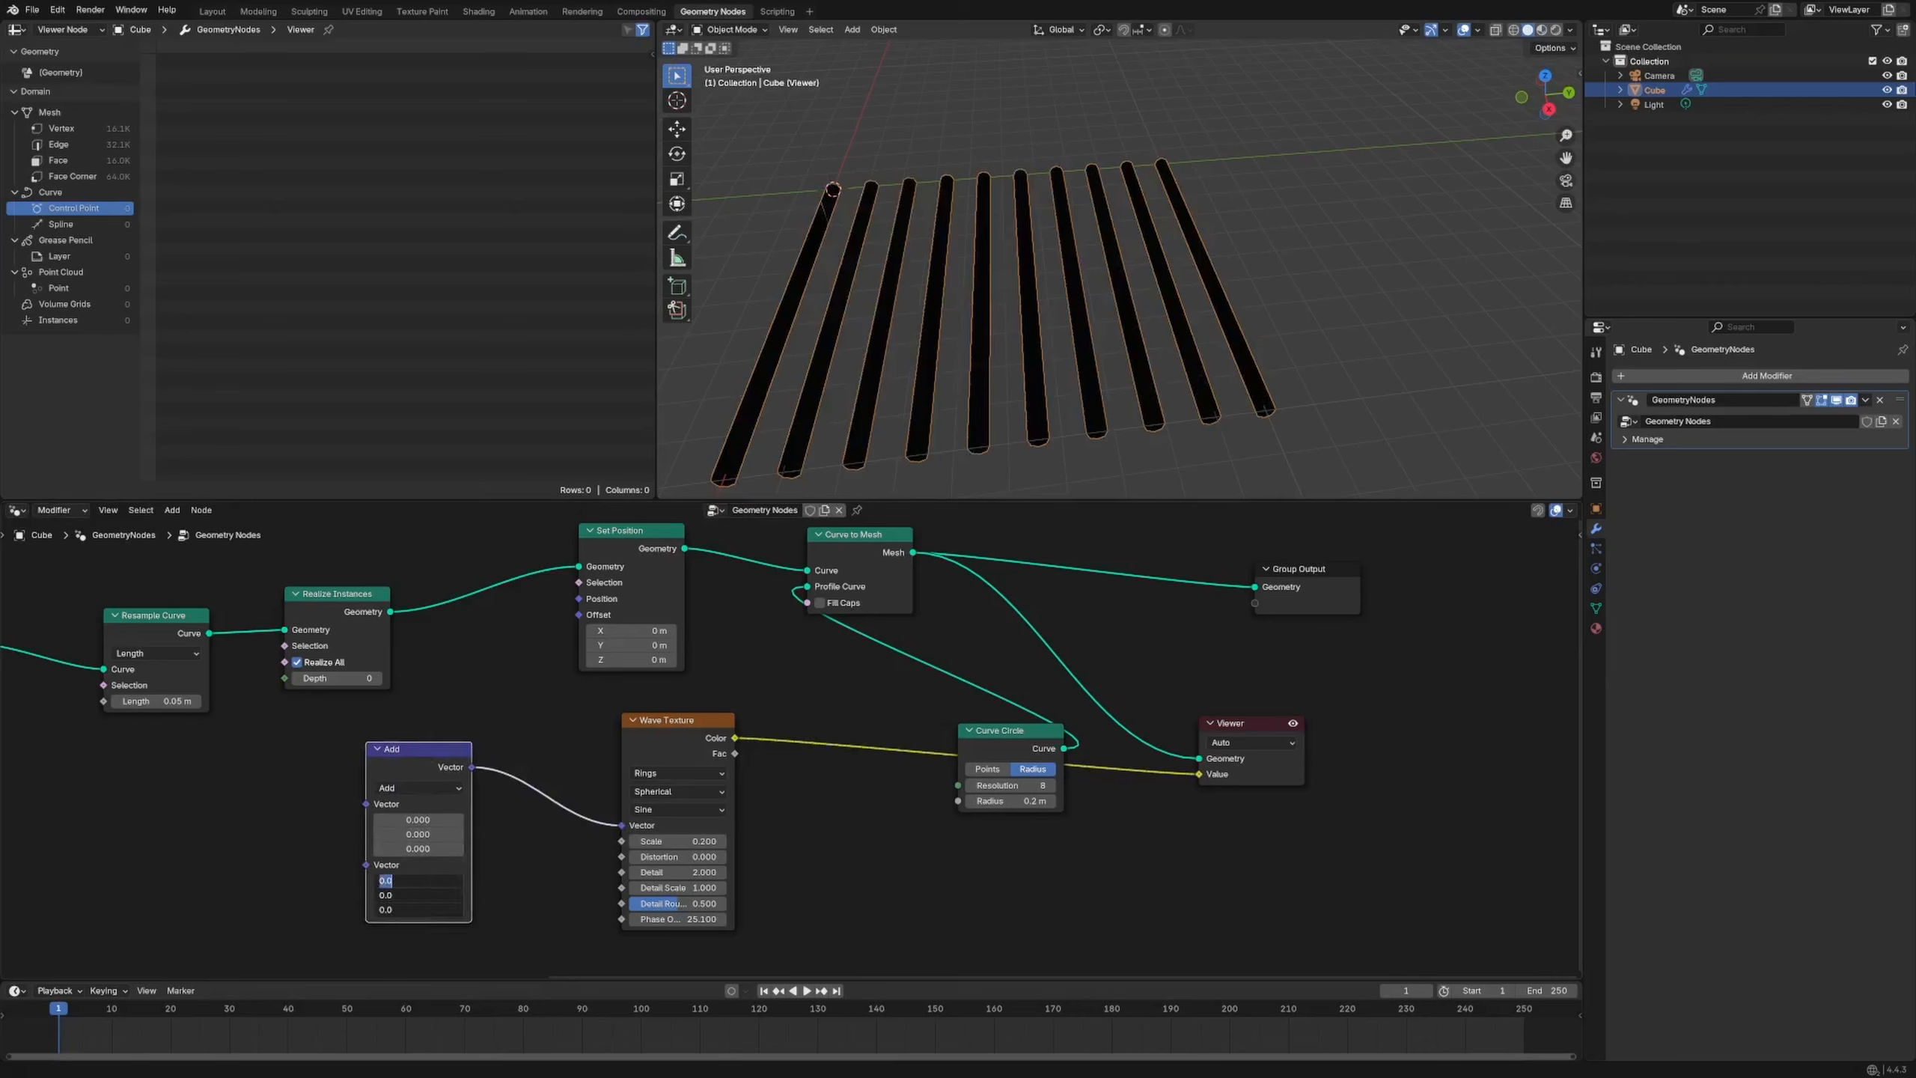
type("-.5")
key("Return")
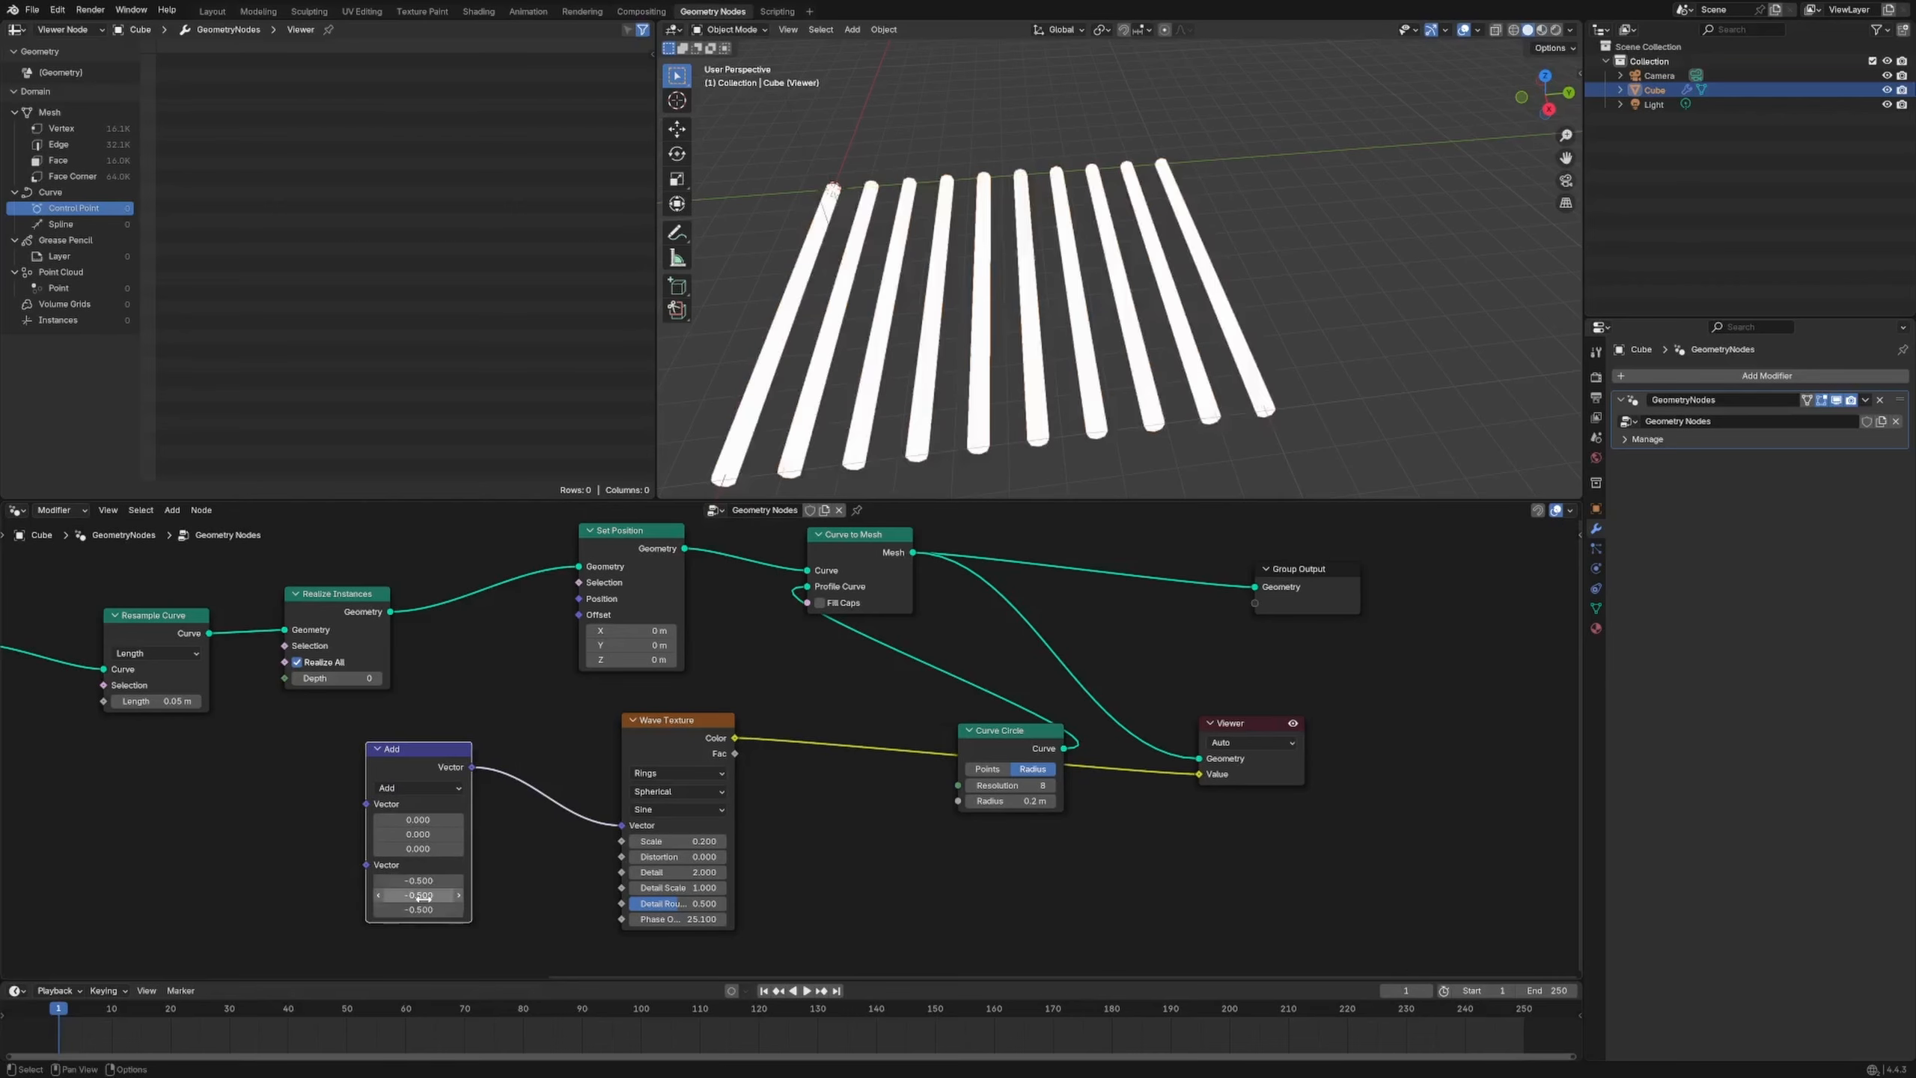
right_click_drag(585, 766, 562, 826, "ctrl")
left_click(643, 725)
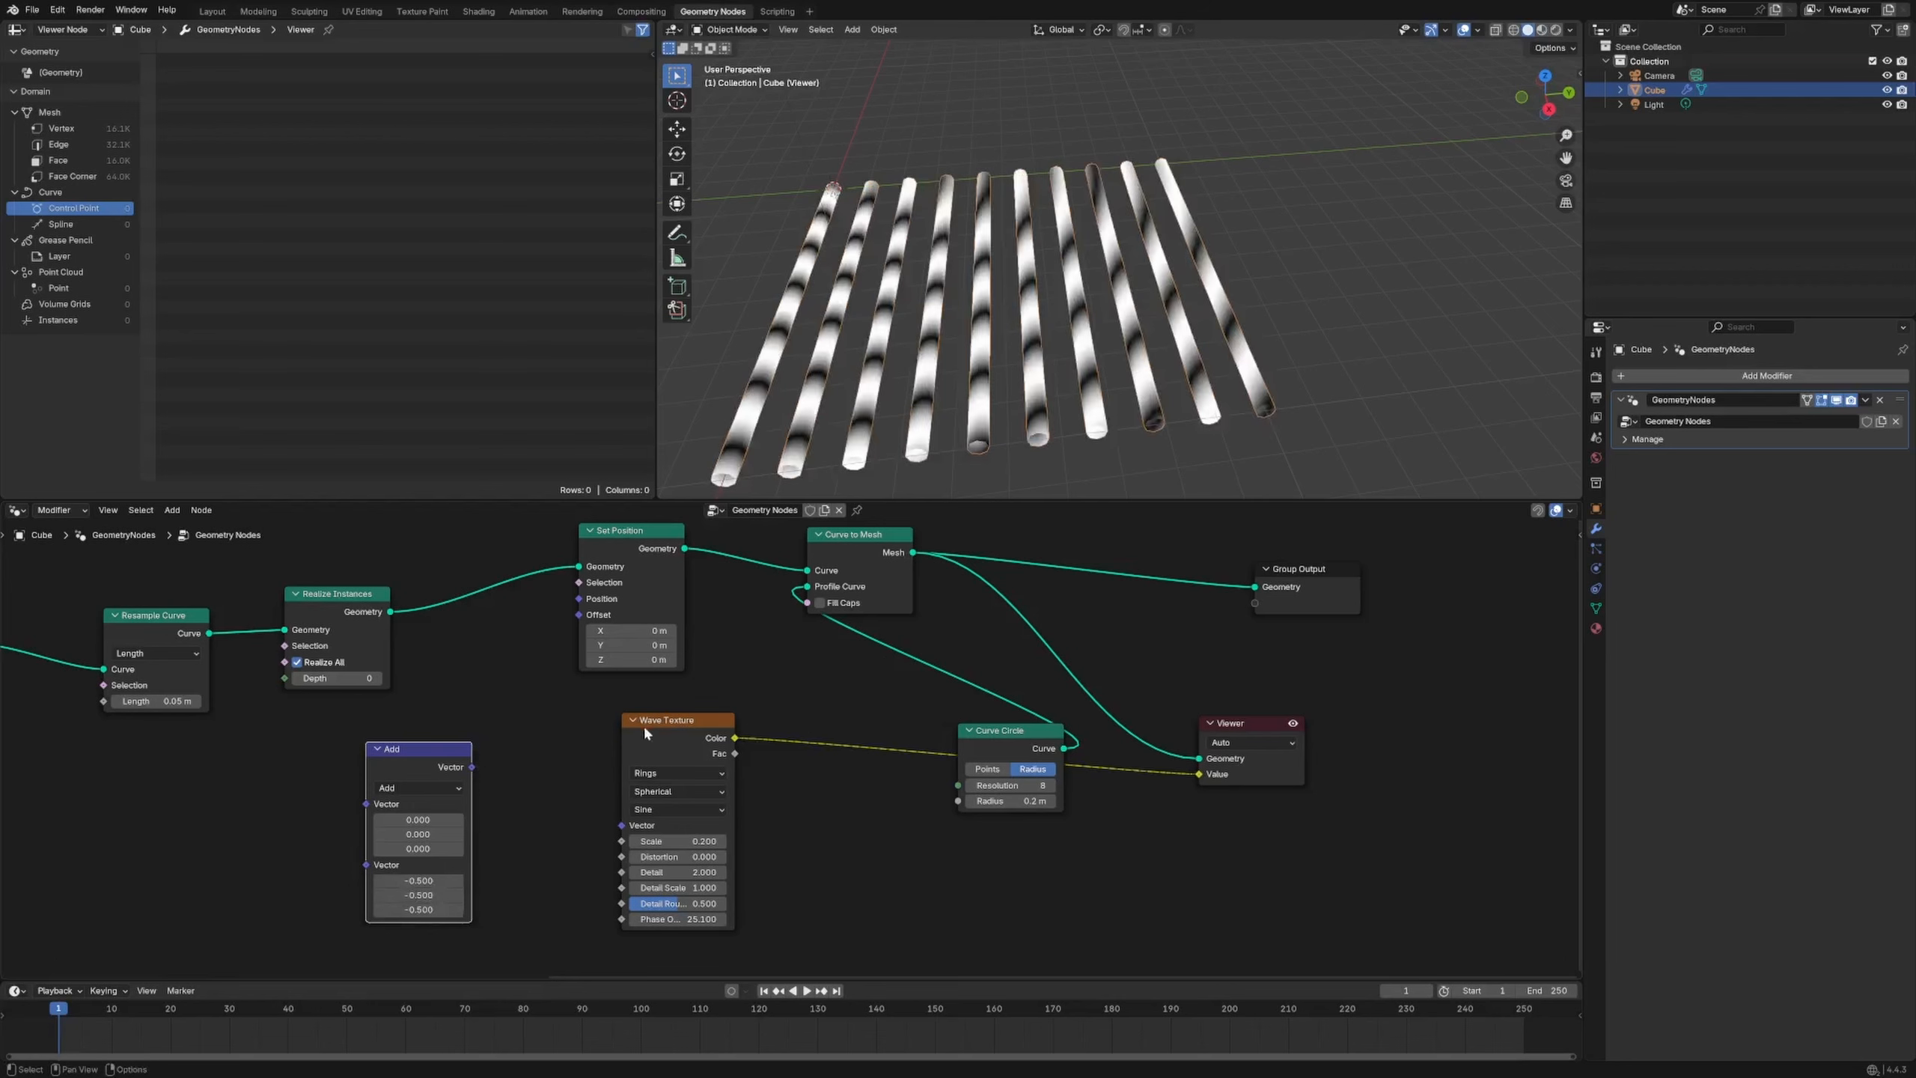
Add a Position node feeding the Add node and route the sum into the texture
key("shift+a")
type("position")
key("Return")
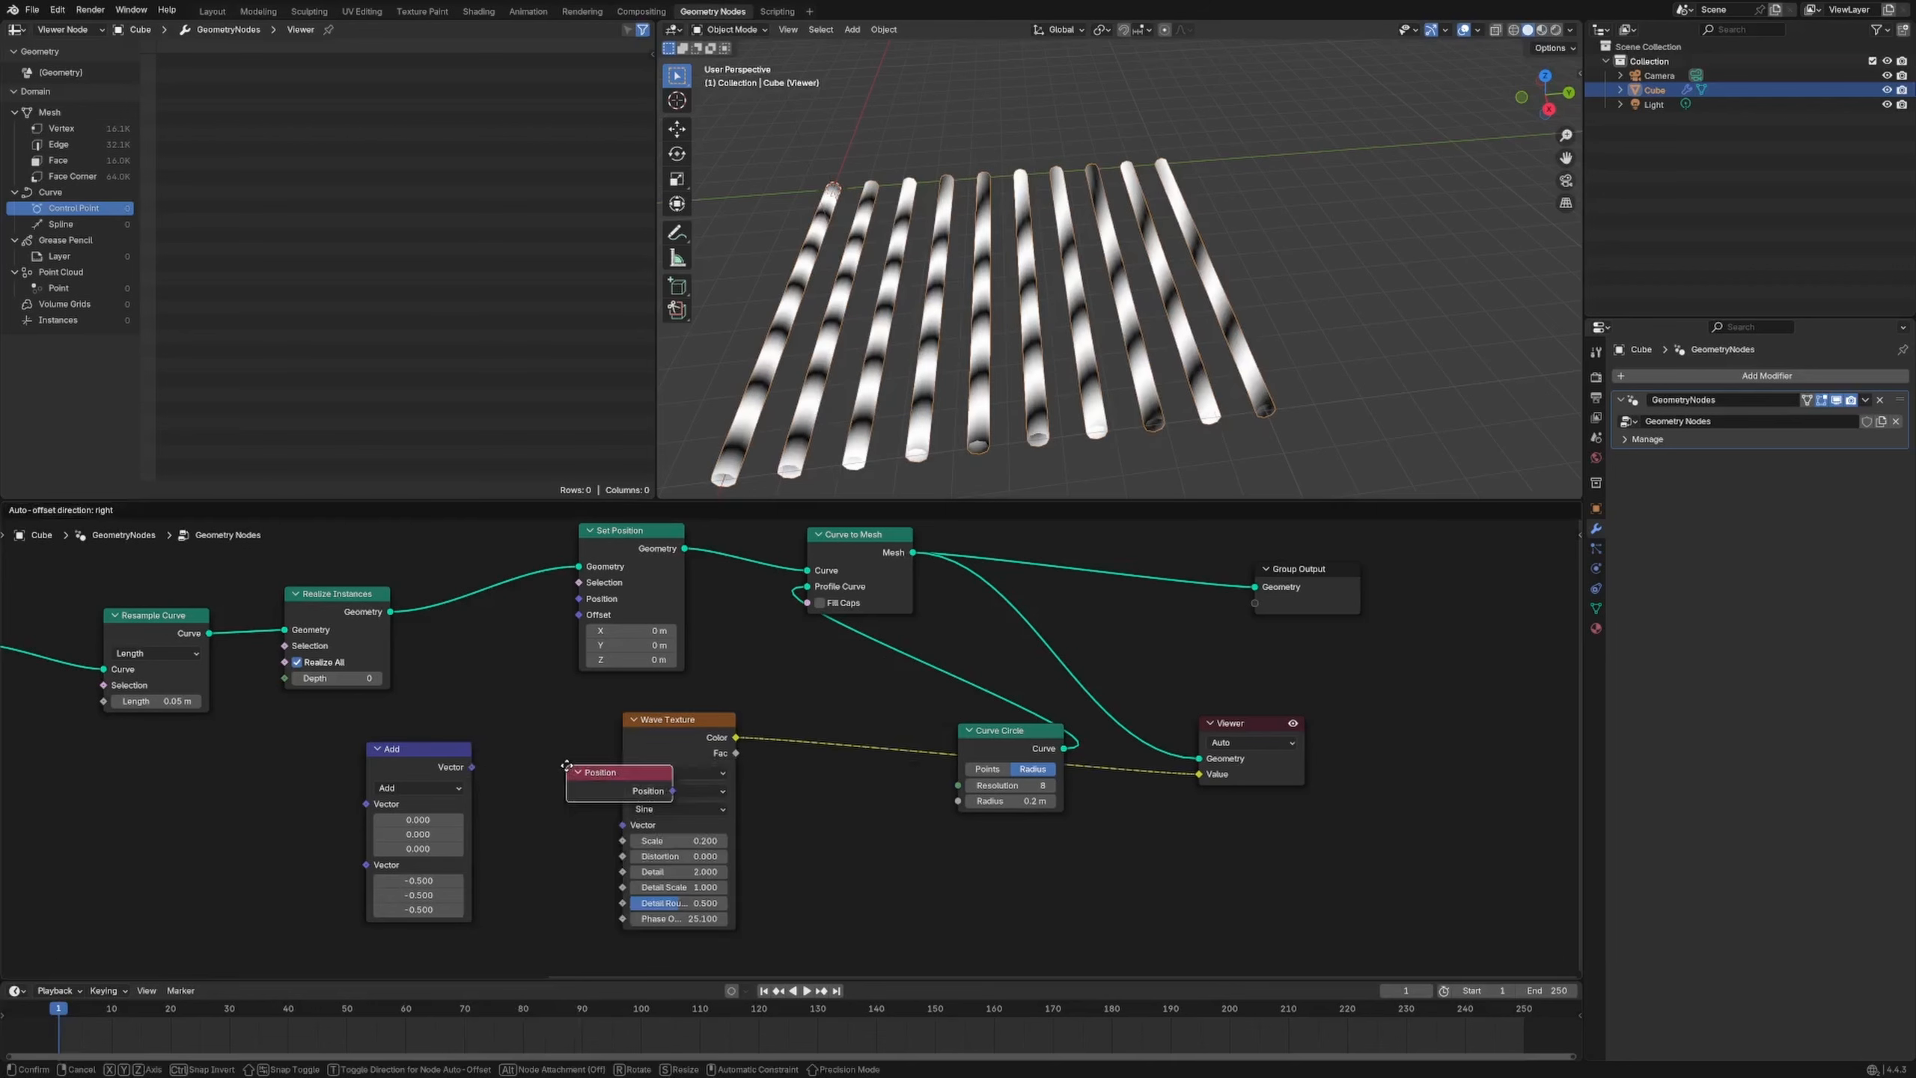
left_click(182, 812)
left_click_drag(290, 833, 367, 803)
left_click_drag(471, 766, 622, 824)
left_click_drag(422, 749, 485, 741)
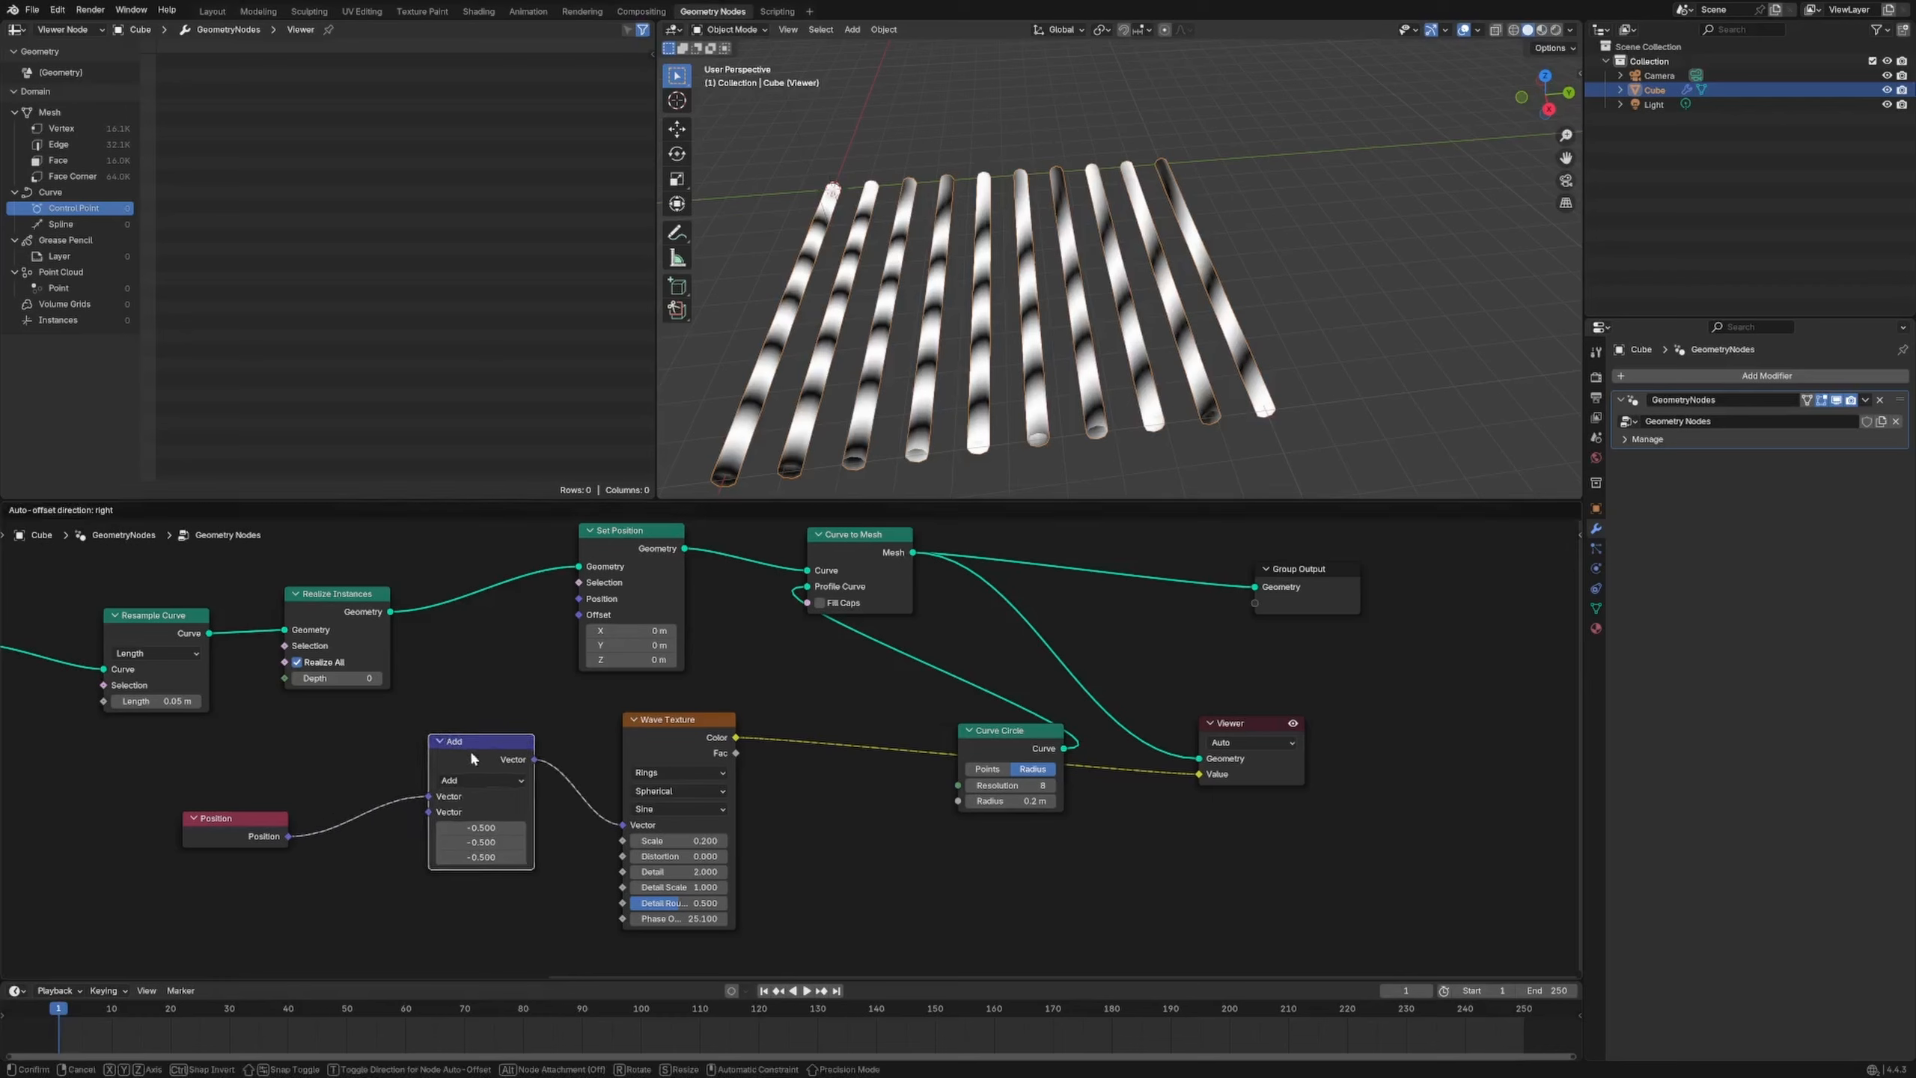
Set the Add offset to -5 on all three axes and nudge the nodes into place
left_click_drag(483, 827, 483, 856)
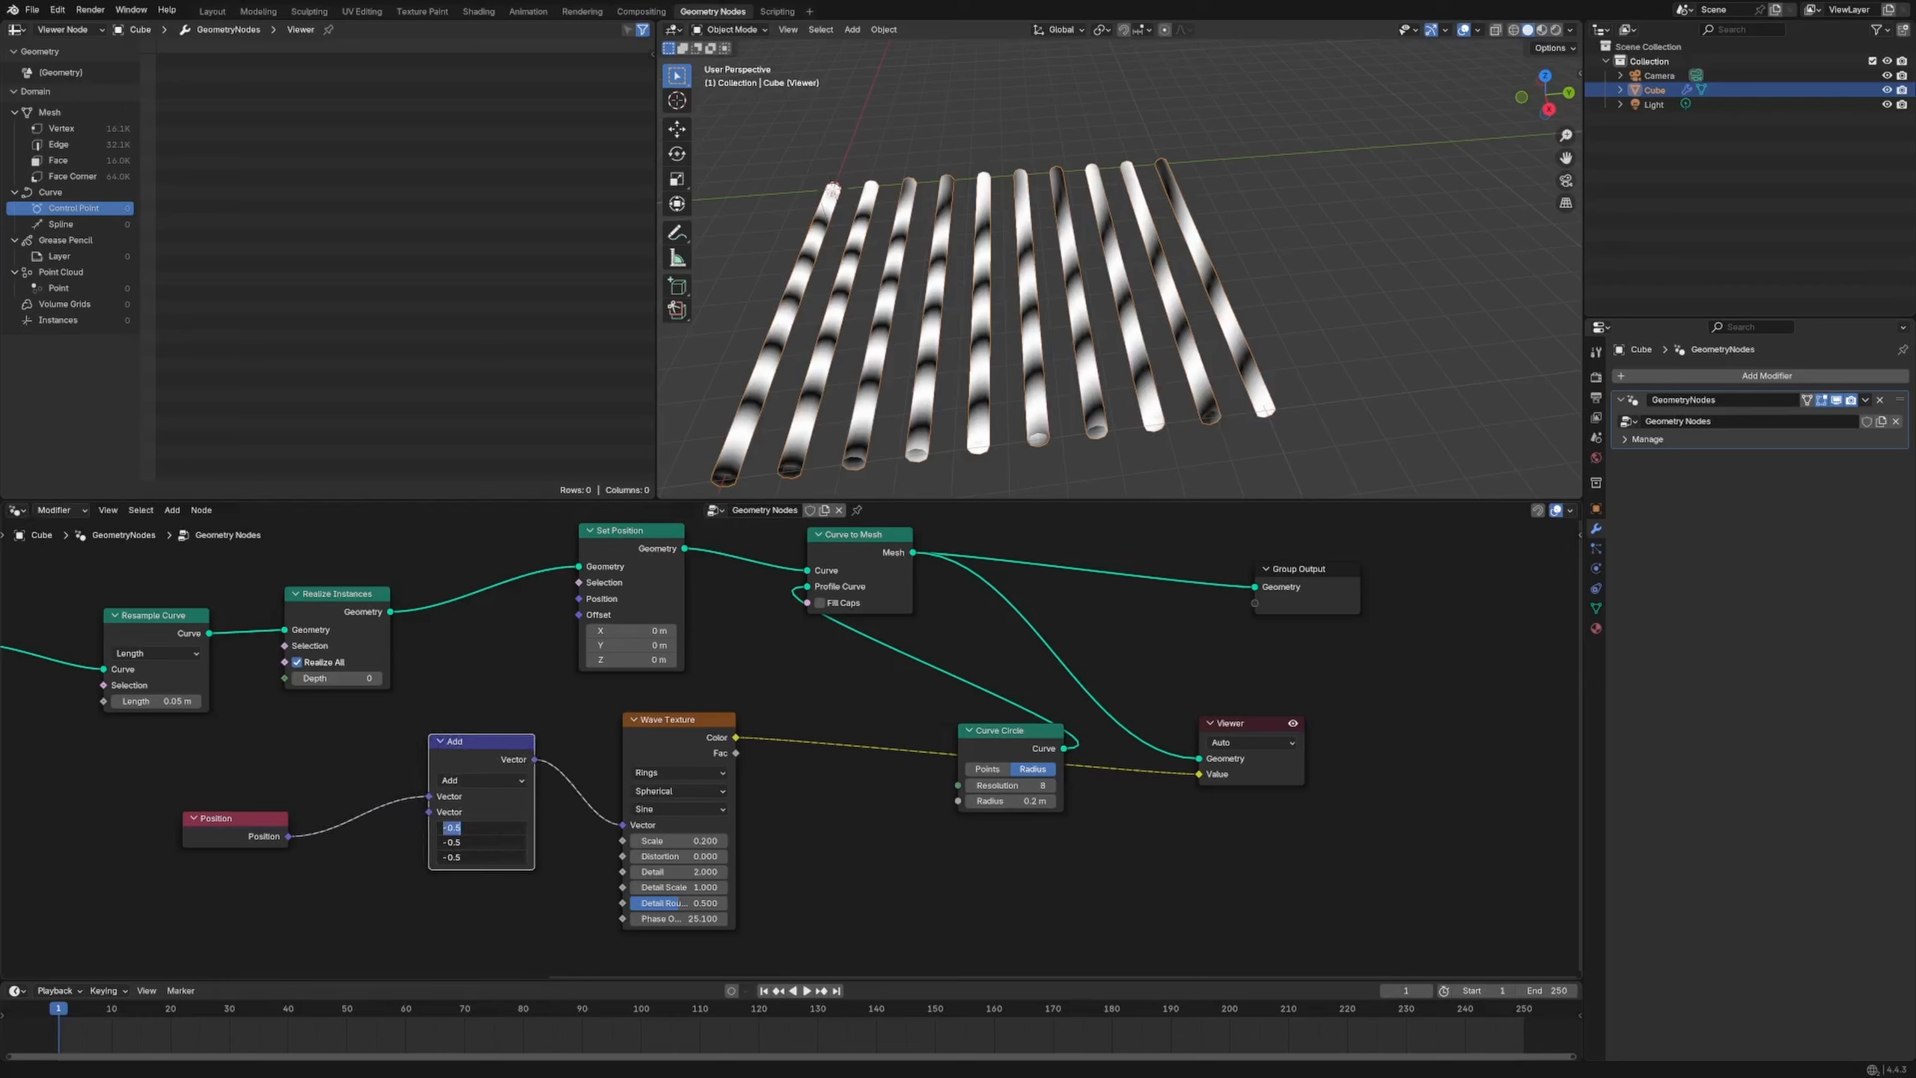
type("4.4")
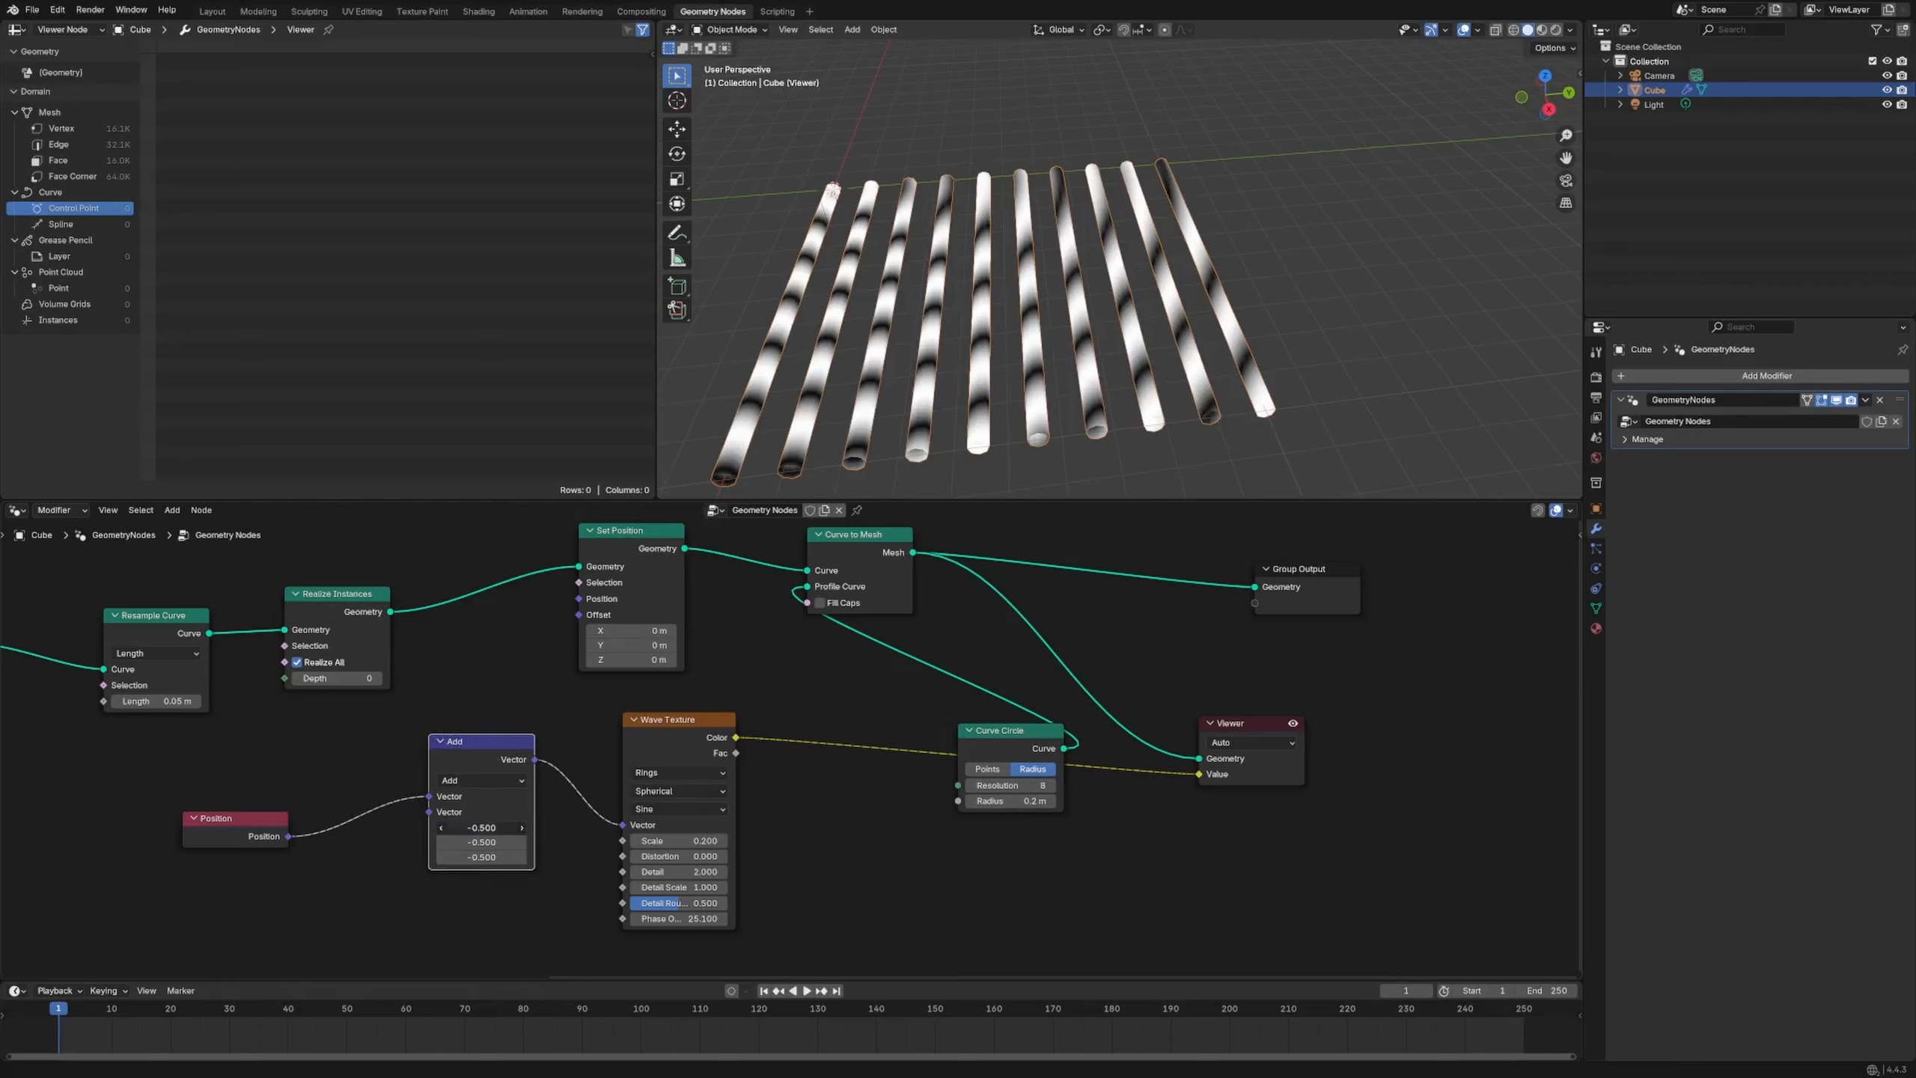
key("Return")
mouse_move(481, 828)
left_mouse_down()
mouse_move(383, 828)
mouse_move(481, 857)
left_mouse_up()
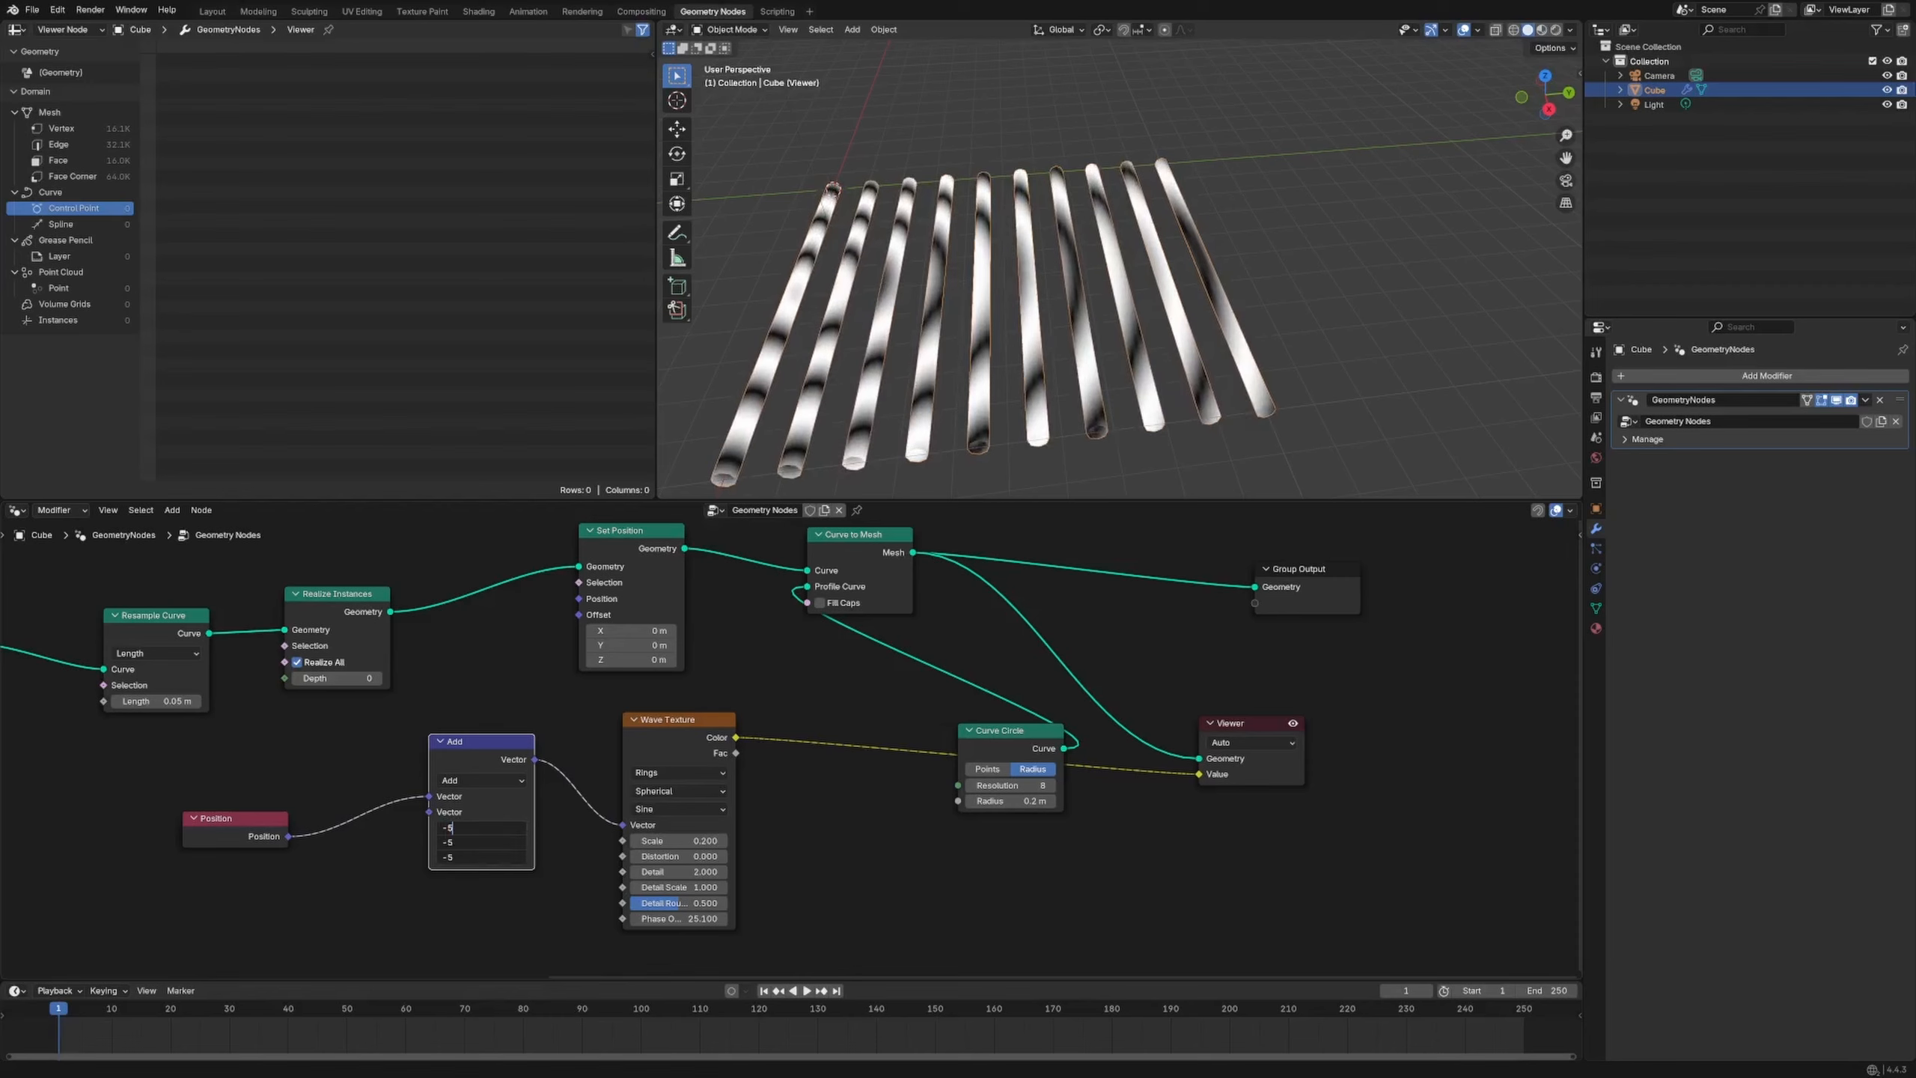
key("Return")
left_click_drag(641, 740, 651, 742)
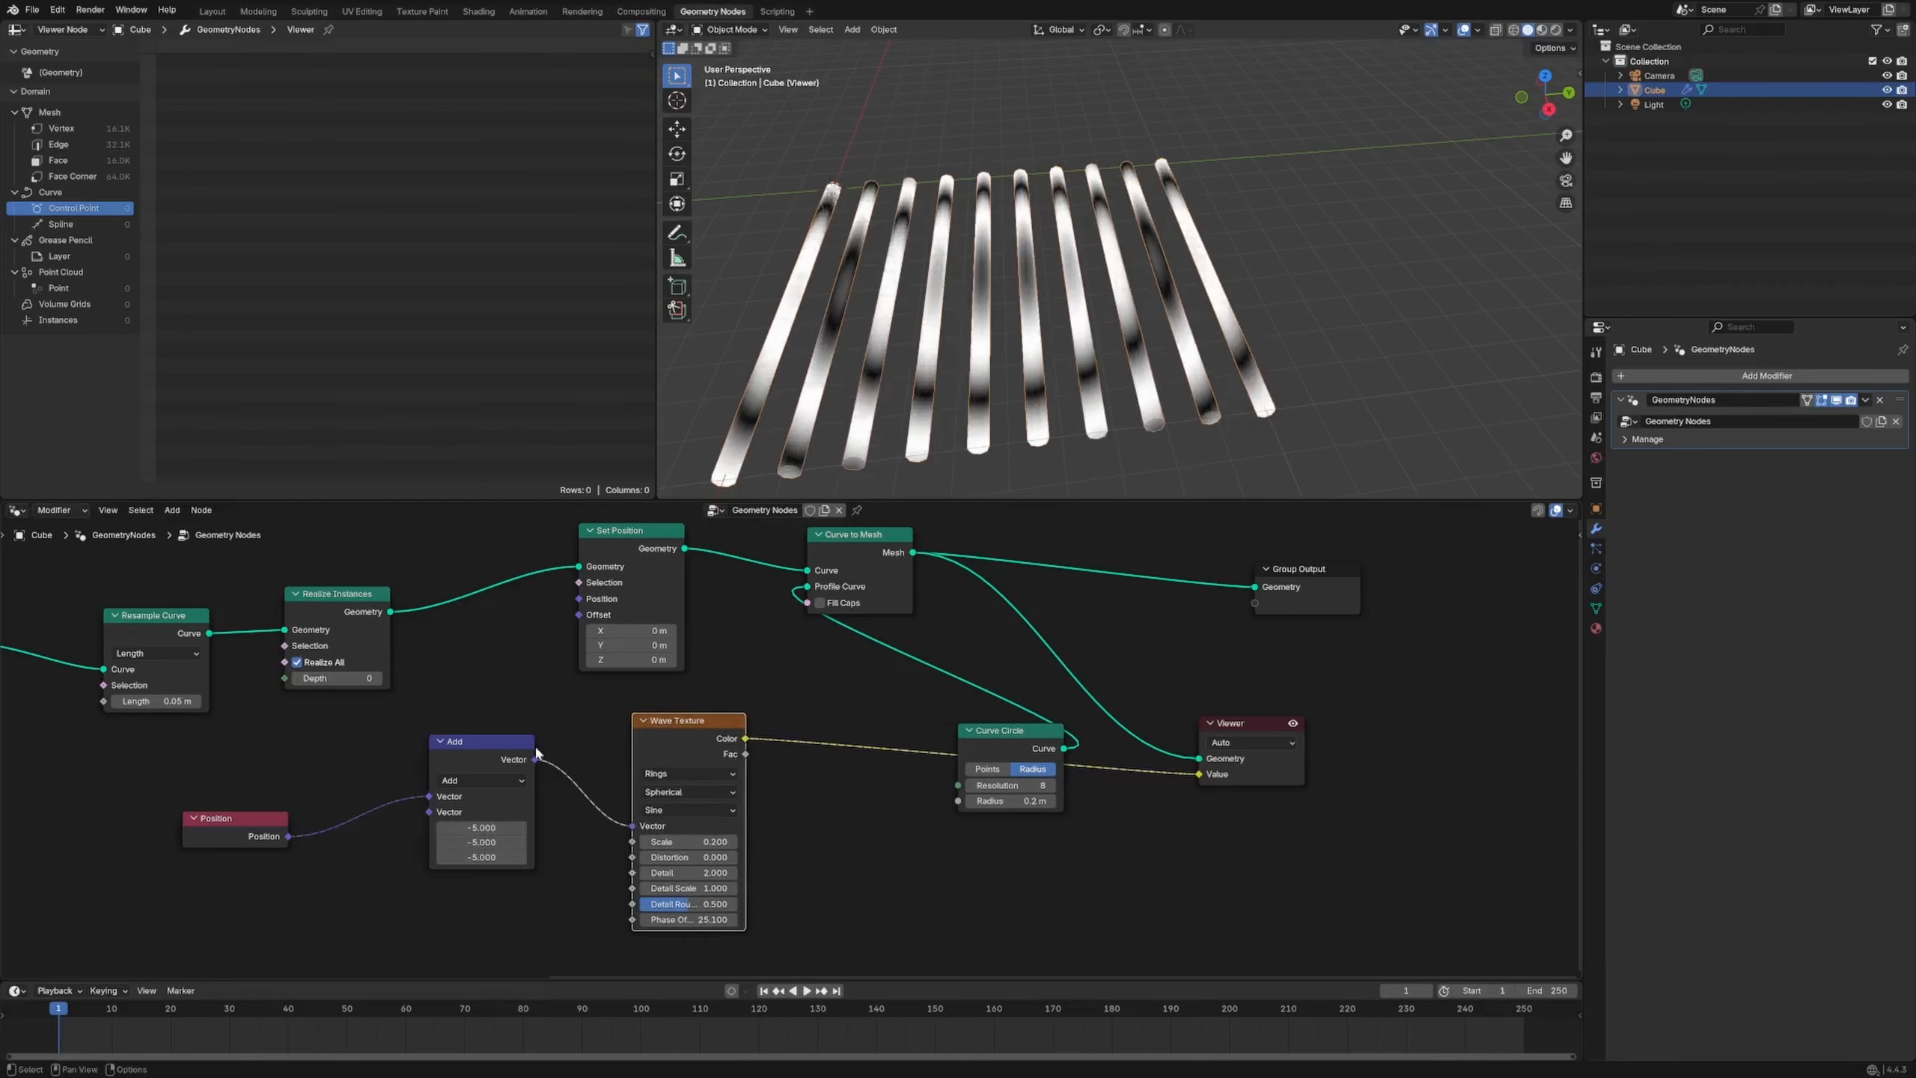
left_click_drag(509, 750, 517, 754)
Inspect the tube grid from the left and top views
middle_click_drag(1046, 303, 1012, 356)
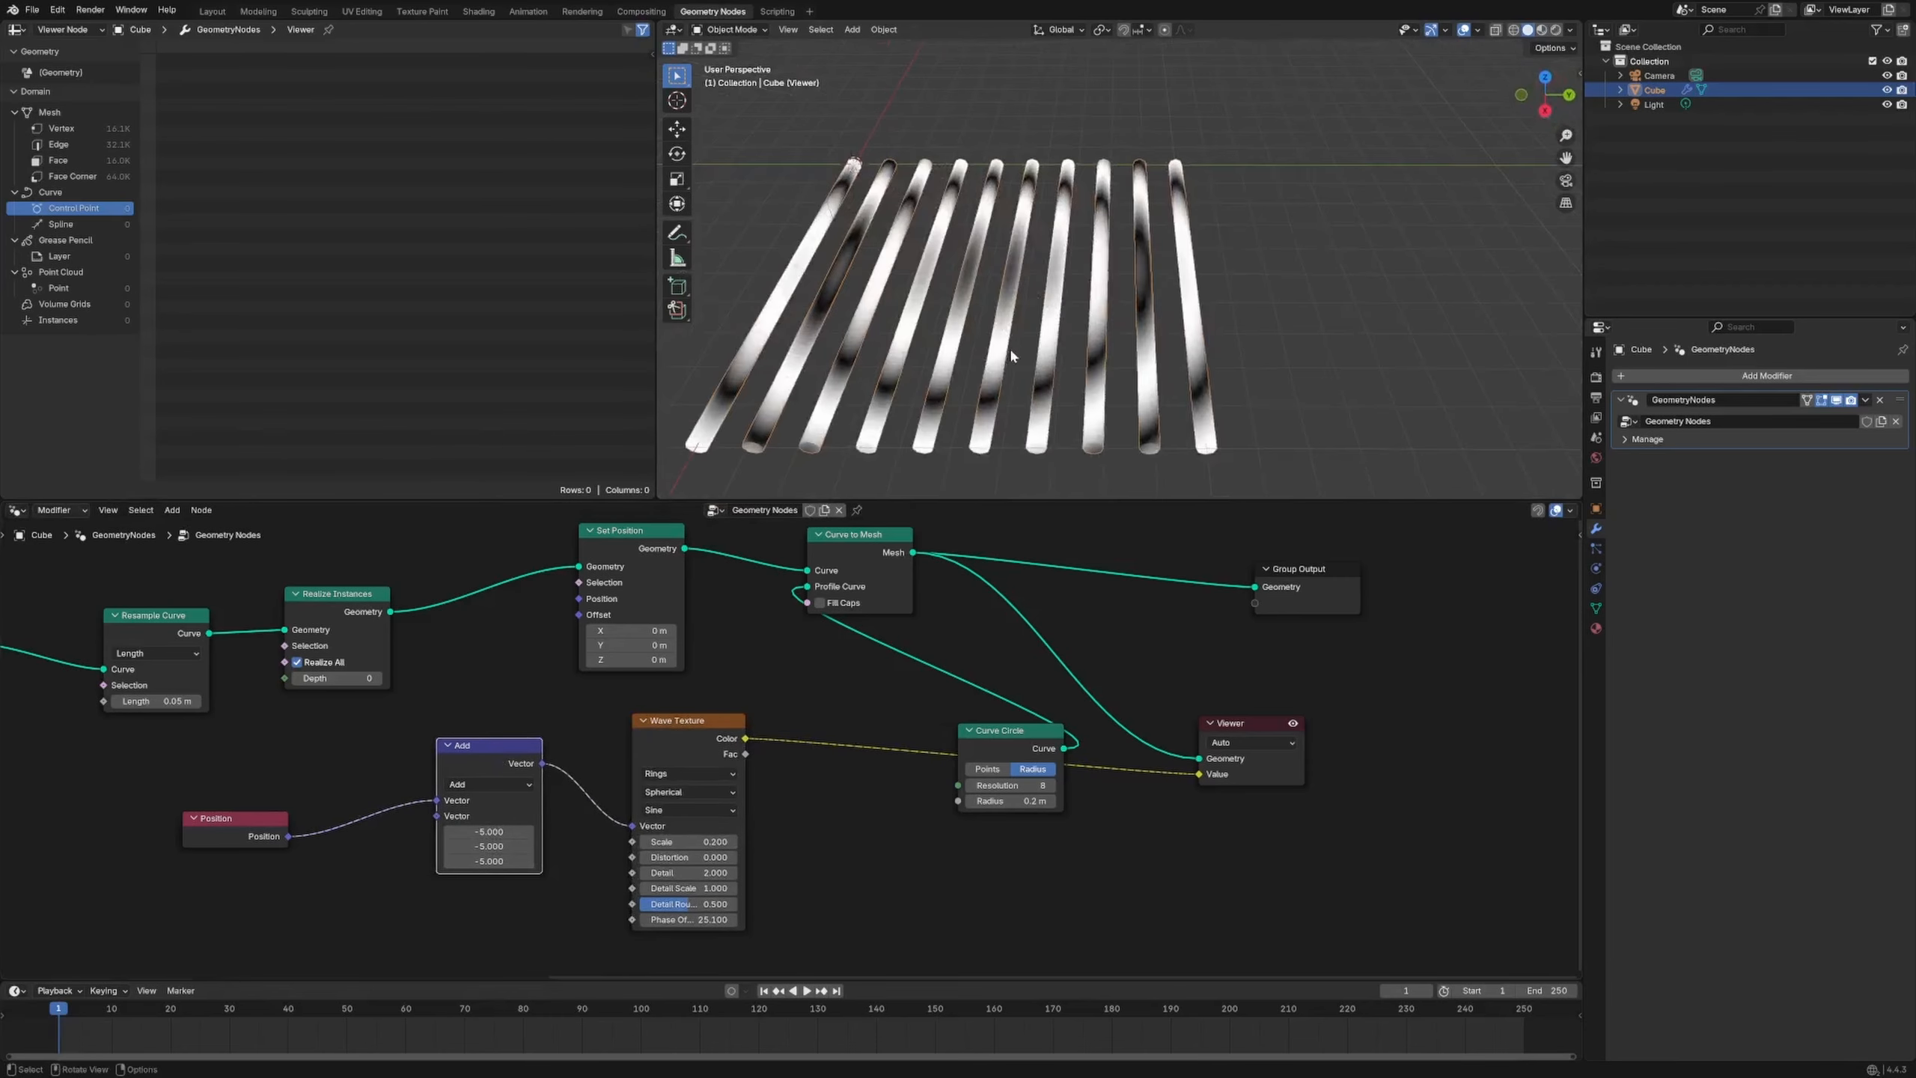
left_click(1546, 77)
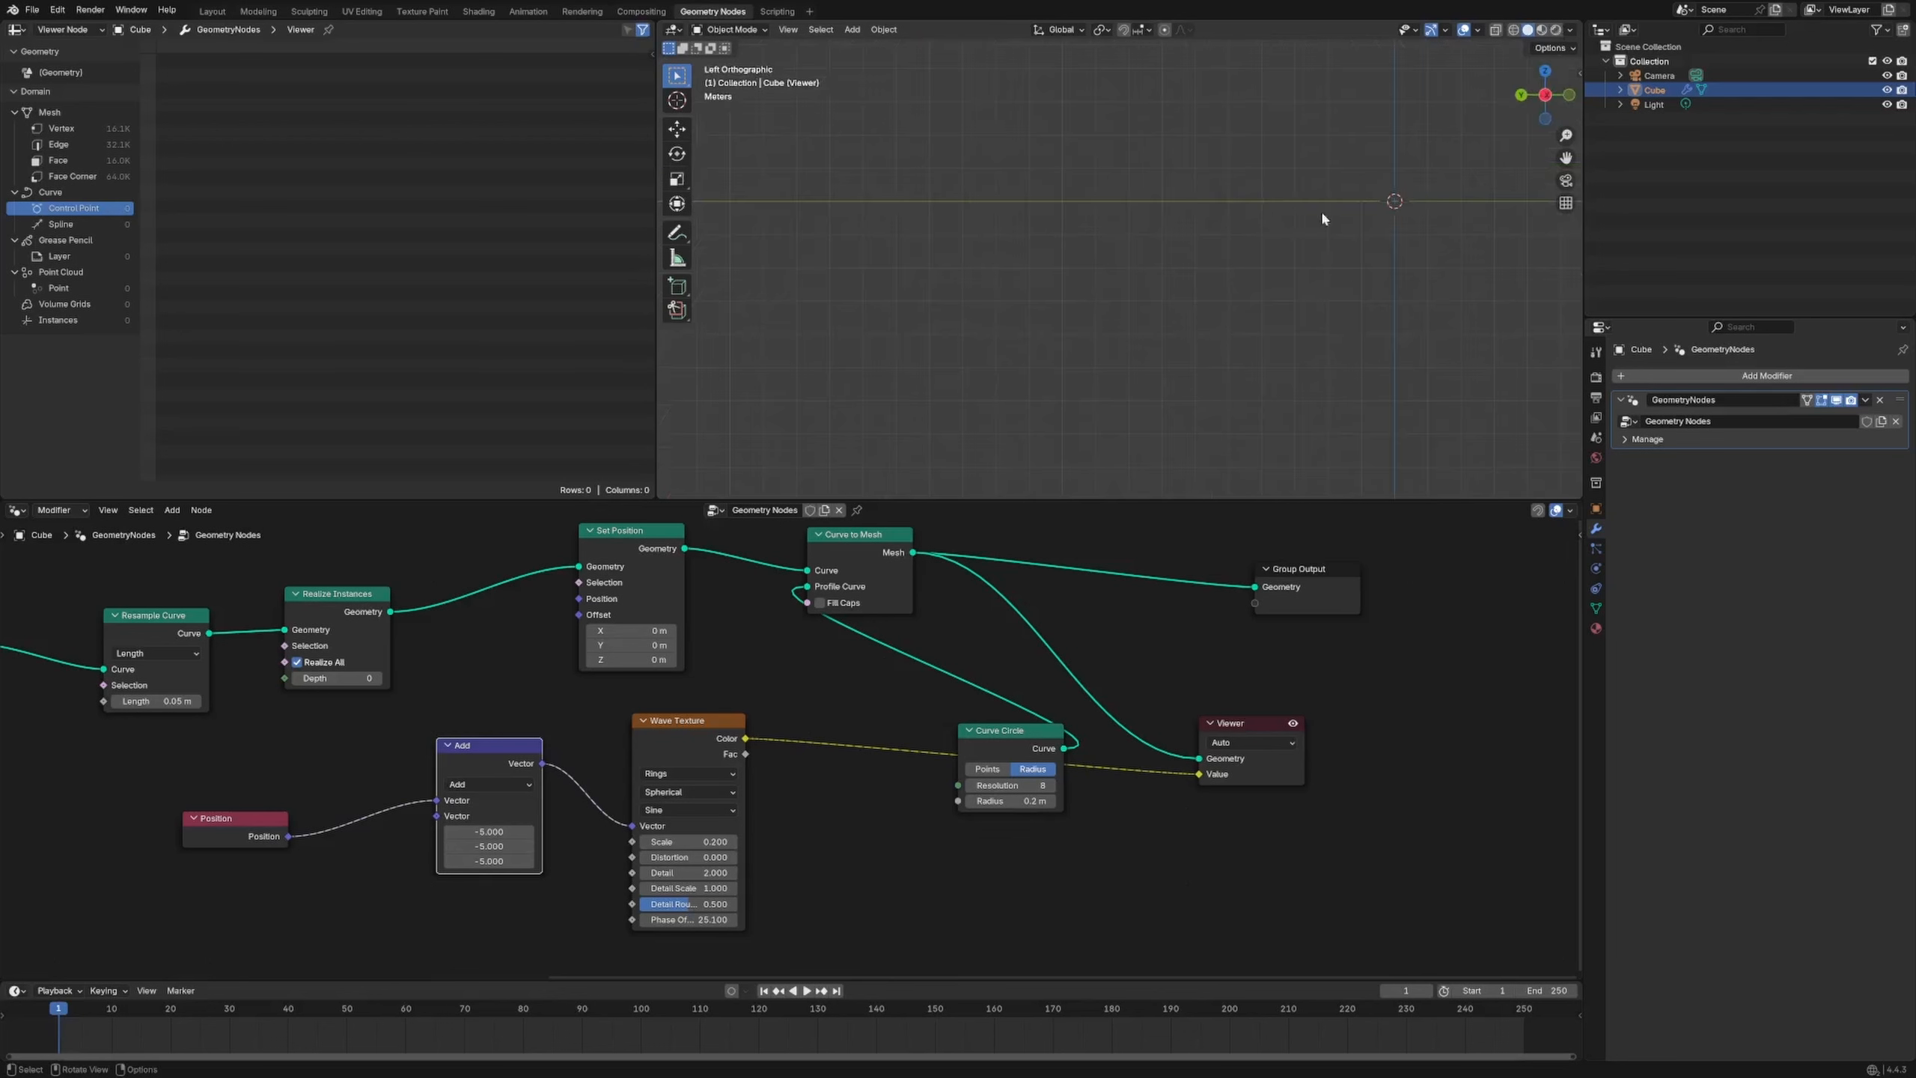
left_click(1545, 72)
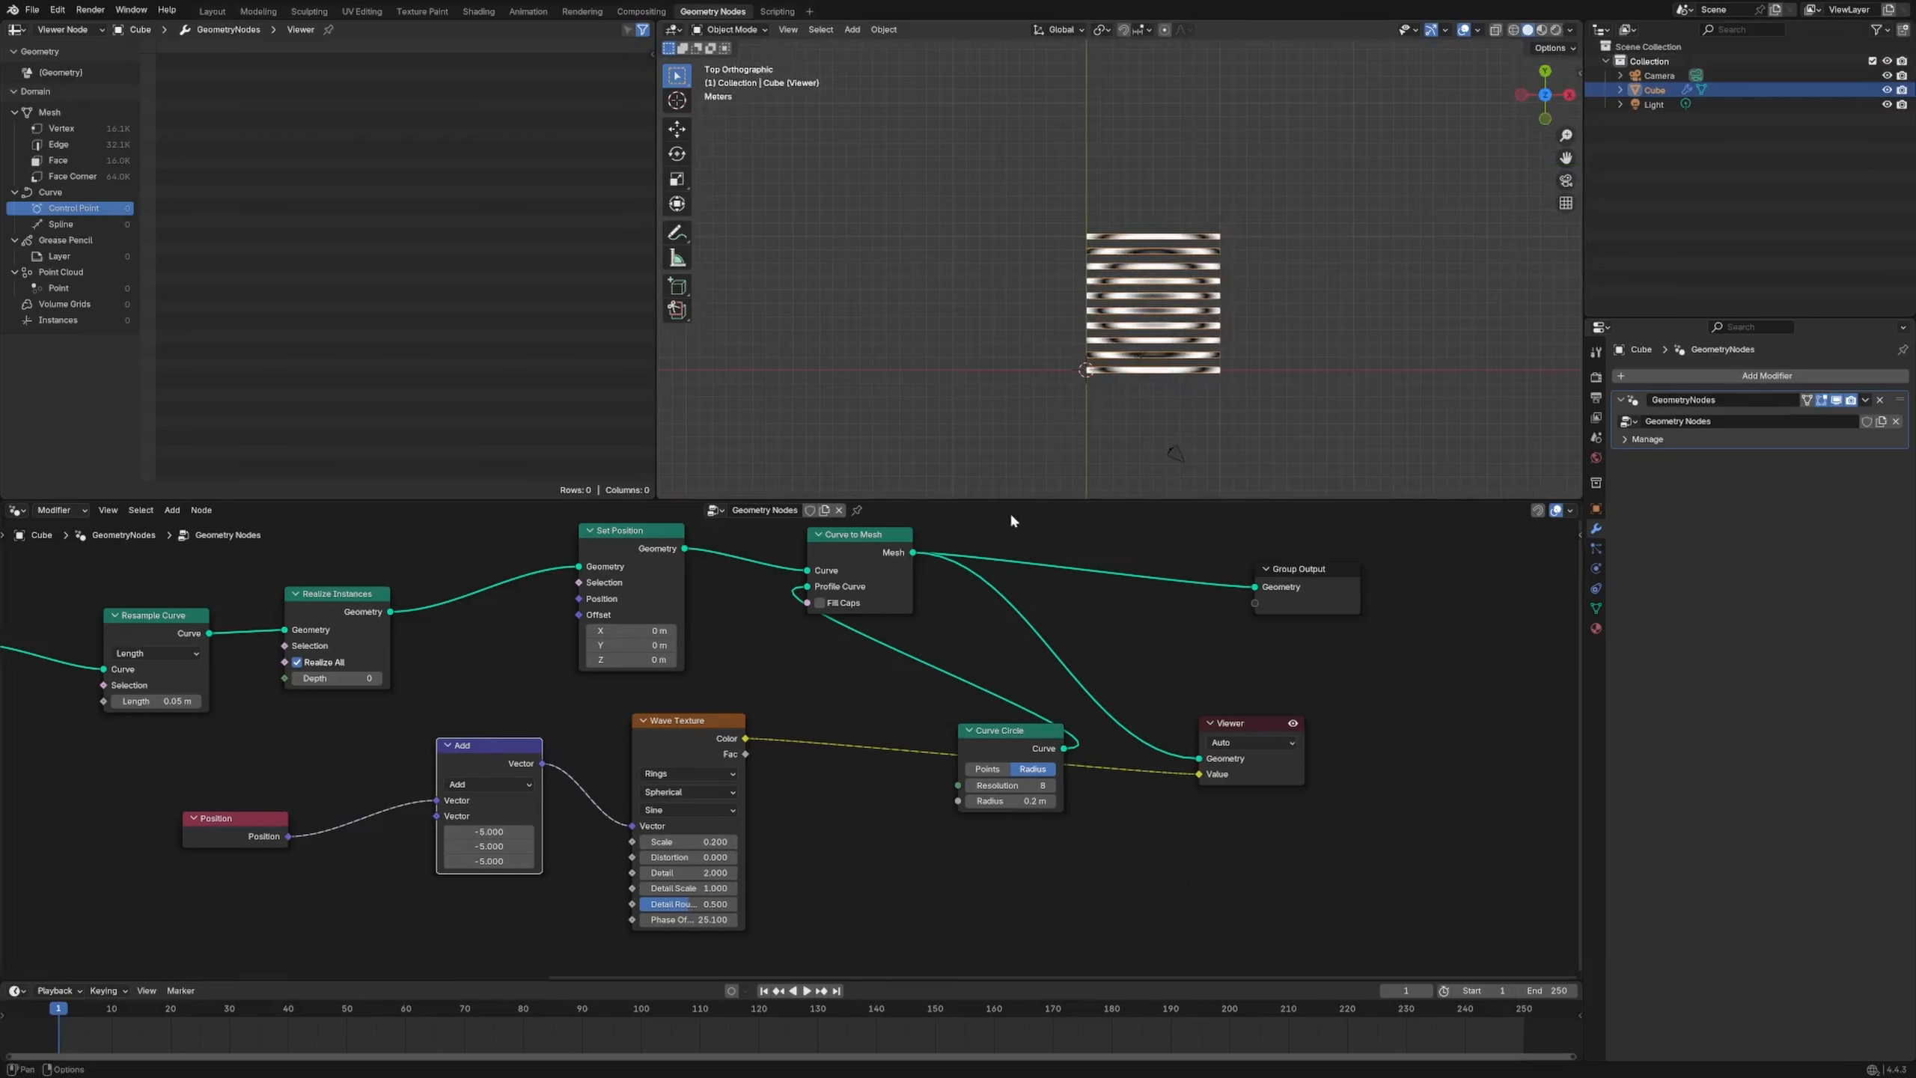
middle_click_drag(1222, 379, 1175, 419)
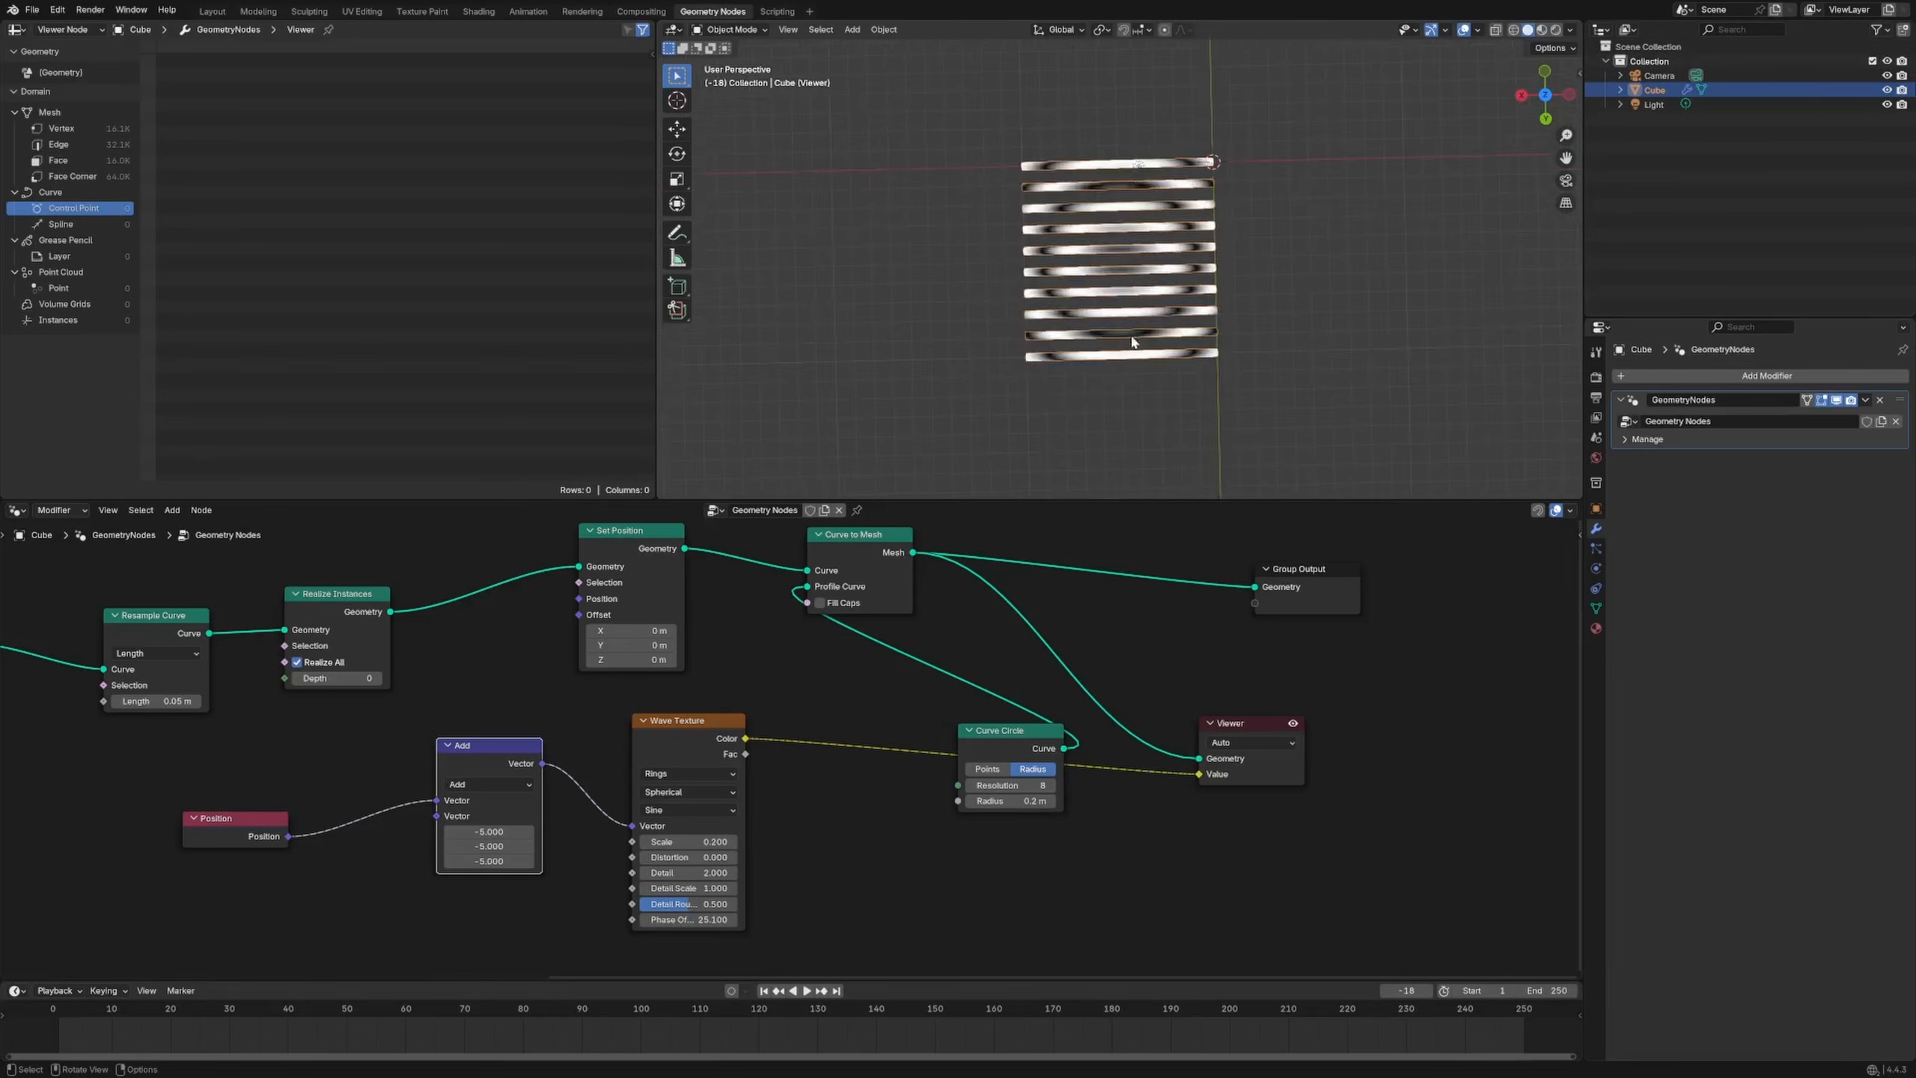
scroll(1103, 218, "down", 3)
Sketch annotations marking the grid's axes and the Position node, then erase them
left_click_drag(1046, 203, 1362, 216)
left_click_drag(1184, 99, 1194, 434)
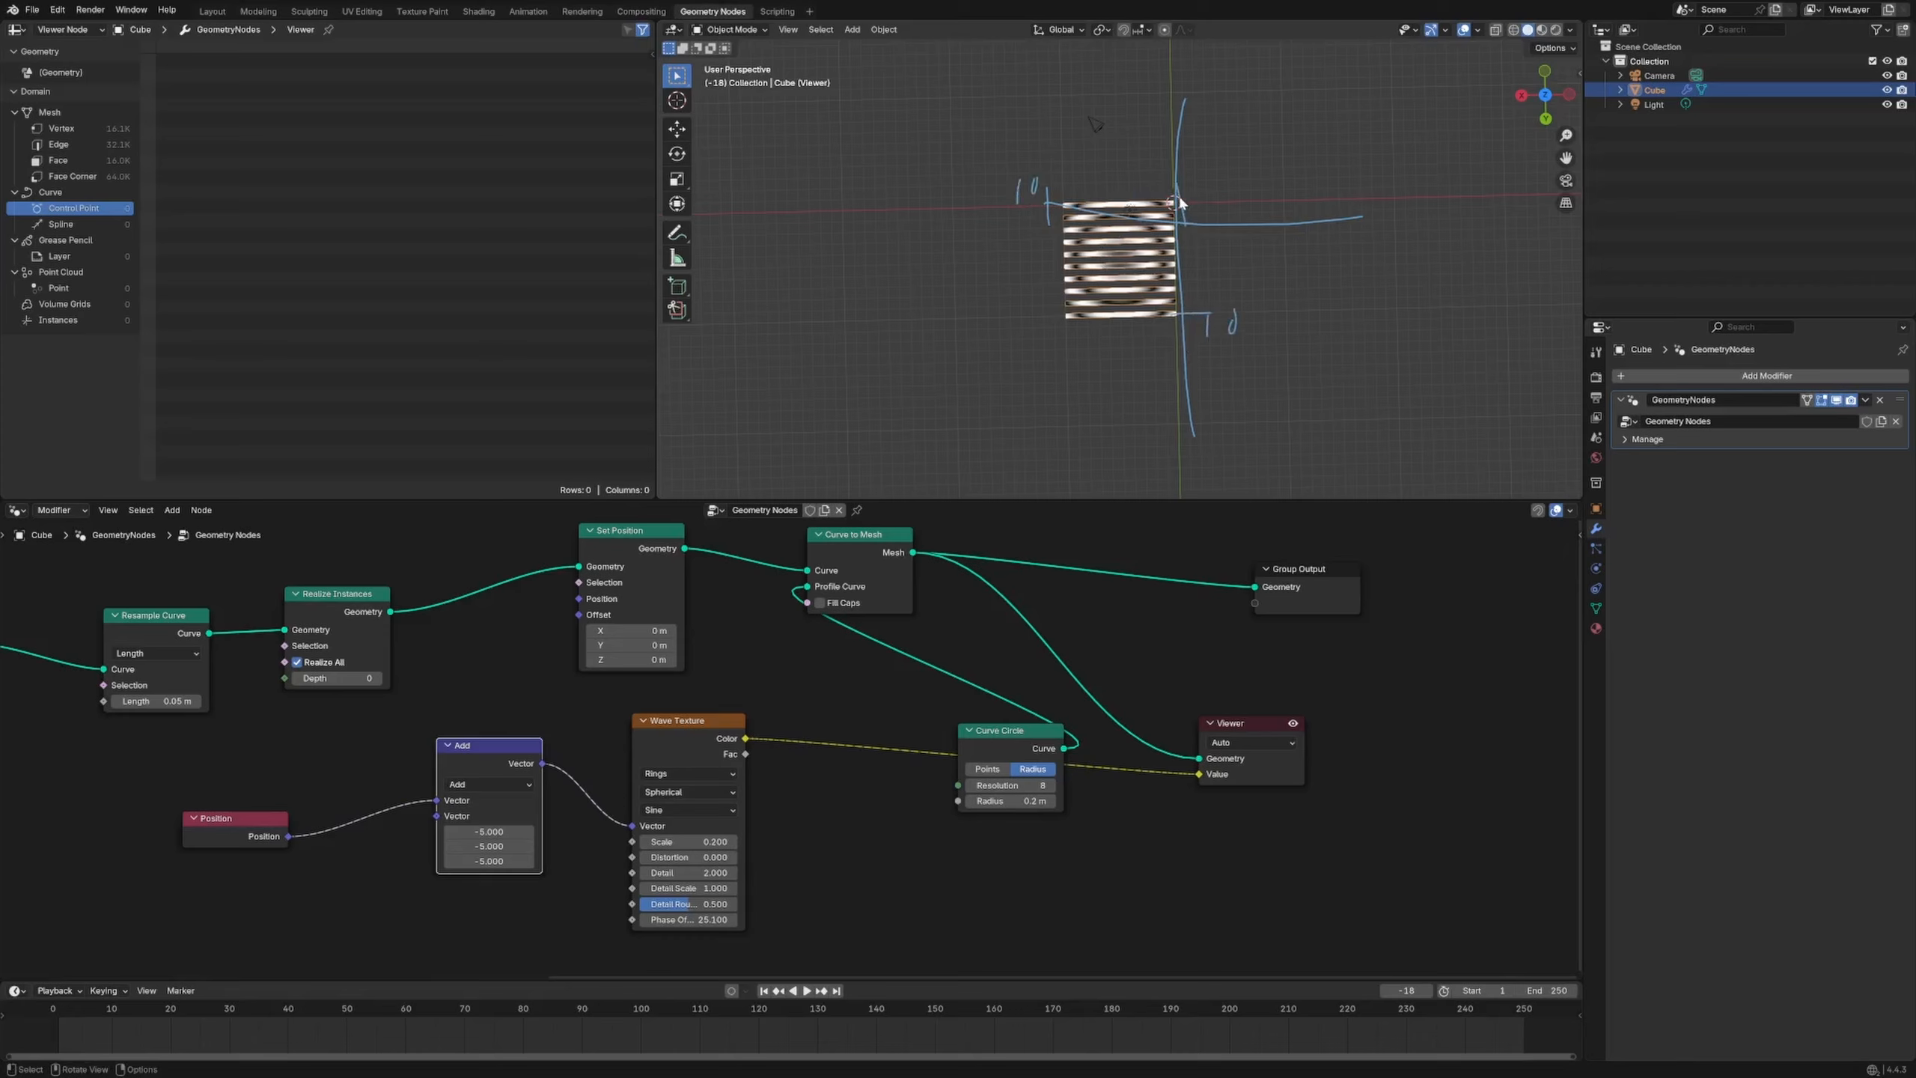
left_click_drag(1179, 198, 1175, 207)
left_click_drag(283, 790, 99, 790)
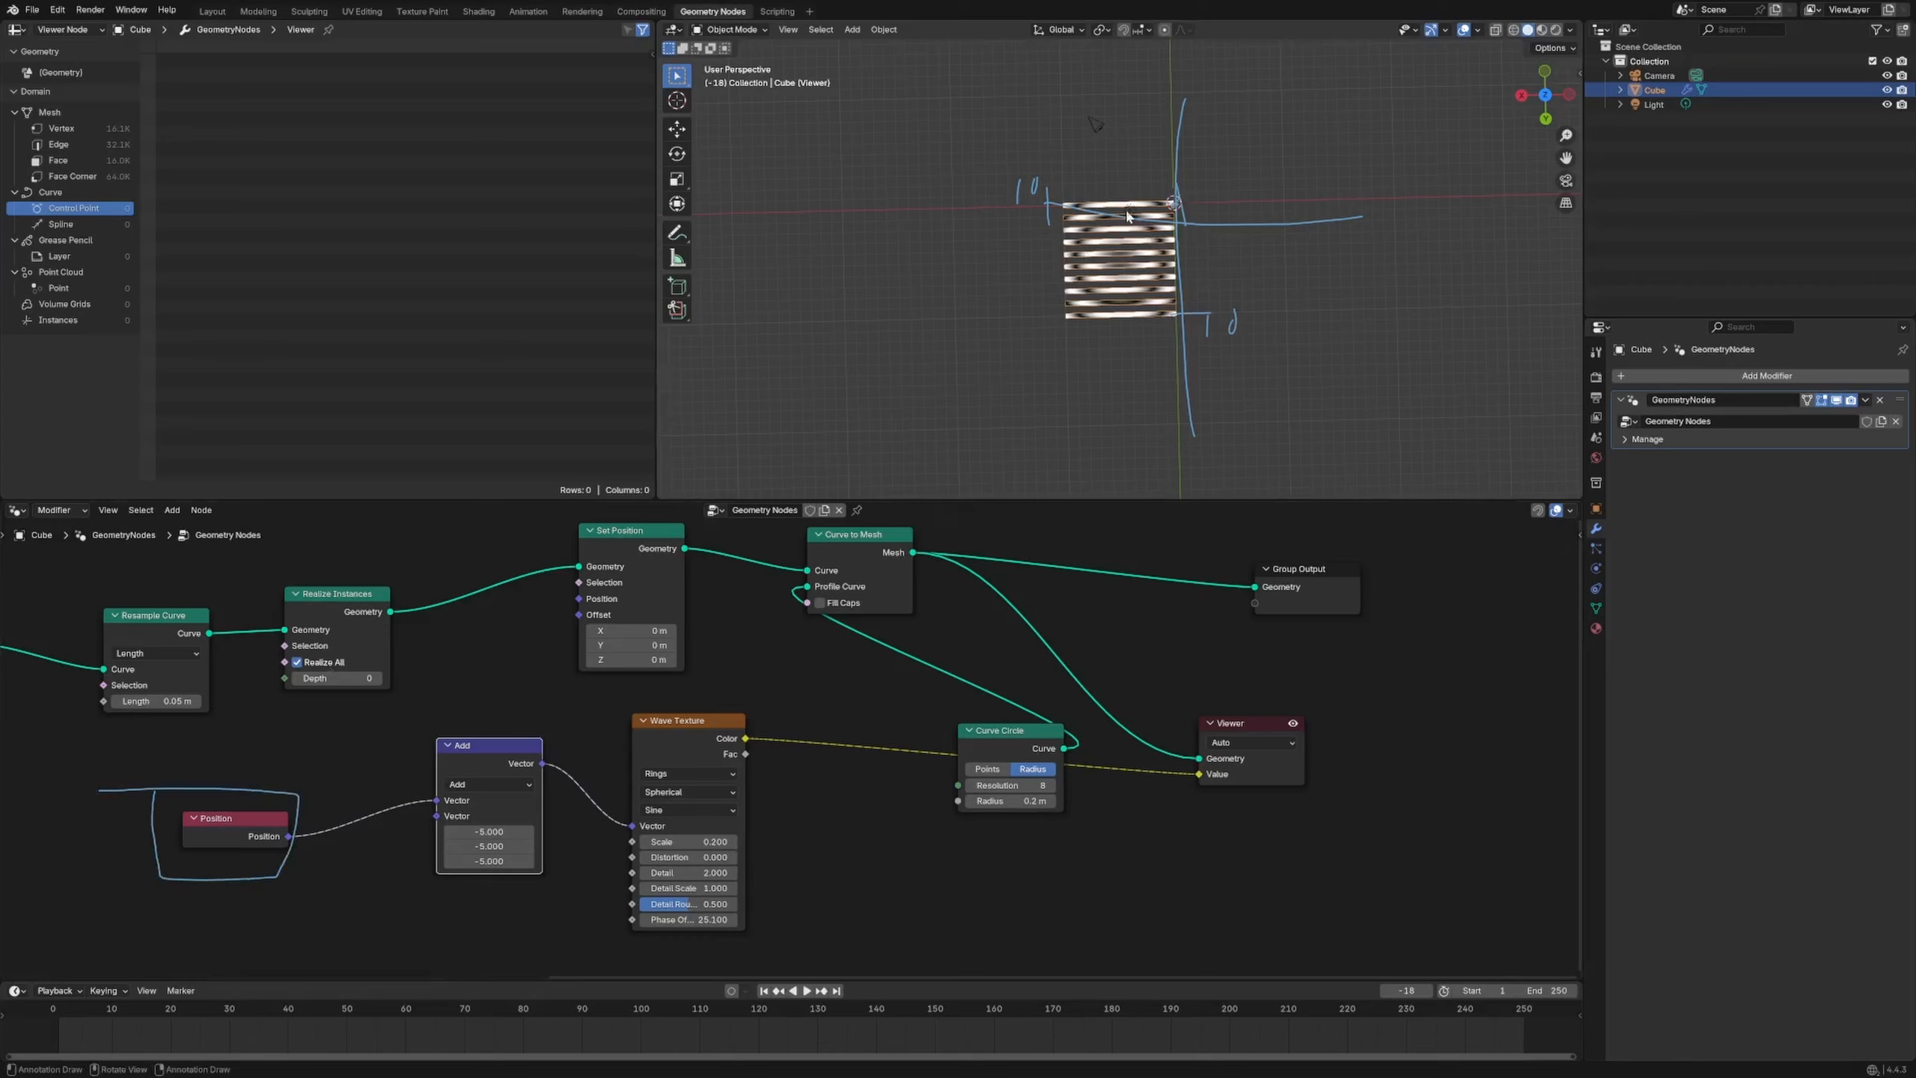
left_click_drag(1161, 186, 1124, 185)
mouse_move(1118, 173)
left_mouse_down()
mouse_move(1116, 200)
mouse_move(1179, 284)
mouse_move(1218, 287)
mouse_move(1103, 159)
mouse_move(1134, 132)
left_mouse_up()
left_click_drag(1208, 250, 1124, 257)
mouse_move(1154, 132)
right_mouse_down()
mouse_move(1045, 313)
mouse_move(1224, 406)
right_mouse_up()
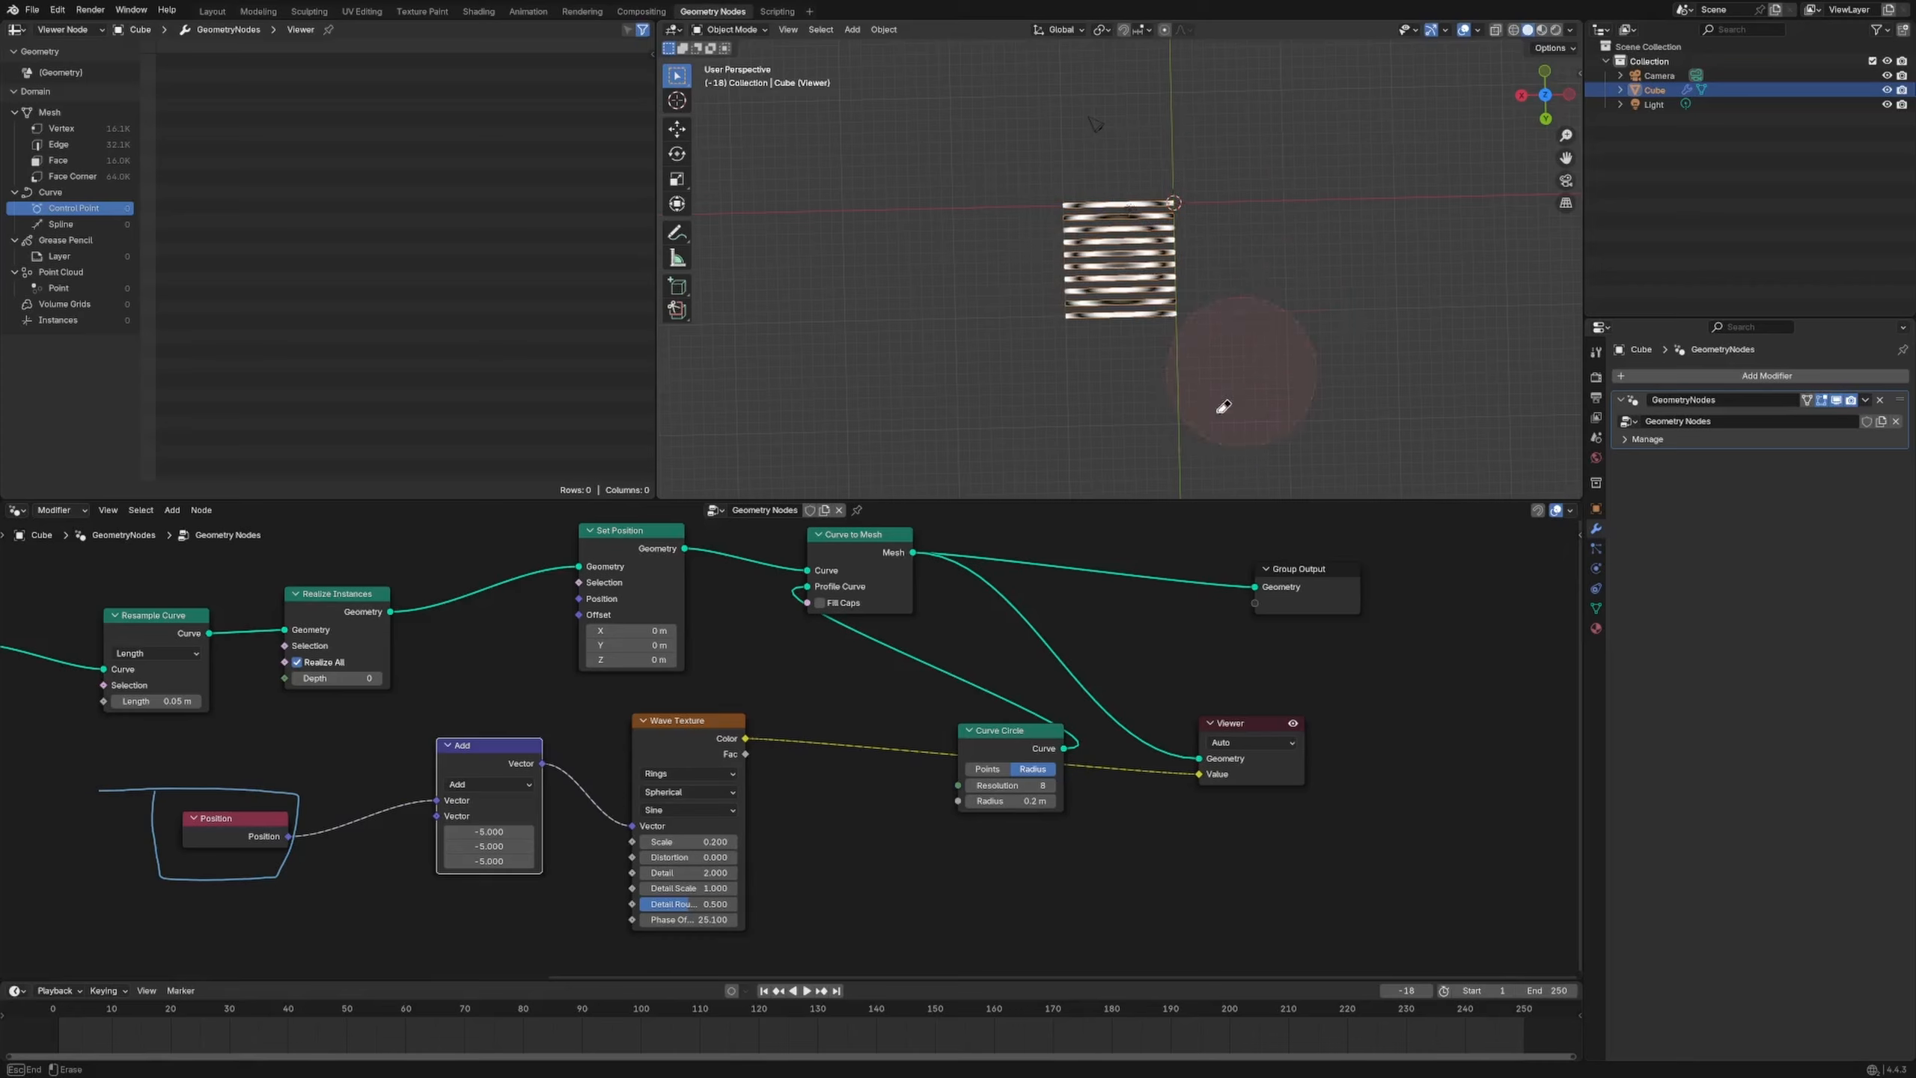
mouse_move(298, 793)
right_mouse_down()
mouse_move(299, 761)
mouse_move(125, 830)
right_mouse_up()
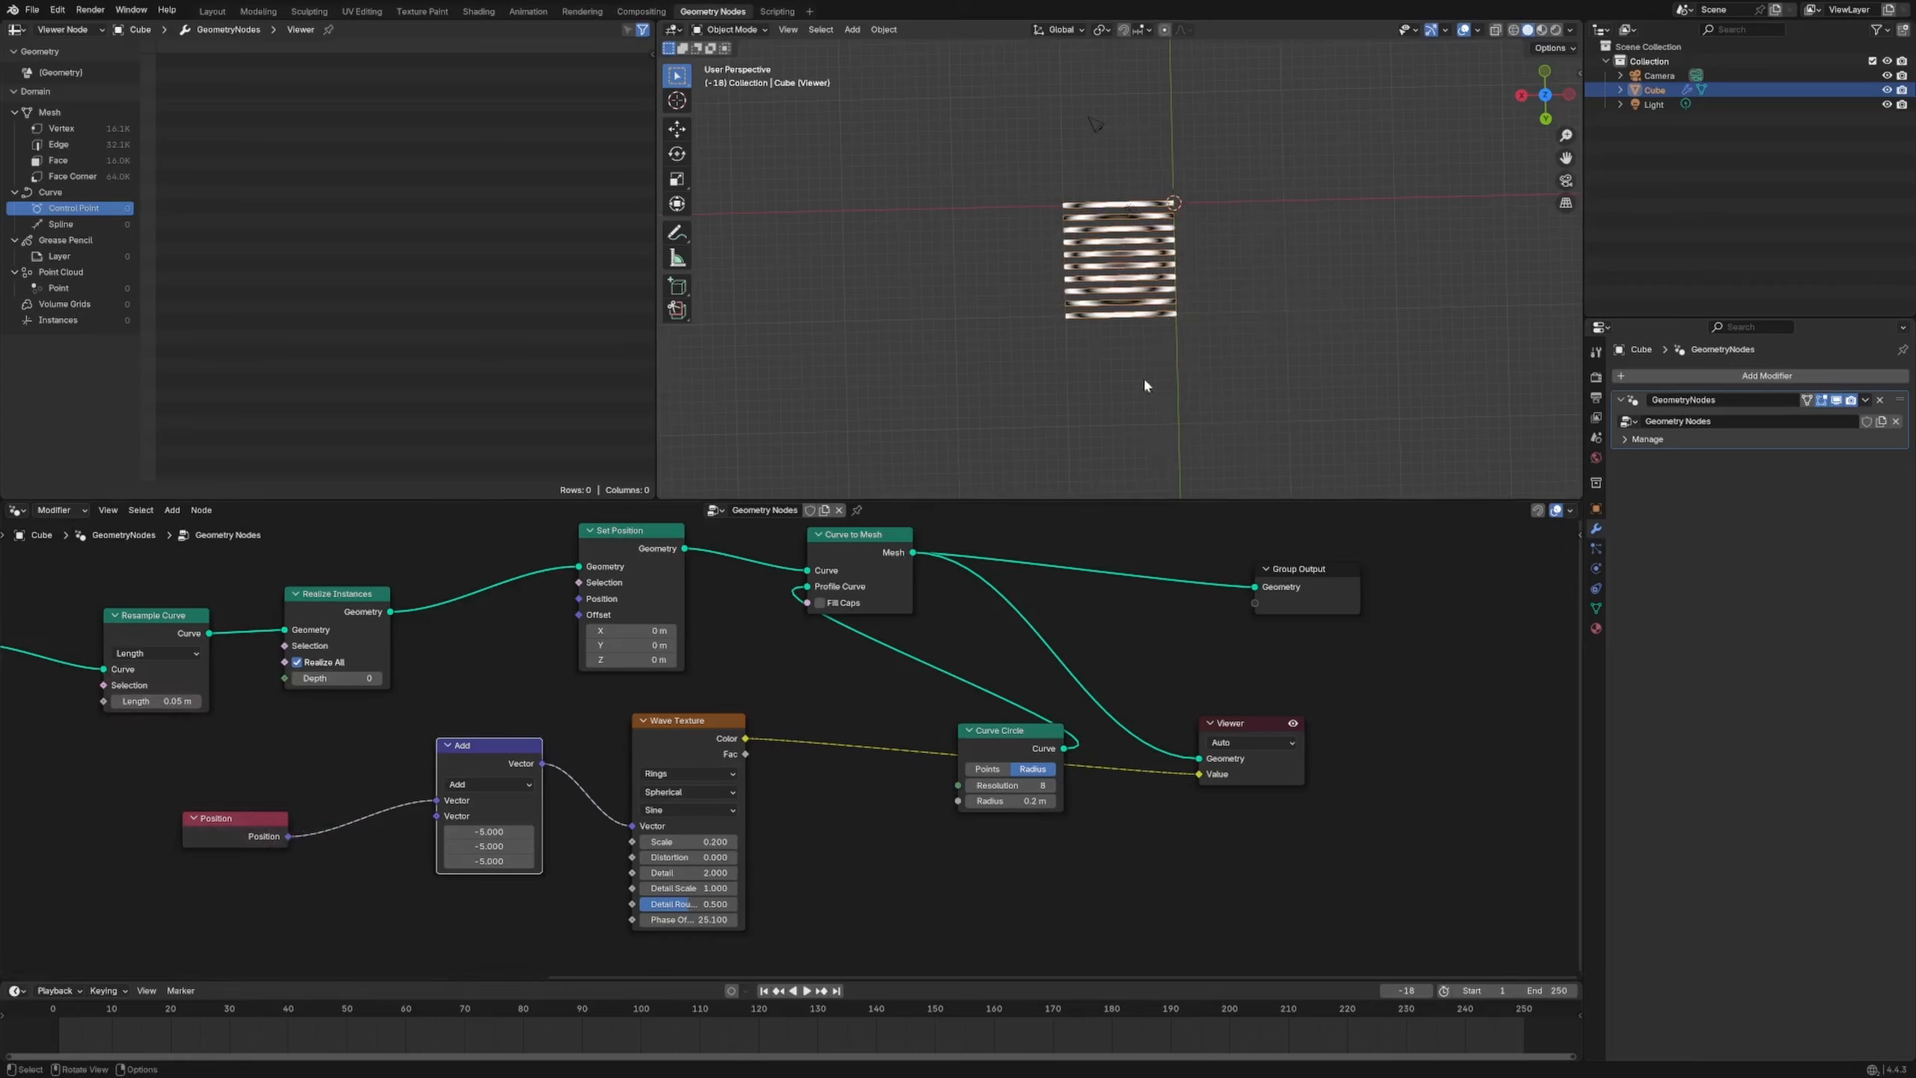
Shift the nodes right and connect Wave Texture Color to Set Position's Offset
middle_click_drag(1145, 385, 1287, 343)
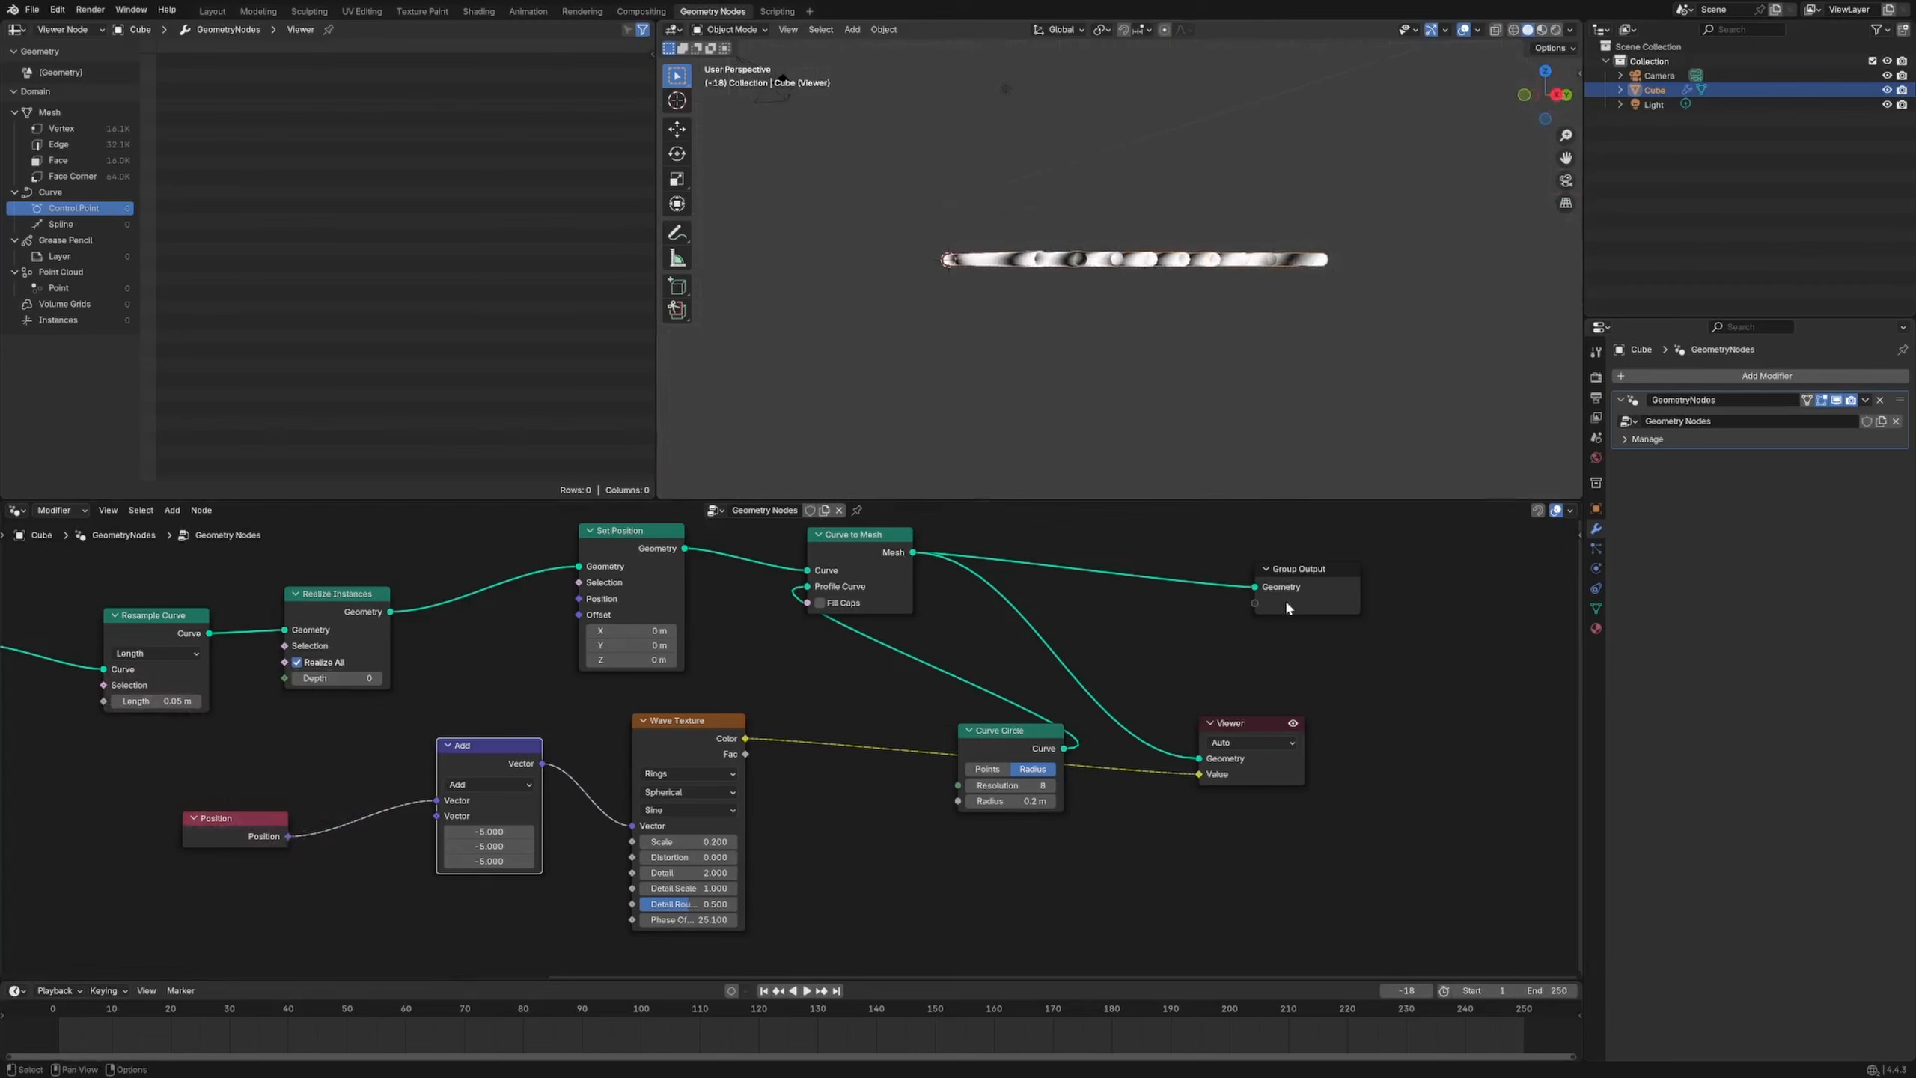
left_click_drag(1284, 600, 1361, 586)
left_click_drag(860, 534, 965, 528)
left_click_drag(665, 605, 806, 599)
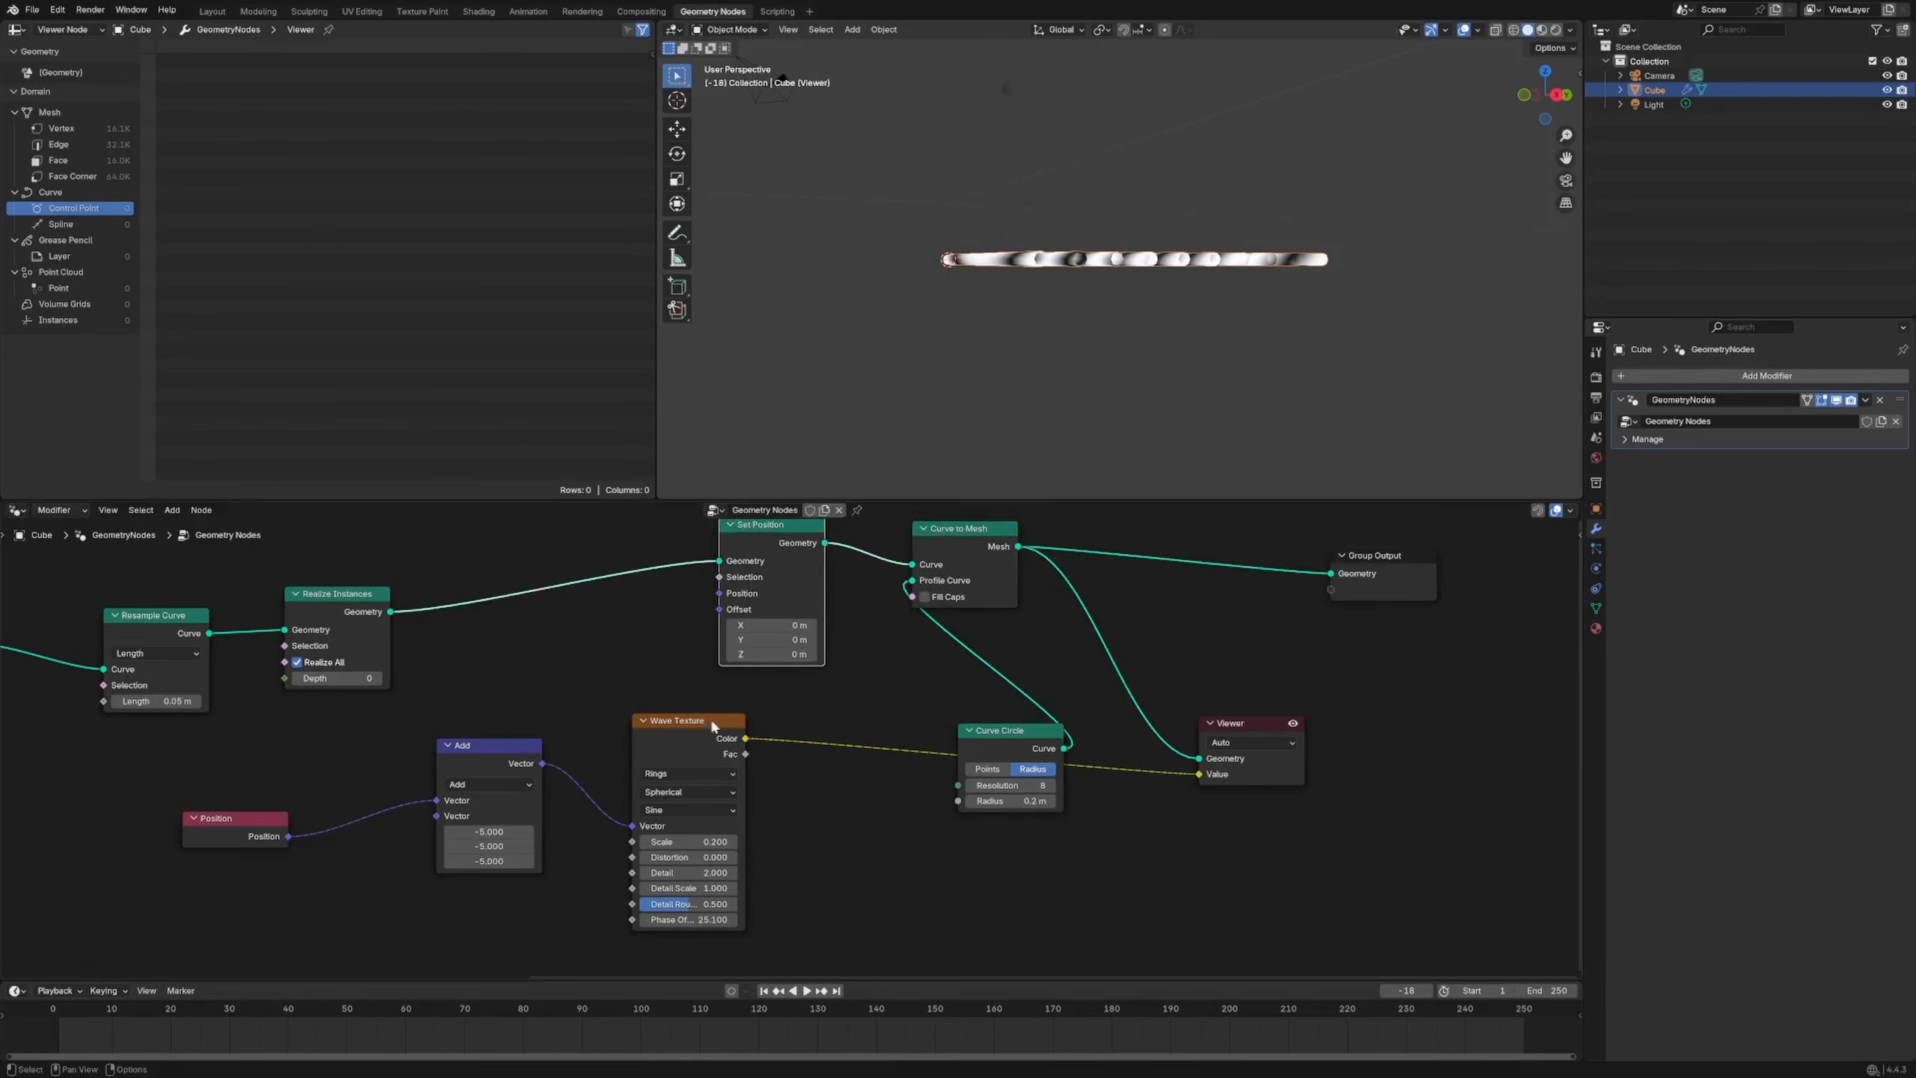
left_click_drag(711, 723, 720, 609)
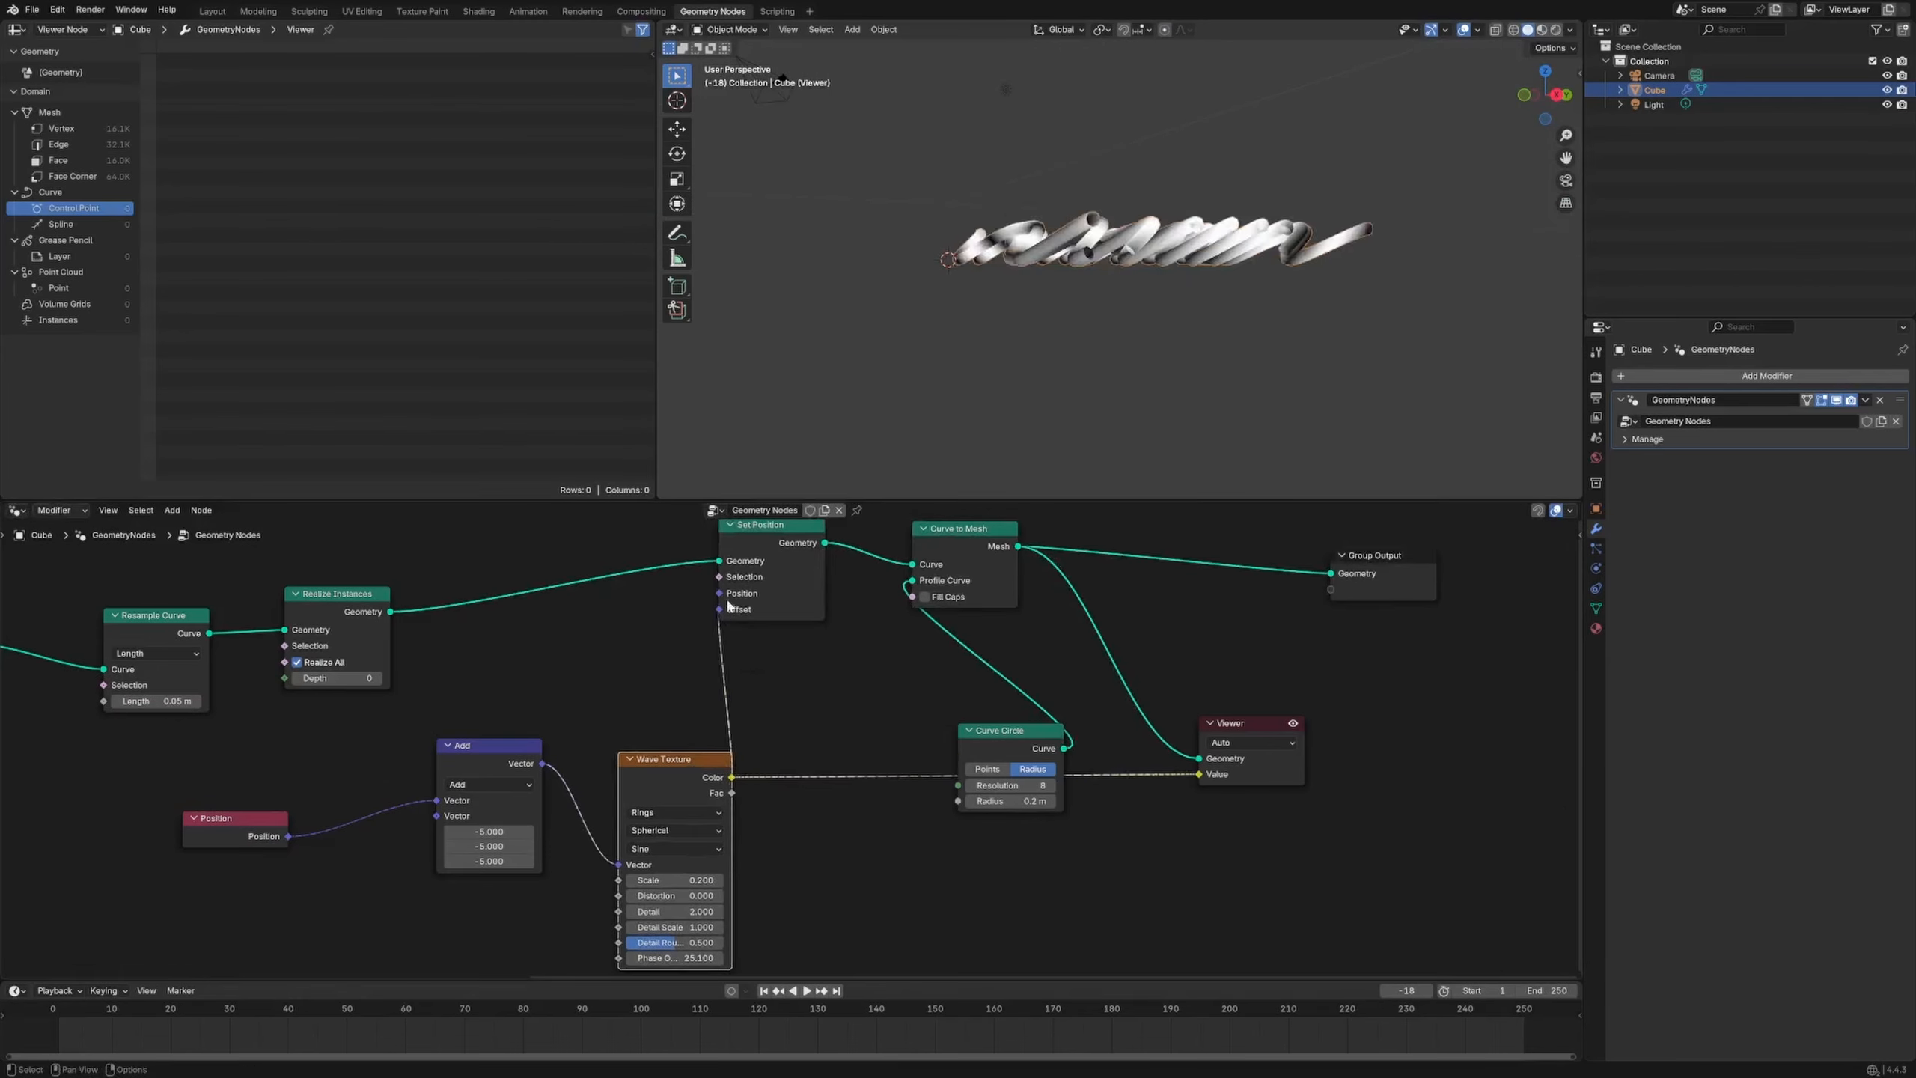
middle_click_drag(922, 370, 931, 441)
Add a Combine XYZ node taking the wave color as Z and feeding Set Position's Offset
key("shift+a")
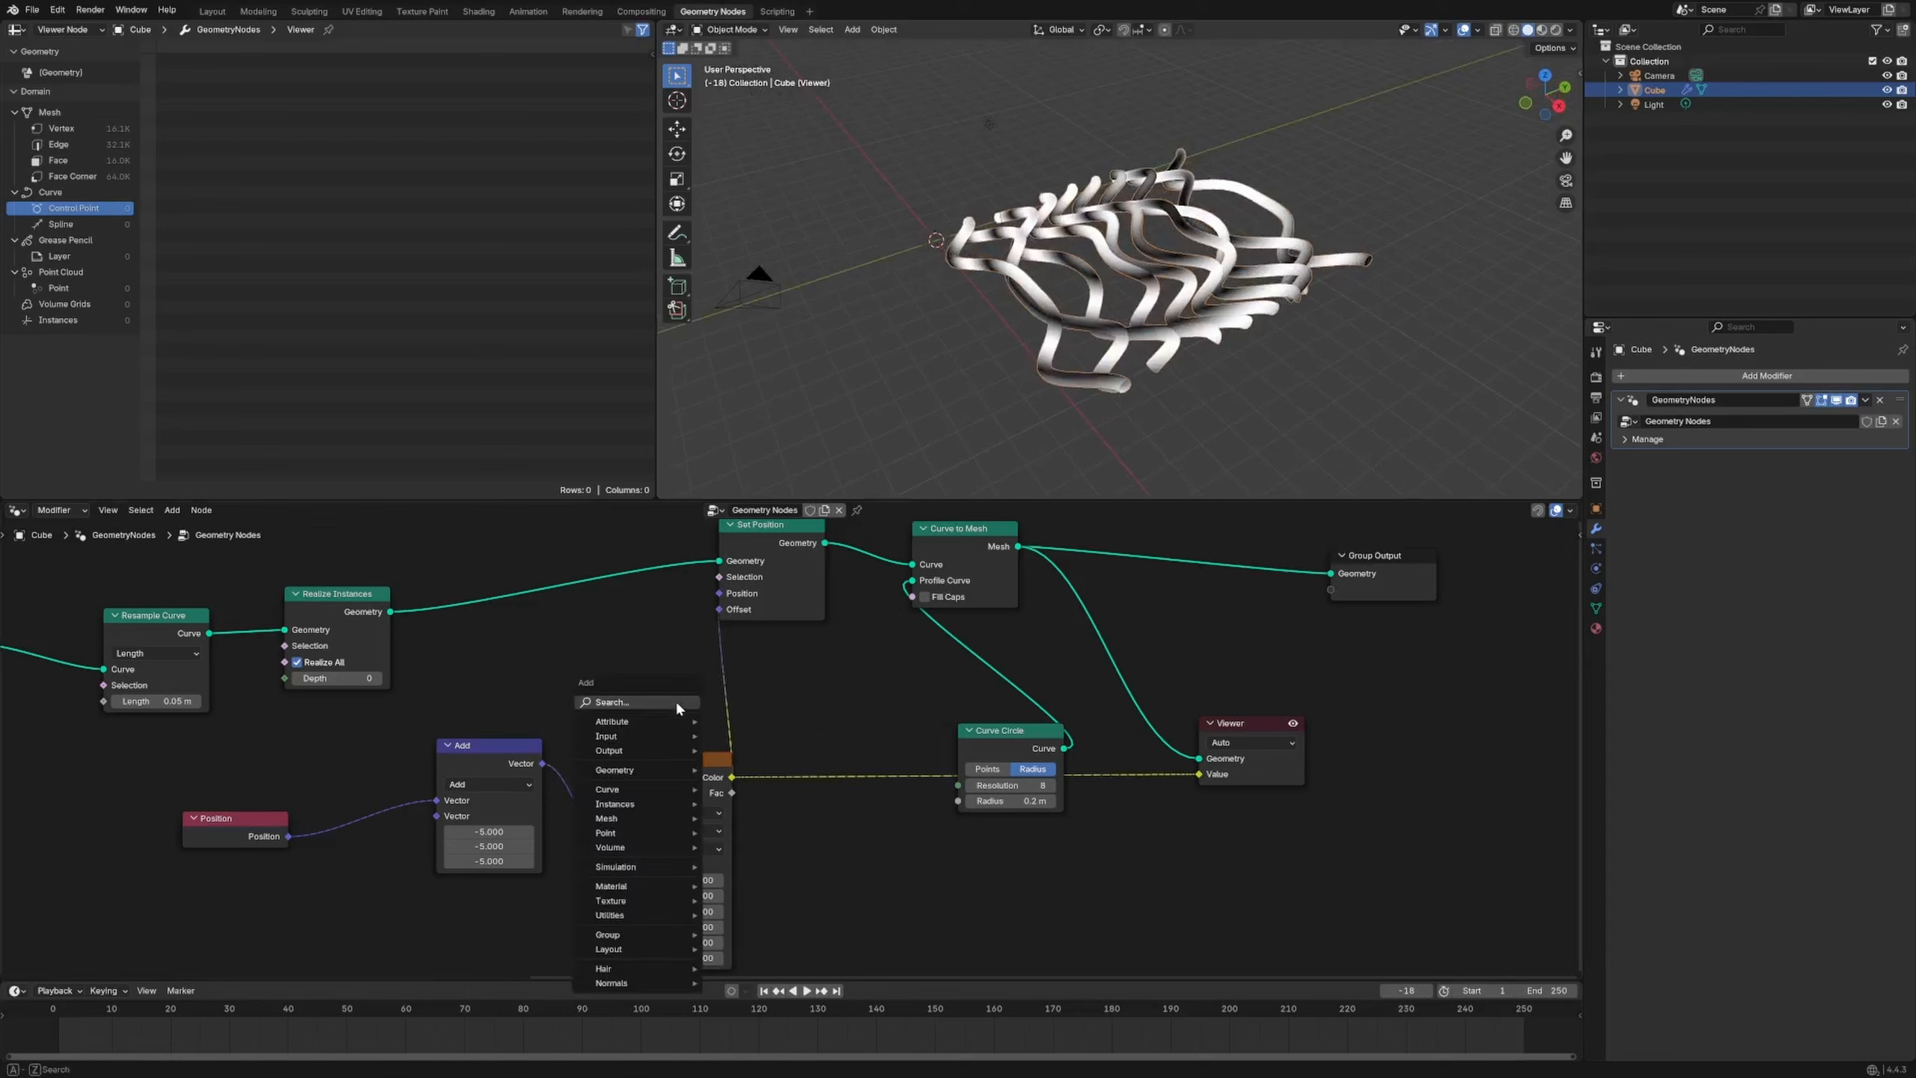
type("comb")
key("Return")
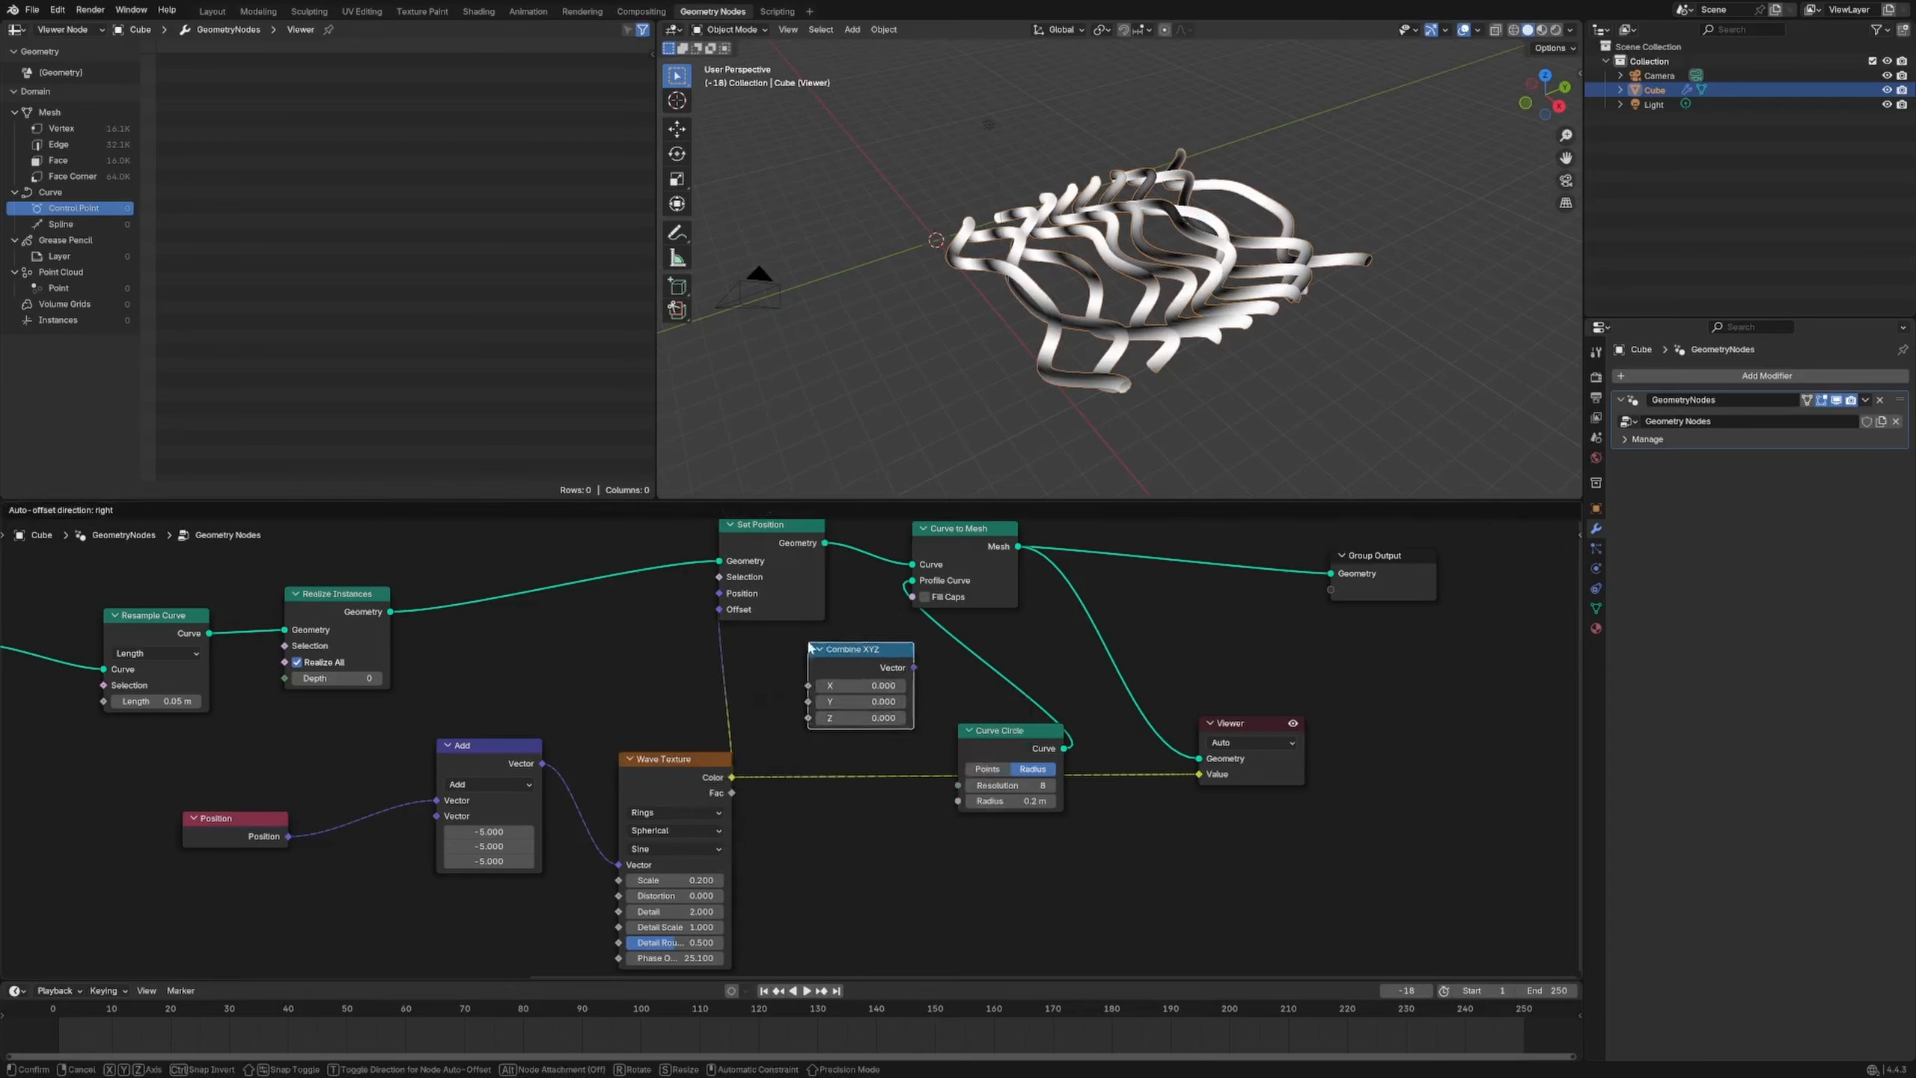
left_click(807, 642)
left_click_drag(733, 776, 808, 717)
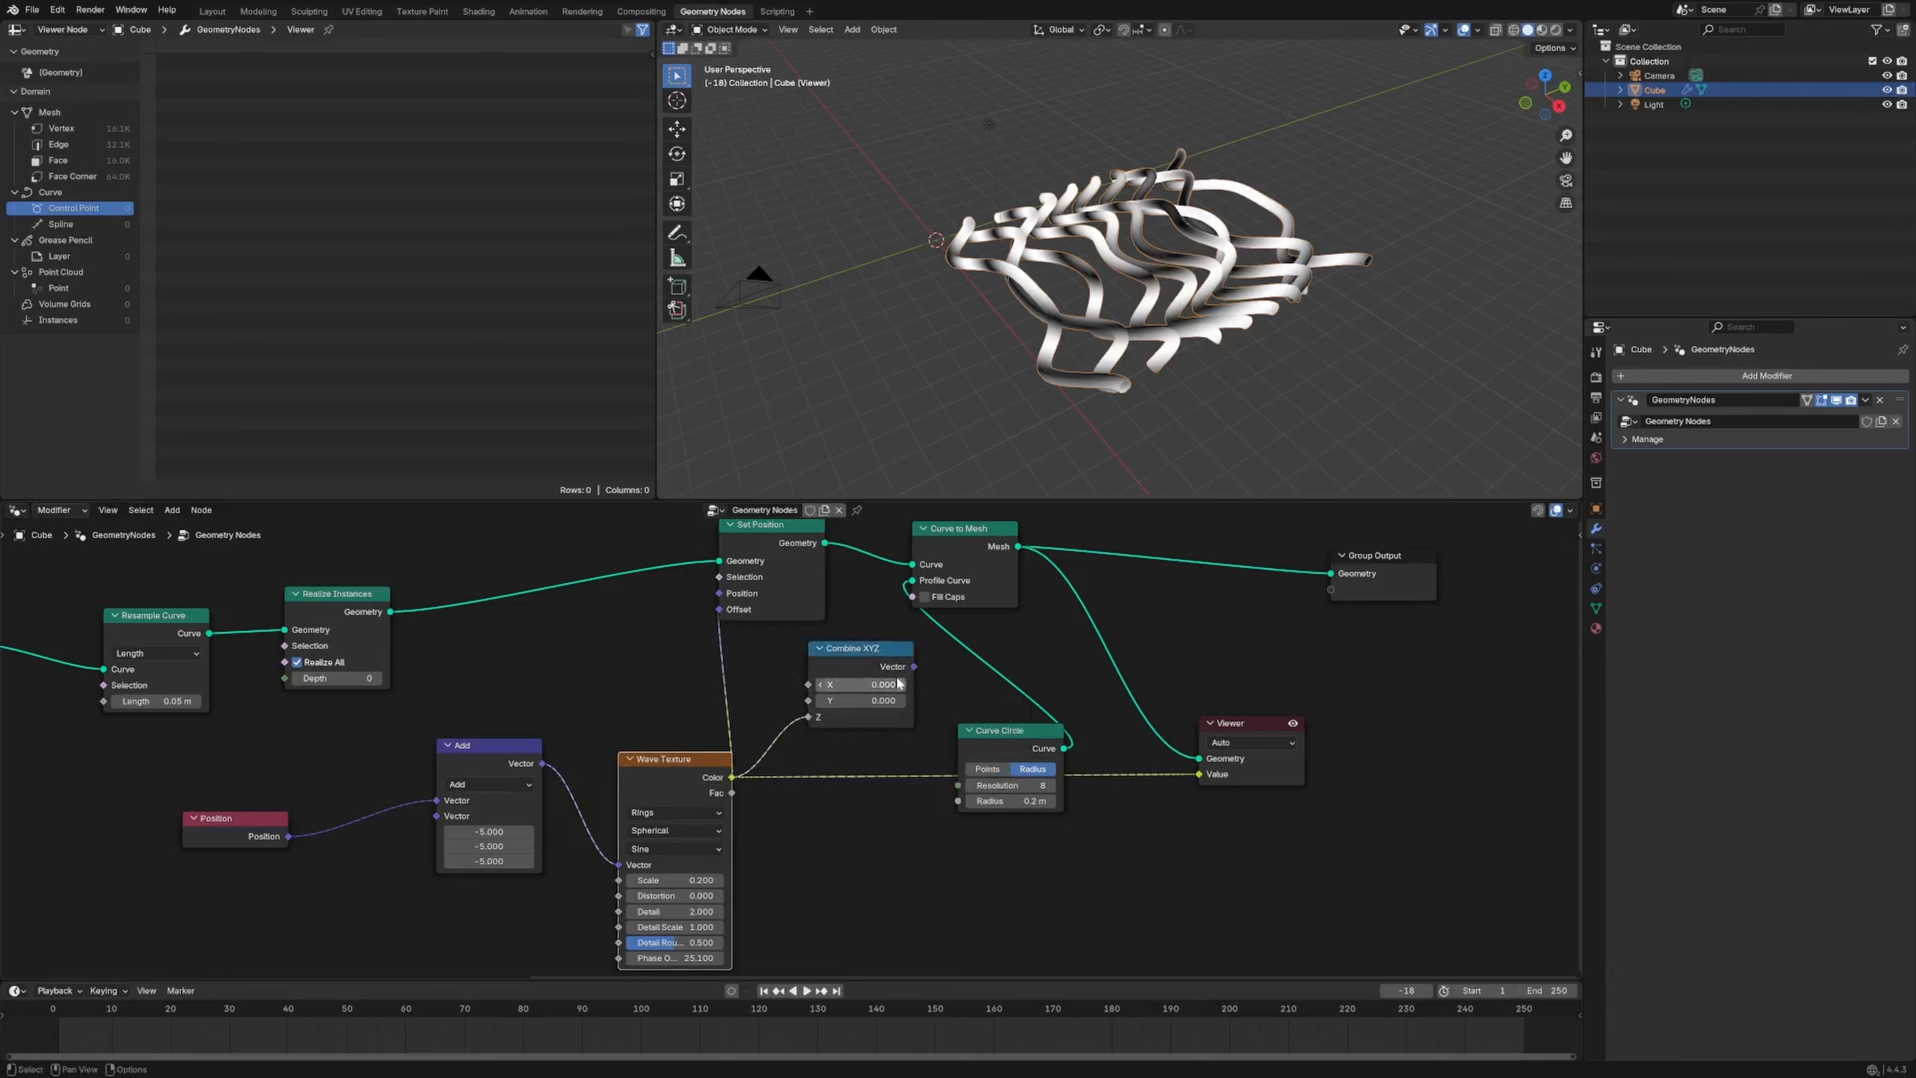
left_click_drag(914, 666, 720, 610)
Sweep the wave phase offset from 27.3 up to 72.5, settling at 64.3
middle_click_drag(1171, 346, 1075, 297)
left_click_drag(697, 958, 792, 958)
middle_click_drag(1090, 308, 1147, 377)
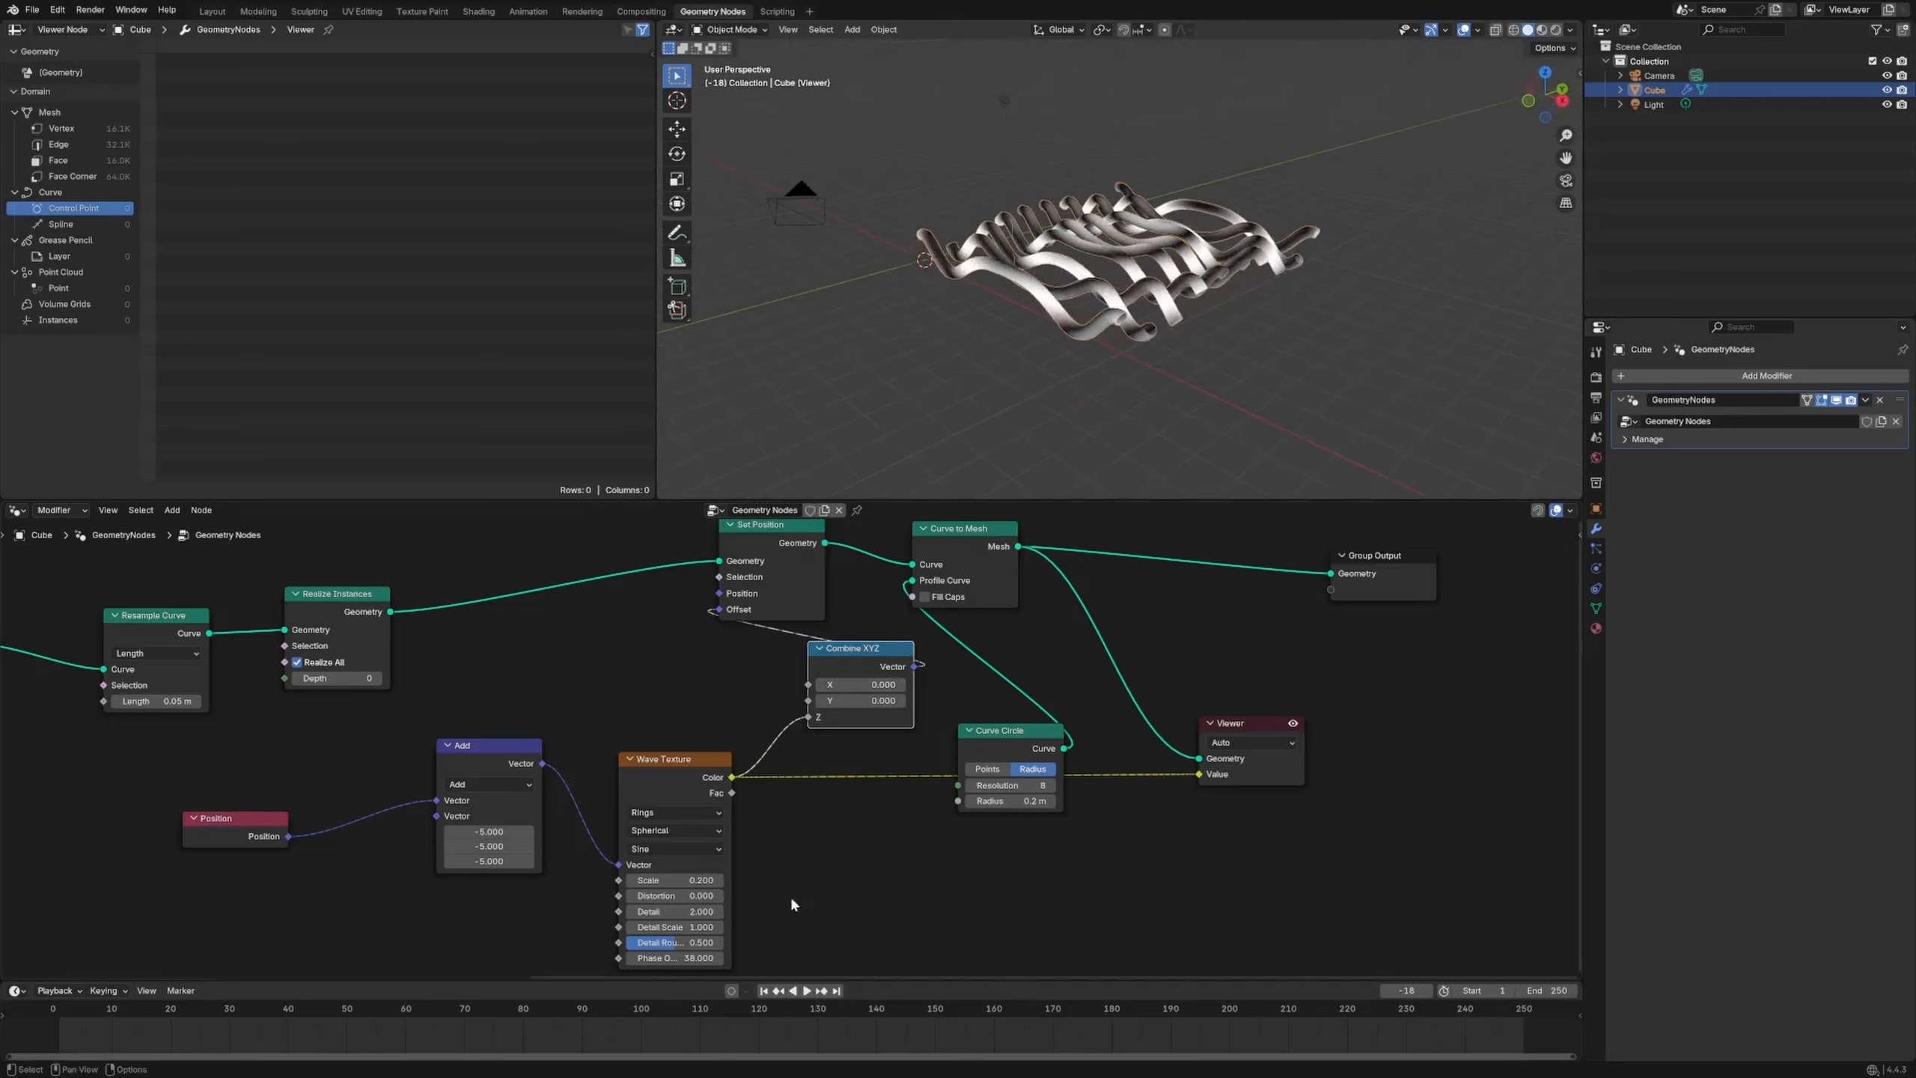
left_click_drag(697, 958, 887, 958)
middle_click_drag(1002, 354, 1071, 408)
mouse_move(679, 958)
left_mouse_down()
mouse_move(741, 958)
mouse_move(684, 958)
left_mouse_up()
middle_click_drag(1036, 420, 1181, 449)
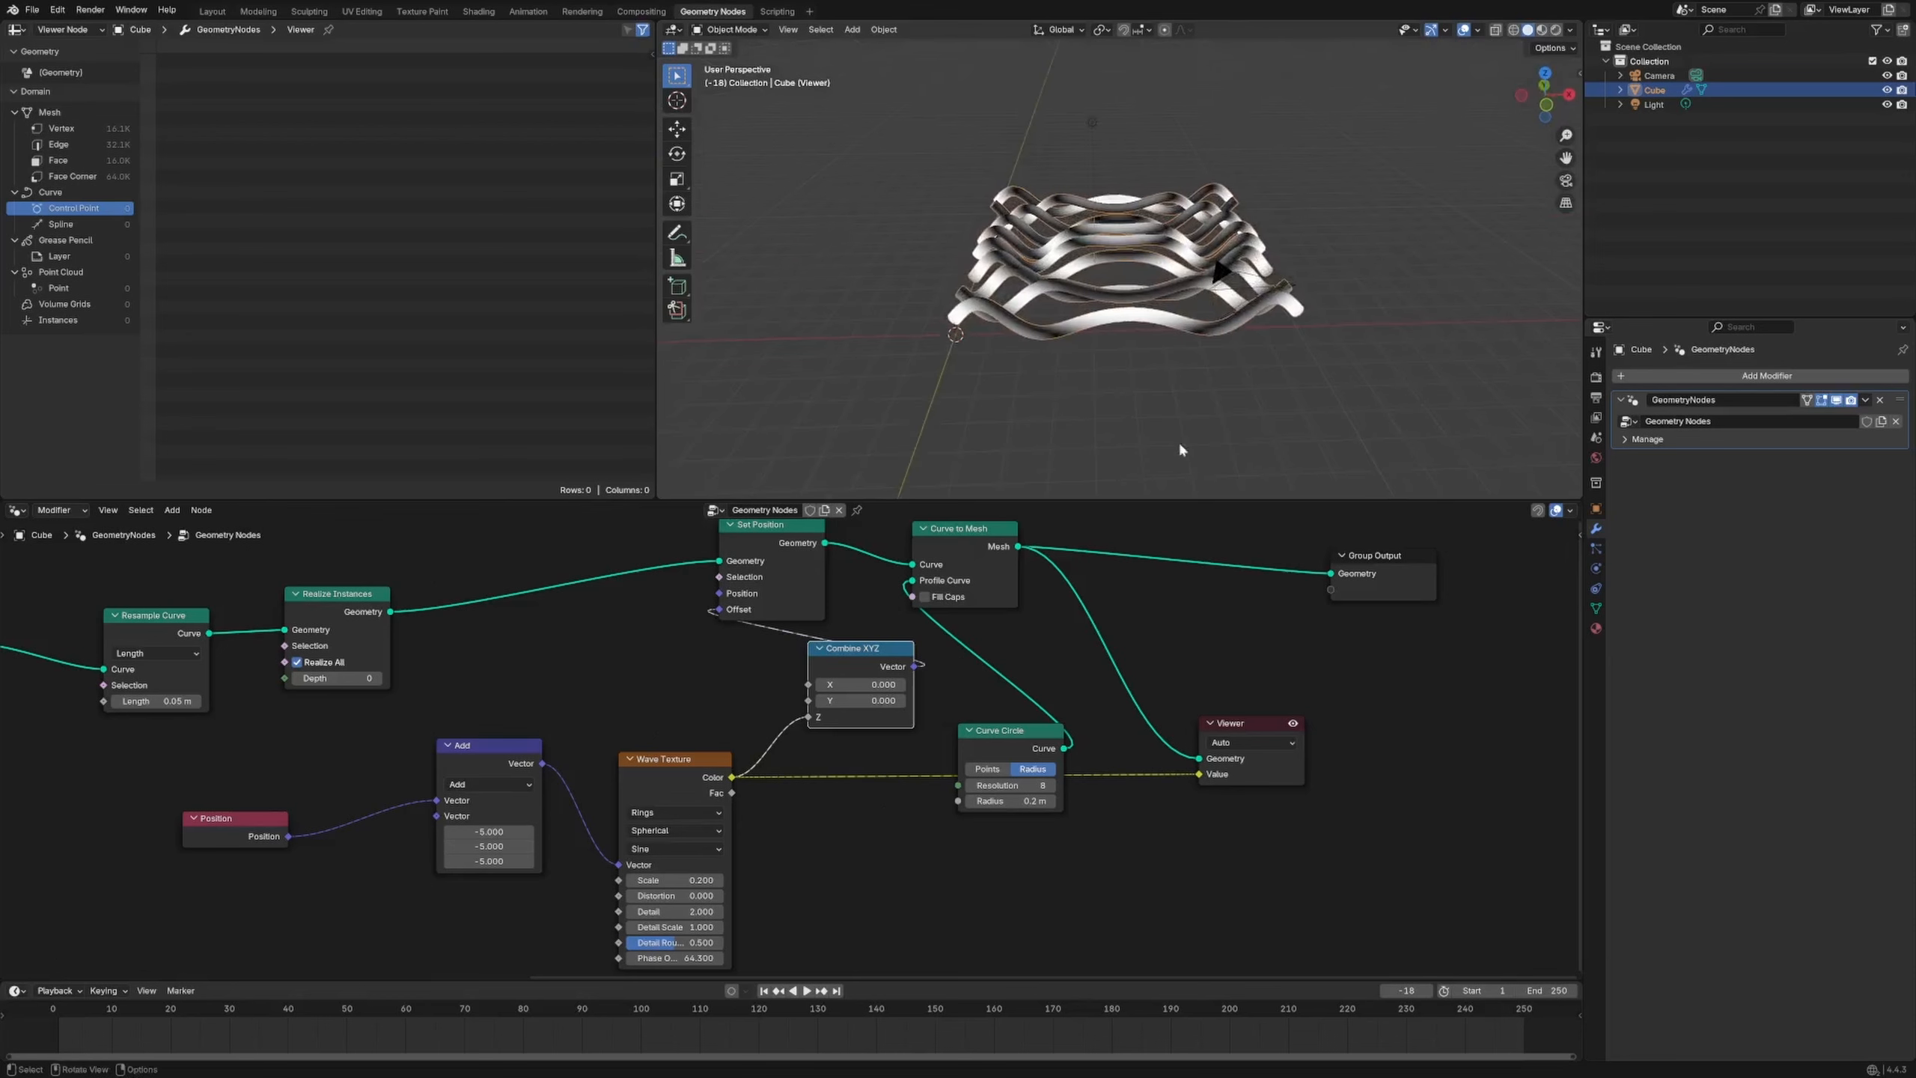
Set the wave Scale to 0.100 and push the phase offset to 103.800
left_click_drag(685, 757, 684, 681)
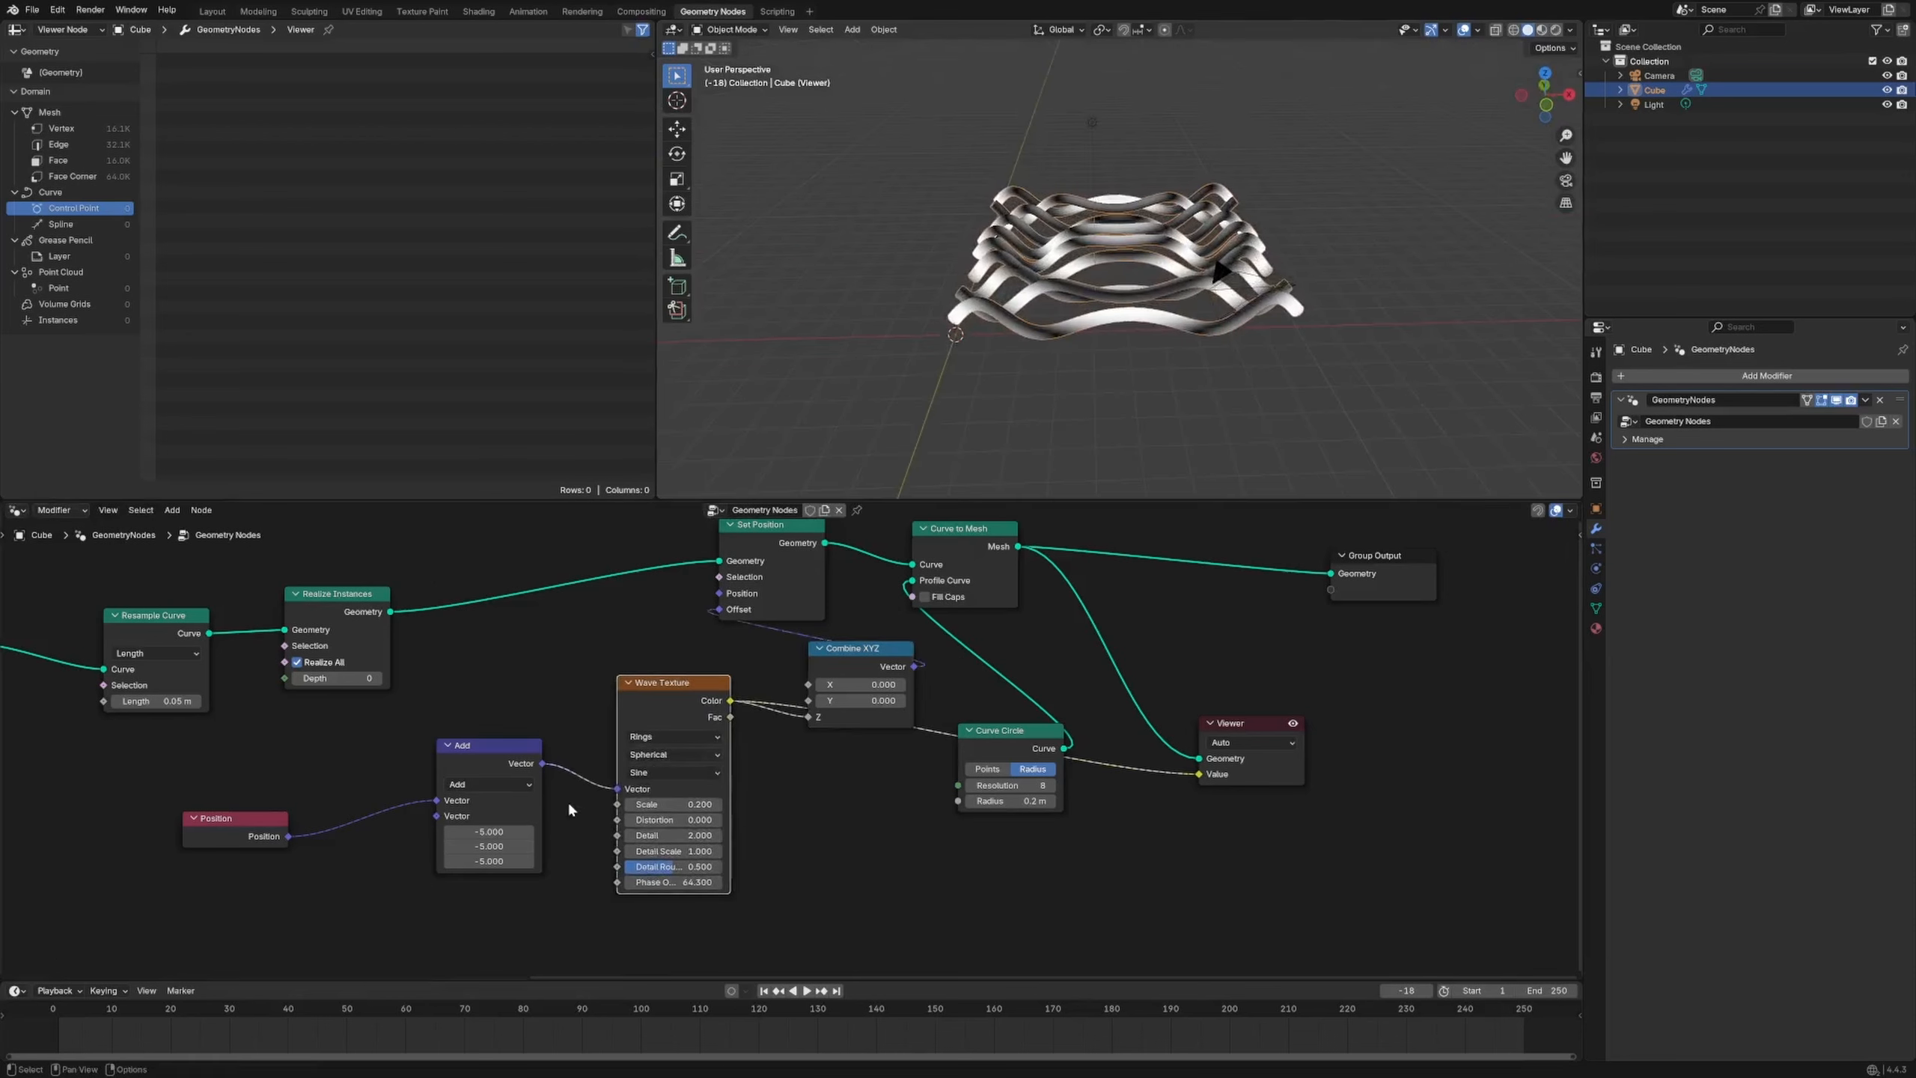
left_click(673, 805)
key("Return")
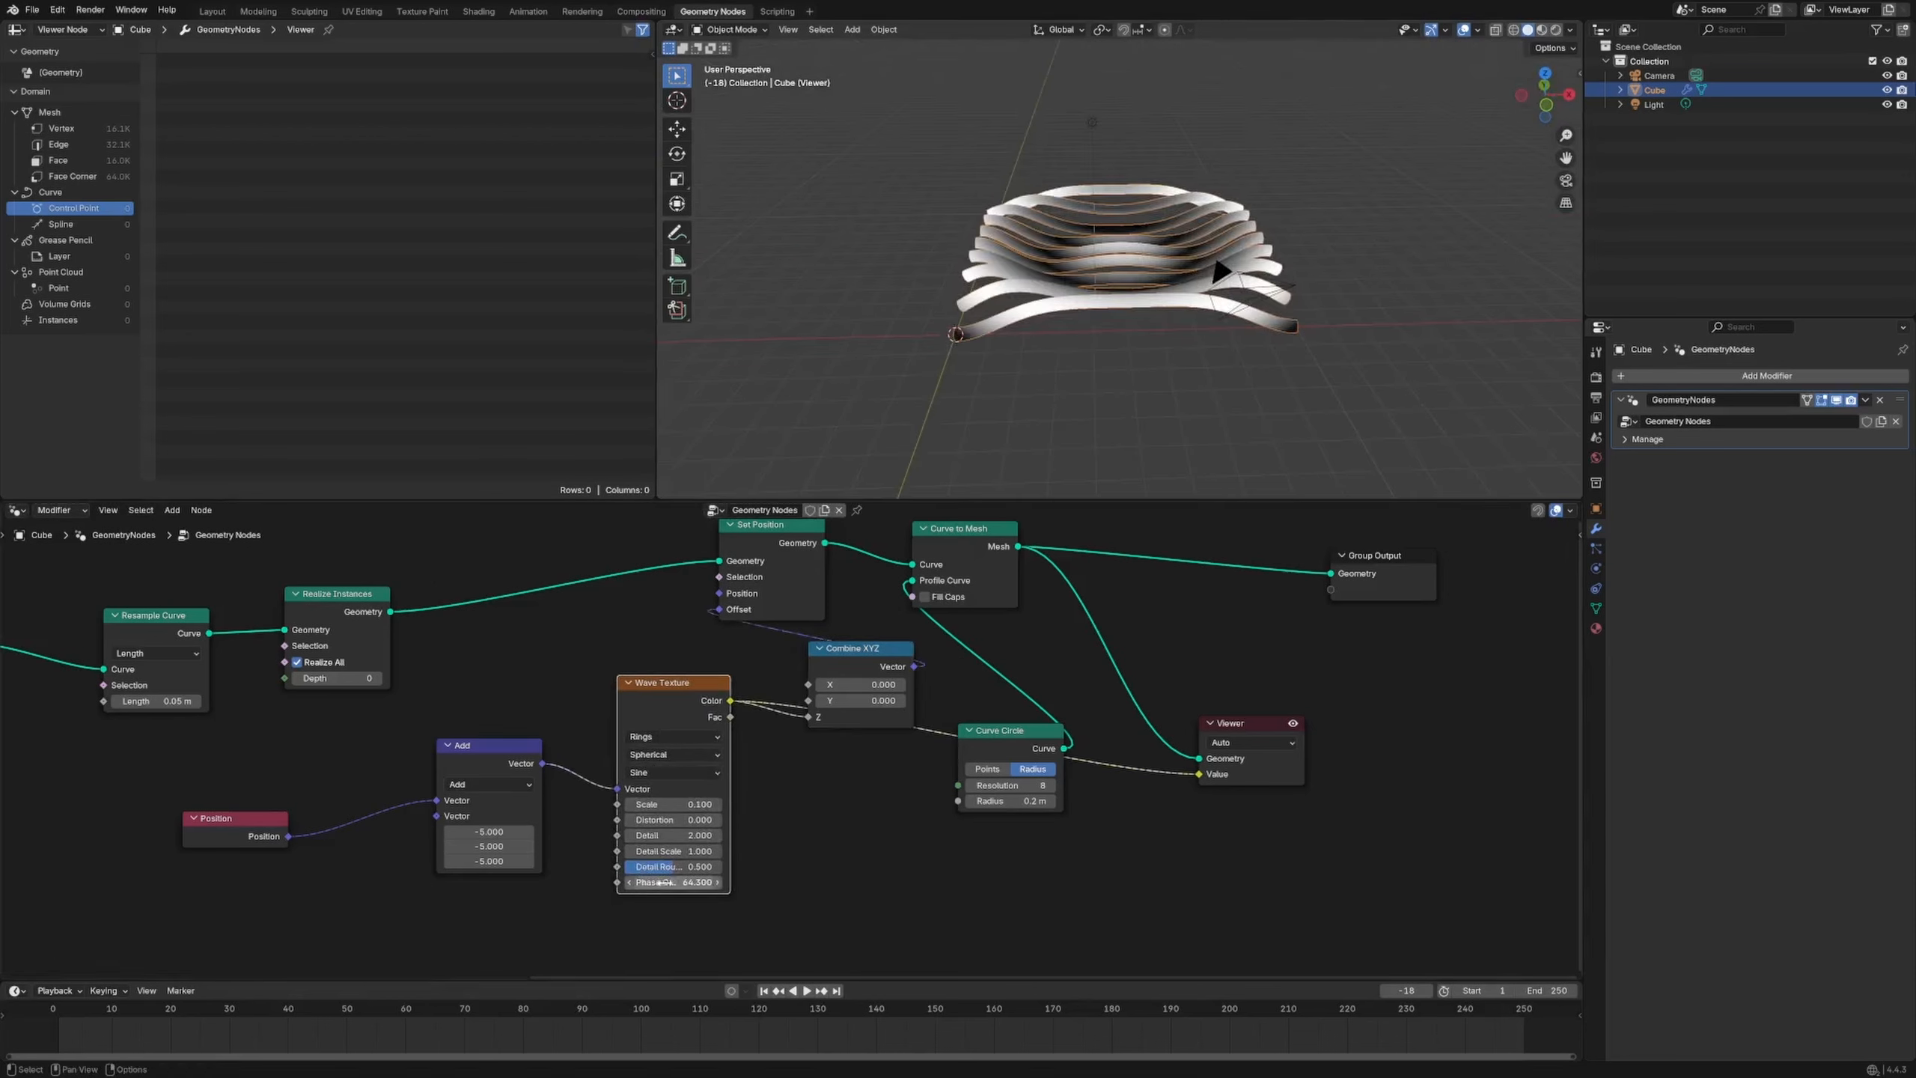
left_click_drag(681, 882, 1030, 882)
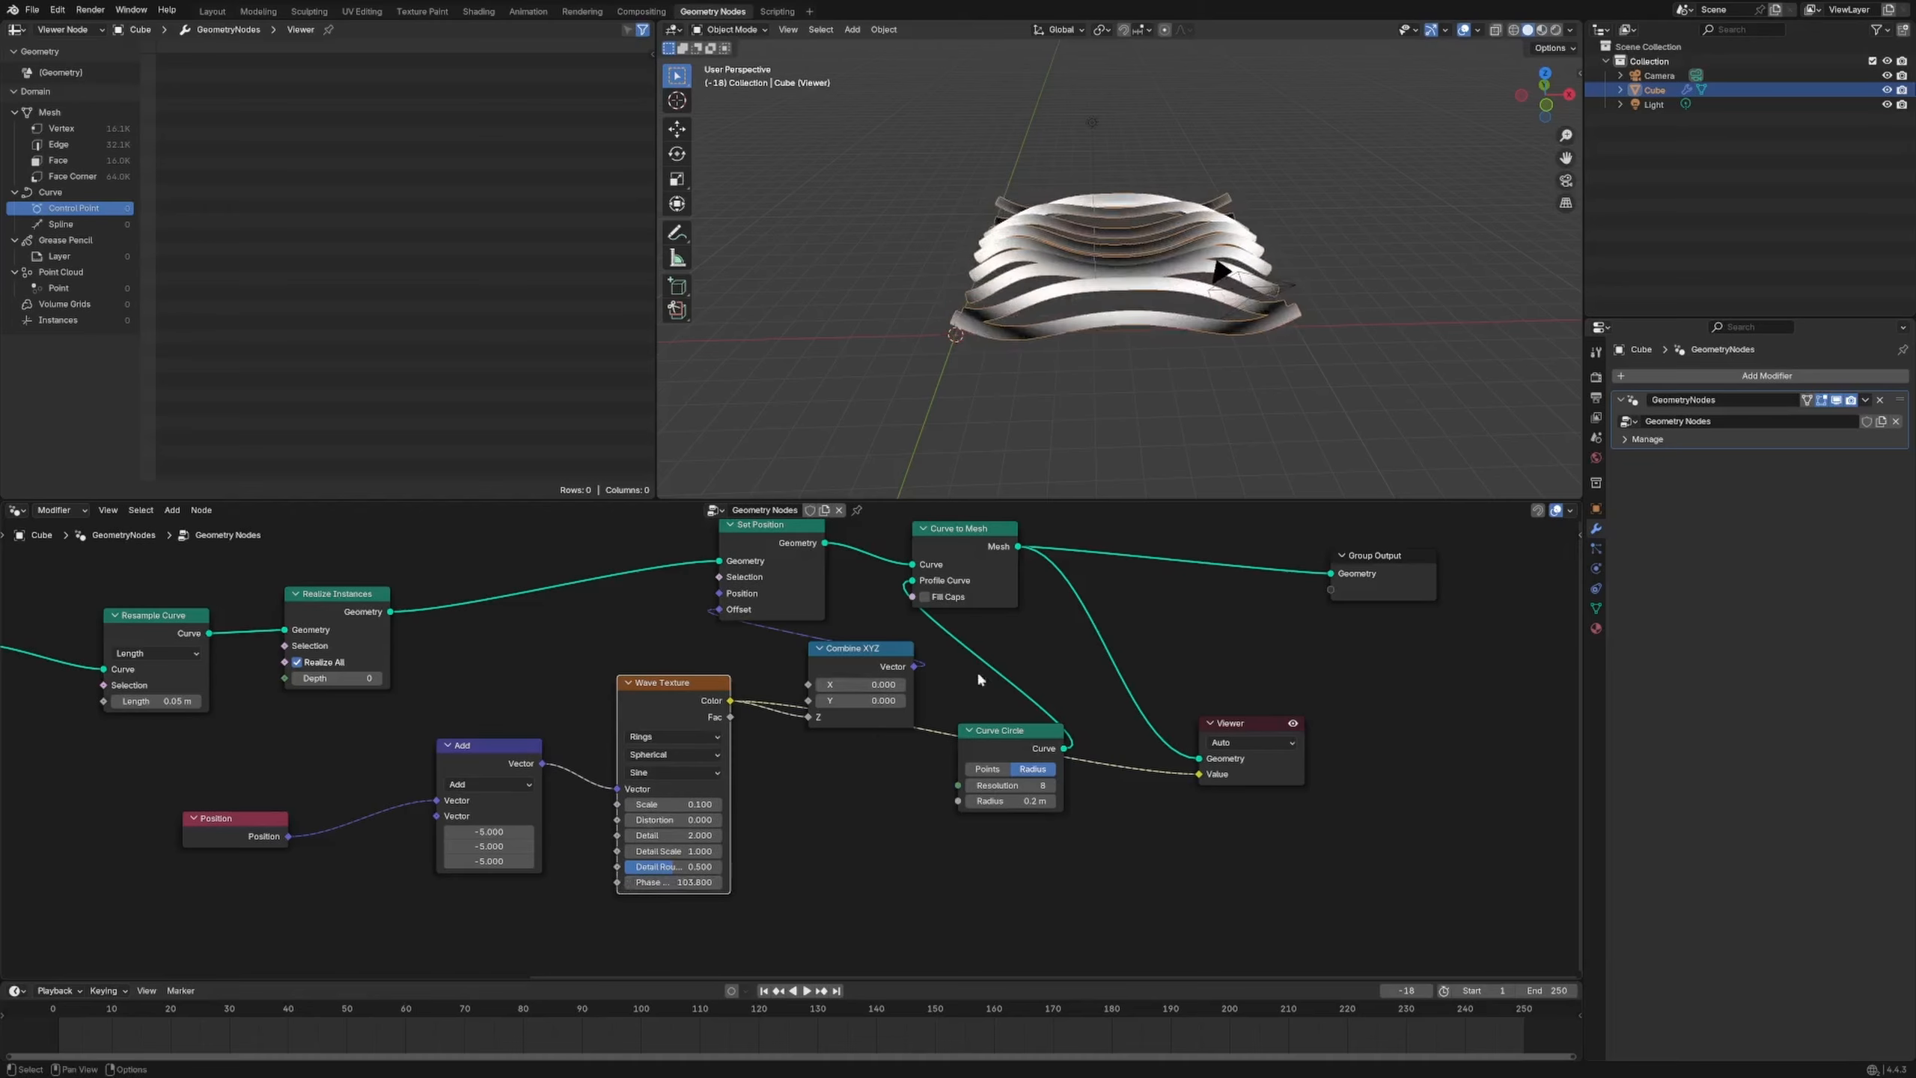
middle_click_drag(1028, 552, 864, 642)
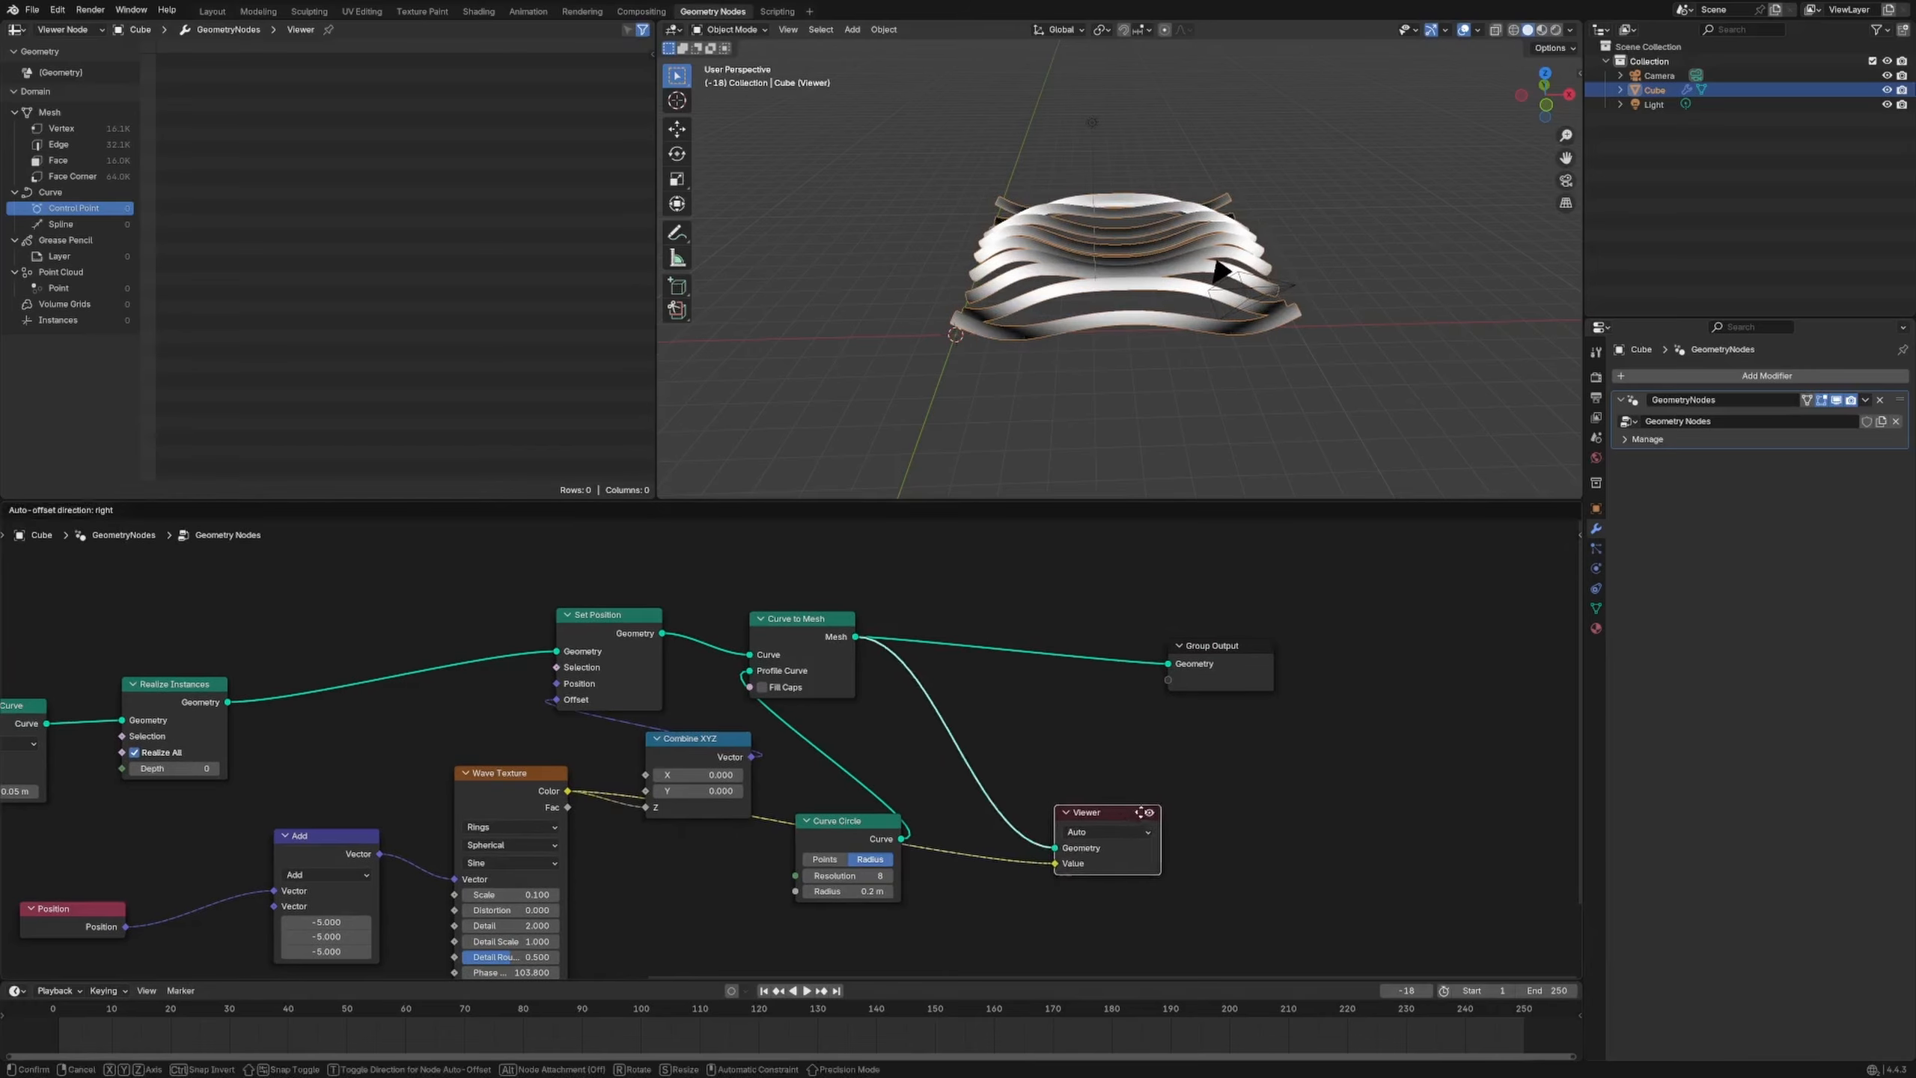
Move the Viewer node aside and switch the viewport to the final tube geometry
left_click_drag(1052, 813, 891, 544)
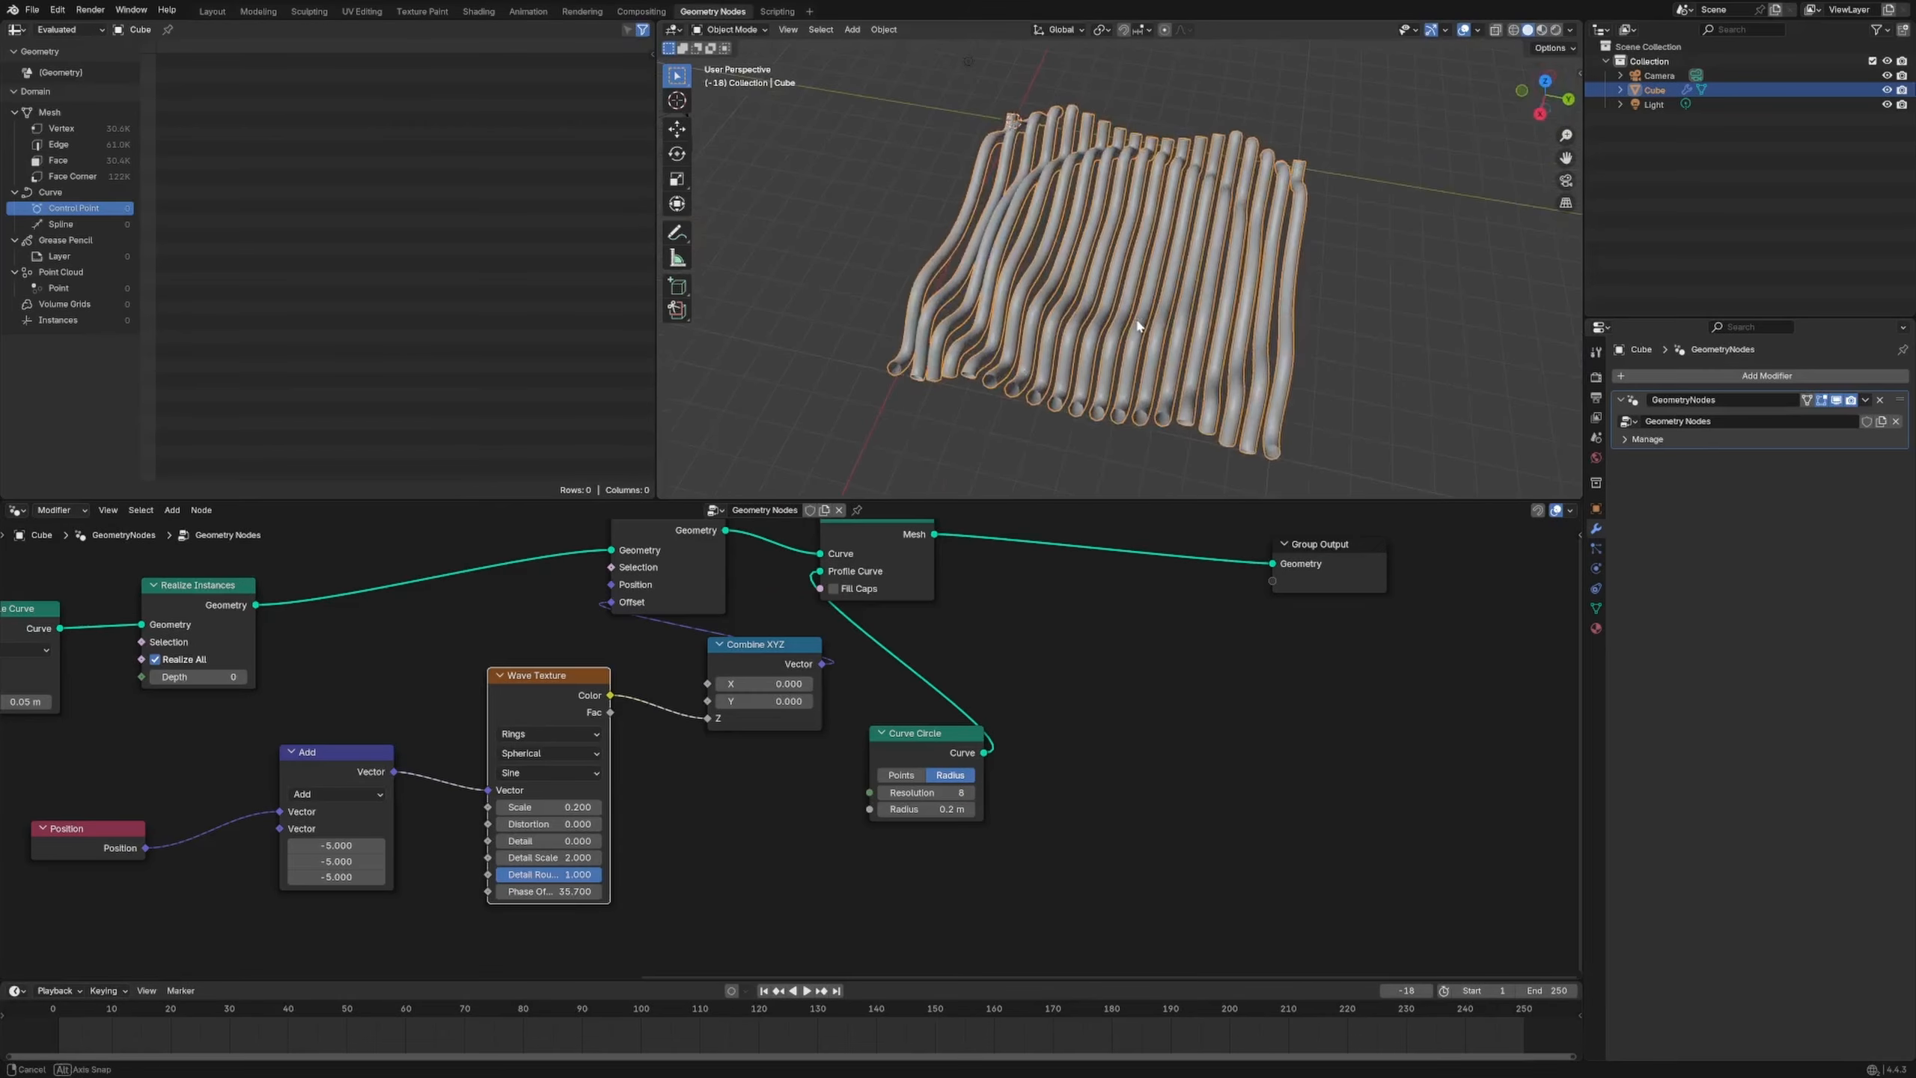
middle_click_drag(1139, 326, 1086, 390)
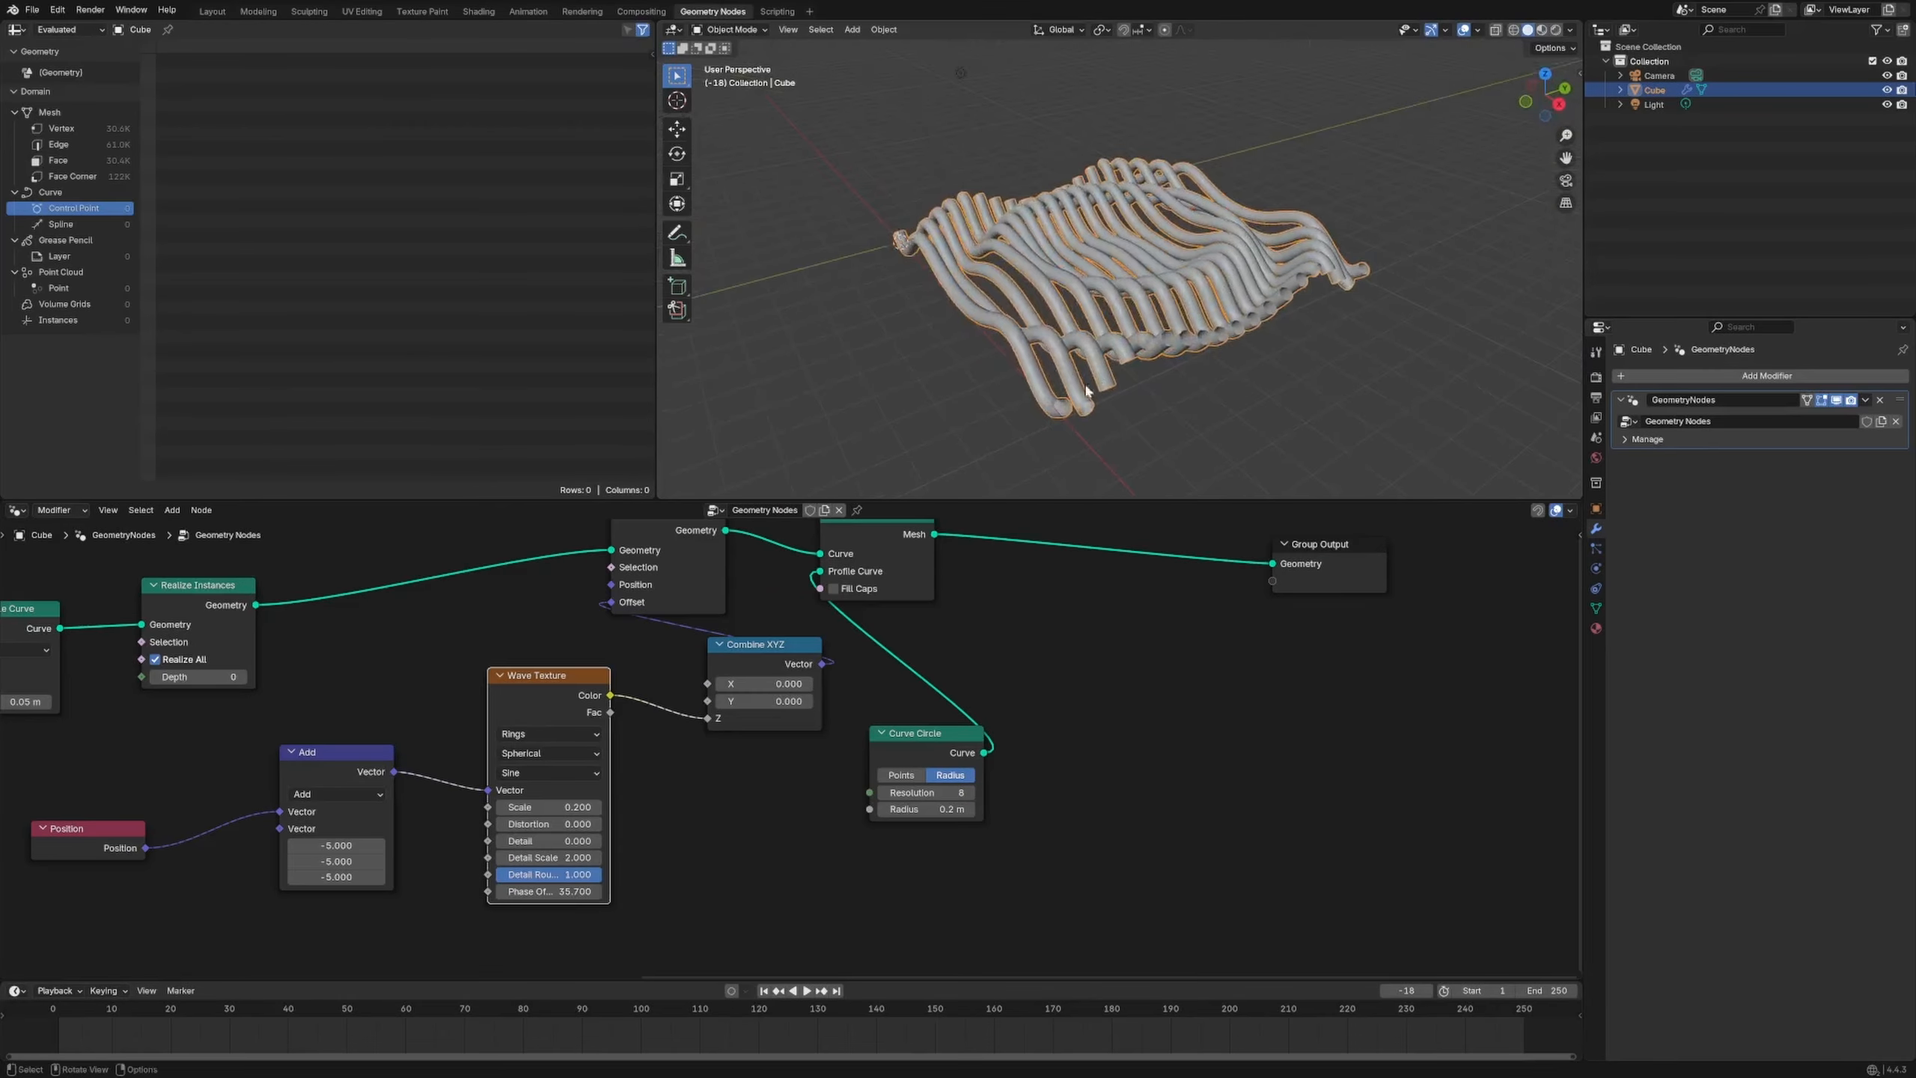
left_click(226, 12)
middle_click_drag(851, 579, 886, 536)
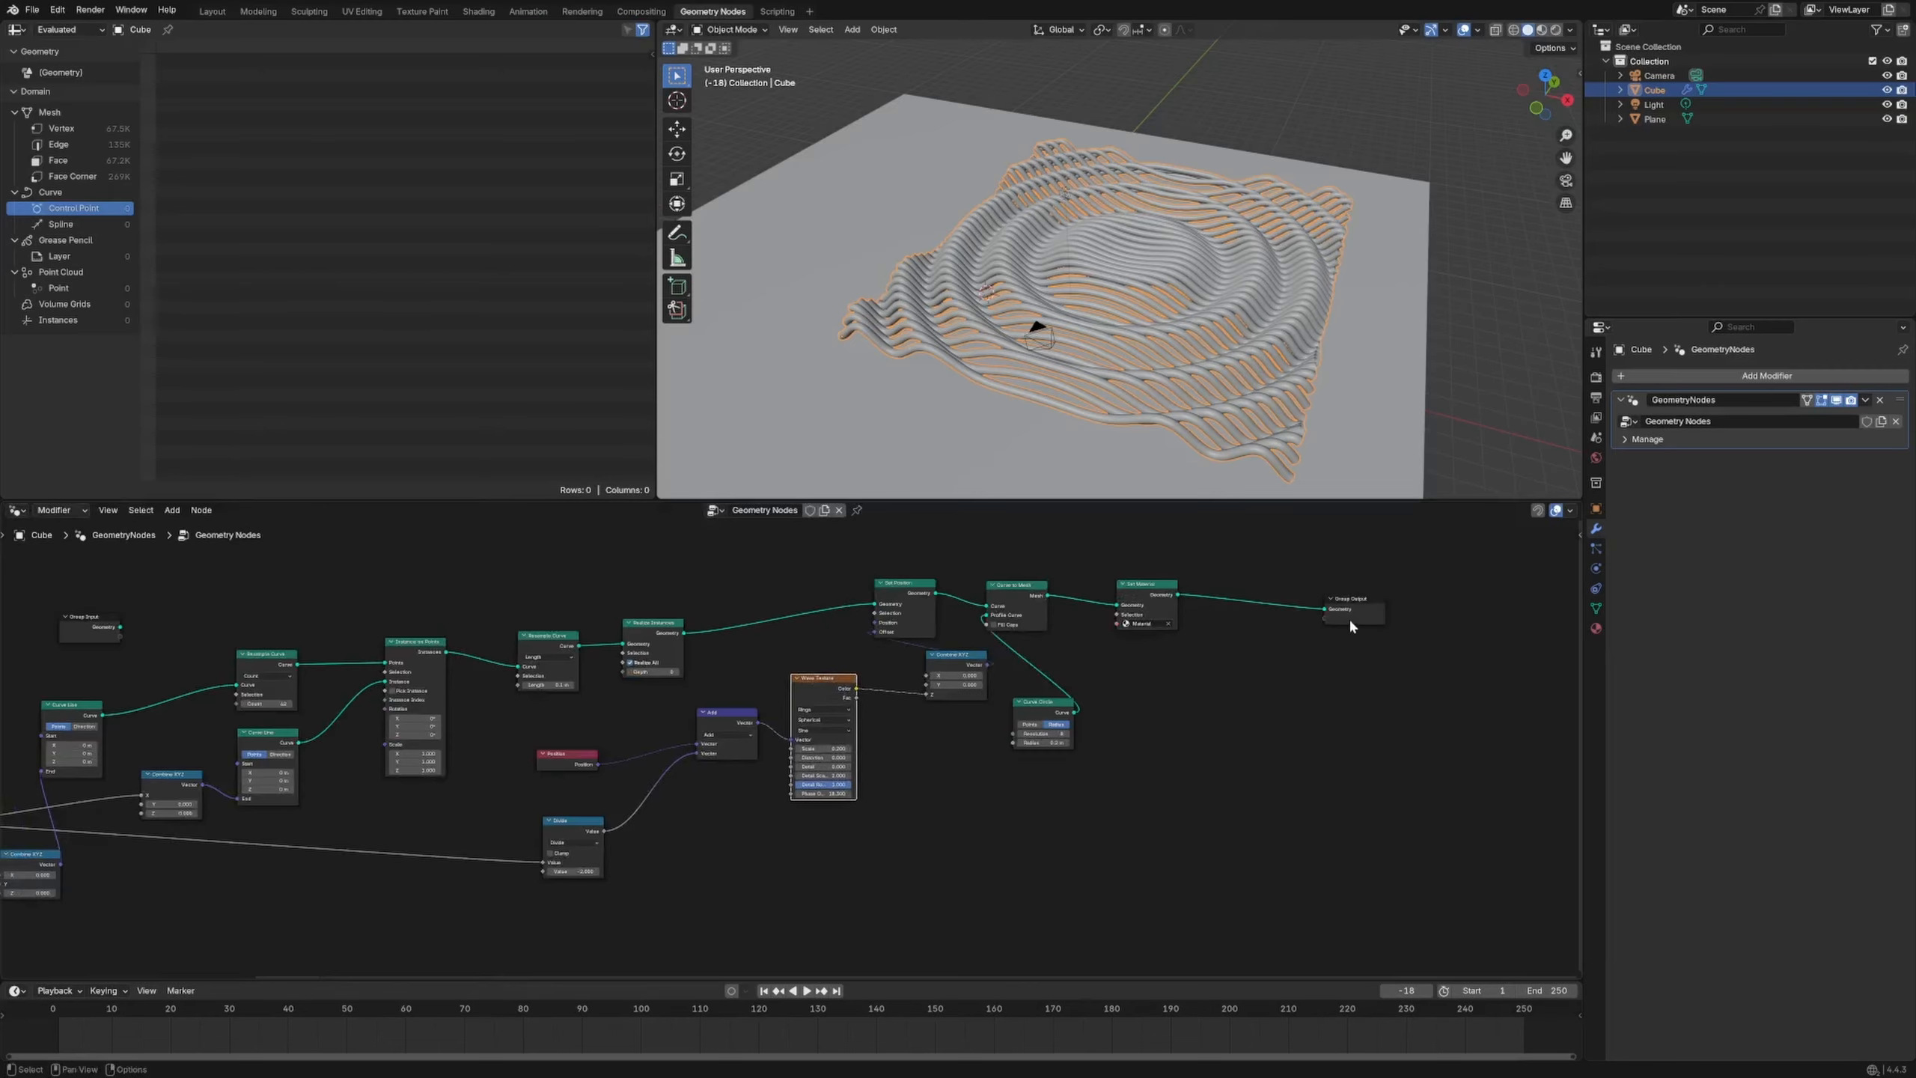
Rearrange Group Output, Set Material, Curve to Mesh and Curve Circle nodes to the right
left_click_drag(1350, 621, 1409, 595)
middle_click_drag(1209, 724, 959, 774)
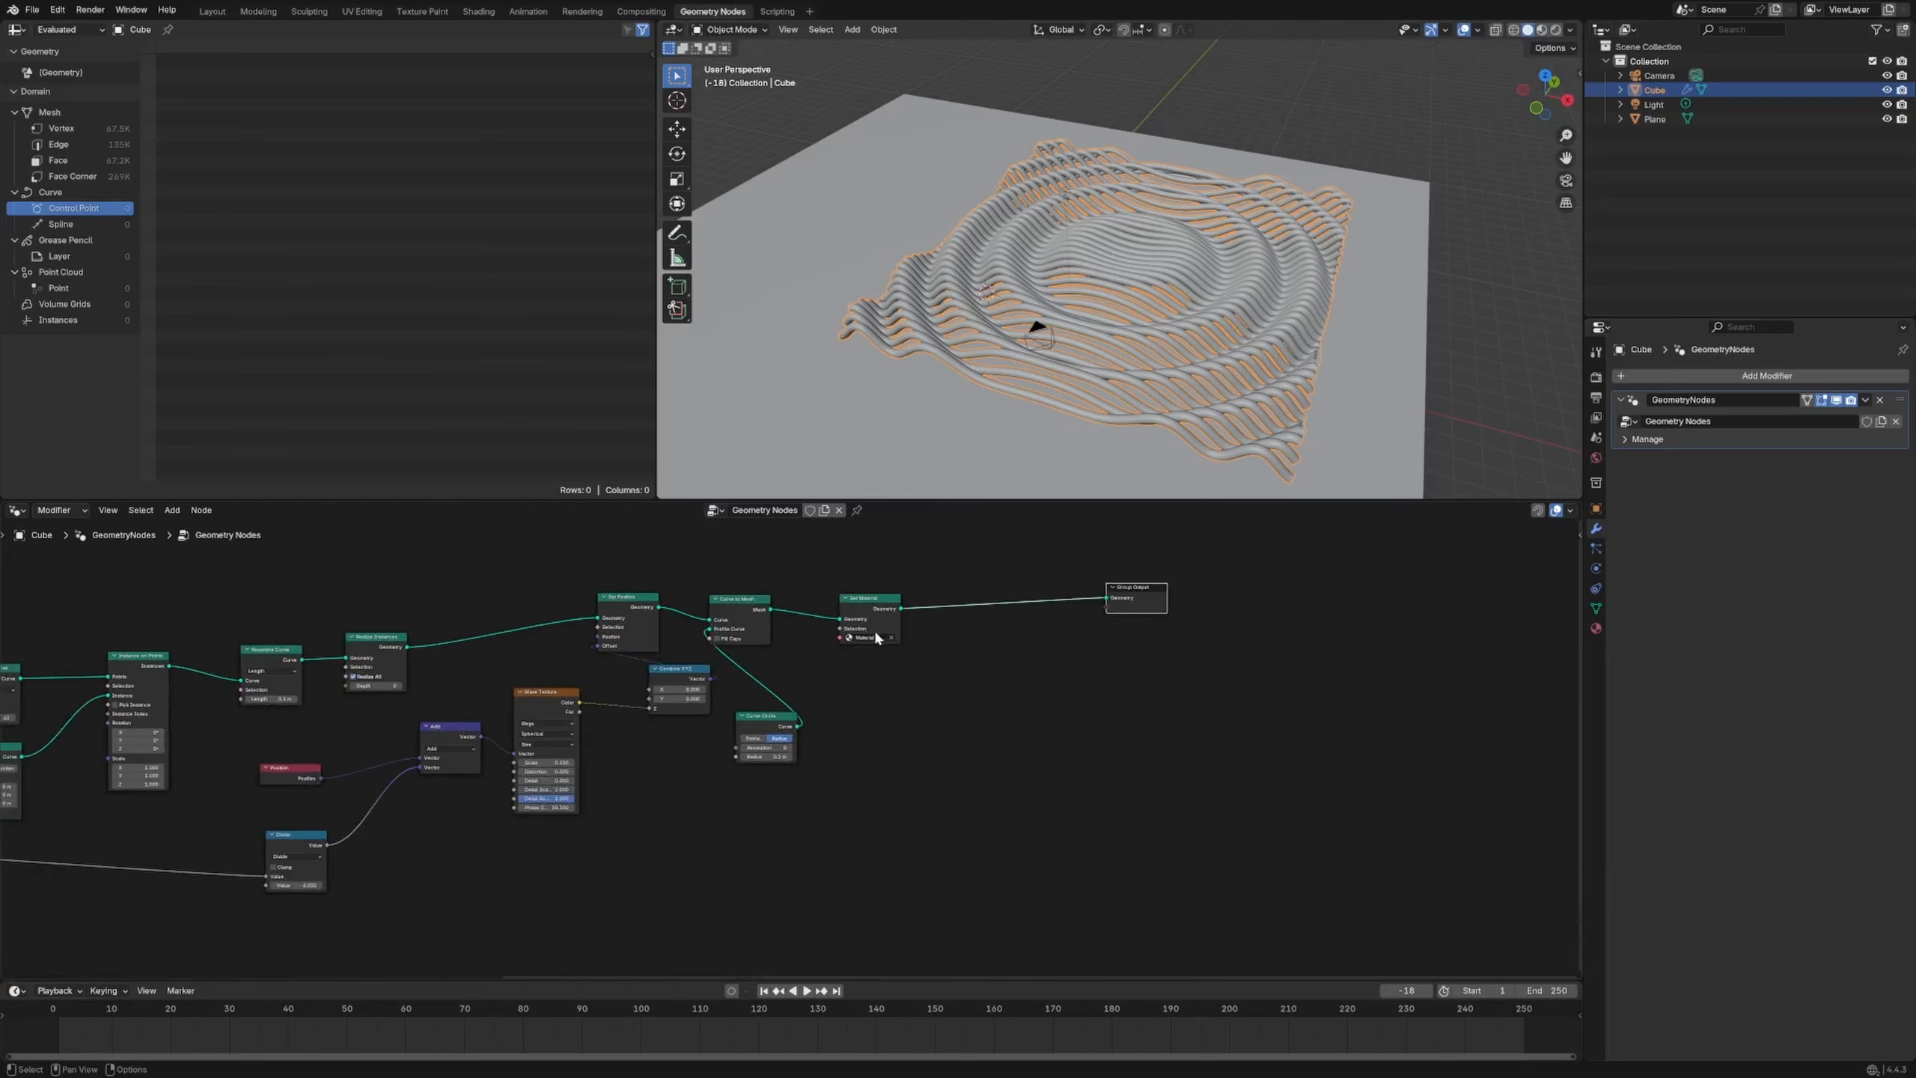
left_click_drag(884, 607, 1007, 602)
left_click_drag(745, 602, 847, 597)
left_click_drag(770, 717, 852, 716)
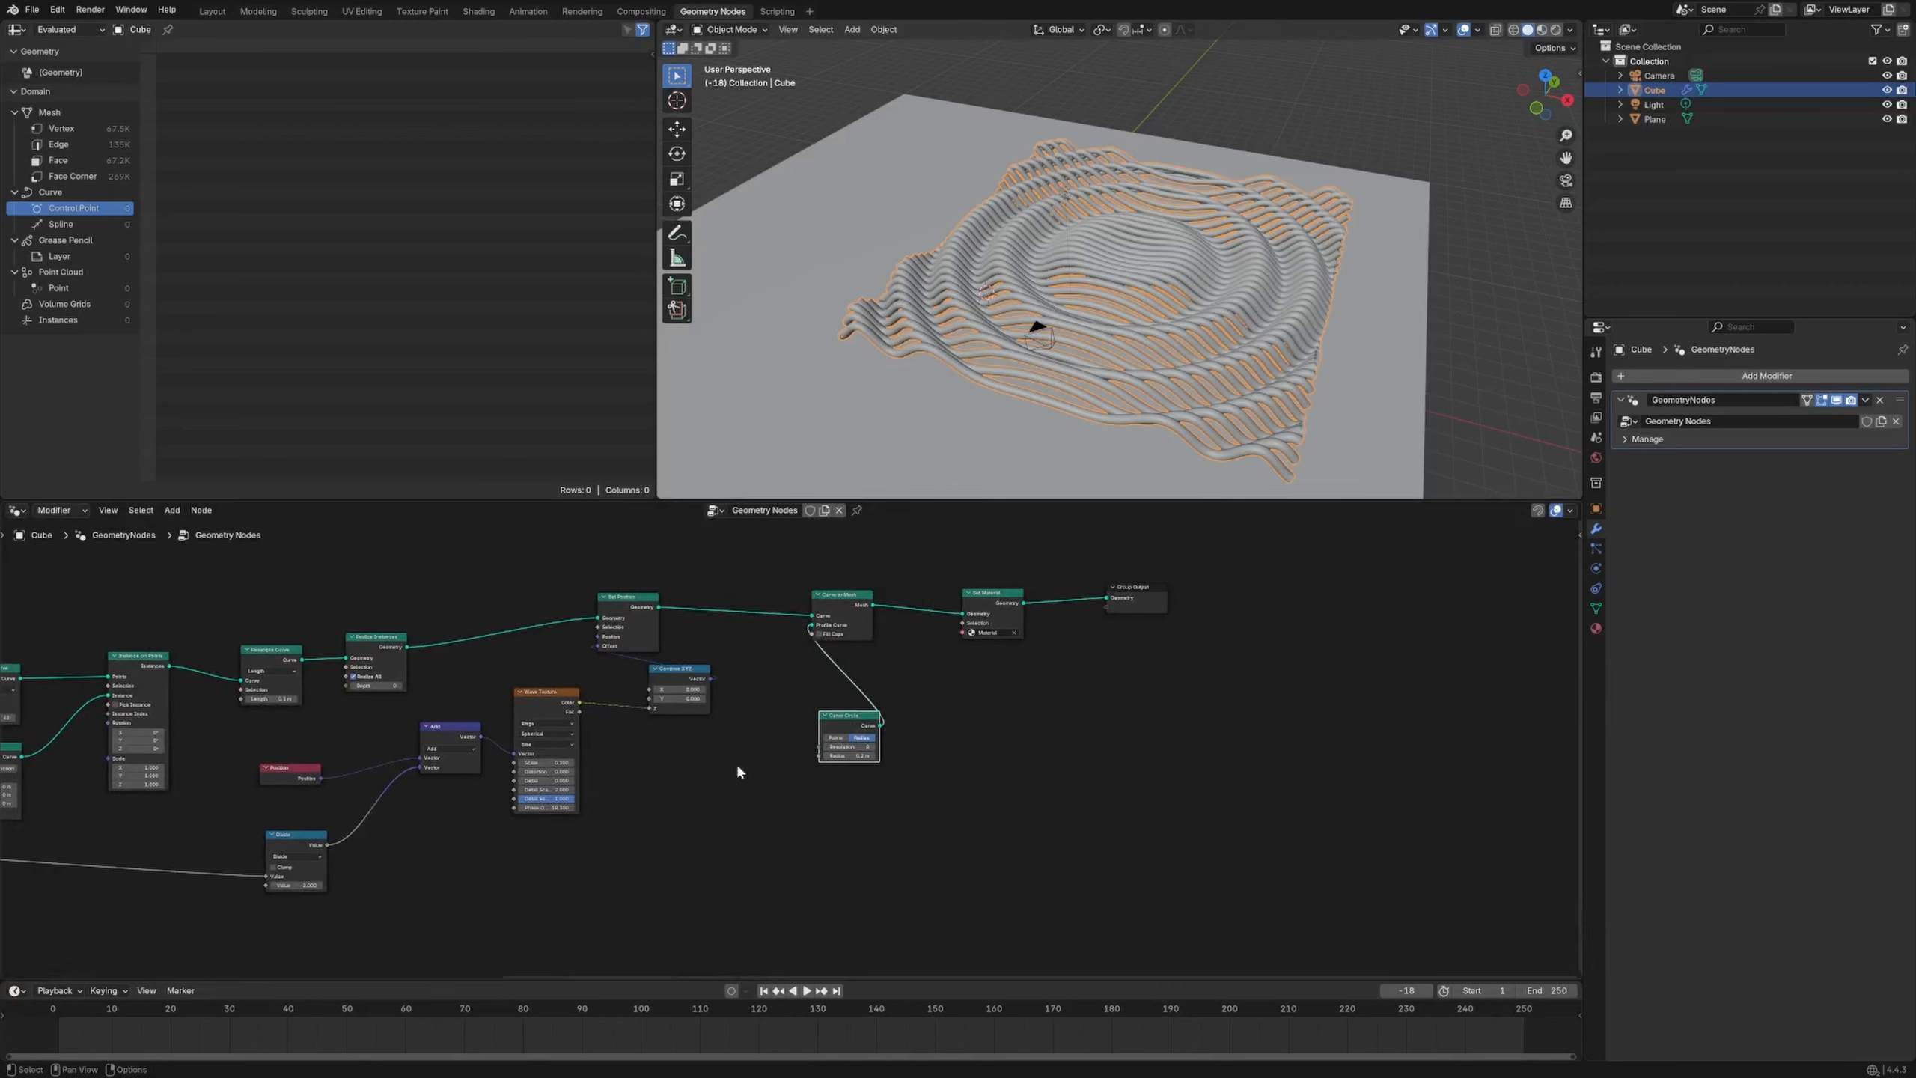
Insert a Store Named Attribute node between Realize Instances and Set Position, choosing its data type
key("shift+a")
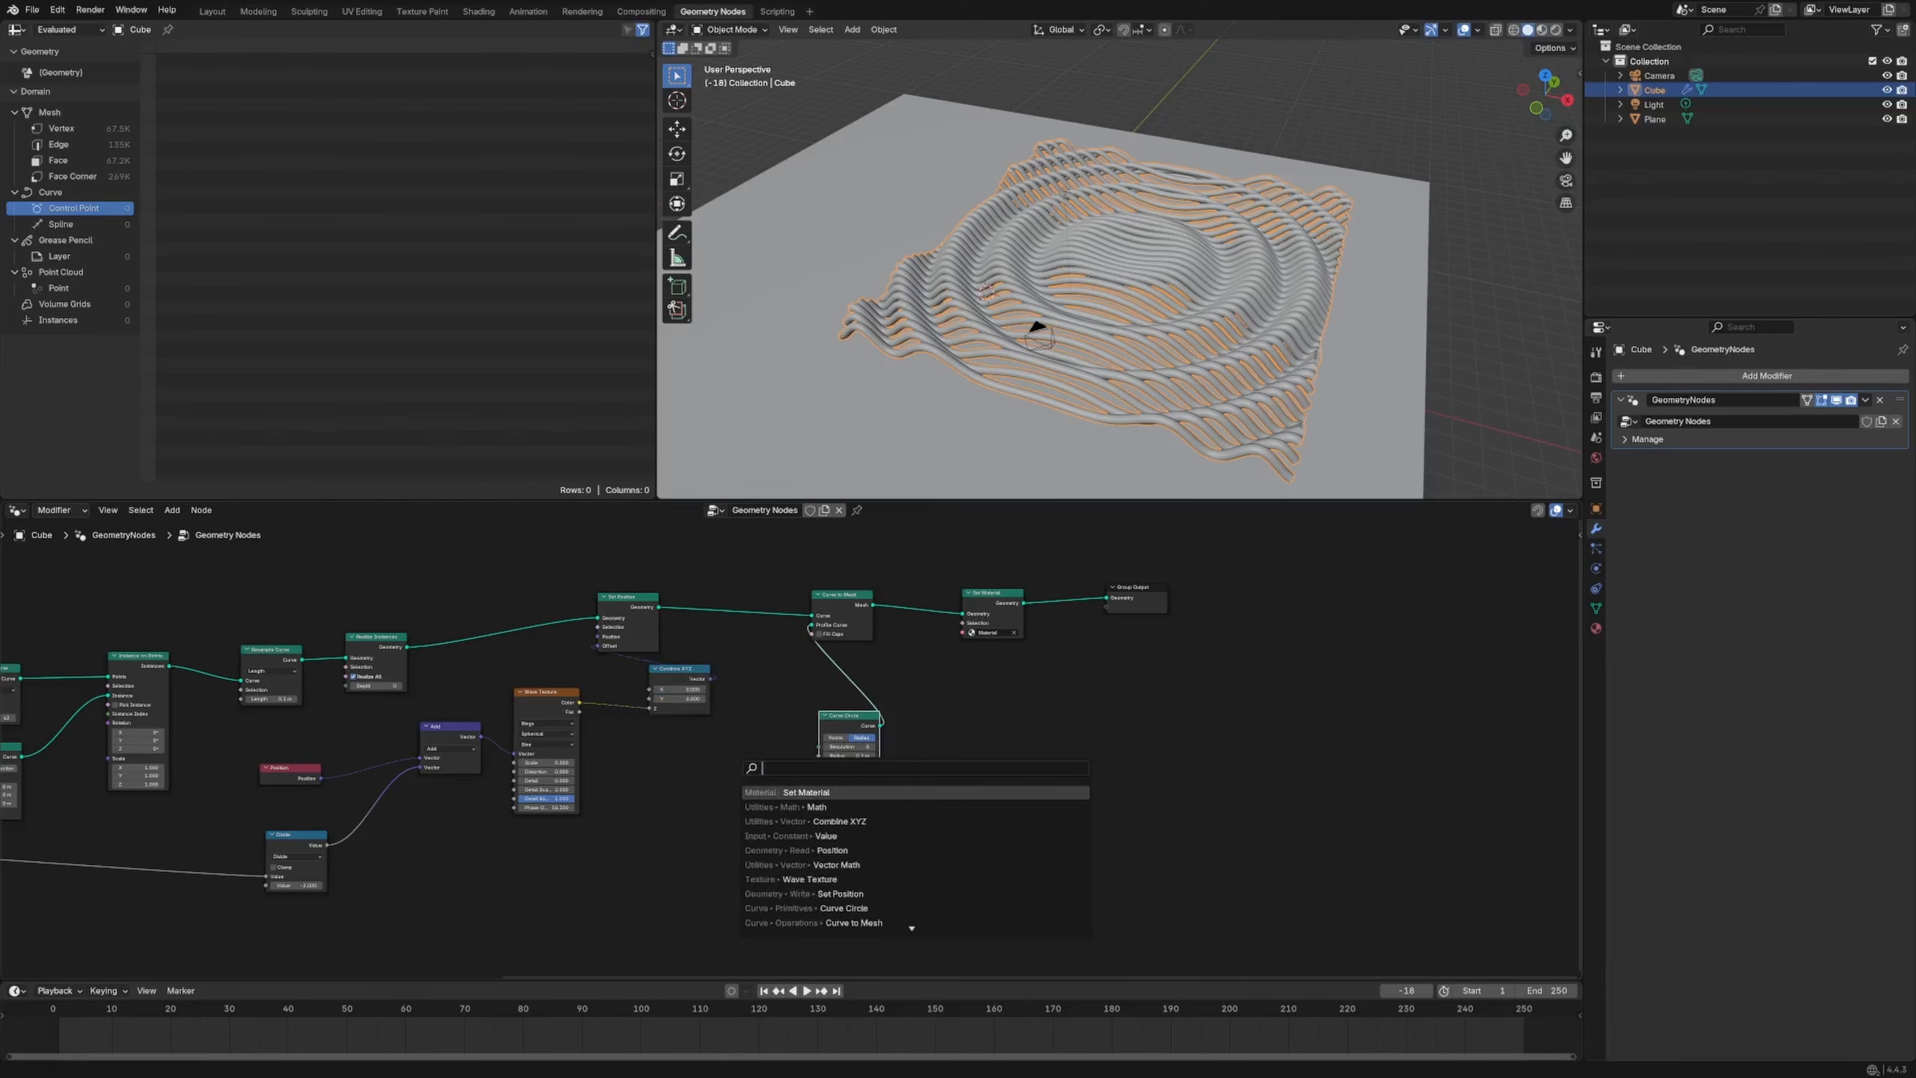
type("store")
key("Return")
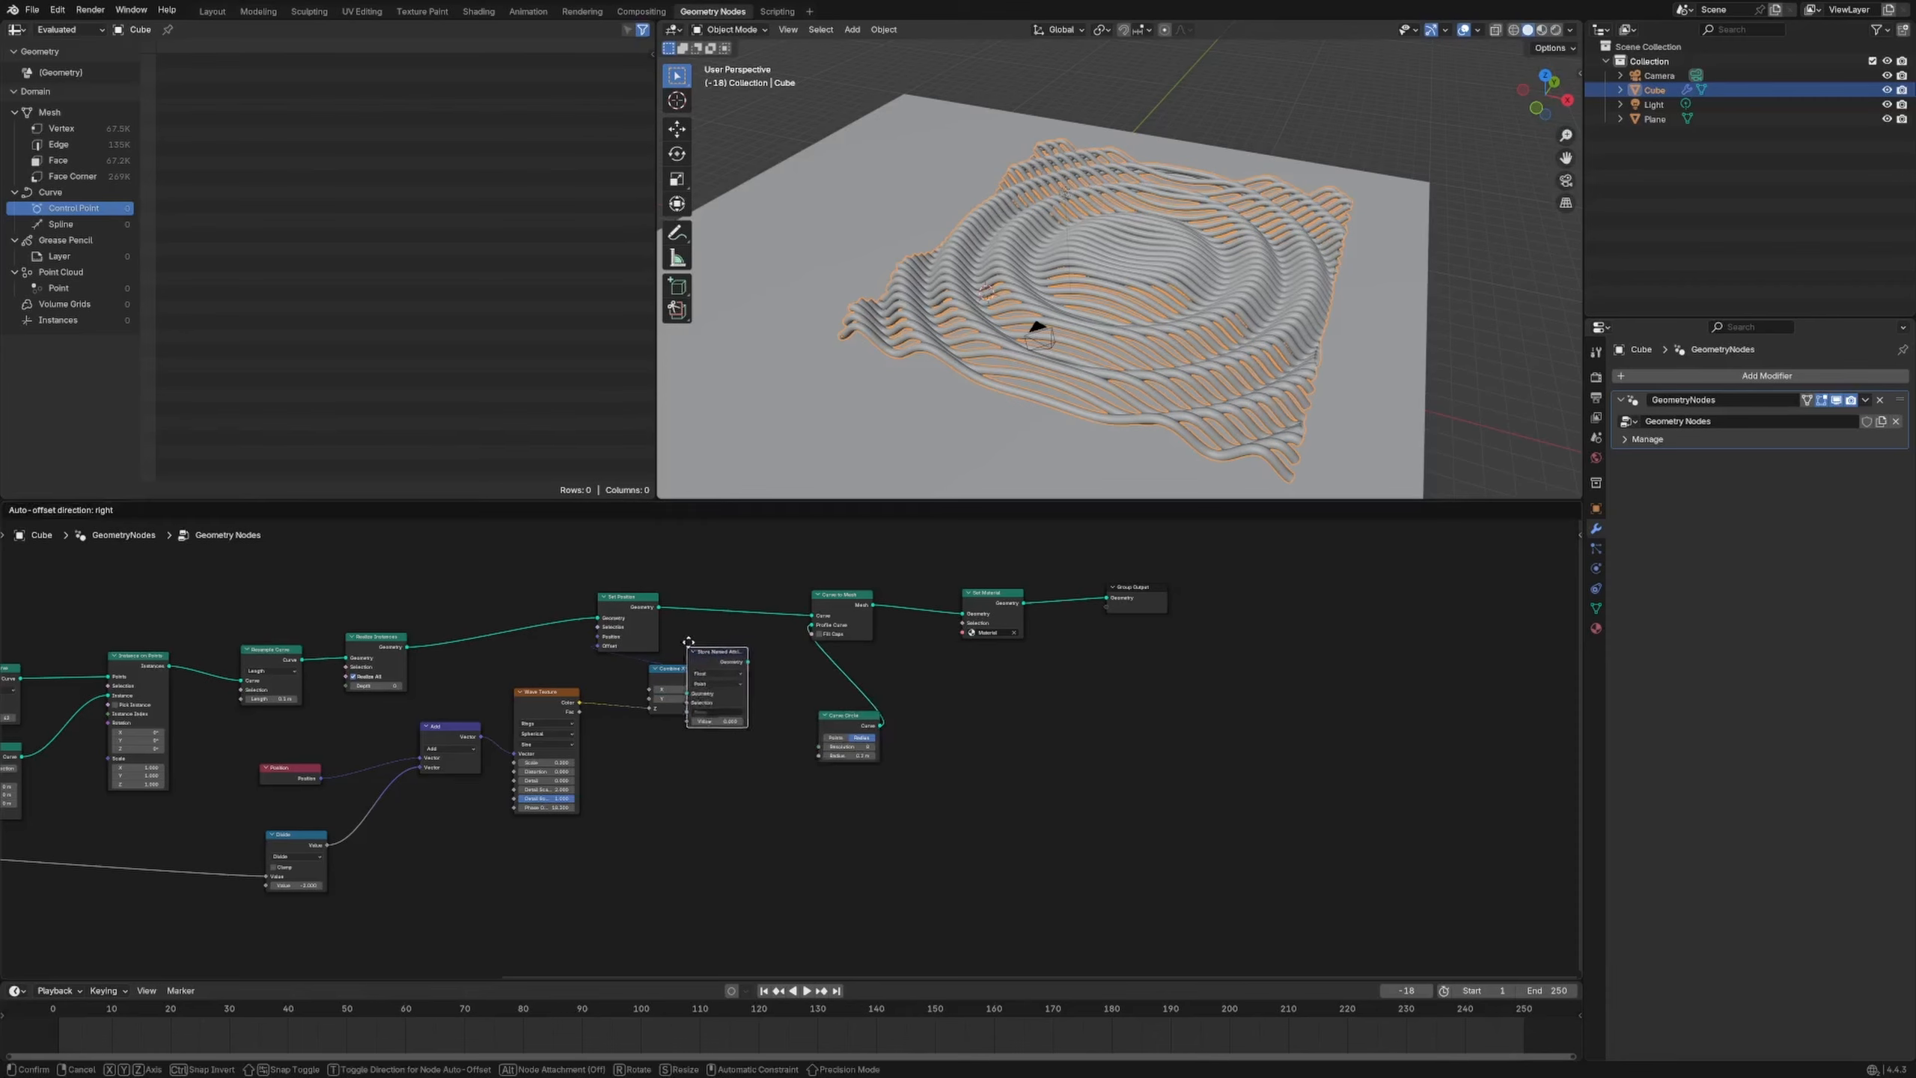
left_click(519, 592)
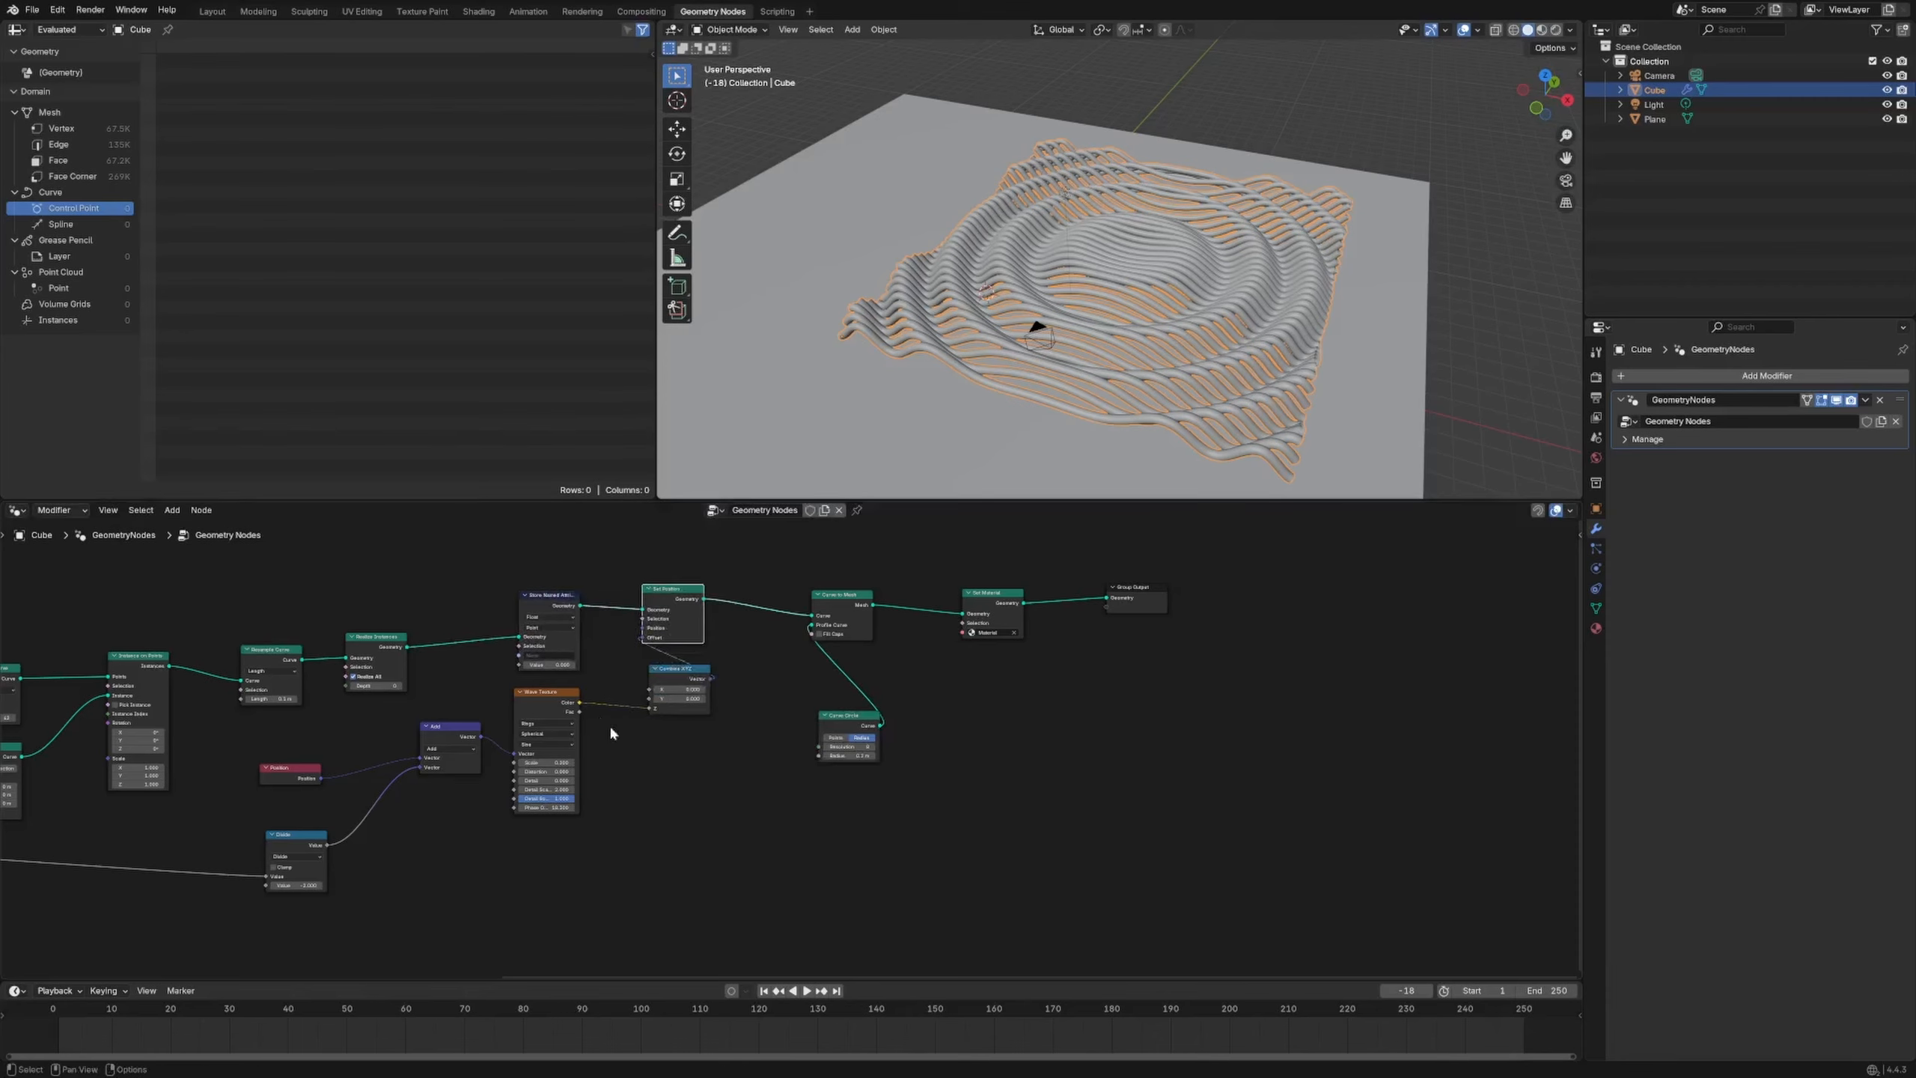
scroll(596, 747, "up", 4)
left_click(775, 634)
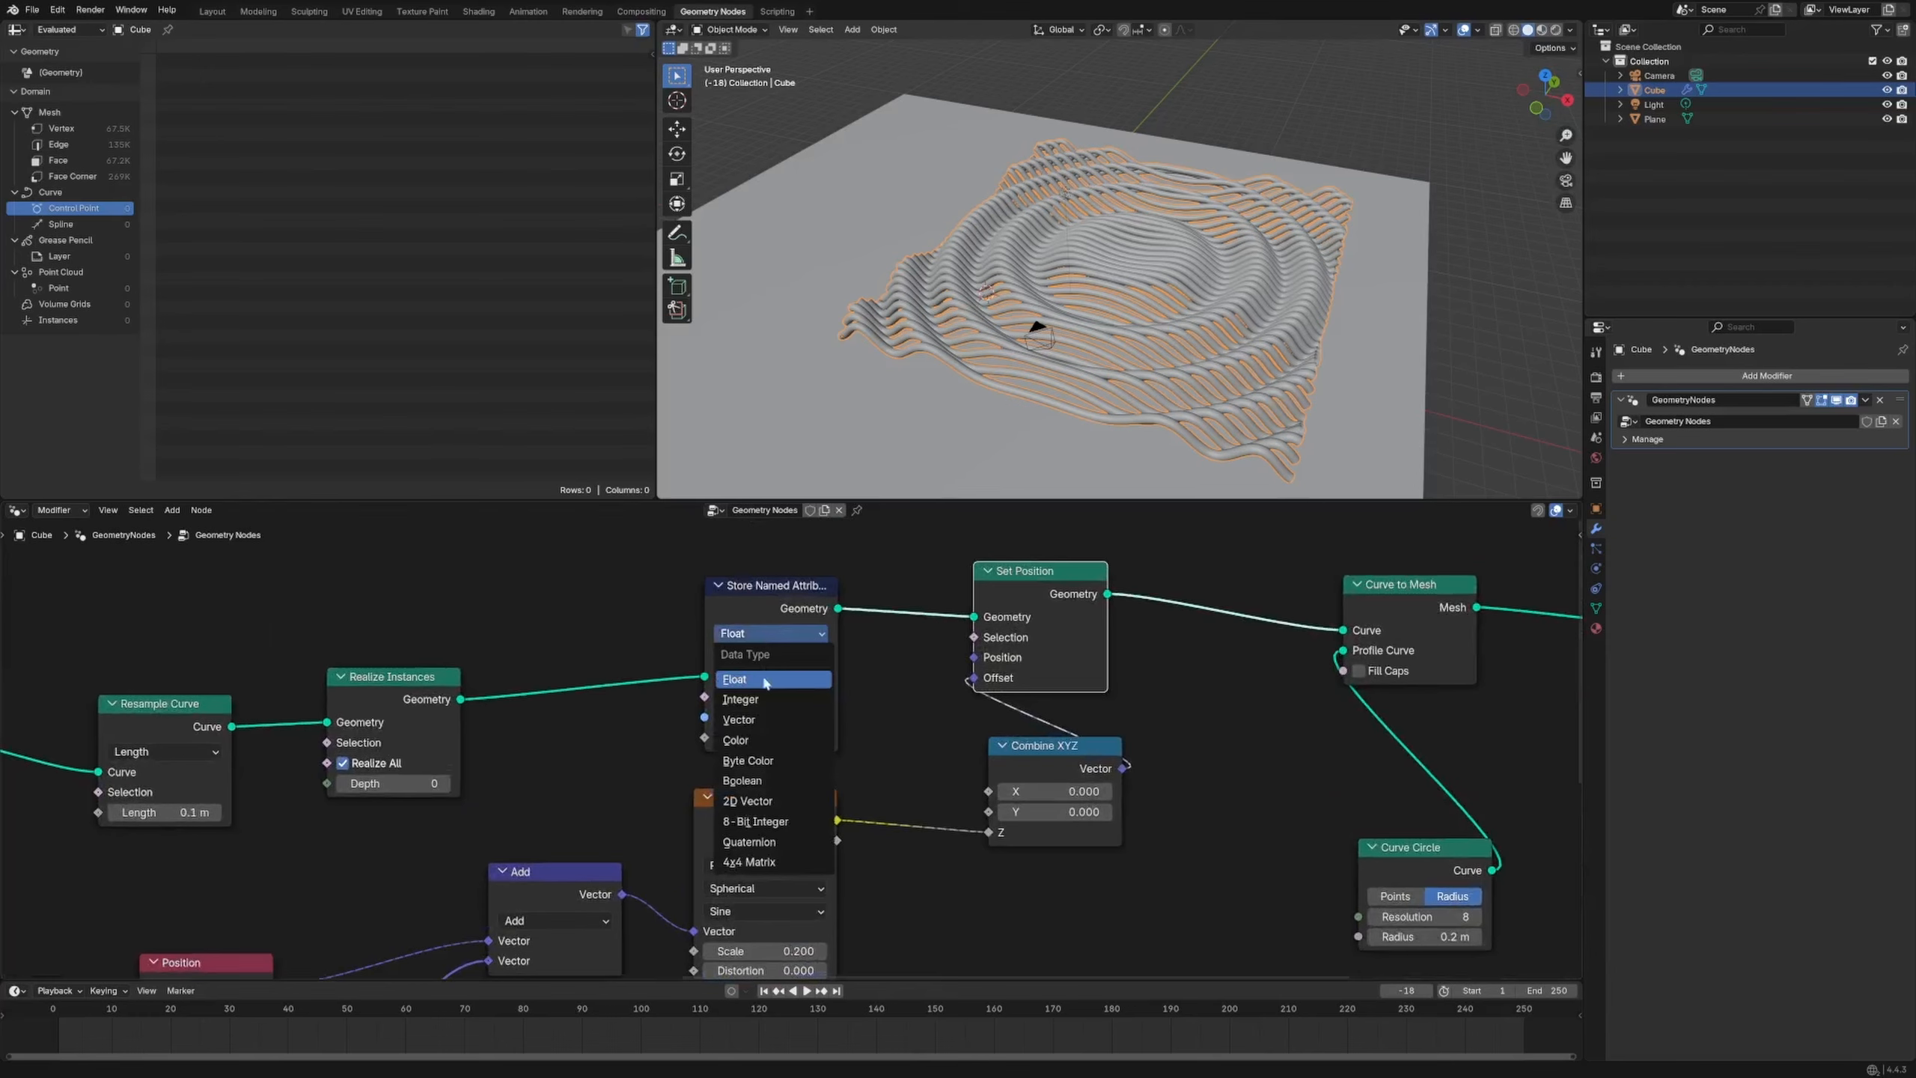
Link the wave color to the attribute Value and name the attribute disp_text
middle_click_drag(846, 765, 940, 753)
left_click_drag(877, 798, 797, 728)
left_click(835, 705)
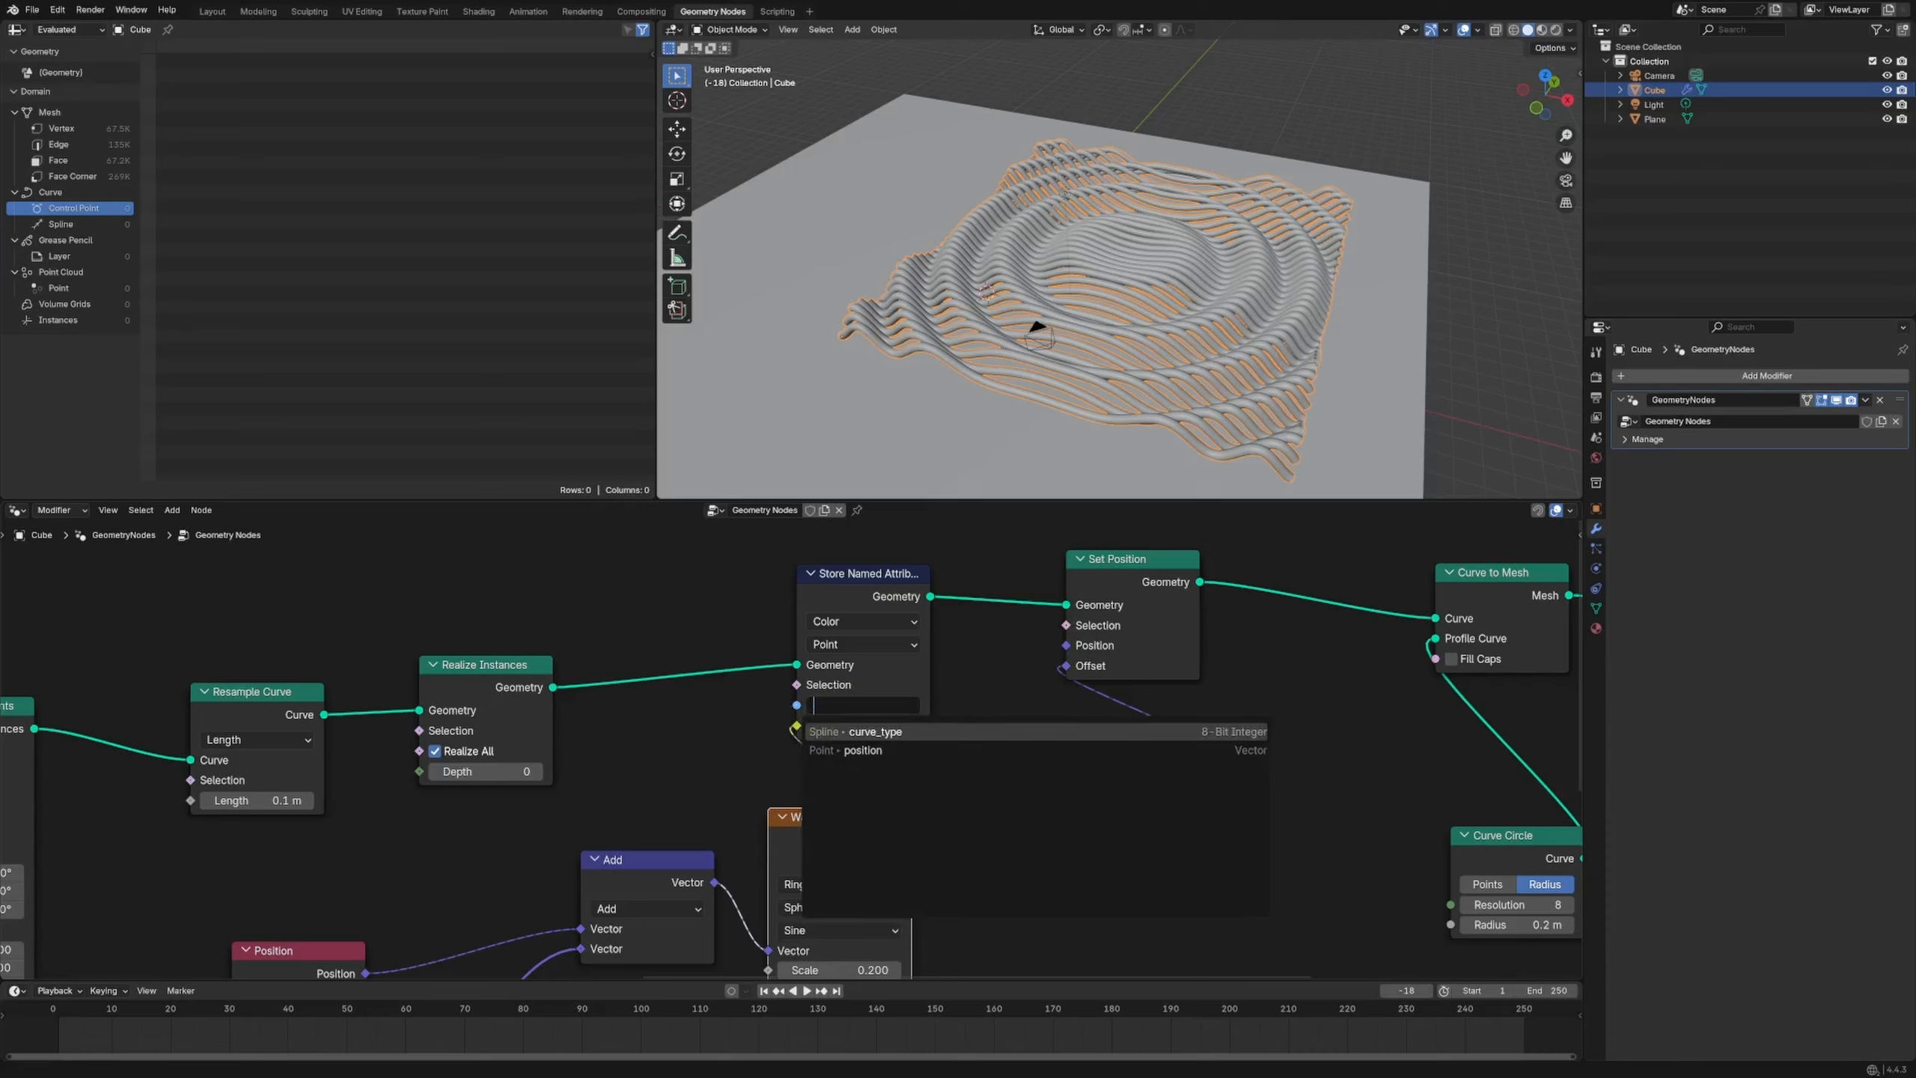
type("disp_")
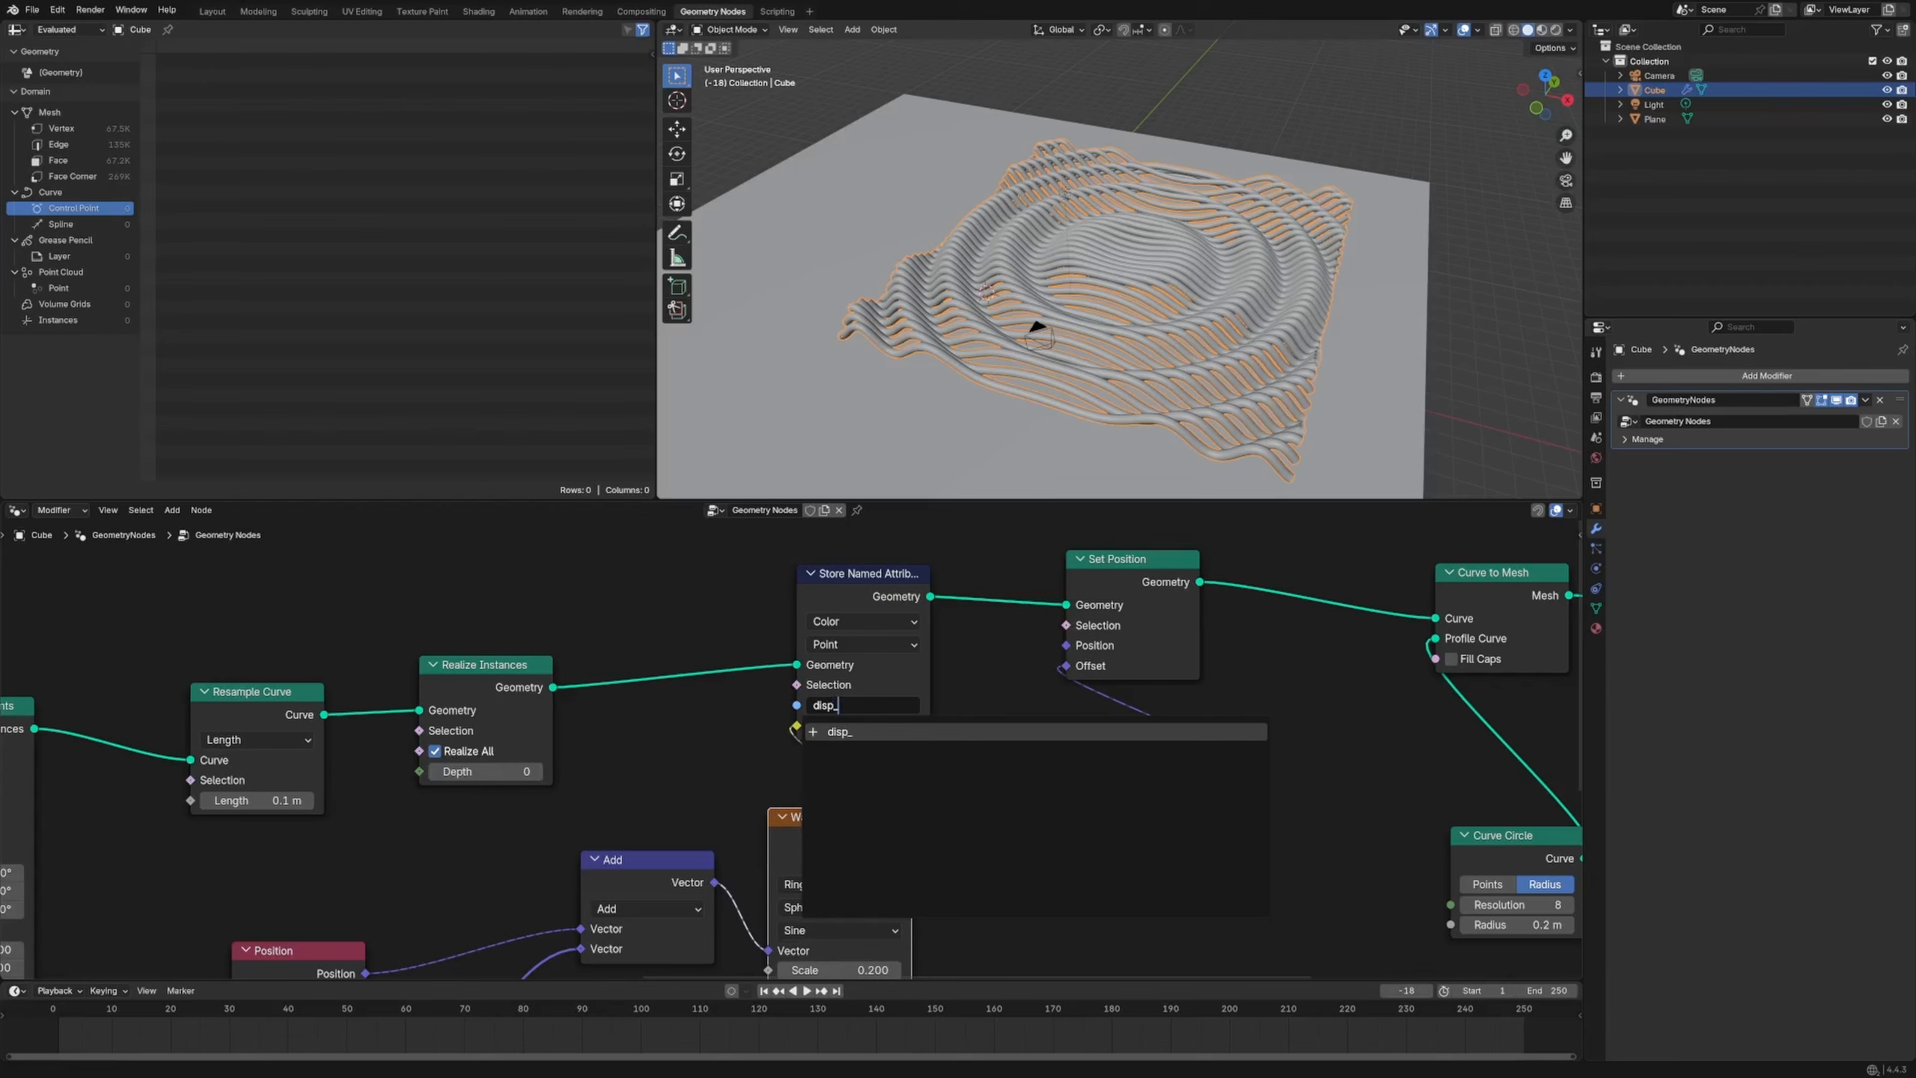
type("text")
key("Return")
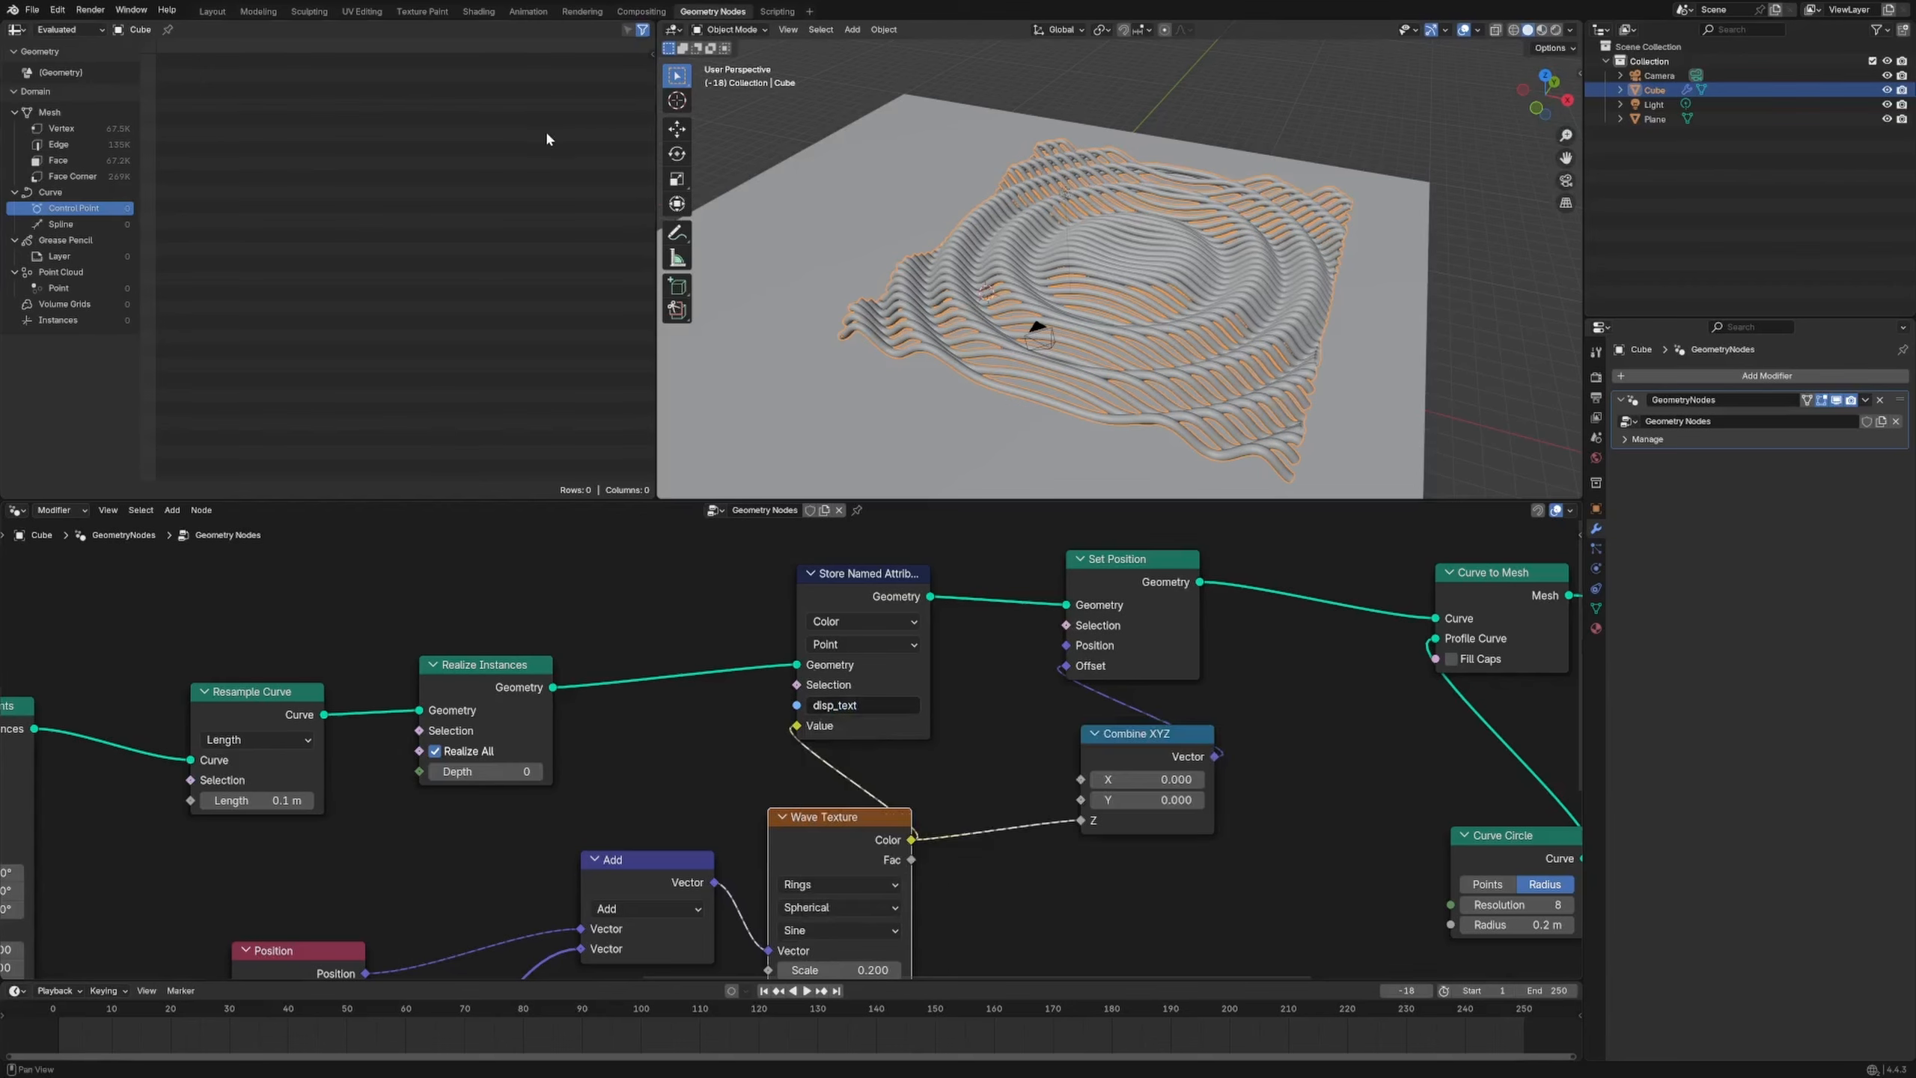
scroll(996, 659, "down", 3)
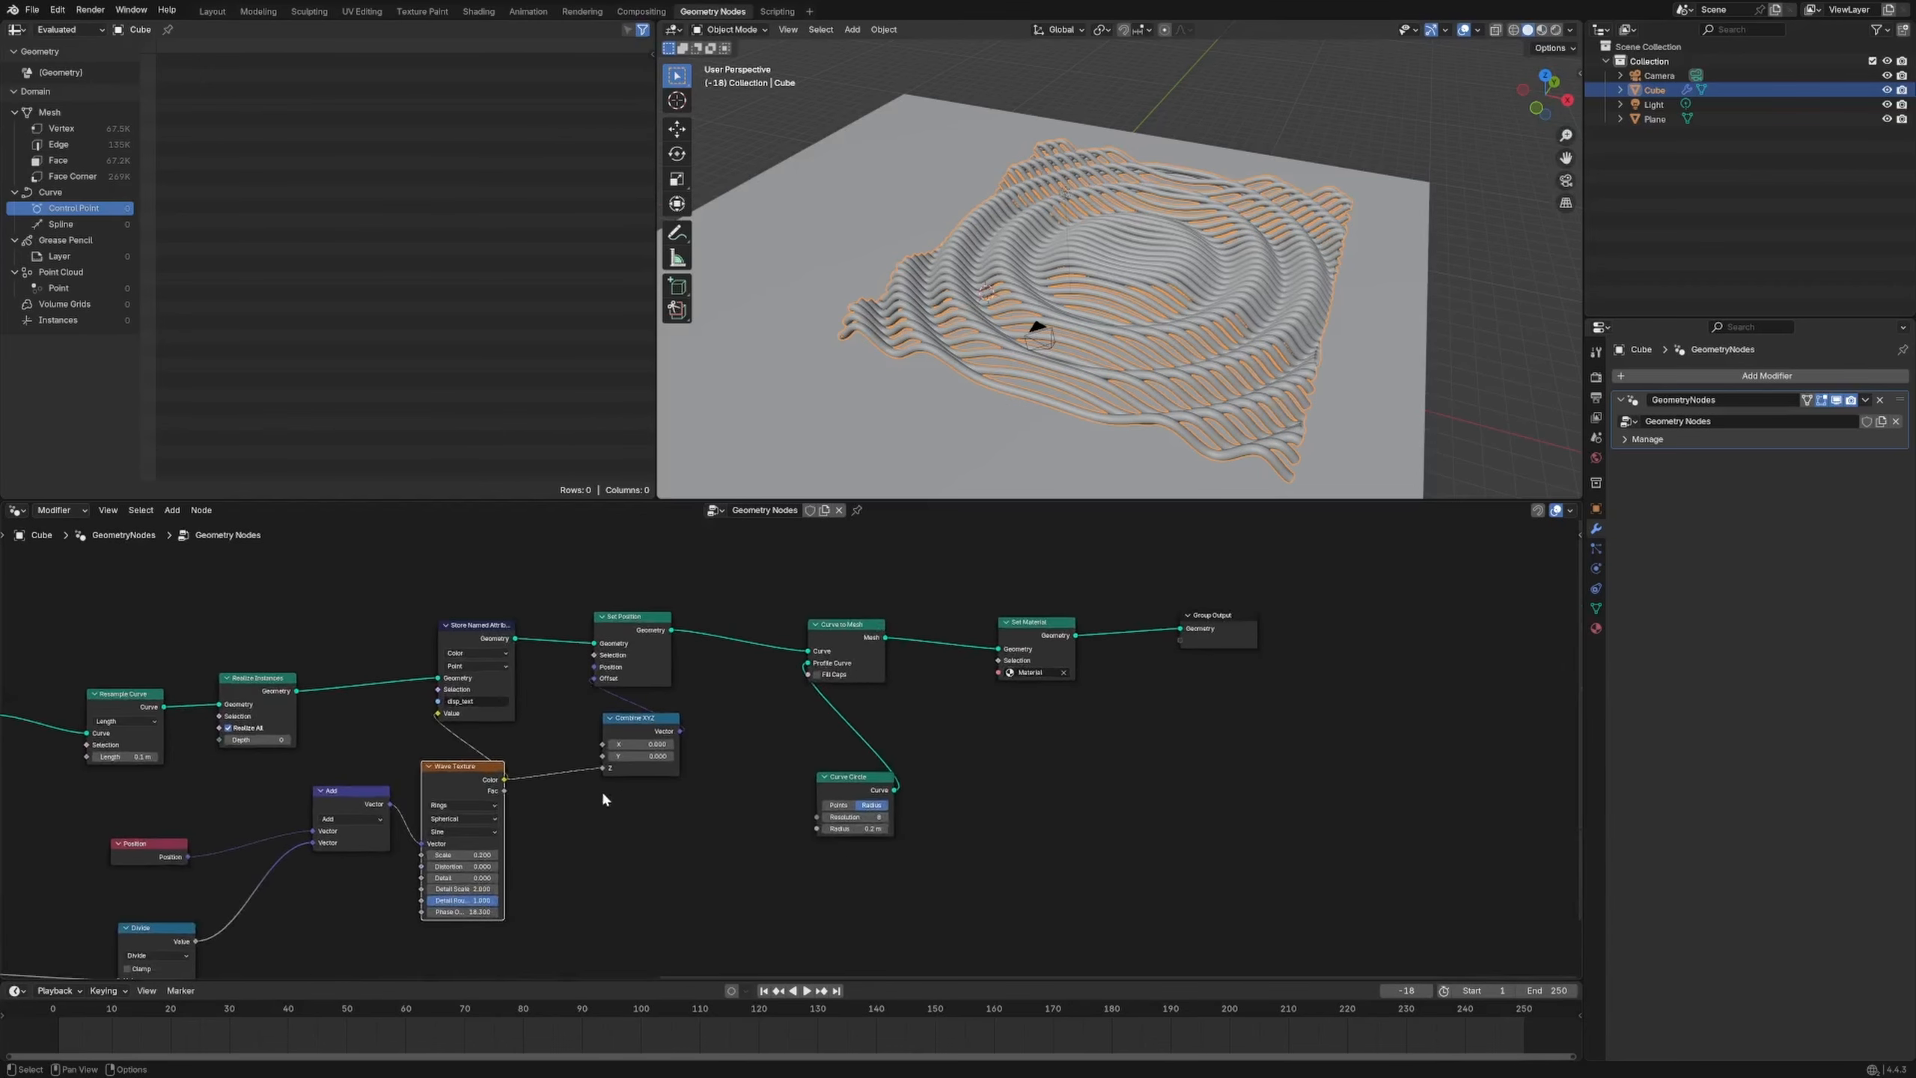
Pan the node tree and deselect the Wave Texture node
middle_click_drag(602, 794, 893, 682)
left_click(844, 807)
key("shift+a")
mouse_move(875, 777)
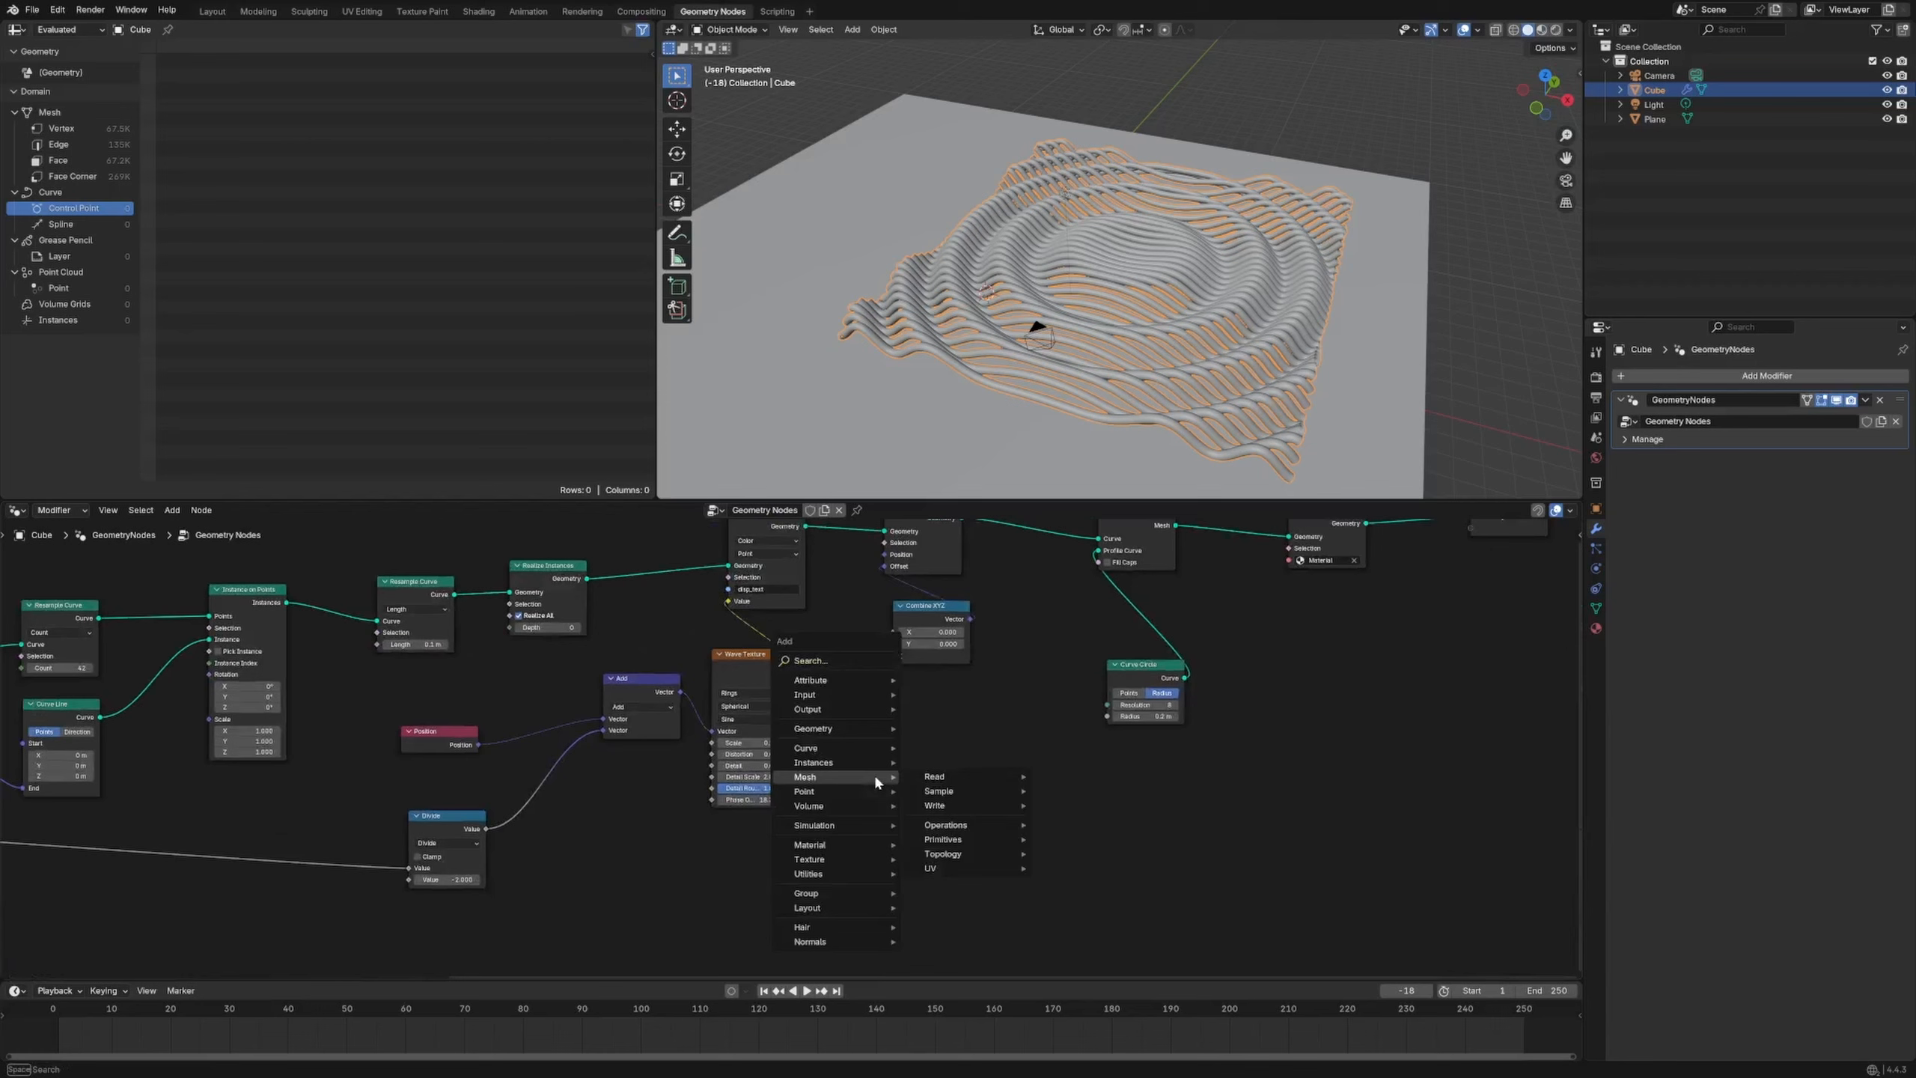
In Output Properties, set the frame rate to 60 fps
left_click(1596, 376)
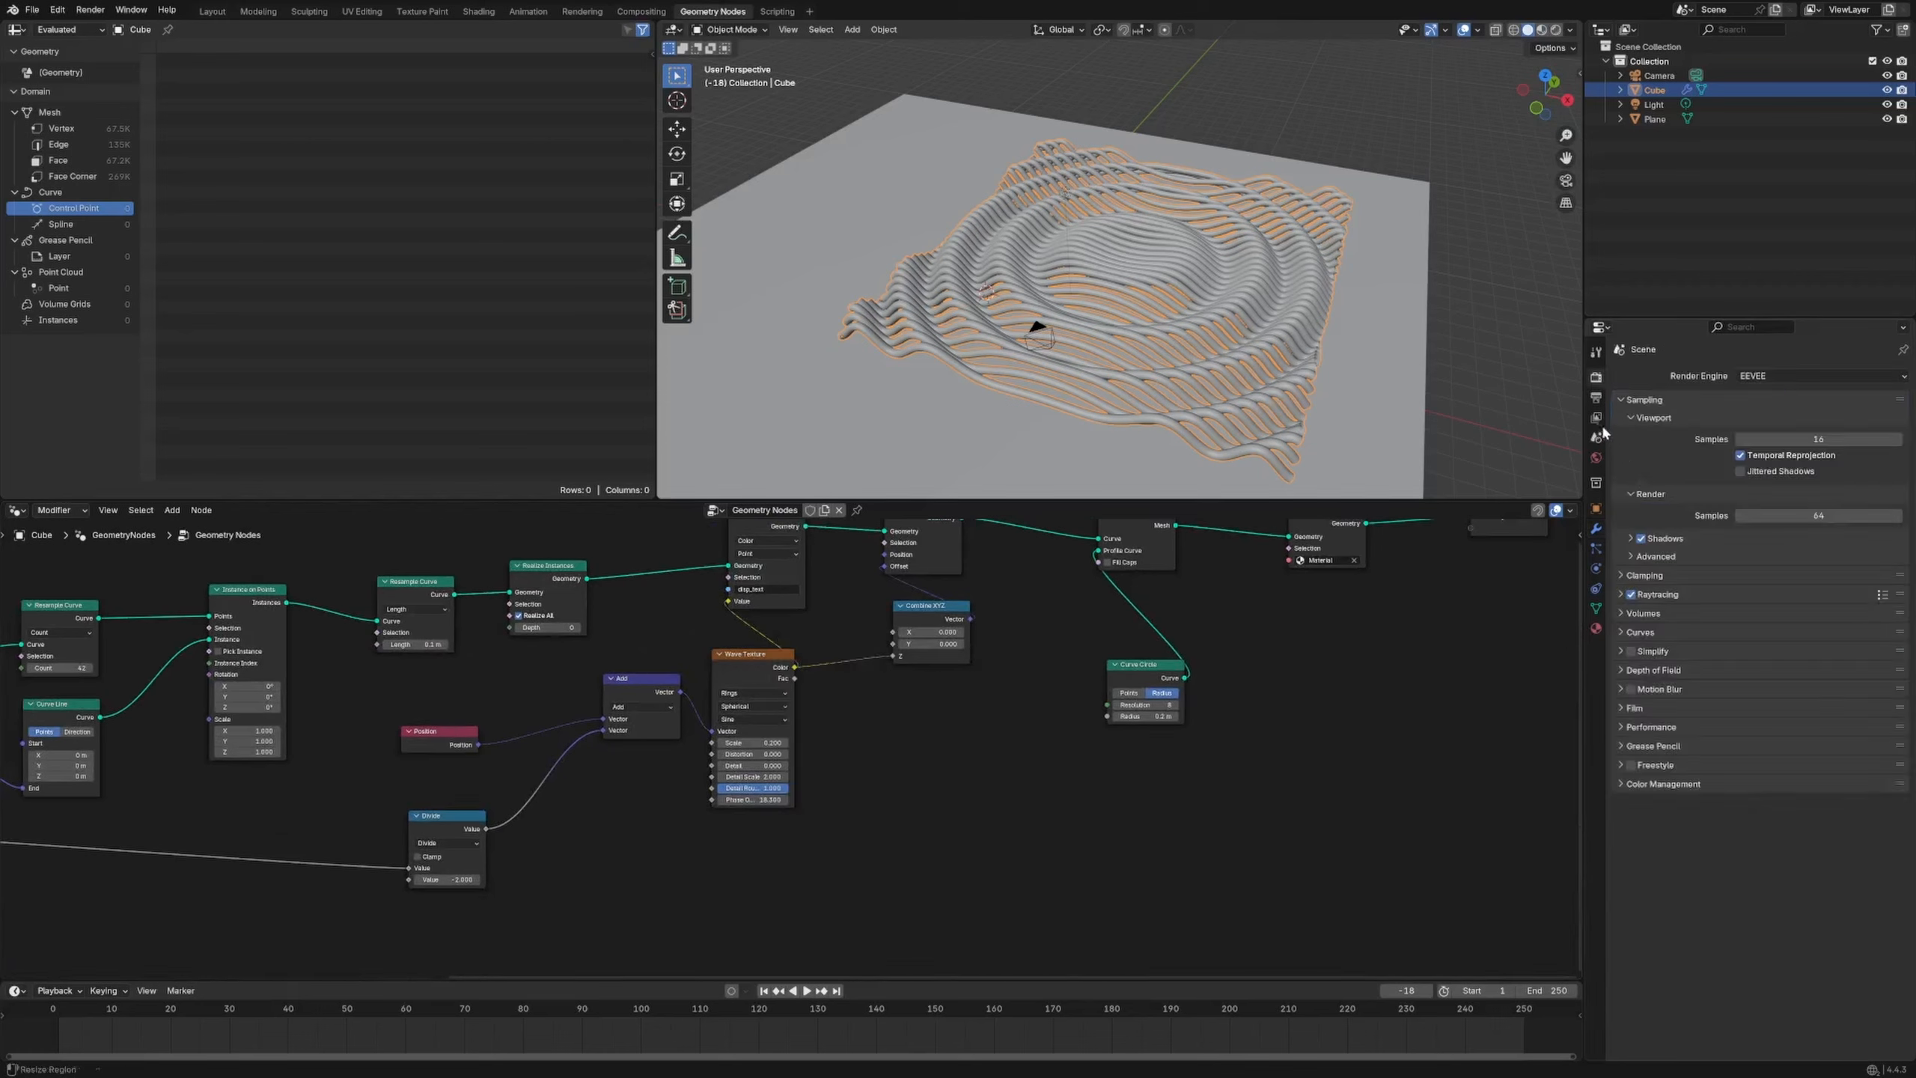
left_click(1597, 397)
left_click(1818, 507)
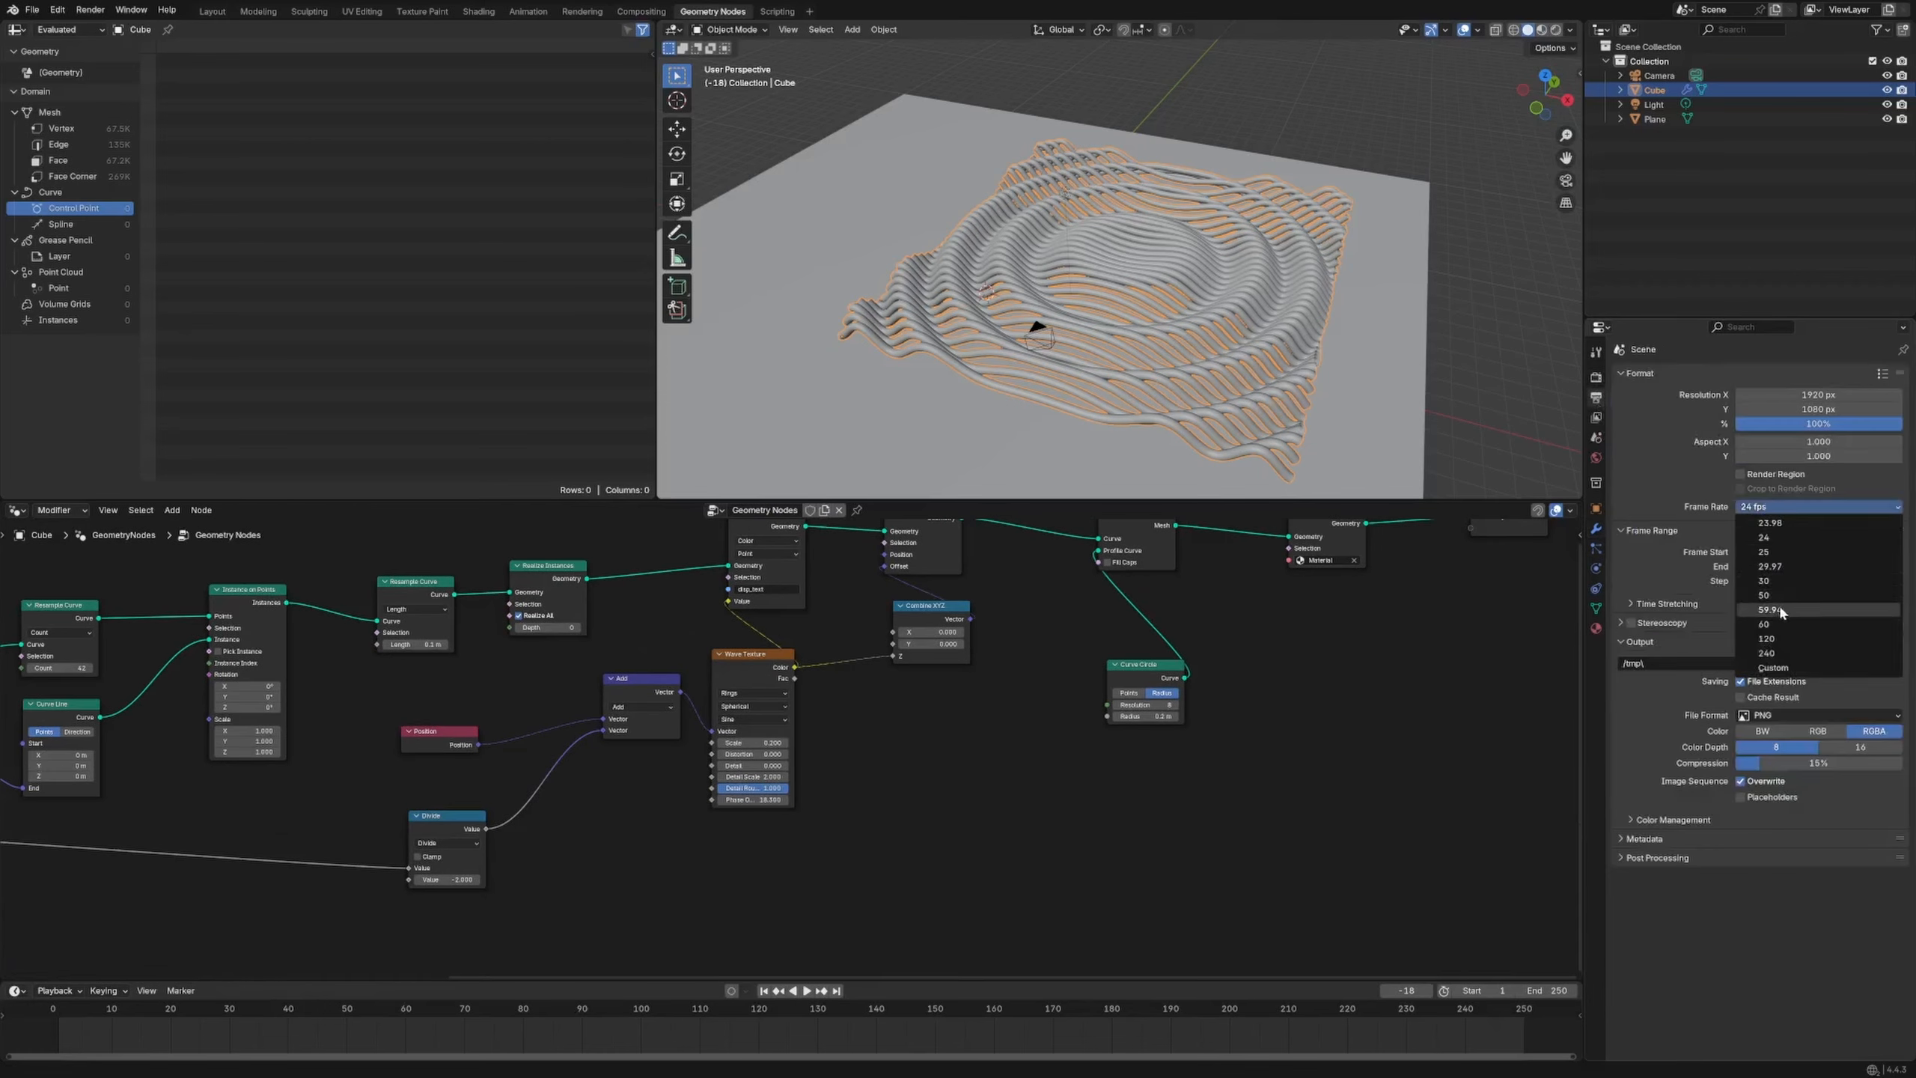
left_click(1764, 623)
Set the frame range to start at frame 0 and end at frame 179
left_click(1821, 566)
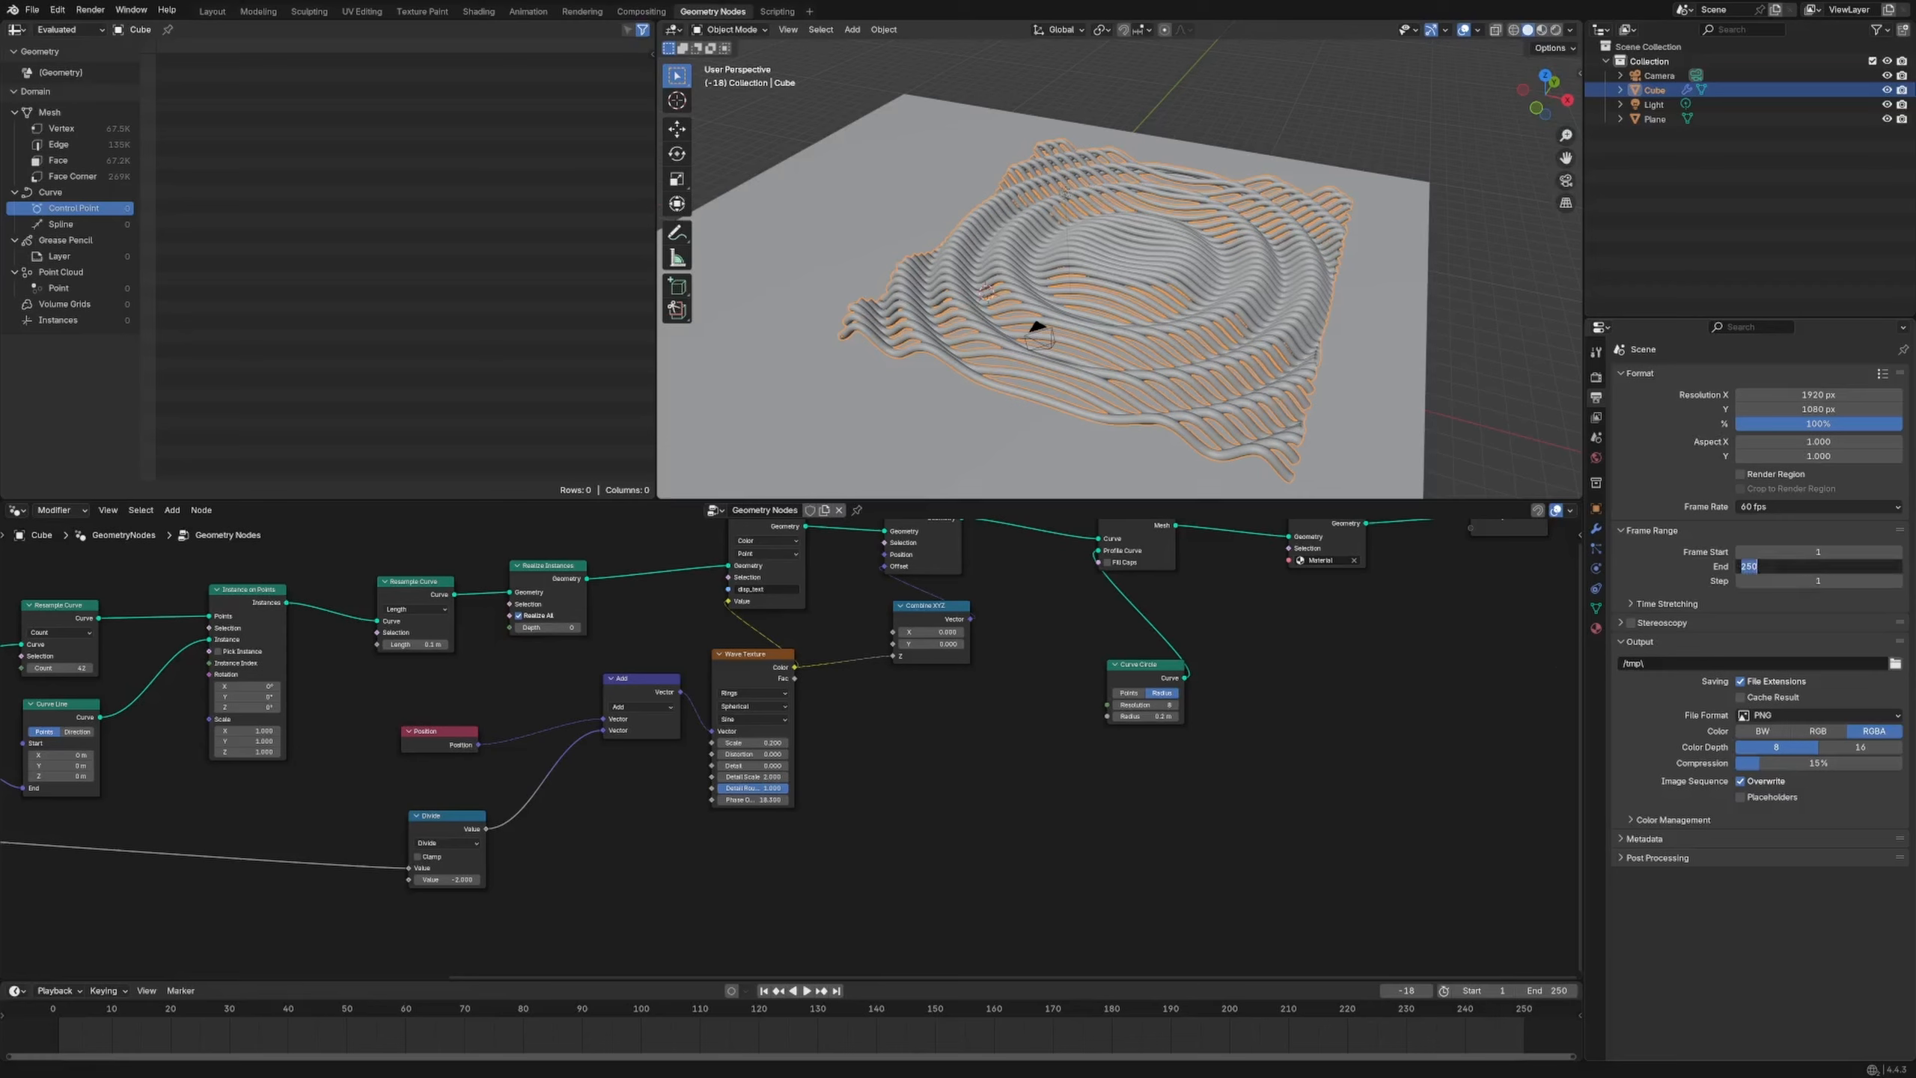
type("180")
key("Return")
left_click(1818, 551)
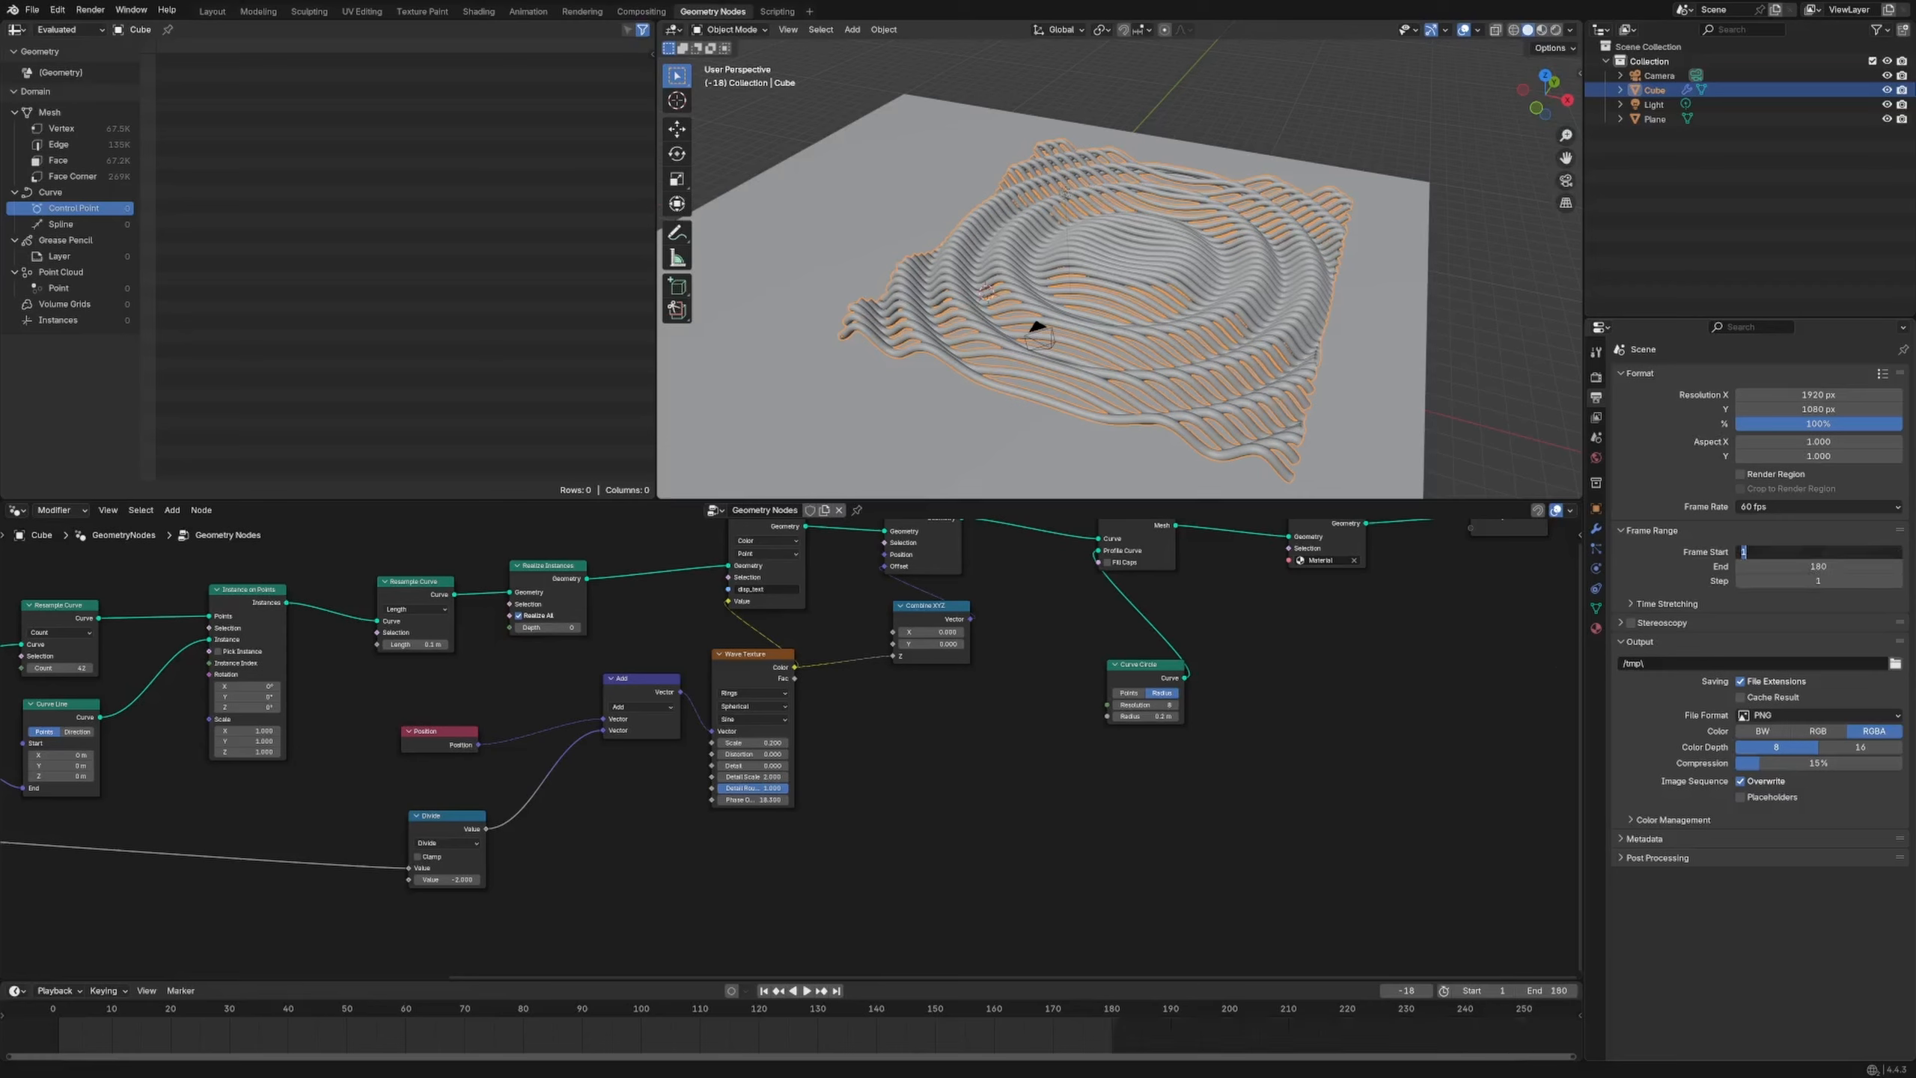
type("0")
key("Return")
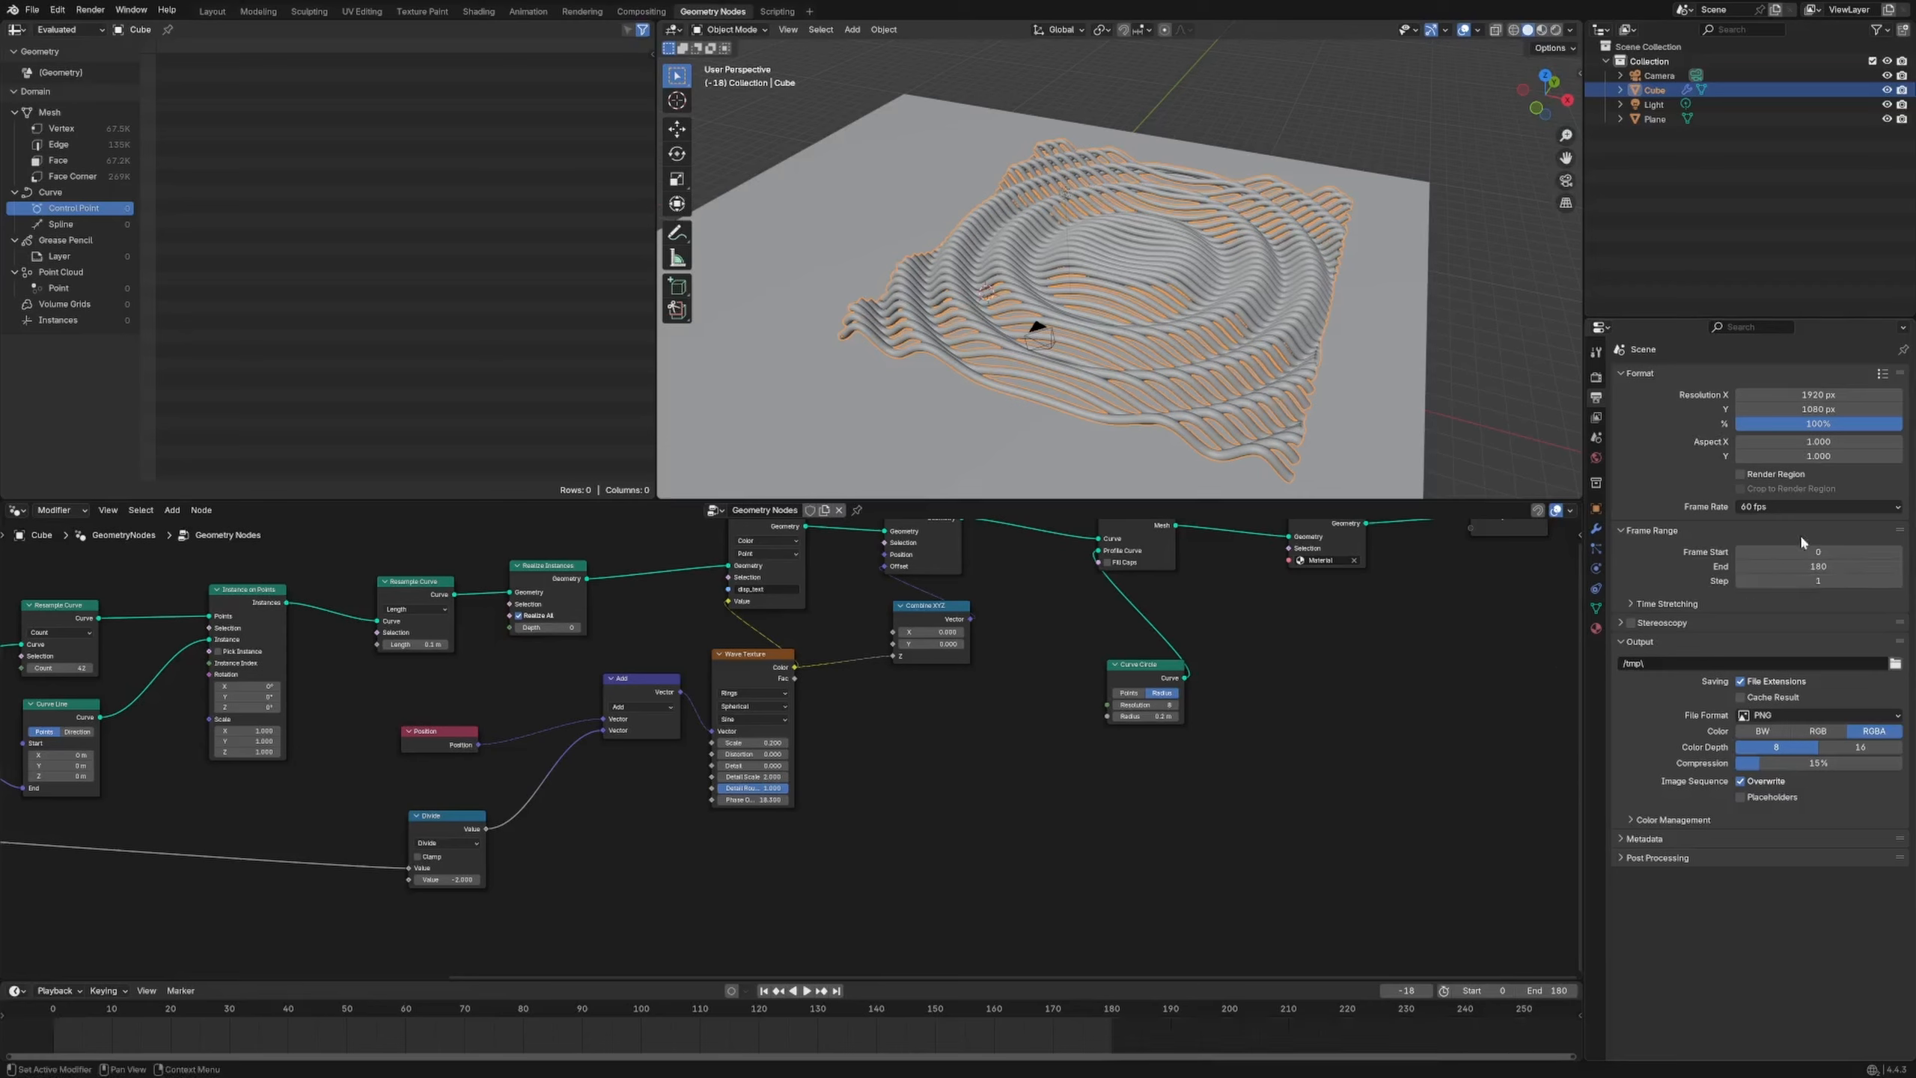
left_click(1818, 566)
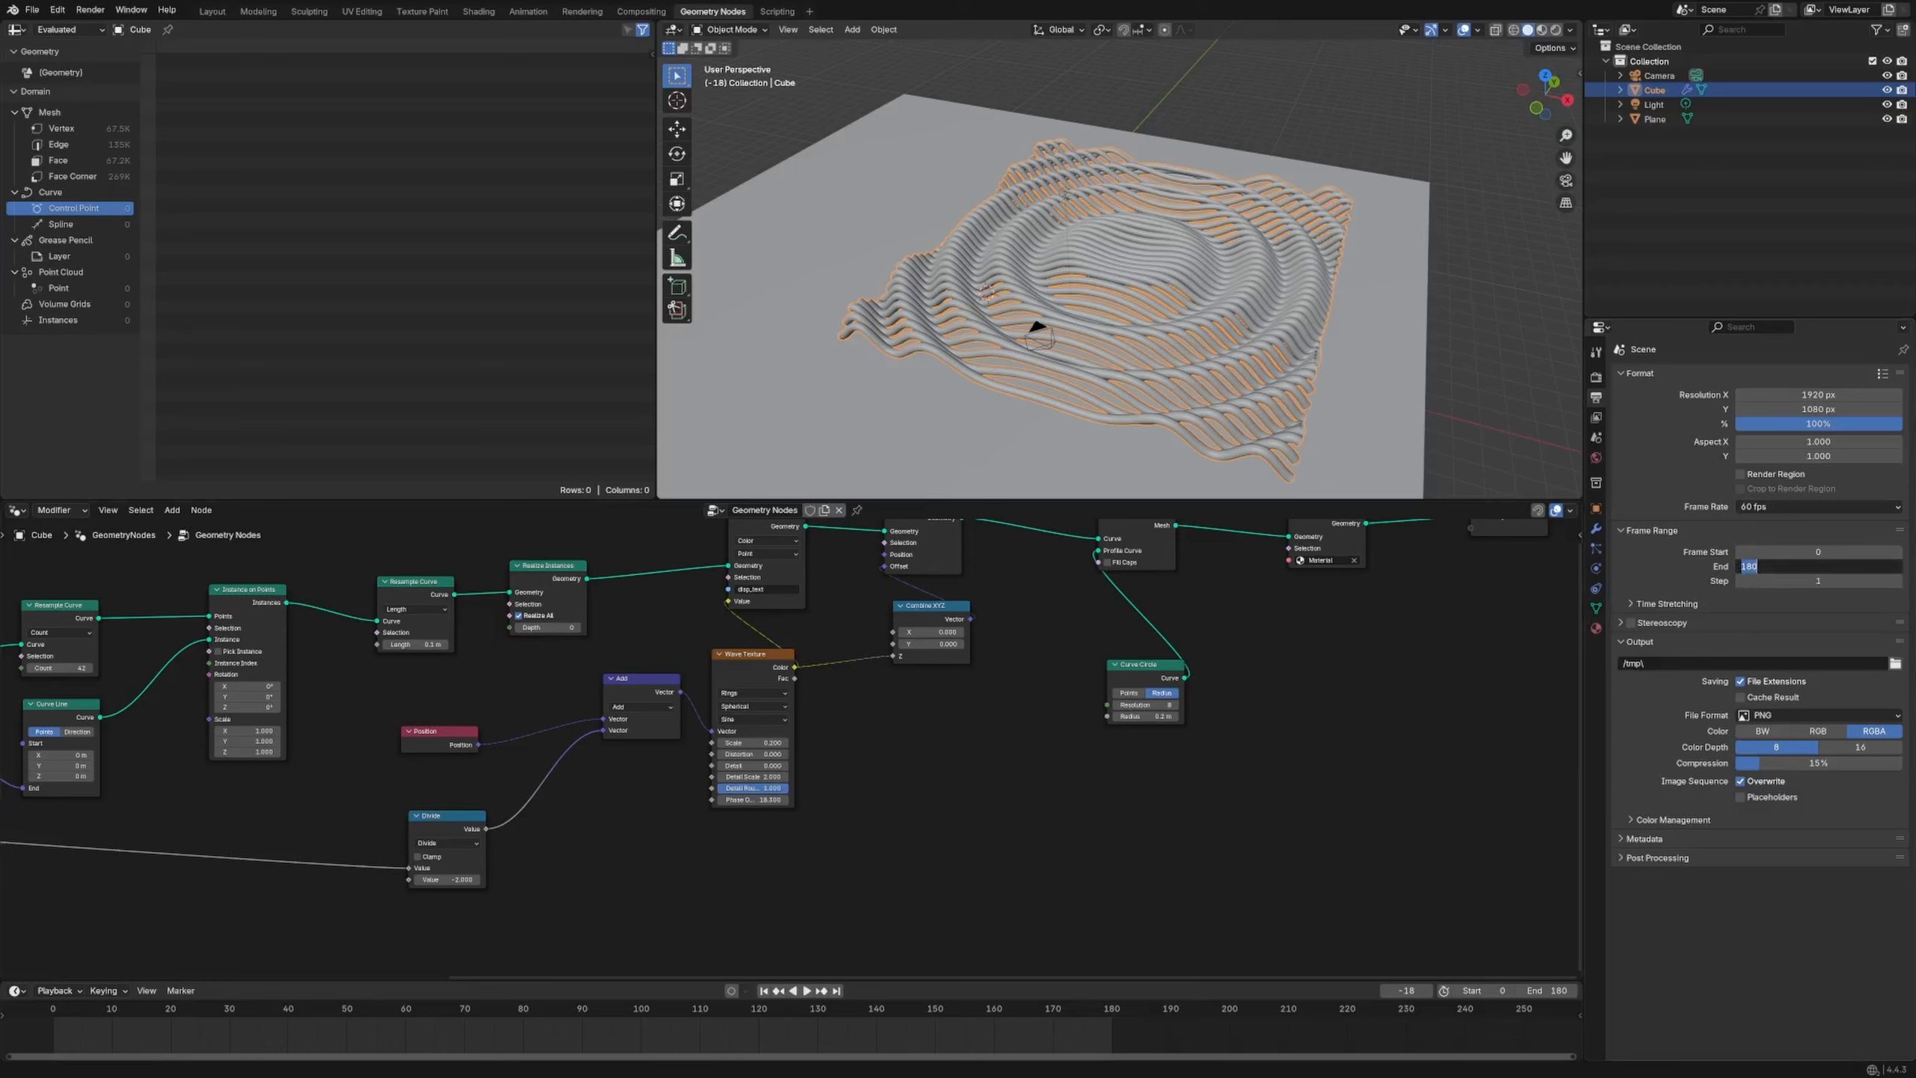
type("179")
key("Return")
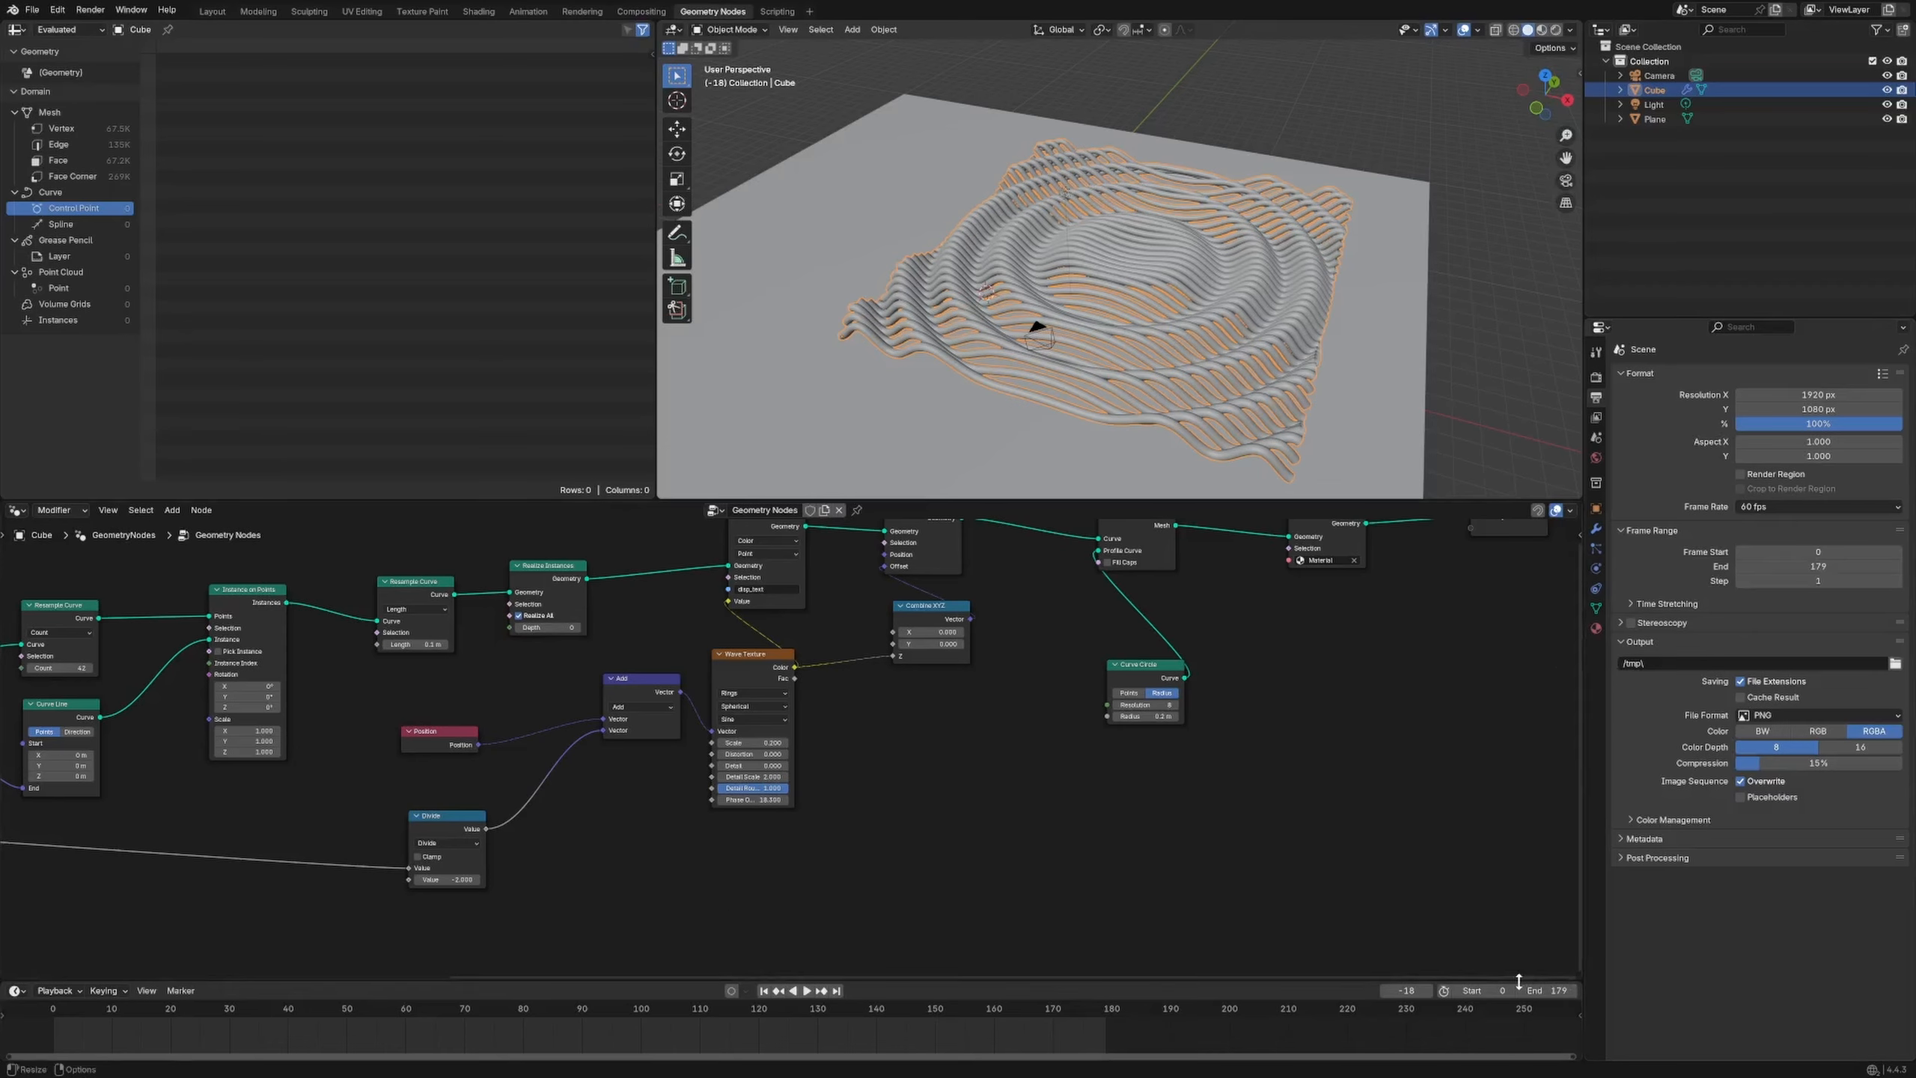
Add a Scene Time node at the lower left of the node tree
middle_click_drag(898, 838, 877, 839)
key("shift+a")
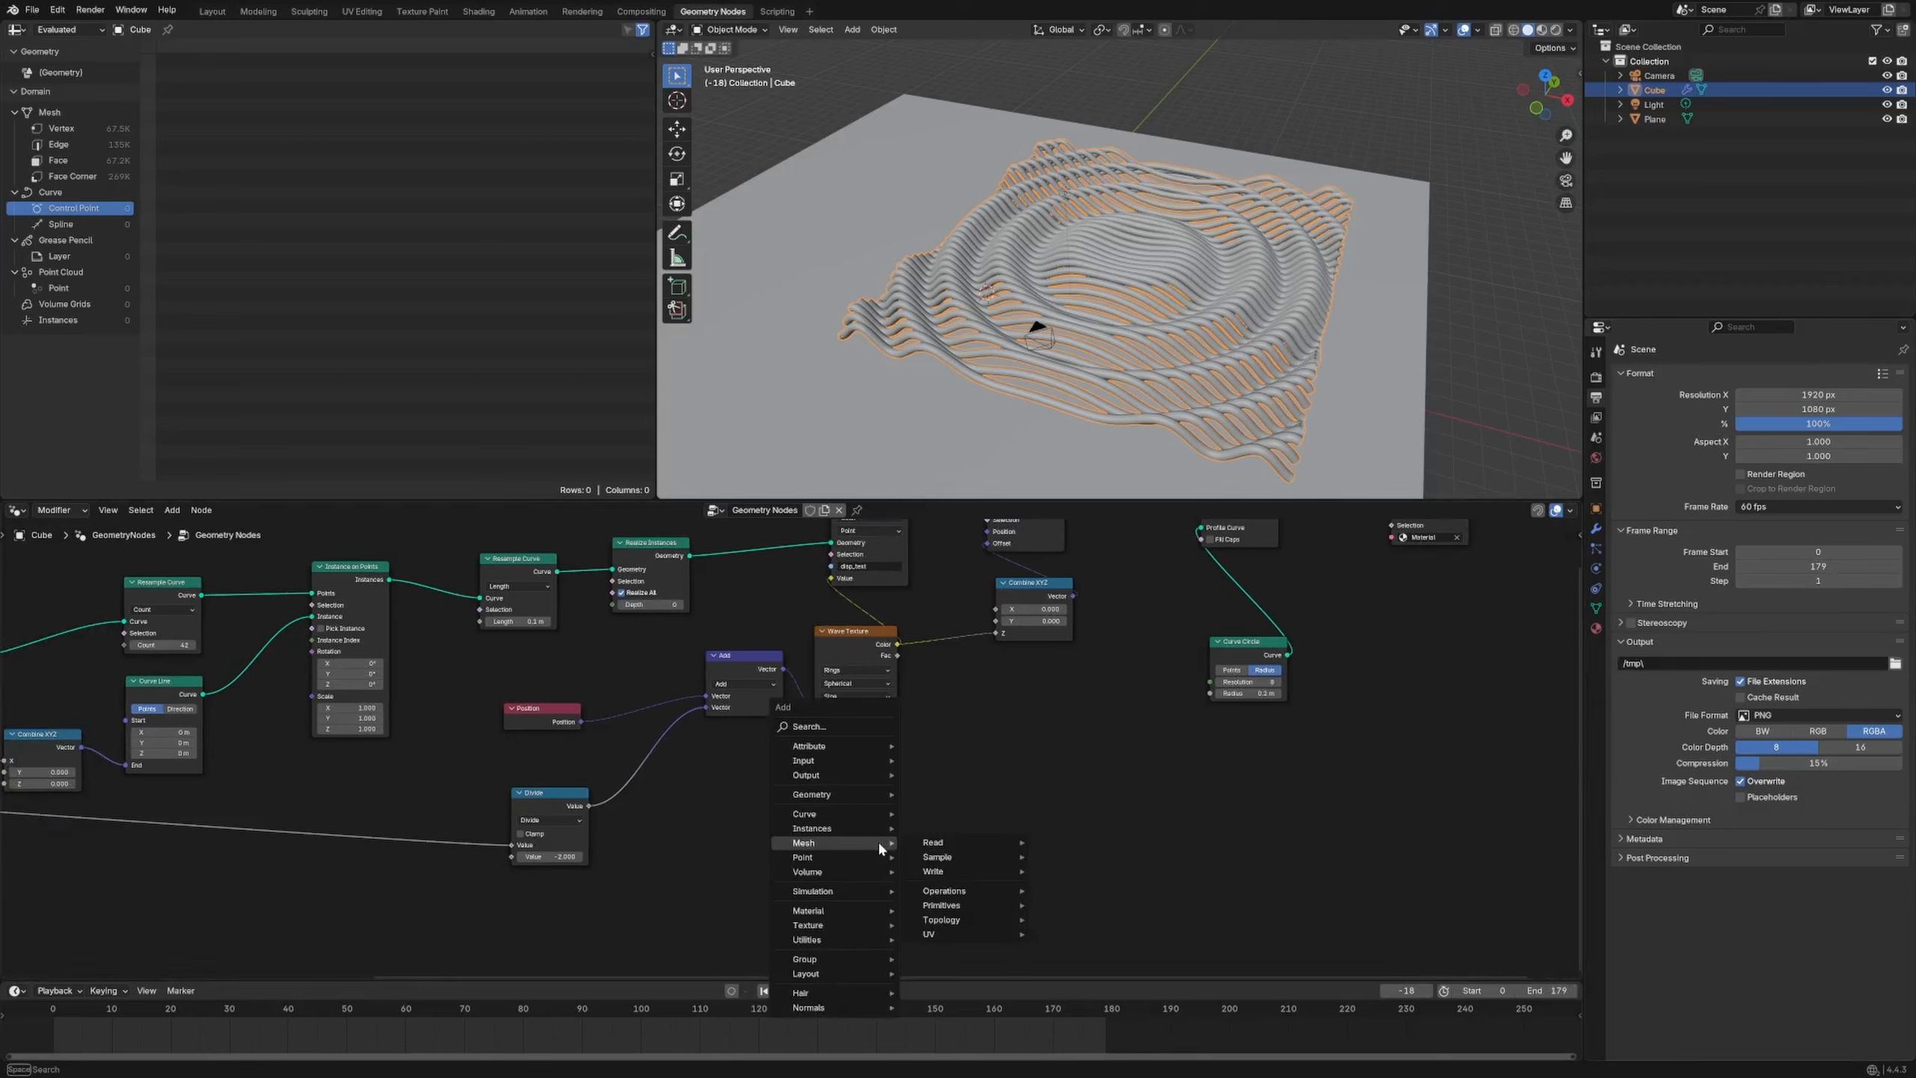
type("scene time")
key("Return")
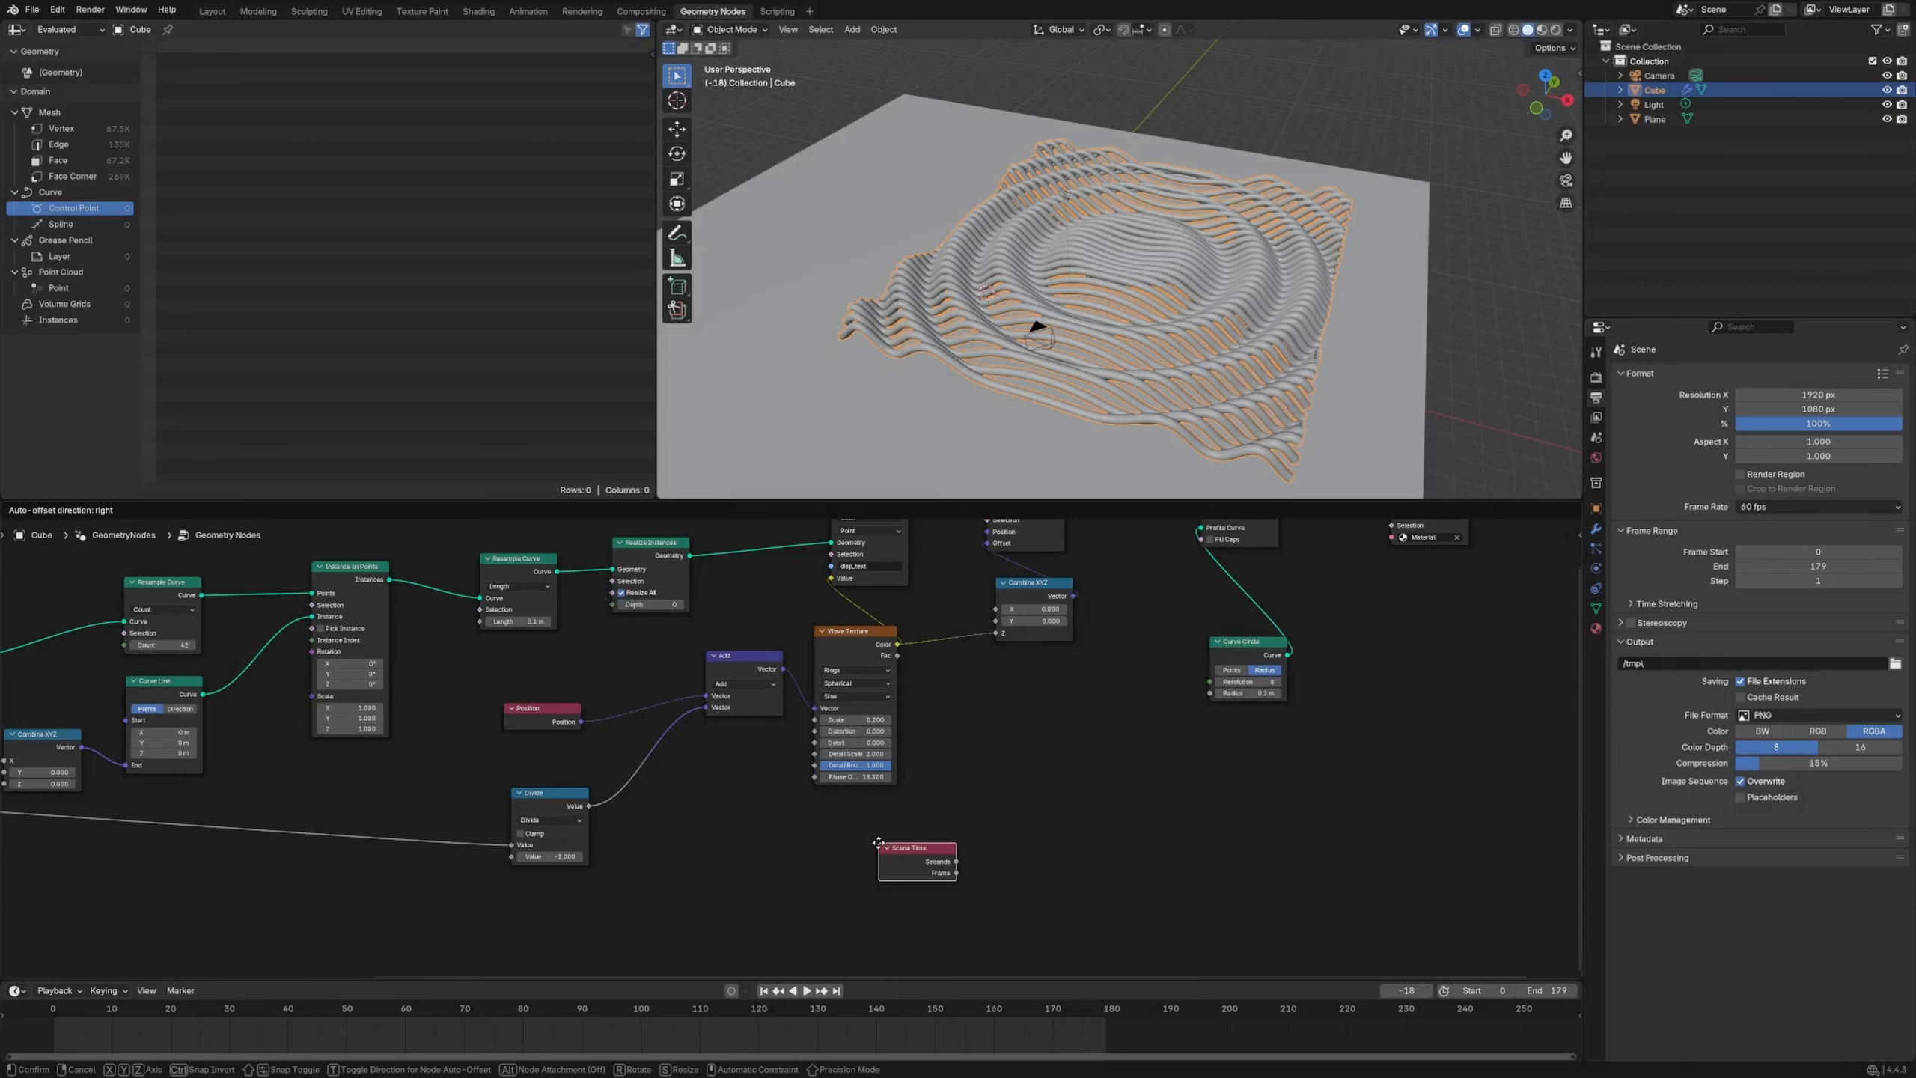
left_click(640, 822)
Feed the Scene Time frame into a Math node set to Divide by 179
left_click_drag(718, 839, 864, 867)
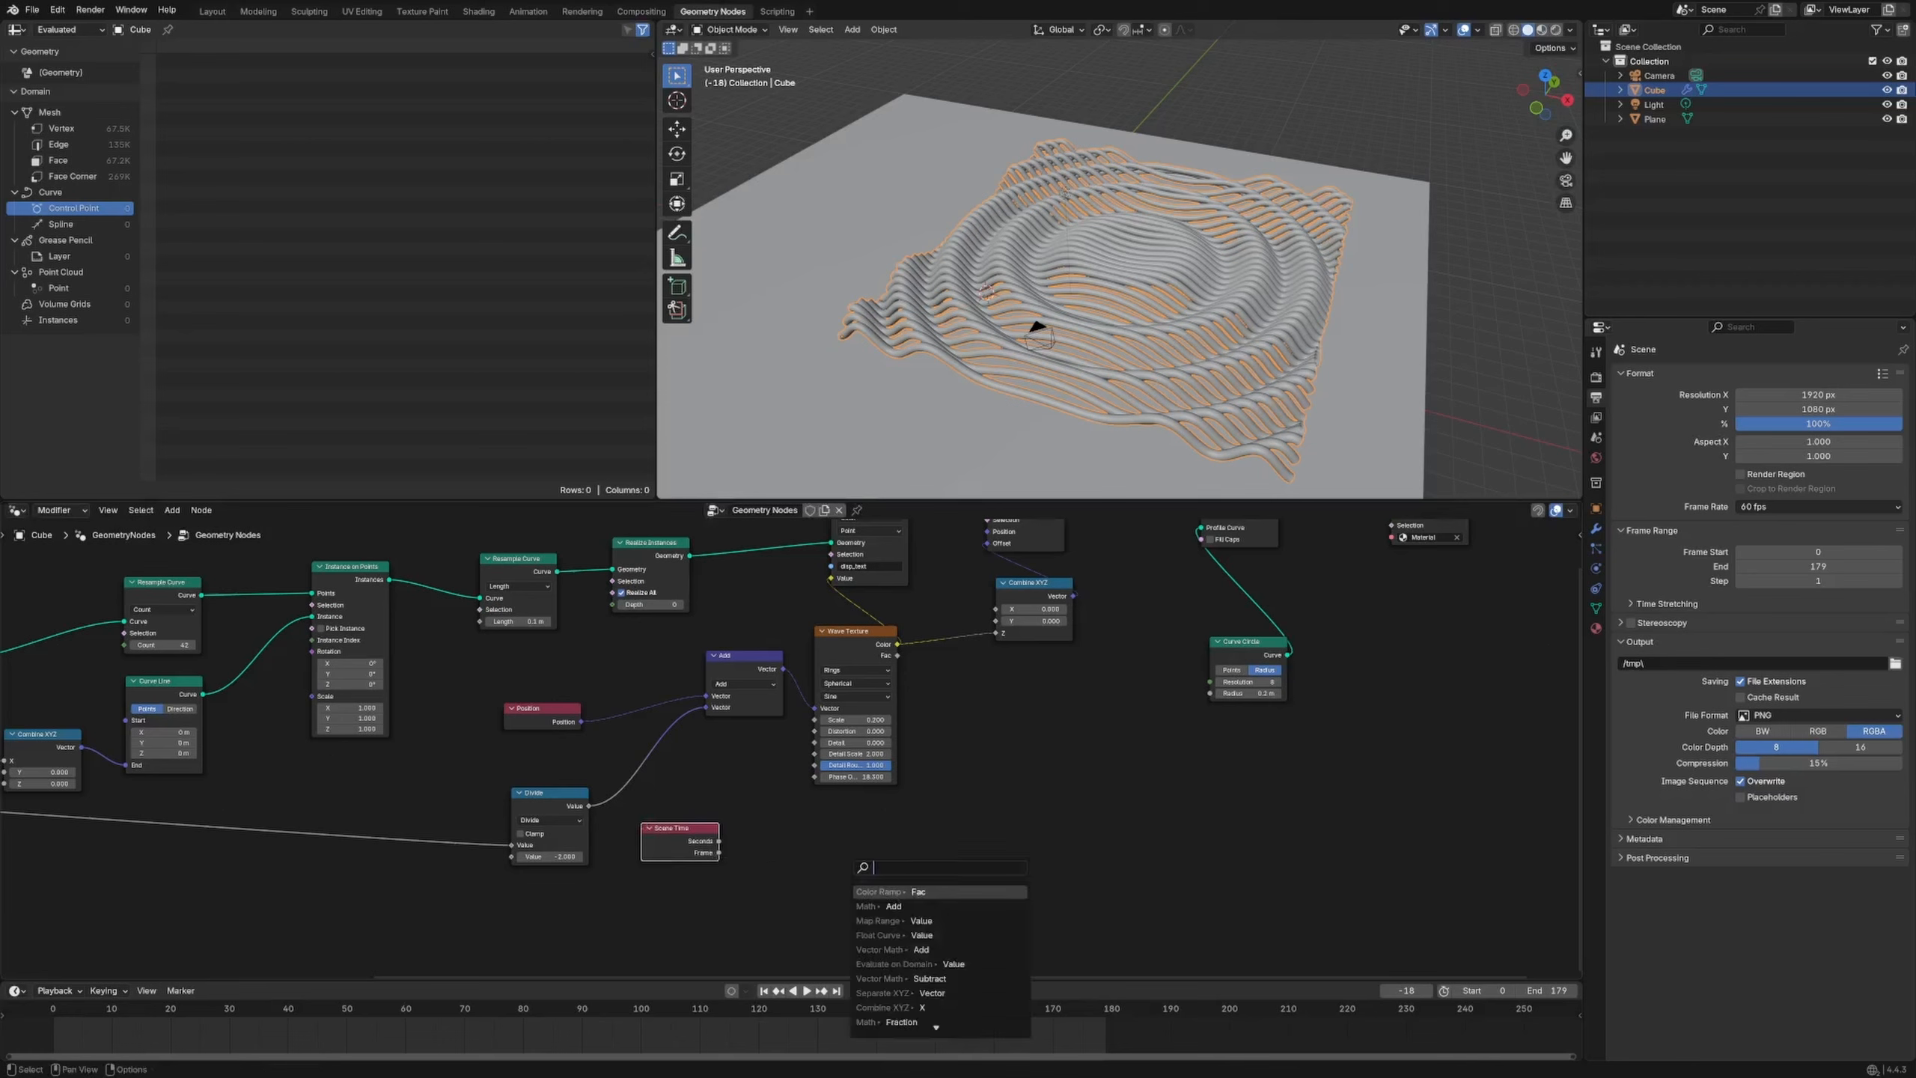
type("math")
key("Return")
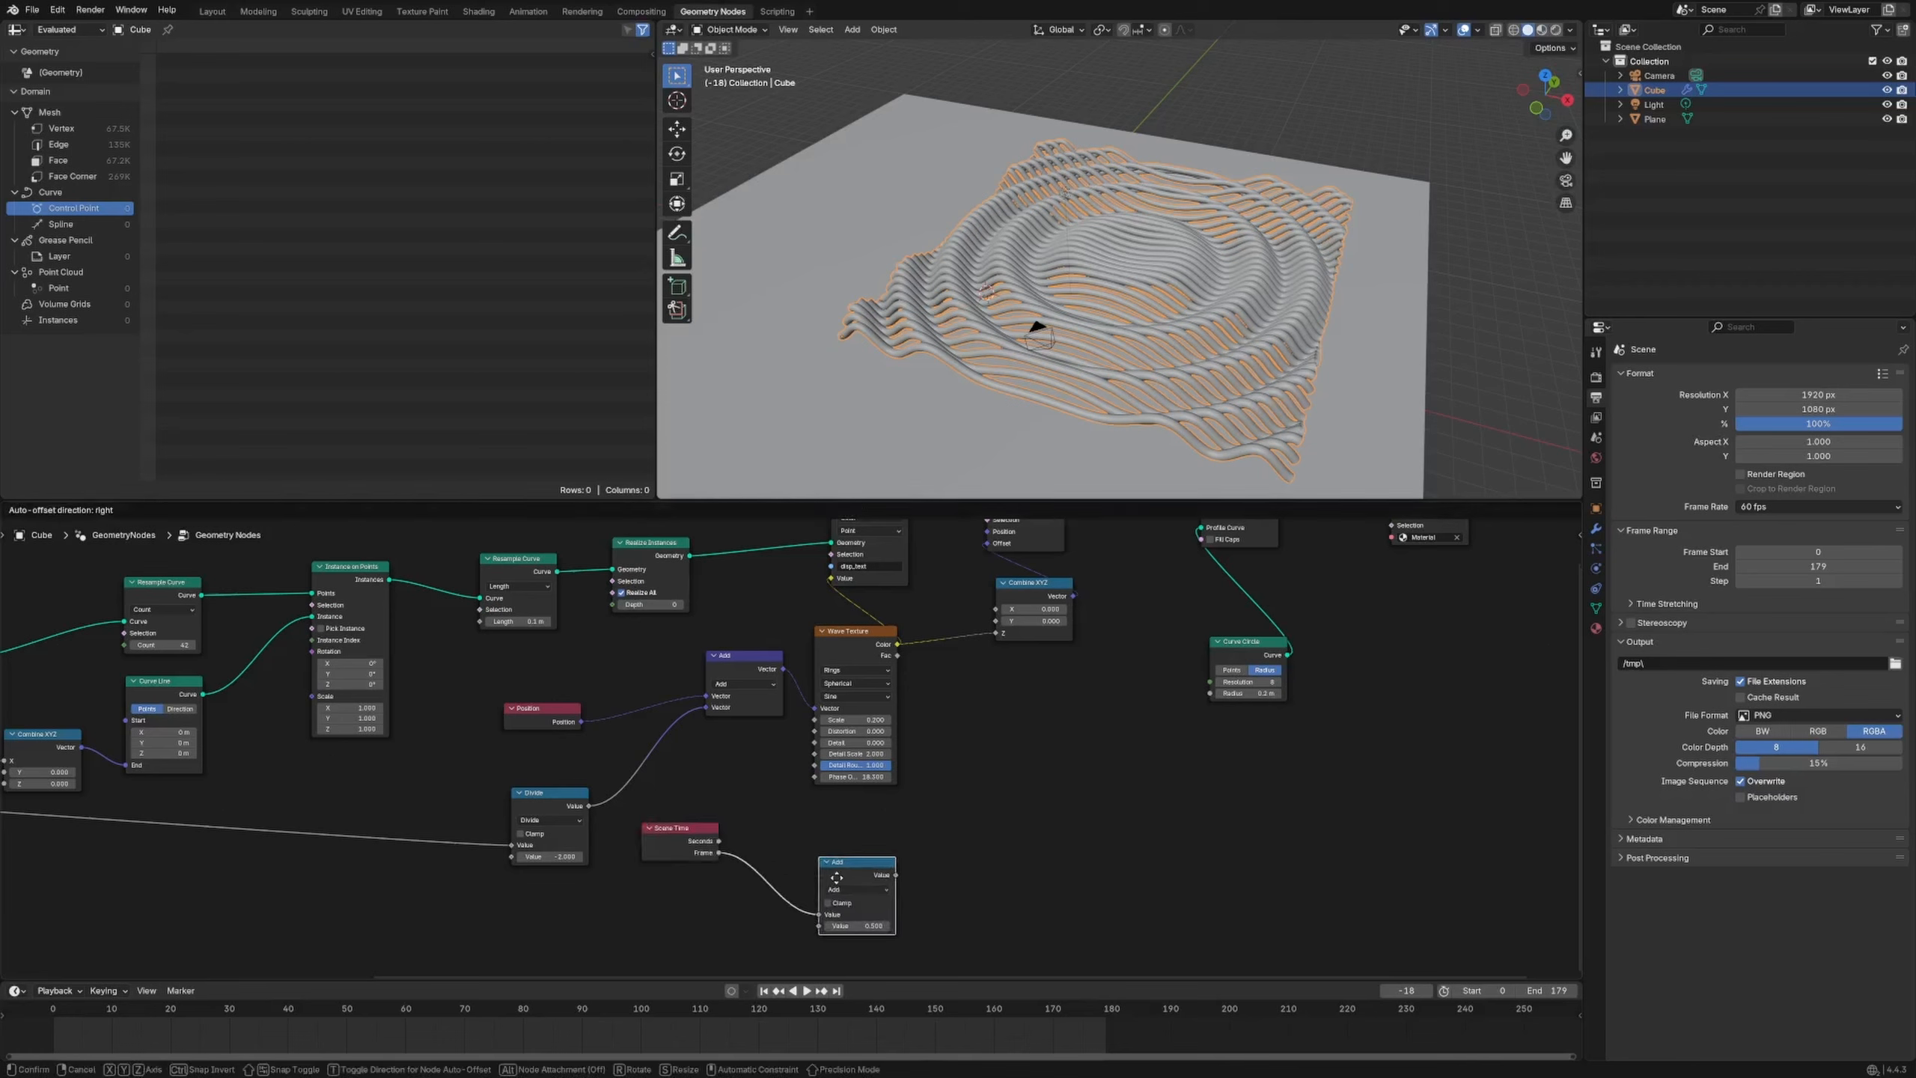
left_click(819, 872)
left_click(852, 890)
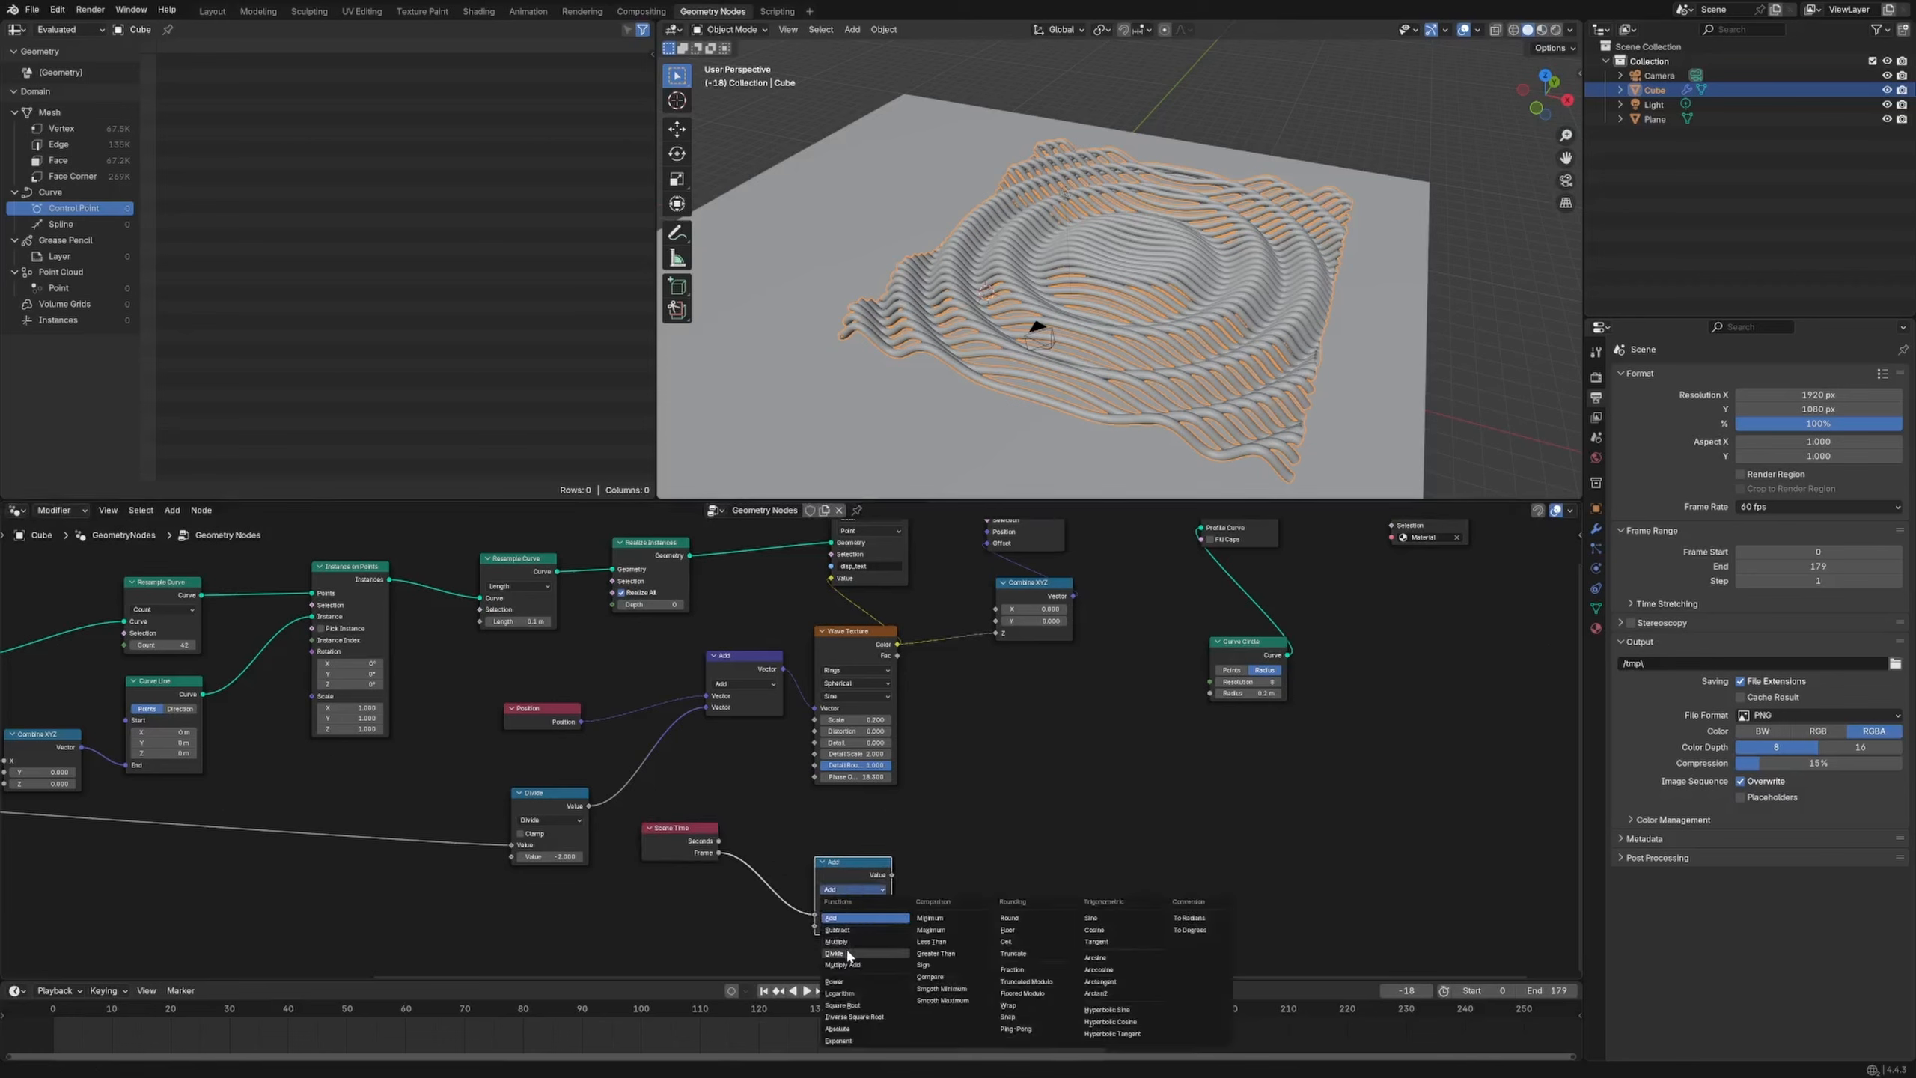
left_click(835, 953)
left_click(838, 925)
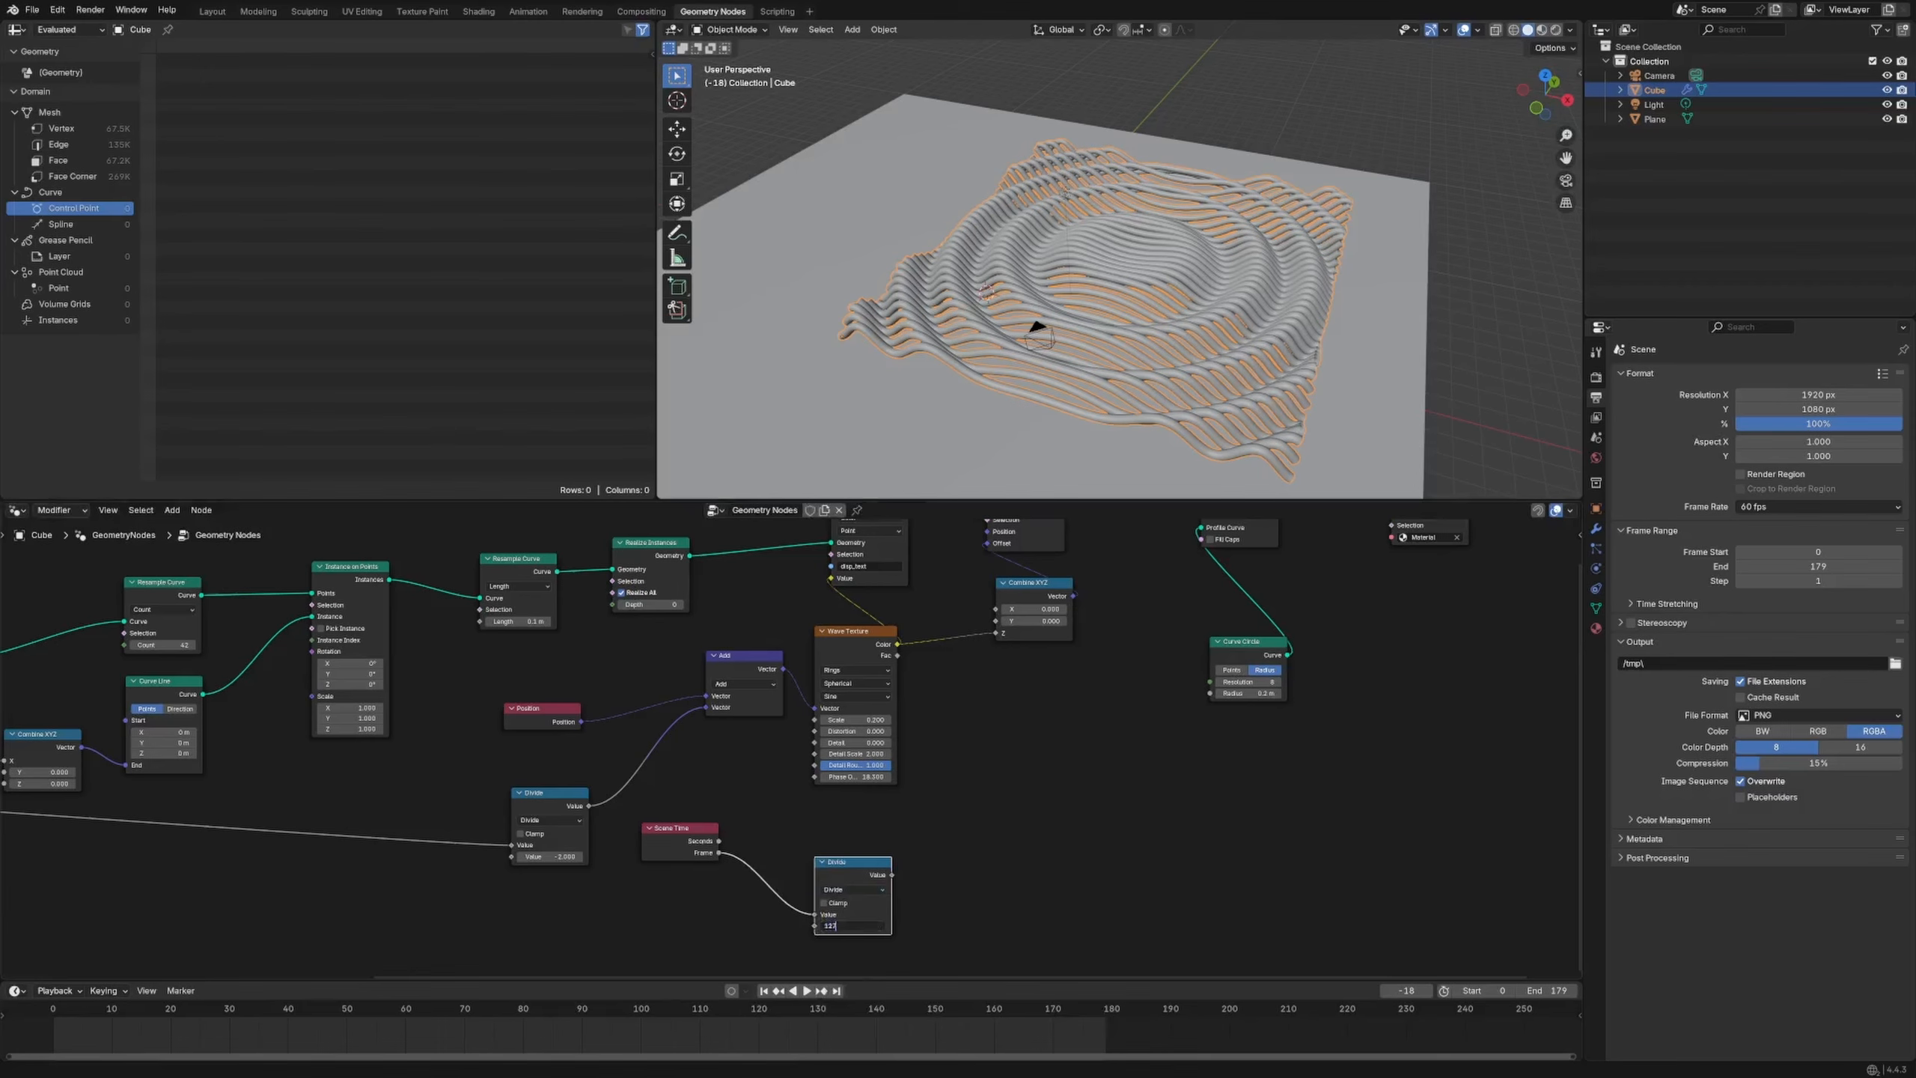
type("179")
key("Return")
Link the Divide result into a new Float Curve node
middle_click_drag(906, 931, 764, 888)
left_click_drag(549, 809, 532, 847)
left_click_drag(707, 821, 816, 831)
type("float")
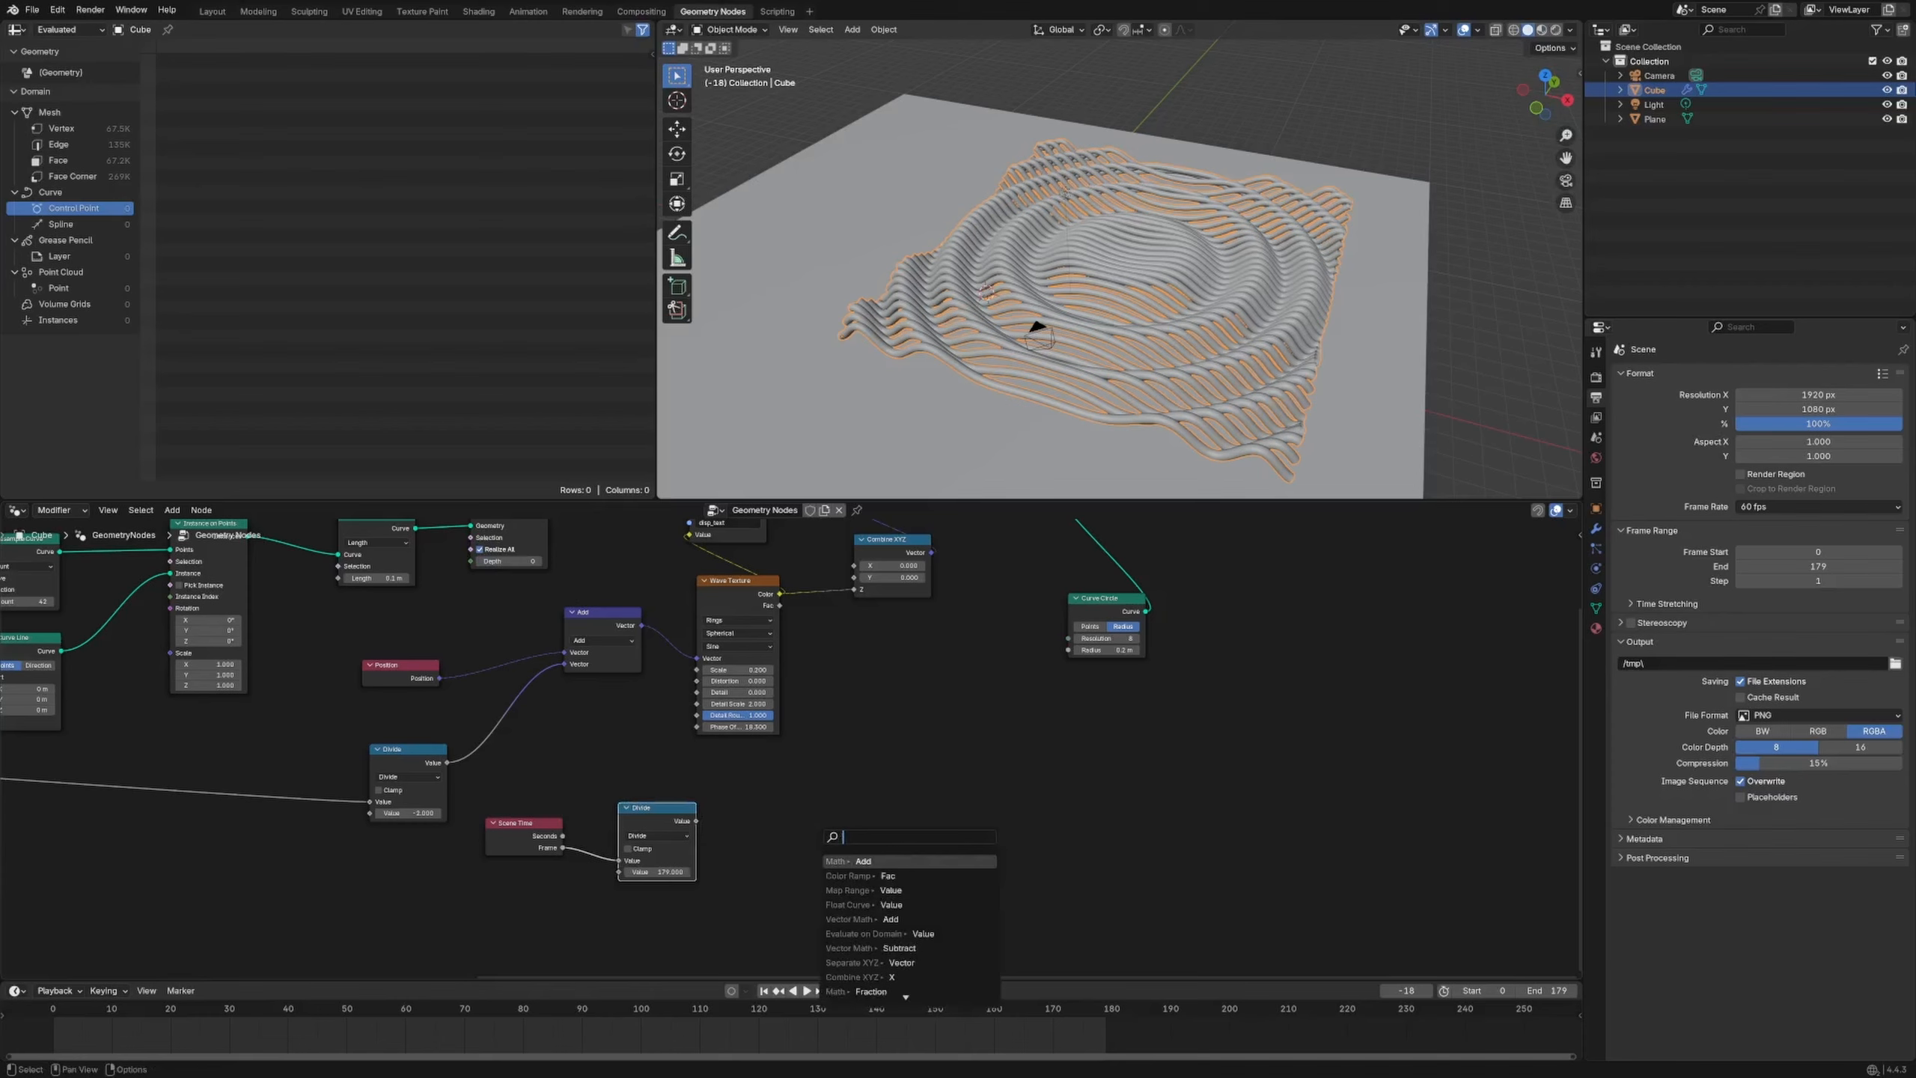
type(" cur")
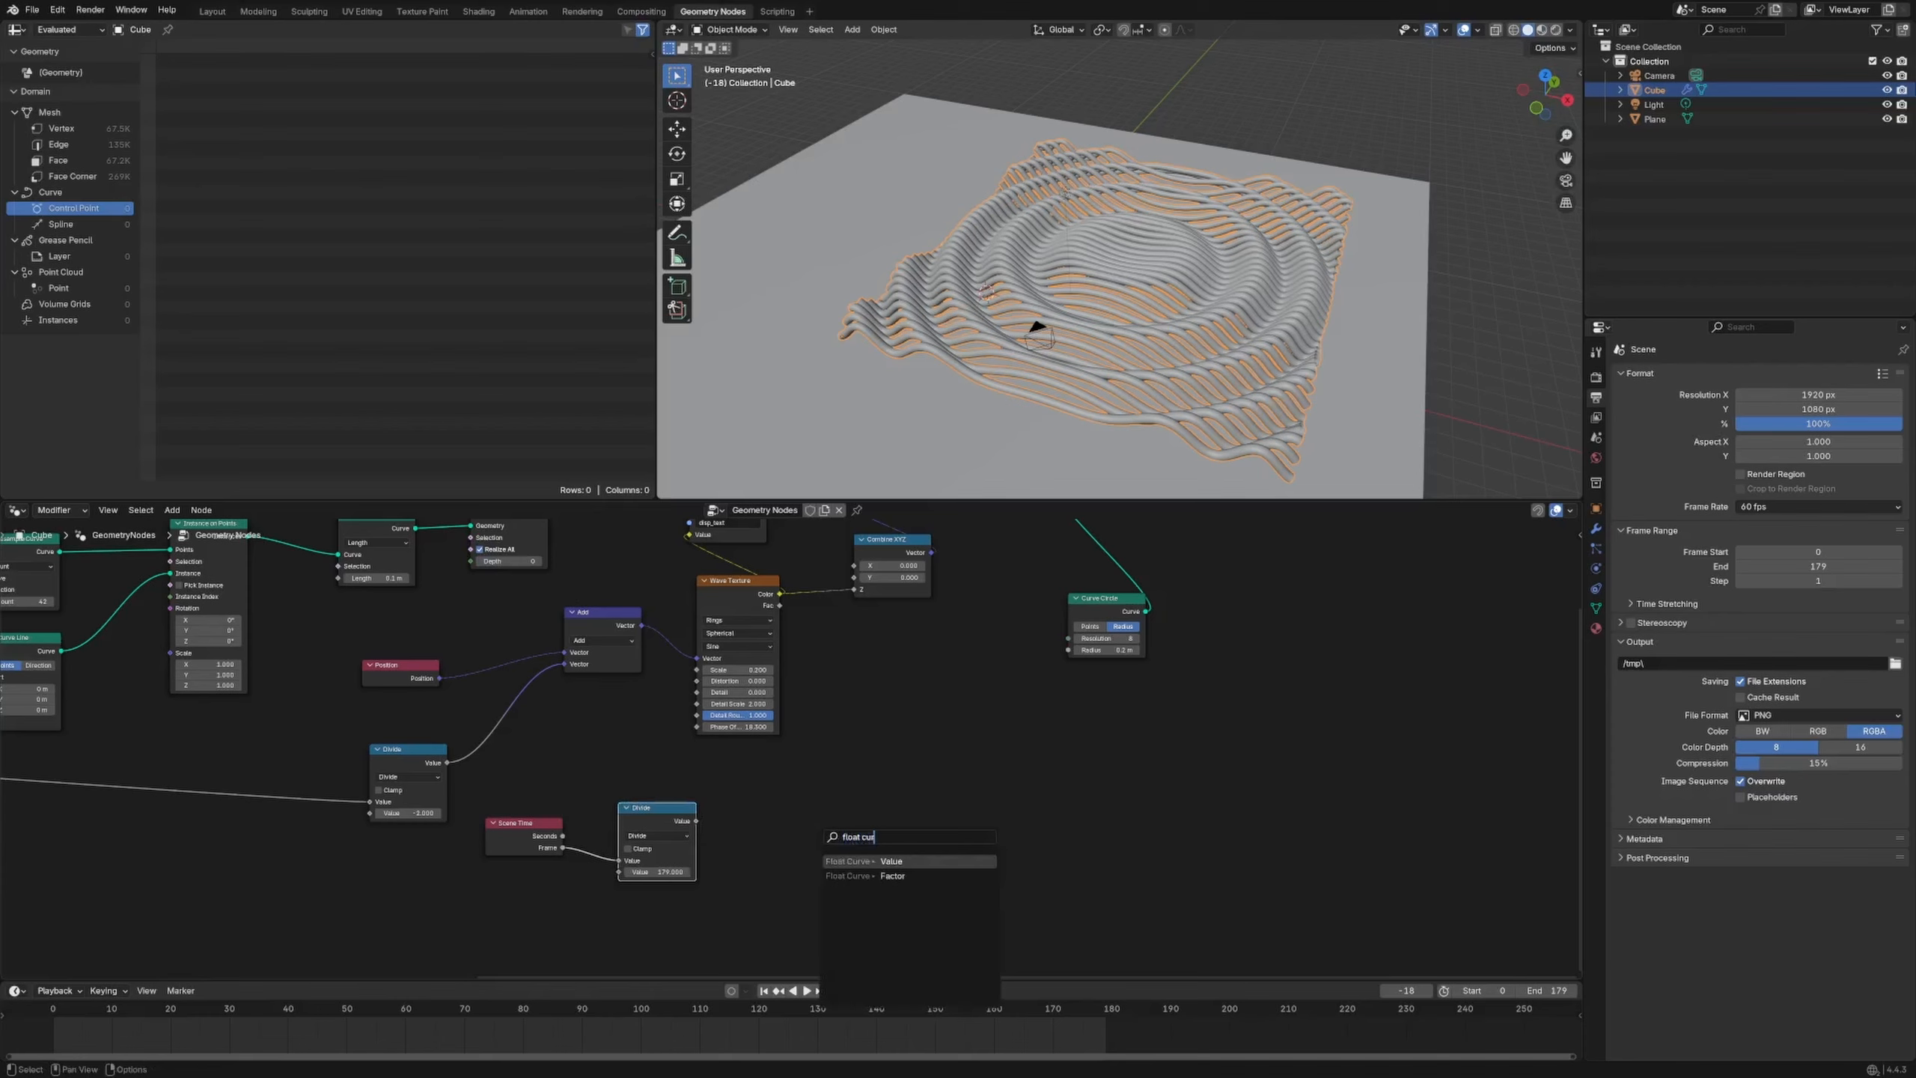
key("Return")
left_click(748, 808)
middle_click_drag(747, 808, 538, 771)
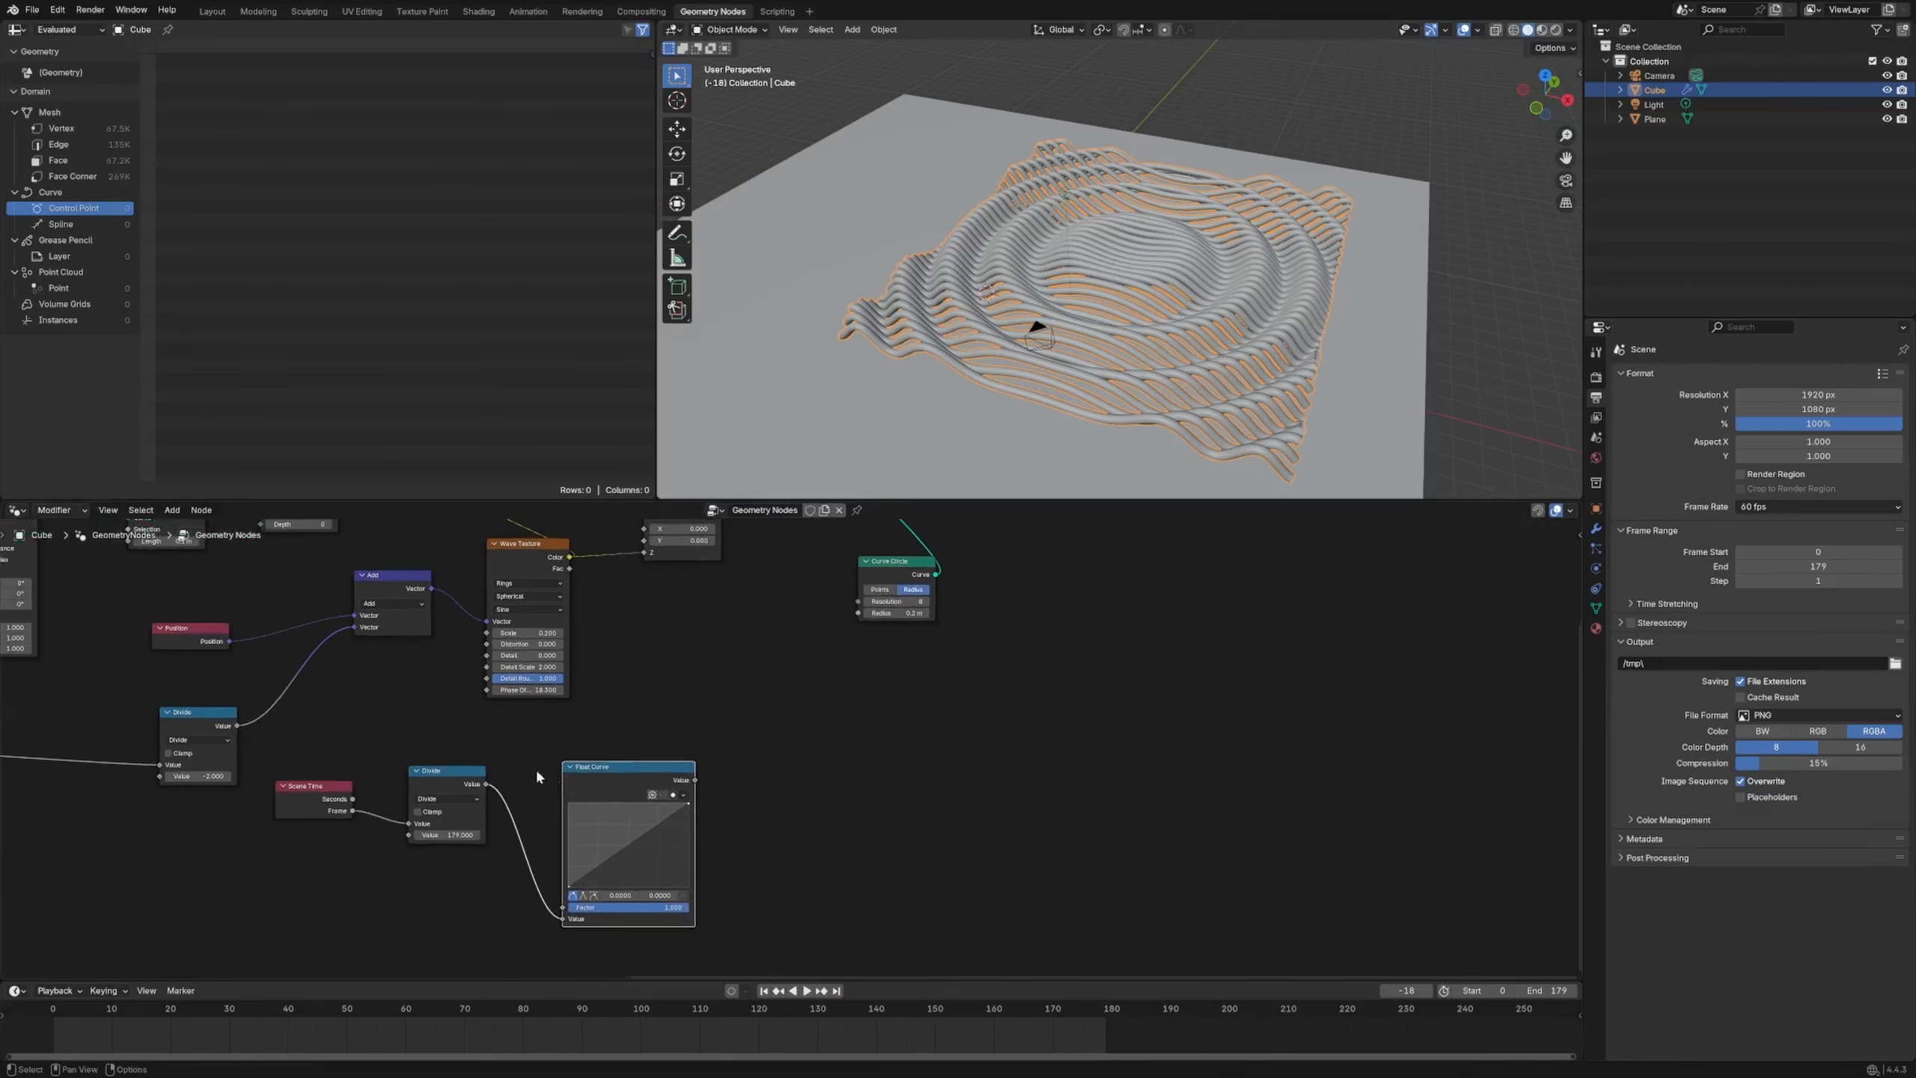
Multiply the Float Curve output by pi and drive the Wave Texture Phase Offset with it
left_click_drag(694, 781, 982, 857)
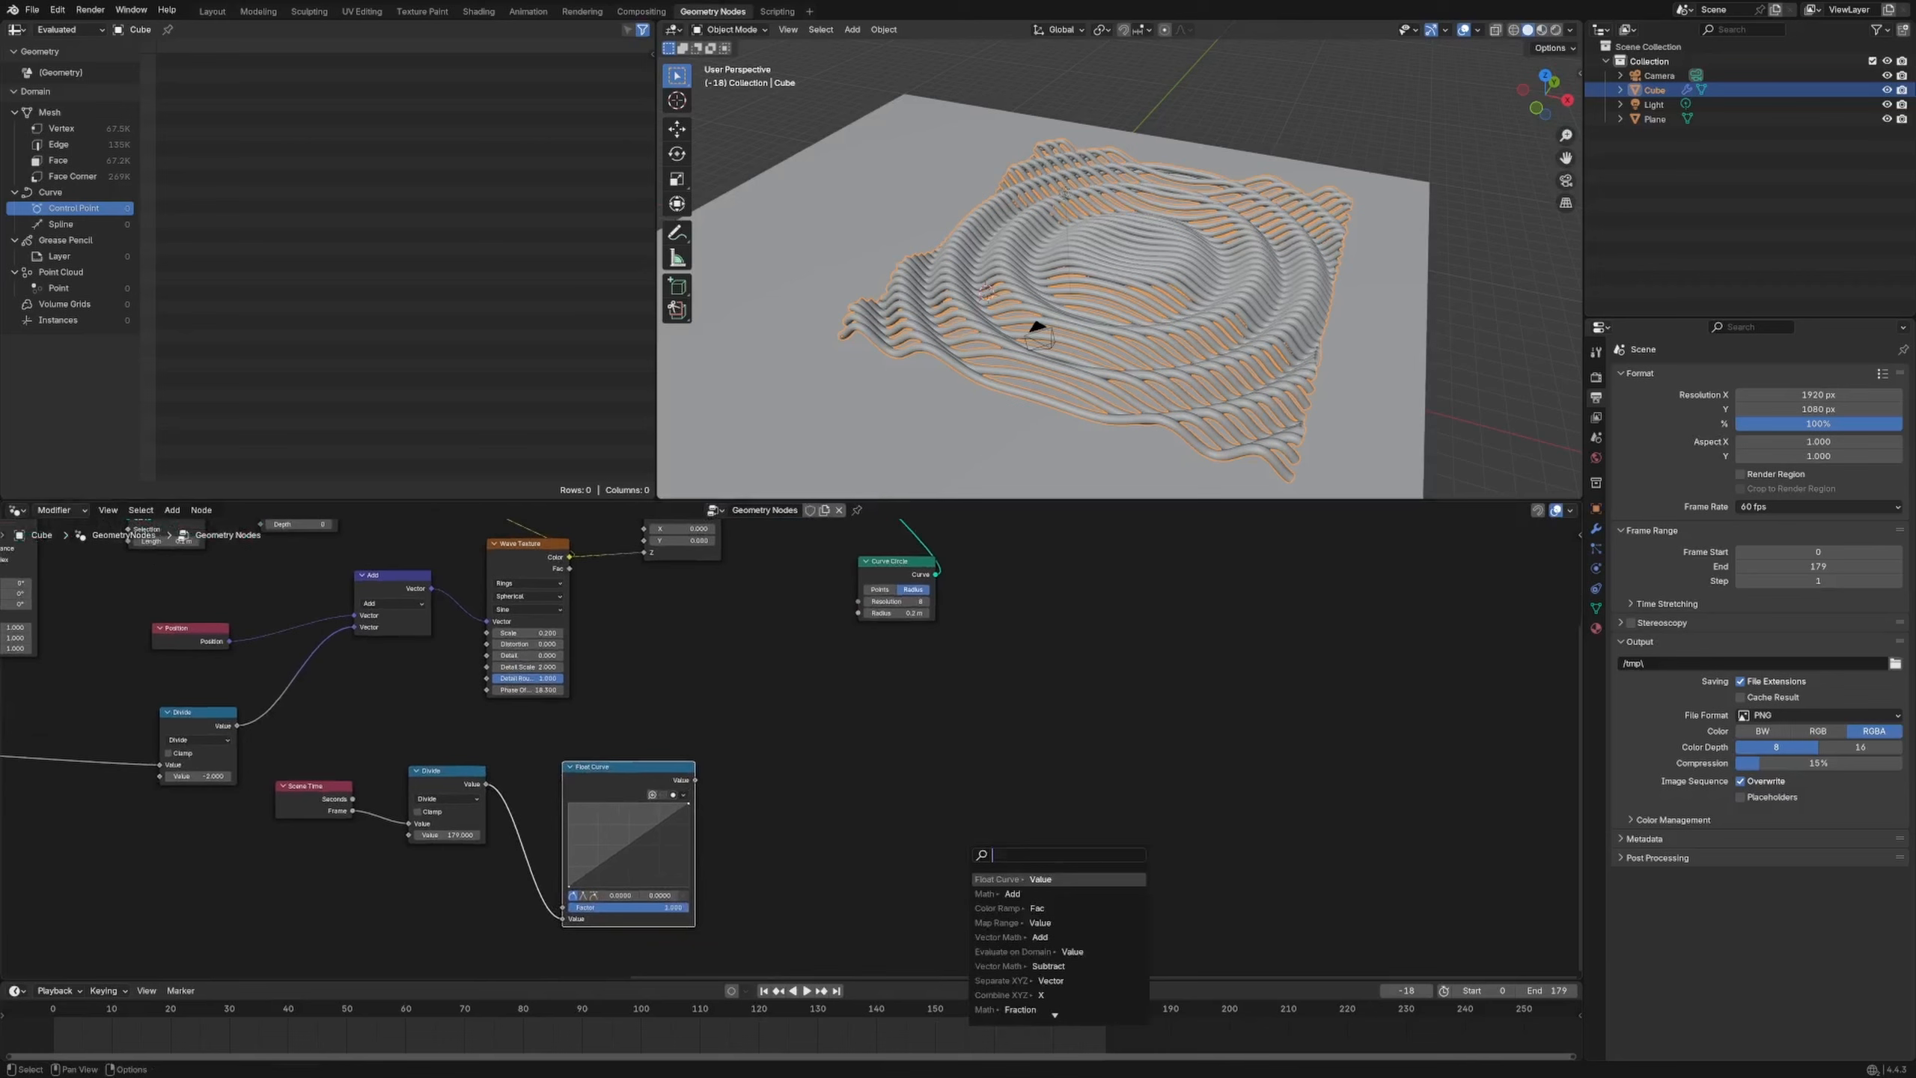
left_click(1012, 894)
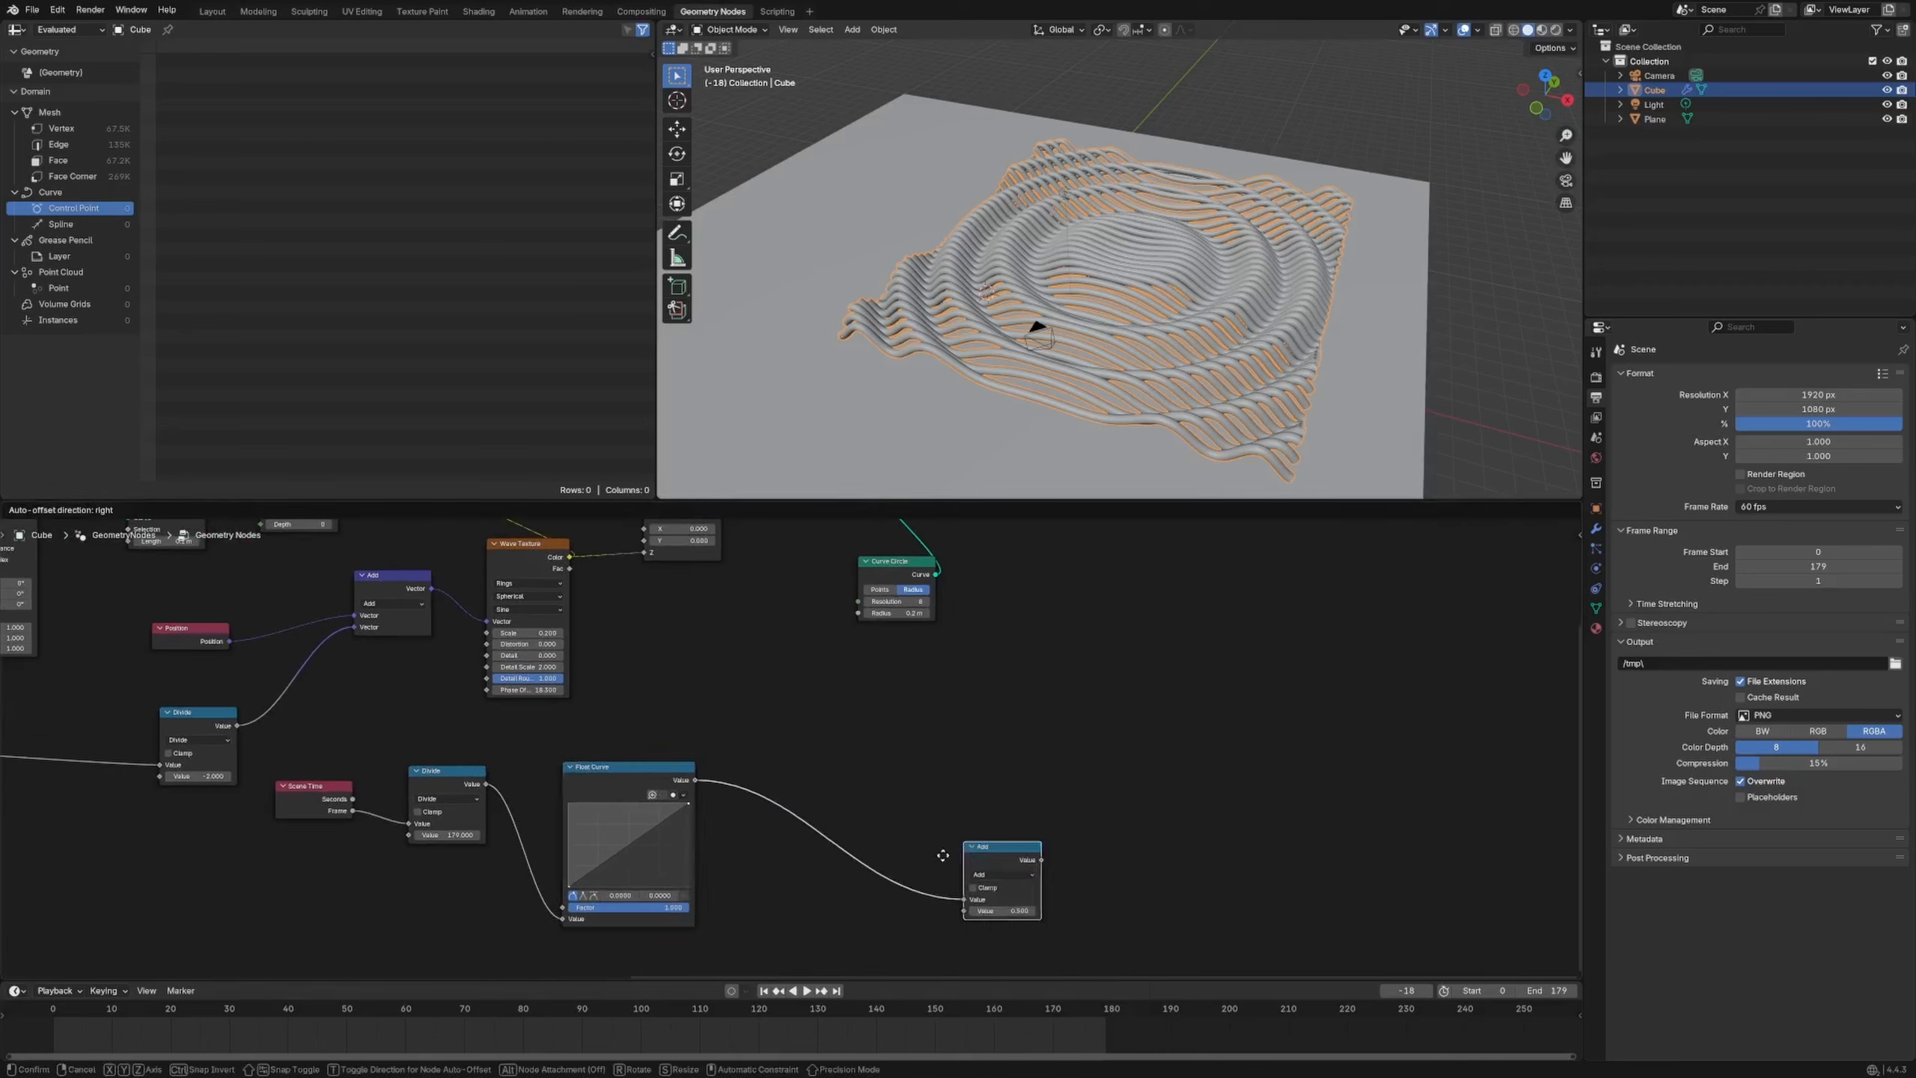
left_click(908, 816)
left_click(897, 801)
left_click(886, 830)
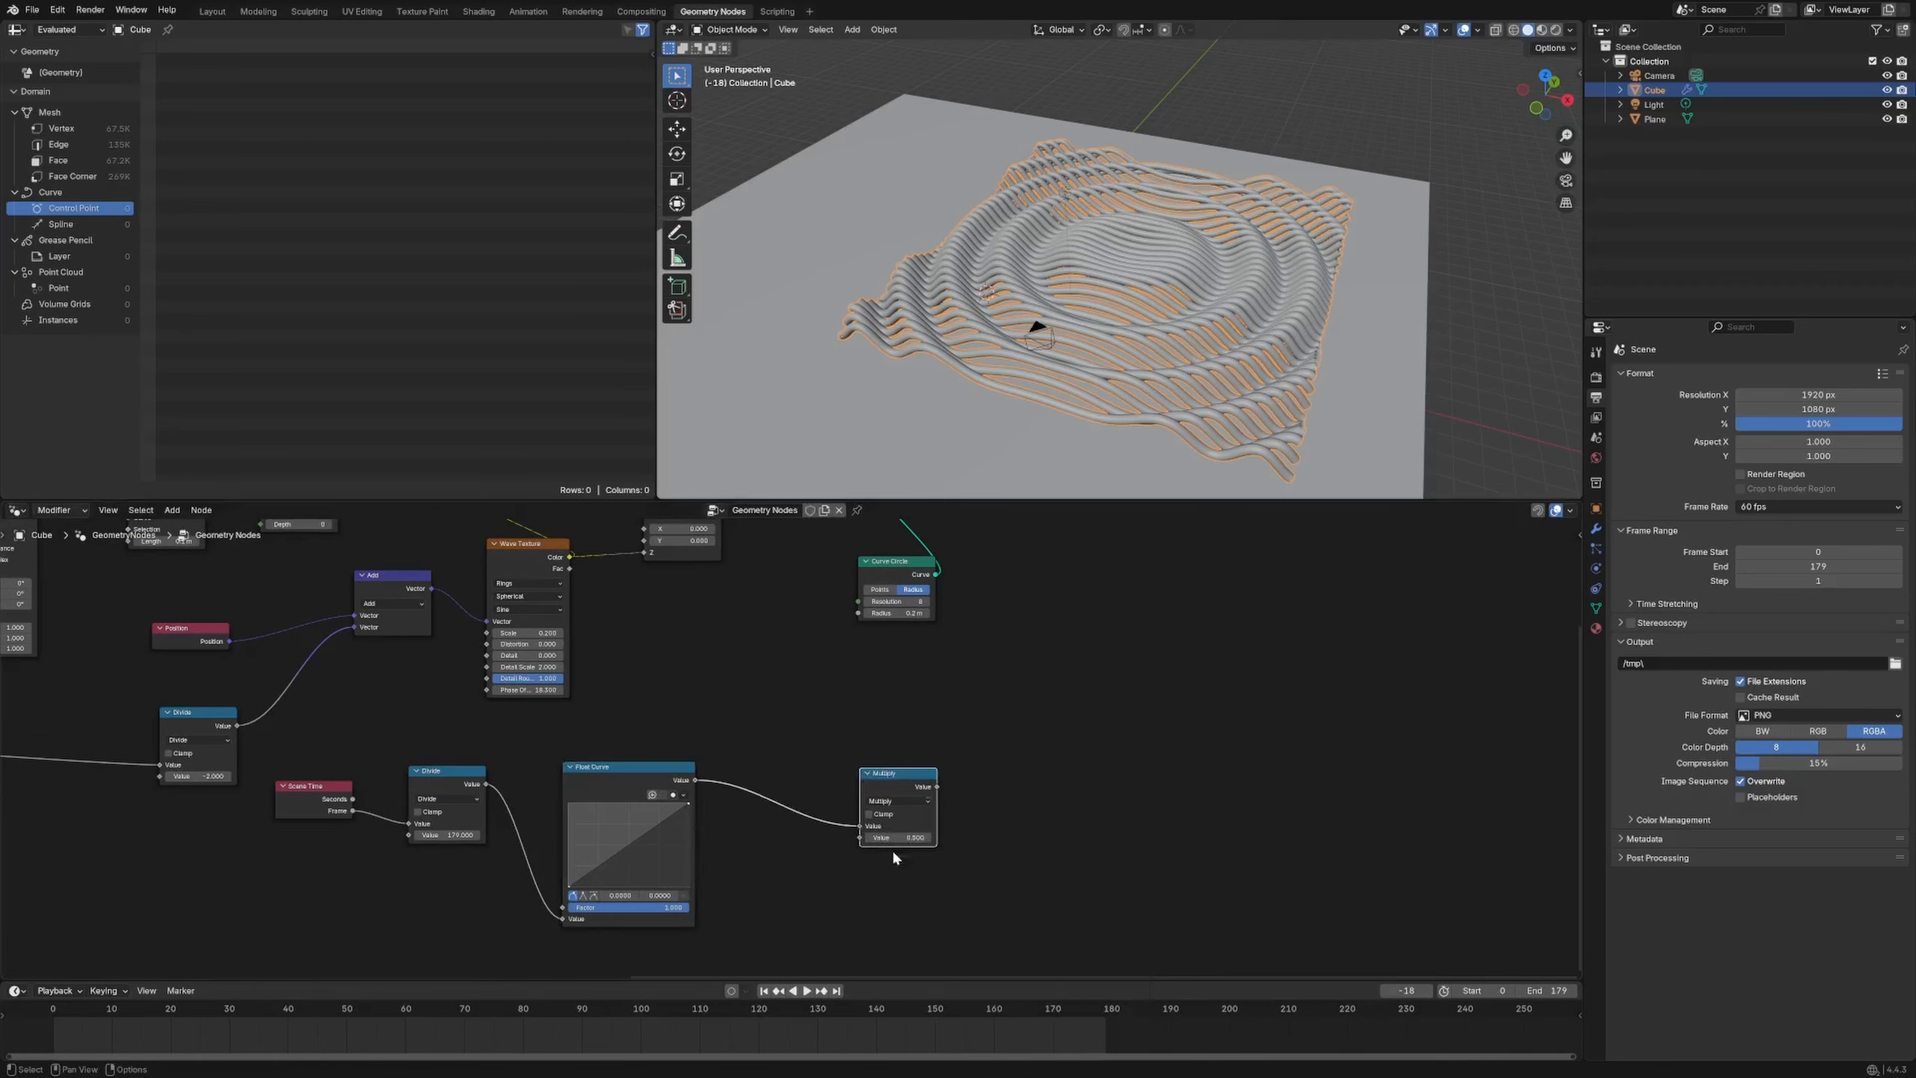
left_click(897, 836)
type("pi")
key("Return")
left_click_drag(937, 787, 486, 690)
Preview the animation, then change the multiplier from pi to tau
key("space")
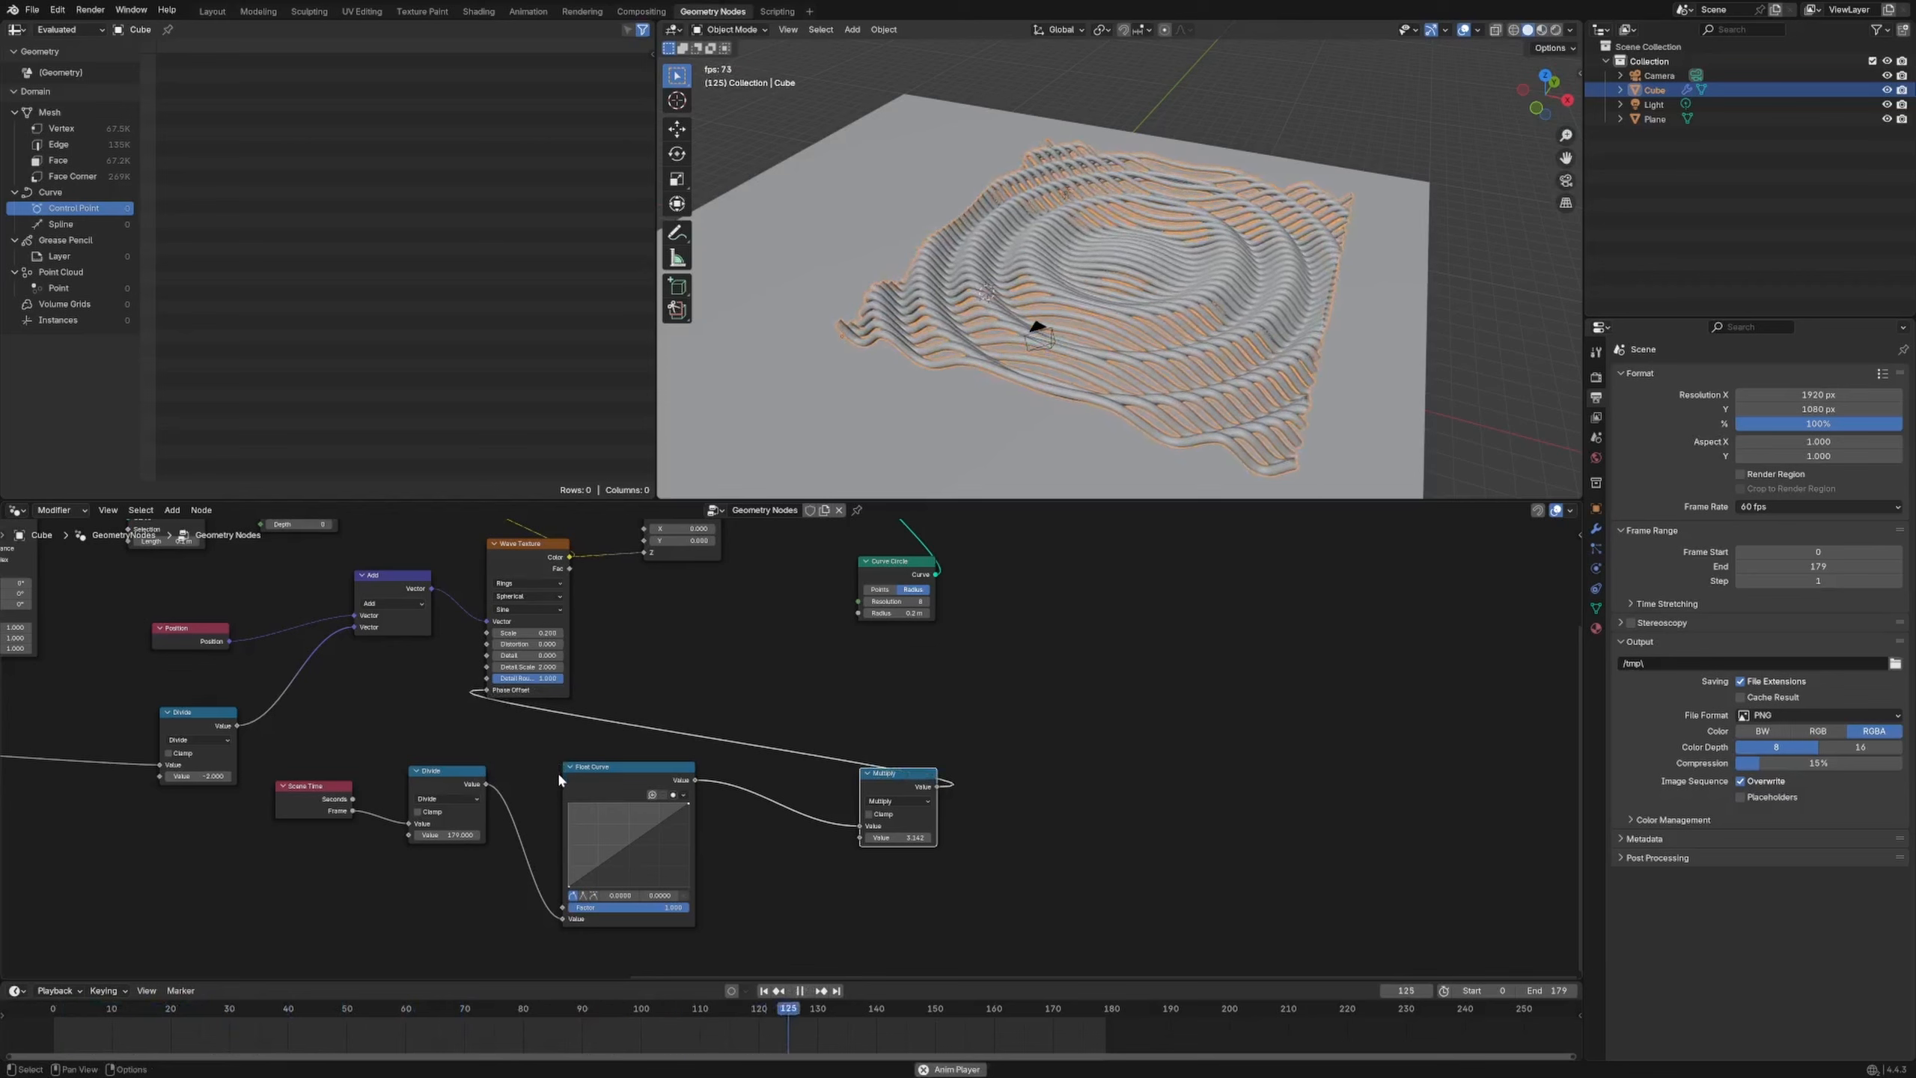
key("space")
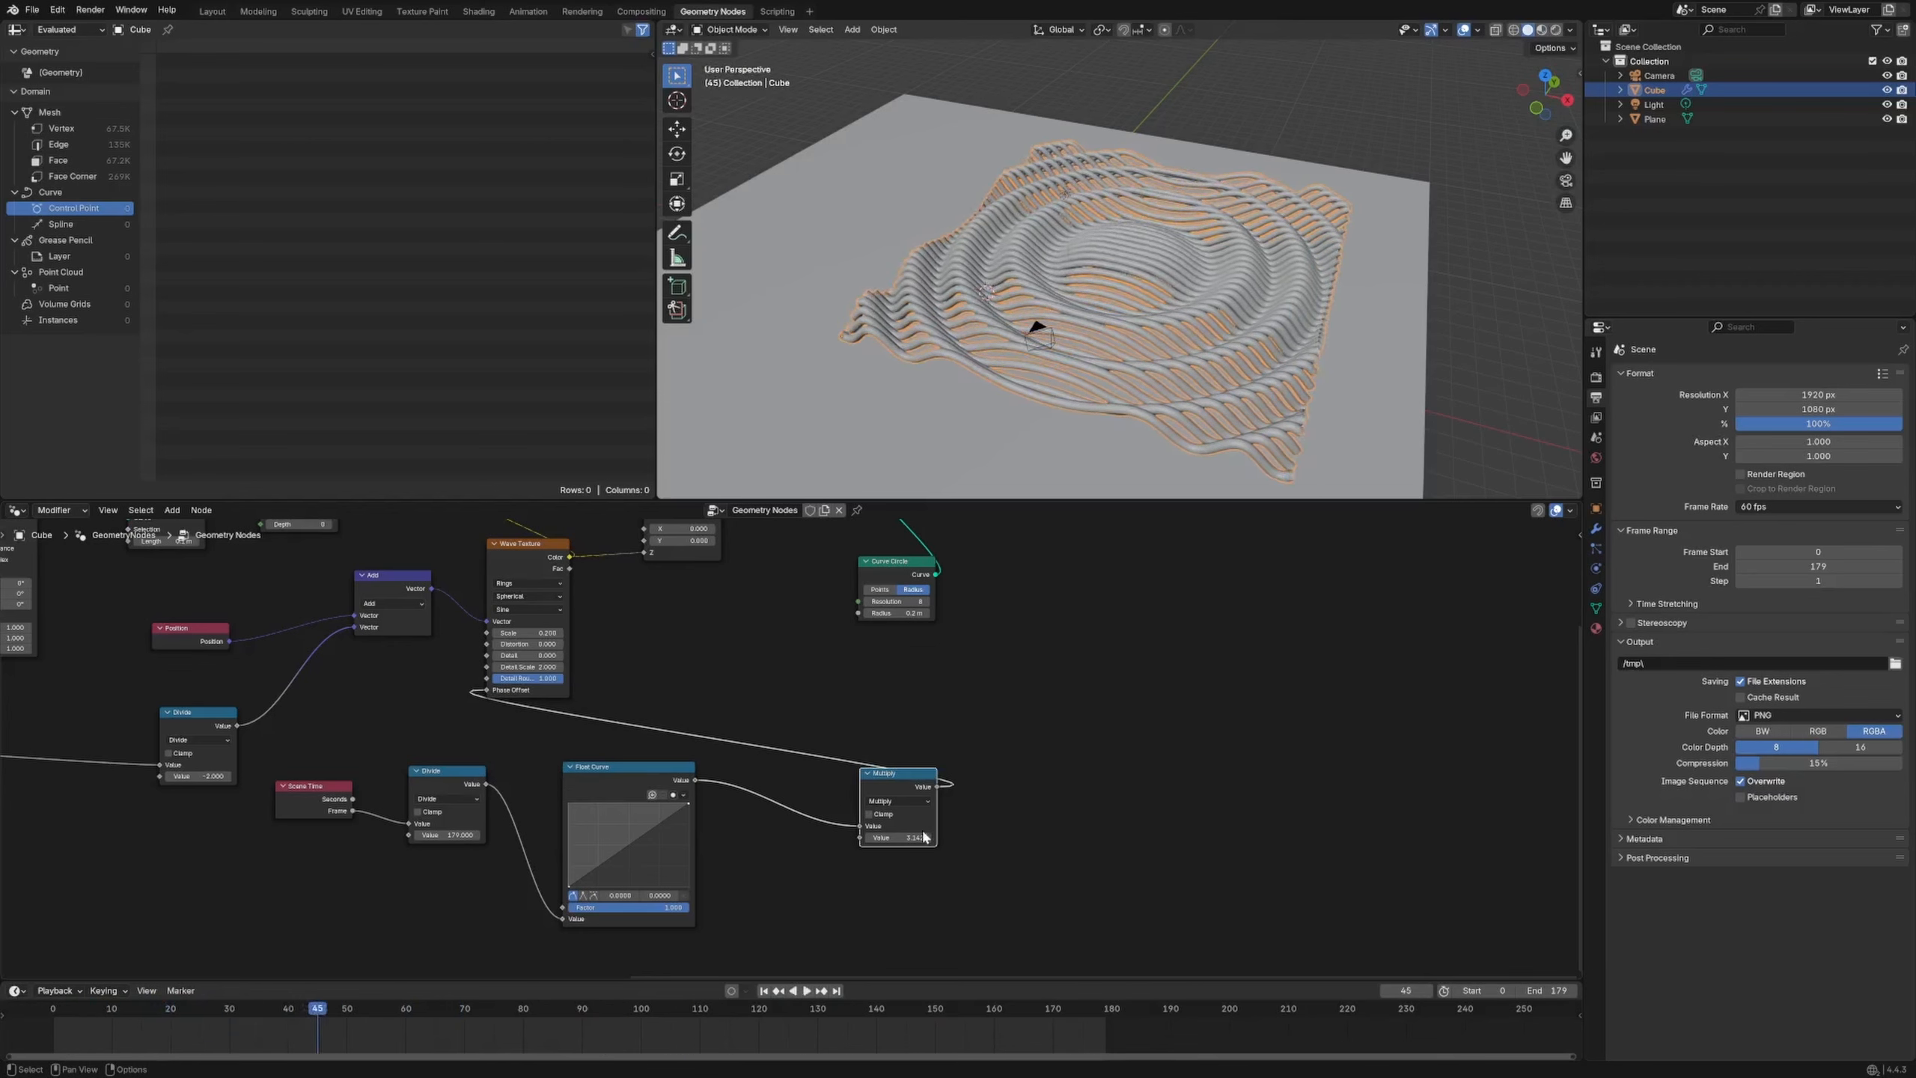
left_click(897, 836)
type("tau")
key("Return")
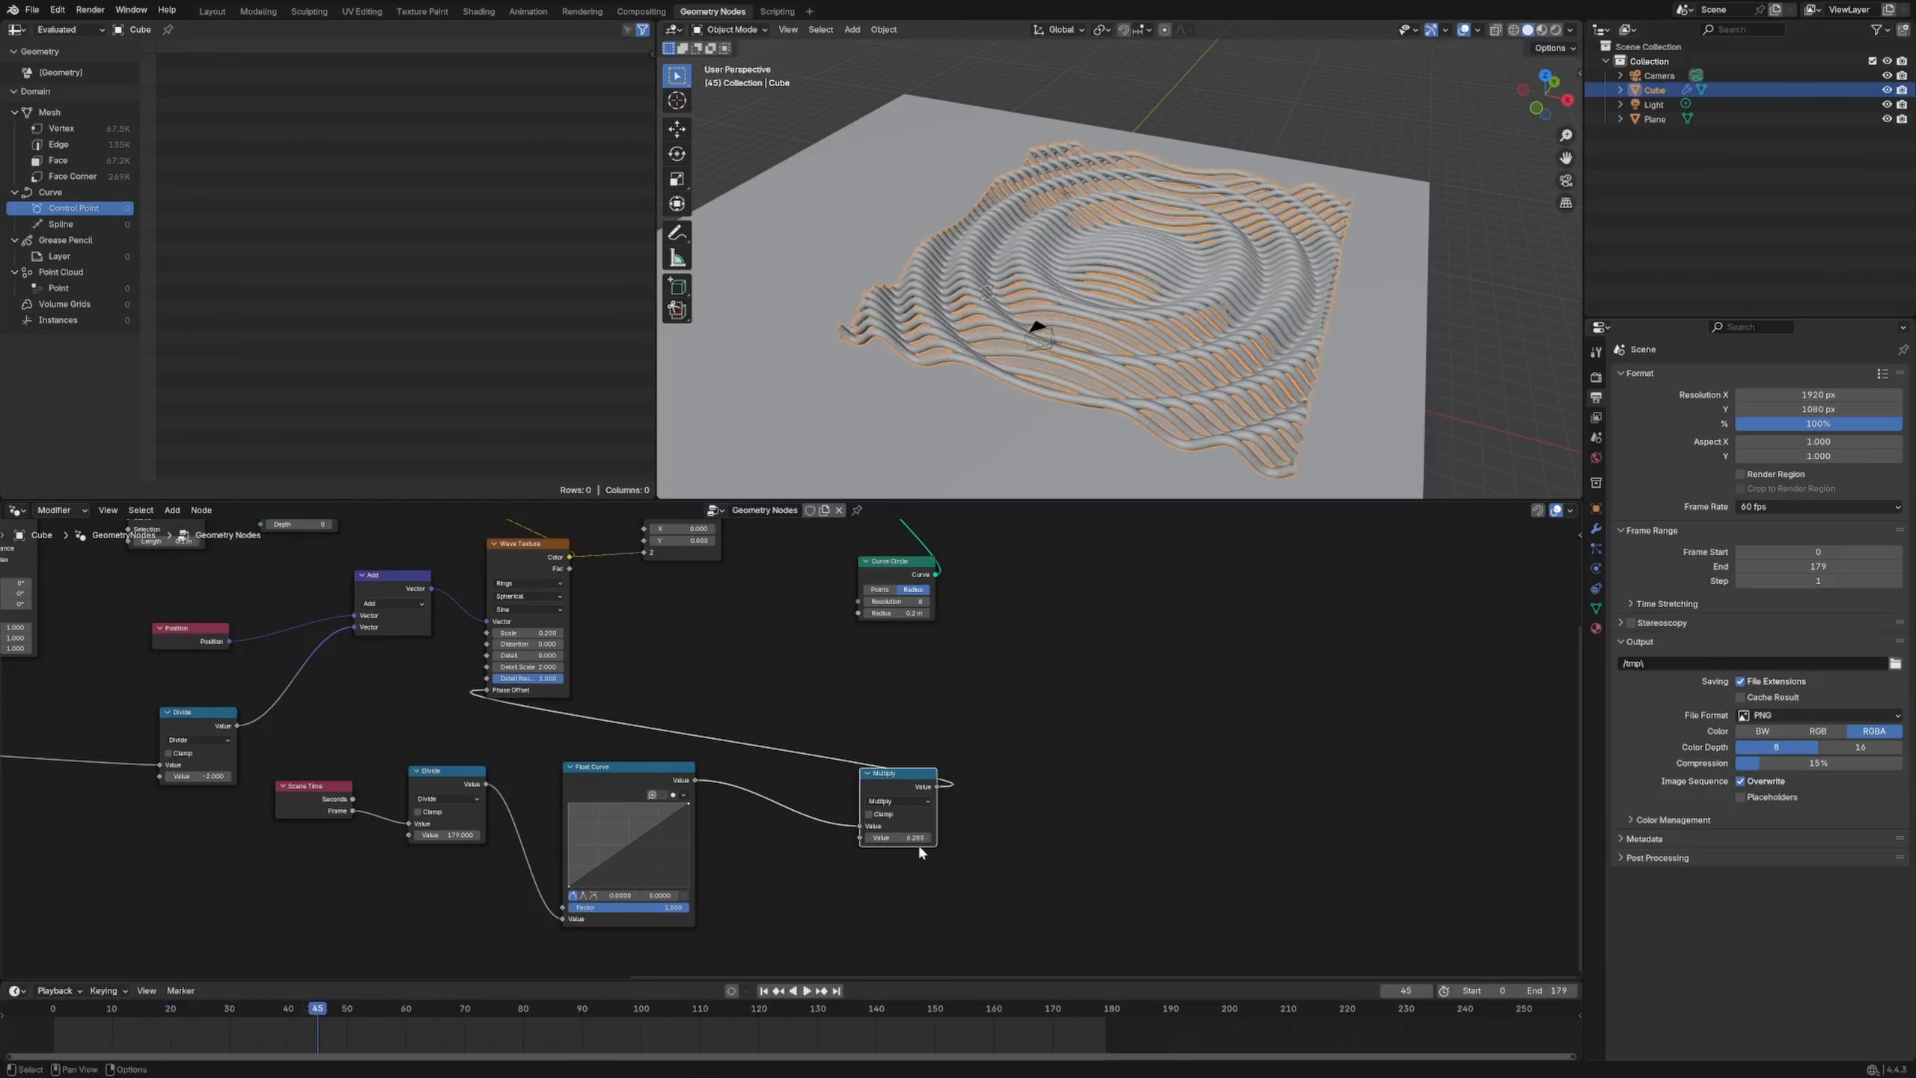
Rearrange the Scene Time, Divide, Float Curve, Multiply and Wave Texture nodes, then play the animation
left_click_drag(455, 771, 491, 787)
left_click_drag(322, 787, 272, 888)
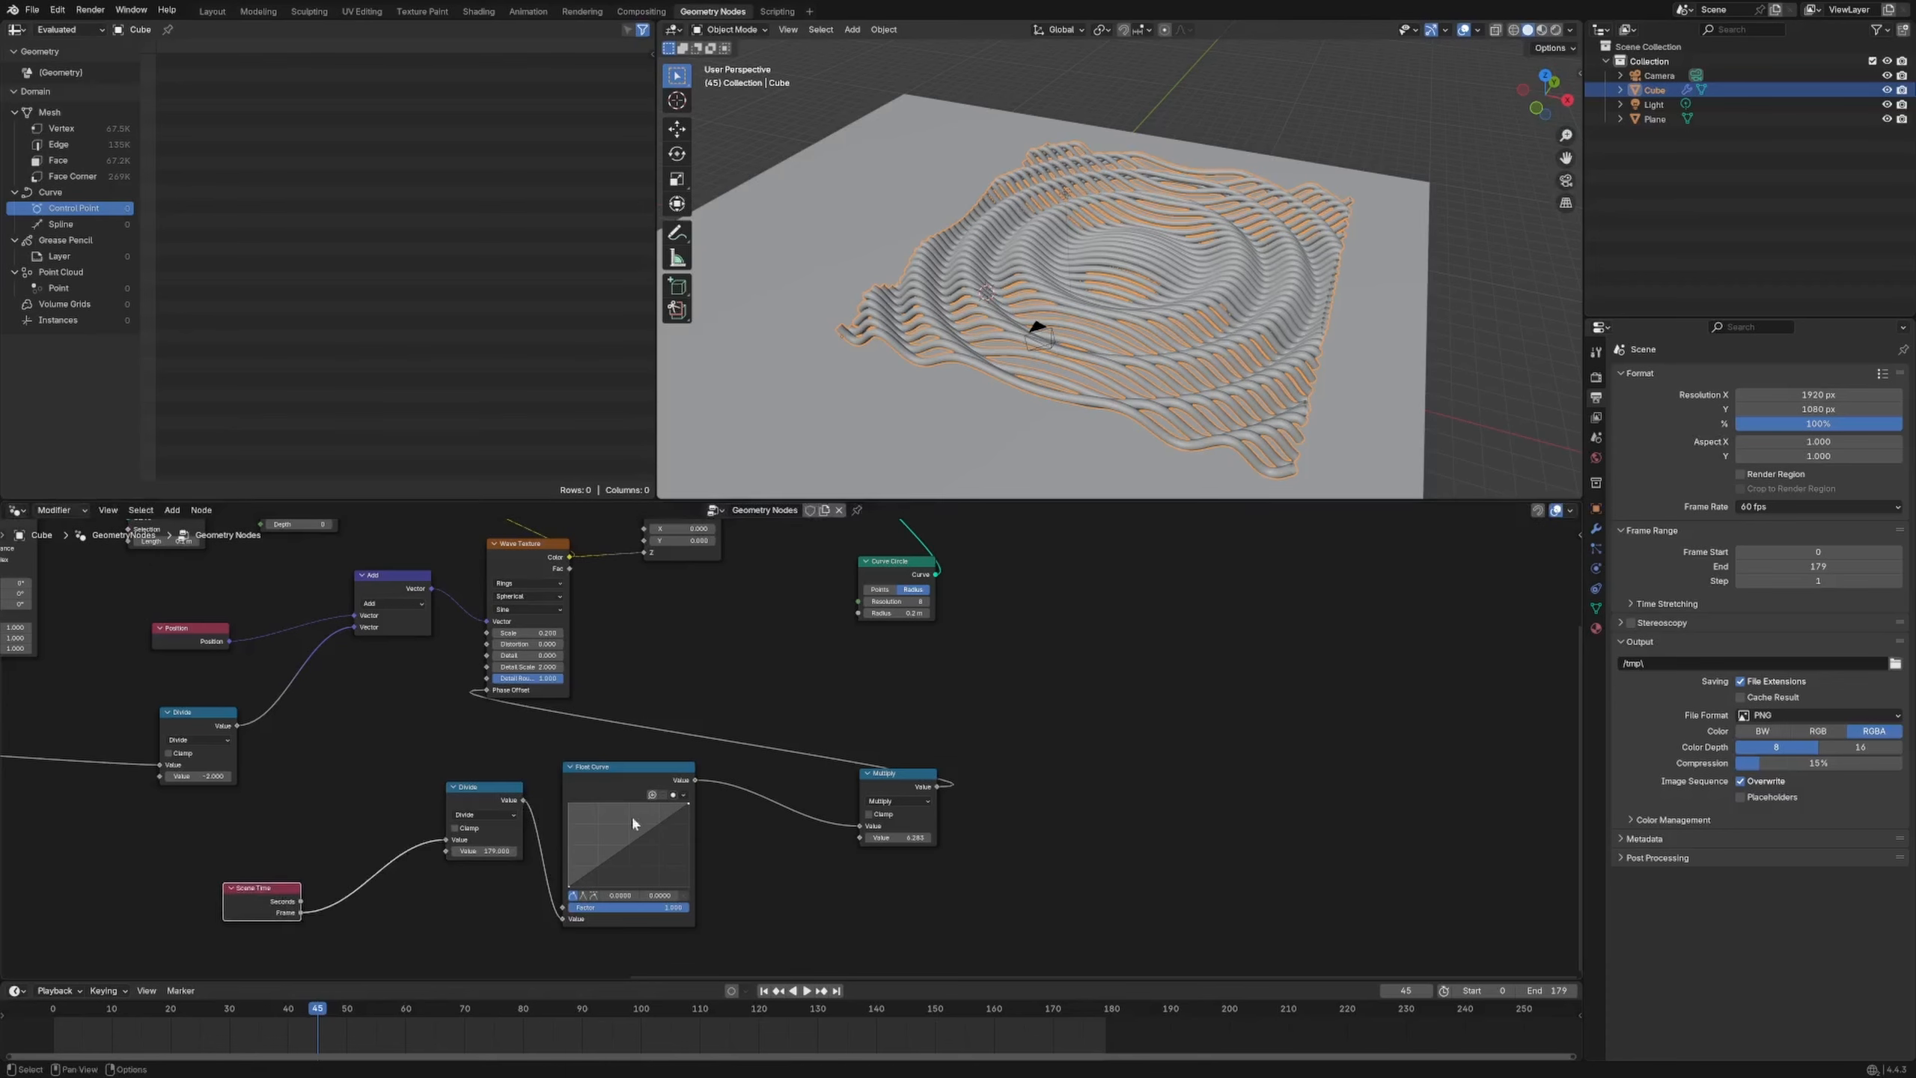
left_click_drag(563, 770, 597, 804)
left_click_drag(484, 786, 454, 850)
left_click_drag(649, 802, 596, 788)
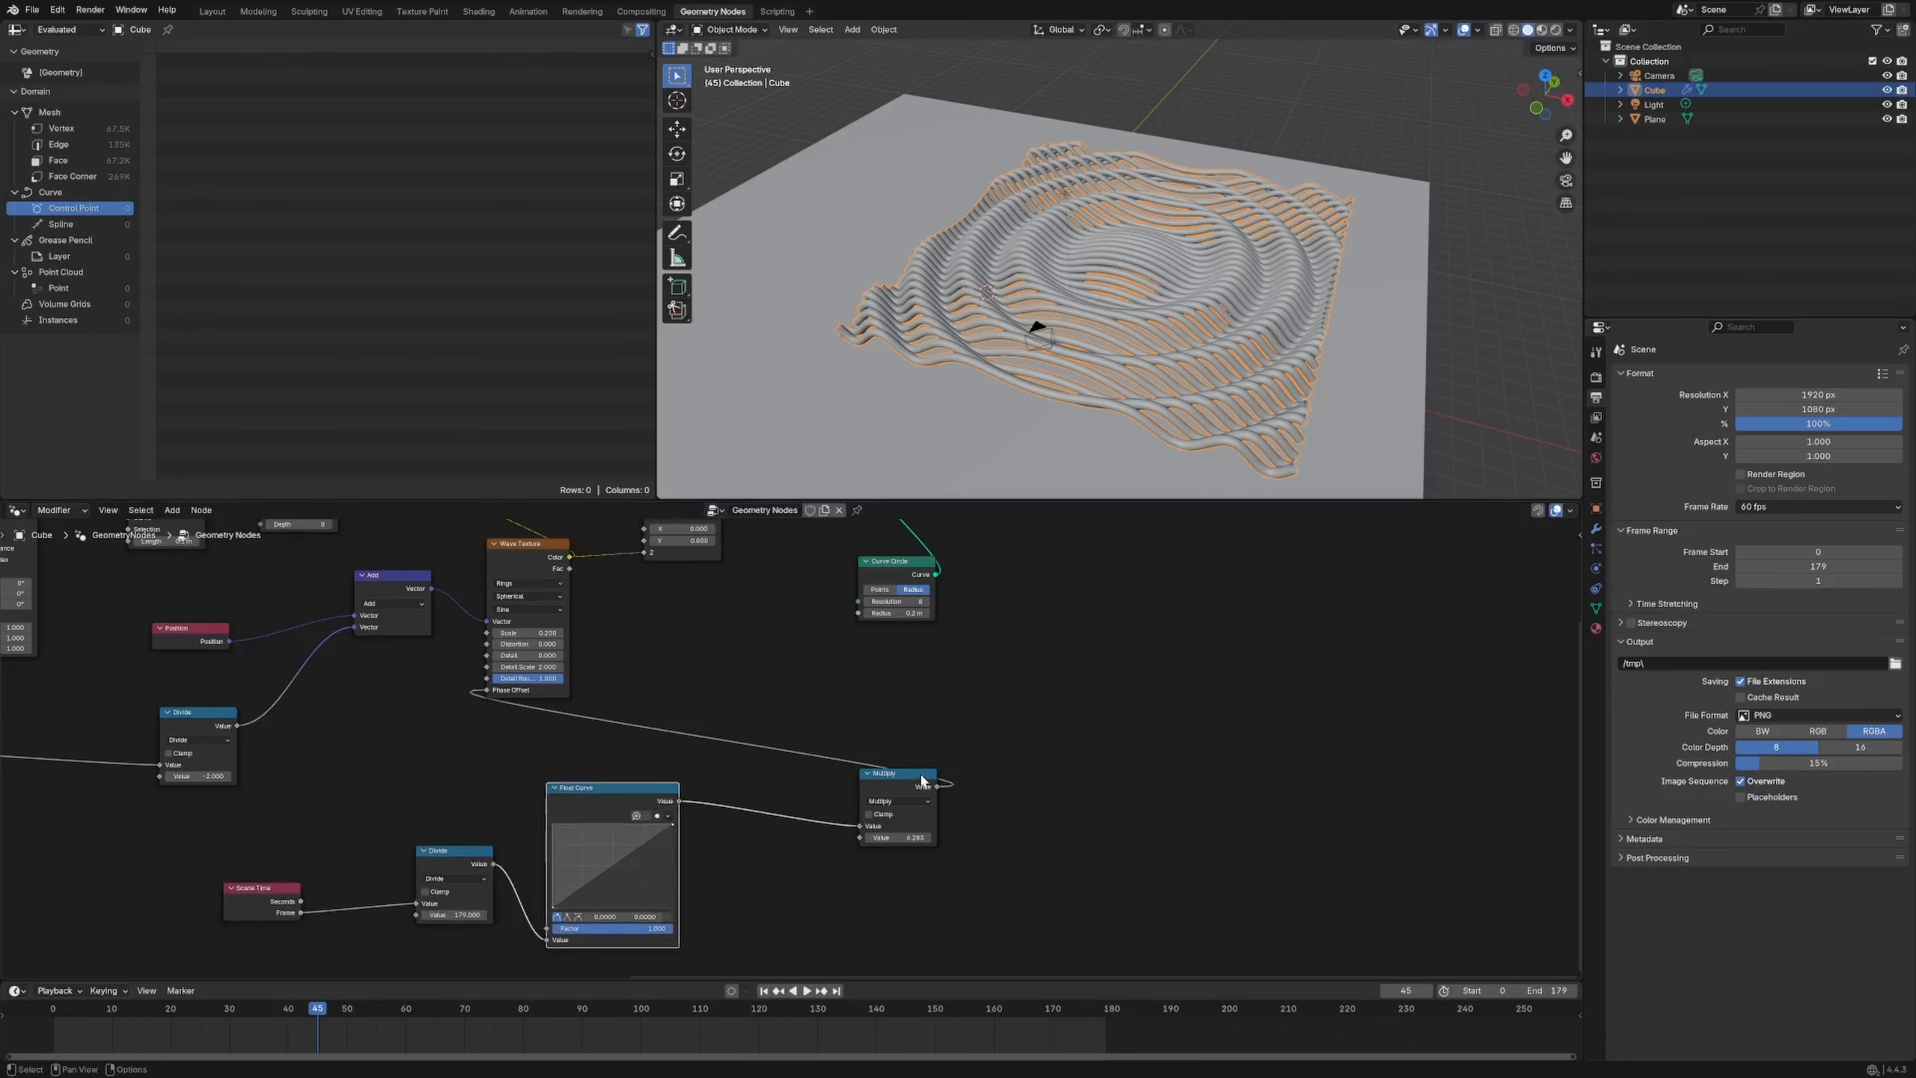
left_click_drag(898, 773, 723, 730)
middle_click_drag(685, 690, 679, 804)
left_click_drag(532, 660, 602, 662)
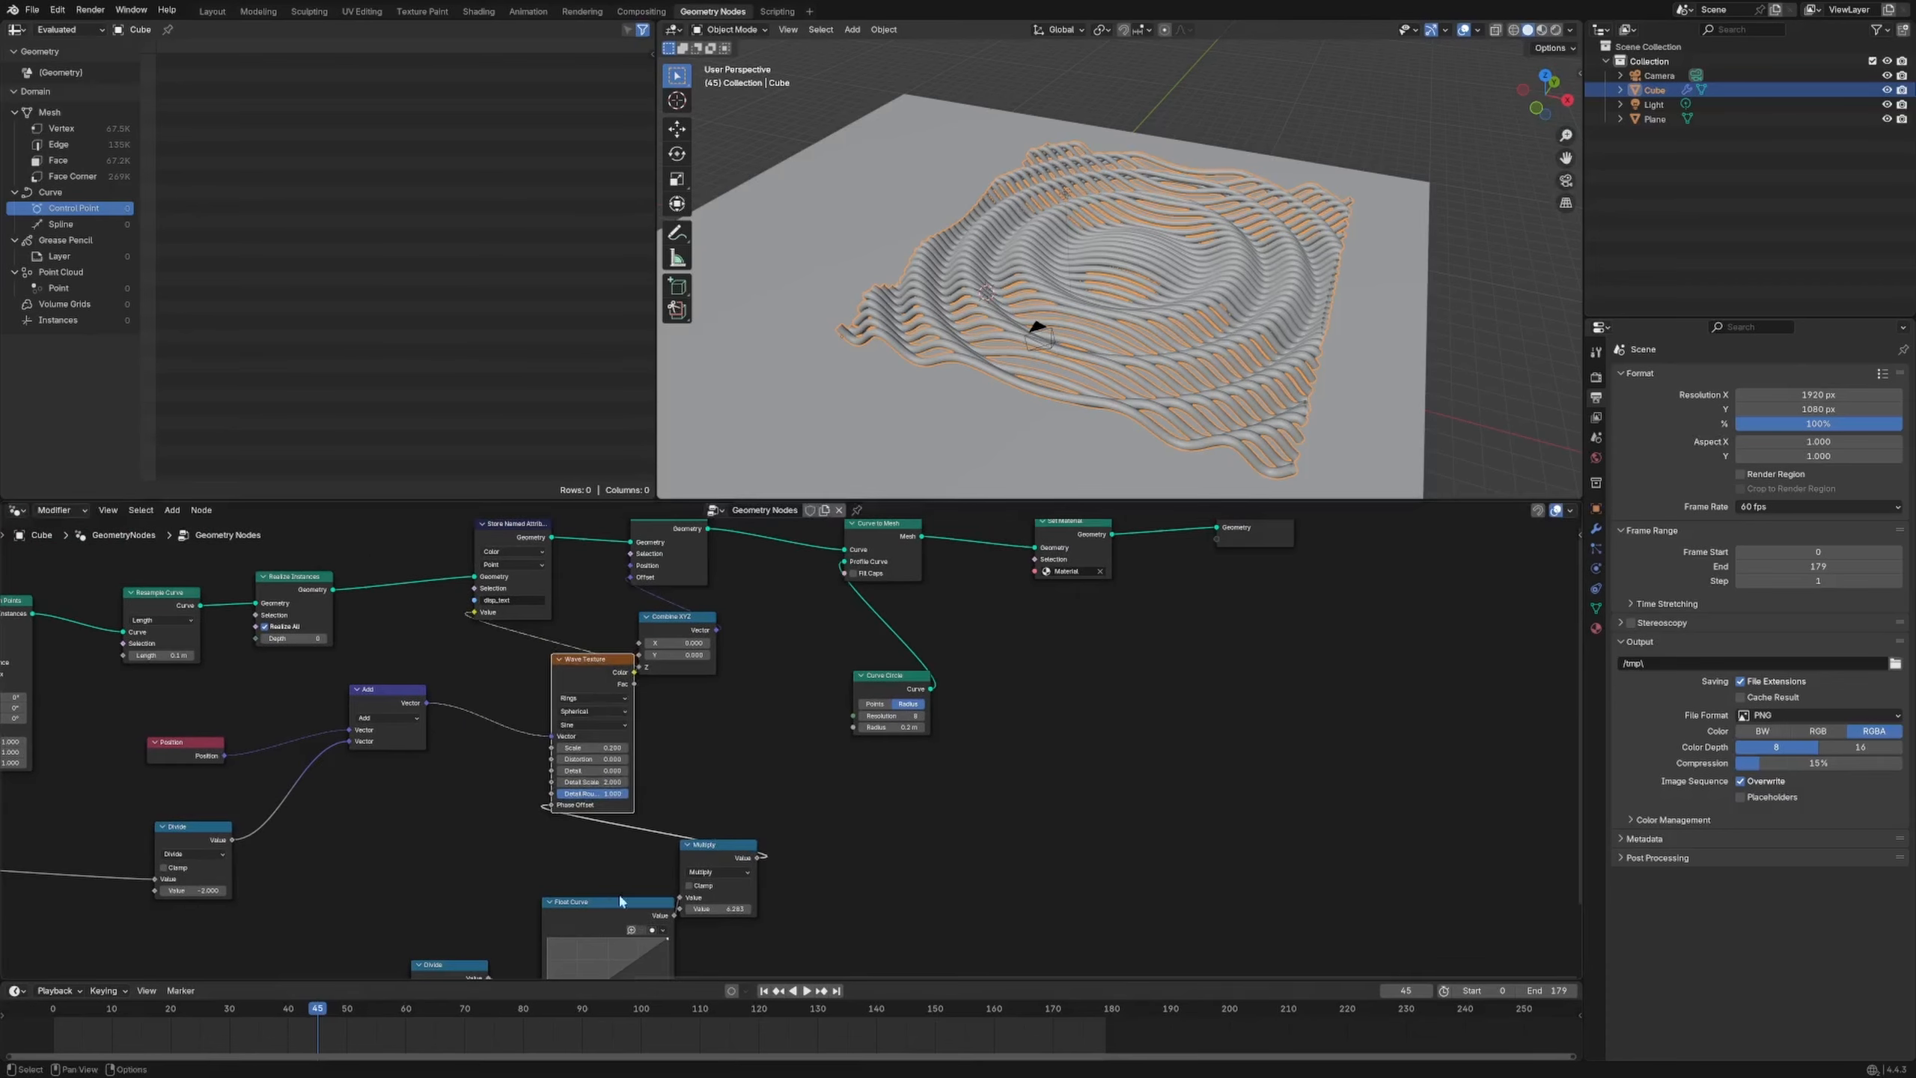
left_click_drag(618, 901, 613, 942)
left_click_drag(716, 870, 574, 866)
middle_click_drag(669, 862, 786, 717)
key("space")
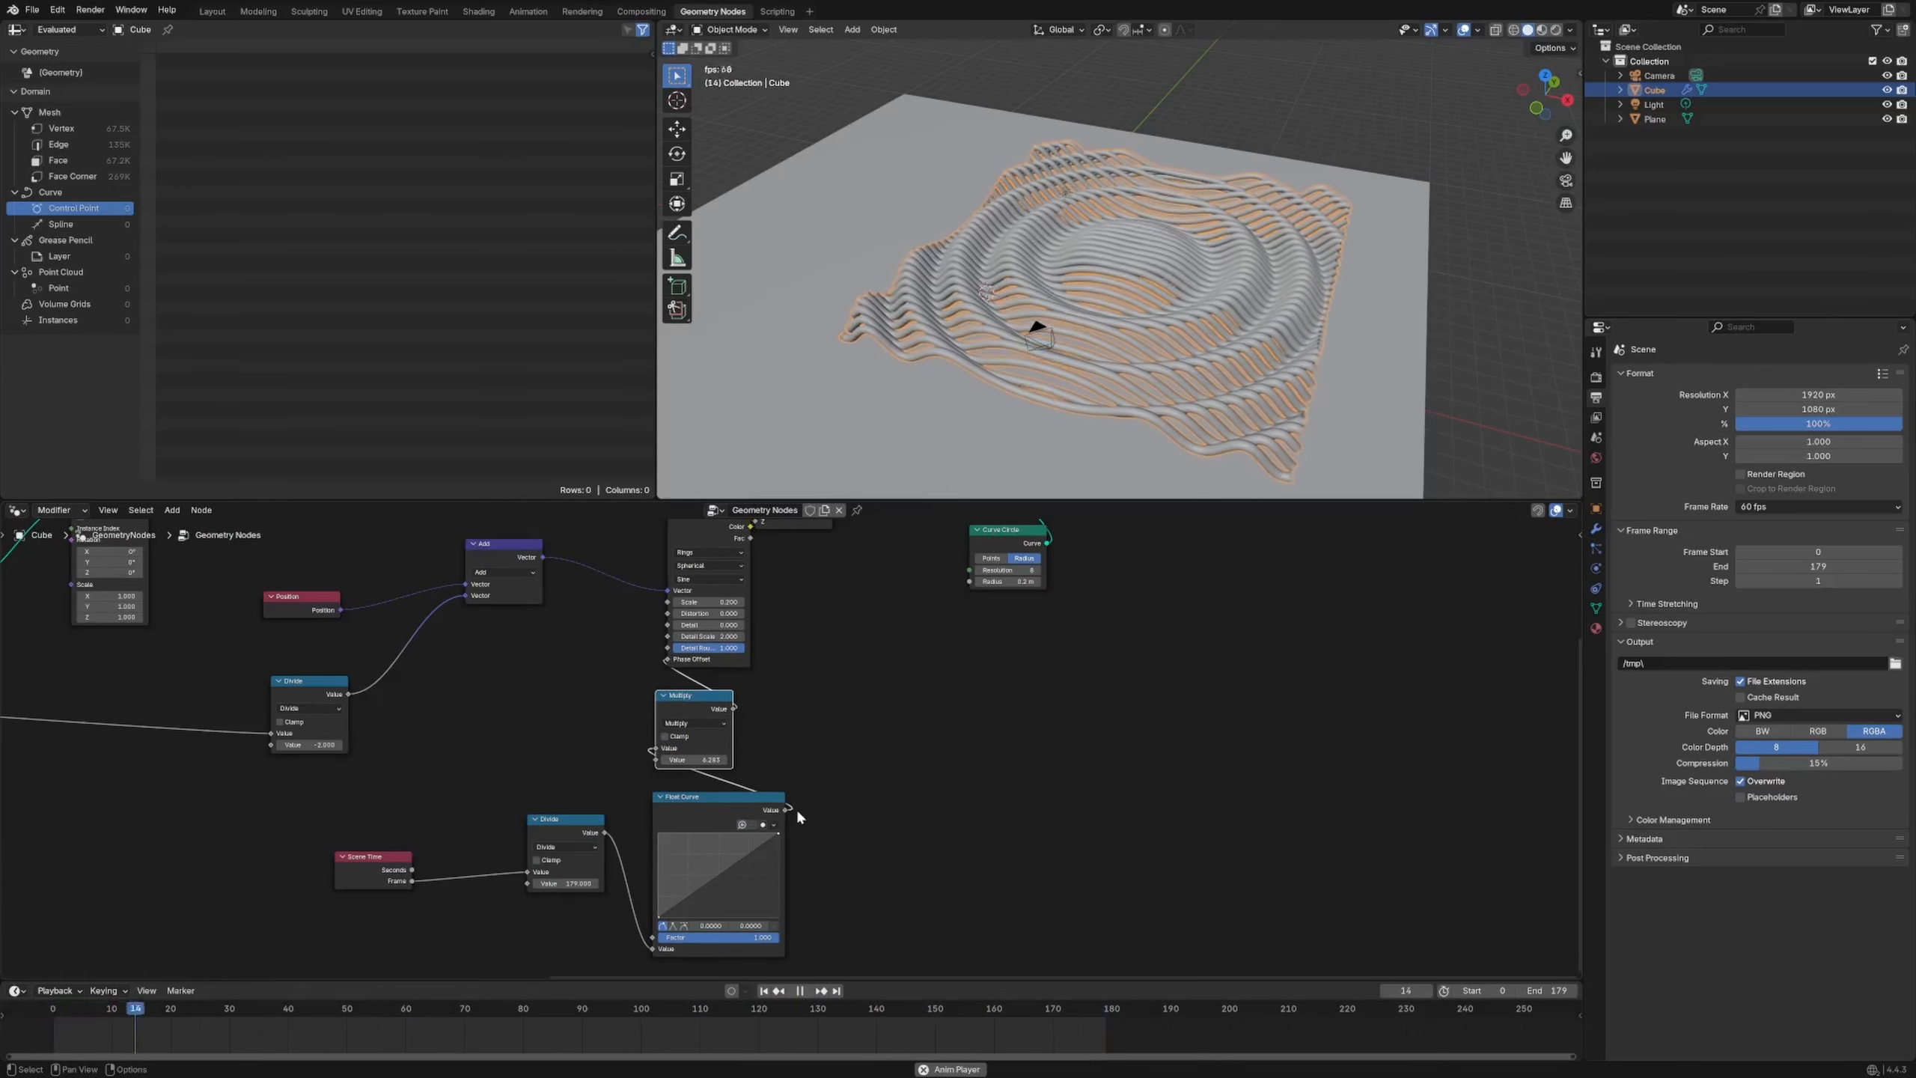
Zoom to the Float Curve node and drag its points into an S-curve with a flat middle
left_click_drag(725, 868, 699, 860)
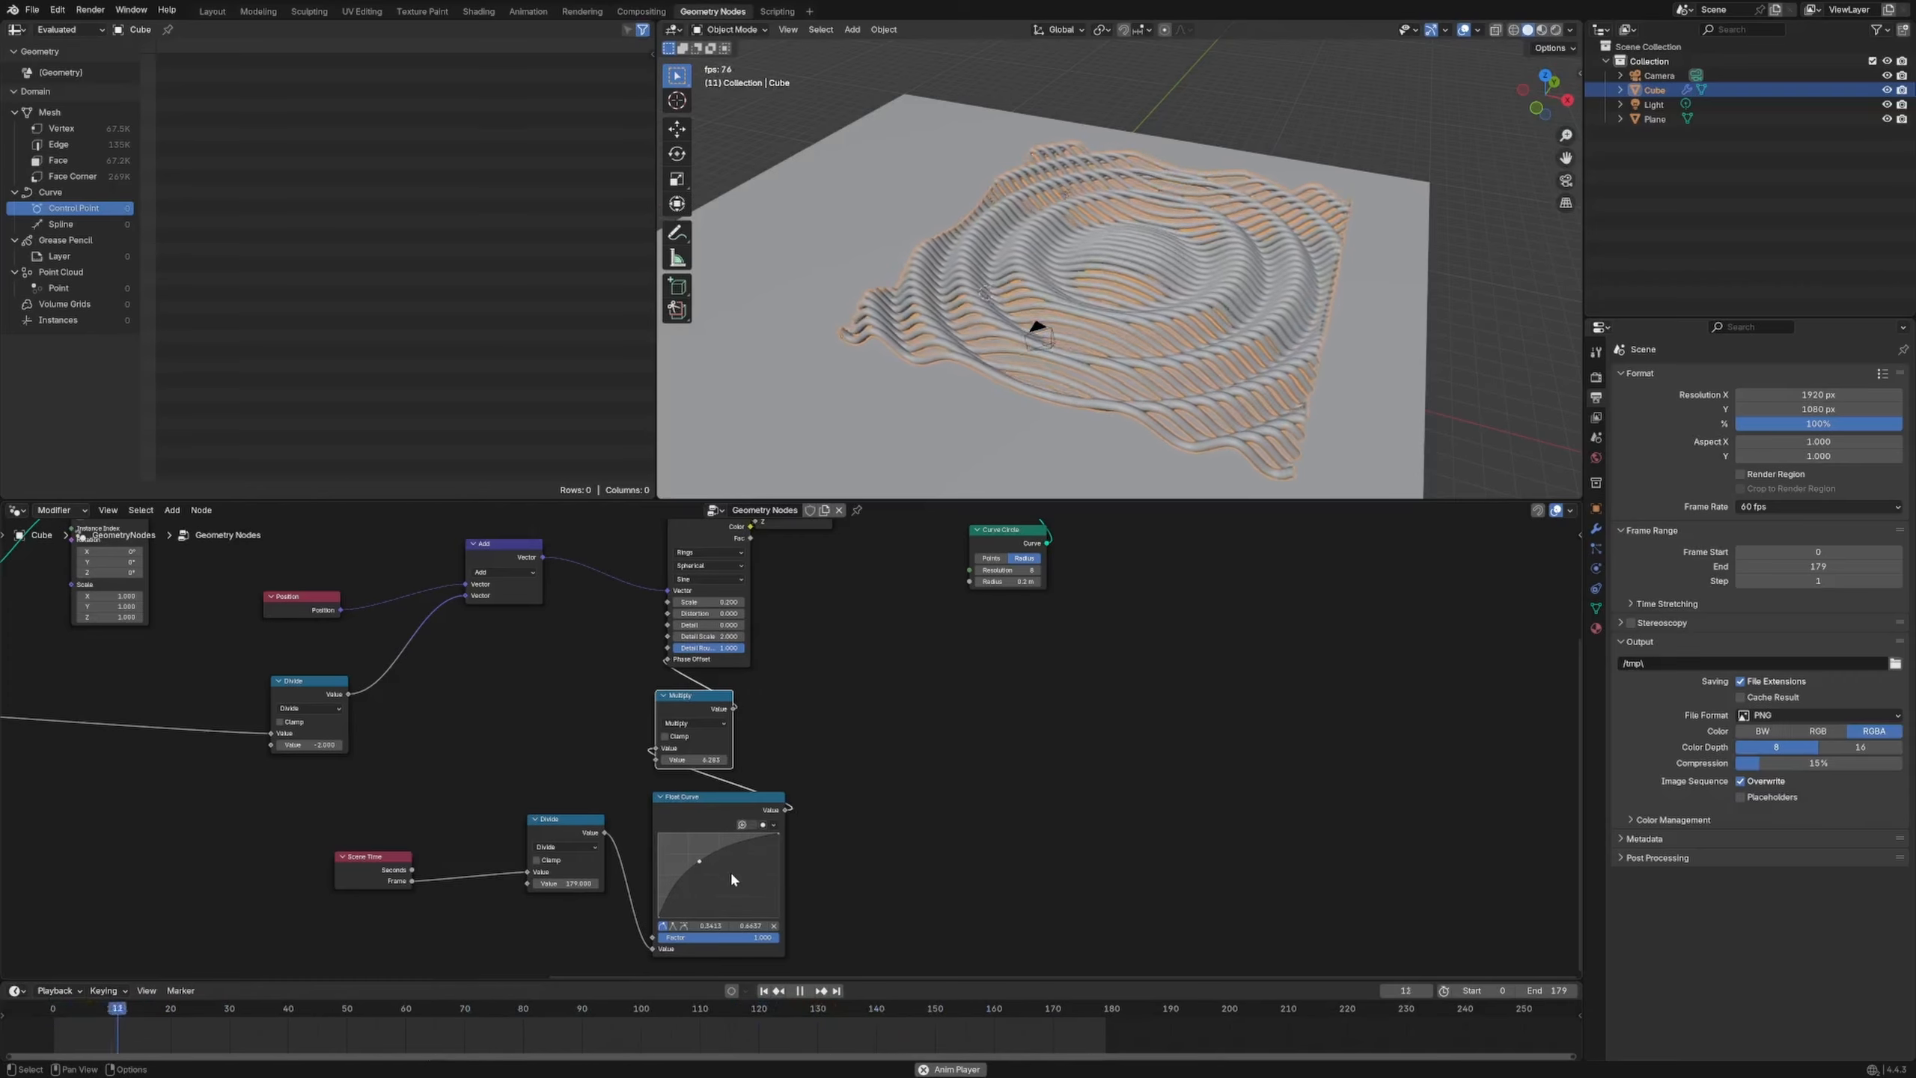
scroll(754, 876, "up", 3)
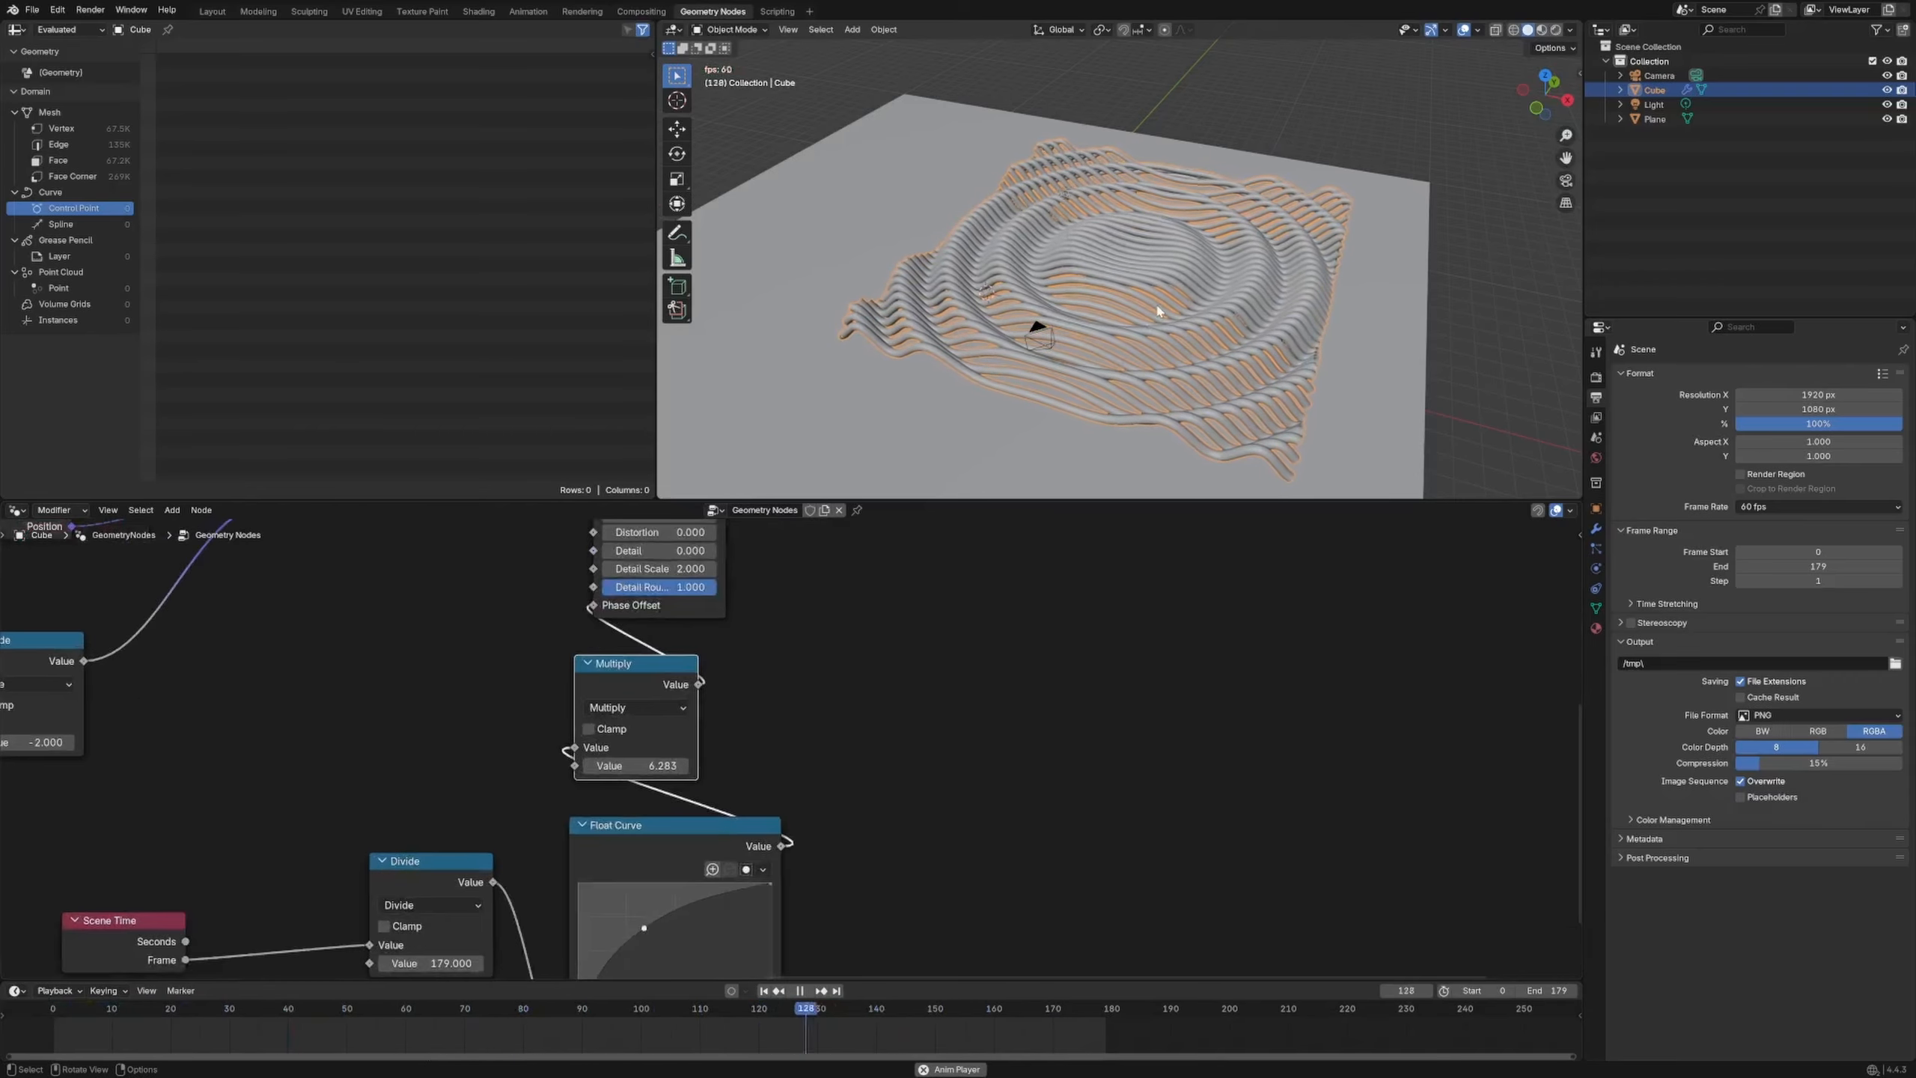
middle_click_drag(989, 749, 1087, 444)
scroll(830, 754, "up", 5)
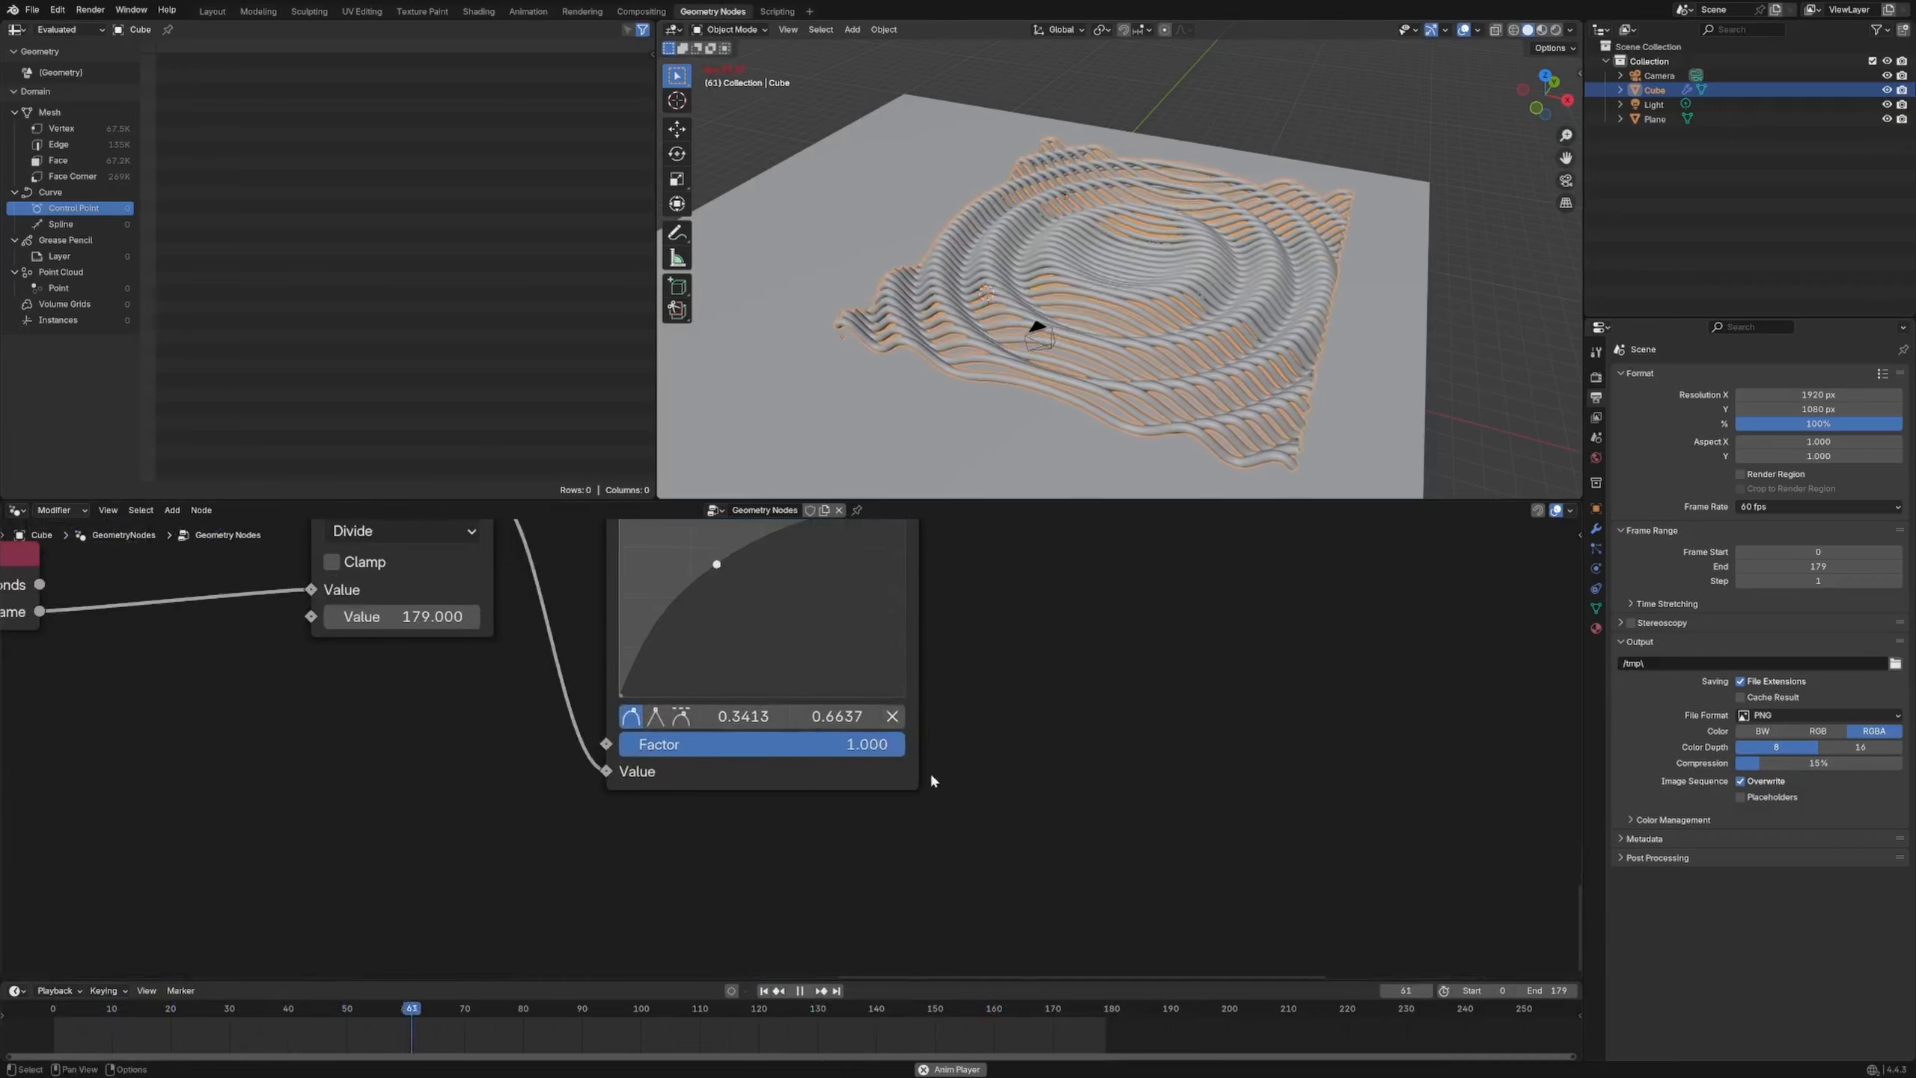
middle_click_drag(758, 597, 822, 769)
left_click_drag(780, 734, 869, 744)
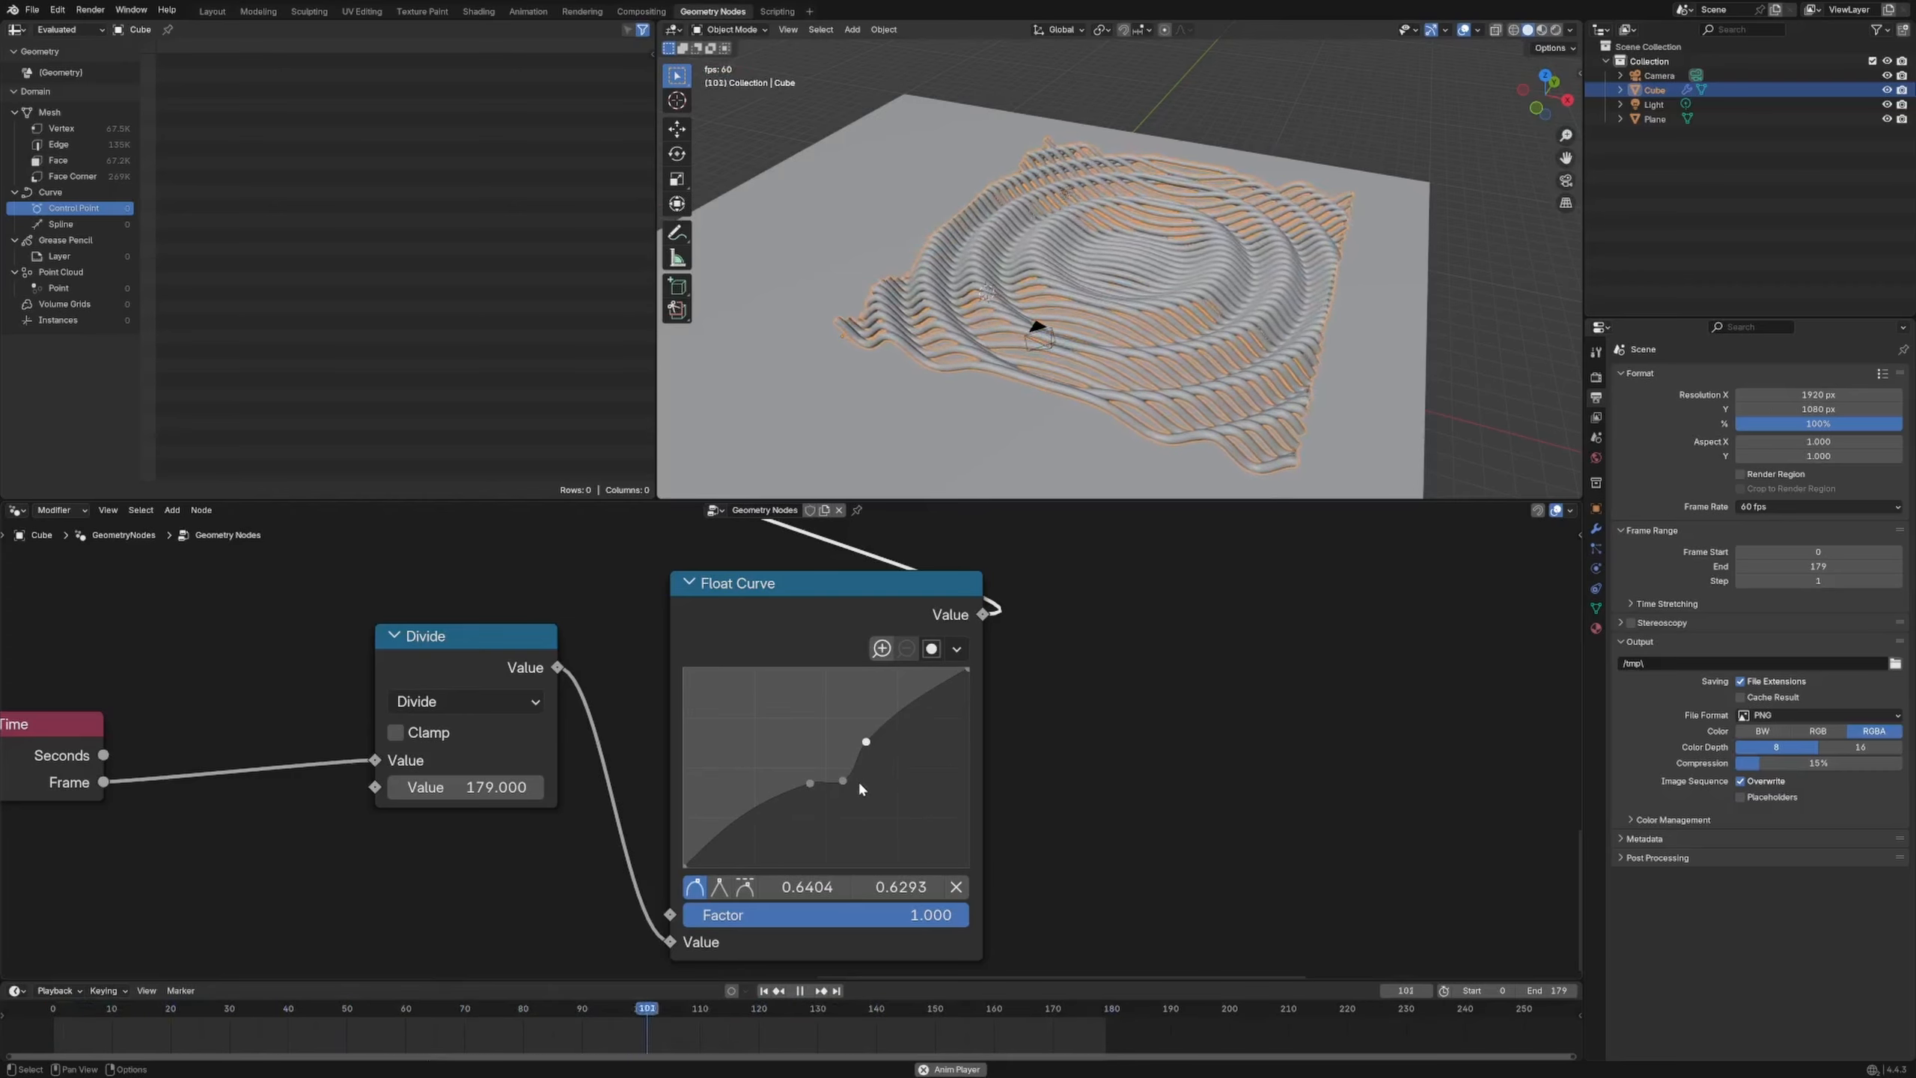
left_click_drag(841, 782, 781, 790)
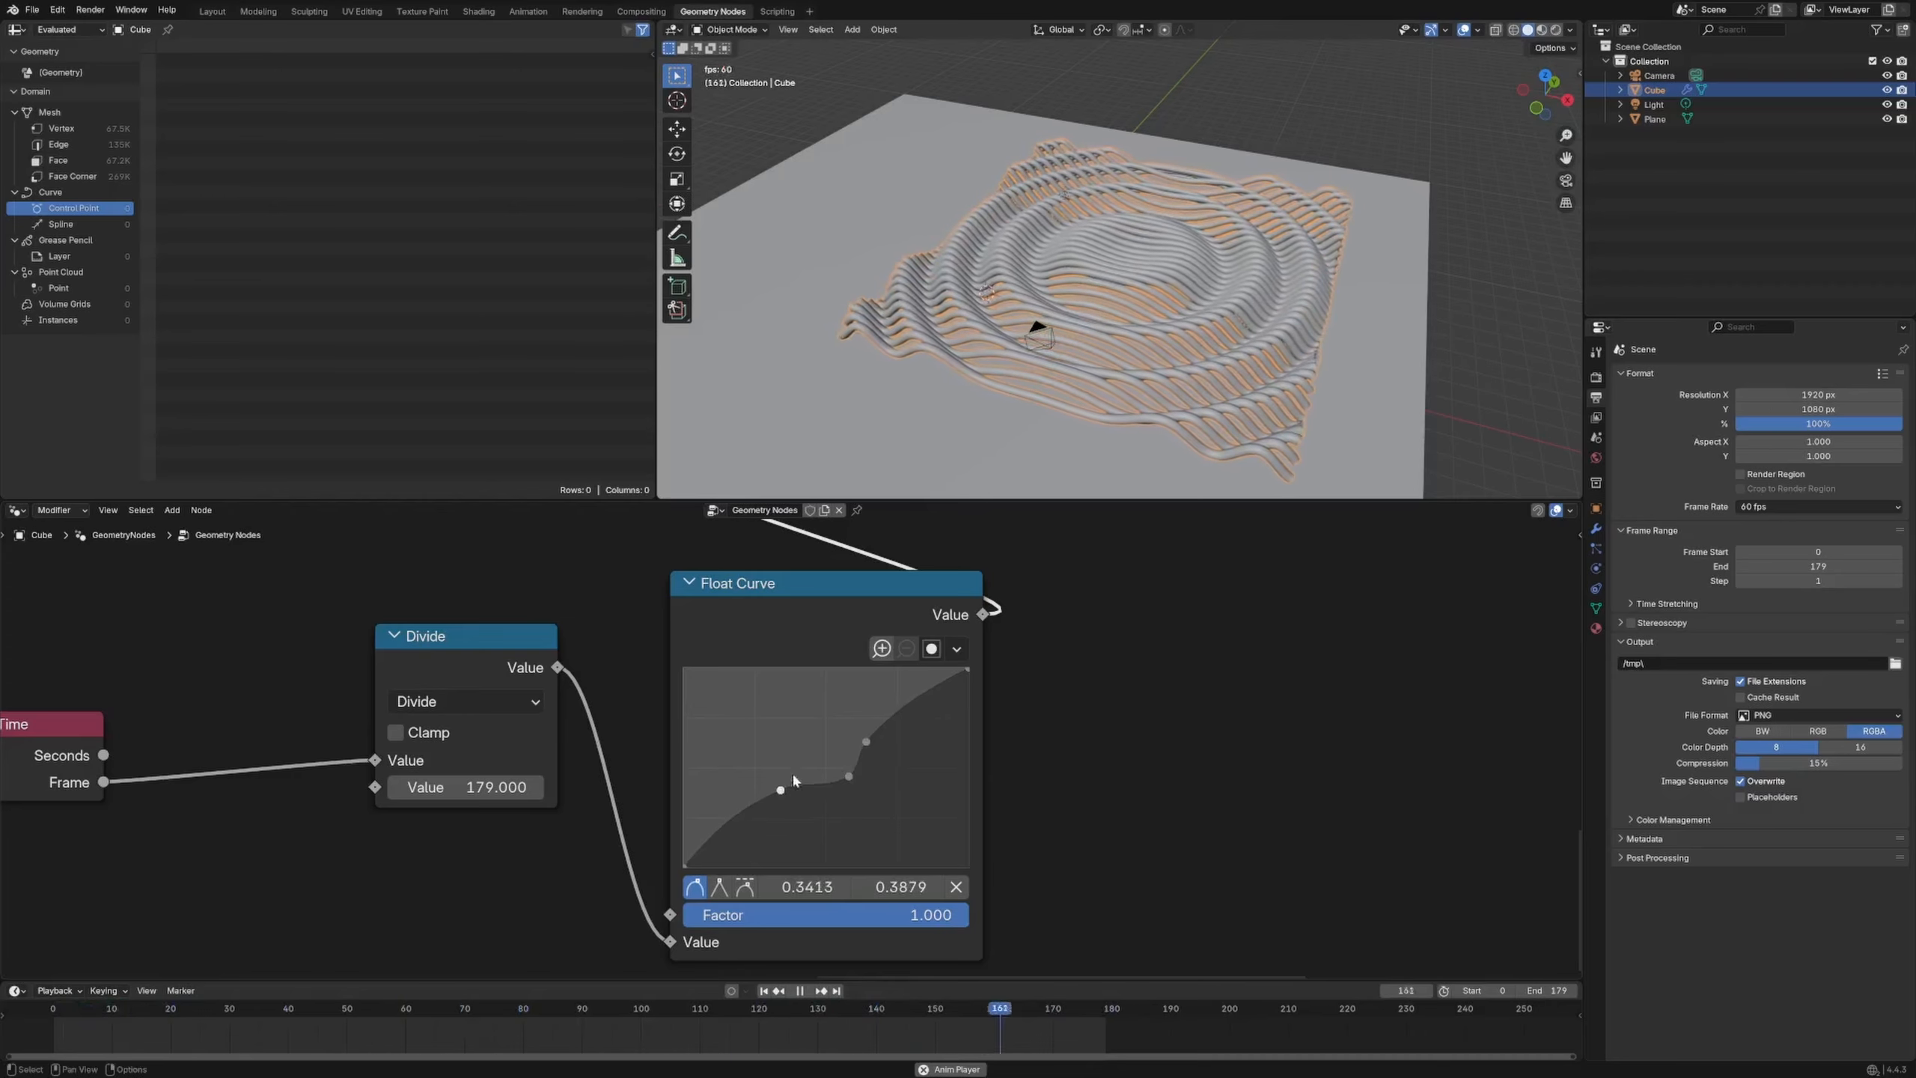
left_click_drag(866, 741, 885, 714)
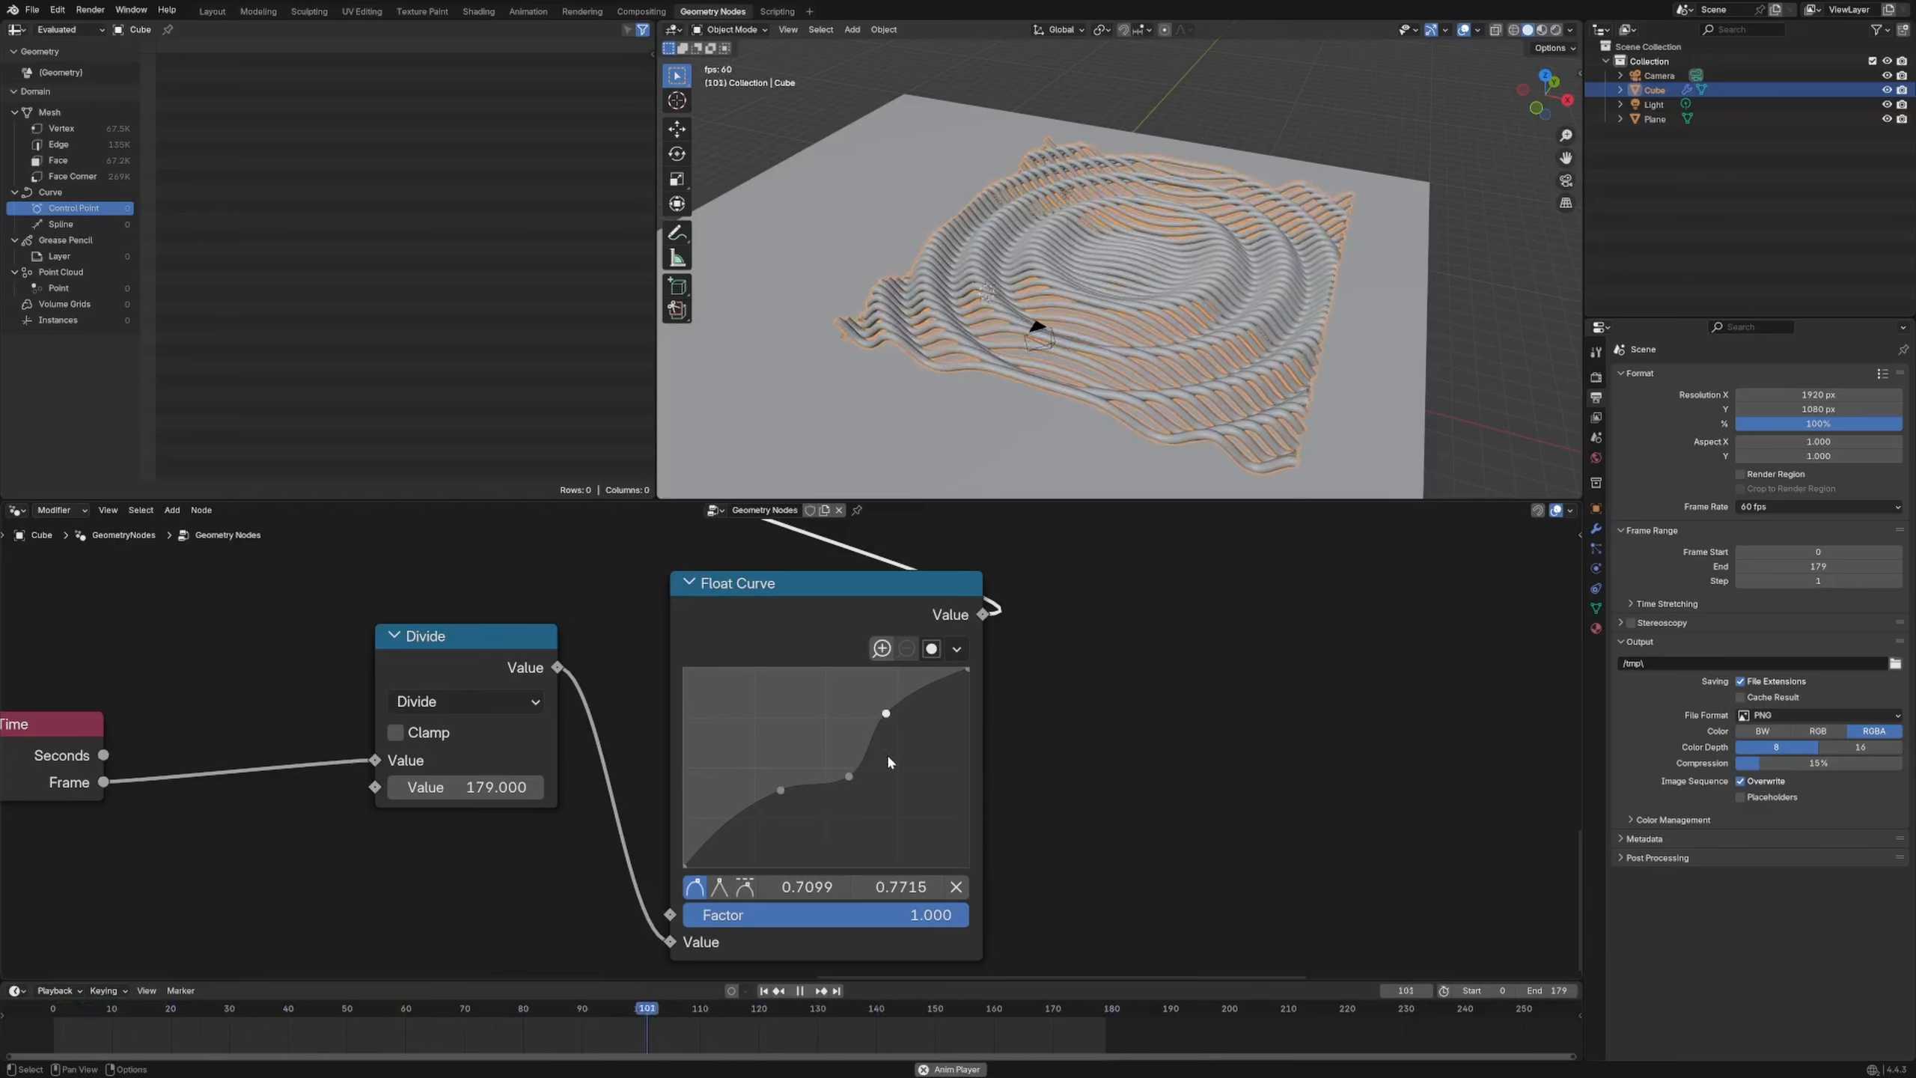
left_click_drag(883, 602, 874, 605)
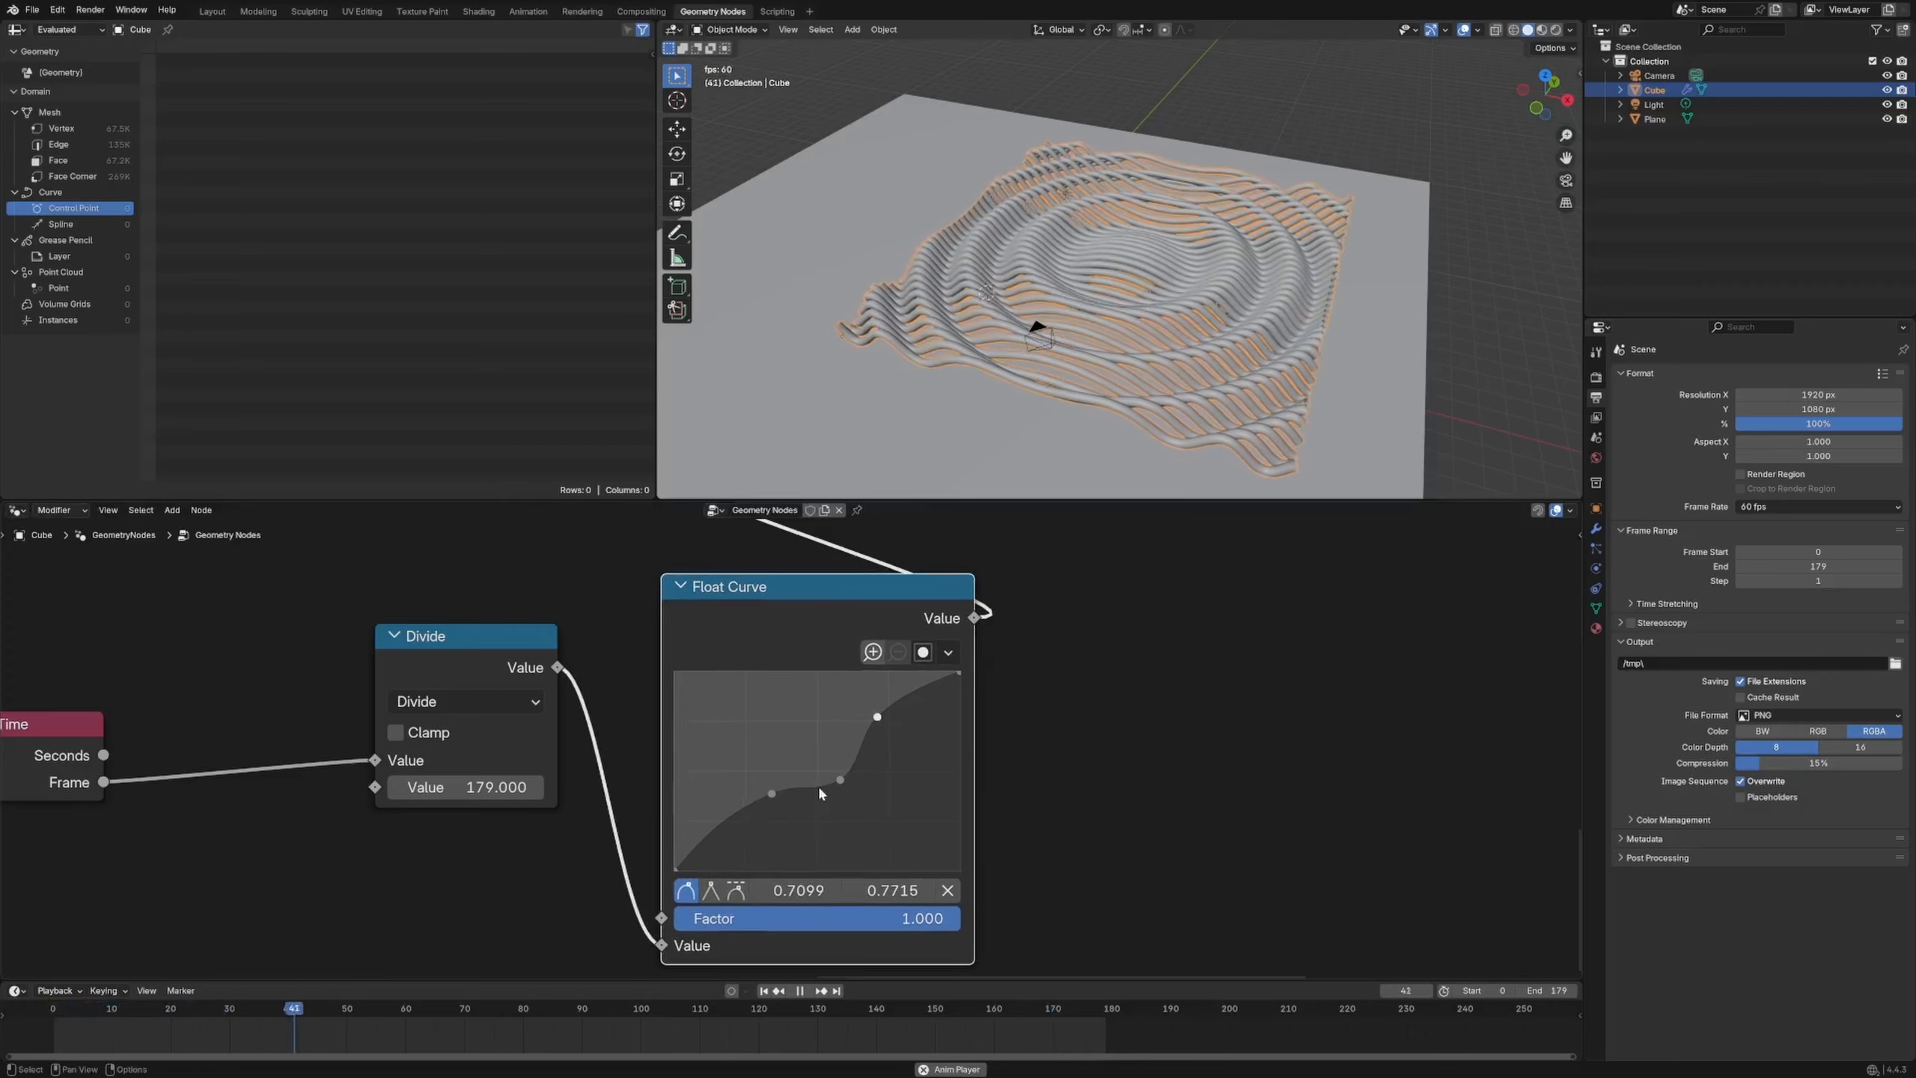
left_click_drag(839, 779, 831, 771)
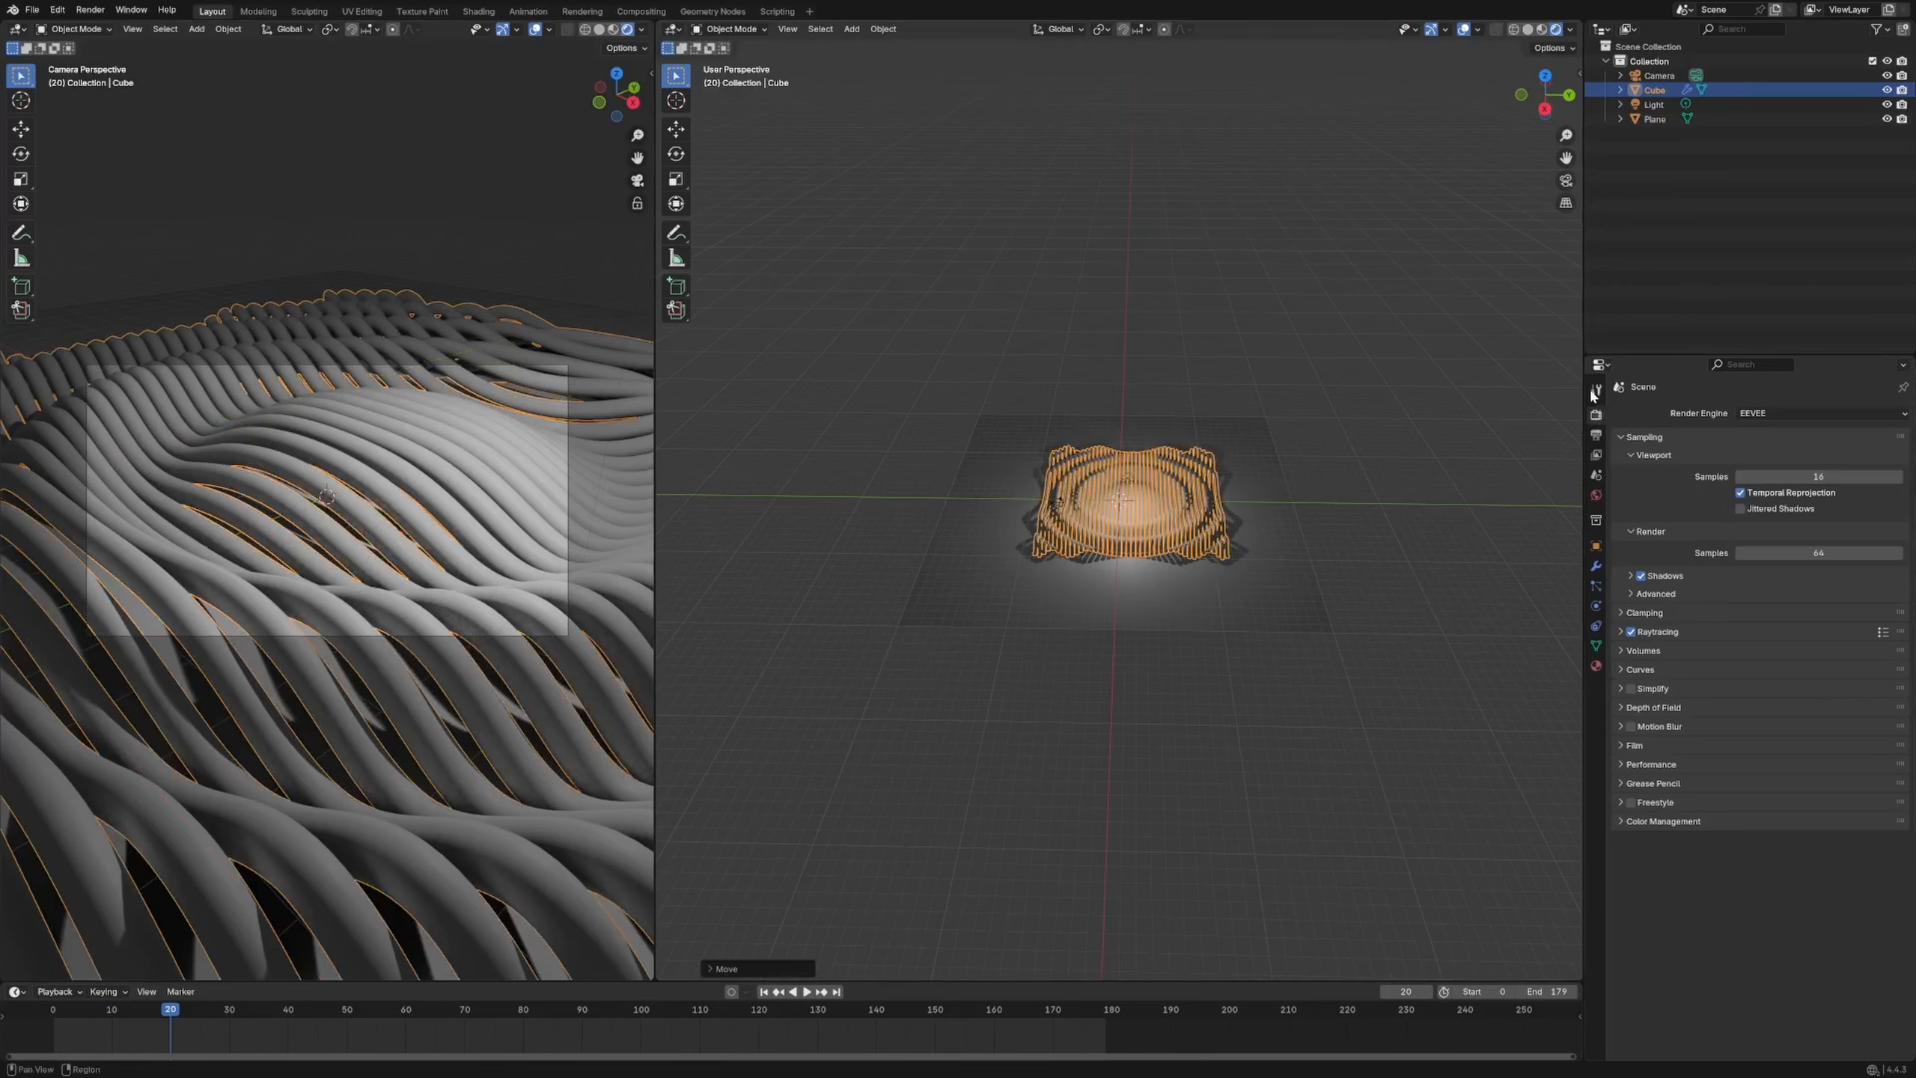
Set Resolution Y to 1920 px for a square output, then deselect the tube grid
left_click(1596, 435)
left_click(1819, 446)
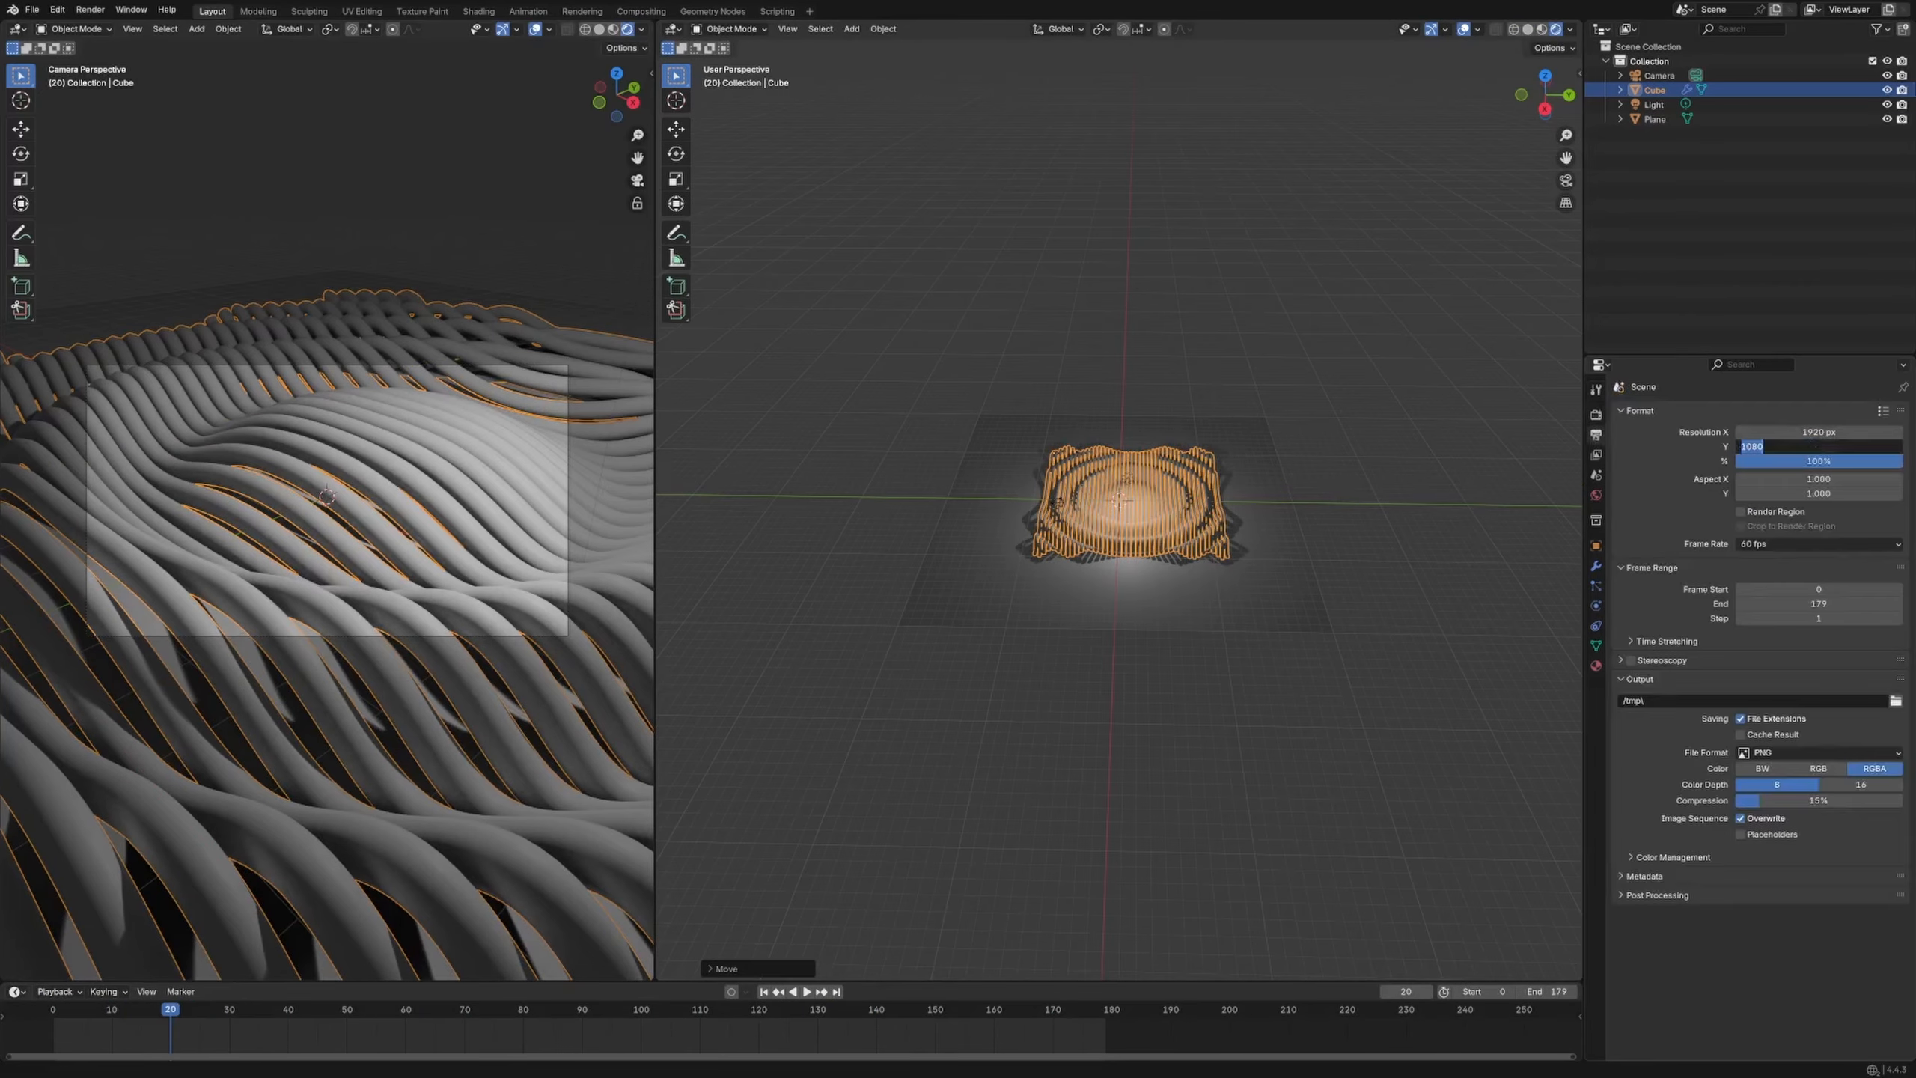
type("1920")
key("Return")
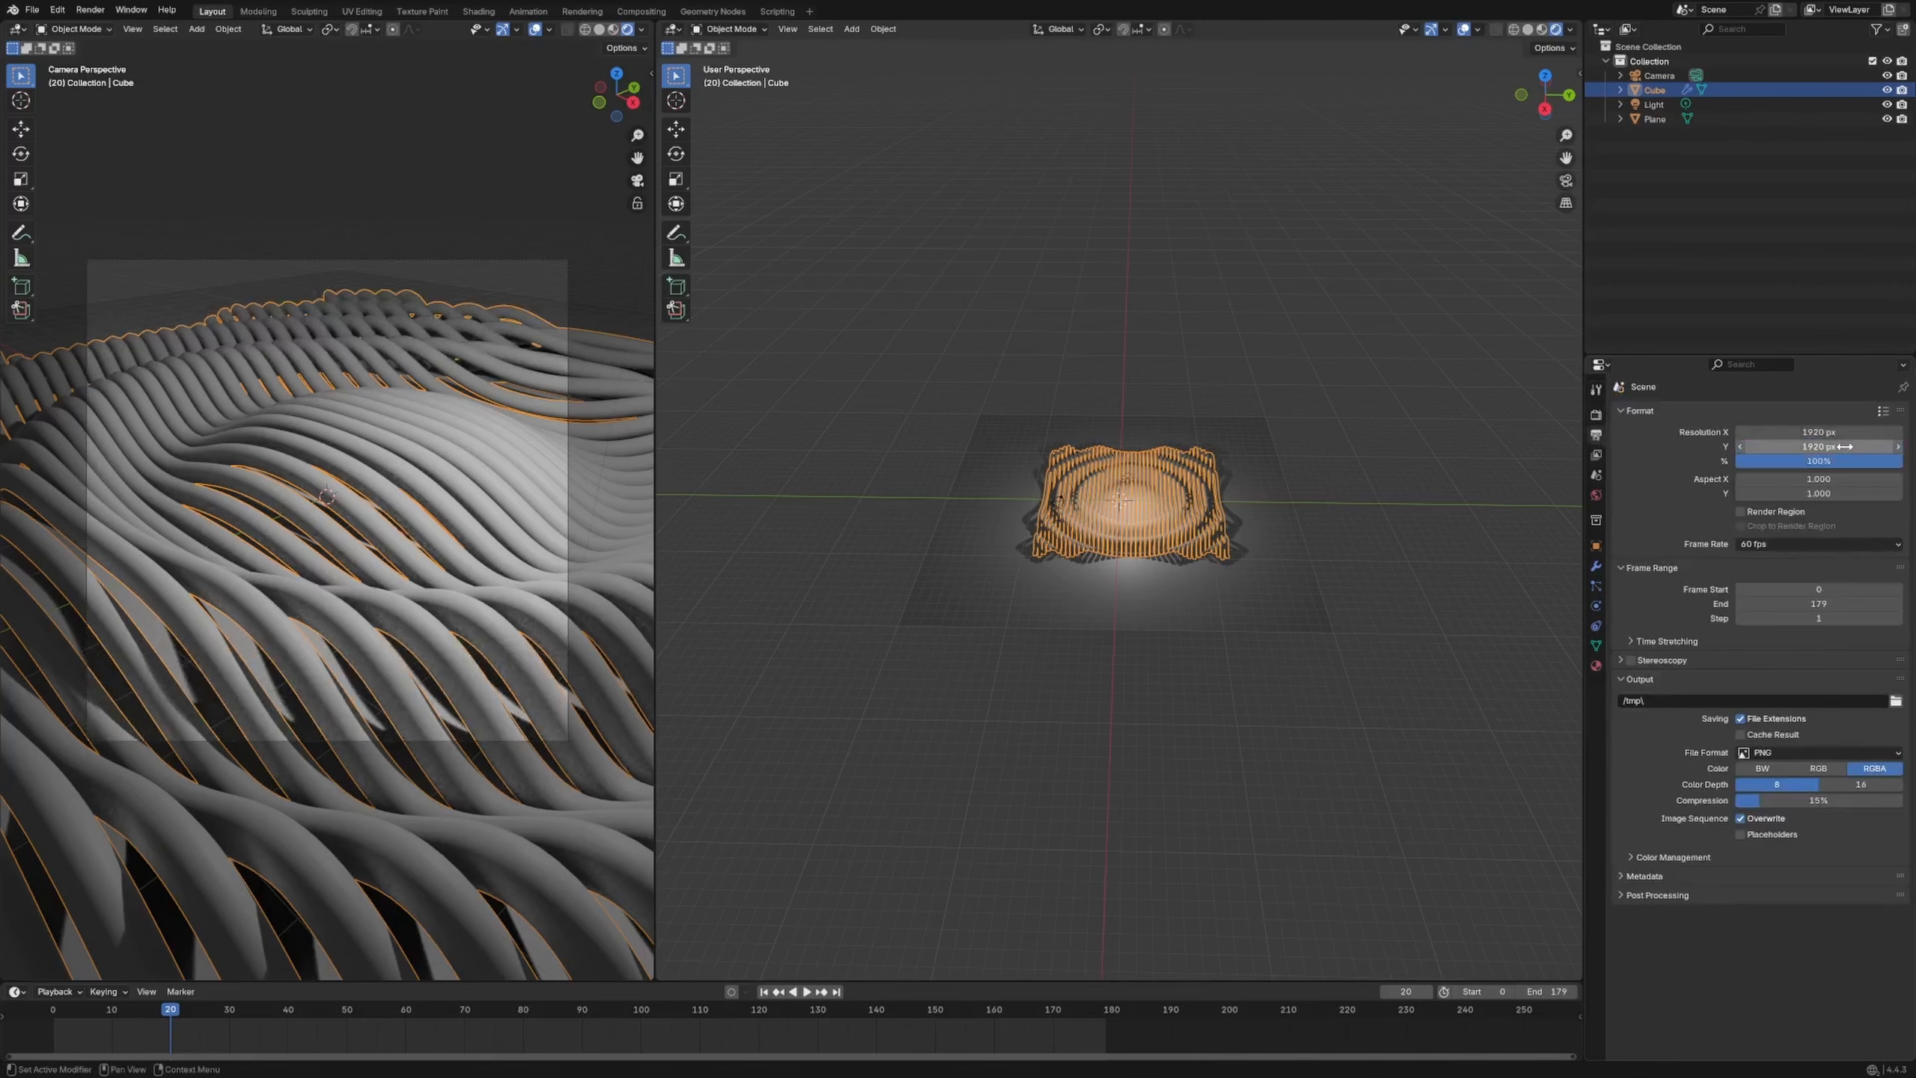
left_click(1005, 687)
Move the existing point light further to the right of the tubes
middle_click_drag(1071, 587, 1124, 612)
left_click(1158, 482)
left_click(1157, 478)
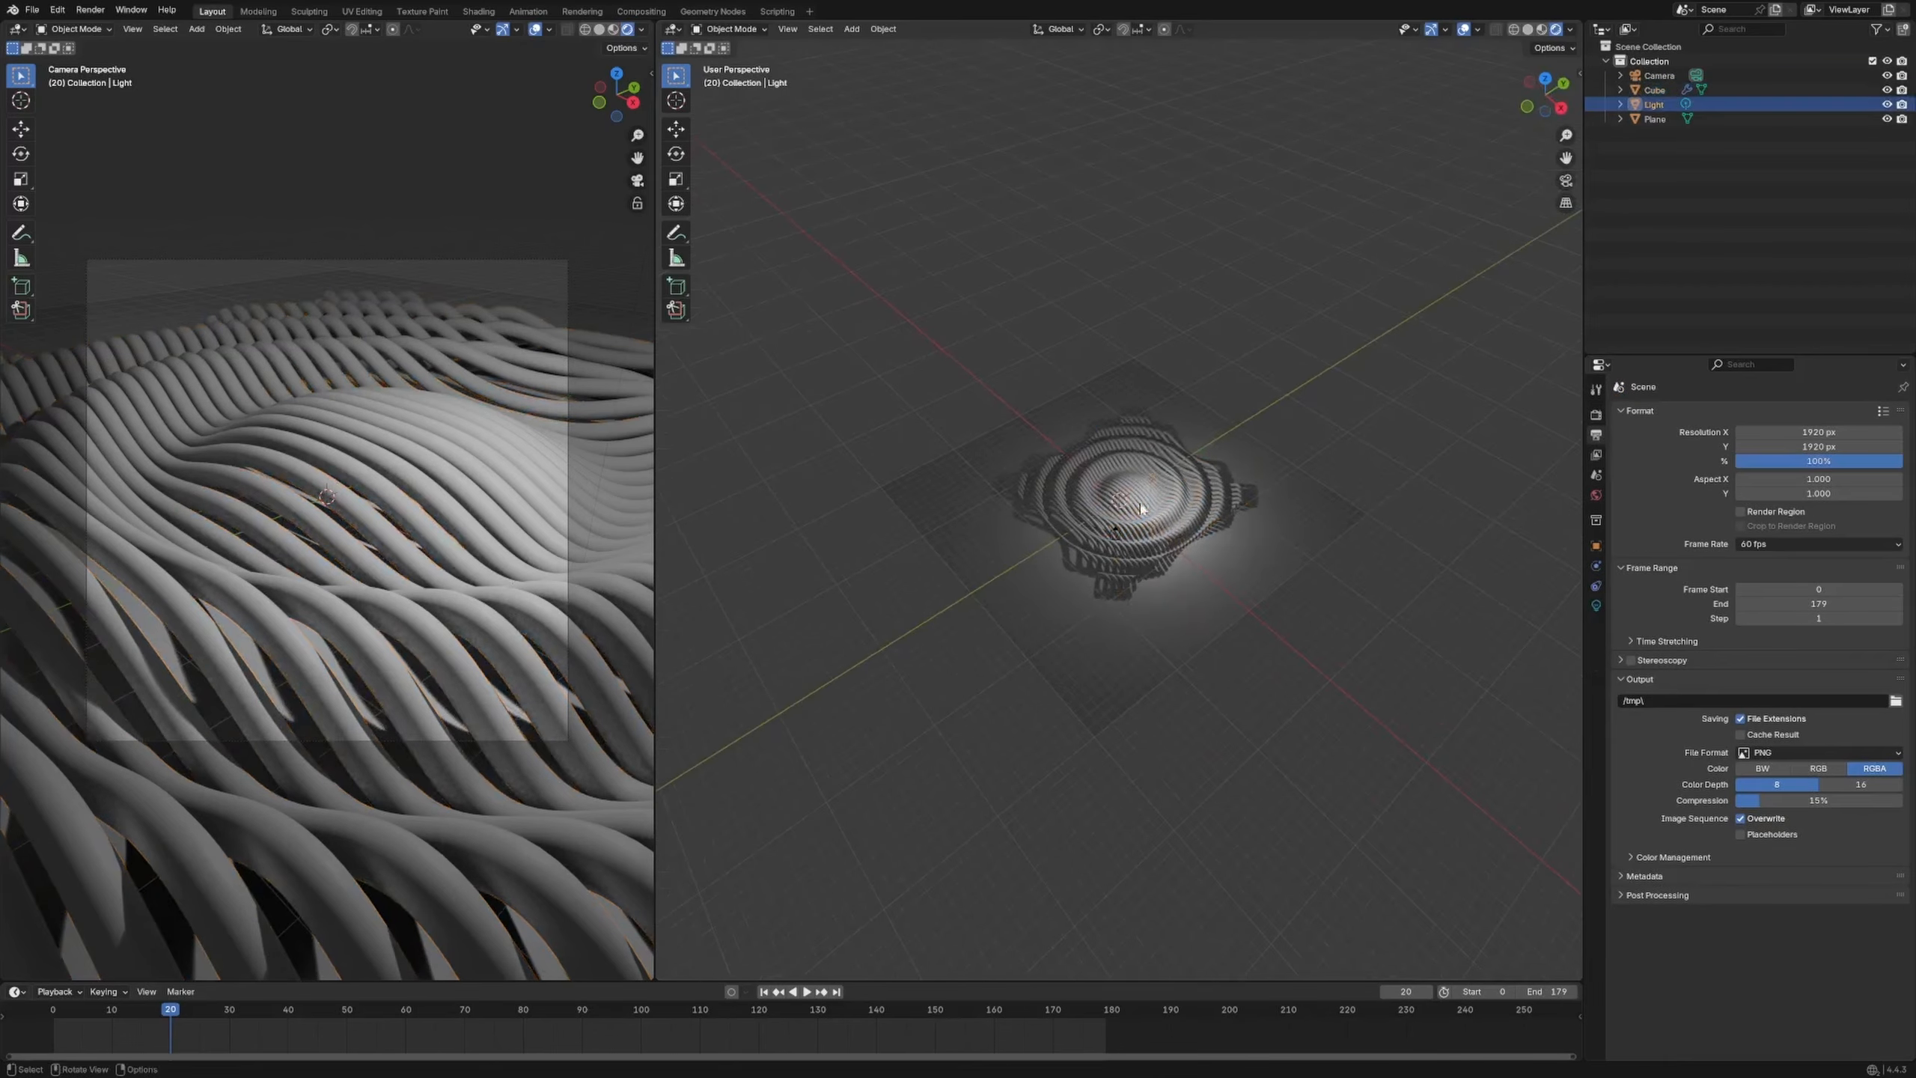
key("g")
left_click(1223, 459)
left_click(1596, 601)
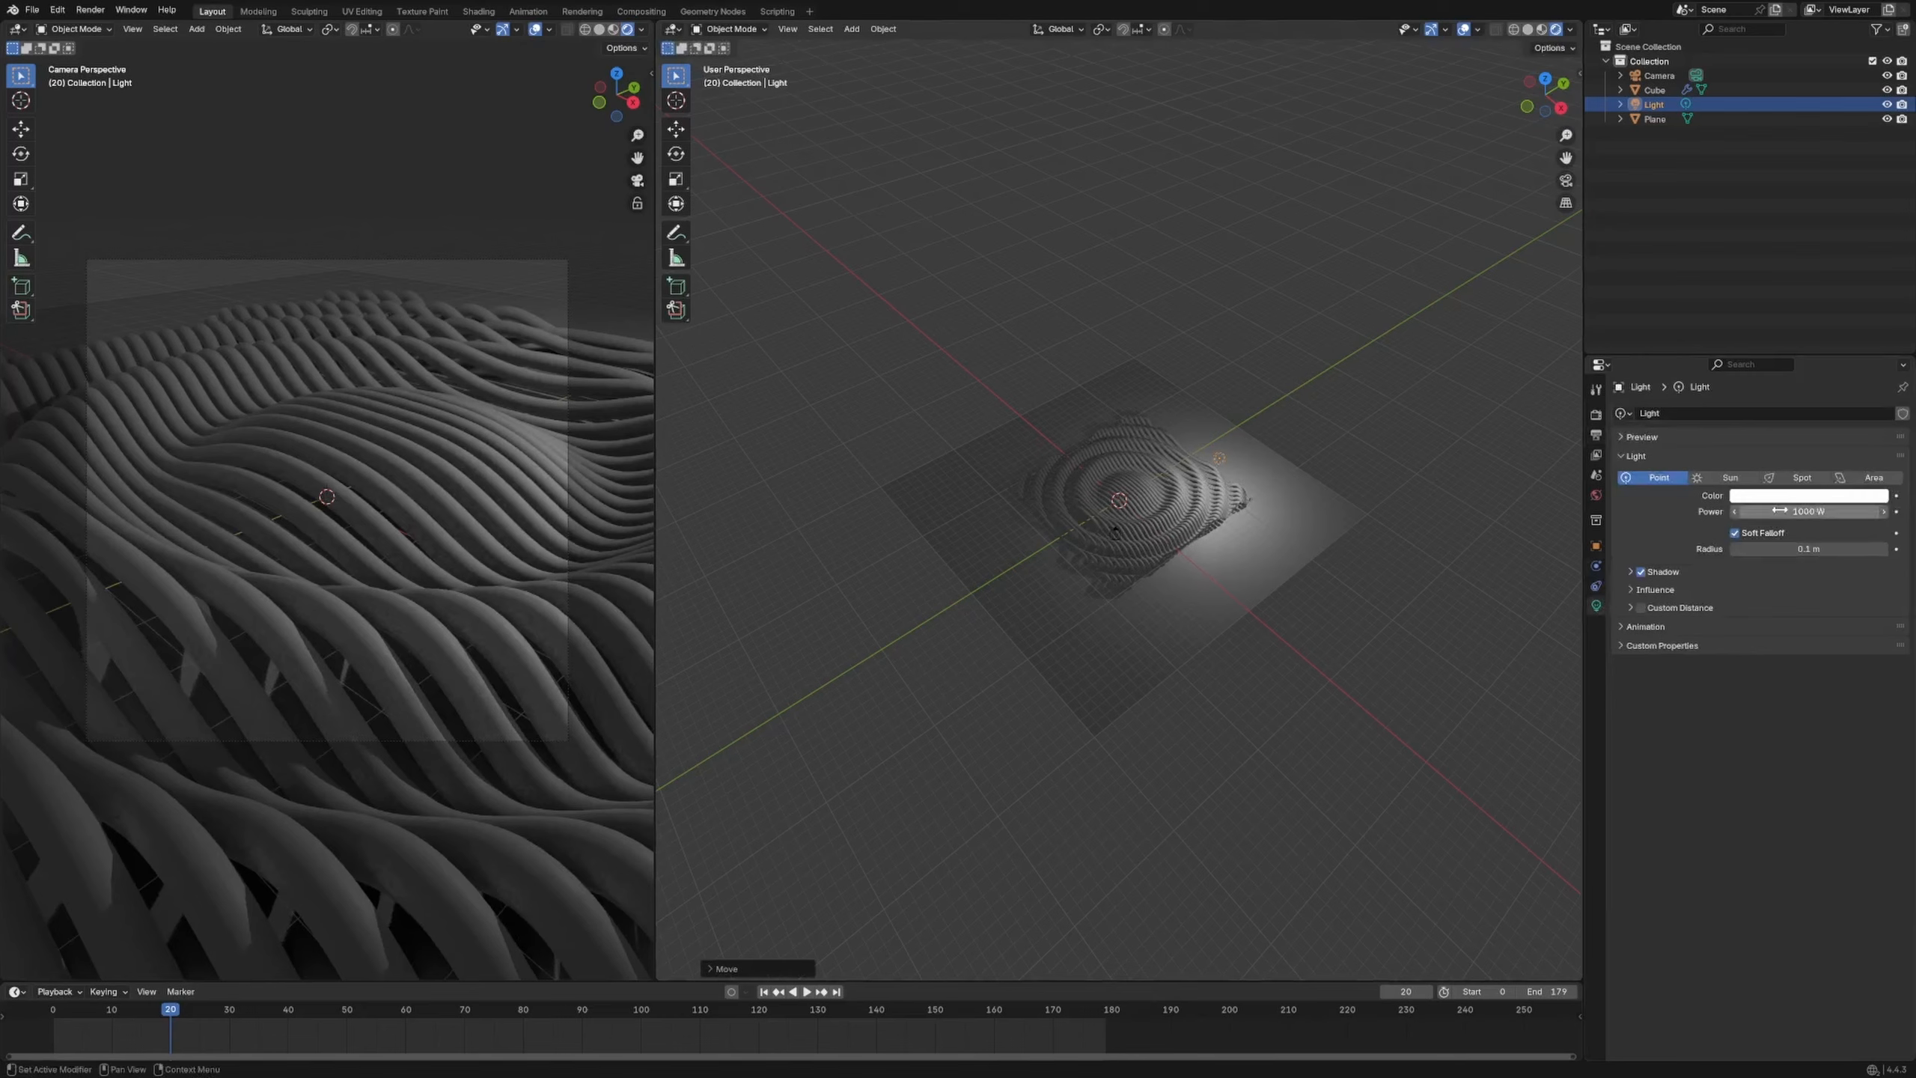
Duplicate the light to the left of the tubes, keep 1000 W power, and color it salmon
left_click(1244, 468)
left_click(1222, 459)
key("shift+d")
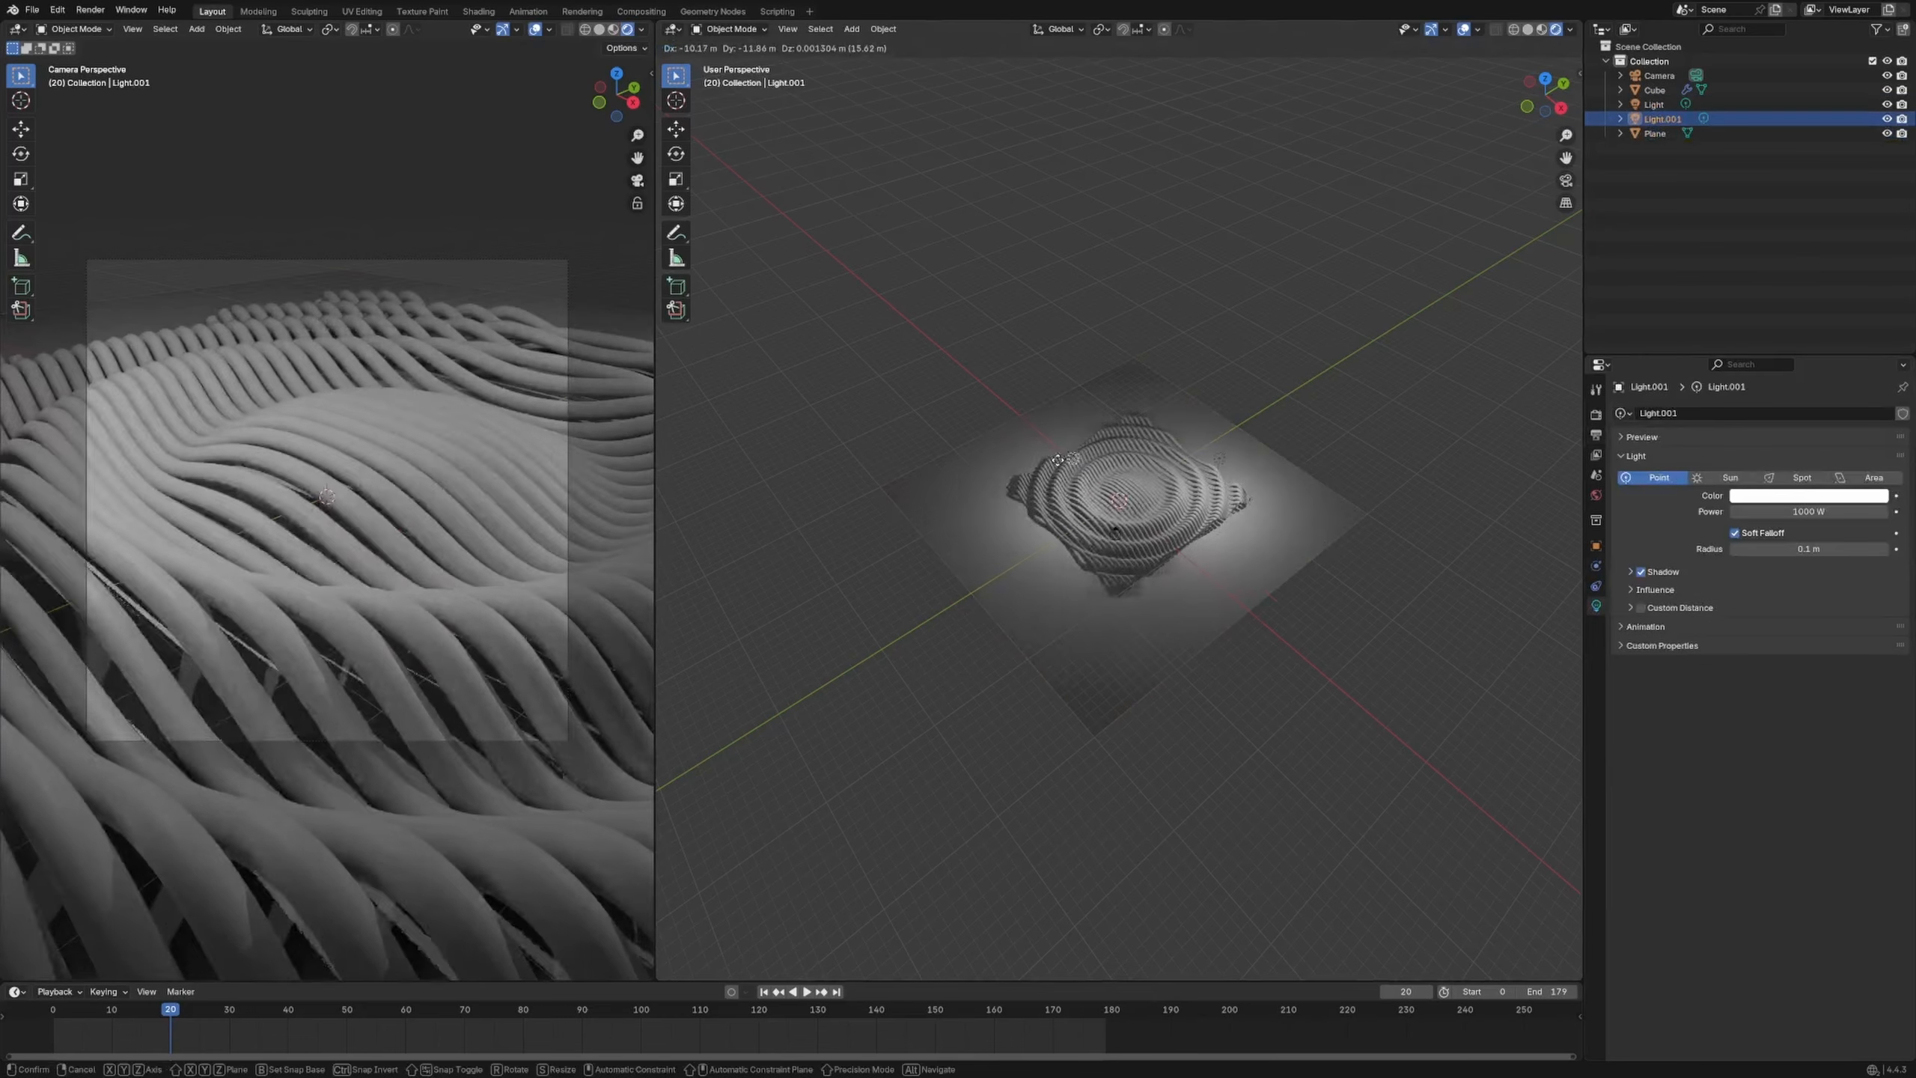
left_click(998, 466)
left_click(1795, 511)
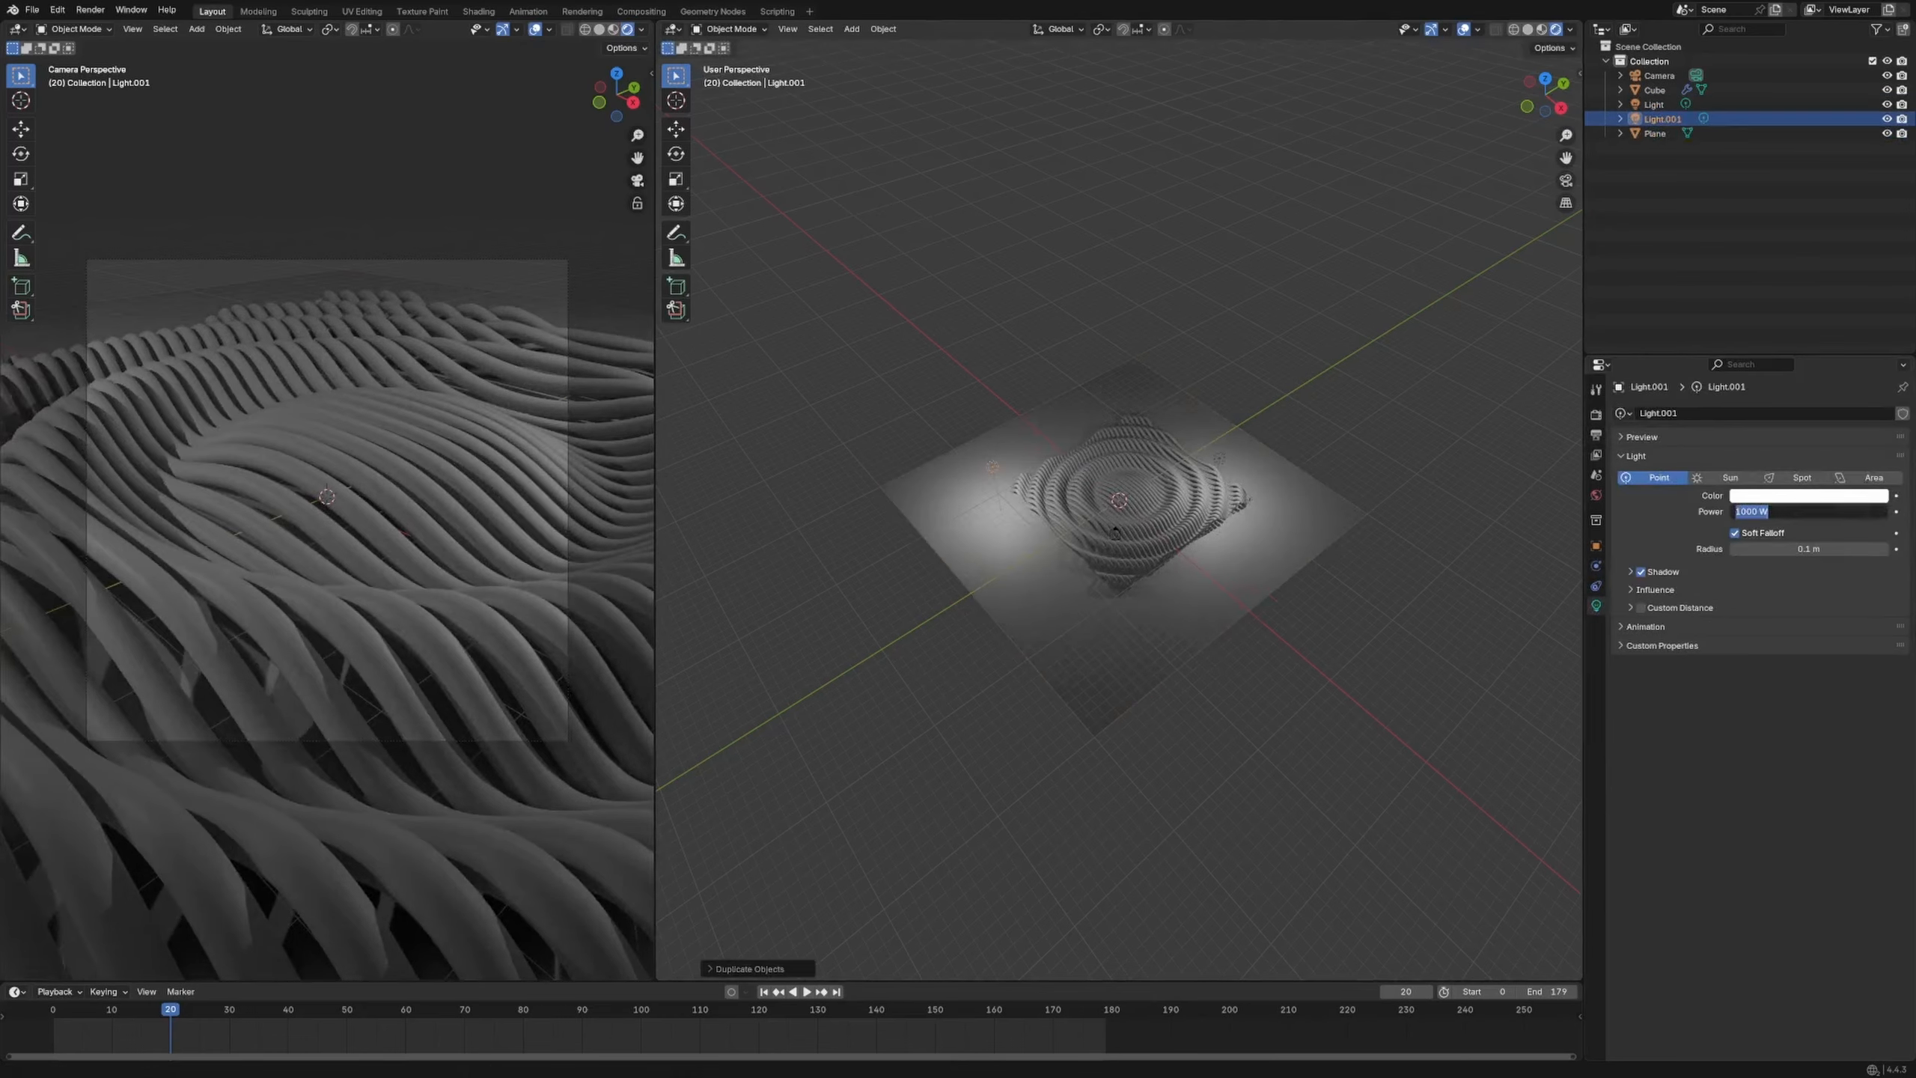
key("Return")
left_click(1802, 497)
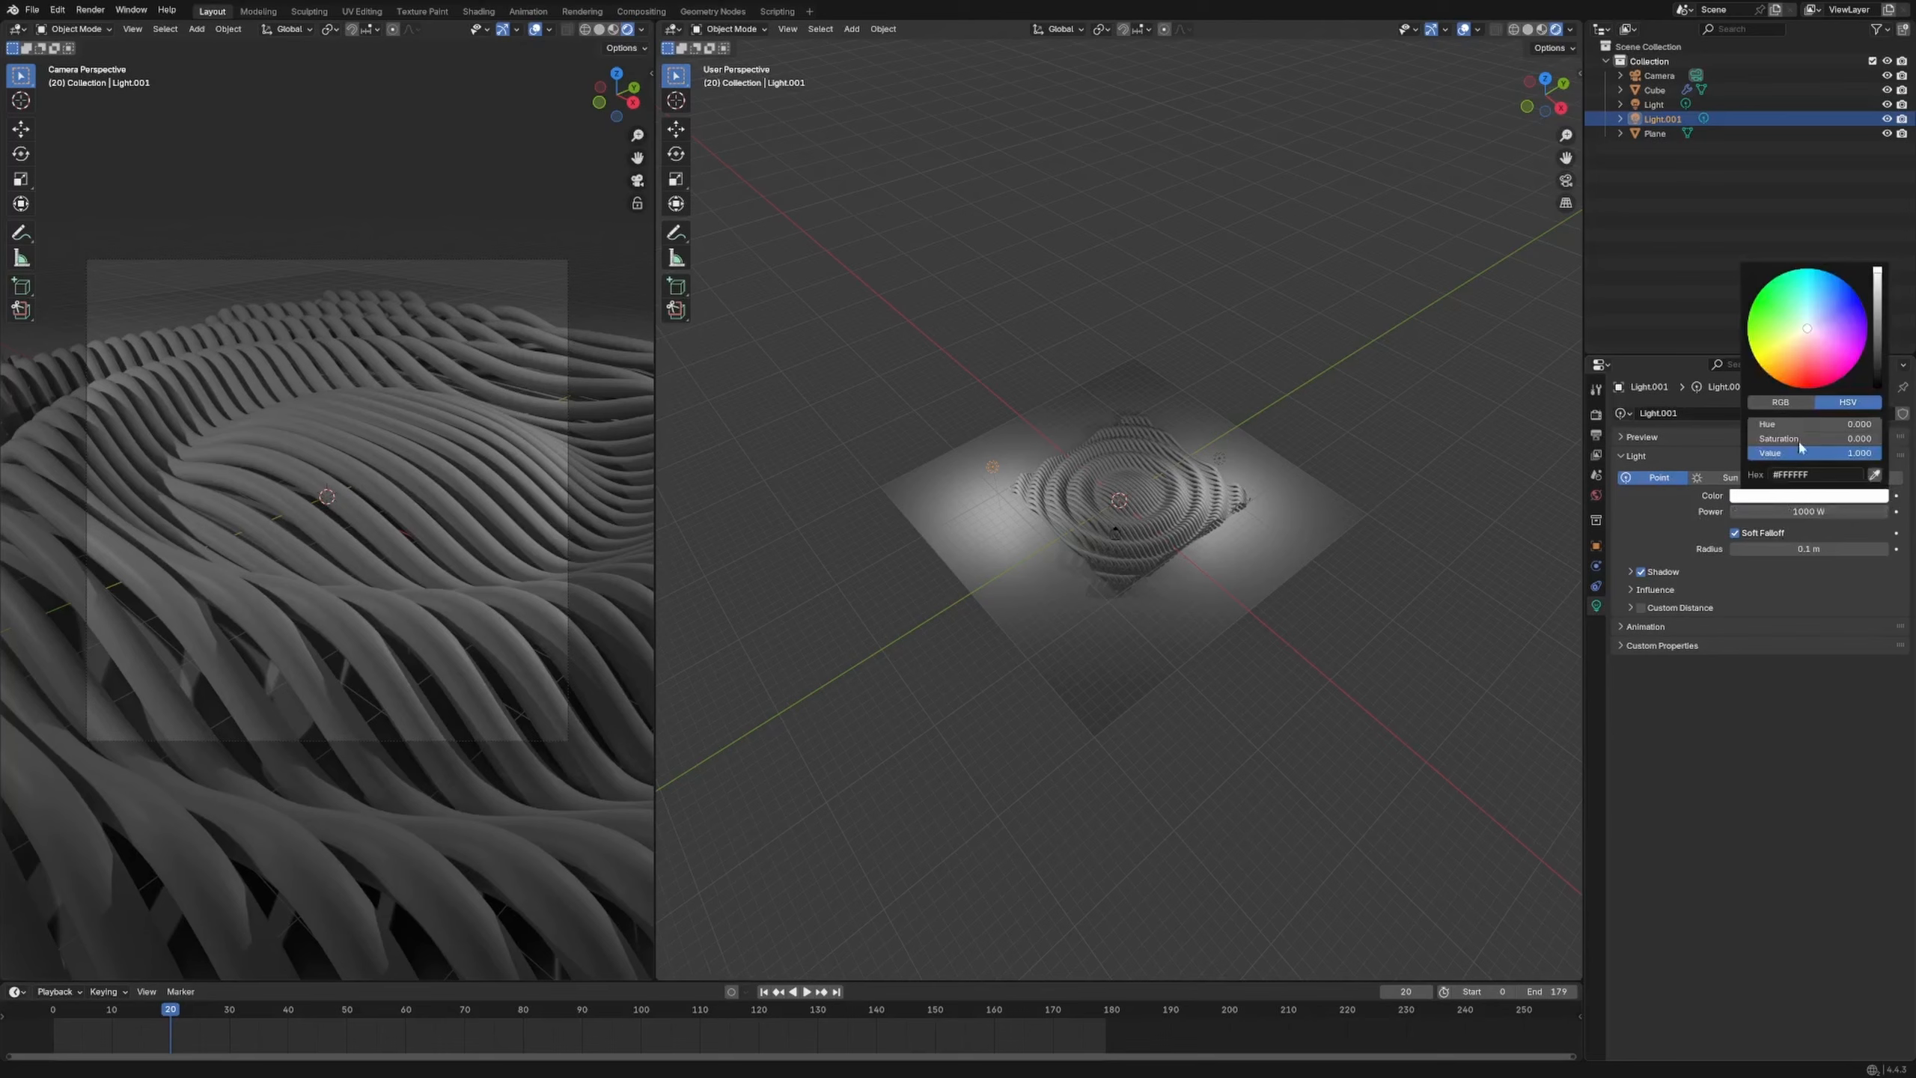
left_click(1803, 367)
left_click(1441, 436)
Duplicate the salmon light behind the tubes and color it pale green
left_click(991, 463)
left_click(991, 468)
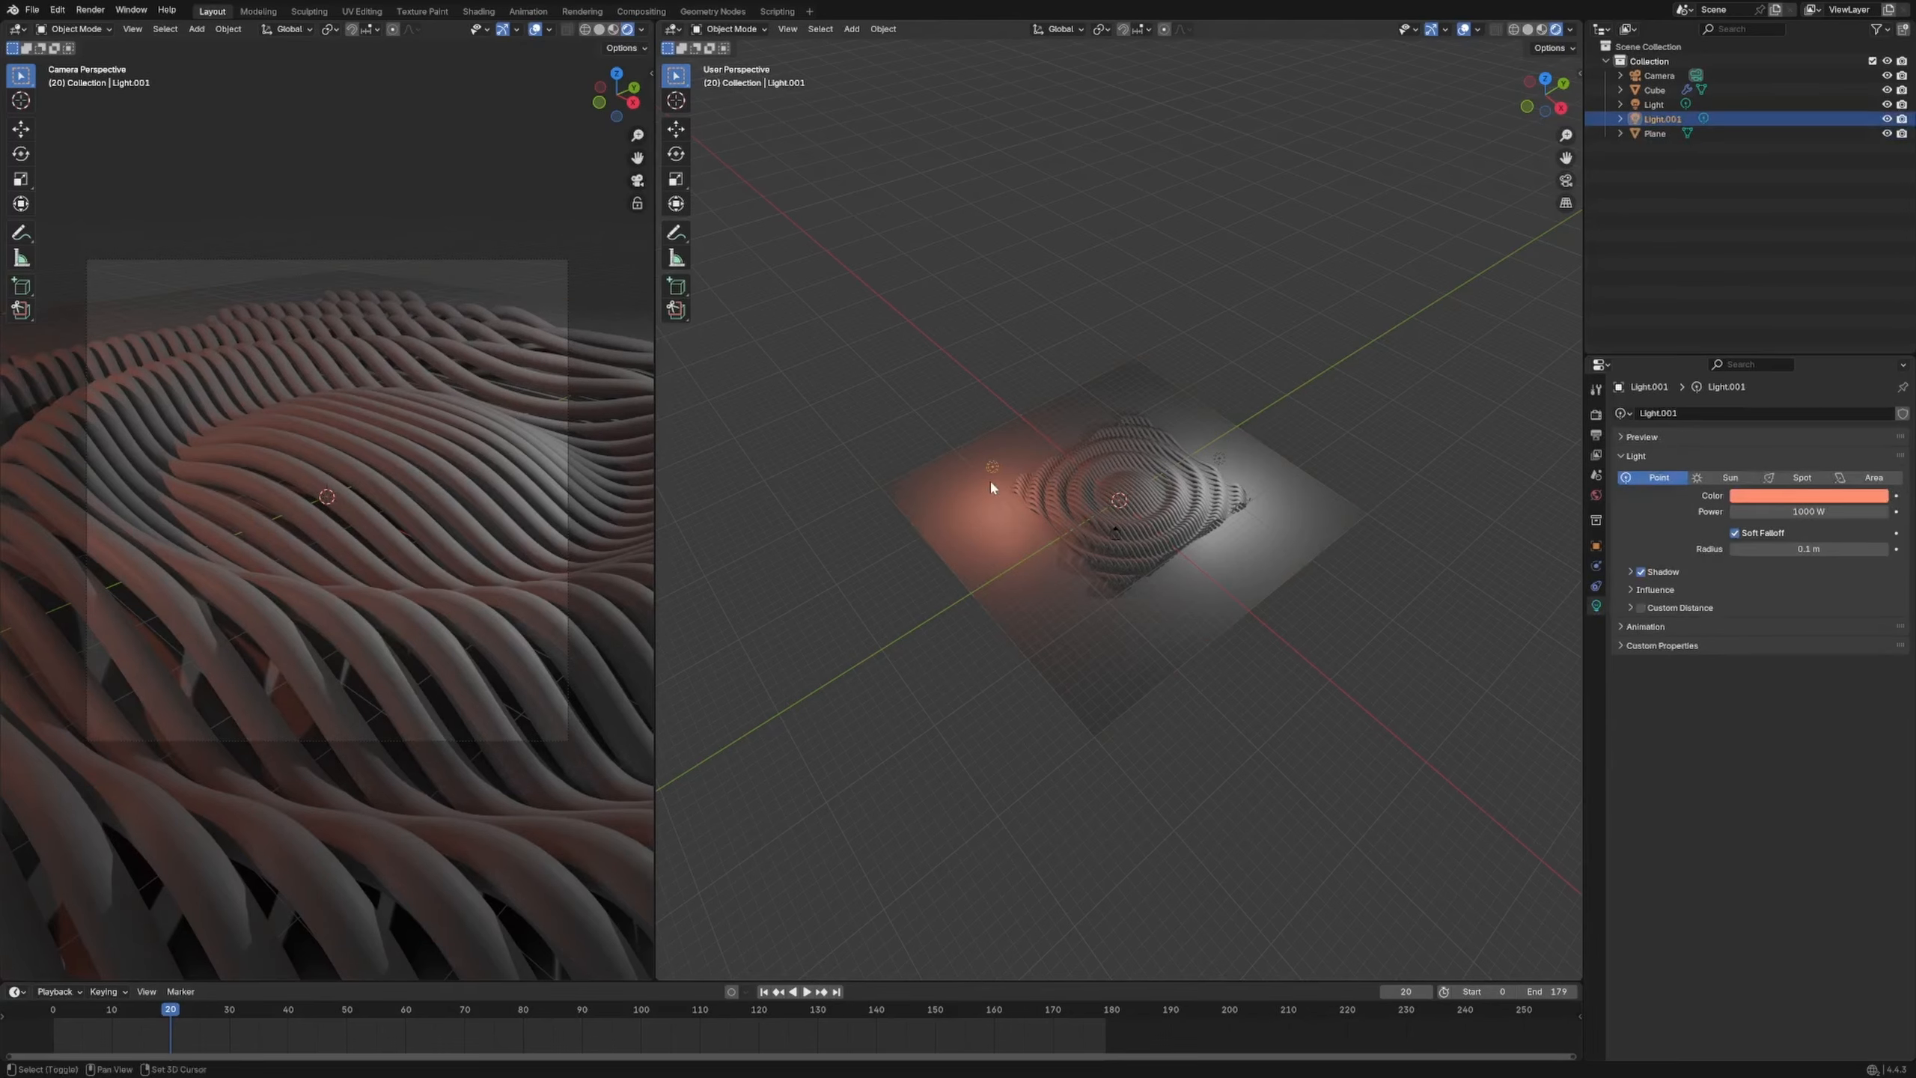
key("shift+d")
left_click(1463, 449)
left_click(1794, 499)
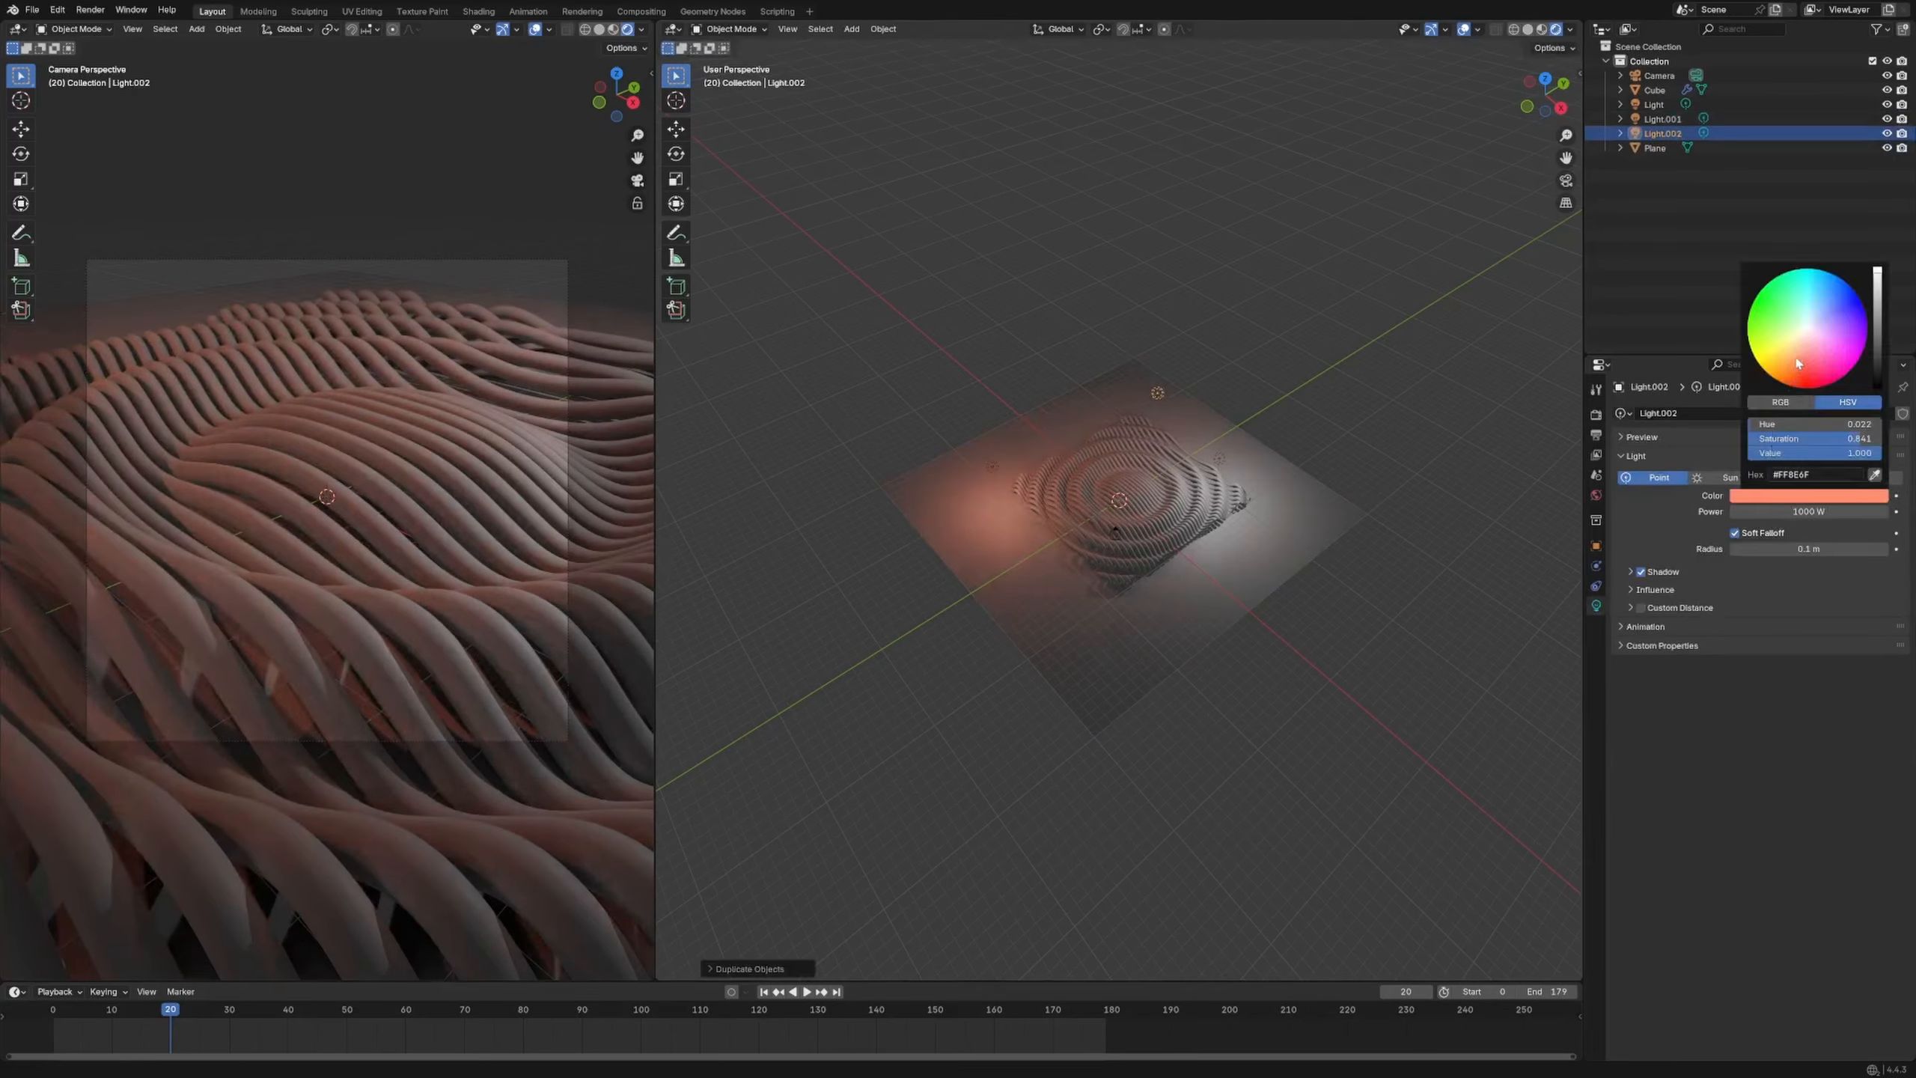
left_click(1795, 334)
left_click(1296, 398)
scroll(1296, 397, "up", 5)
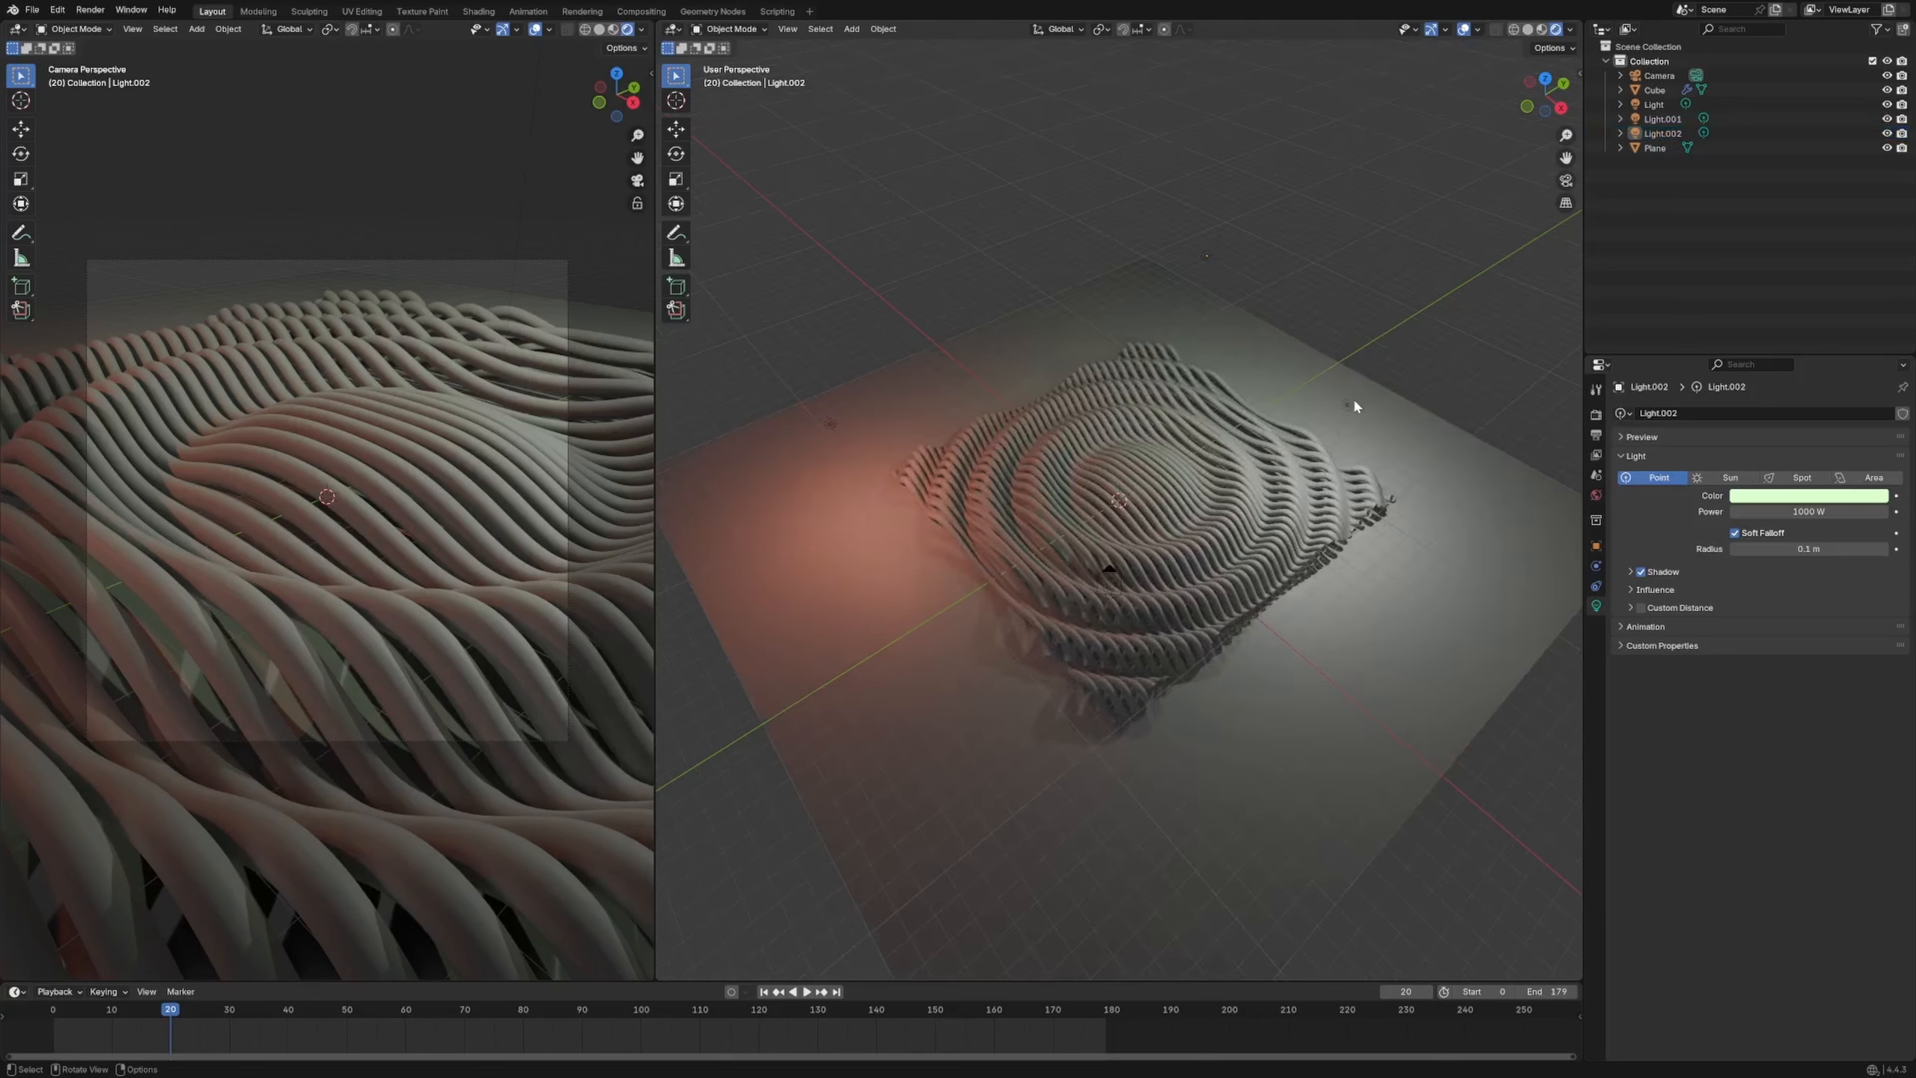
Color the original light purple and move it beside the ribs
left_click(1350, 406)
left_click(1833, 496)
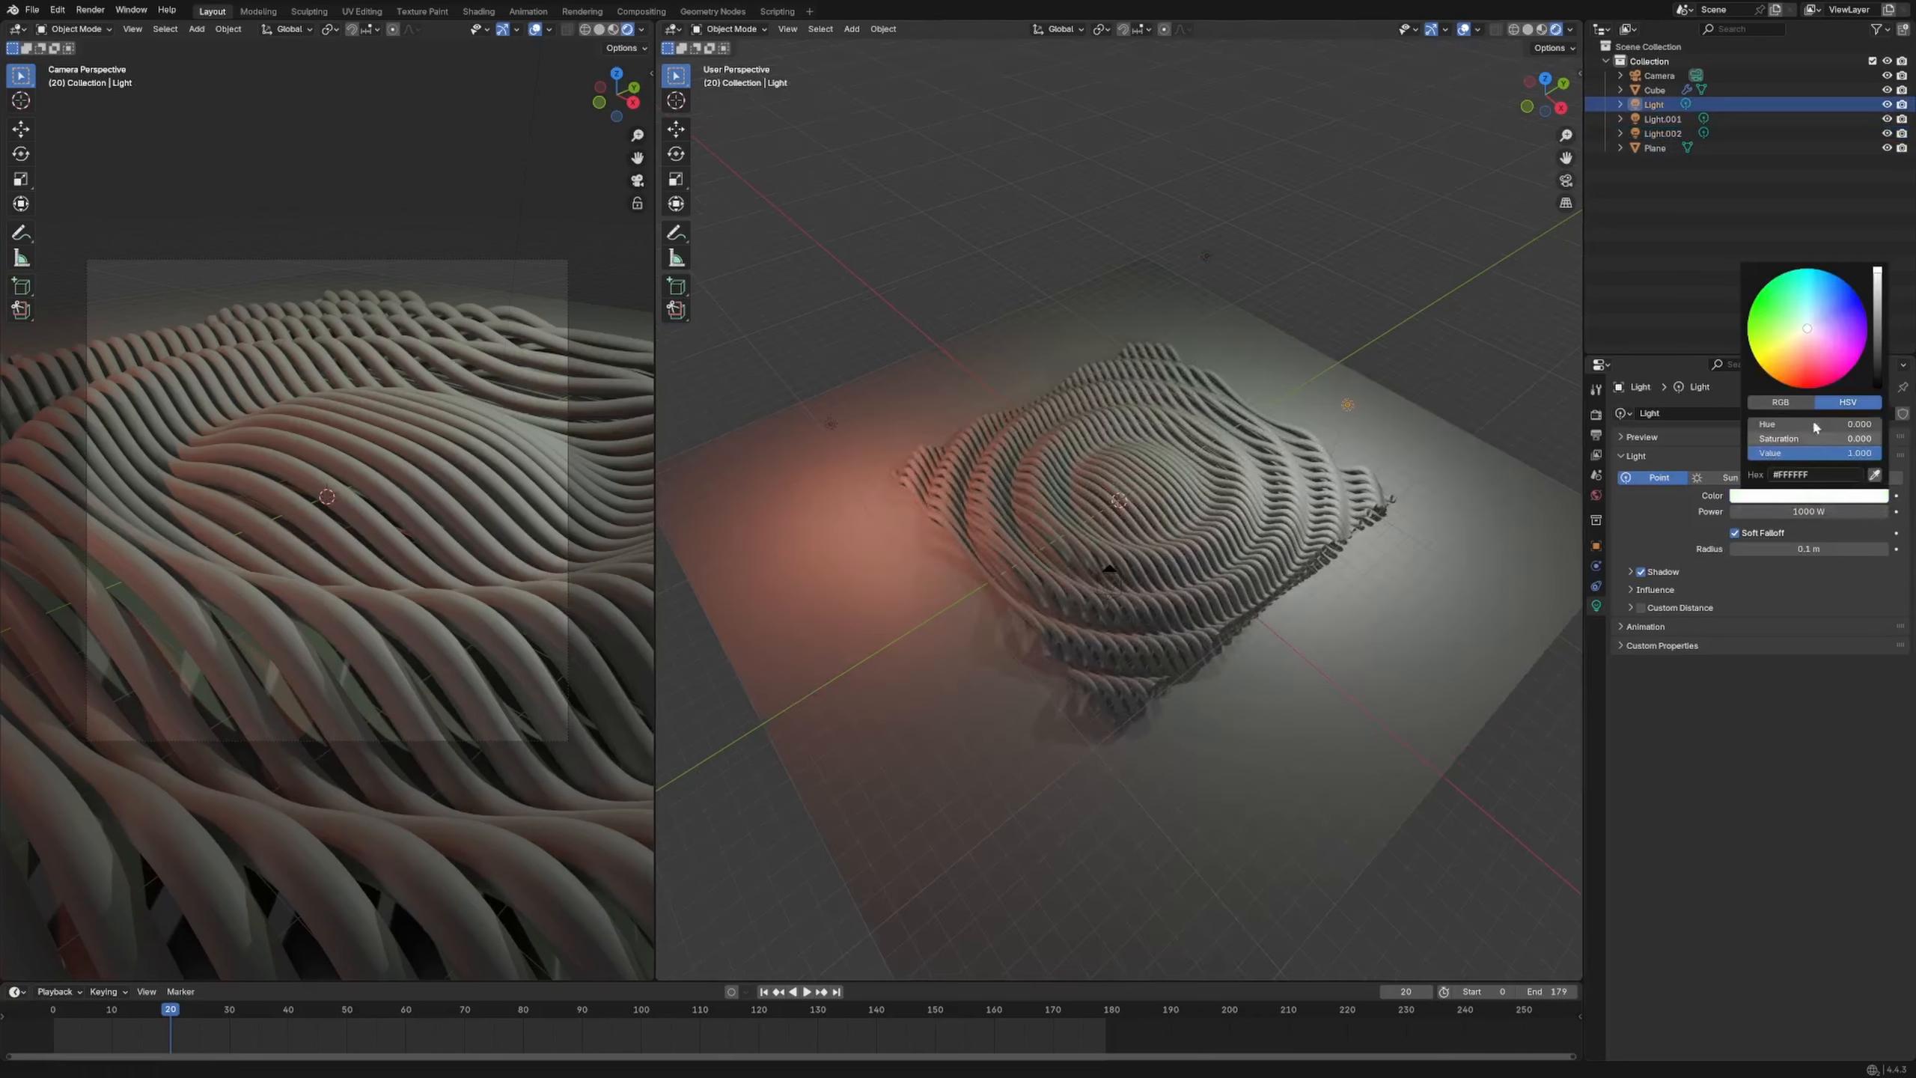
left_click(1832, 341)
left_click(1351, 390)
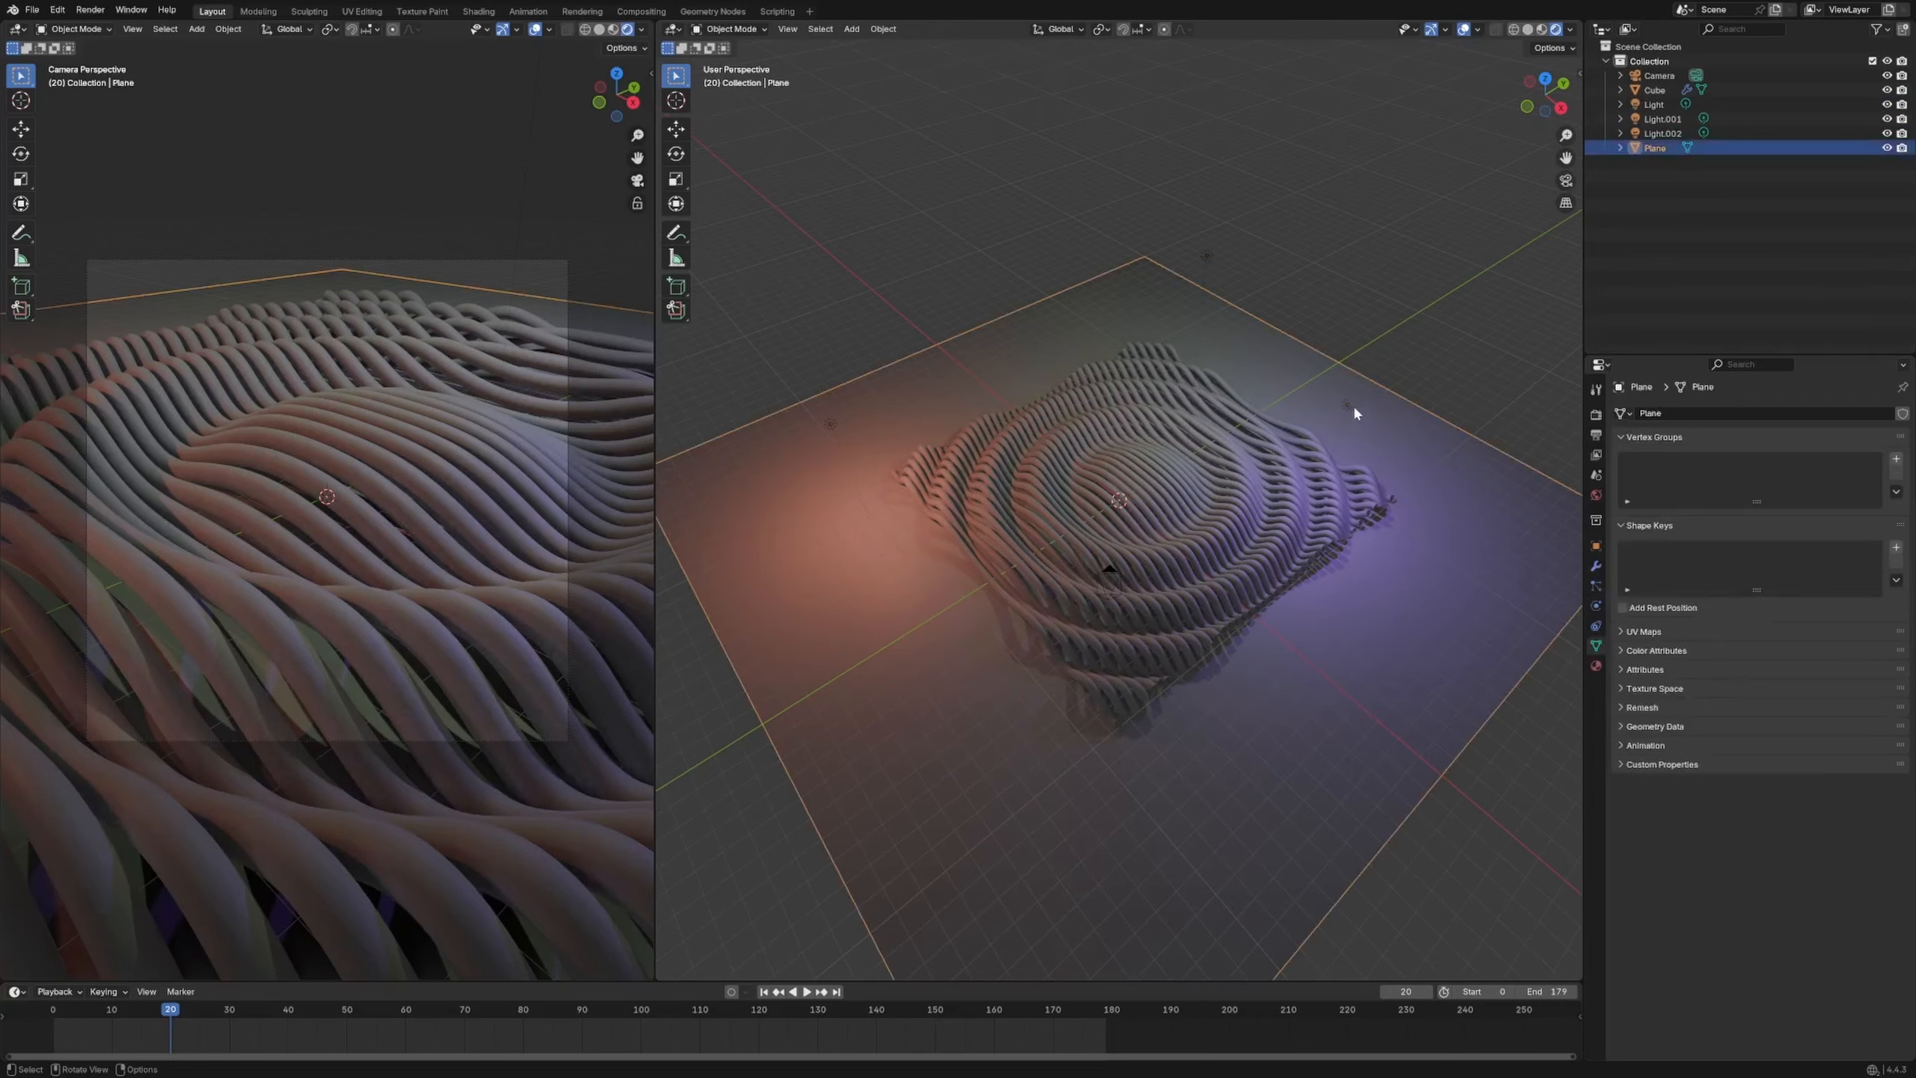
left_click(1354, 409)
key("g")
left_click(1357, 507)
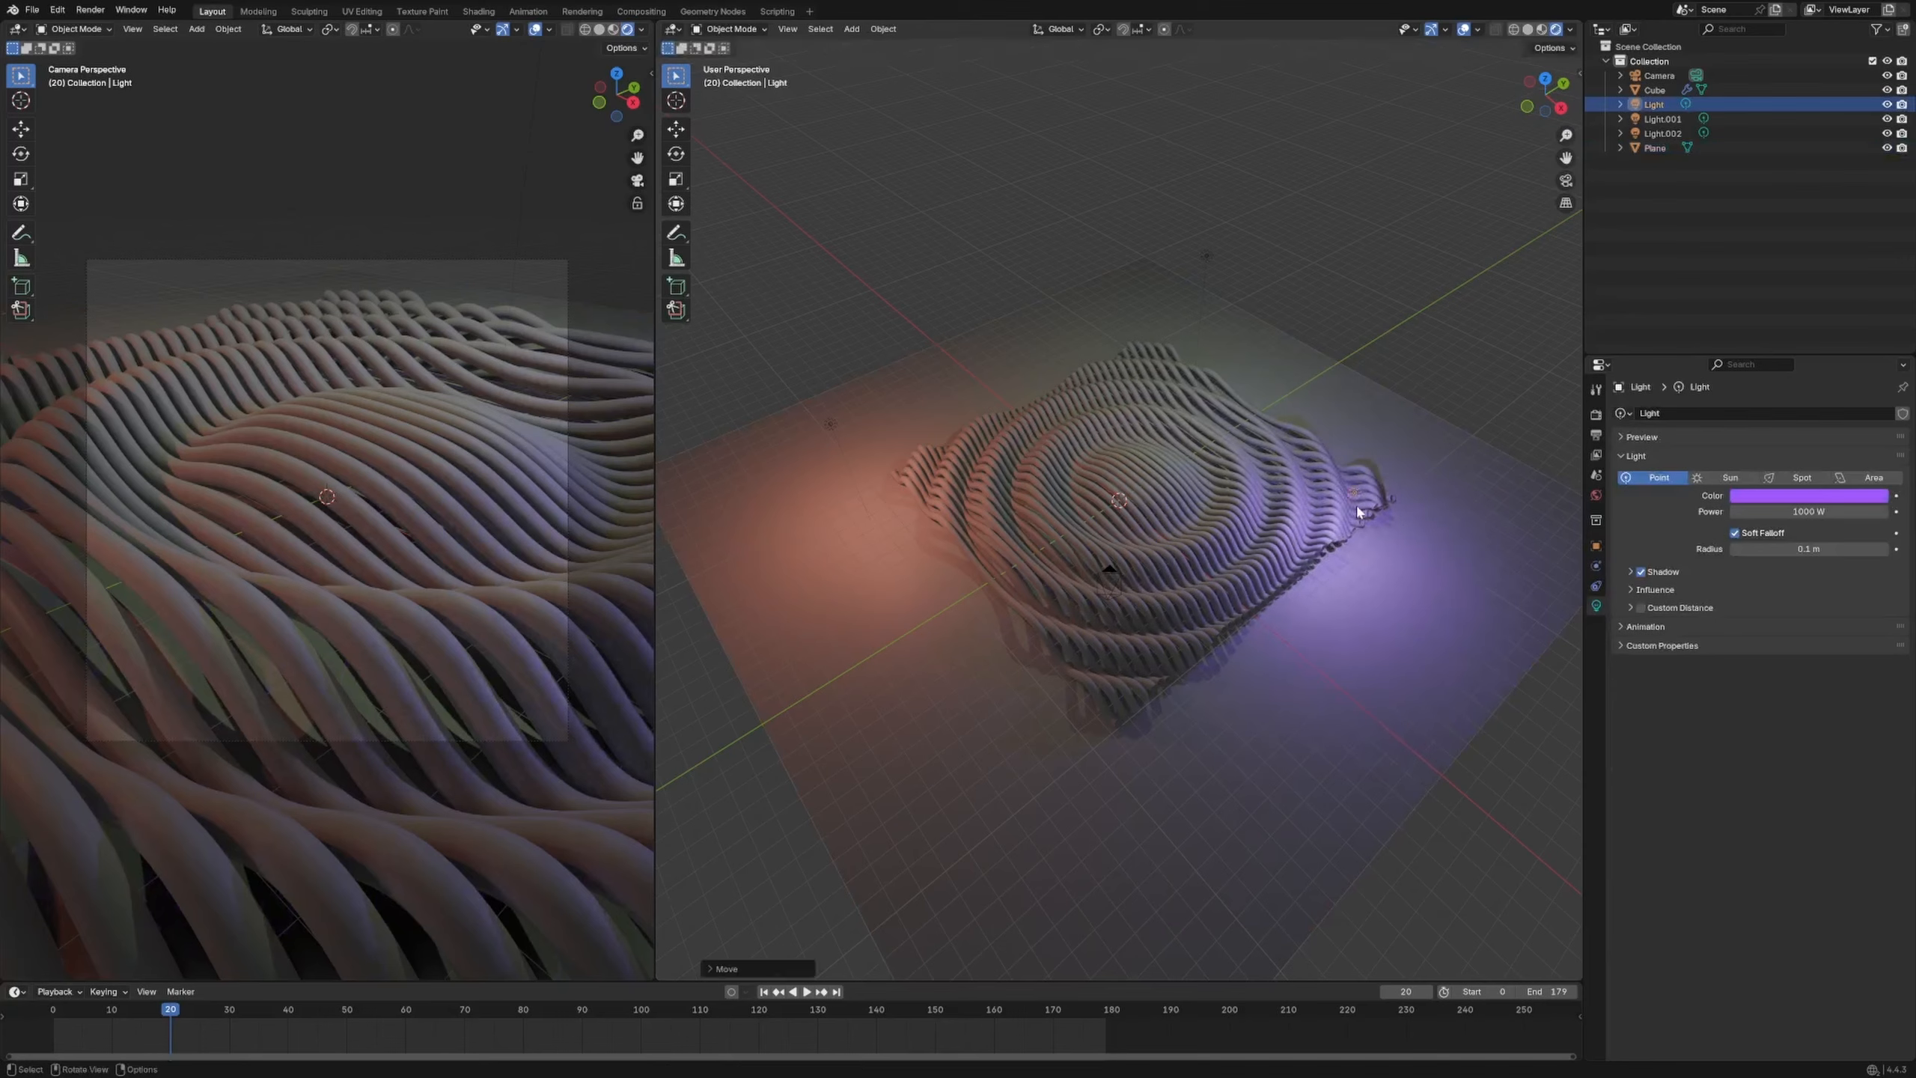
Reposition the orange and green lights near the ribs
left_click(825, 420)
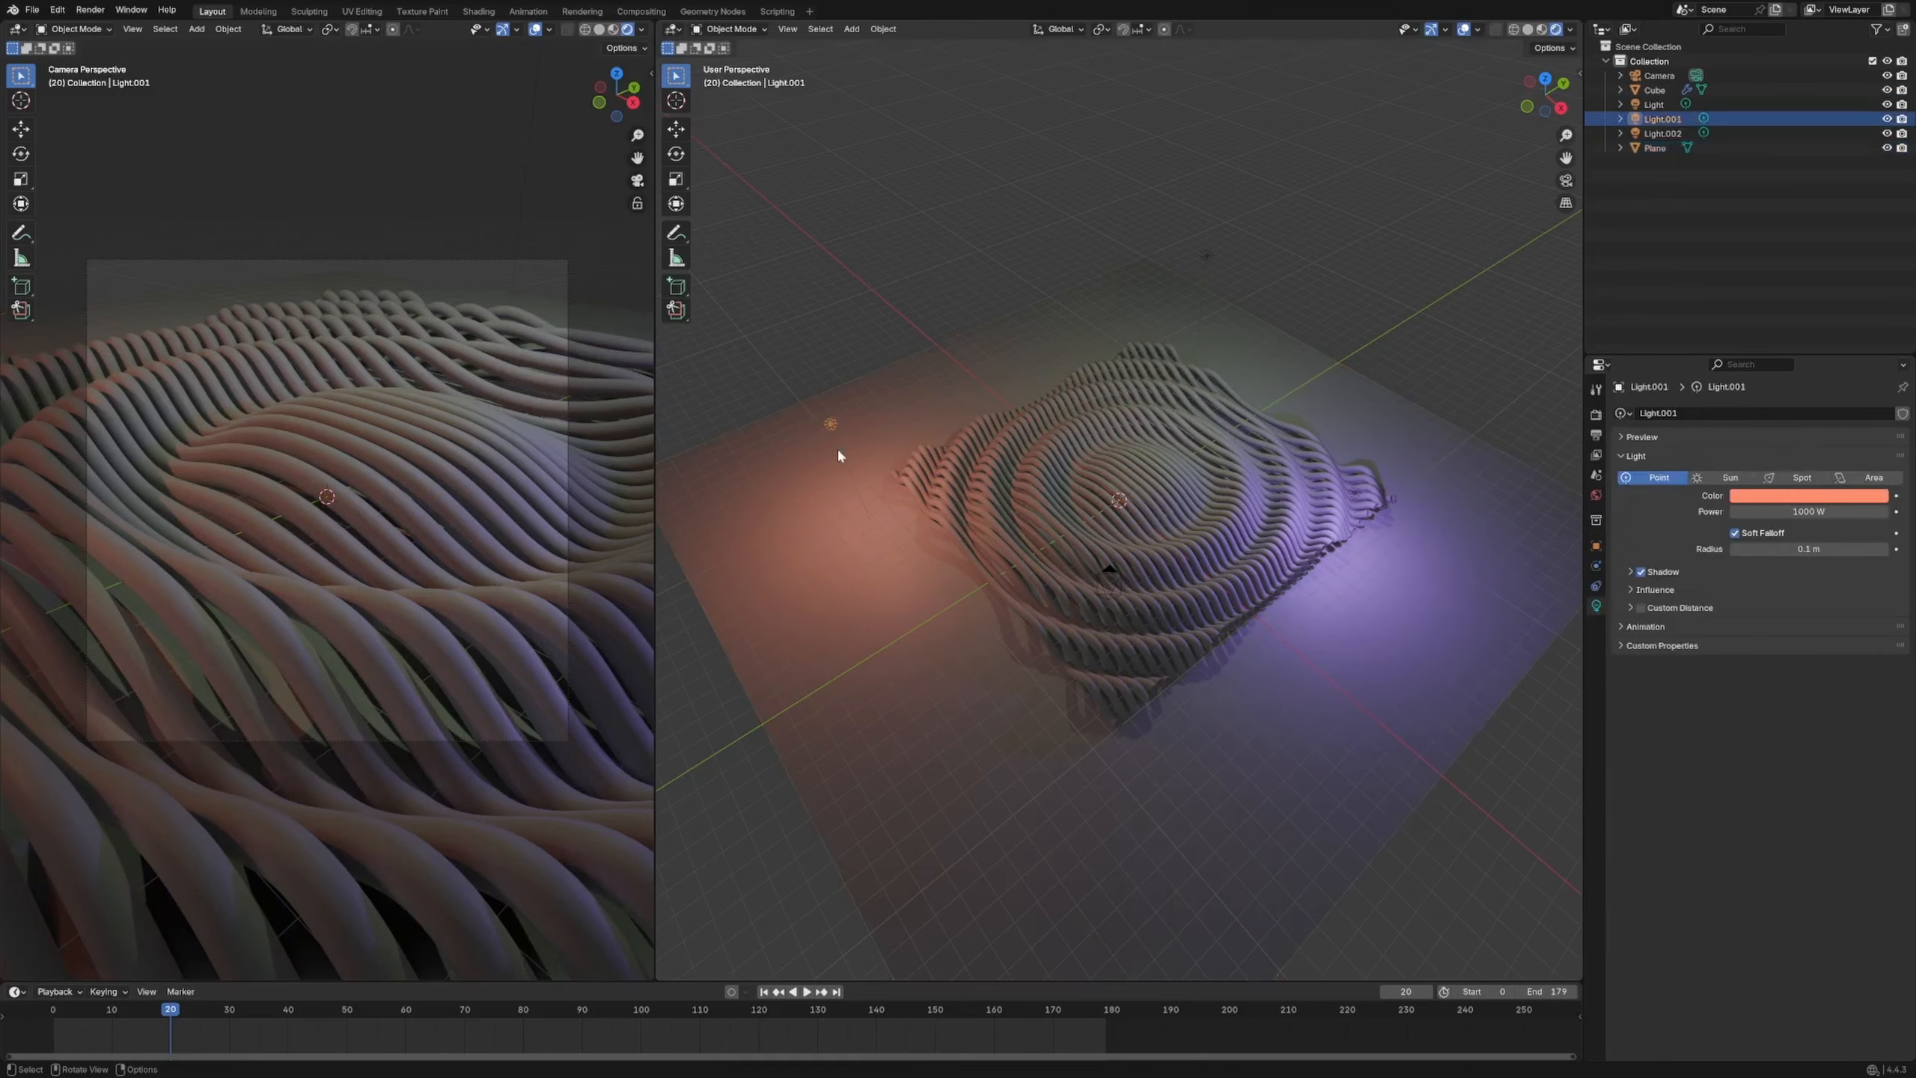
key("g")
left_click(956, 527)
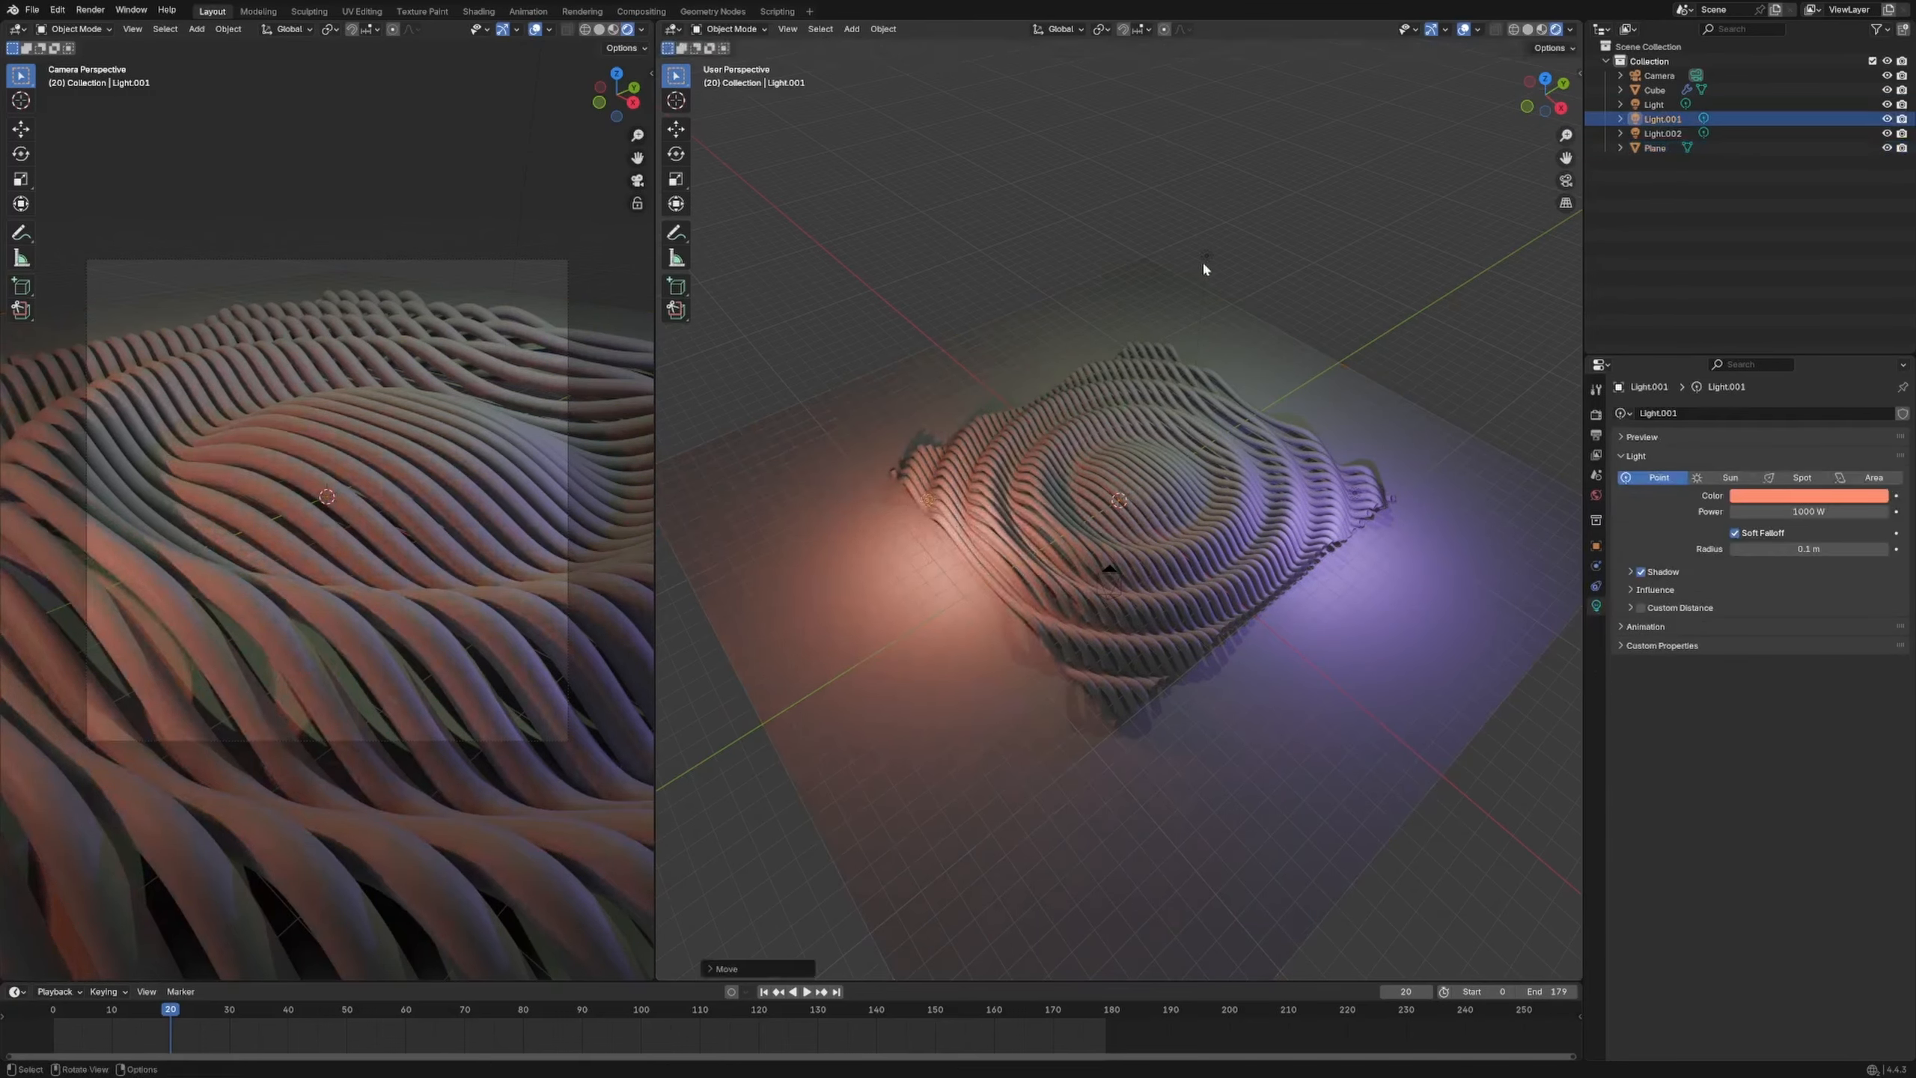
left_click(1206, 260)
key("g")
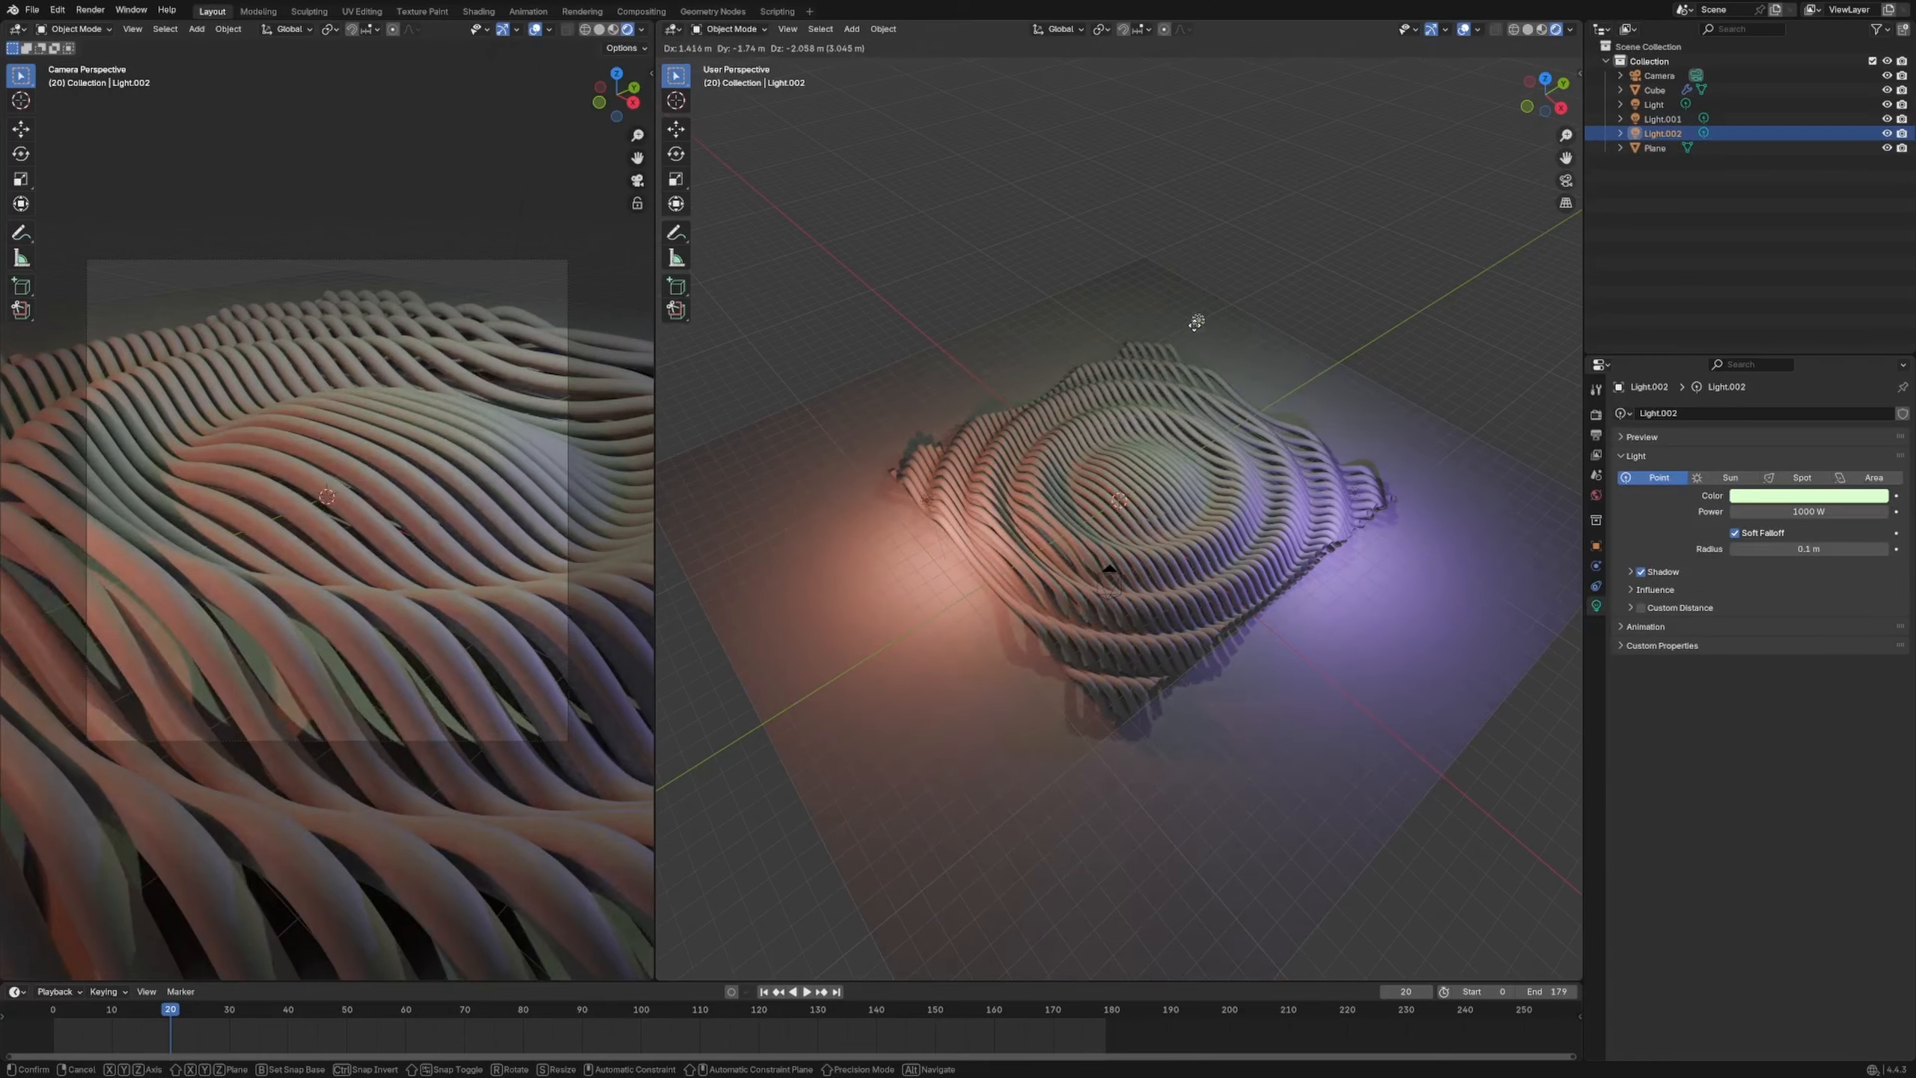
left_click(1190, 317)
key("g")
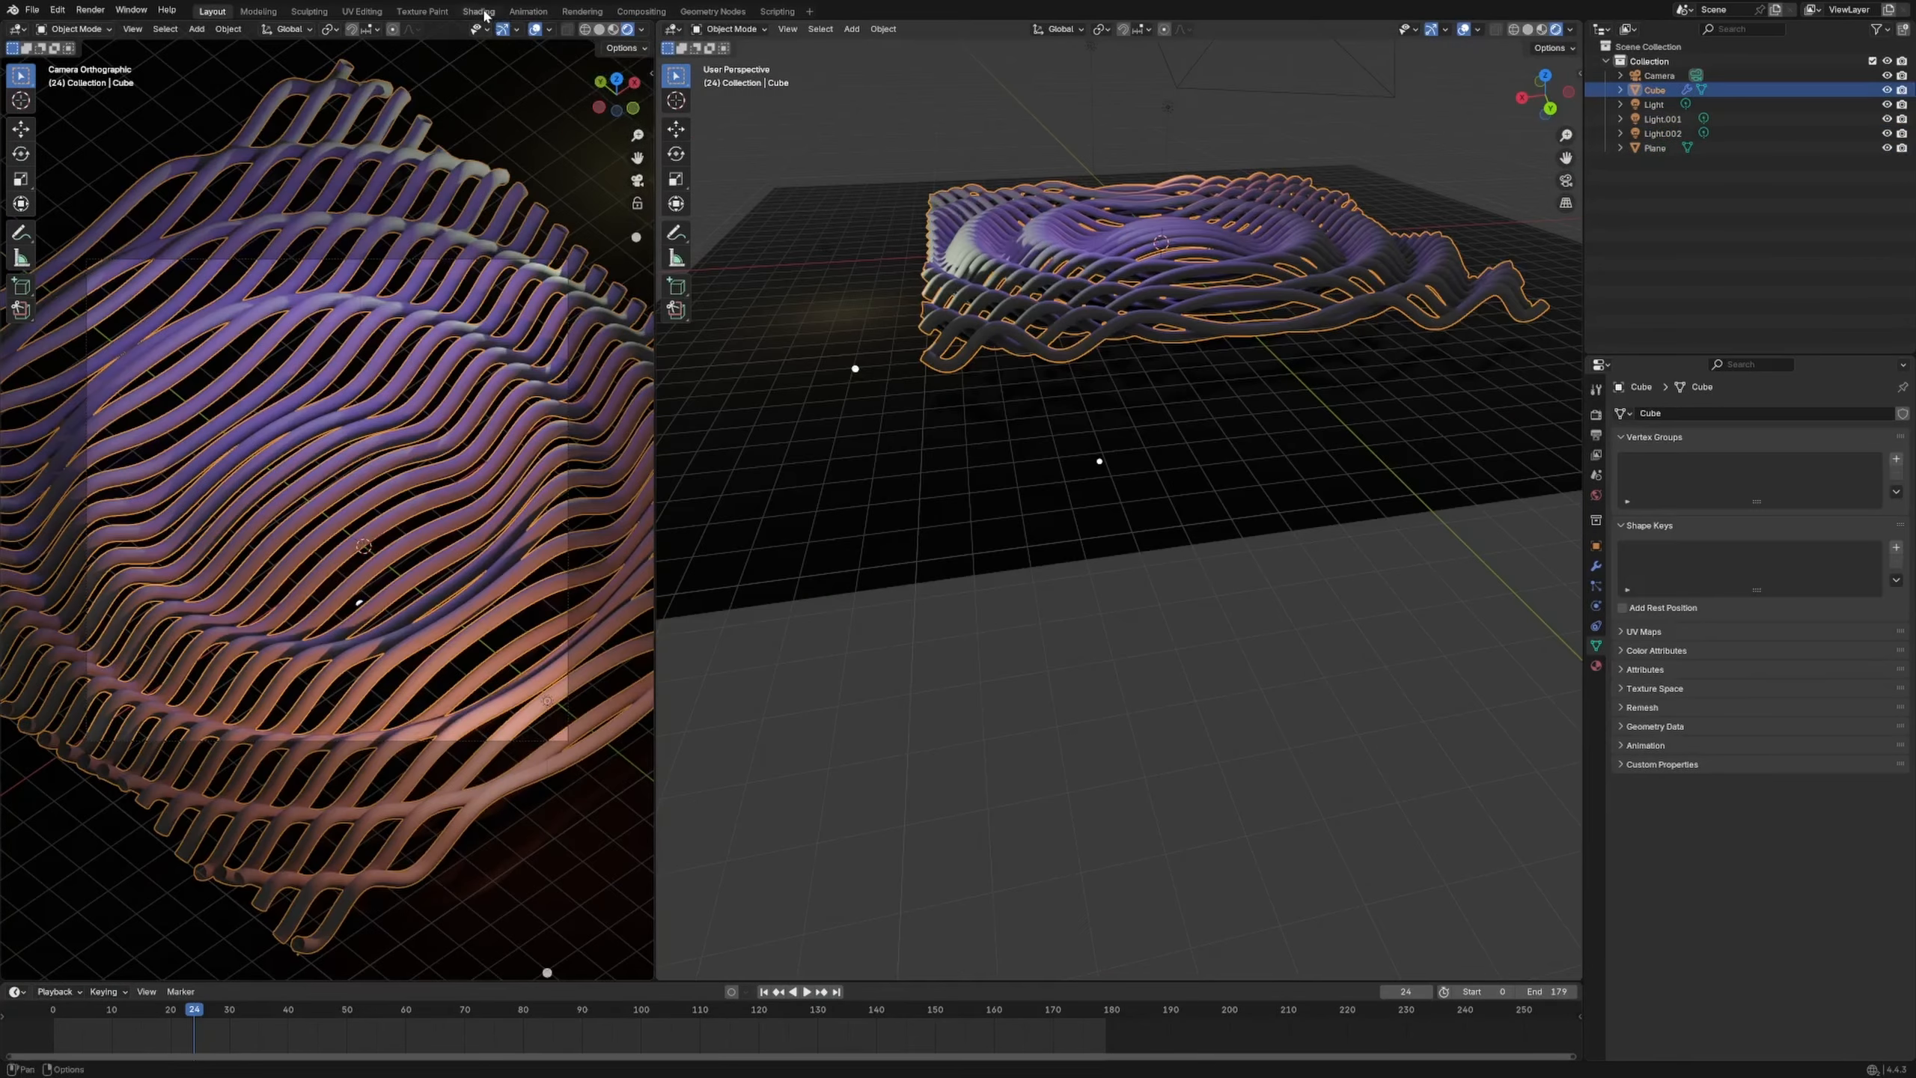
Show the tube scene fully rendered in the Shading workspace and review the geometry node tree
left_click(480, 11)
scroll(943, 340, "down", 6)
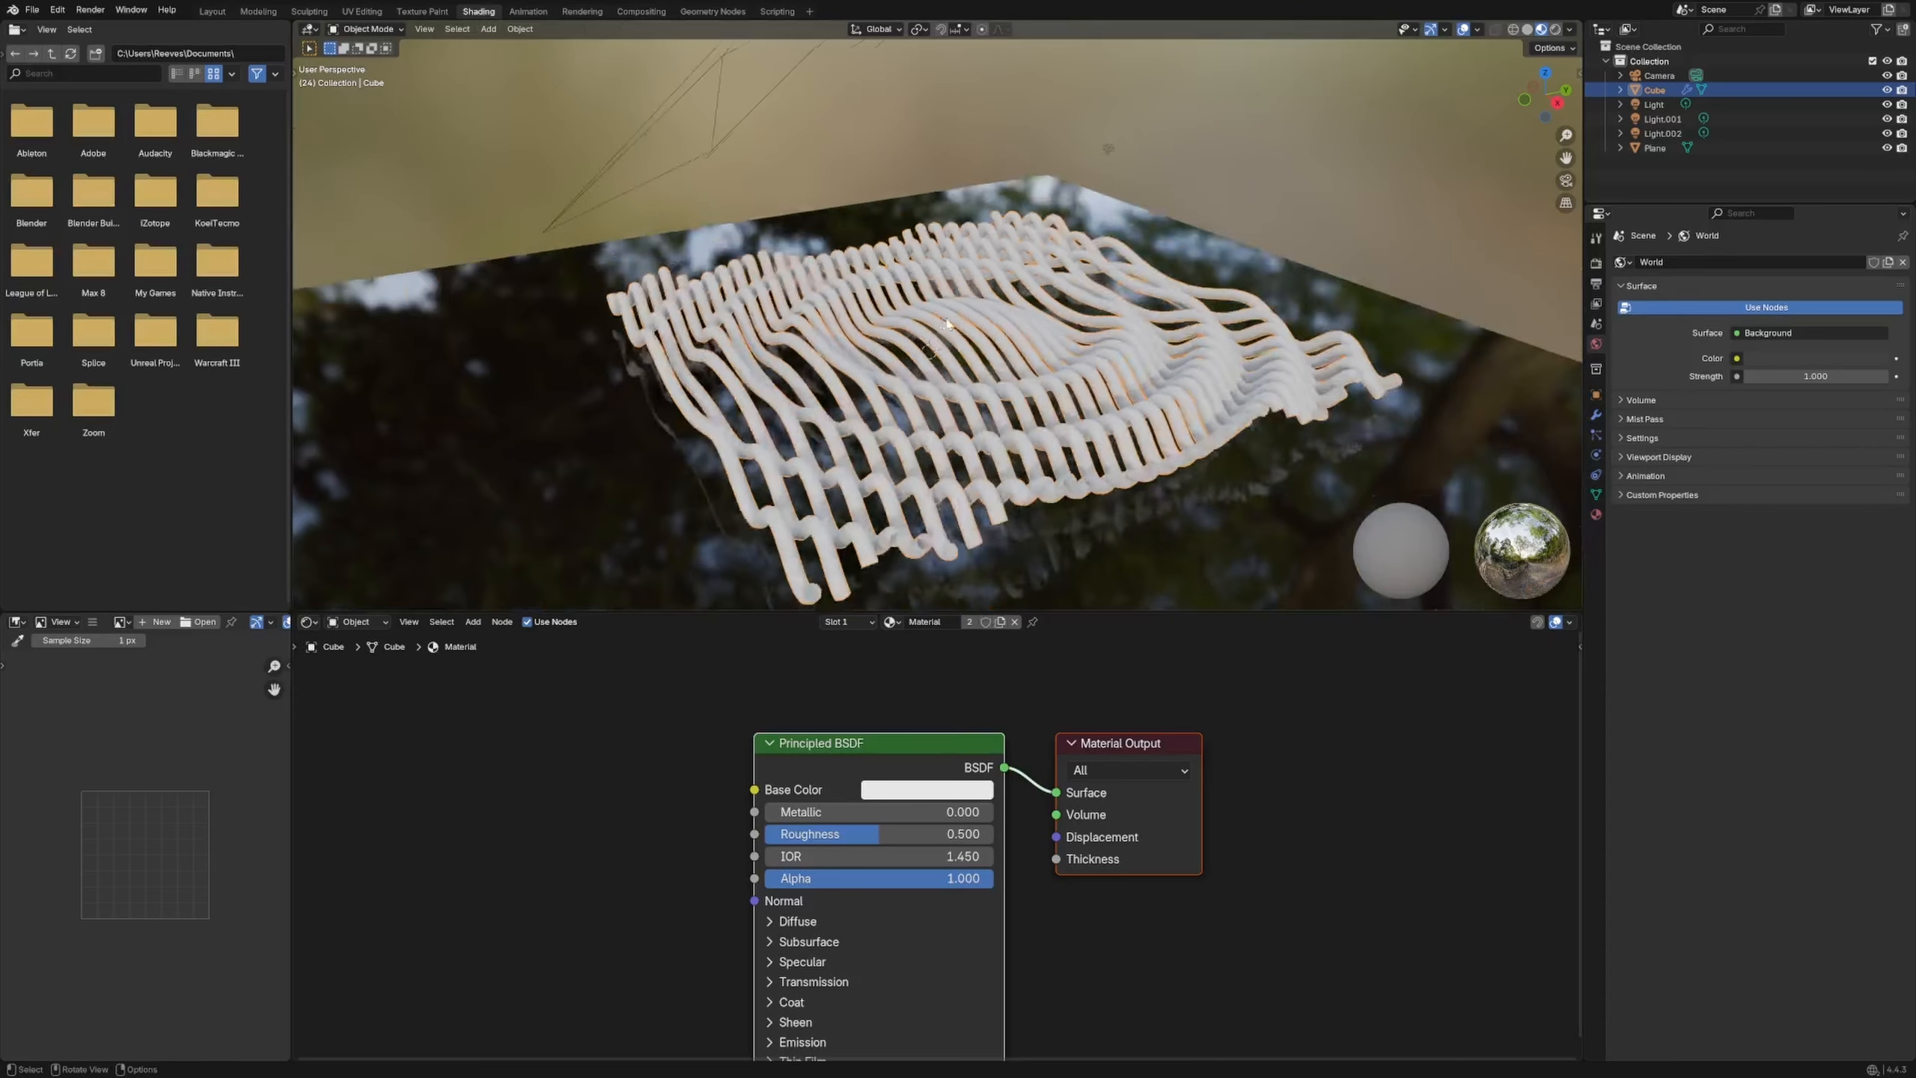
left_click(1555, 28)
middle_click_drag(1120, 251, 1055, 386)
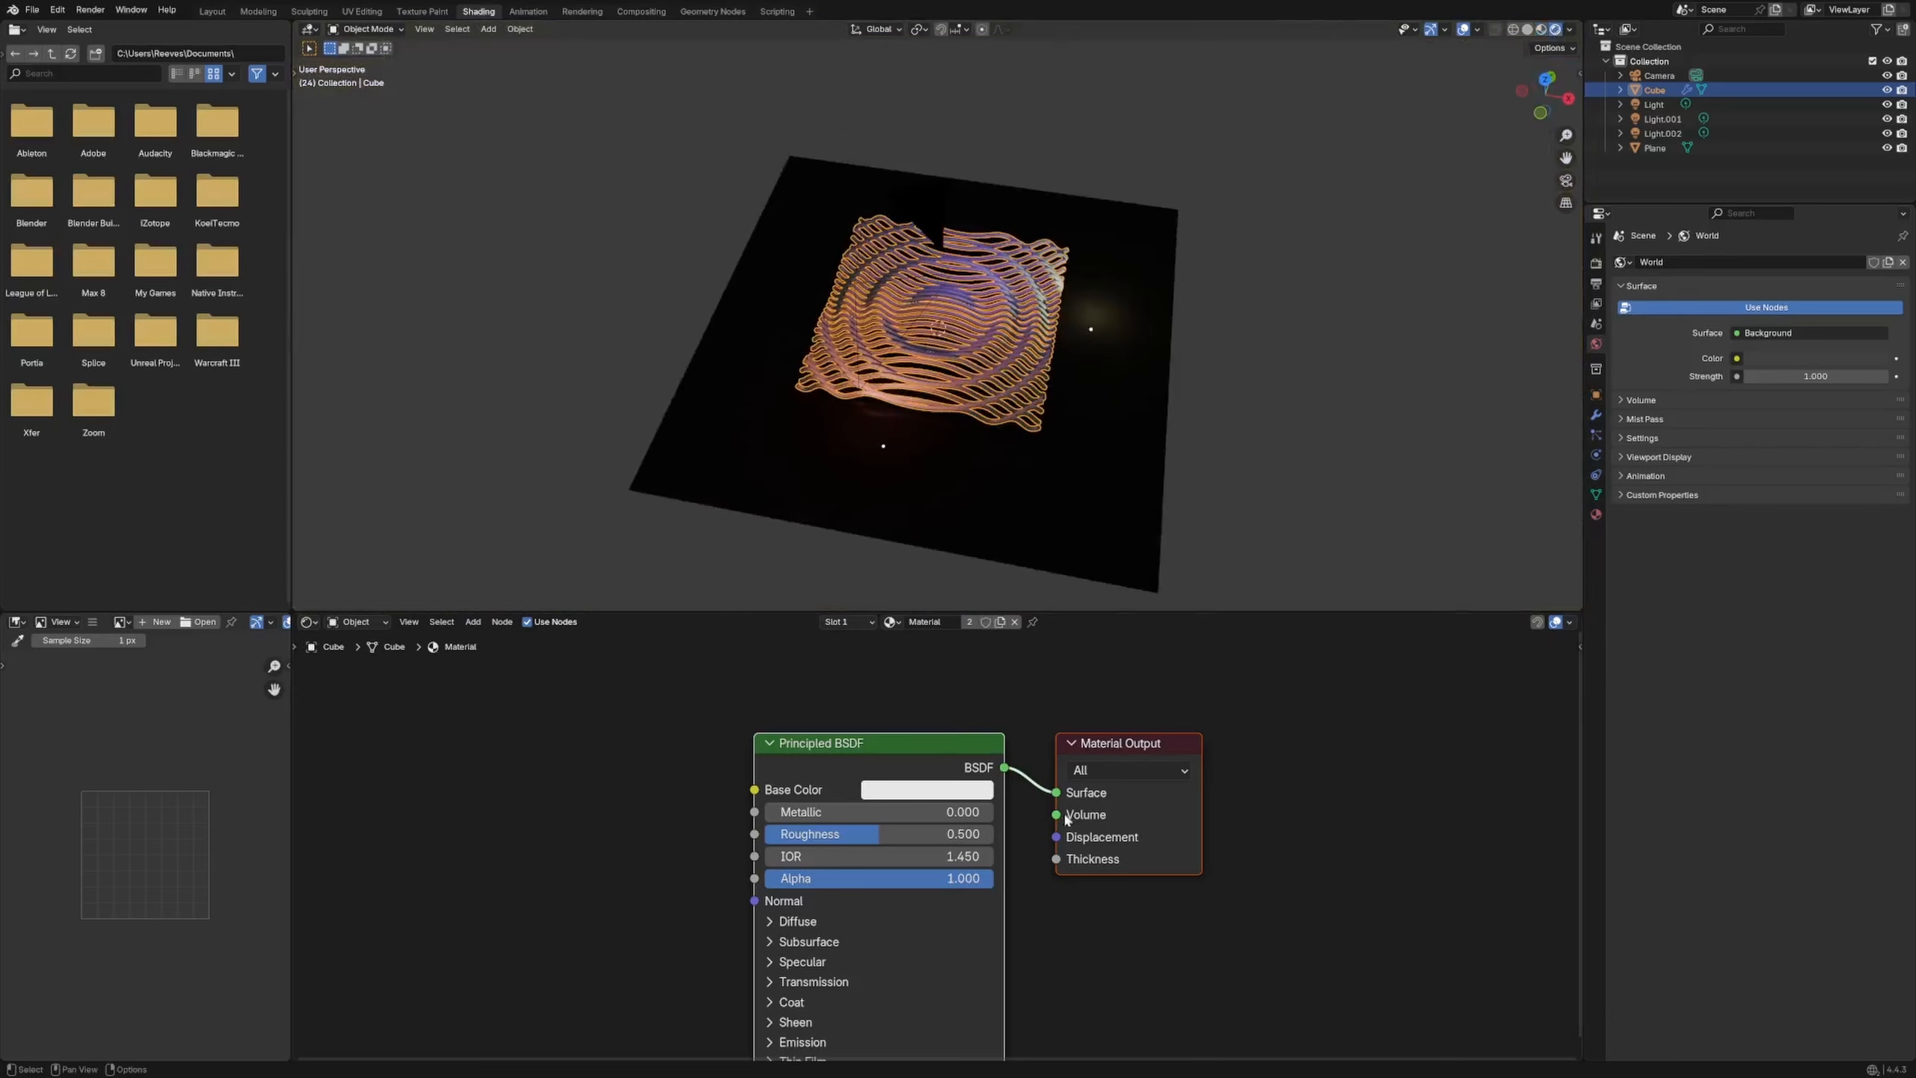
middle_click_drag(1162, 725, 1256, 689)
left_click(714, 12)
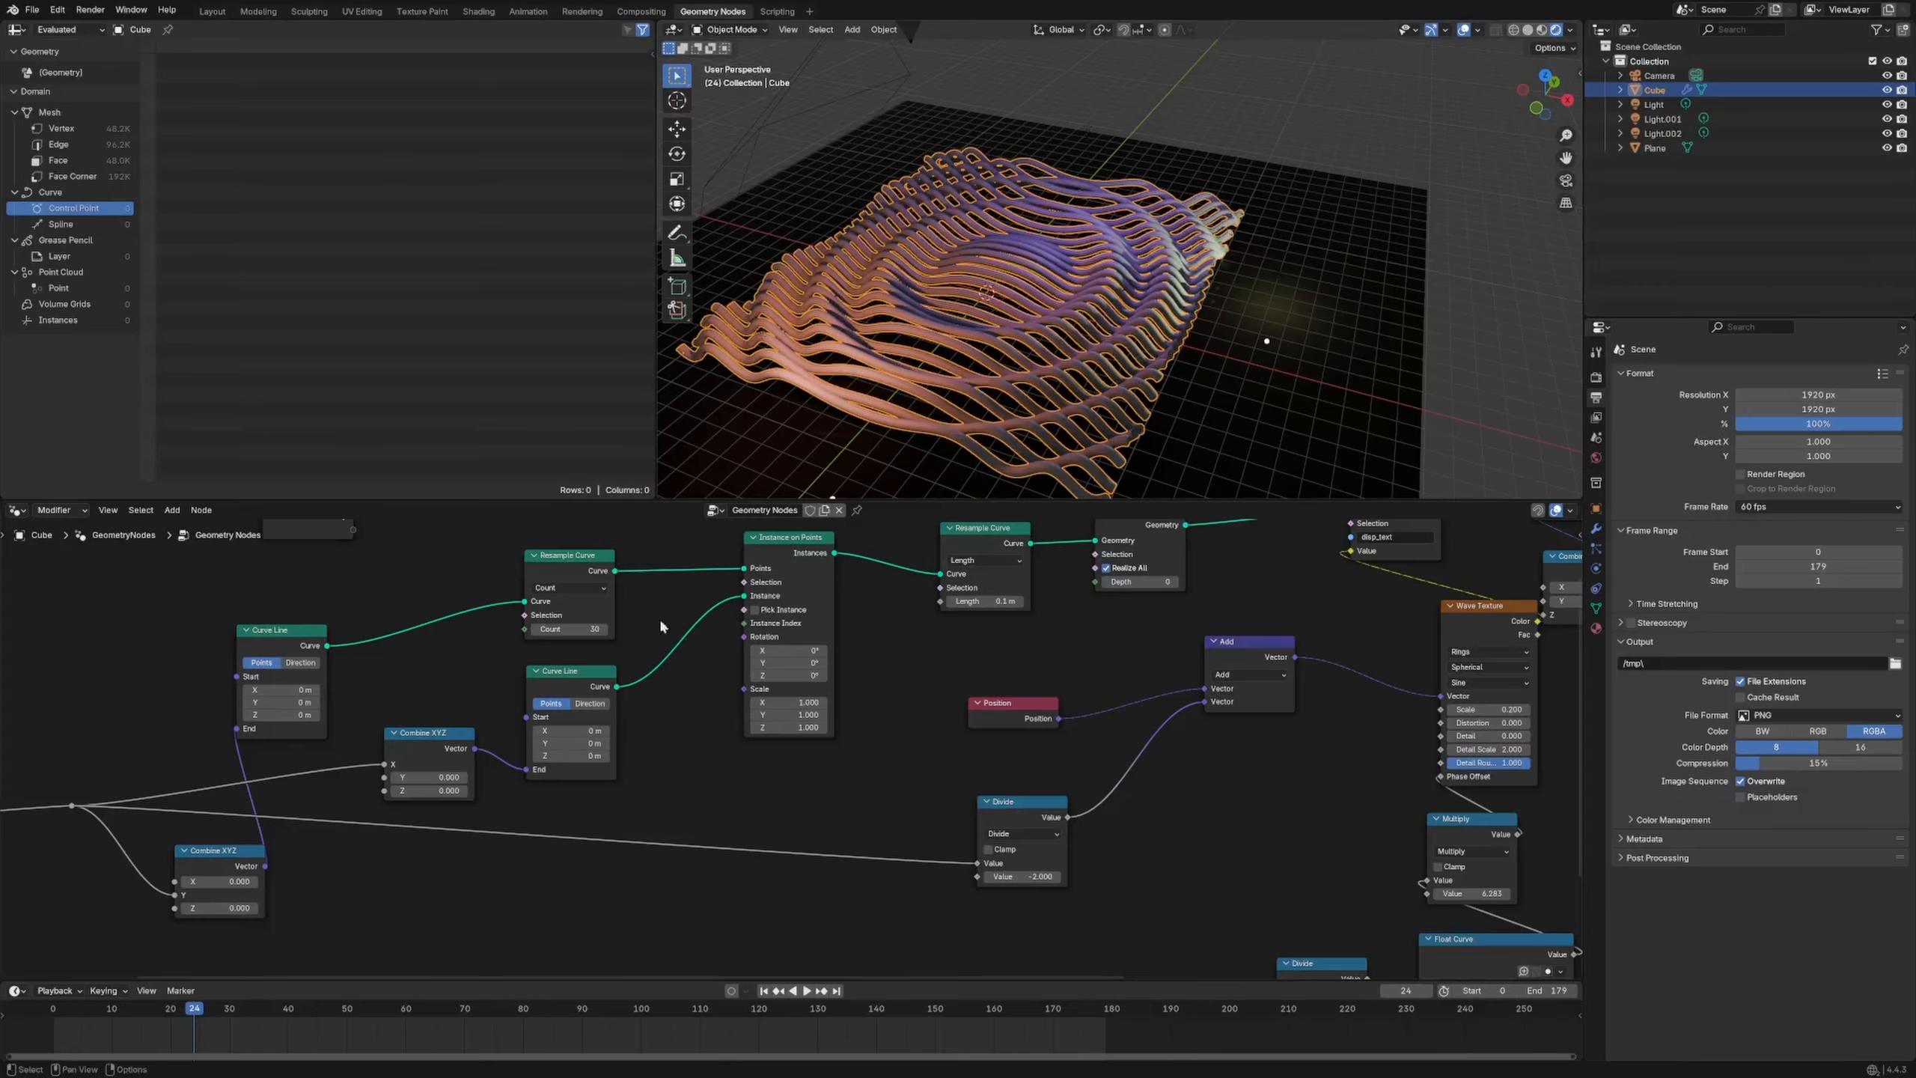
mouse_move(658, 617)
middle_mouse_down()
mouse_move(398, 617)
mouse_move(242, 705)
middle_mouse_up()
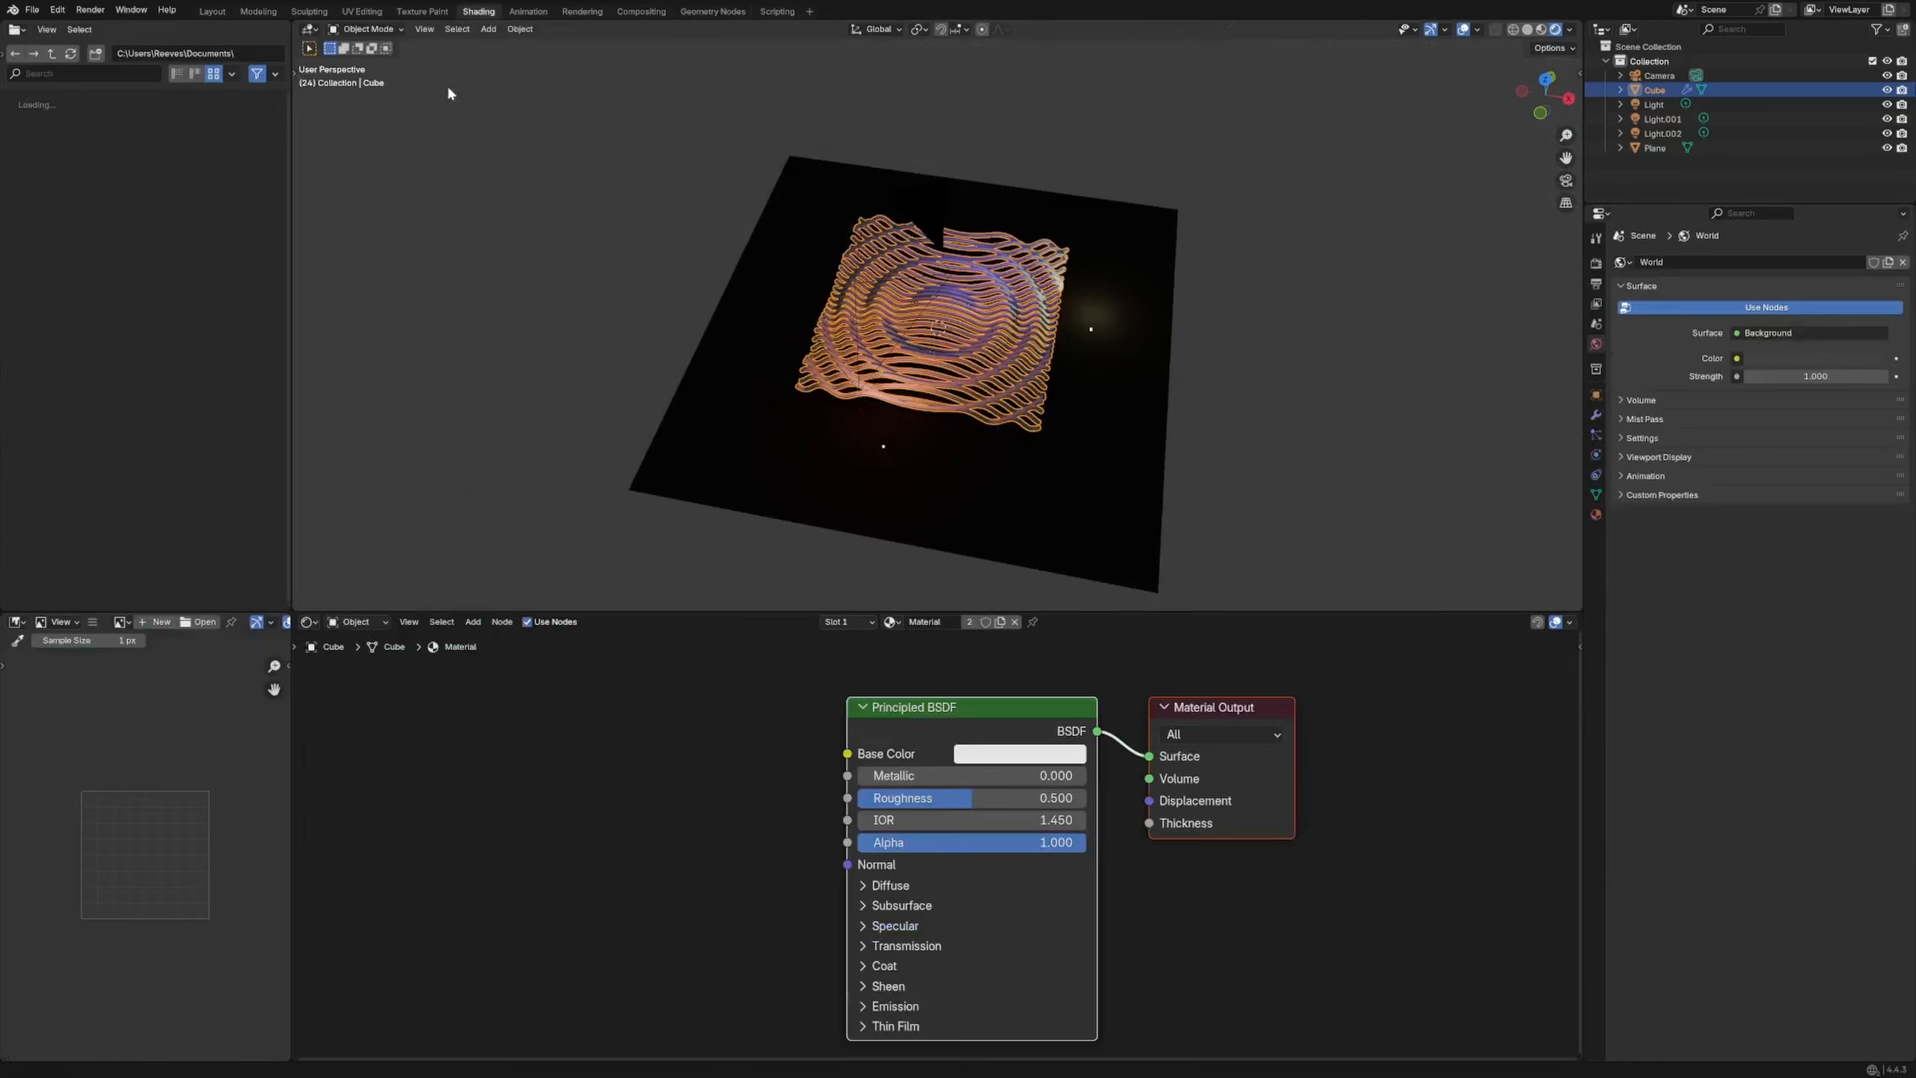
left_click(478, 11)
Add an Attribute node reading disp_text and link its colour to the Principled Base Color
key("shift+a")
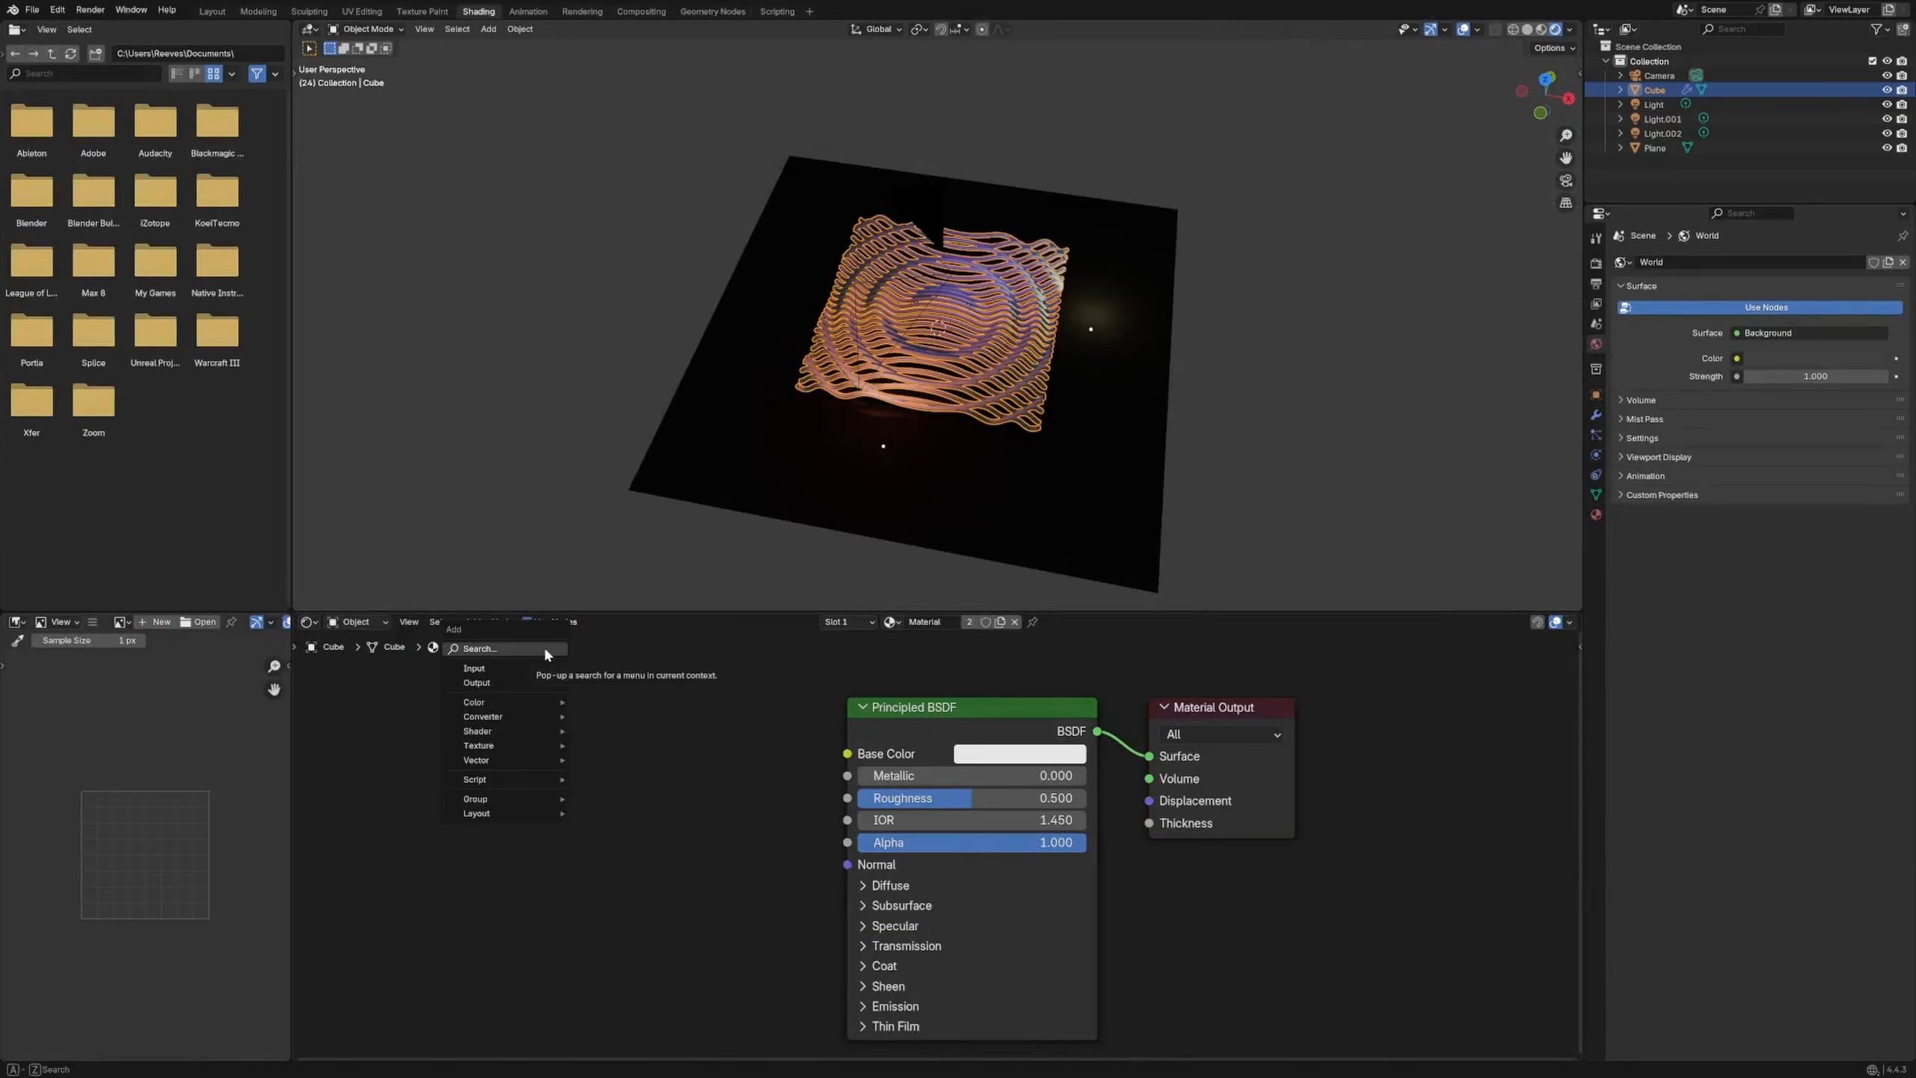
type("attribute")
key("Return")
left_click(492, 702)
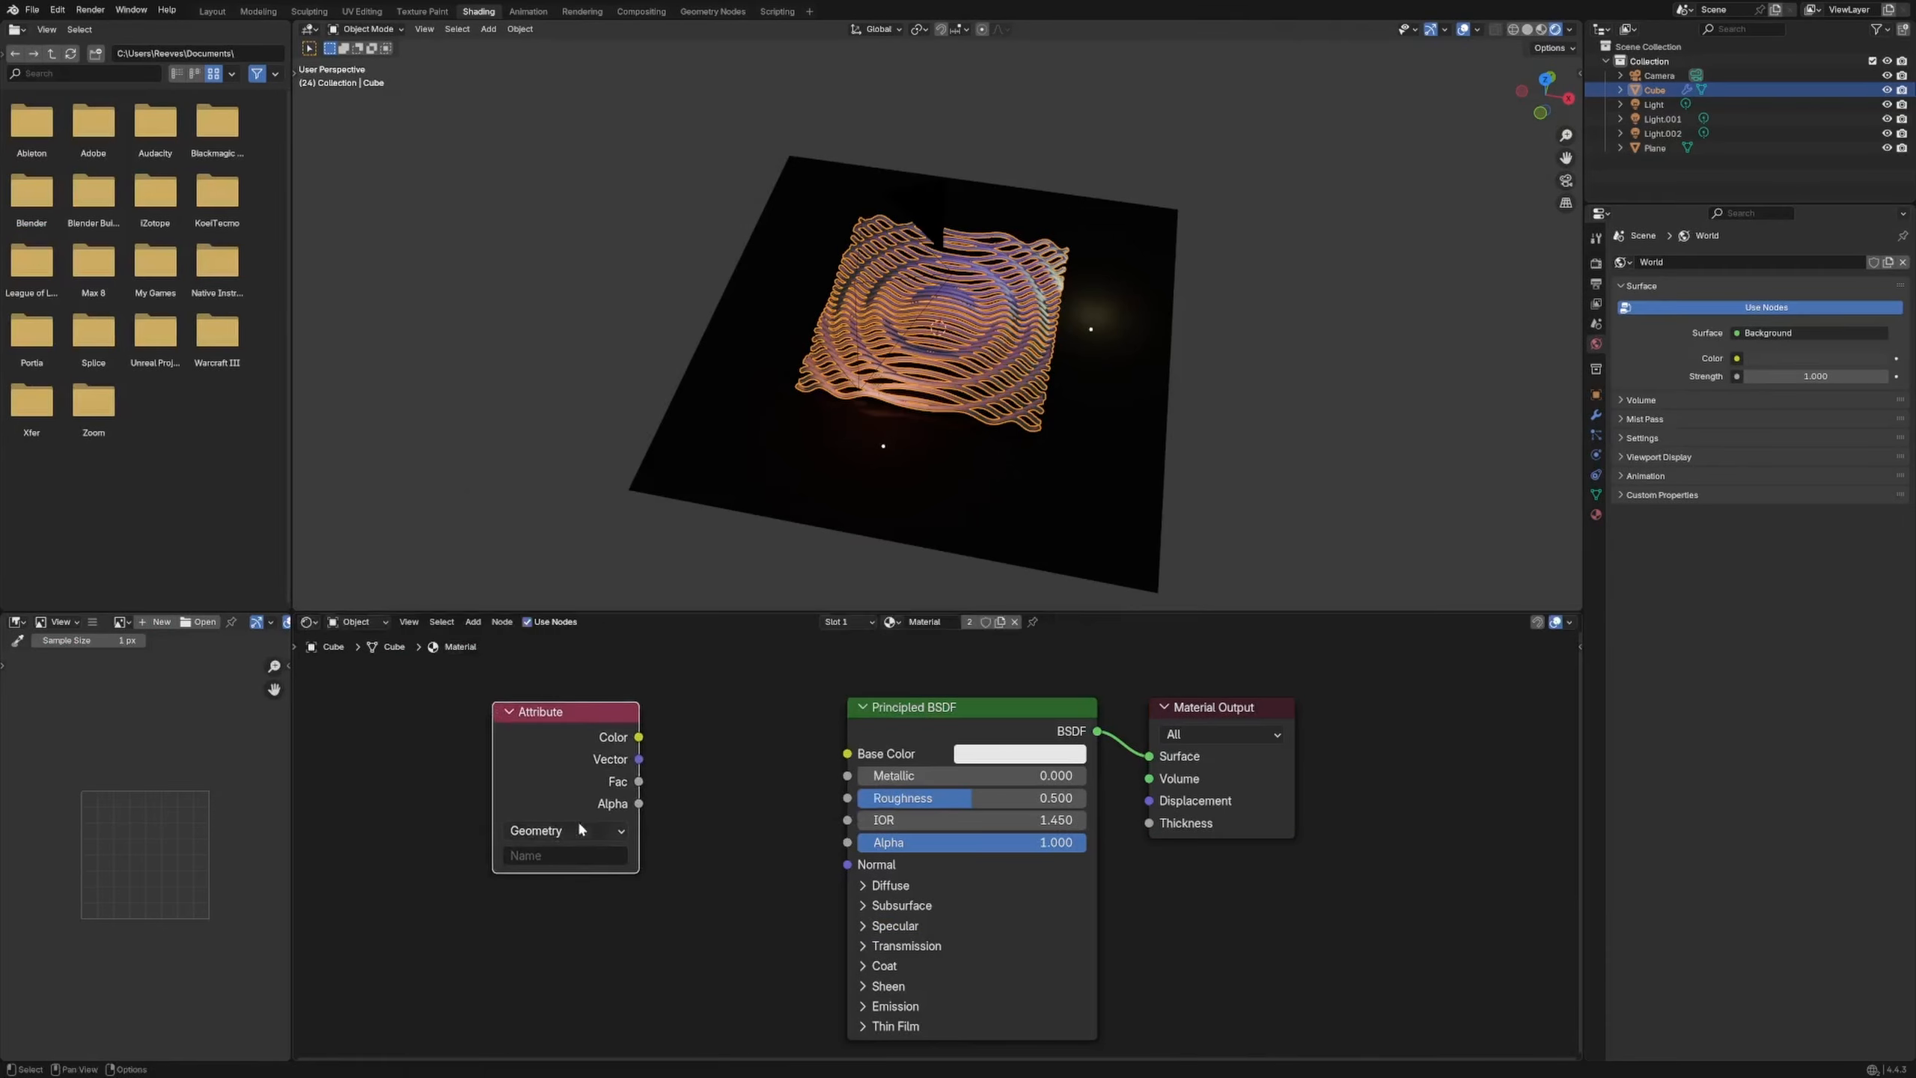
type("disp_text")
left_click_drag(638, 736, 847, 753)
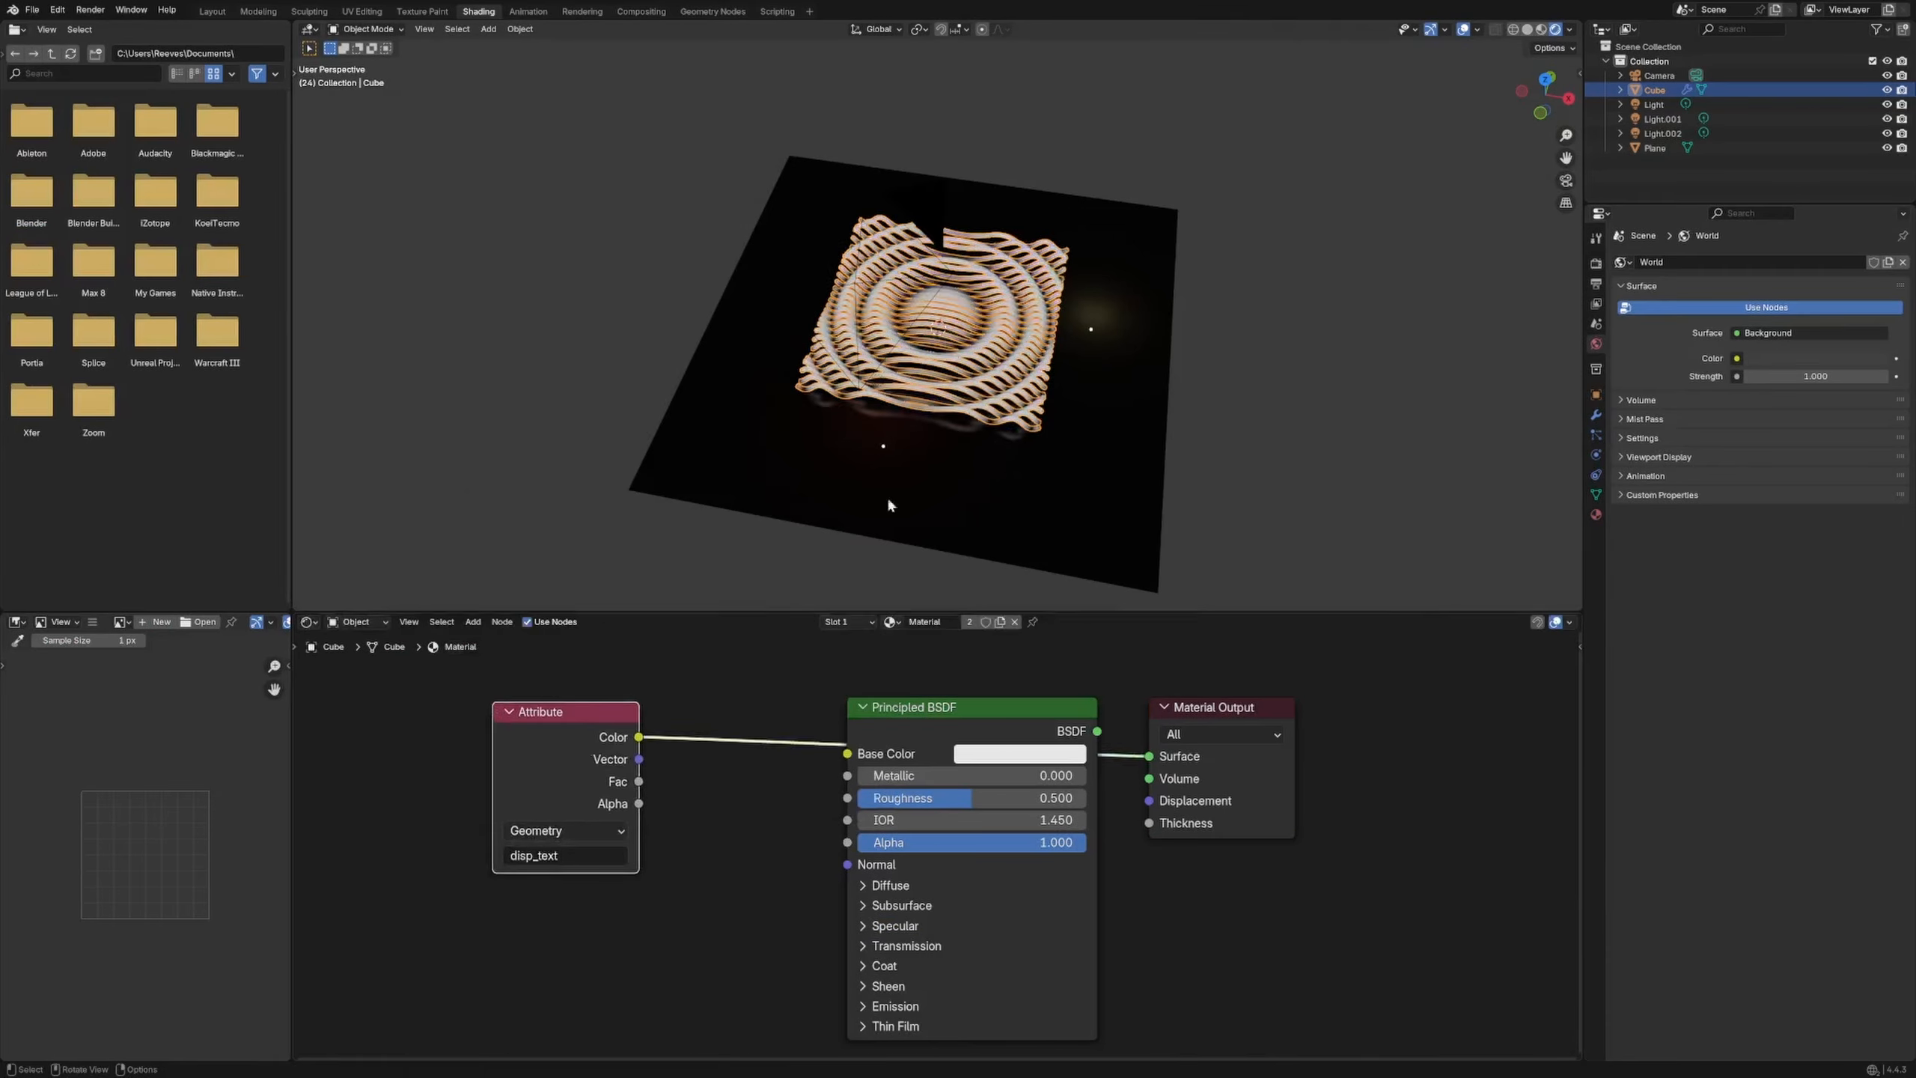
left_click_drag(950, 709, 928, 814)
left_click_drag(1204, 713, 1315, 666)
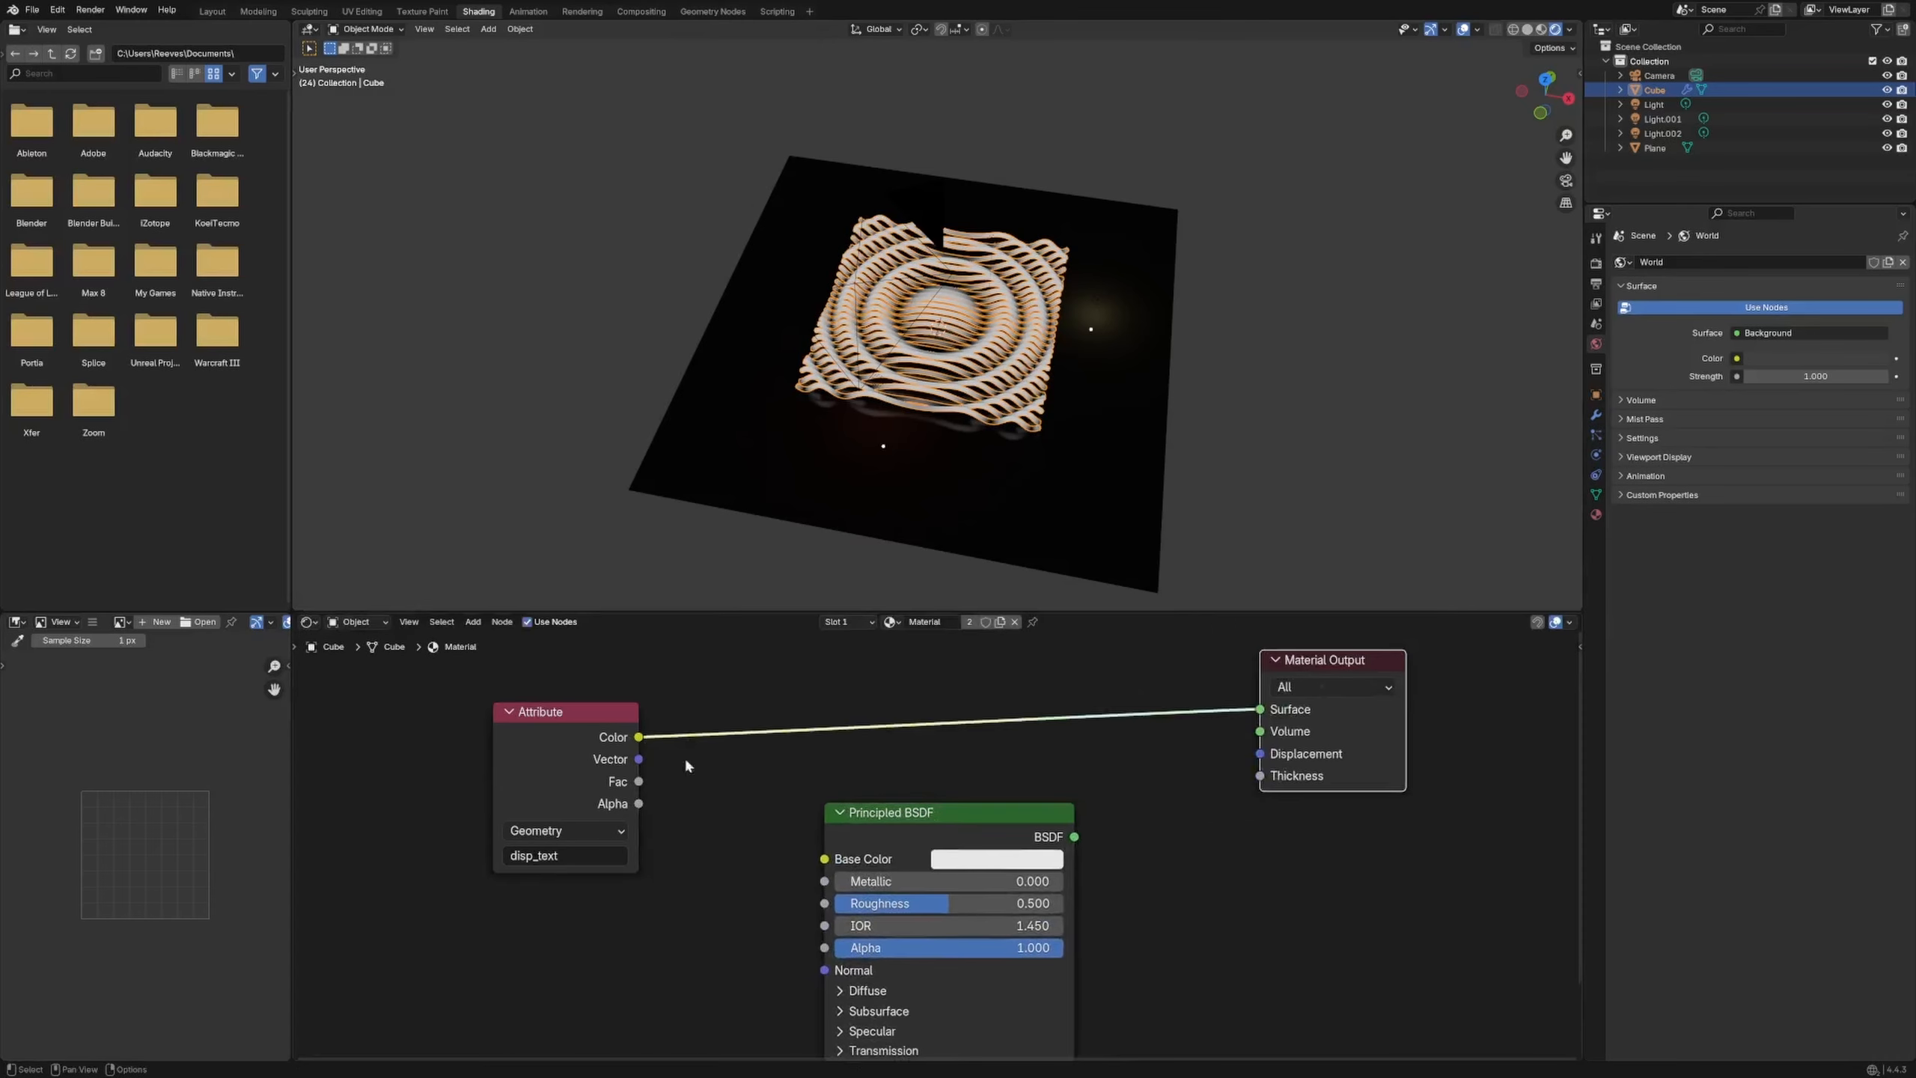
left_click_drag(589, 717, 466, 726)
left_click_drag(900, 843, 997, 823)
Add a Texture Coordinate node and preview its outputs, including Object, on the tubes
key("shift+a")
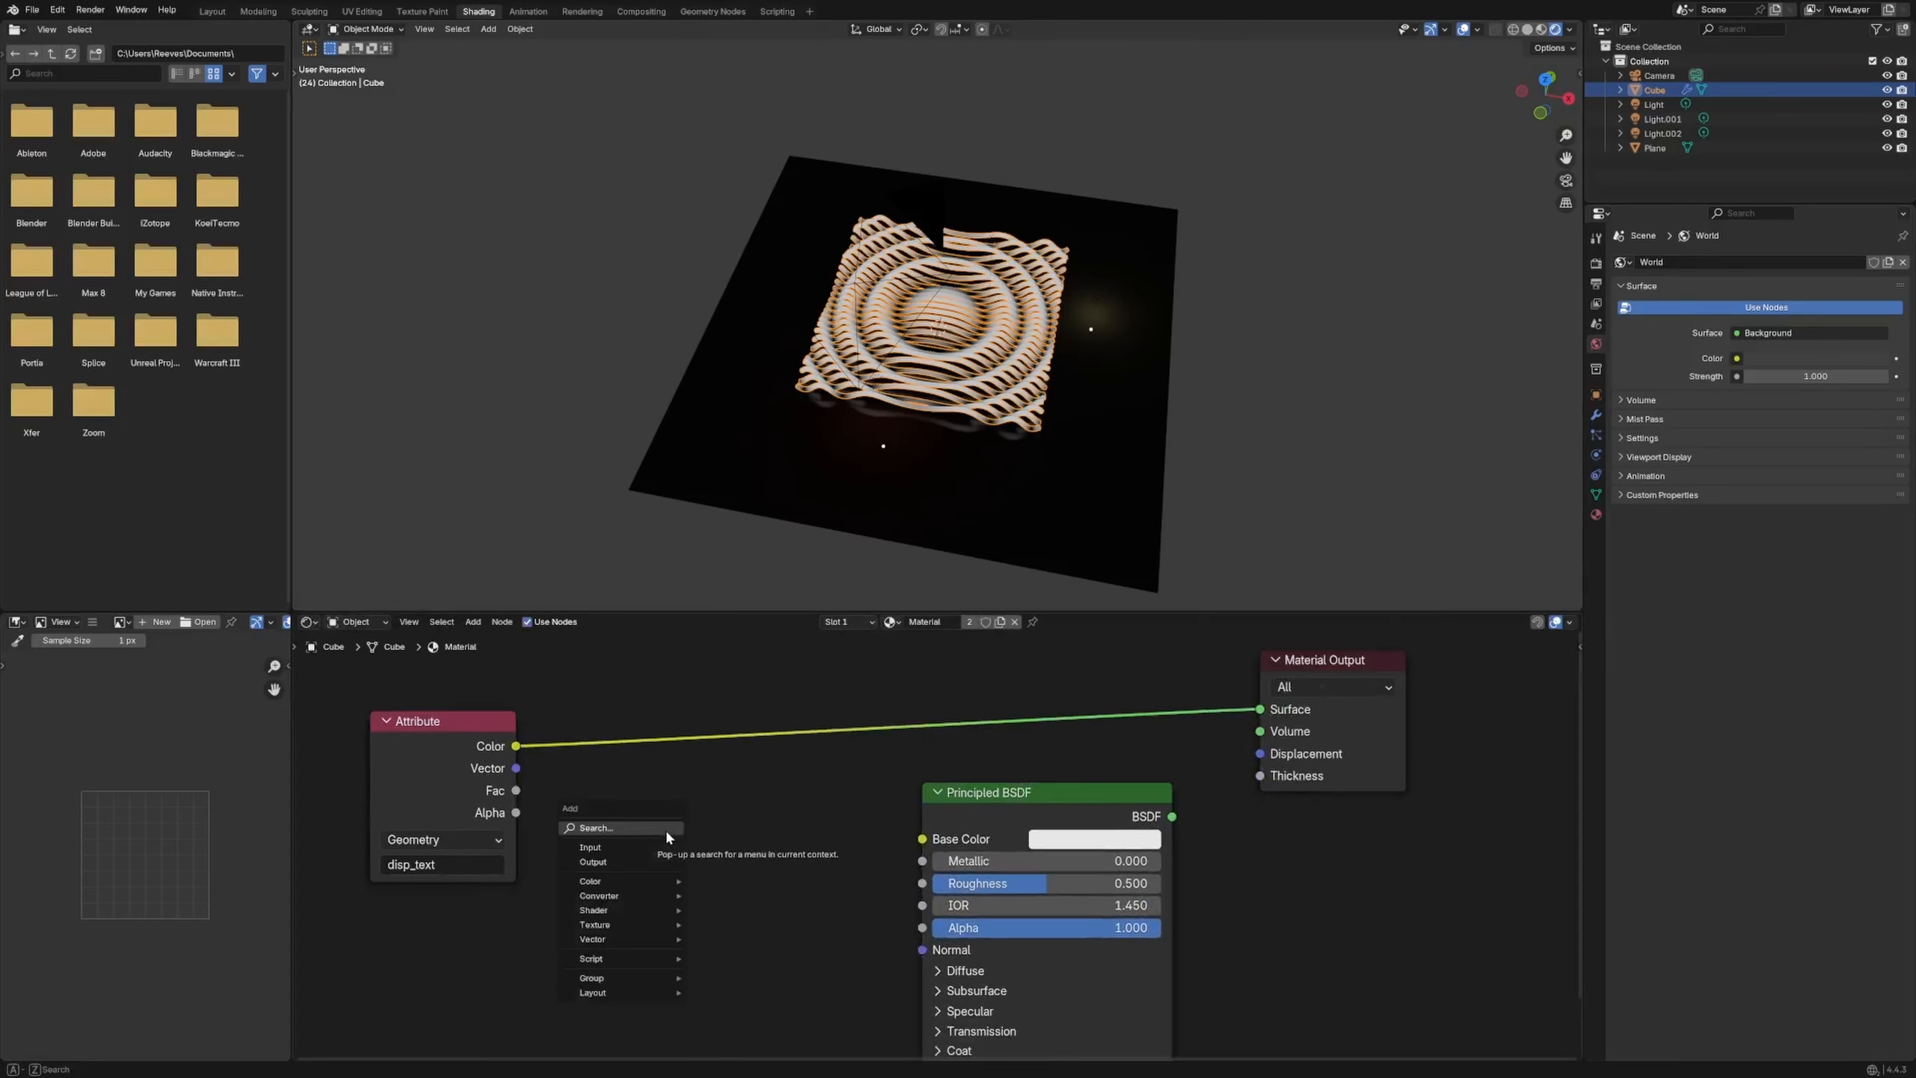
left_click(665, 828)
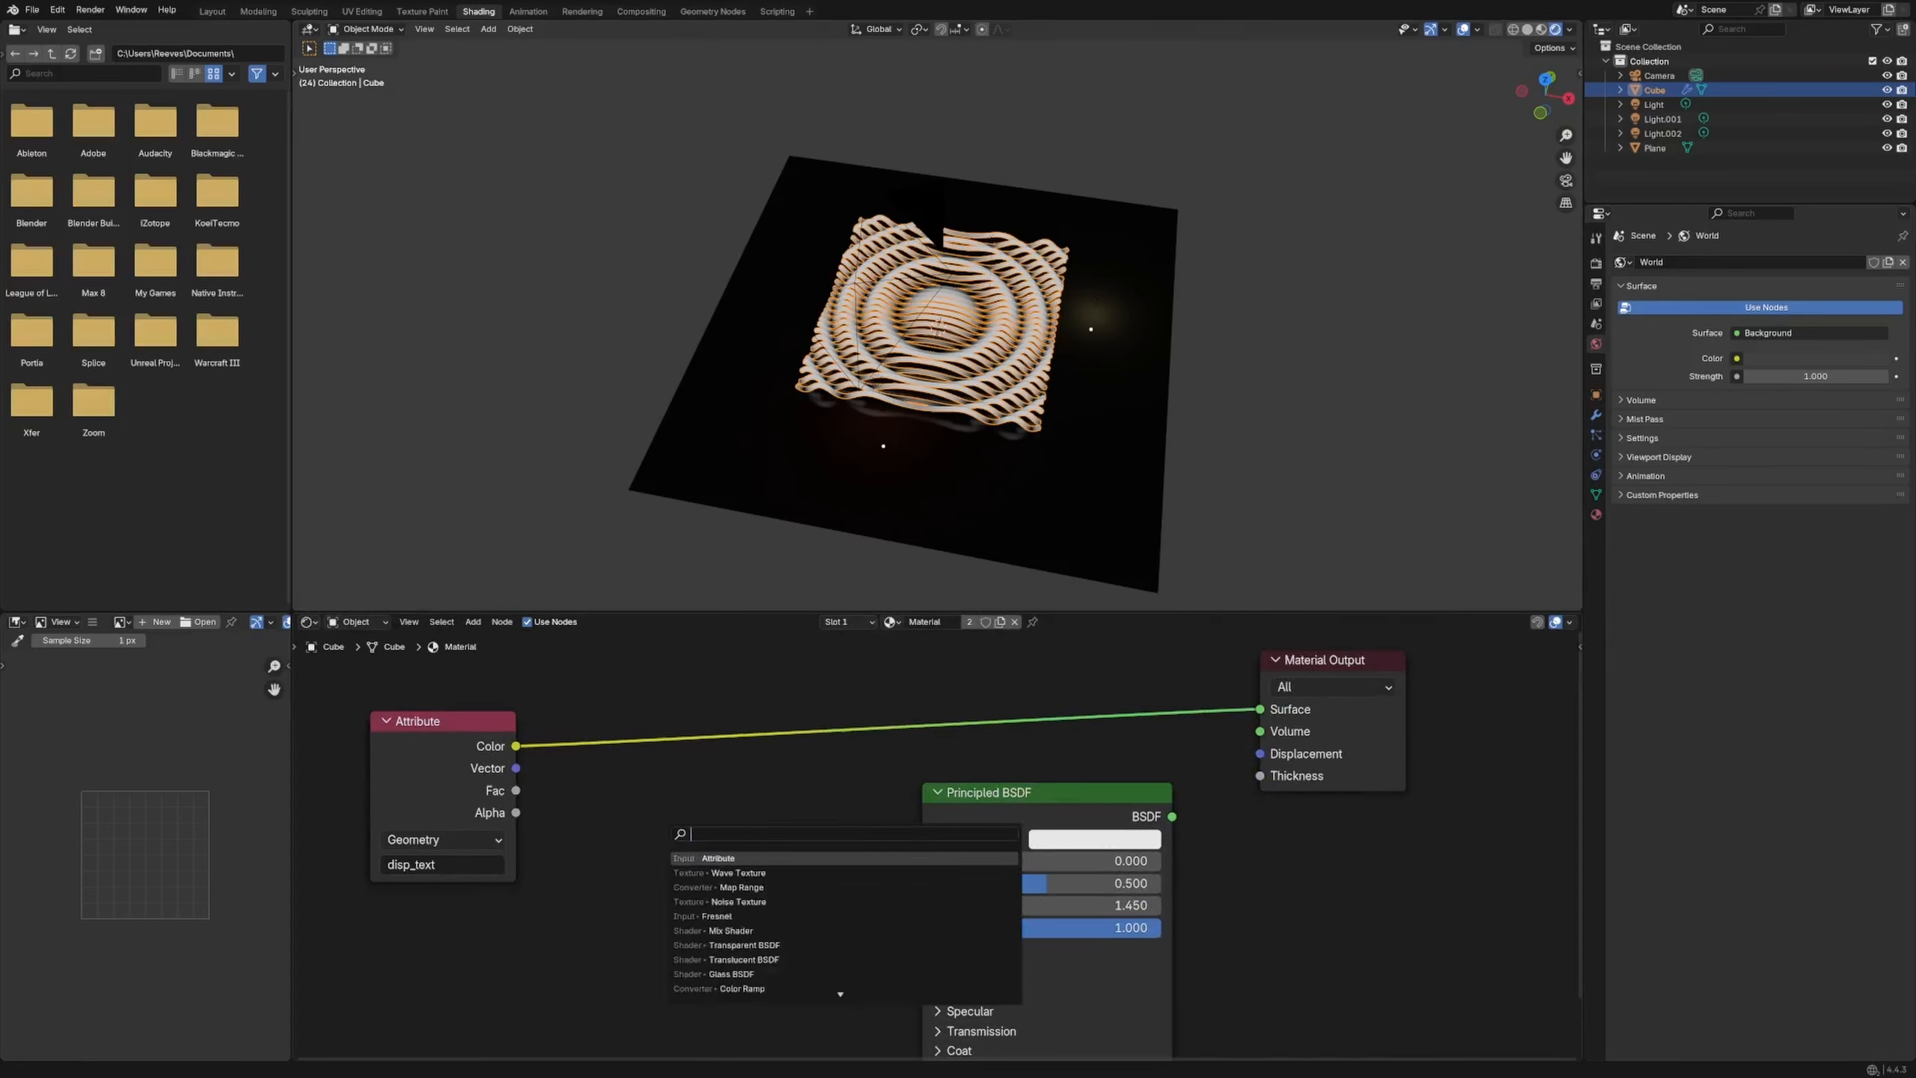
key("Escape")
key("shift+a")
type("text")
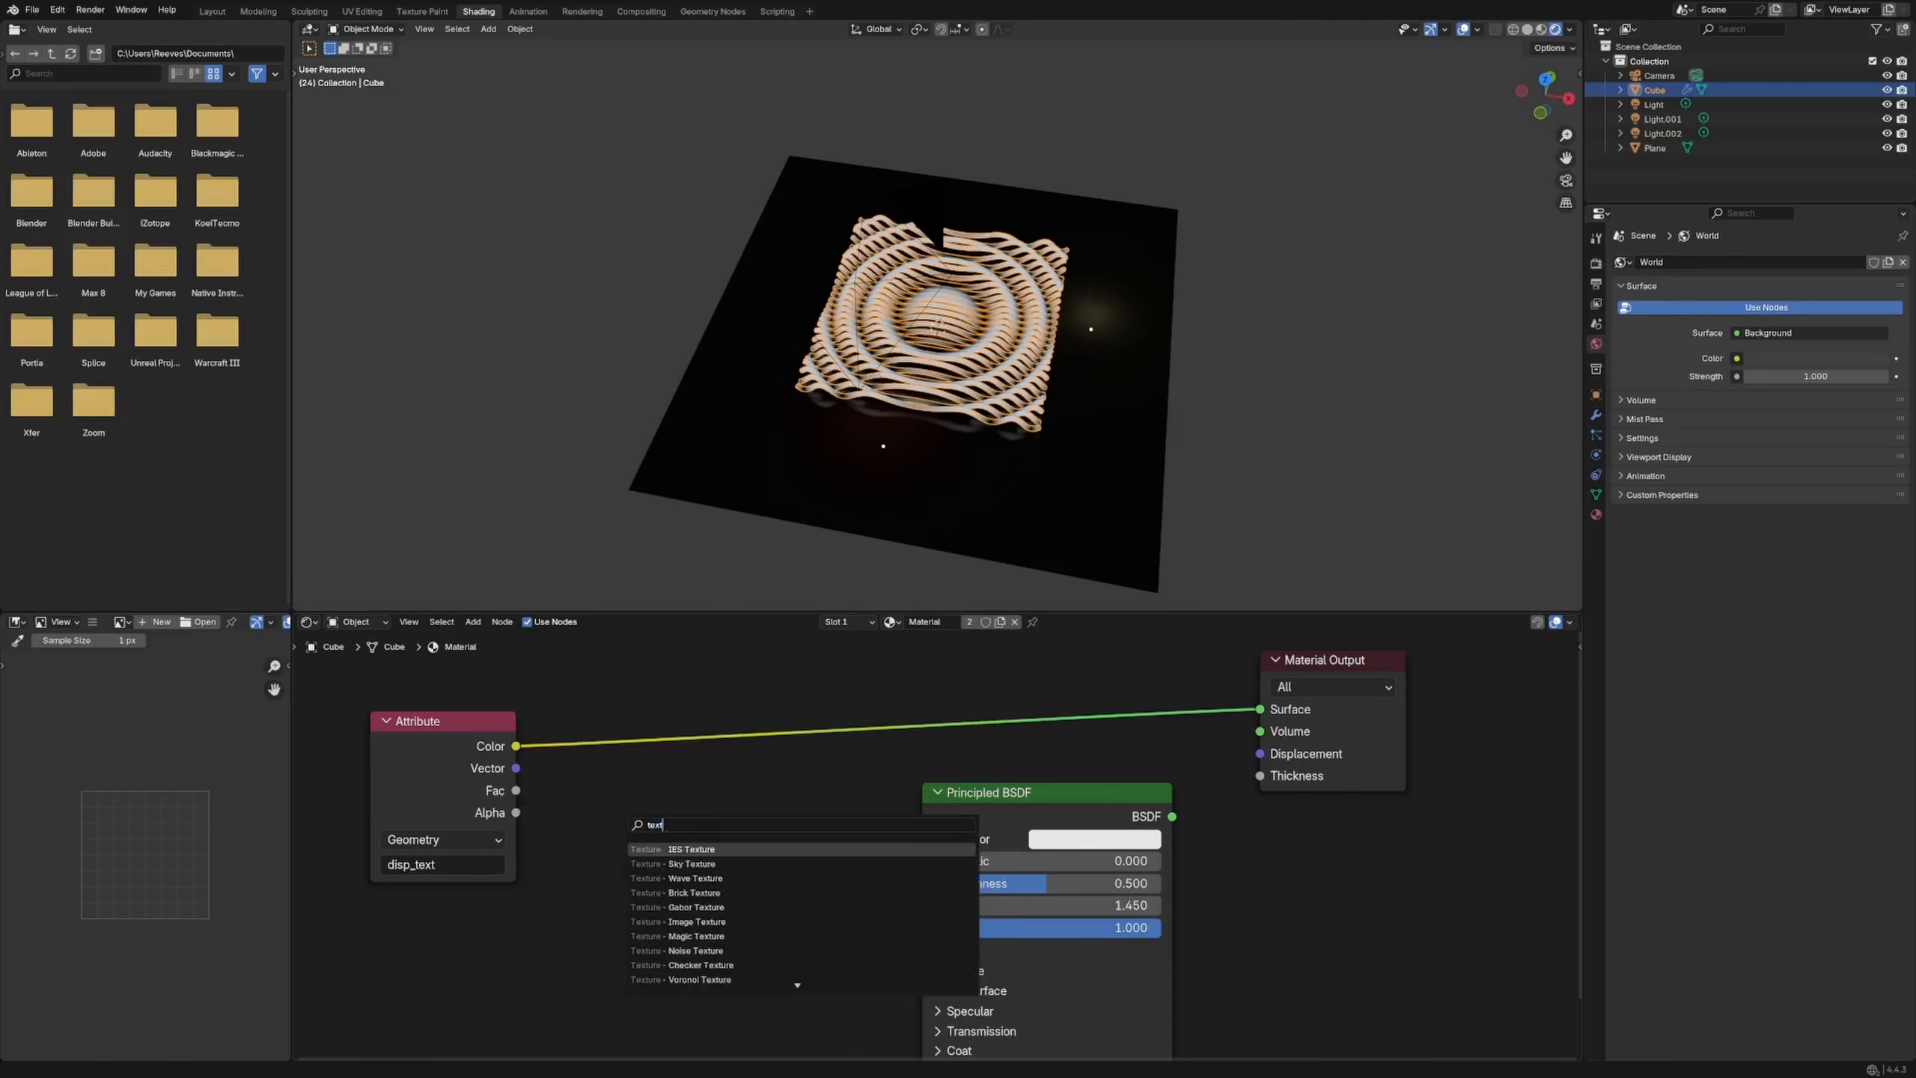
type("ure coord")
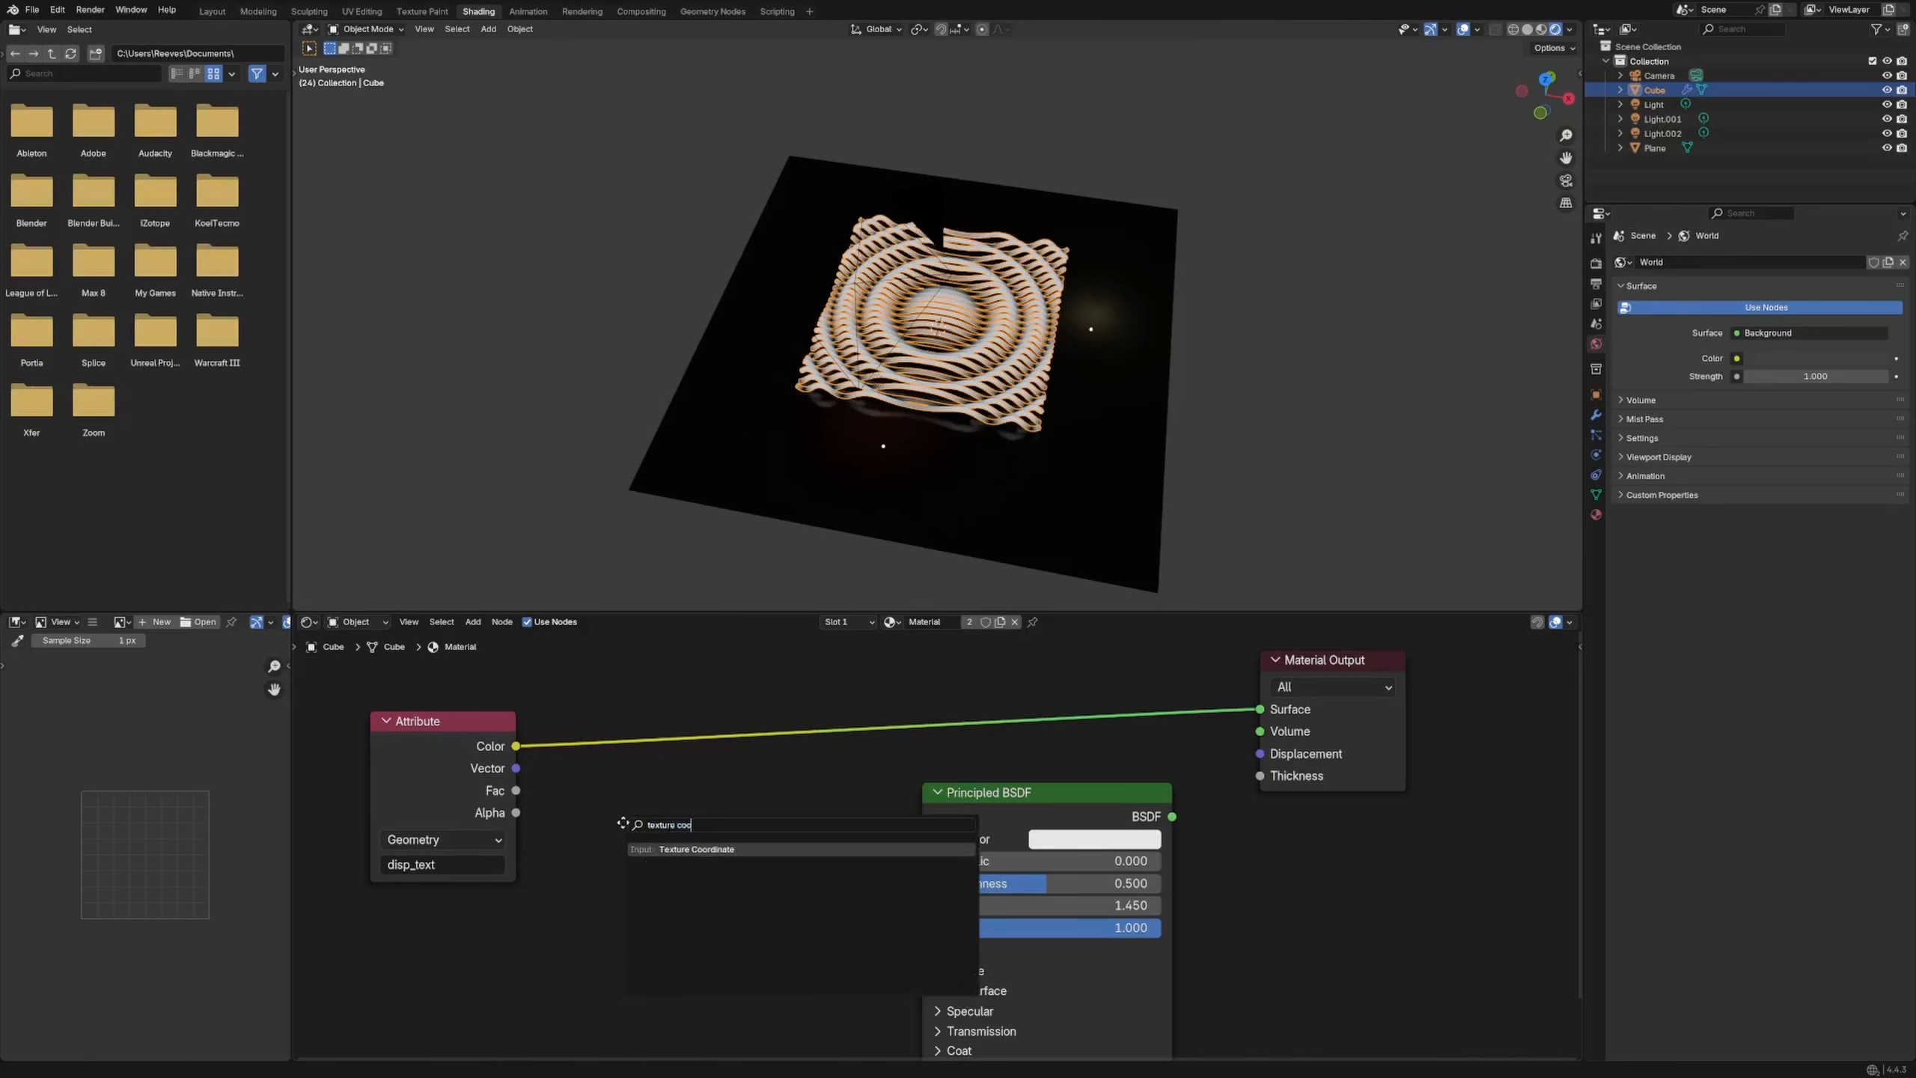
key("Return")
left_click(663, 826)
left_click(575, 878, "ctrl+shift")
left_click(575, 877, "ctrl+shift")
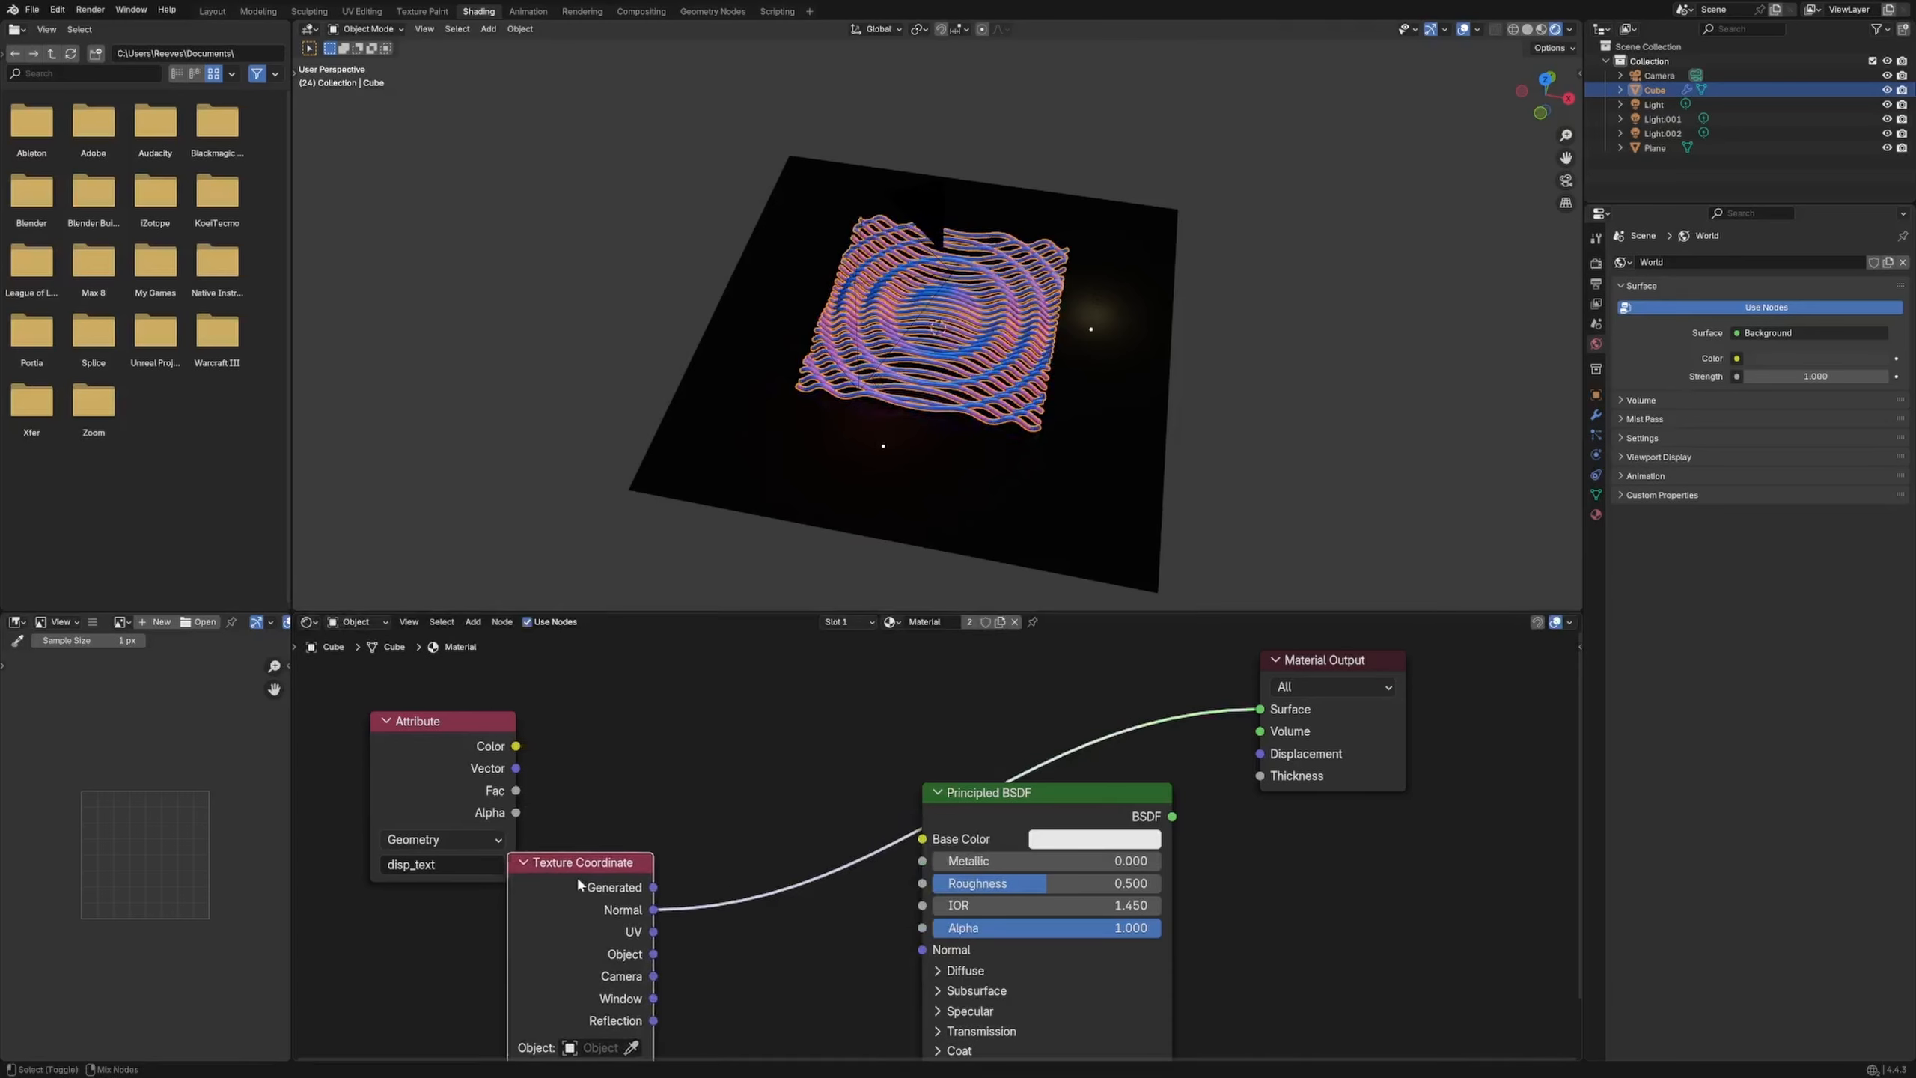
left_click(574, 878, "ctrl+shift")
left_click(571, 880, "ctrl+shift")
Preview the Camera and Generated coordinates on the model and tidy the node layout
left_click_drag(1015, 812, 1236, 856)
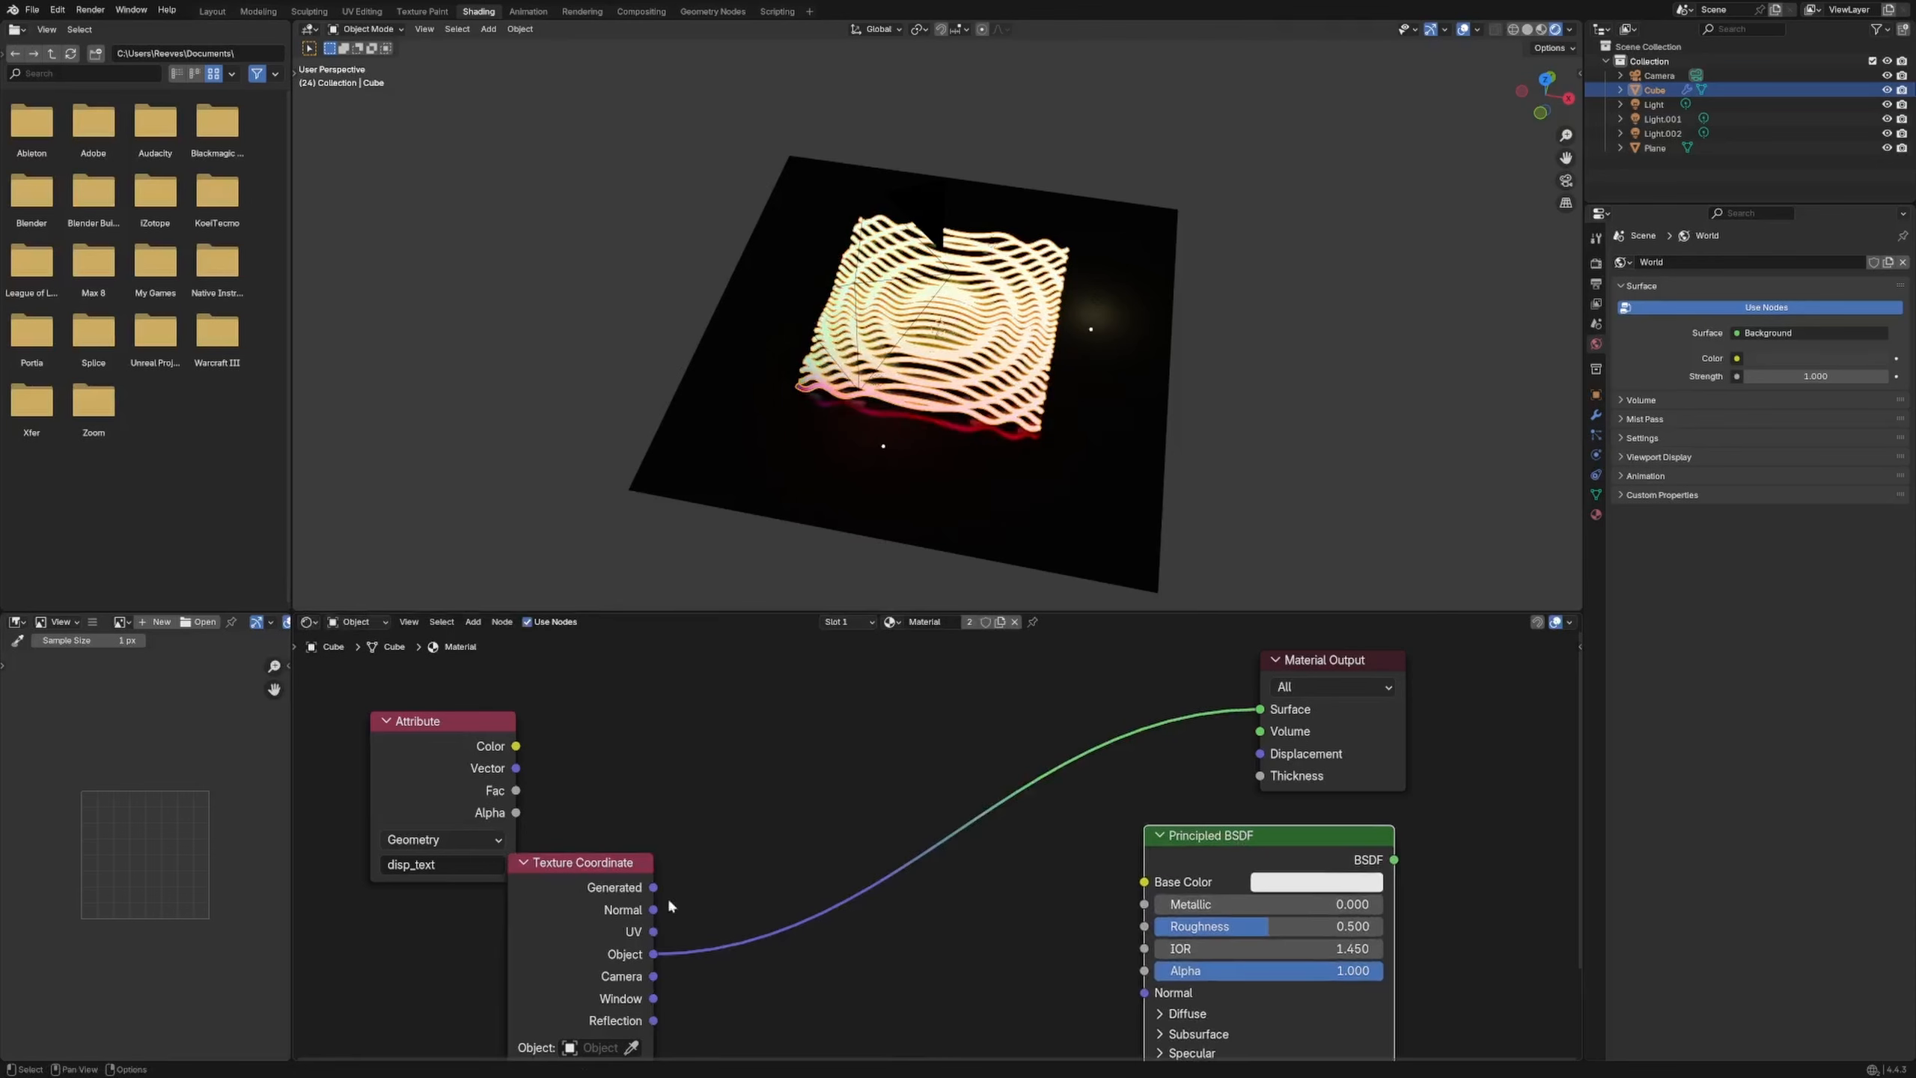
left_click(618, 909, "ctrl+shift")
left_click(617, 908, "ctrl+shift")
left_click(617, 909, "ctrl+shift")
left_click(616, 909, "ctrl+shift")
middle_click_drag(785, 742, 794, 697)
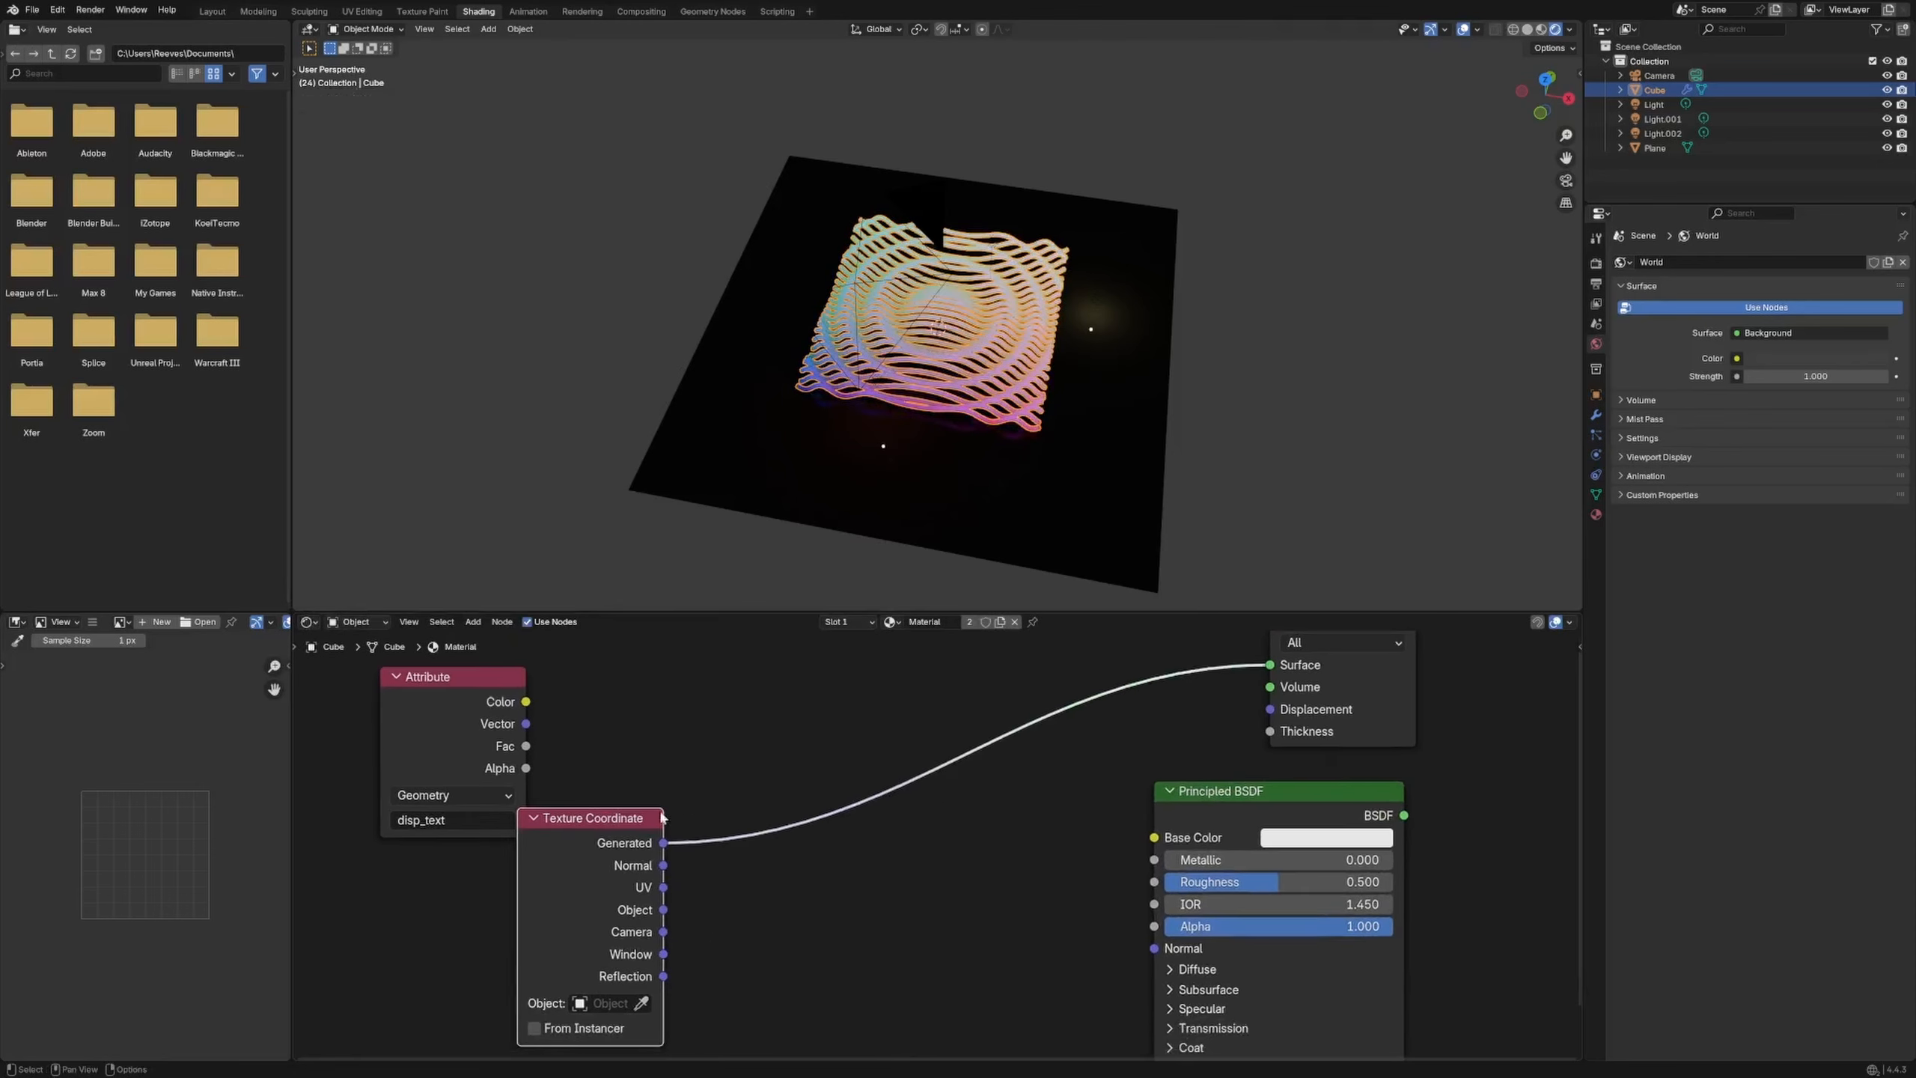
left_click_drag(622, 820, 584, 831)
left_click(701, 889)
Add a Separate XYZ node fed by Generated coordinates and preview its Z component
key("shift+a")
type("sepa")
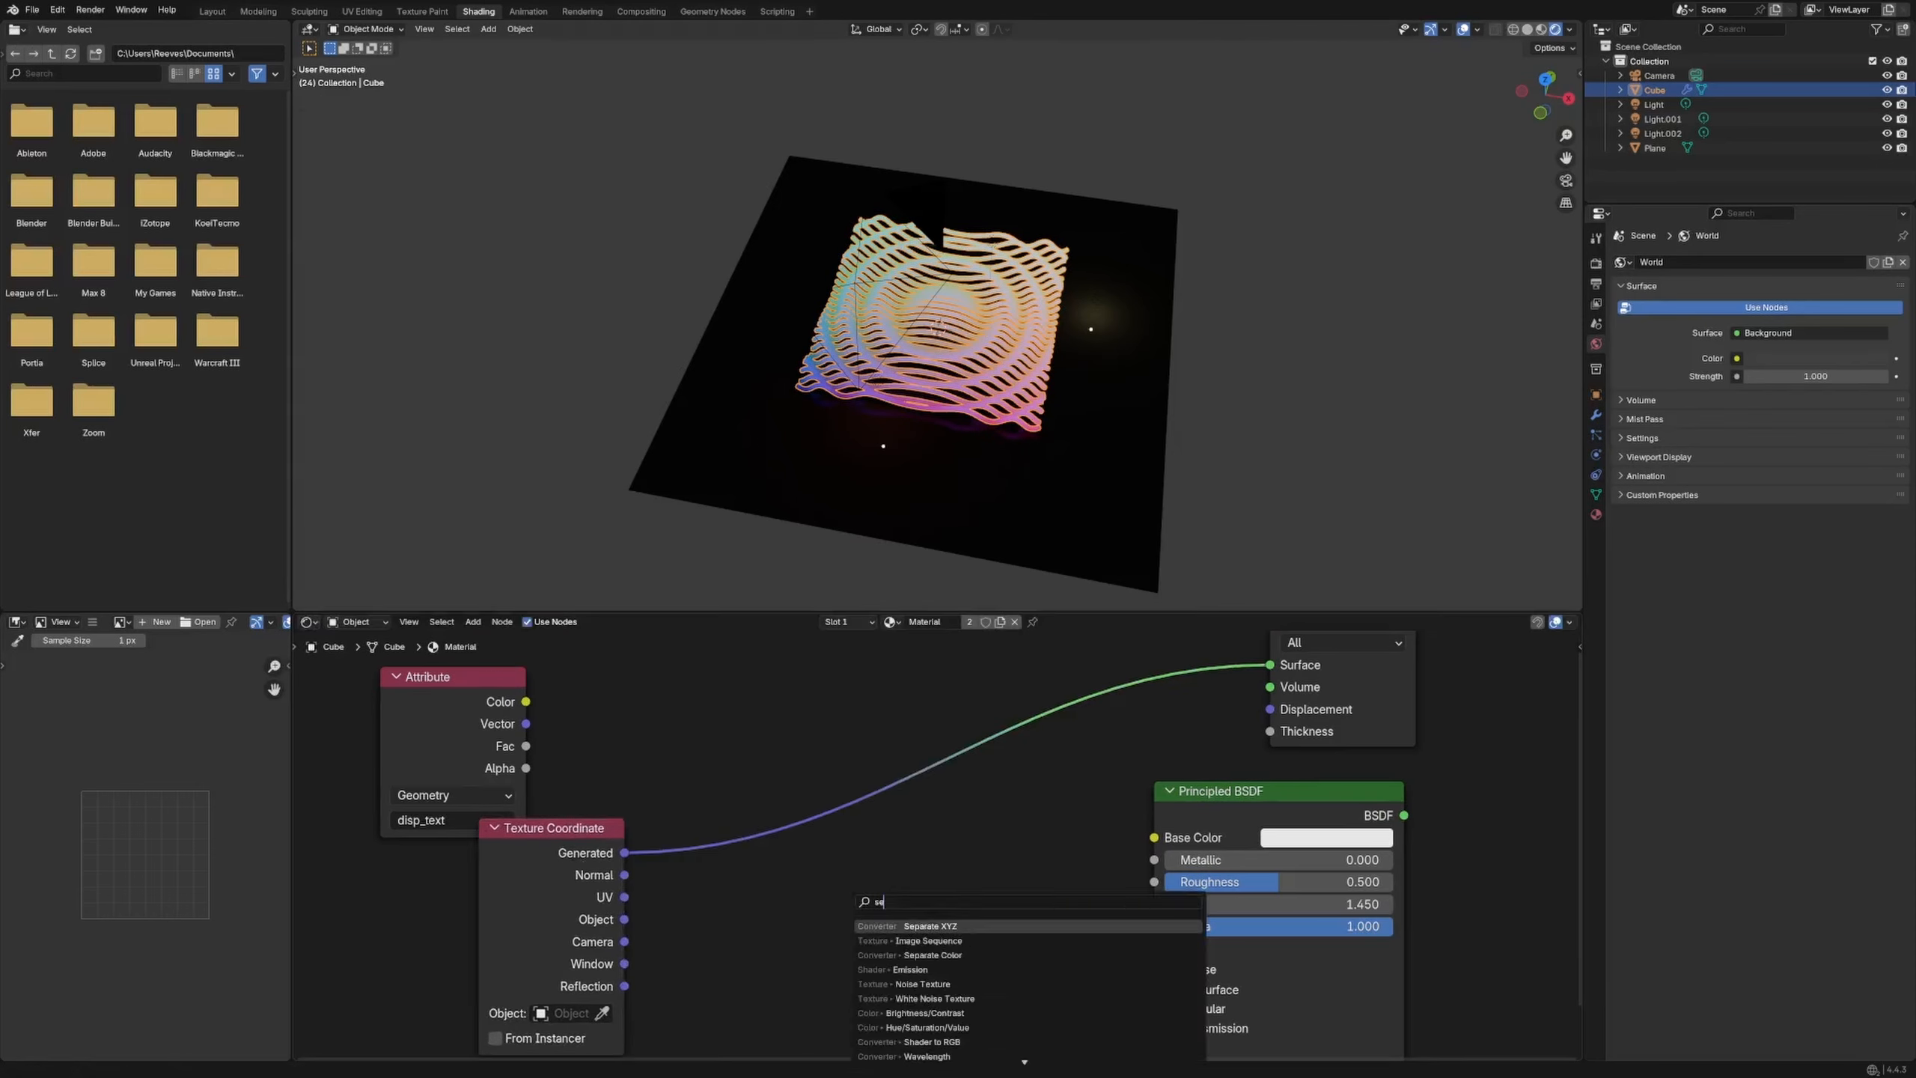
key("Return")
left_click(851, 902)
left_click_drag(626, 854, 856, 1007)
left_click(913, 937, "ctrl+shift")
left_click(913, 937, "ctrl+shift")
left_click(913, 937, "ctrl+shift")
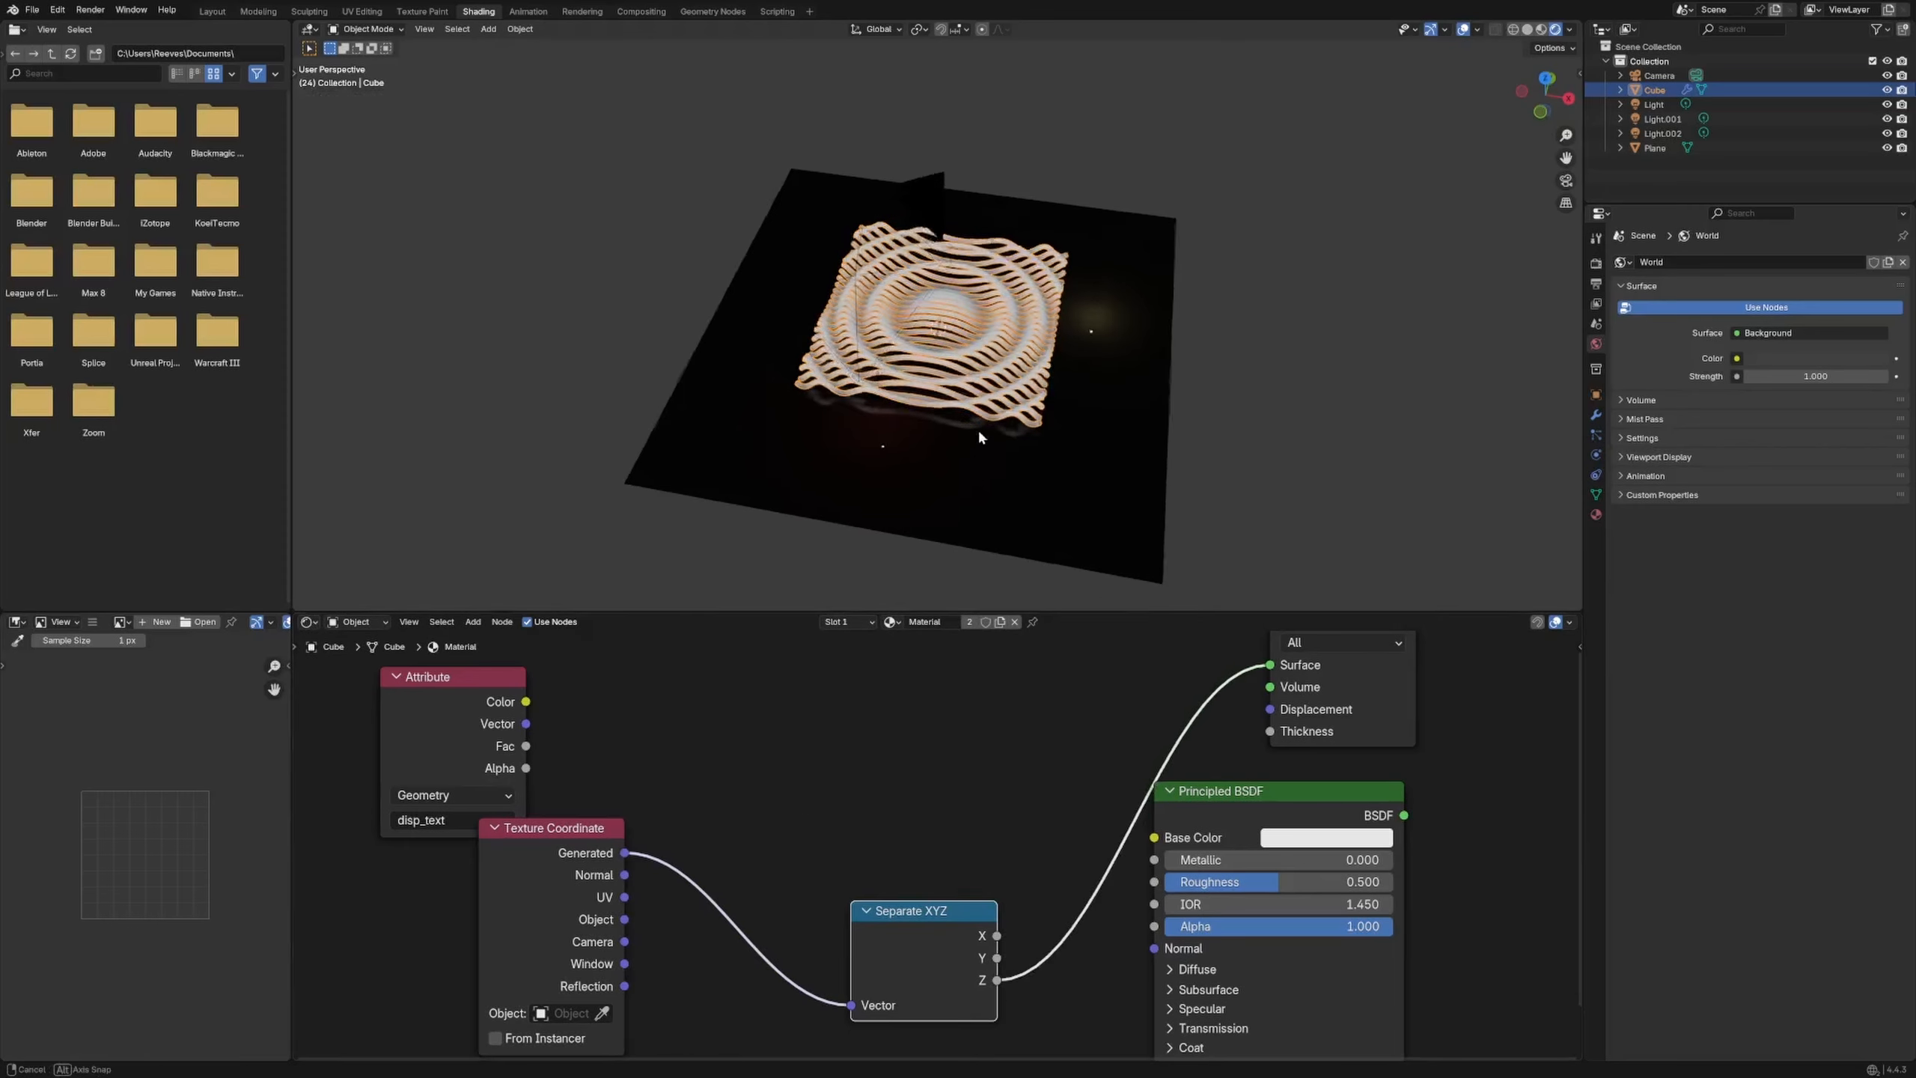
middle_click_drag(977, 429, 1013, 365)
left_click_drag(877, 929, 850, 852)
left_click_drag(566, 836, 385, 908)
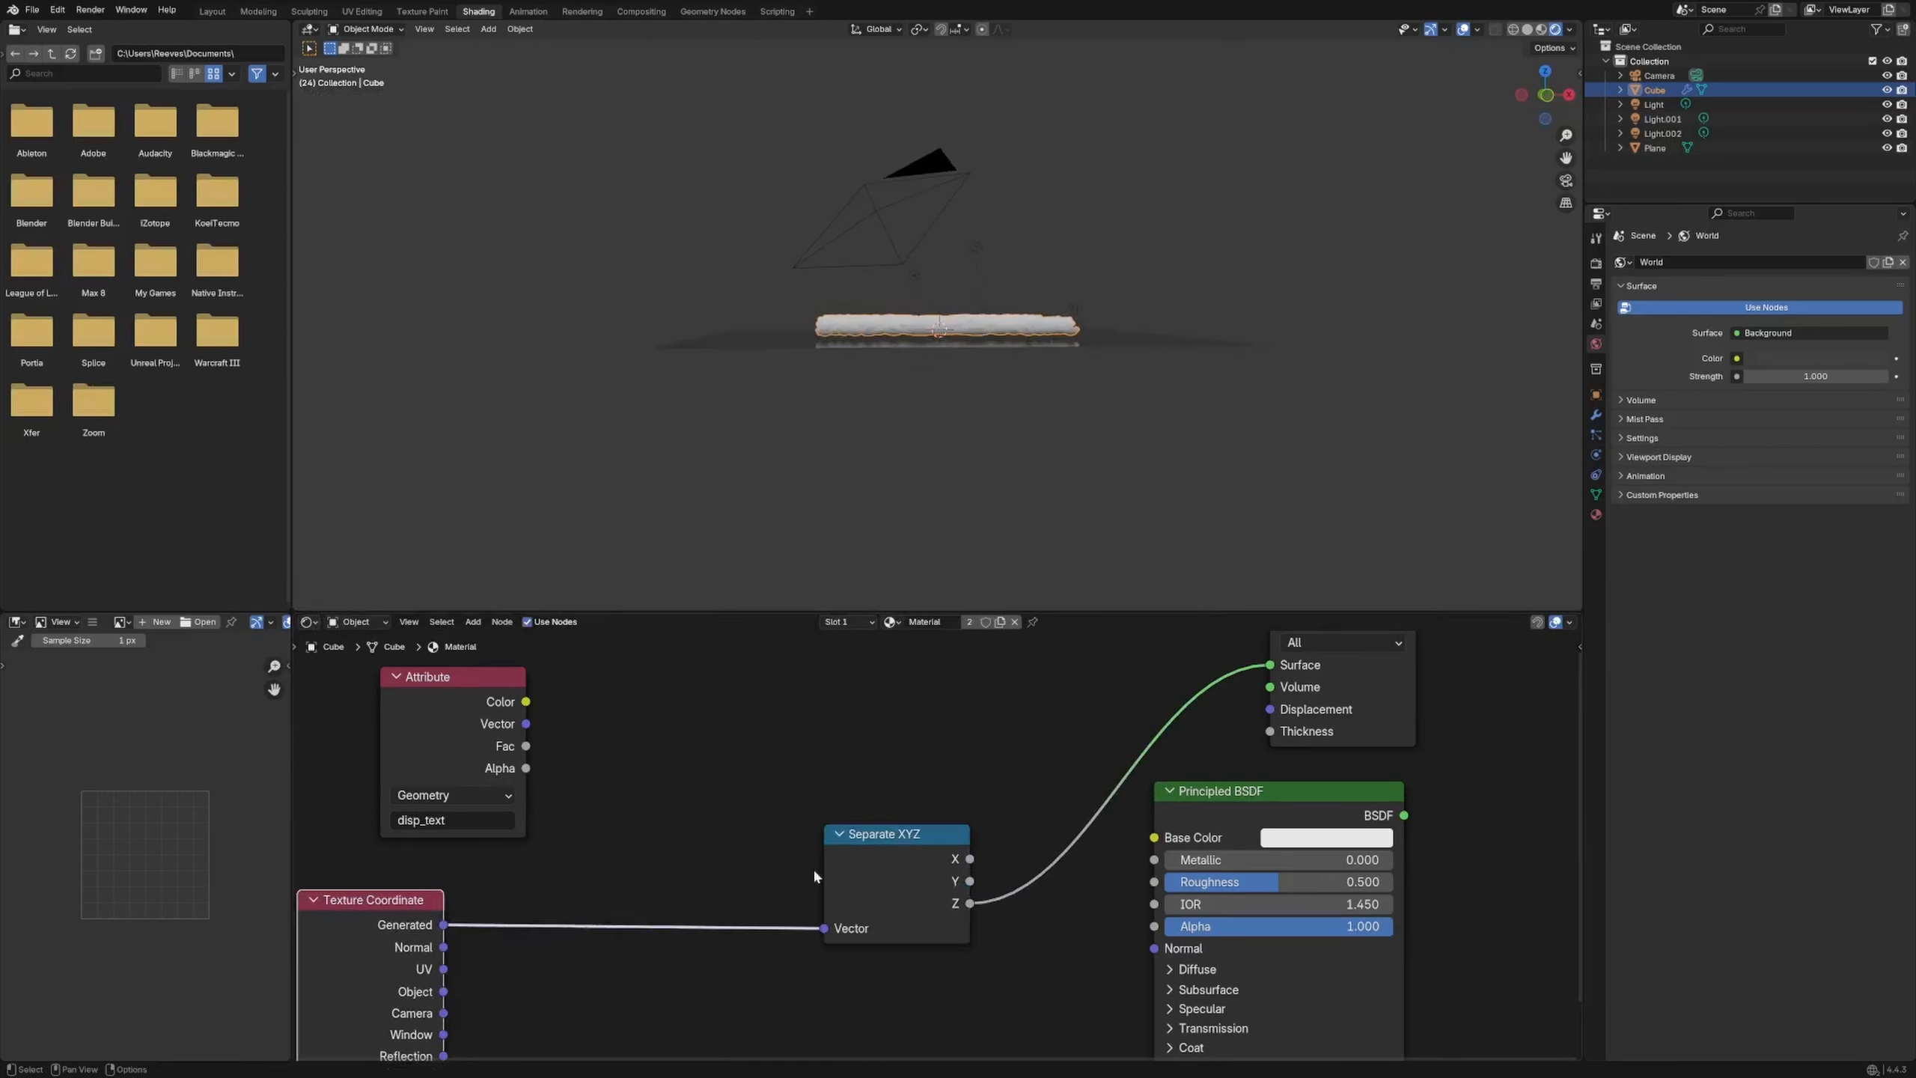
left_click_drag(857, 853, 664, 866)
left_click_drag(1229, 810, 1115, 833)
left_click(752, 713)
Add a Math Multiply node combining the Y component with the attribute colour and preview it animated
key("shift+a")
type("math")
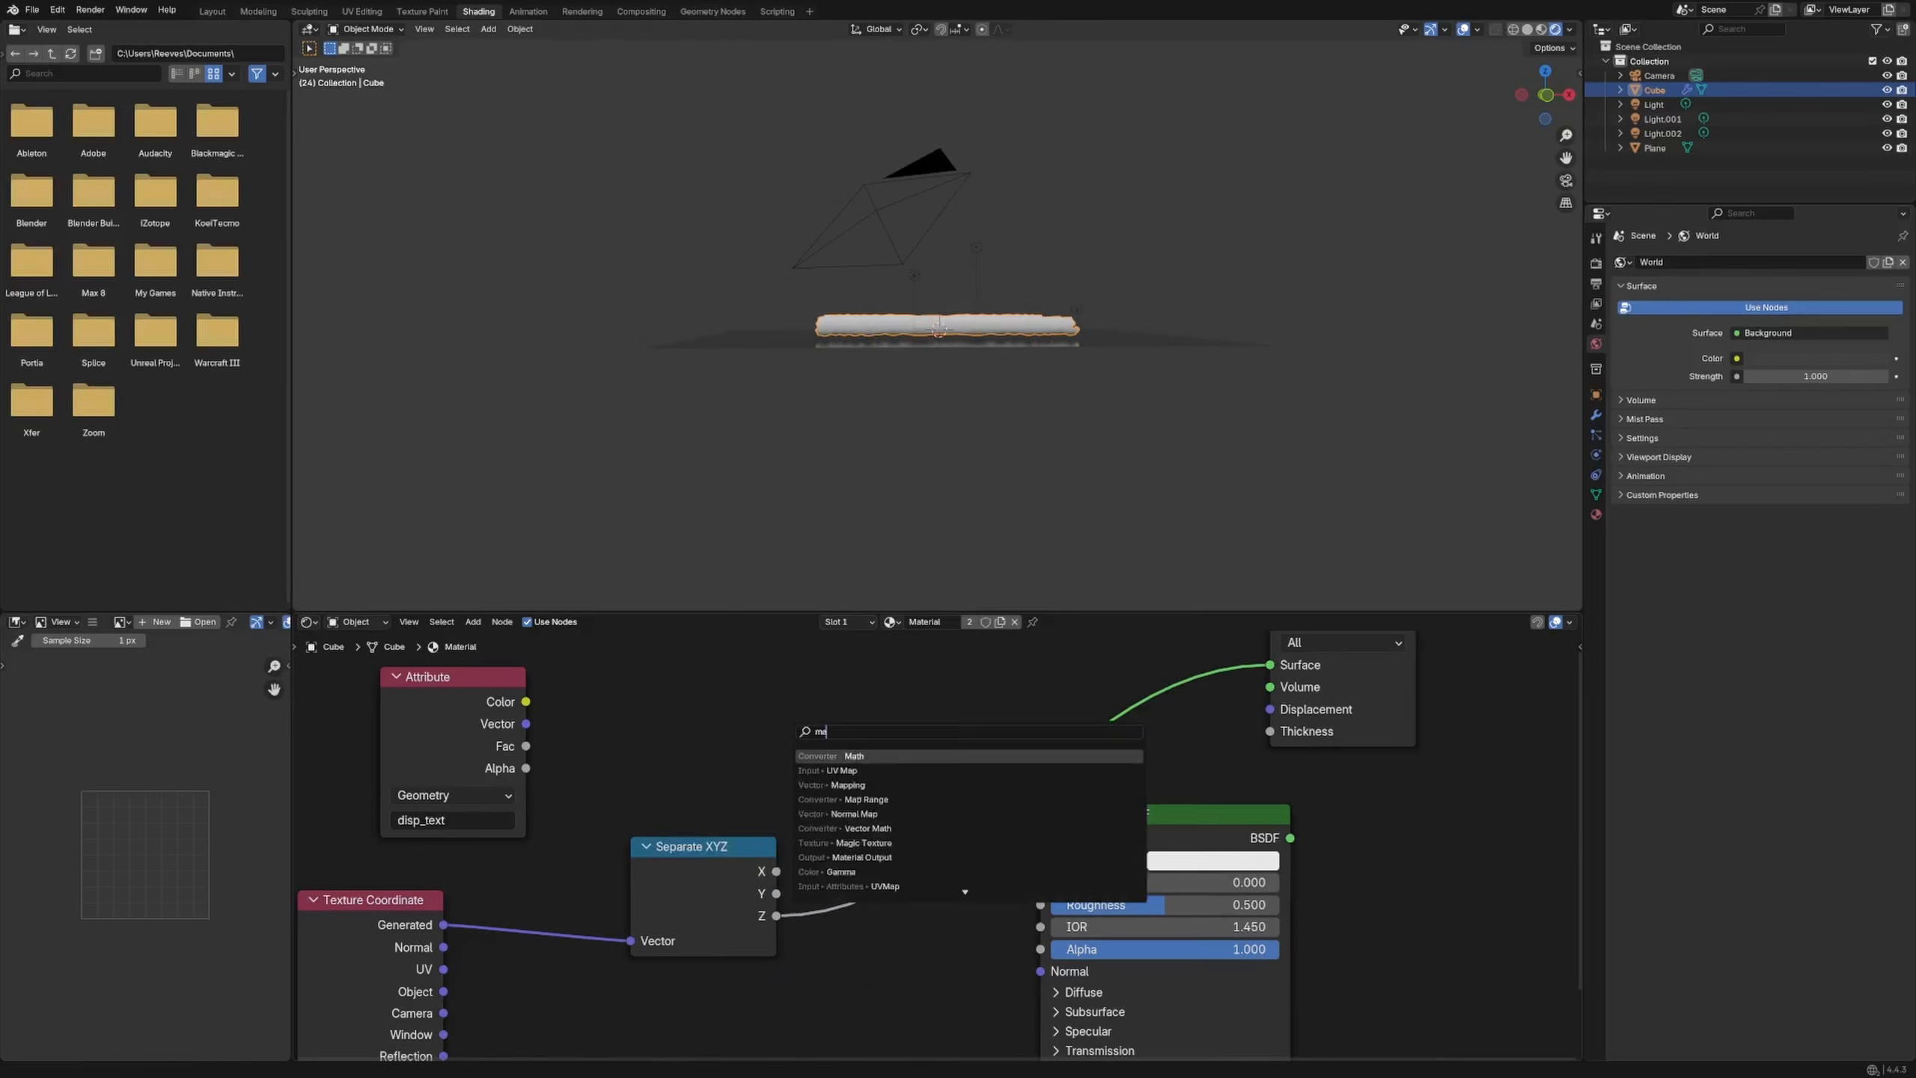
key("Return")
left_click(628, 679)
left_click(702, 741)
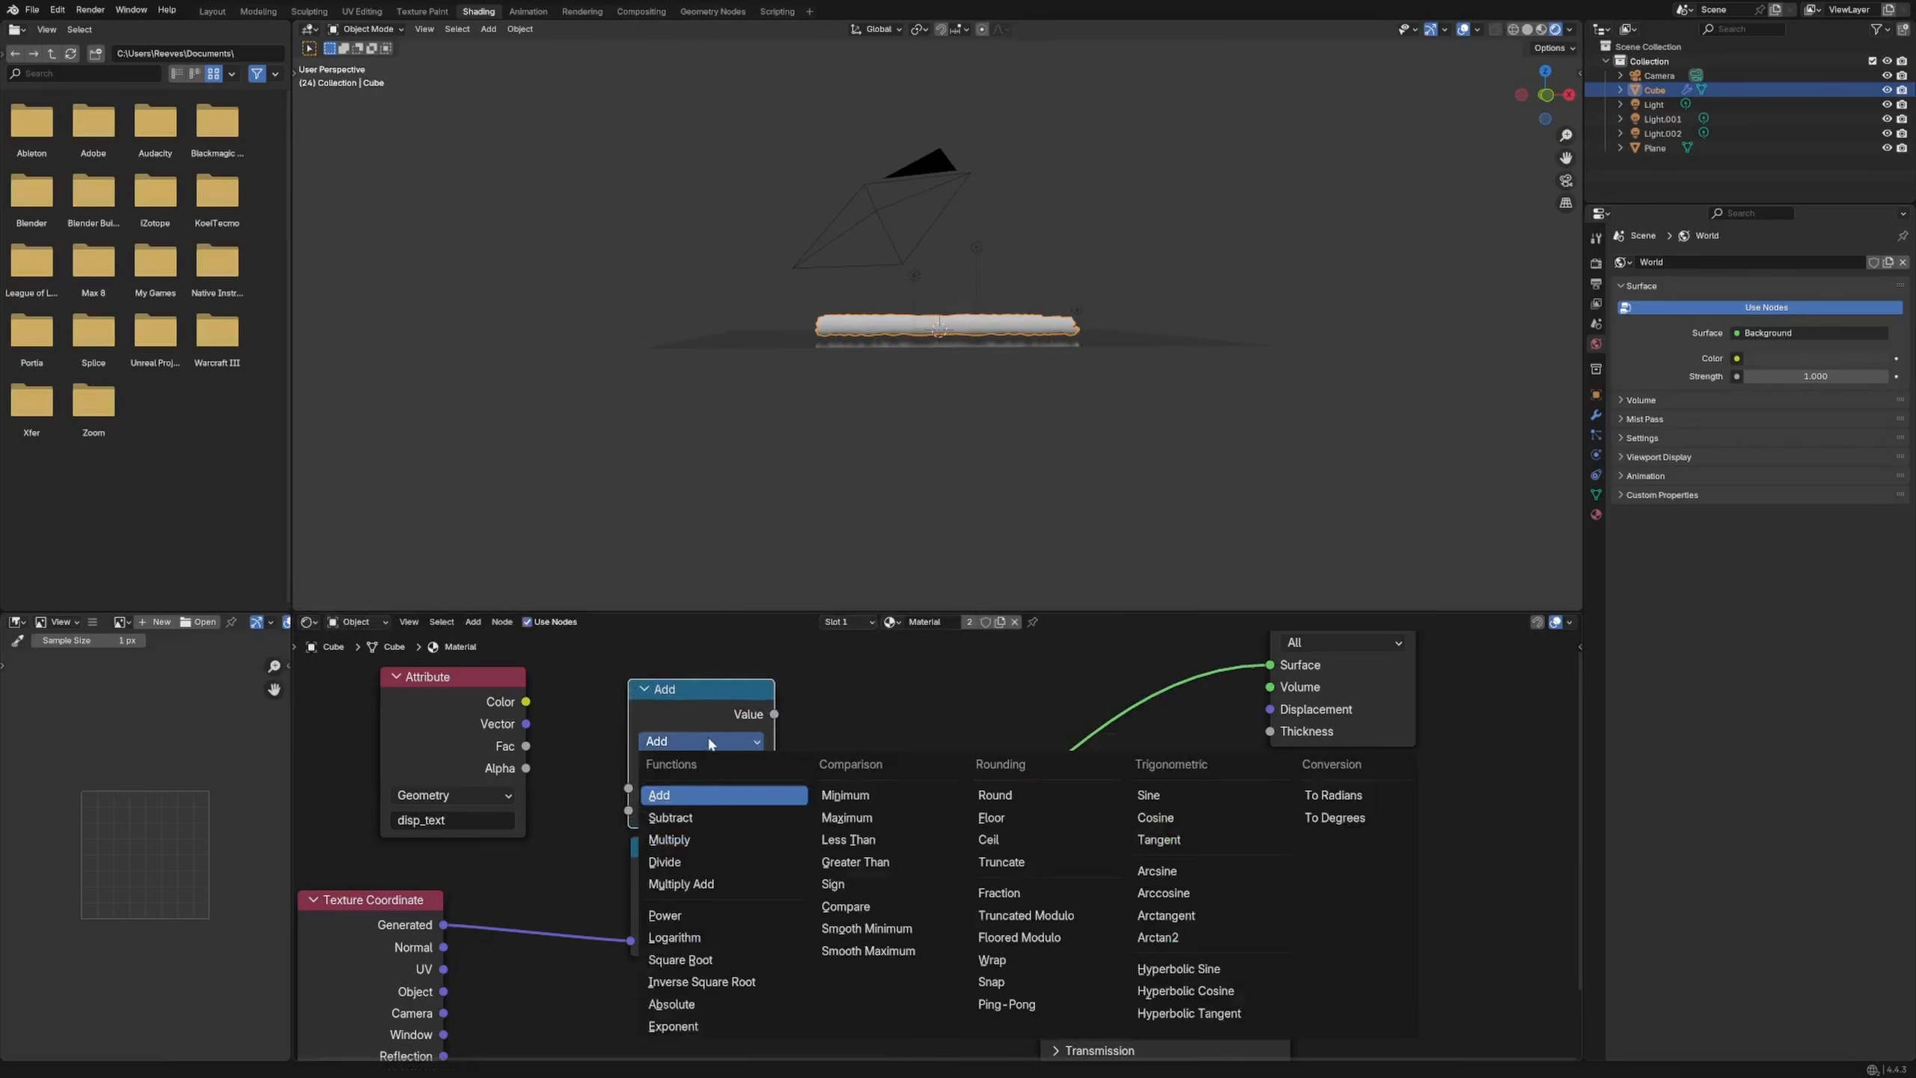
left_click(726, 849)
left_click_drag(728, 859, 629, 810)
left_click_drag(525, 701, 629, 787)
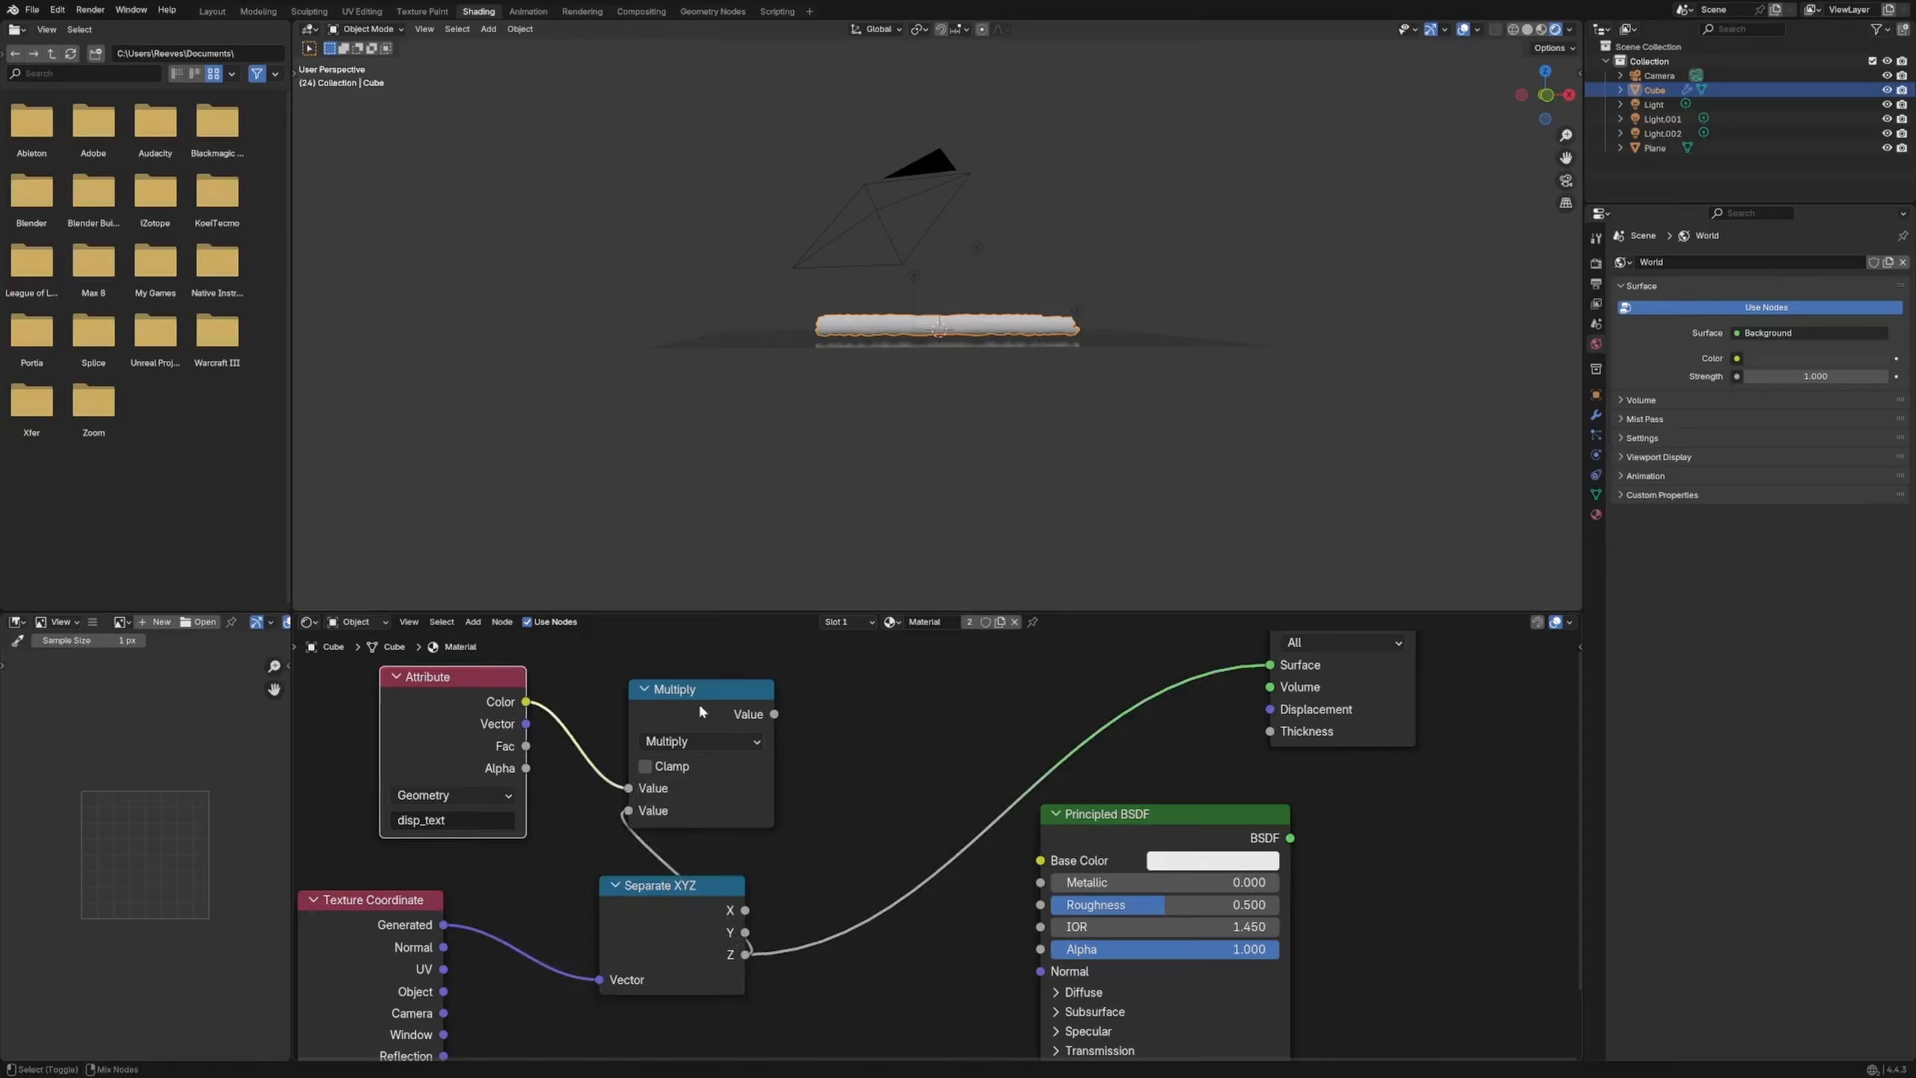
left_click(698, 701, "ctrl+shift")
middle_click_drag(1003, 250, 771, 890)
key("space")
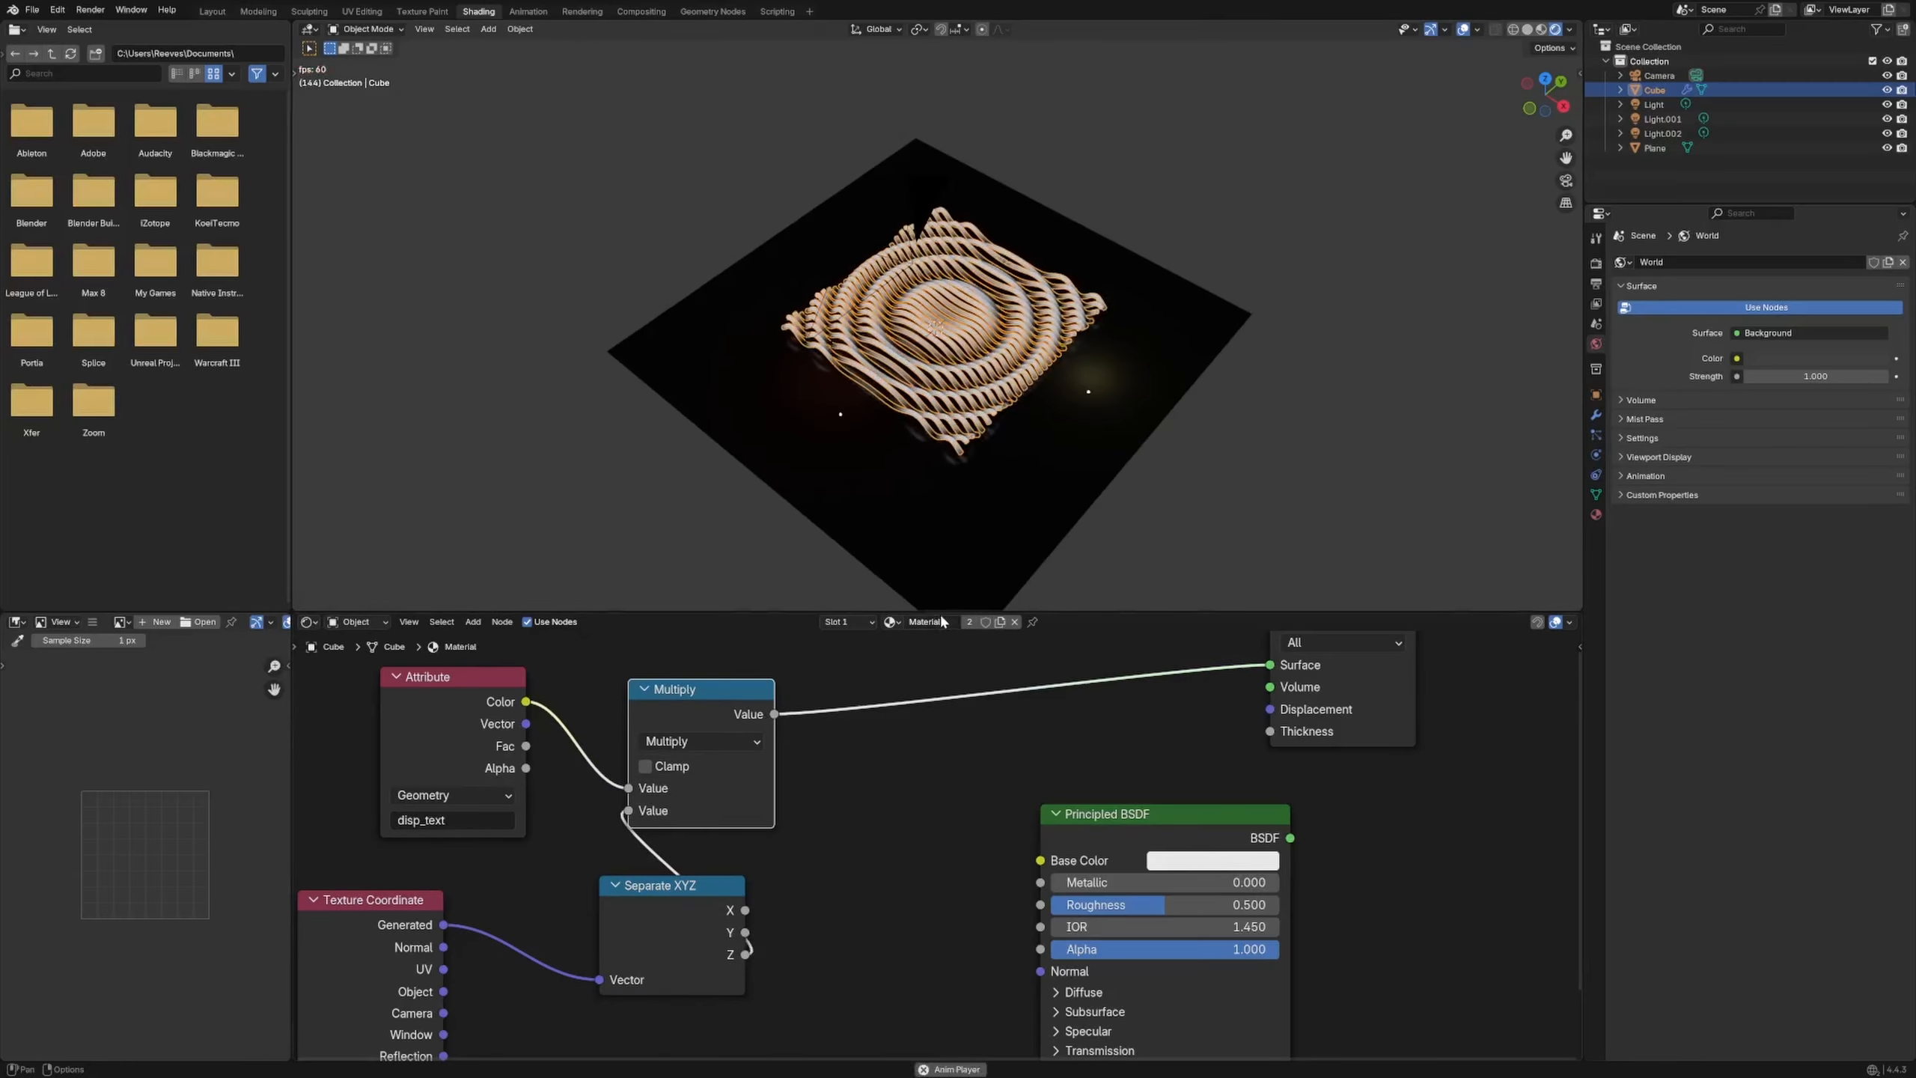
key("space")
Wire the Multiply result into Base Color and the Principled BSDF into Material Output Surface
left_click_drag(1166, 819, 1020, 798)
middle_click_drag(1214, 762, 925, 813)
left_click_drag(1079, 670, 1197, 677)
middle_click_drag(550, 770, 612, 742)
left_click_drag(612, 826, 666, 863)
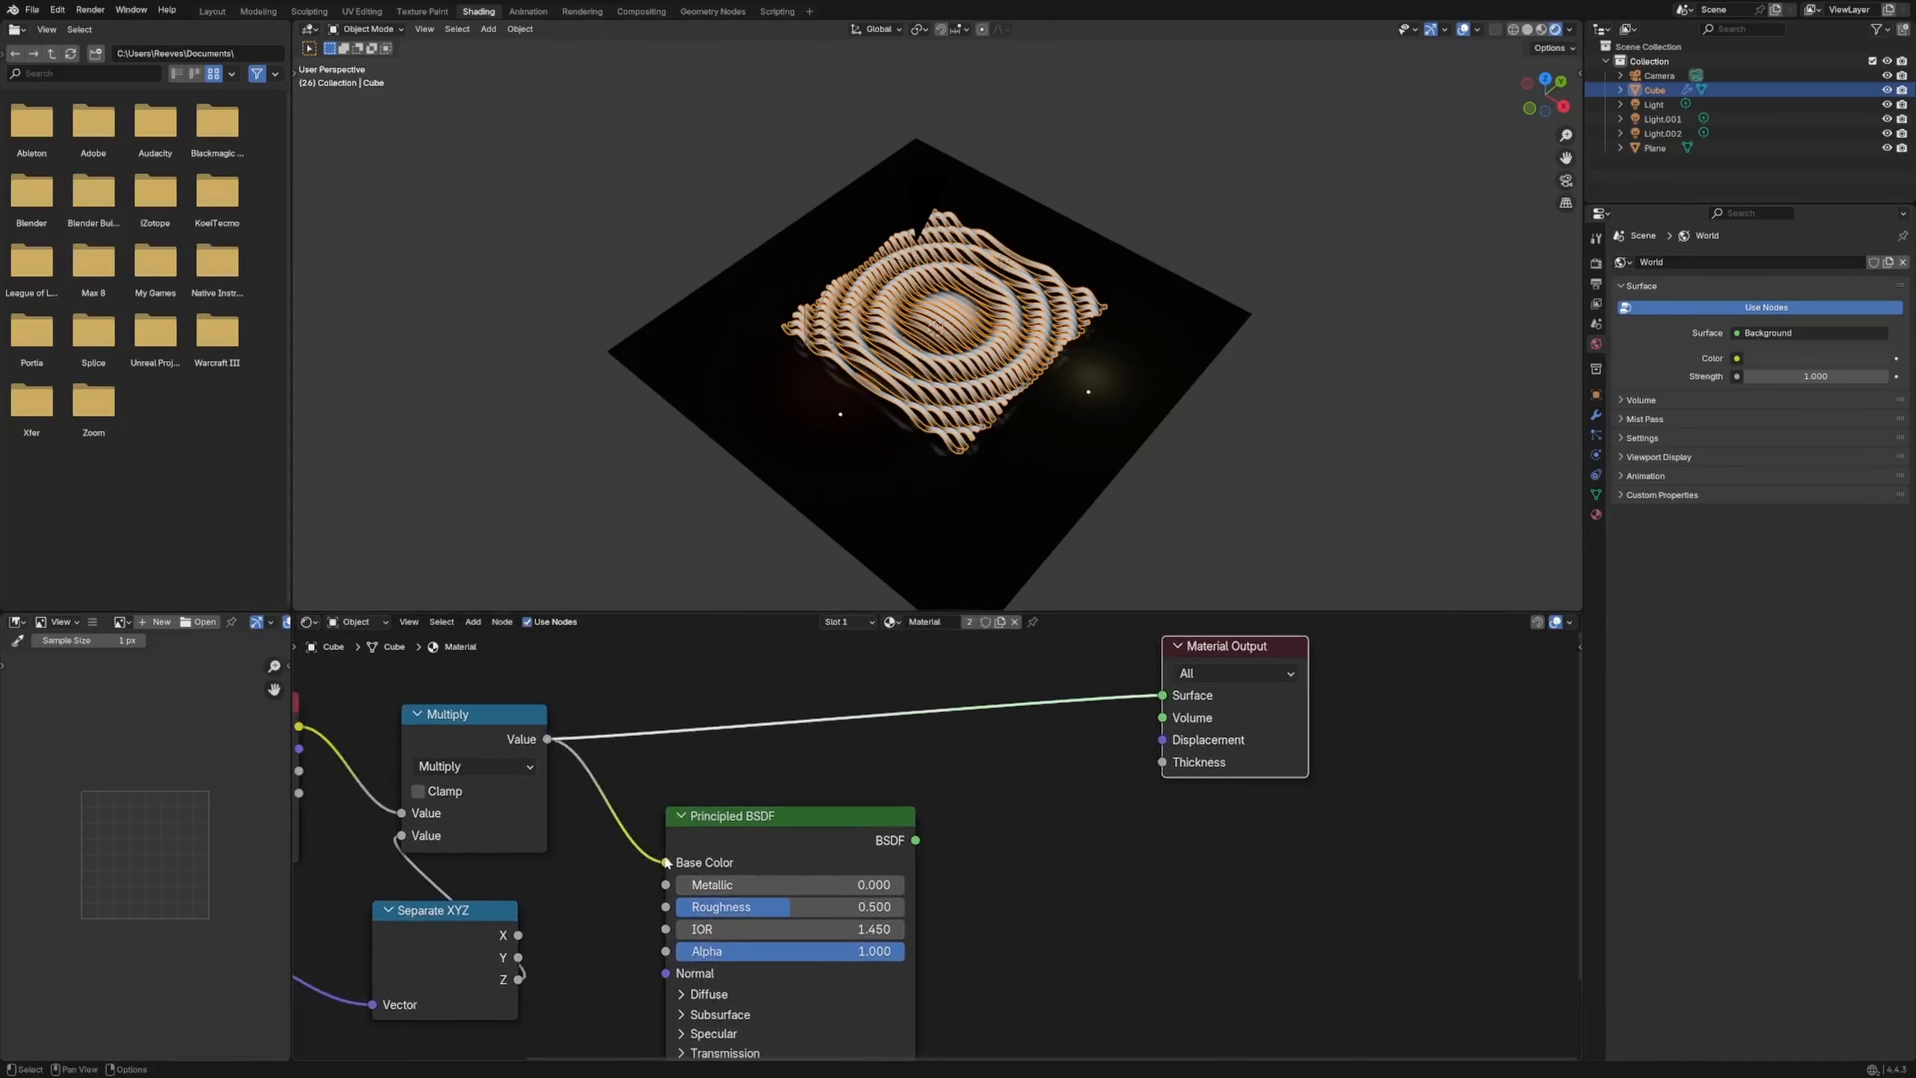
left_click_drag(914, 840, 1162, 695)
left_click_drag(792, 816, 984, 776)
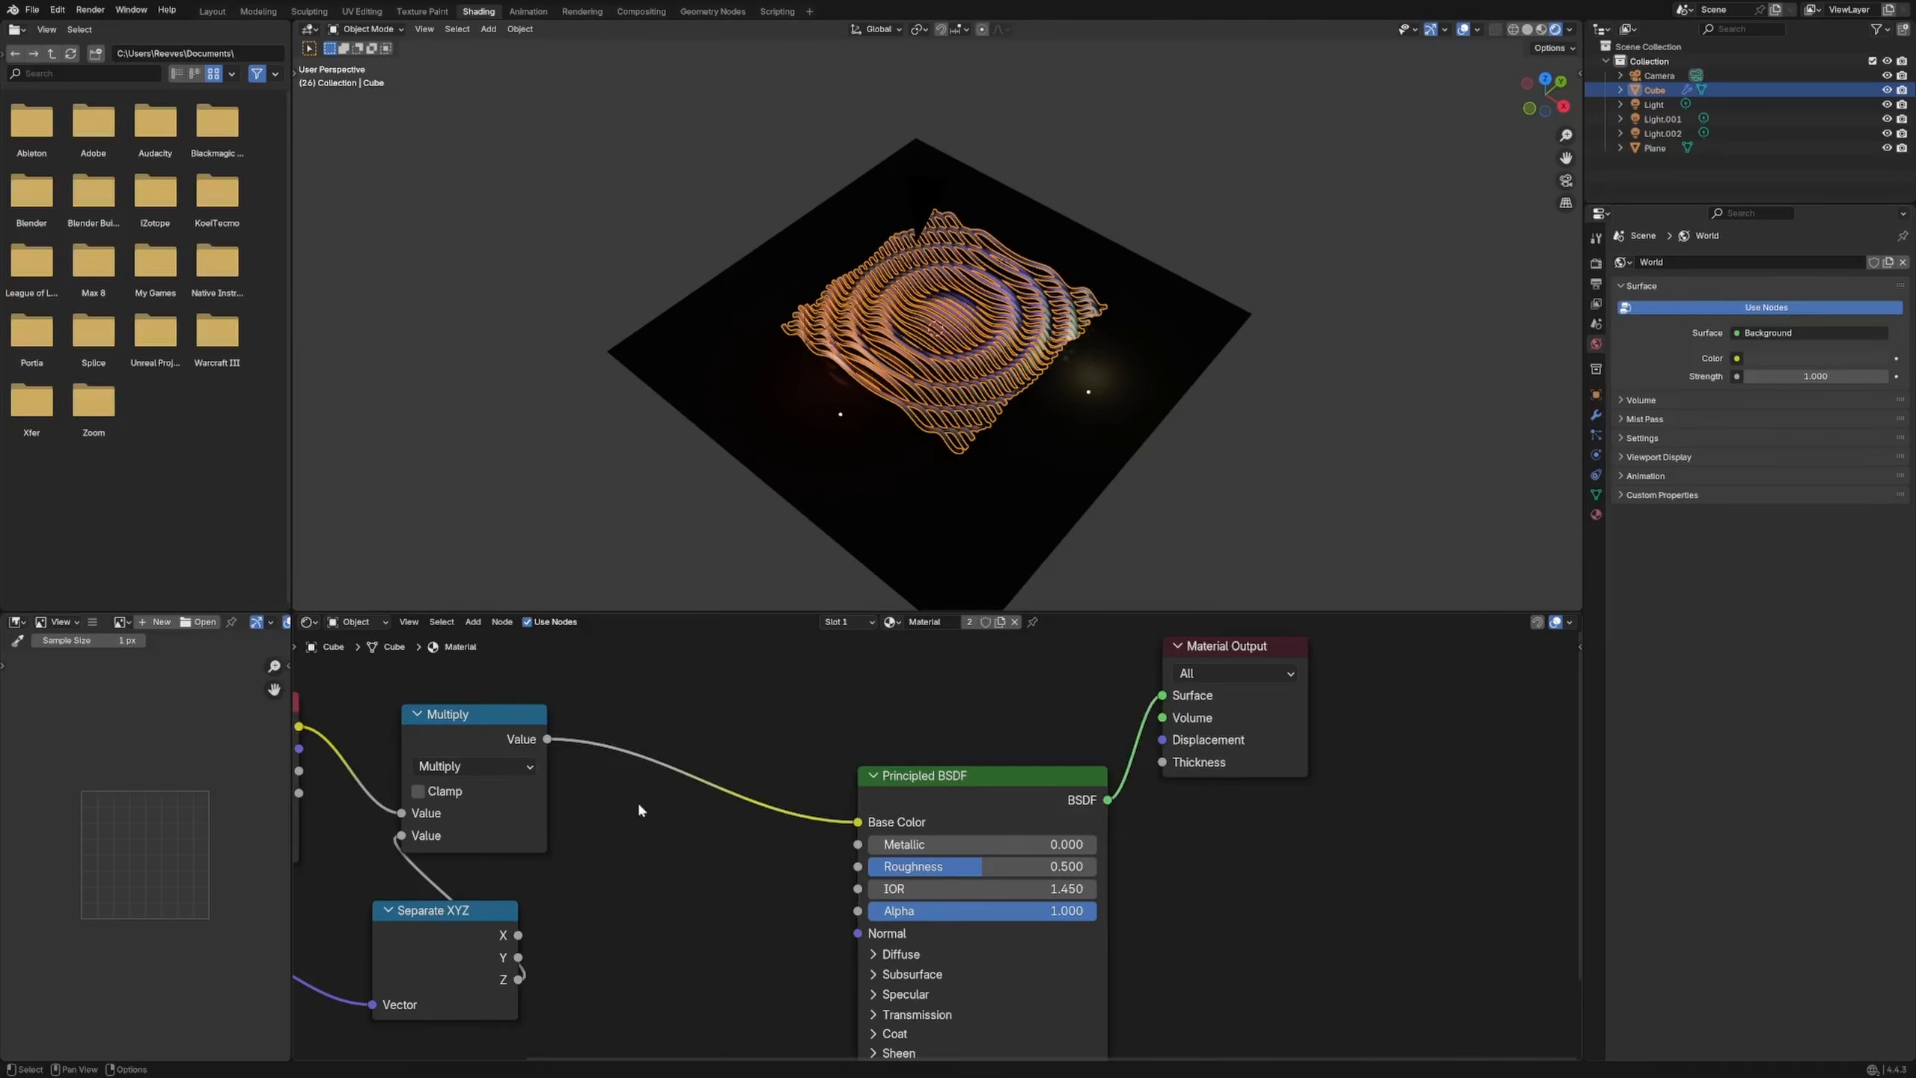
middle_click_drag(435, 940, 750, 798)
left_click_drag(751, 798, 730, 876)
Add a Map Range node to the tube material
key("shift+a")
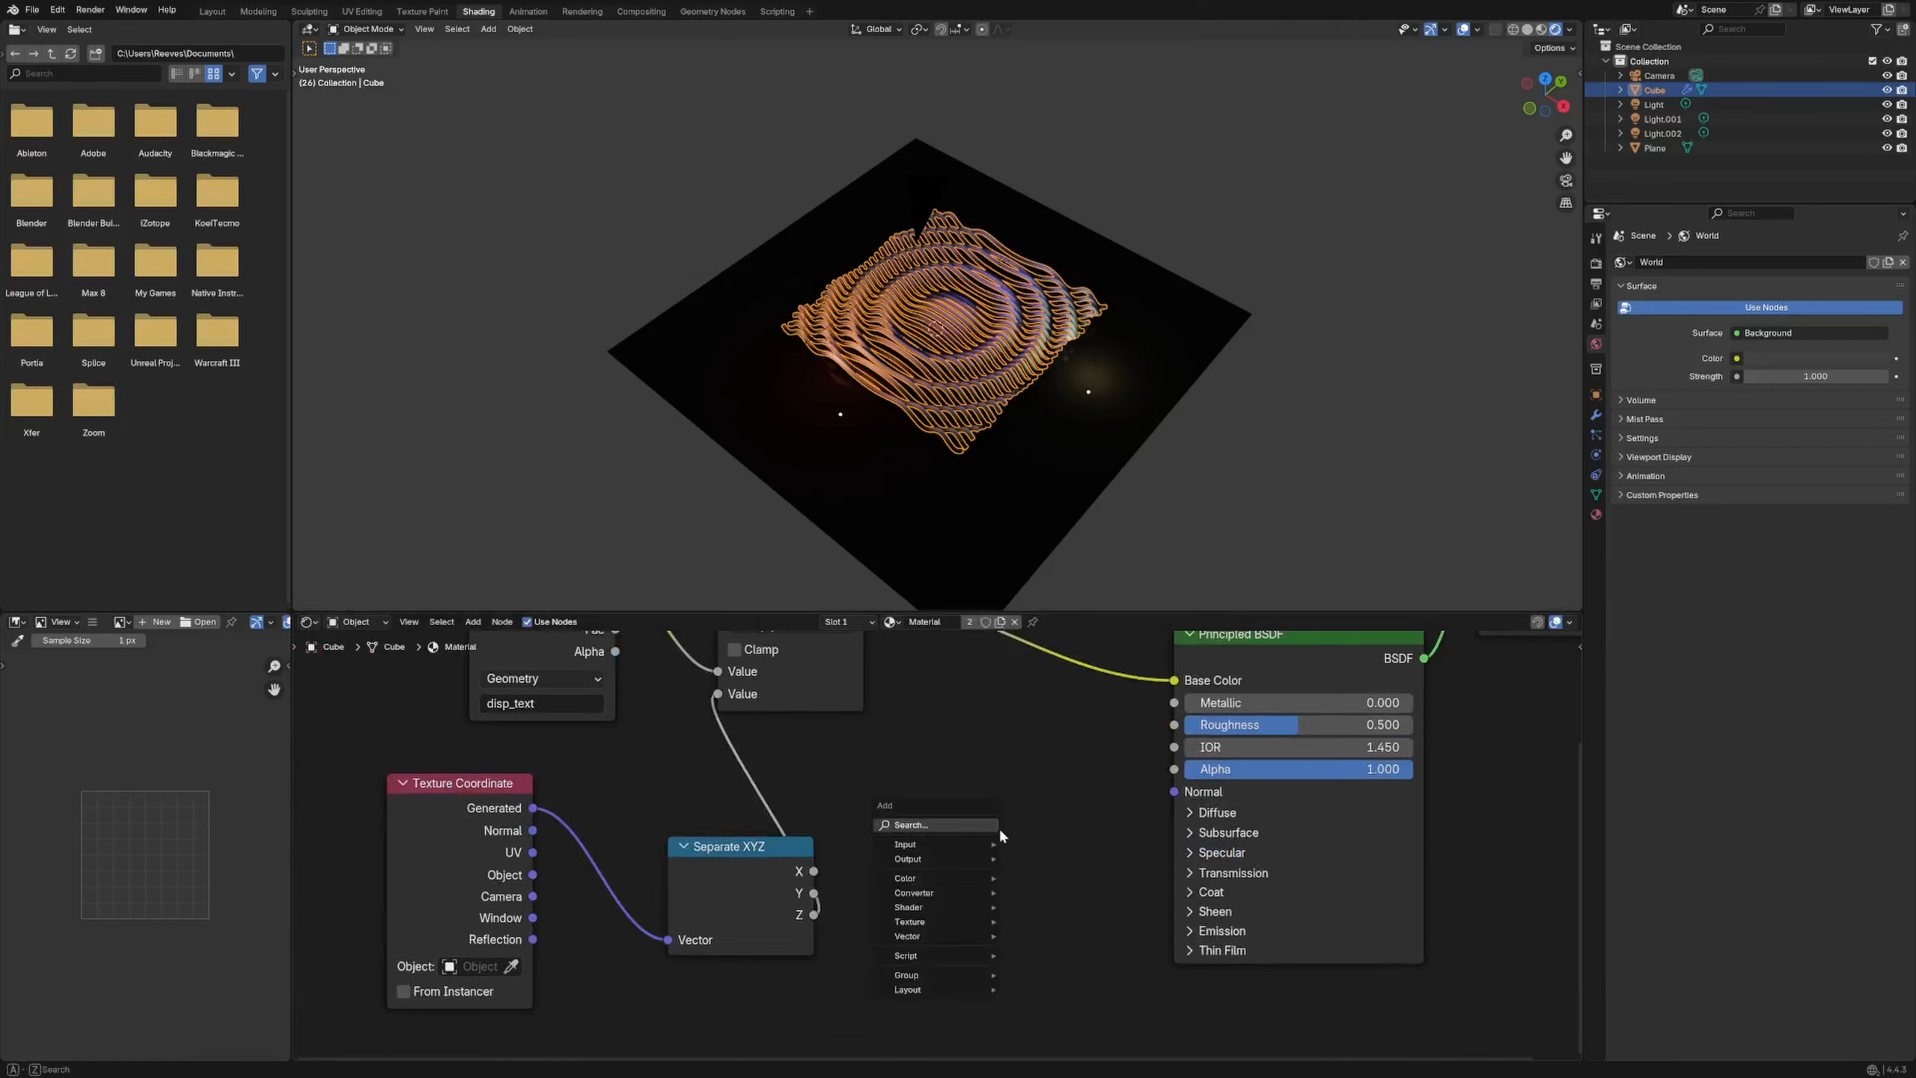
key("shift+a")
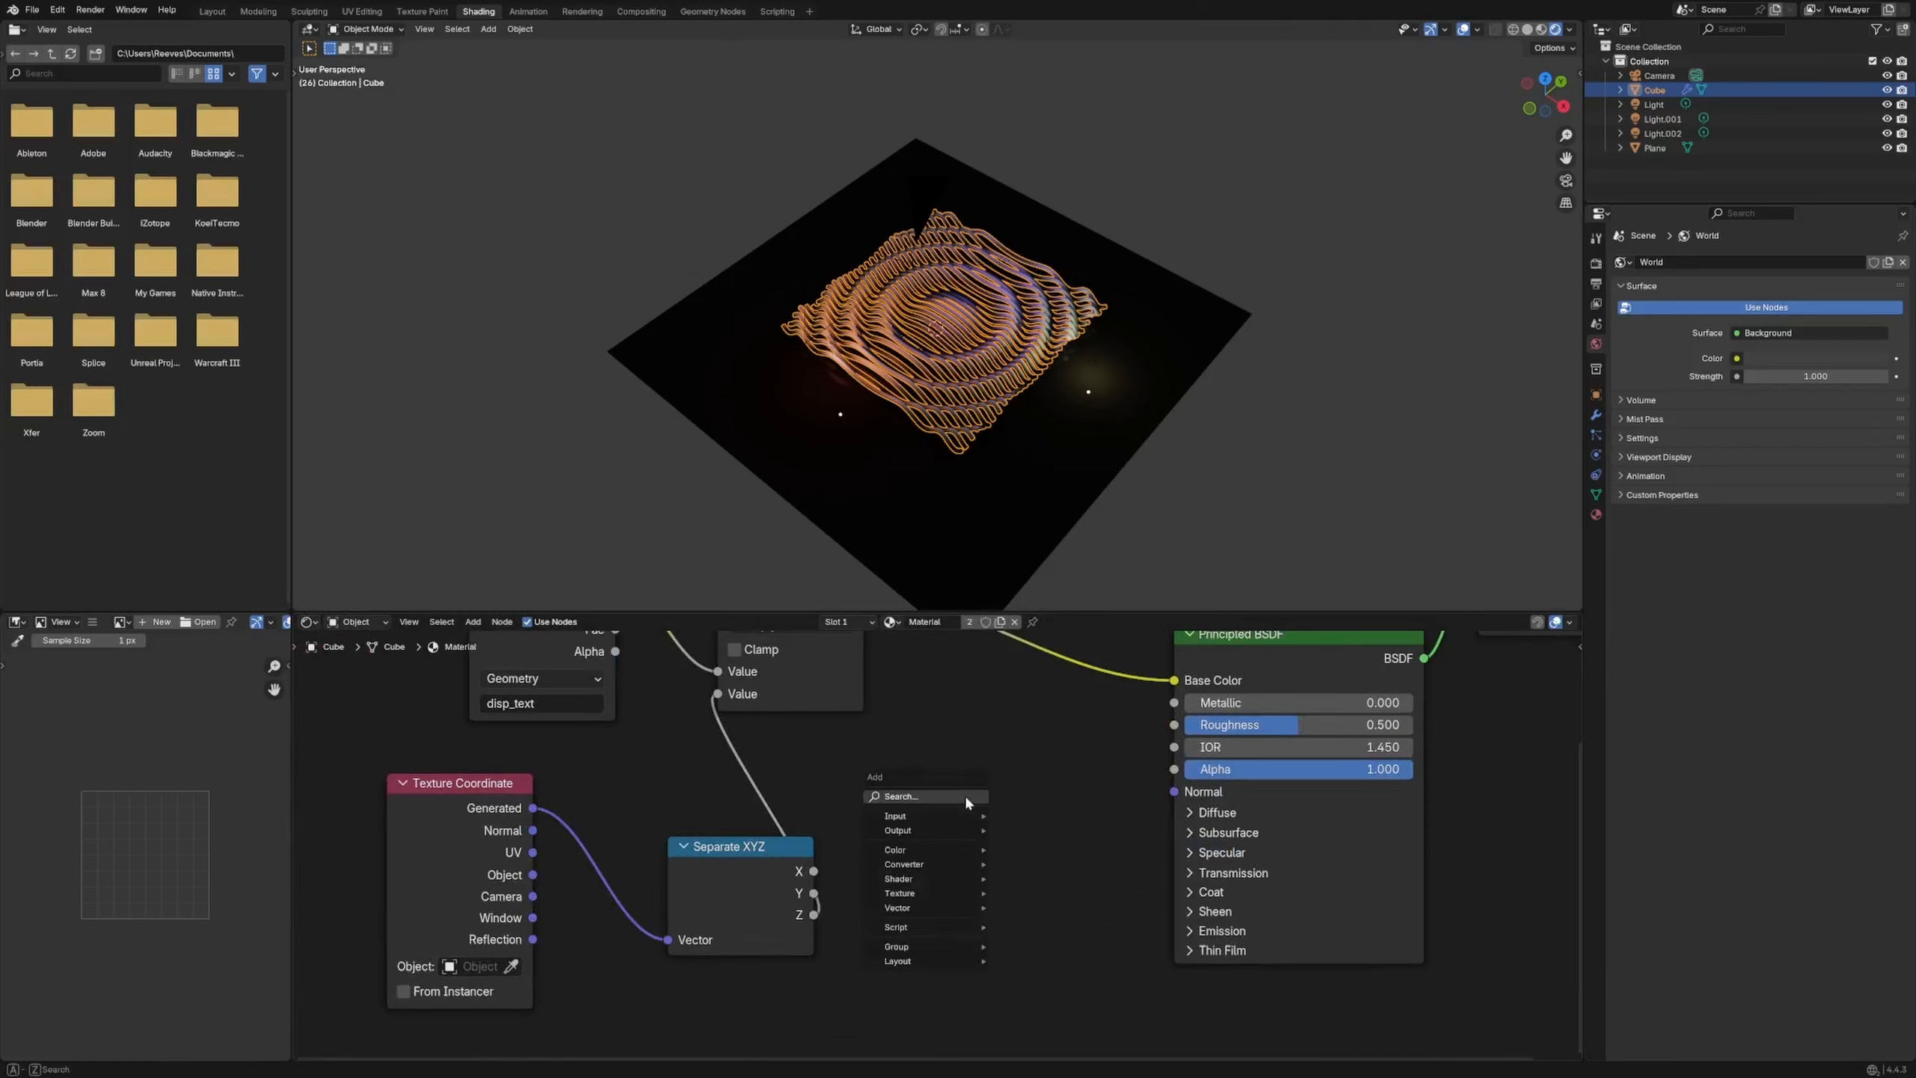
type("map range")
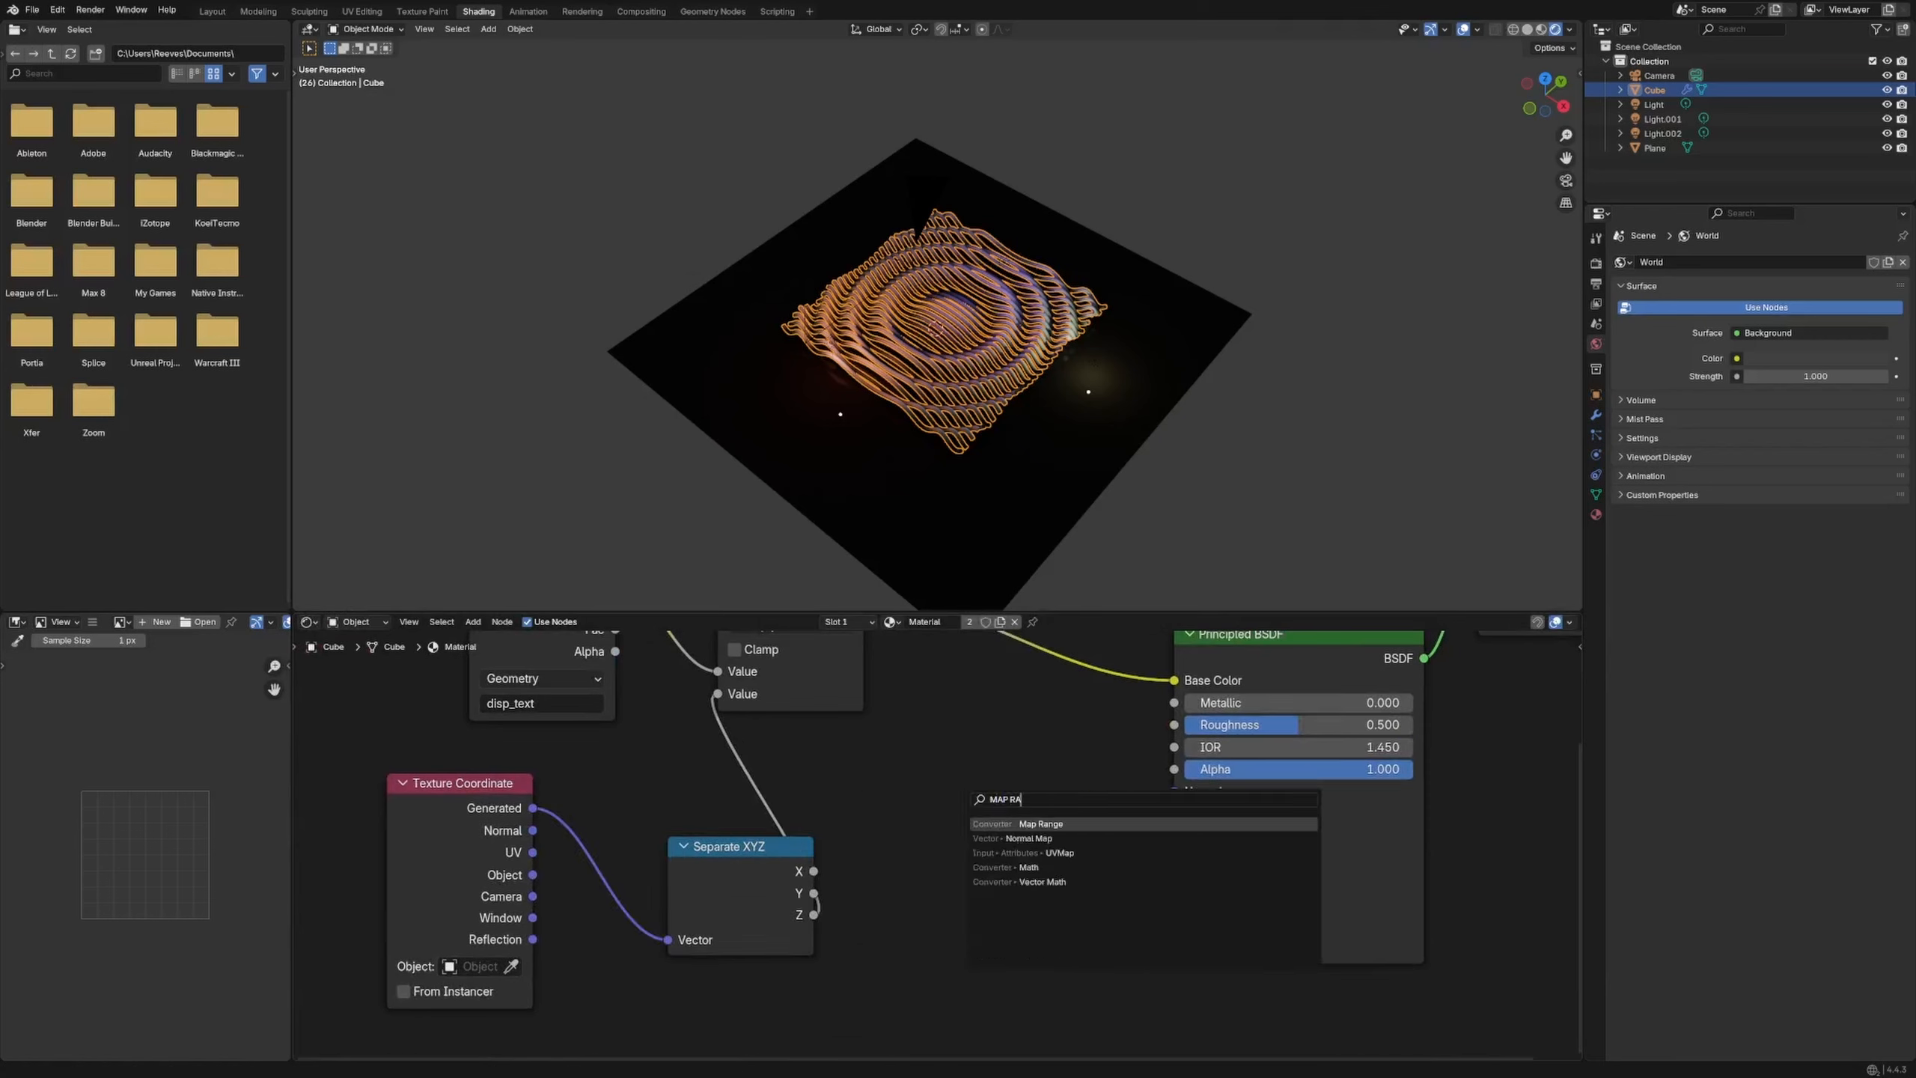
key("Return")
left_click(904, 726)
middle_click_drag(809, 772, 769, 879)
Change the Math node from Multiply to Add, then preview the disp_text attribute colour directly
left_click(753, 738)
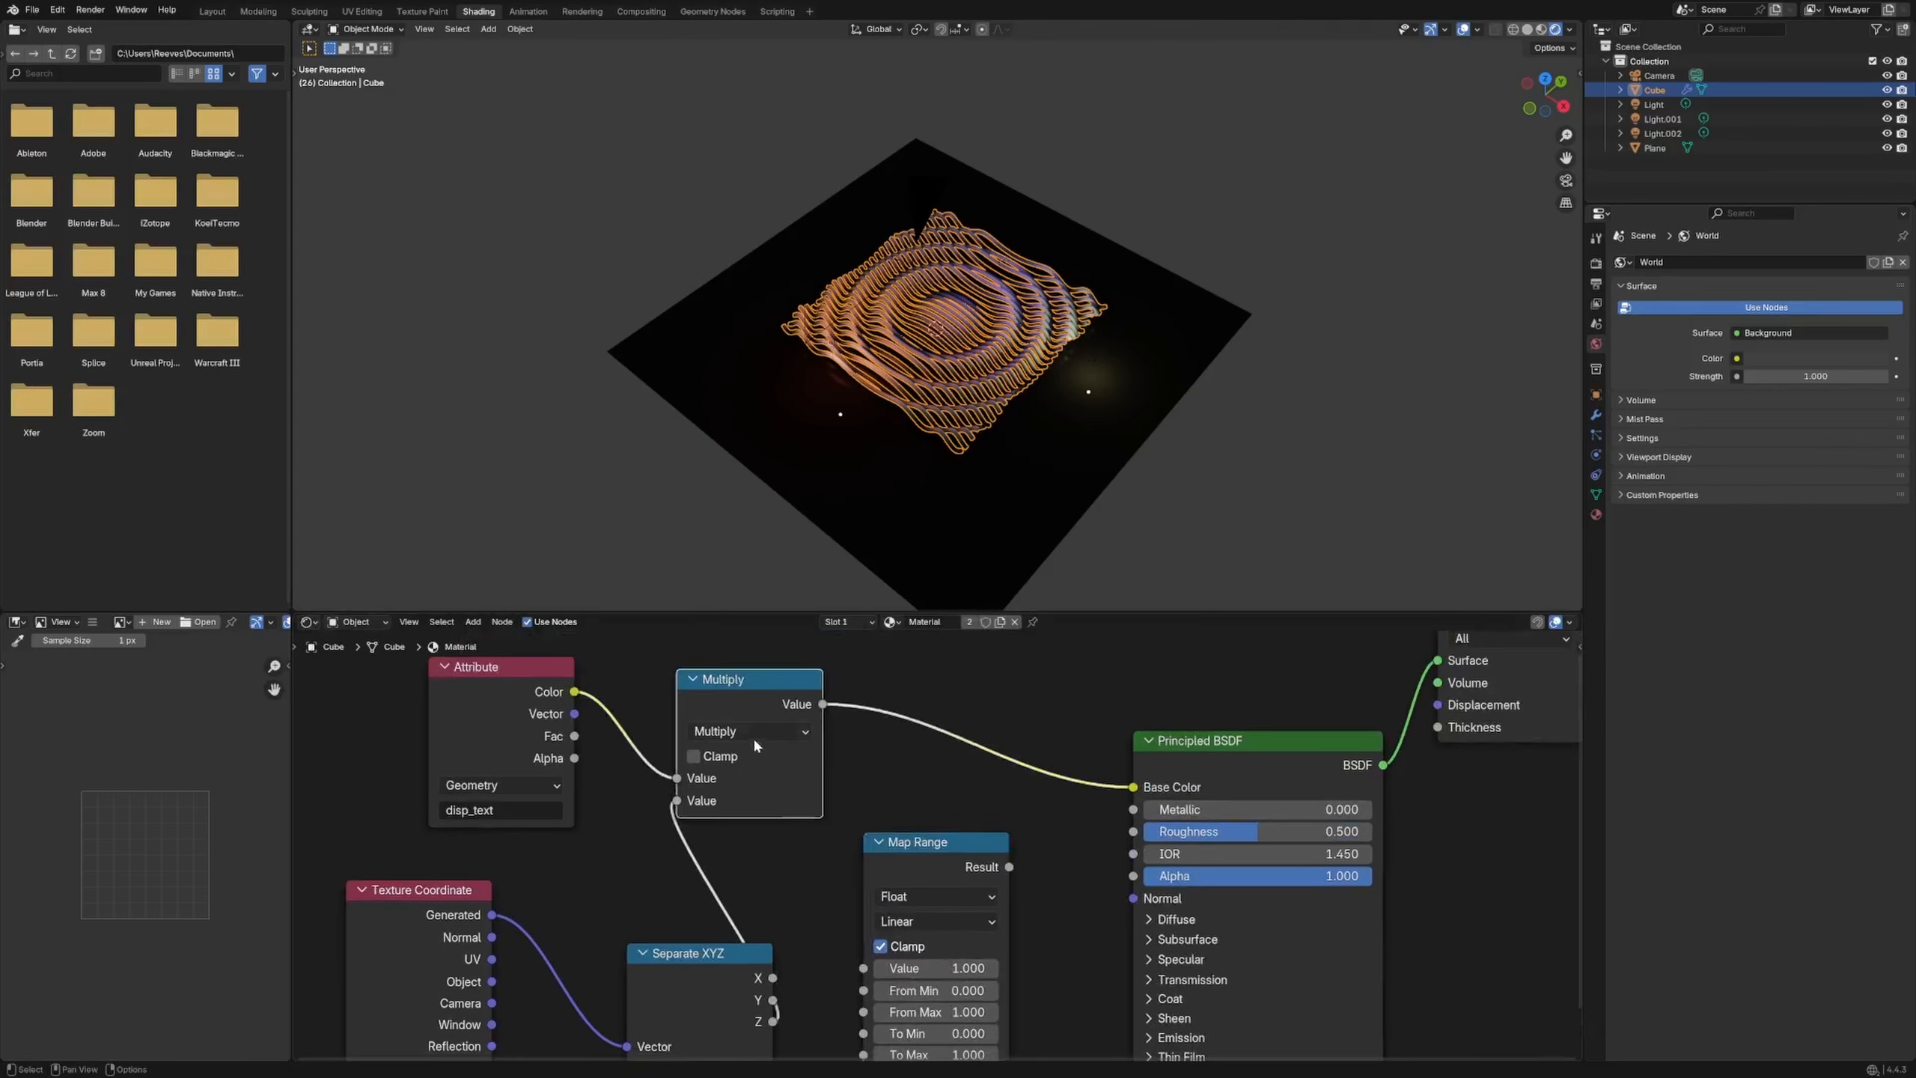
left_click(746, 728)
left_click(706, 782)
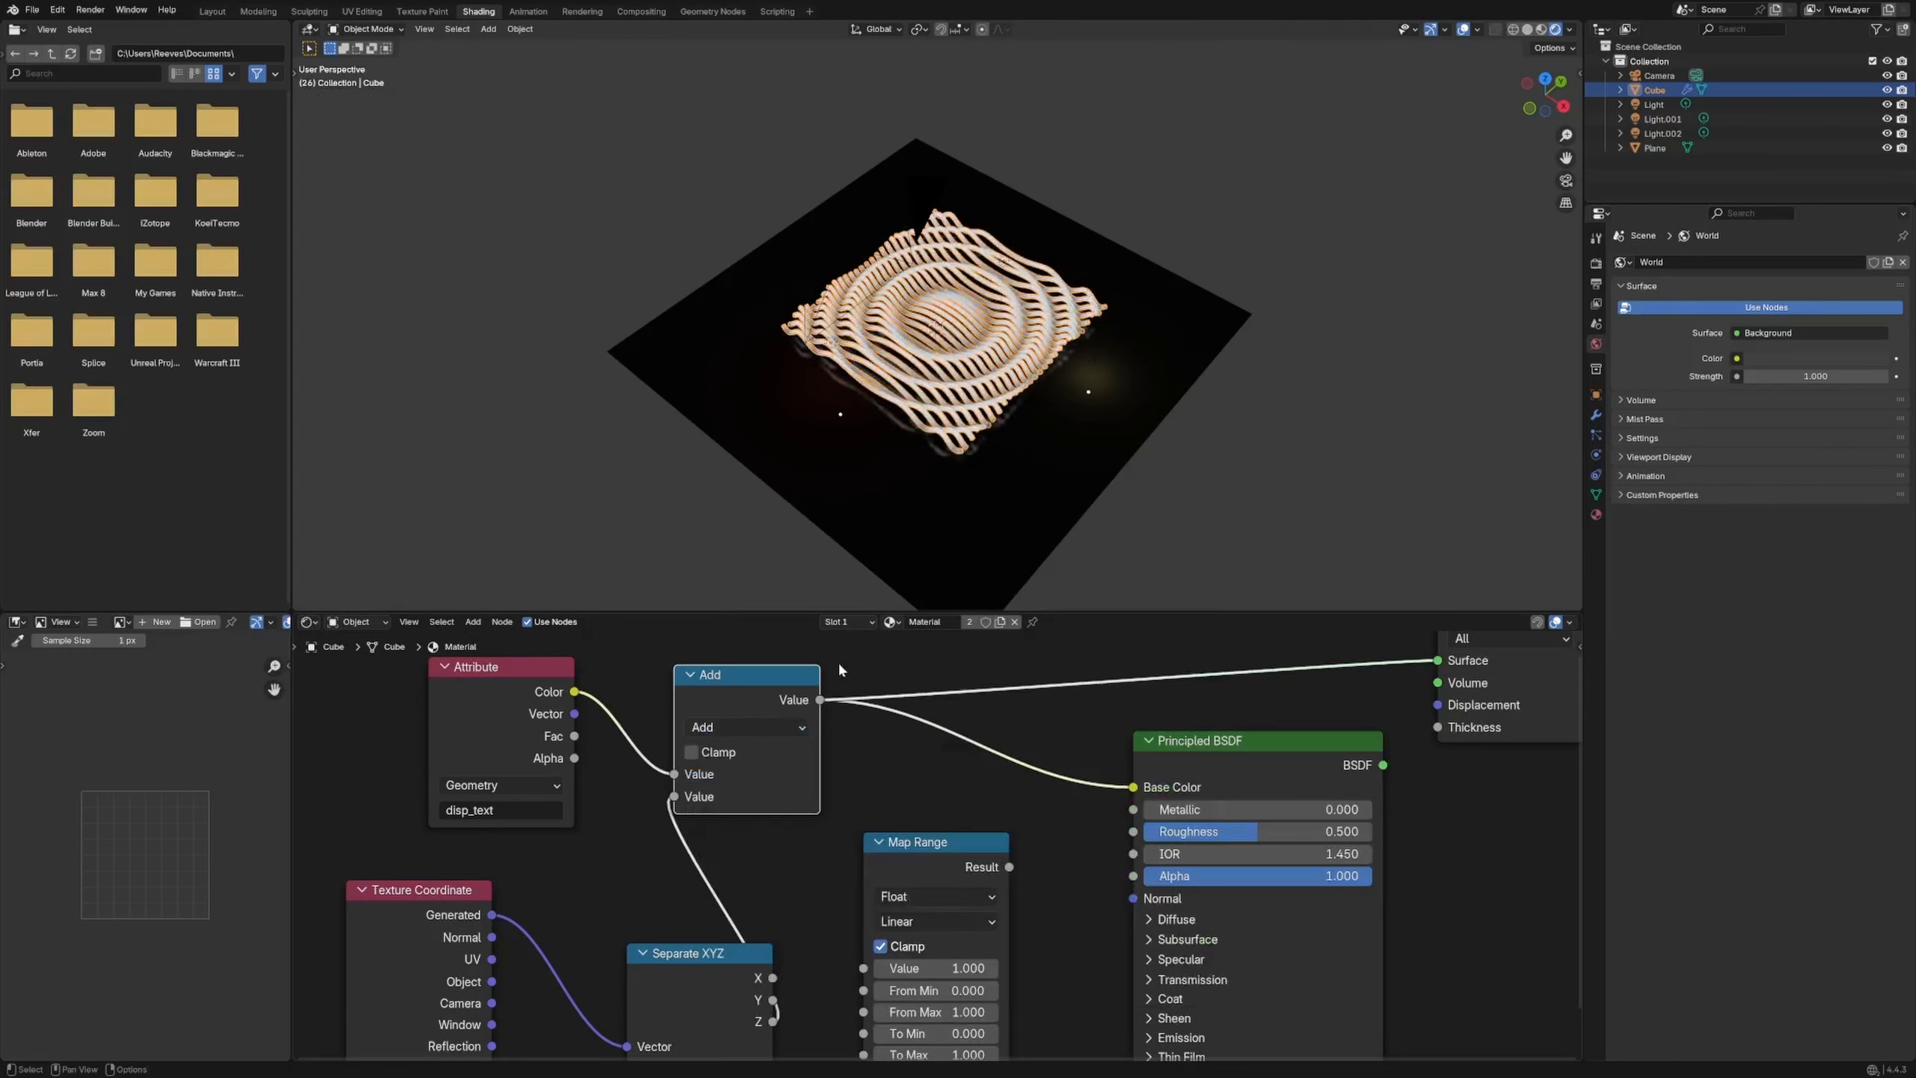
middle_click_drag(860, 589, 901, 377)
key("space")
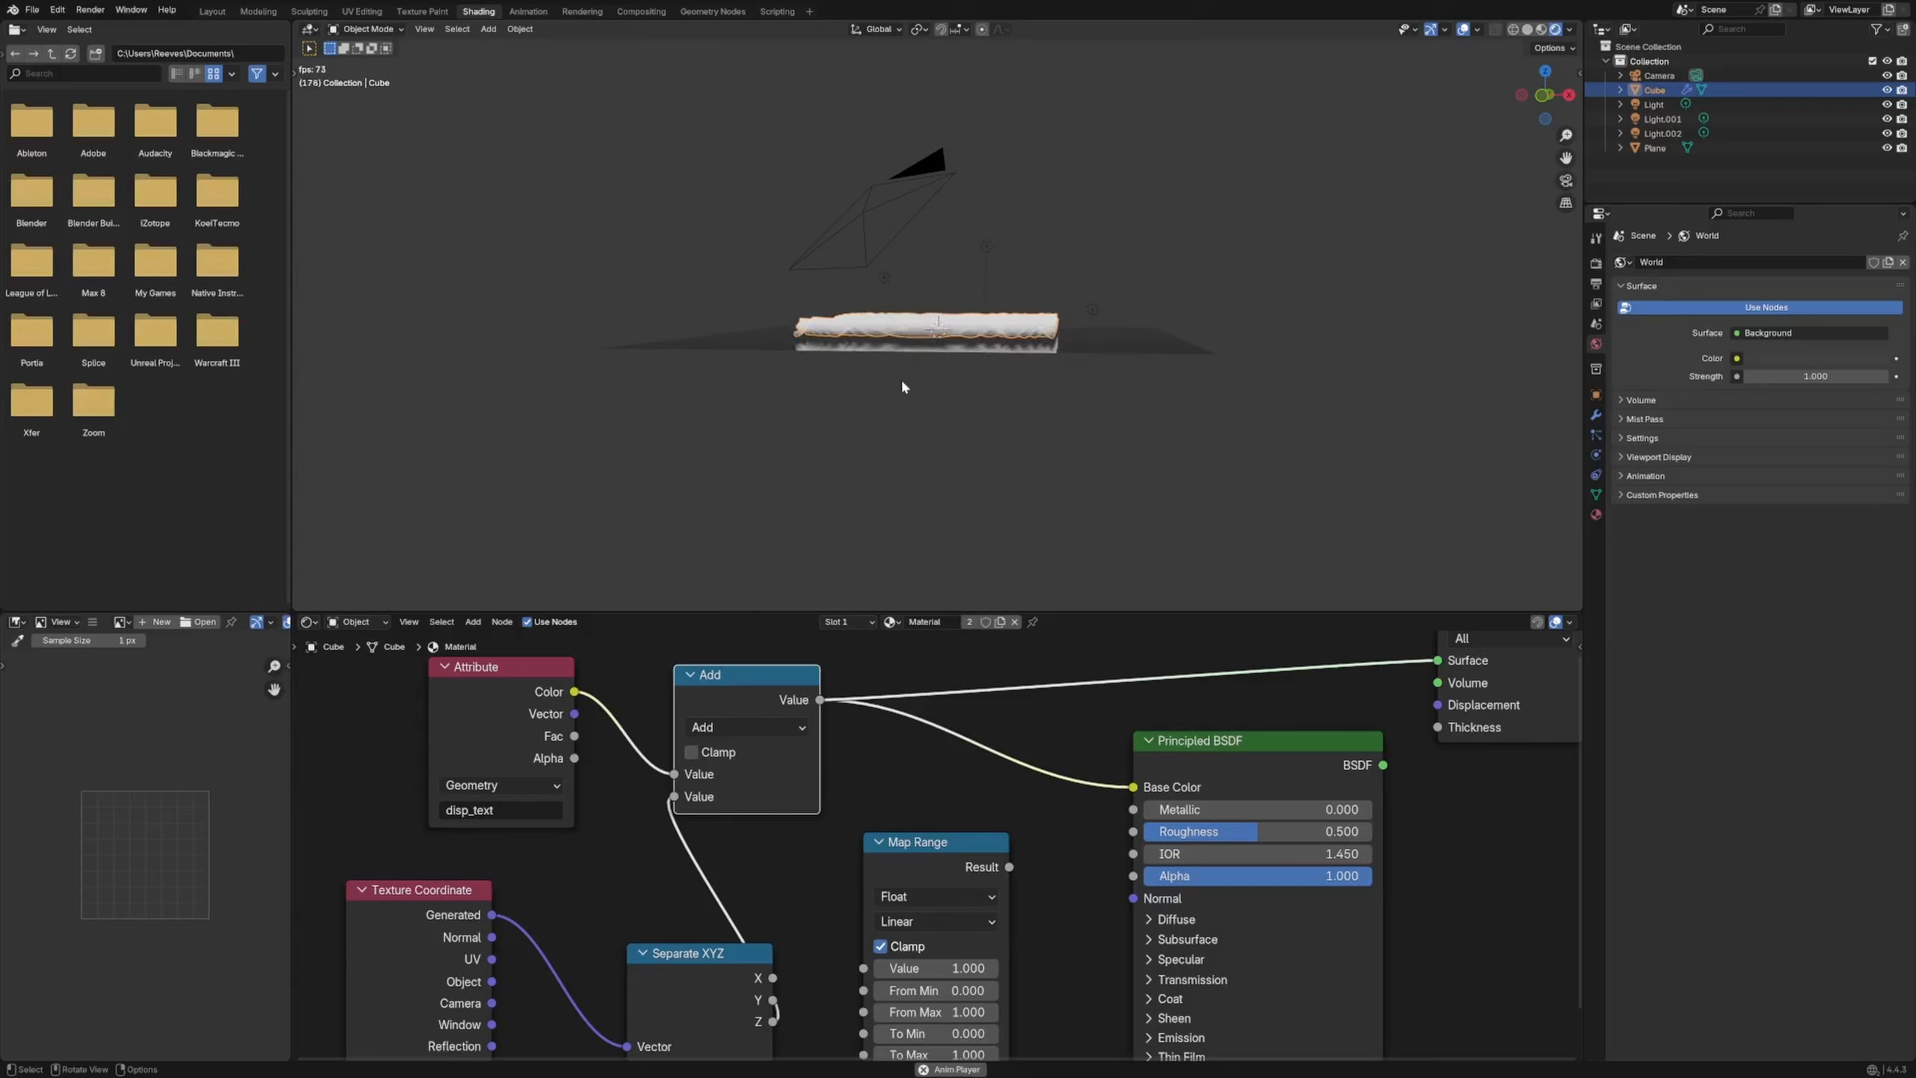
middle_click_drag(946, 354, 883, 417)
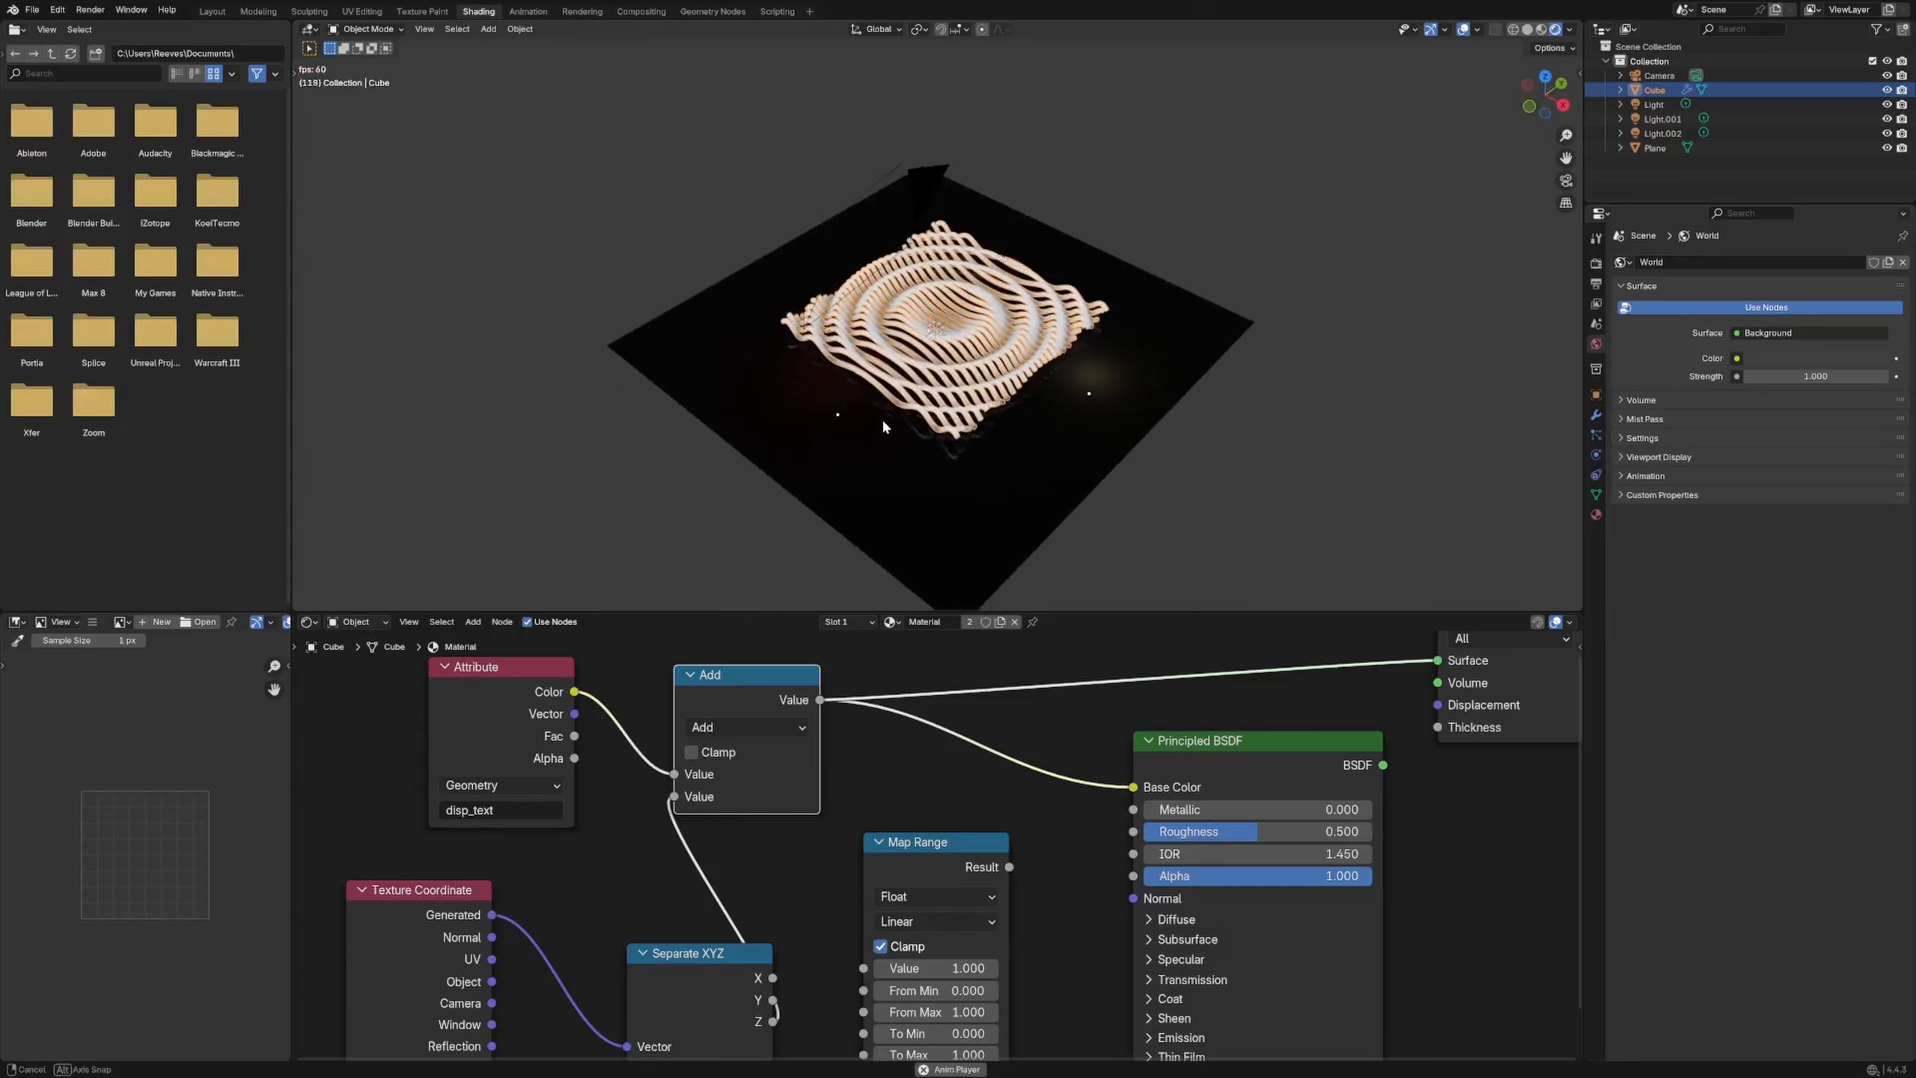
left_click(524, 698, "ctrl+shift")
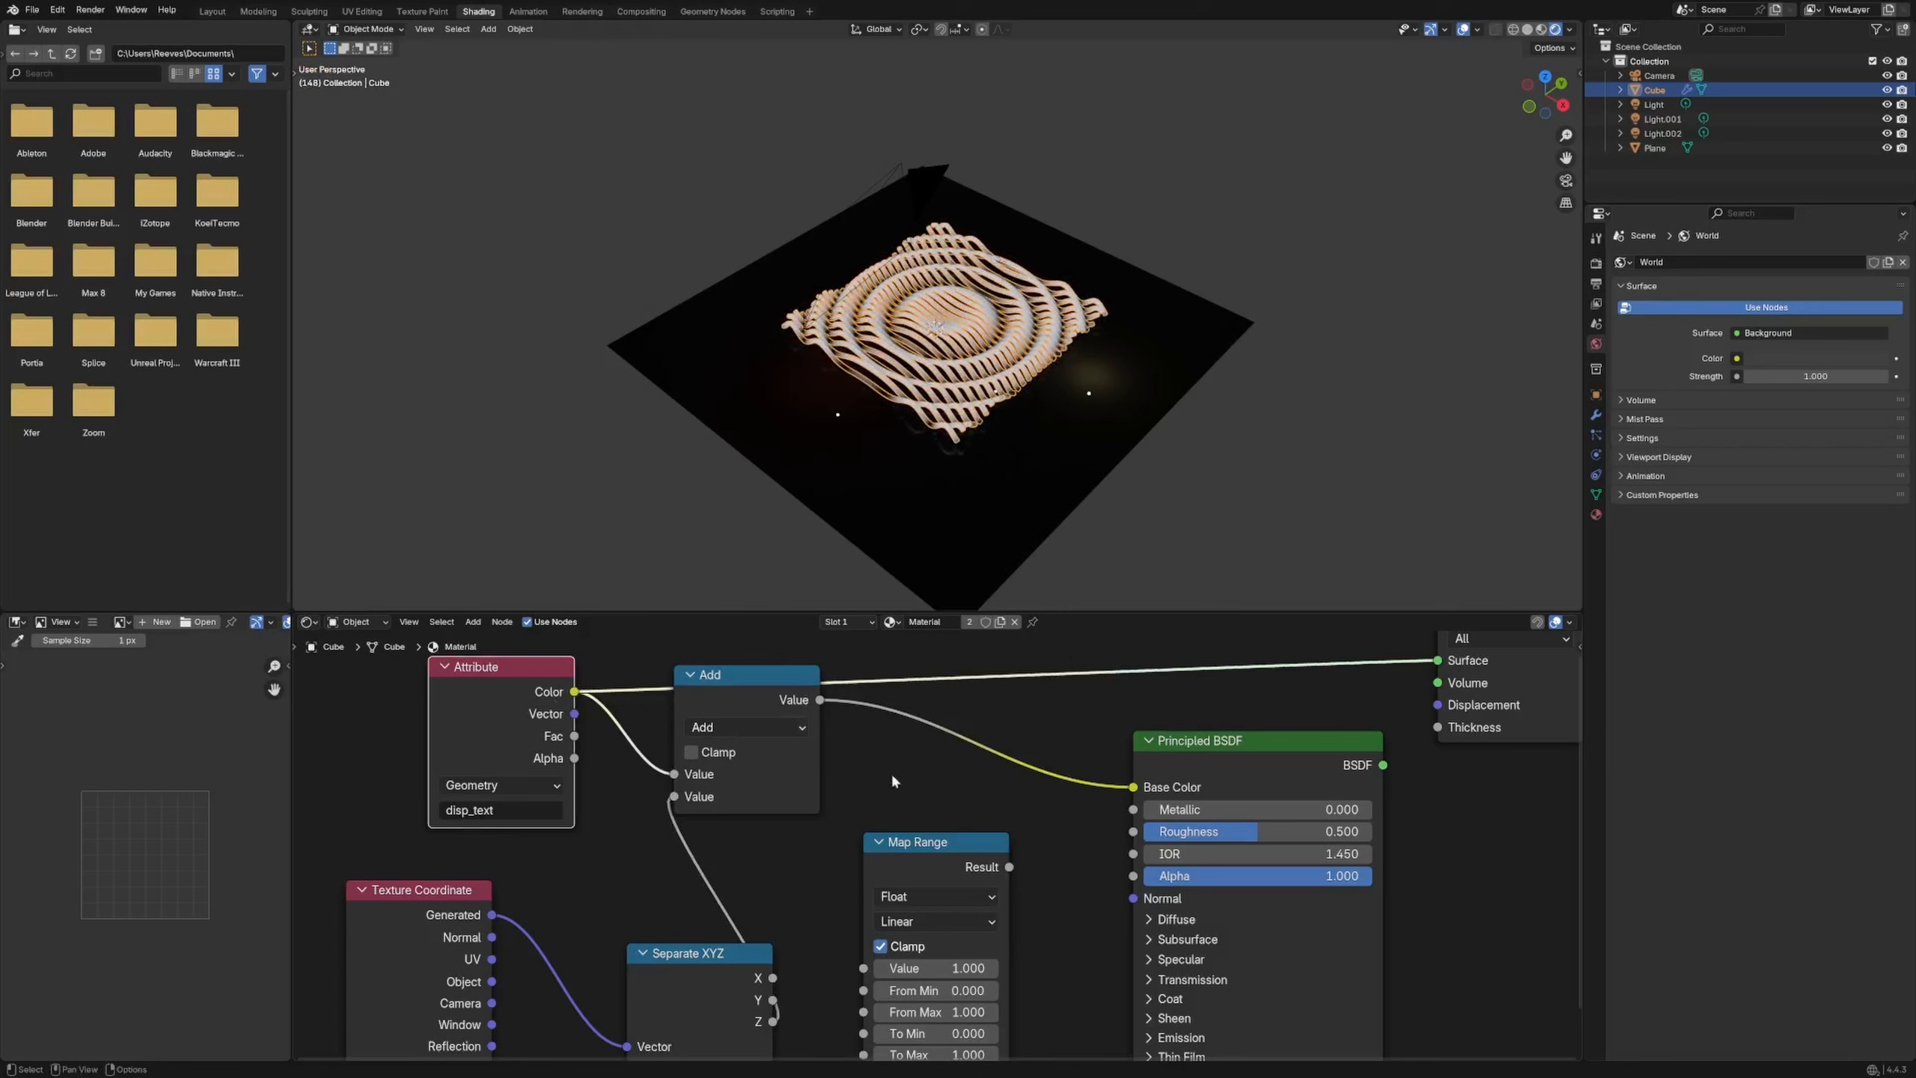
middle_click_drag(891, 782, 885, 796)
Add a Color Ramp node and a Fresnel node below the existing nodes
key("shift+a")
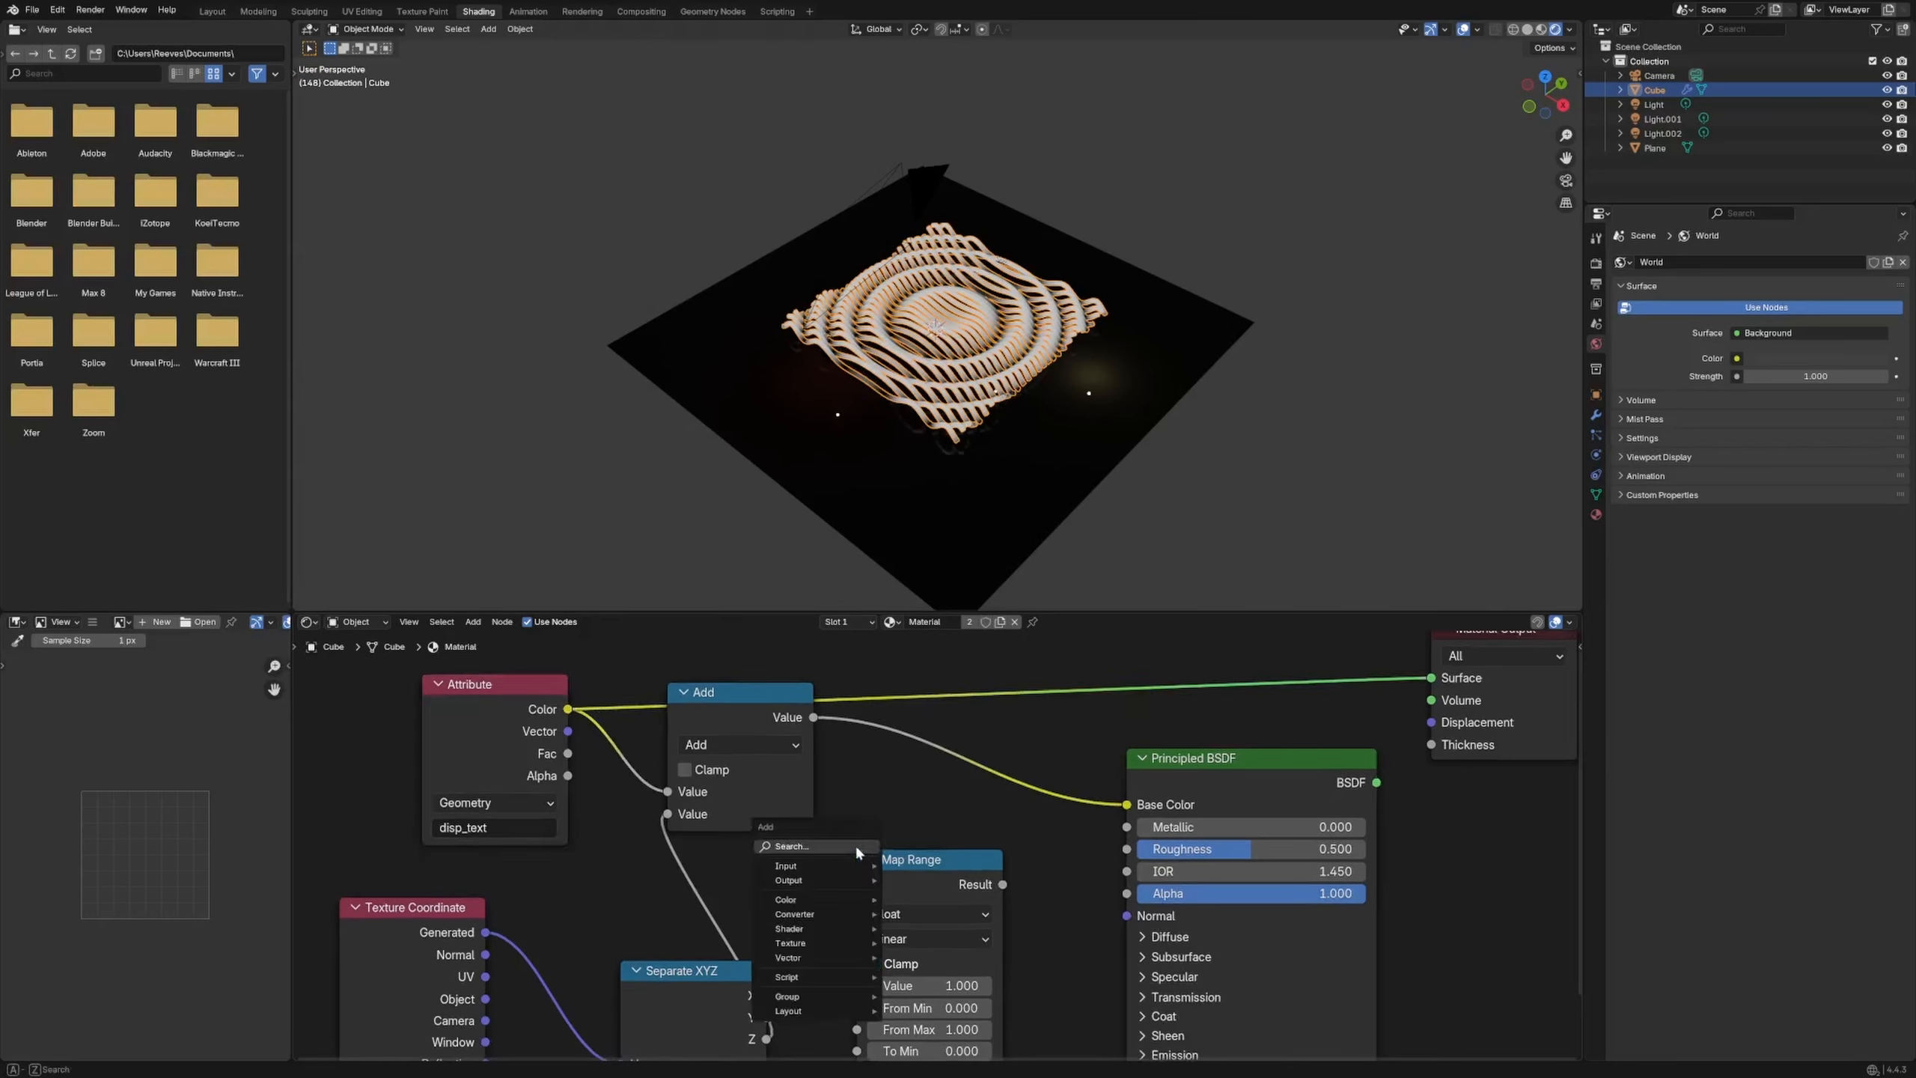
type("color ram")
key("Return")
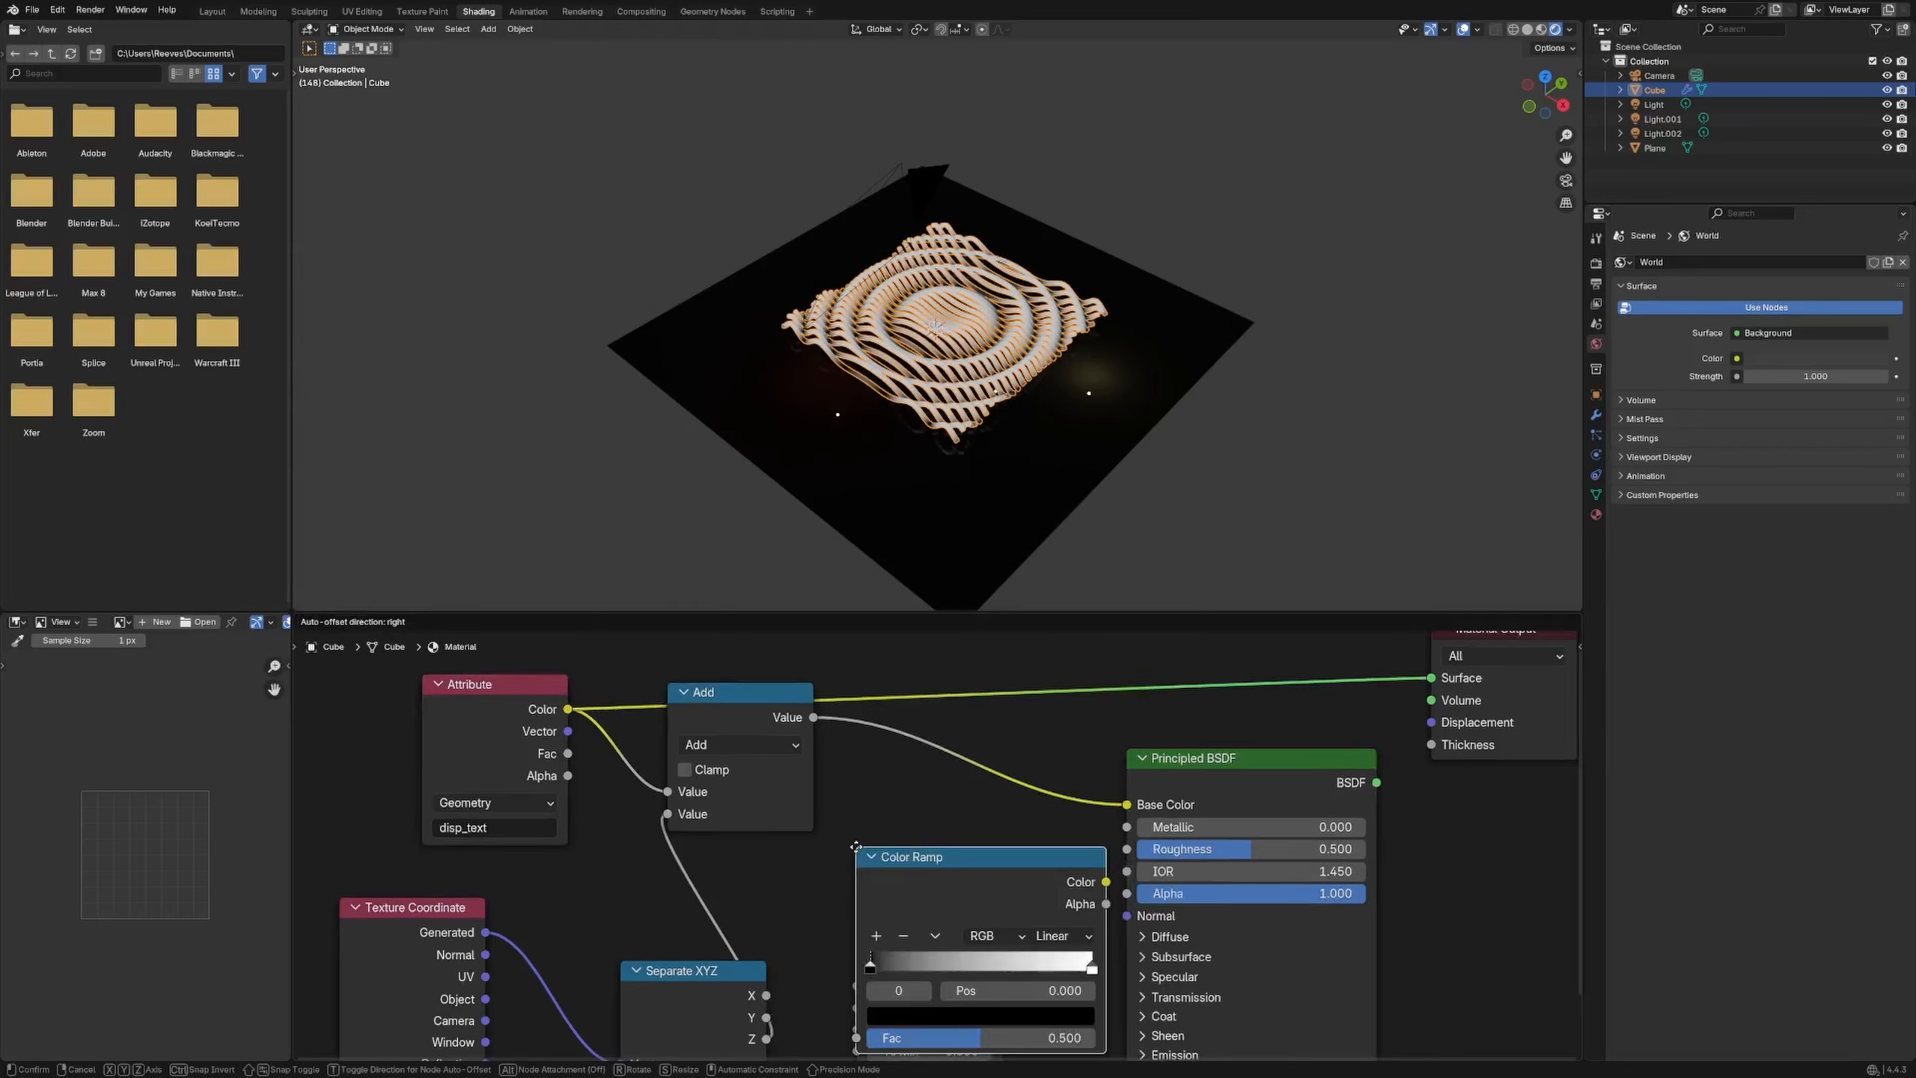
left_click(795, 894)
key("shift+a")
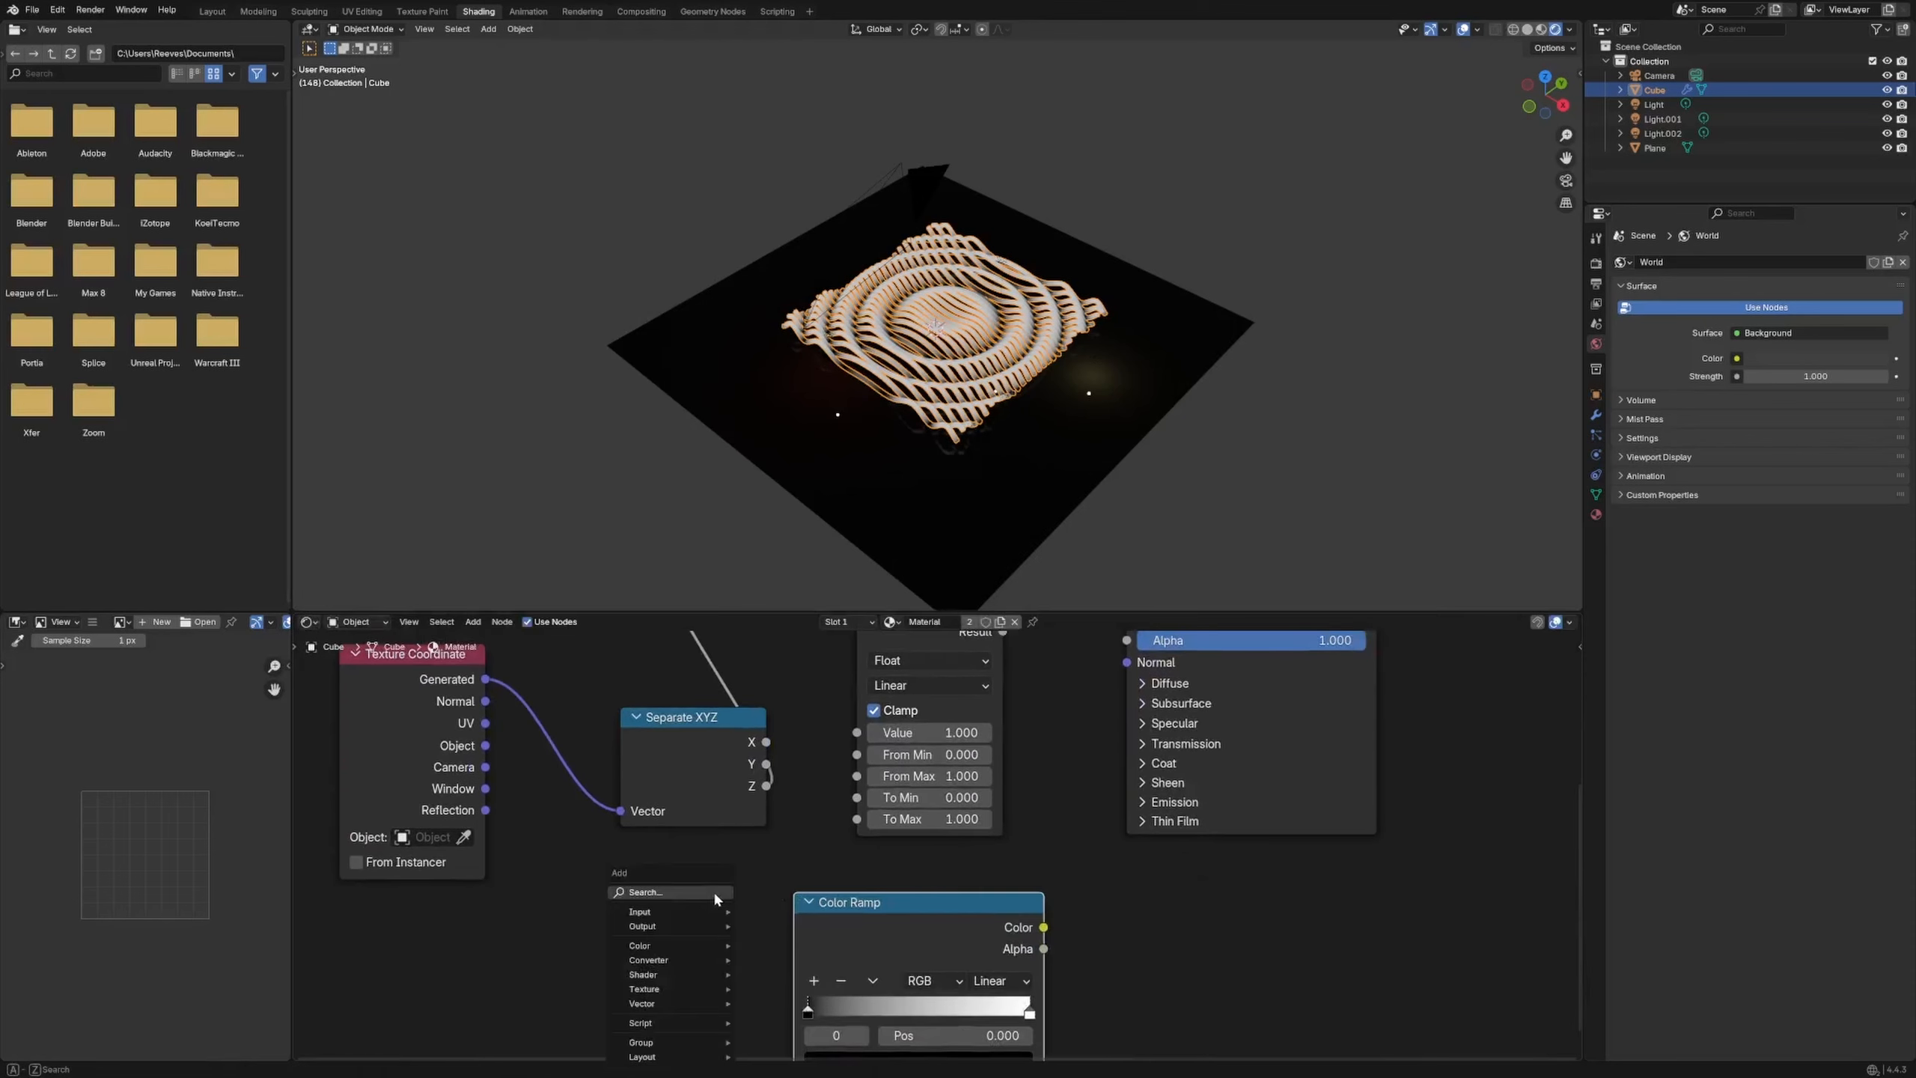
type("fres")
key("Return")
left_click(714, 894)
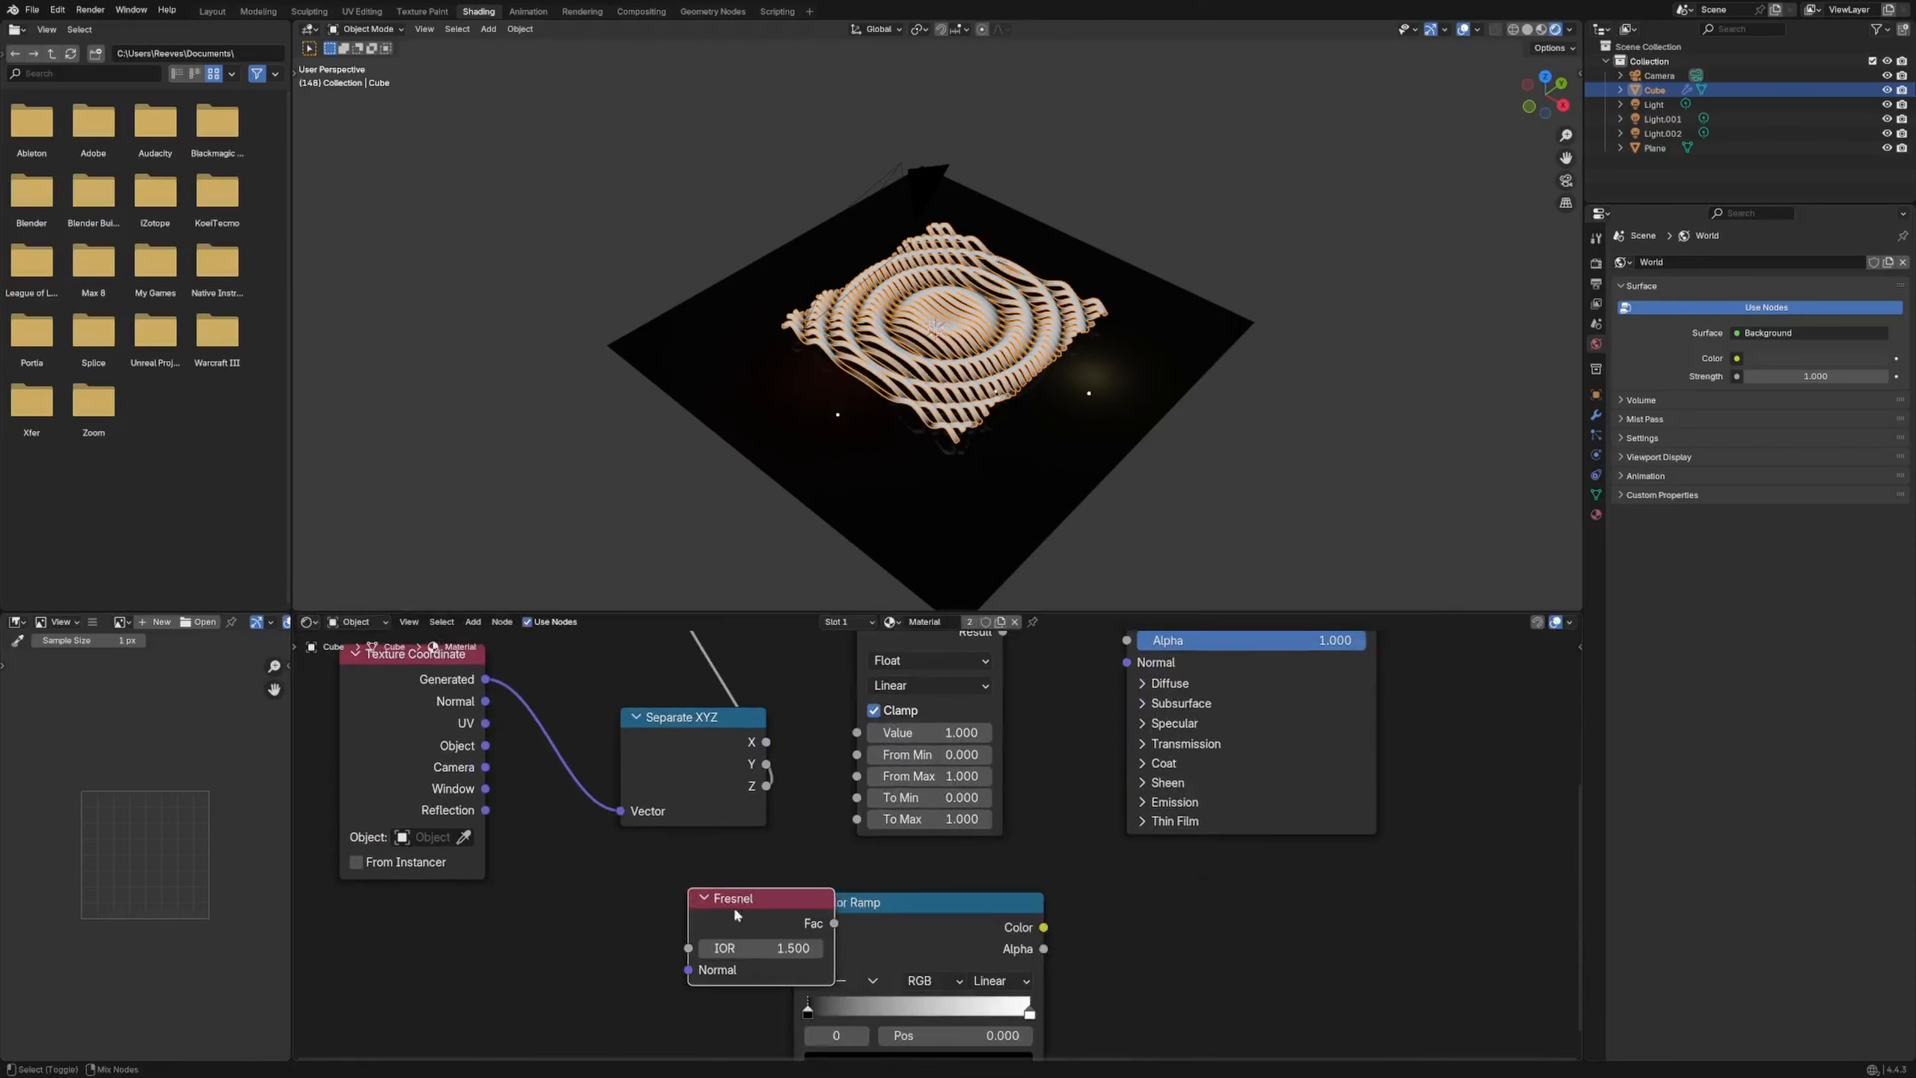
Rearrange the Color Ramp, Principled BSDF, Separate XYZ, Map Range and Fresnel nodes
middle_click_drag(913, 438, 946, 392)
left_click_drag(959, 911, 1263, 914)
middle_click_drag(1104, 845, 838, 1029)
left_click_drag(992, 732, 1137, 739)
middle_click_drag(766, 743, 1008, 639)
left_click(649, 826)
left_click_drag(650, 832, 592, 797)
left_click_drag(897, 698, 939, 647)
middle_click_drag(739, 928, 763, 1018)
middle_click_drag(822, 909, 833, 787)
left_click_drag(795, 951, 834, 774)
middle_click_drag(834, 774, 856, 983)
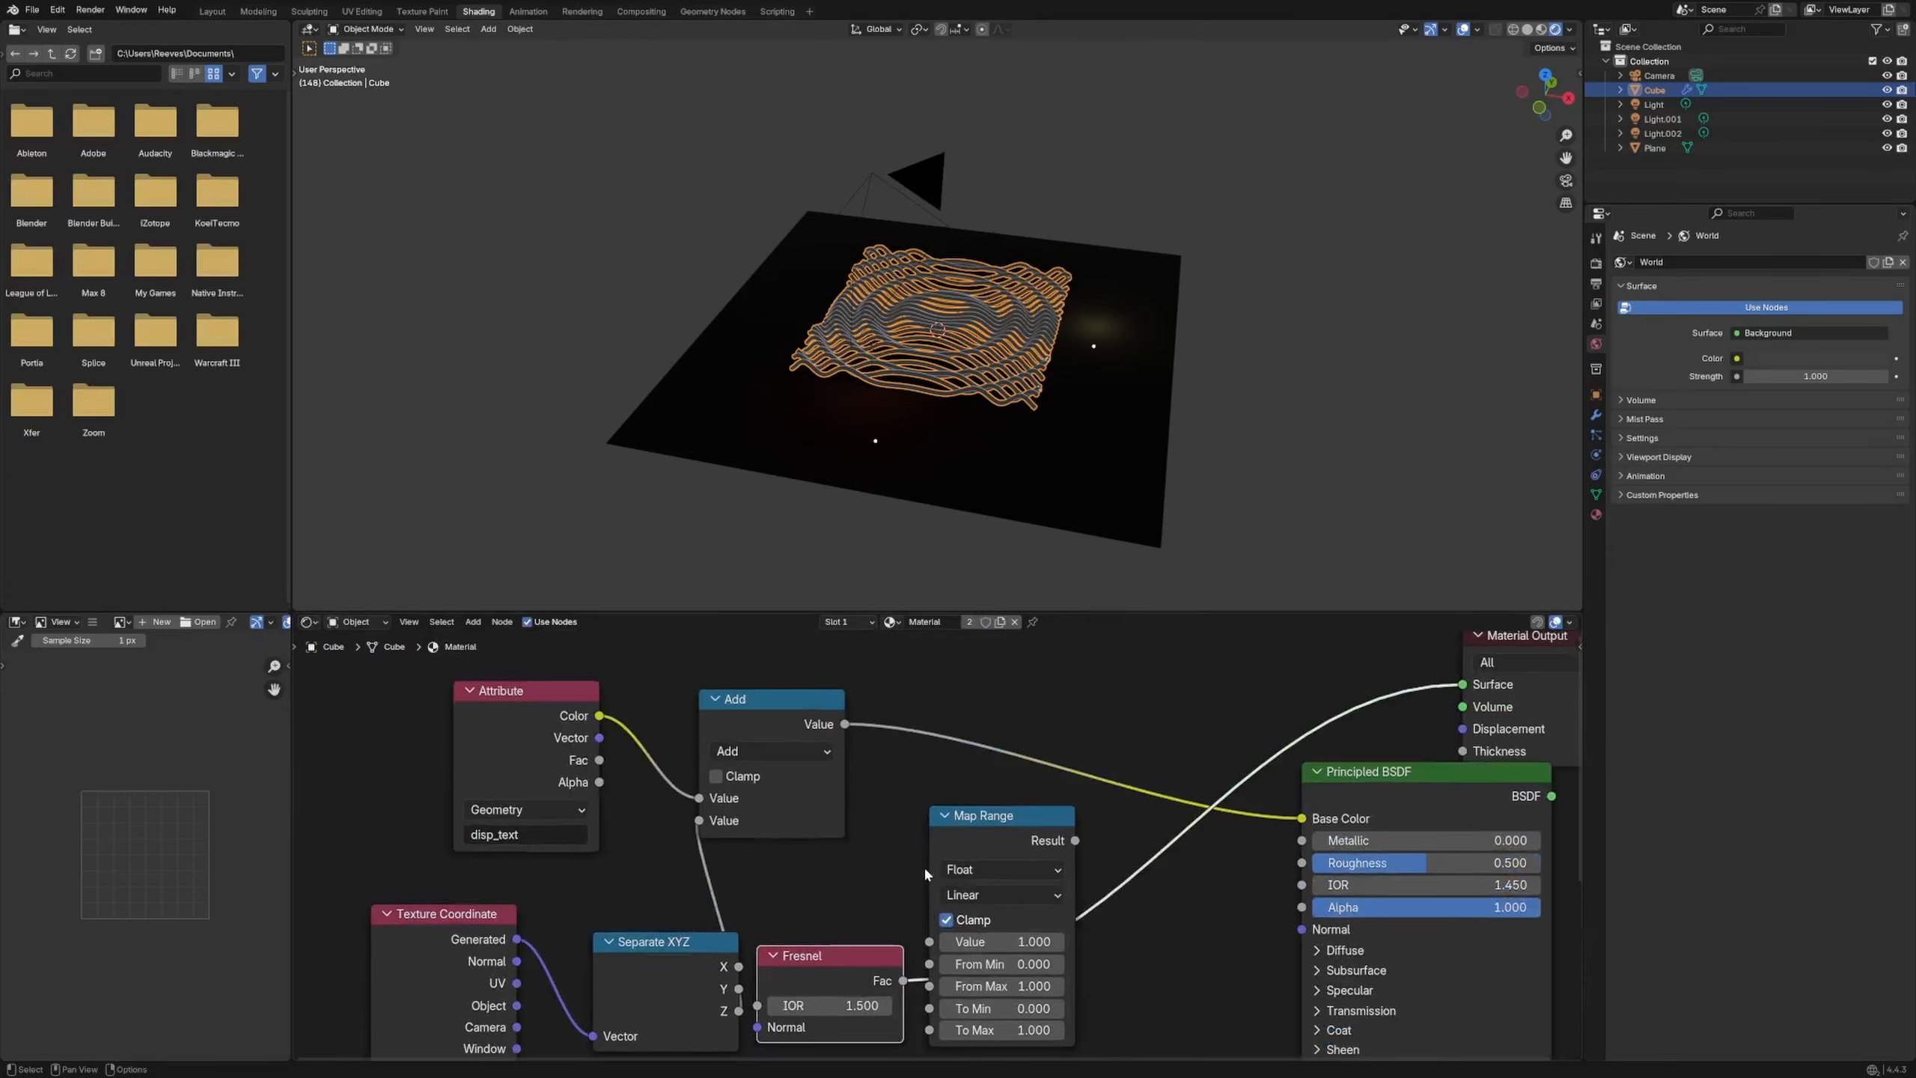
left_click_drag(987, 855, 1079, 1004)
left_click_drag(856, 986, 893, 913)
middle_click_drag(939, 805, 991, 788)
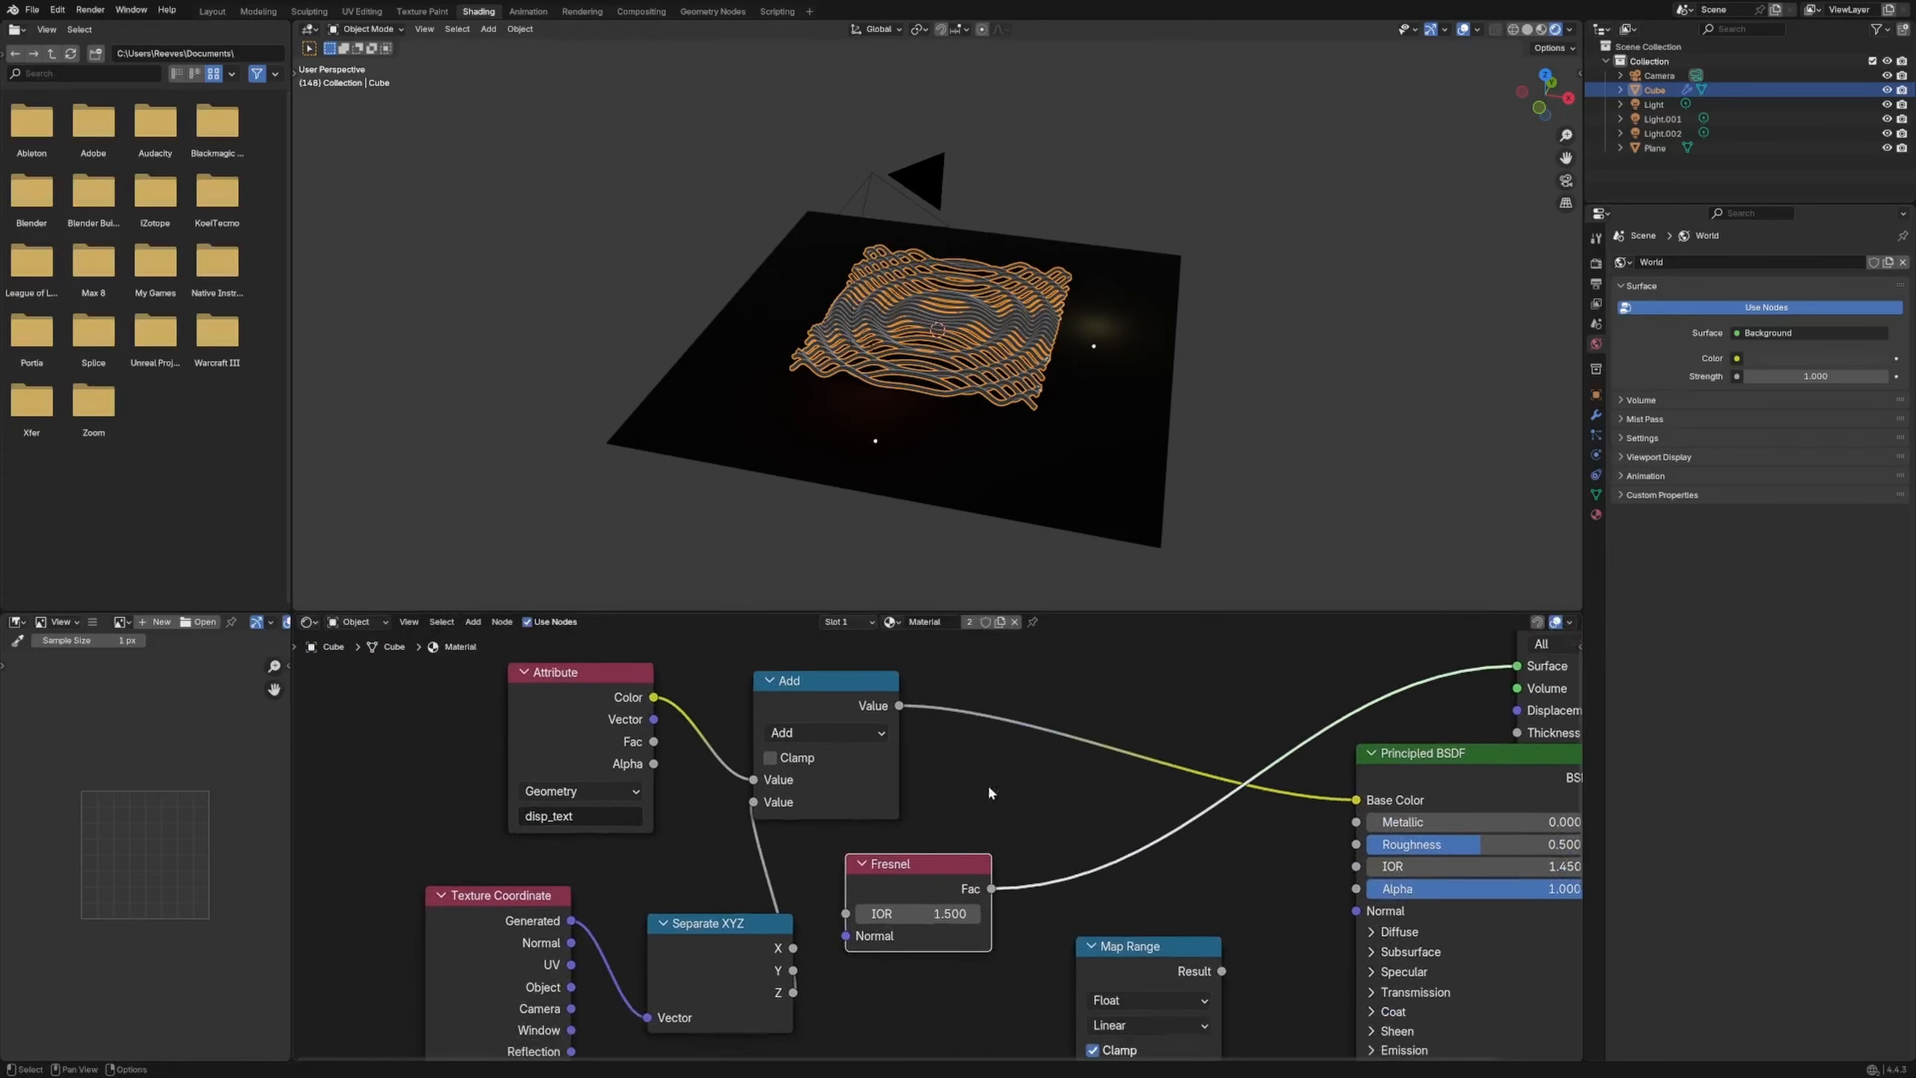
Set the Add node back to Multiply, duplicate it onto the Base Color link and feed it Fresnel
left_click(859, 696)
left_click(805, 735)
left_click(801, 830)
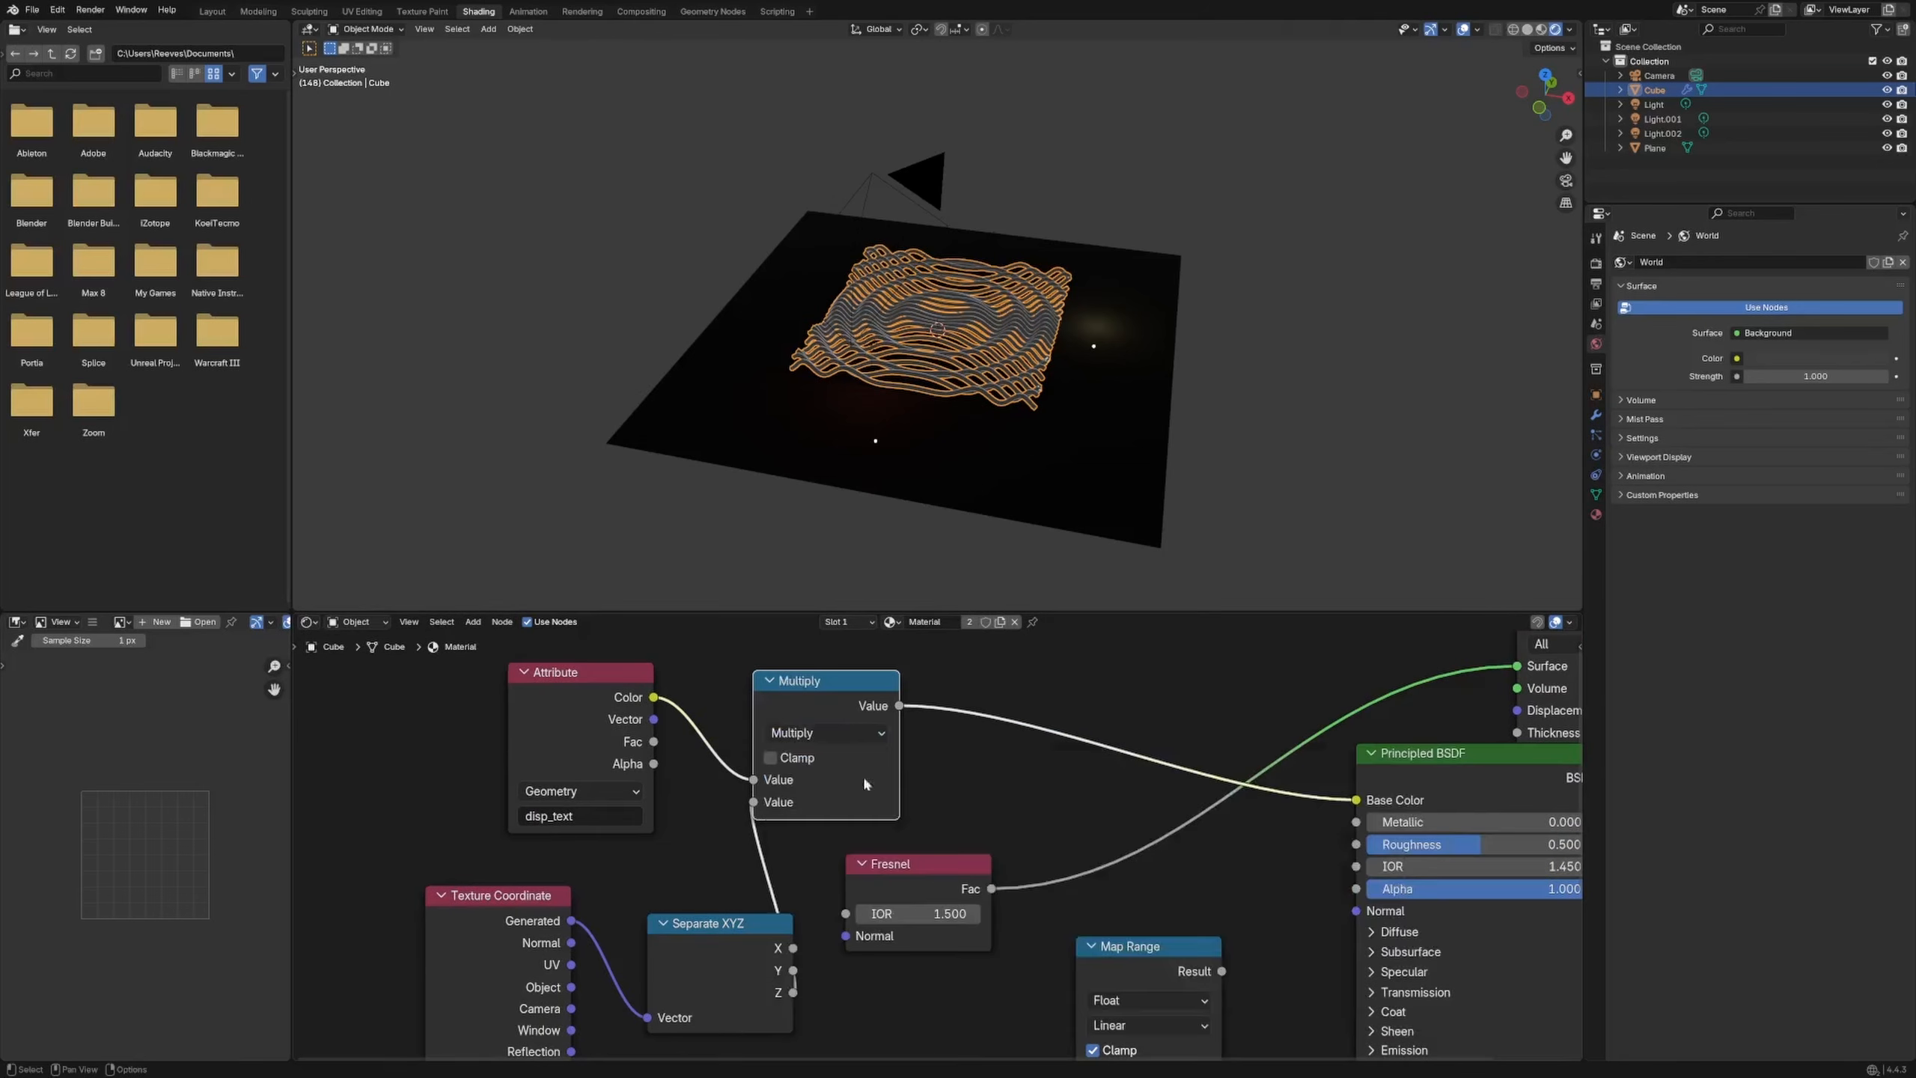
key("shift+d")
left_click(1154, 692)
left_click_drag(991, 888, 1044, 797)
left_click(1115, 702, "ctrl+shift")
Preview the Fresnel factor alone on the tubes and move the Map Range node aside
mouse_move(968, 390)
middle_mouse_down()
mouse_move(983, 357)
mouse_move(955, 383)
middle_mouse_up()
scroll(955, 383, "up", 5)
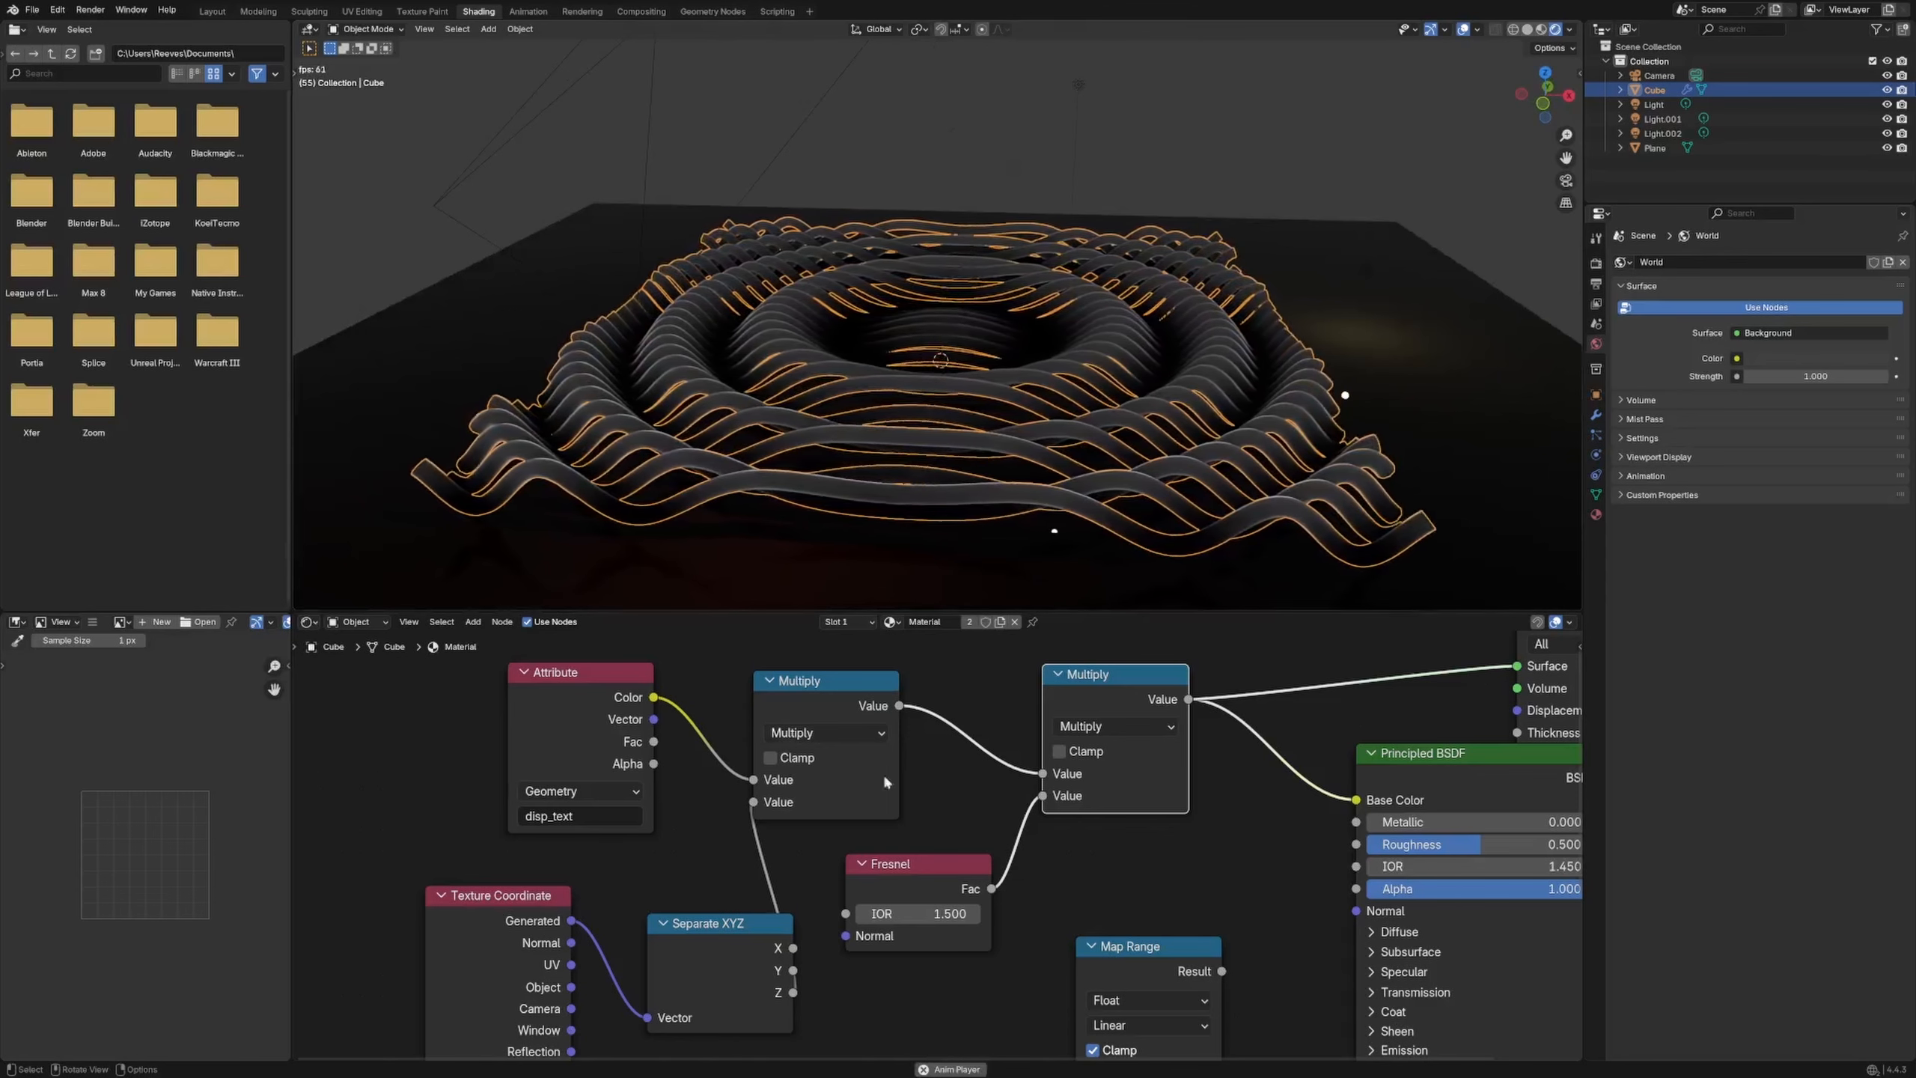
left_click(949, 868, "ctrl+shift")
middle_click_drag(1132, 924, 952, 858)
left_click_drag(1000, 886, 1084, 895)
left_click(895, 891)
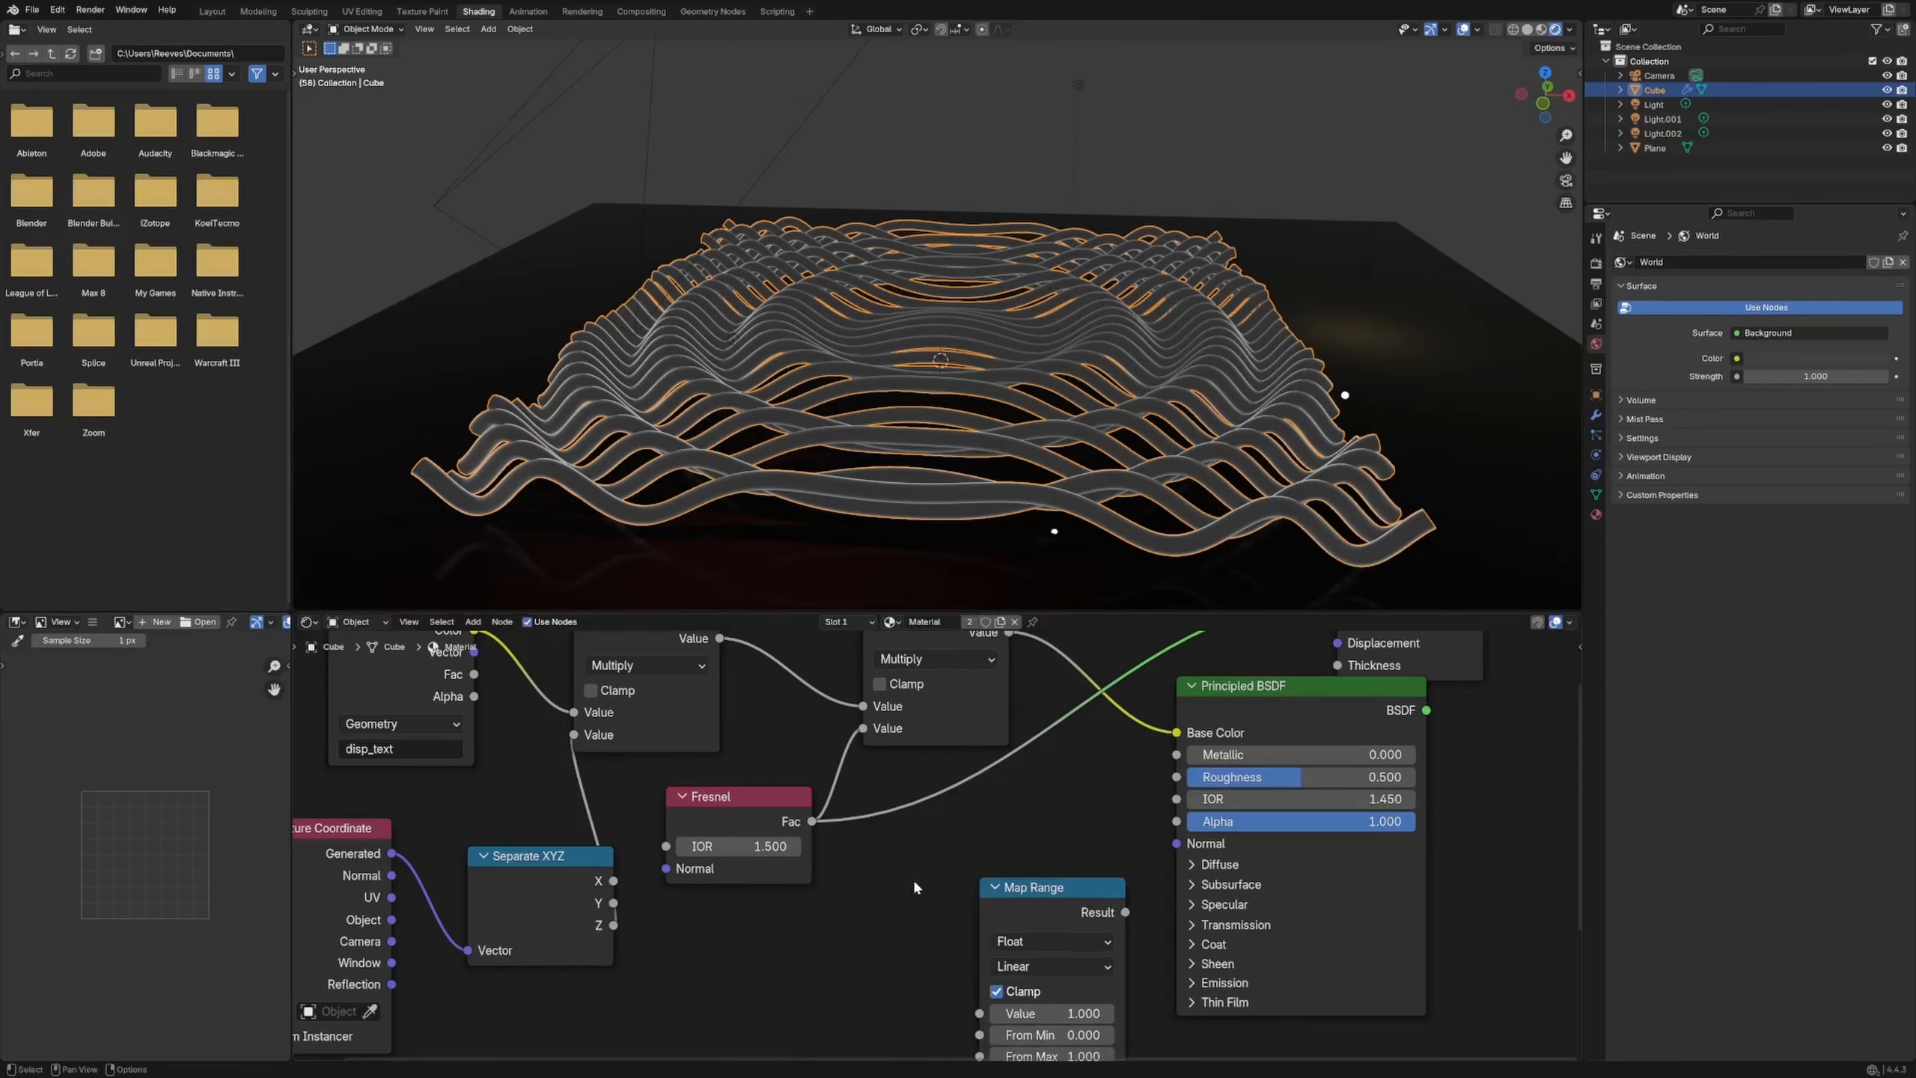
Insert a Math Multiply node on the Fresnel link and preview its output
key("shift+a")
type("add")
key("Return")
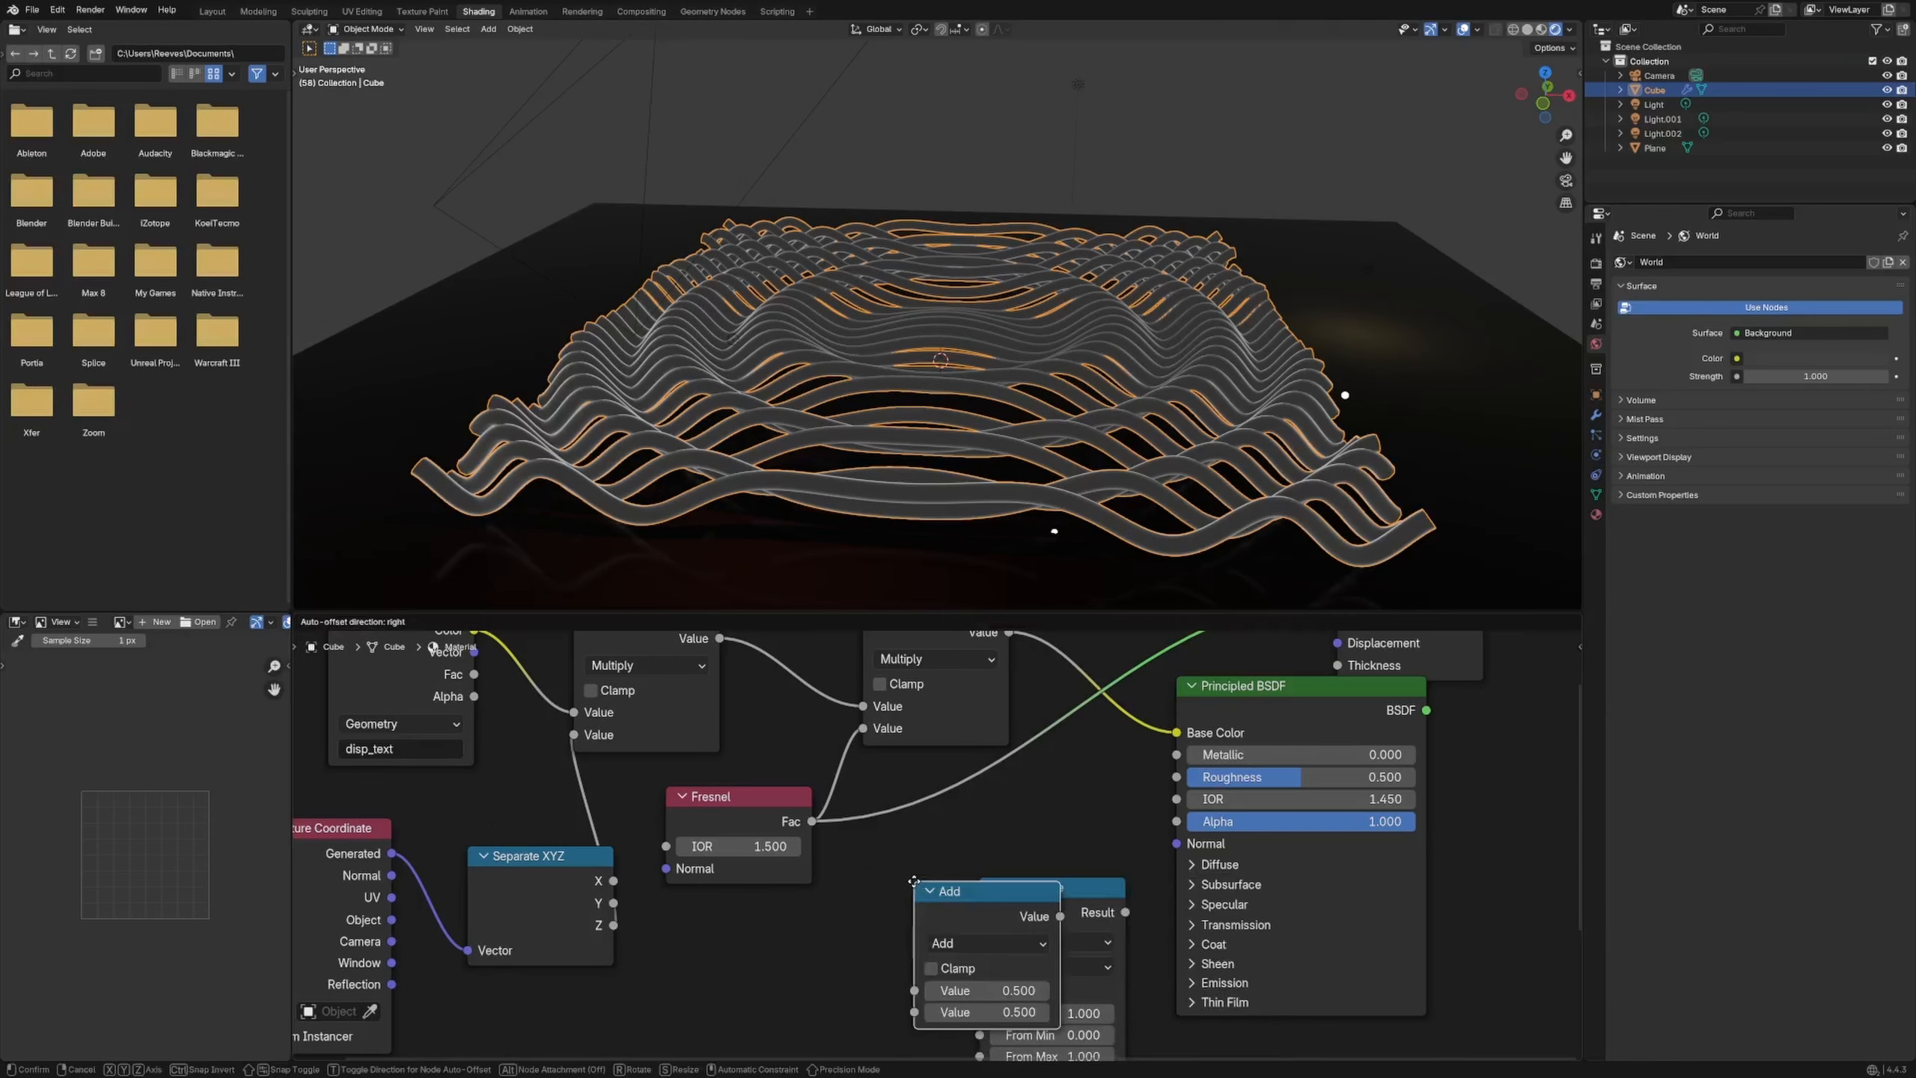
left_click(854, 743)
left_click(927, 801)
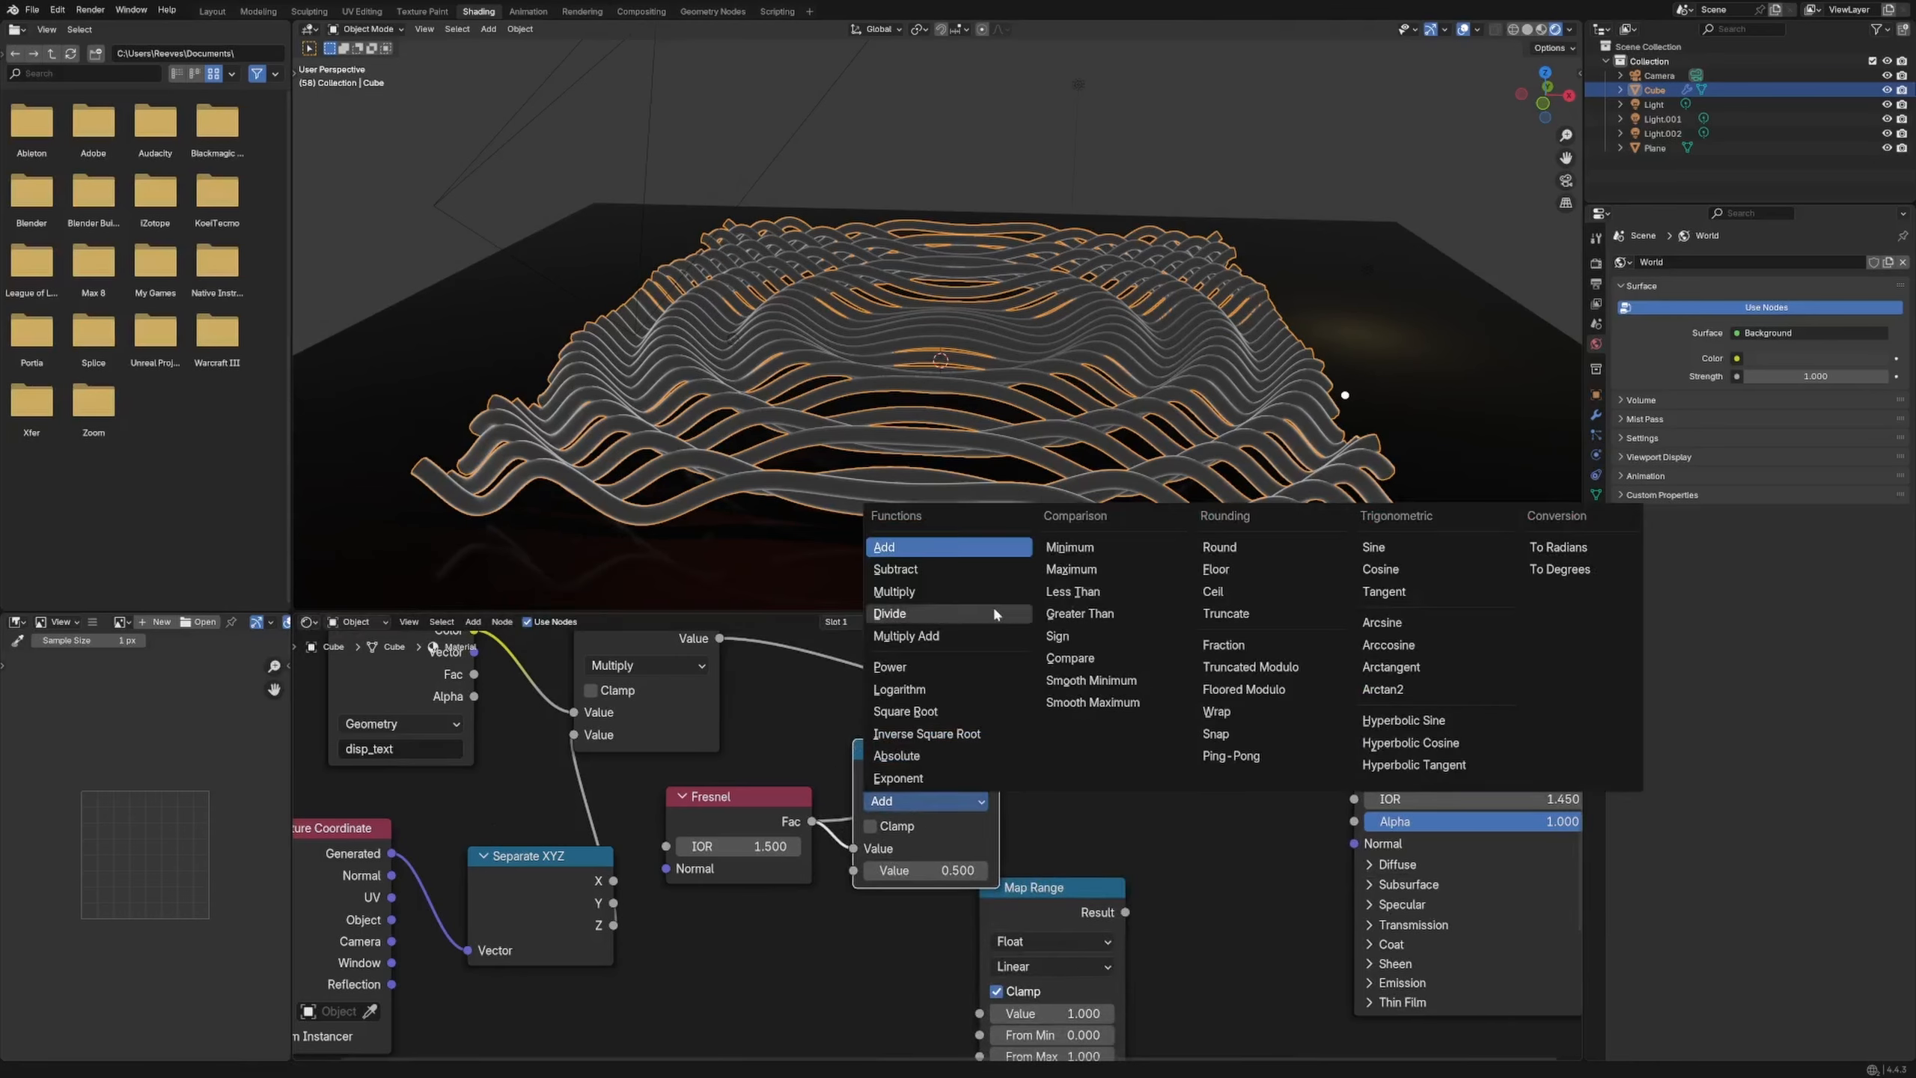
left_click(928, 592)
left_click_drag(943, 871, 950, 870)
mouse_move(945, 871)
left_mouse_down()
mouse_move(969, 871)
mouse_move(918, 871)
mouse_move(950, 870)
left_mouse_up()
left_click(949, 846, "ctrl+shift")
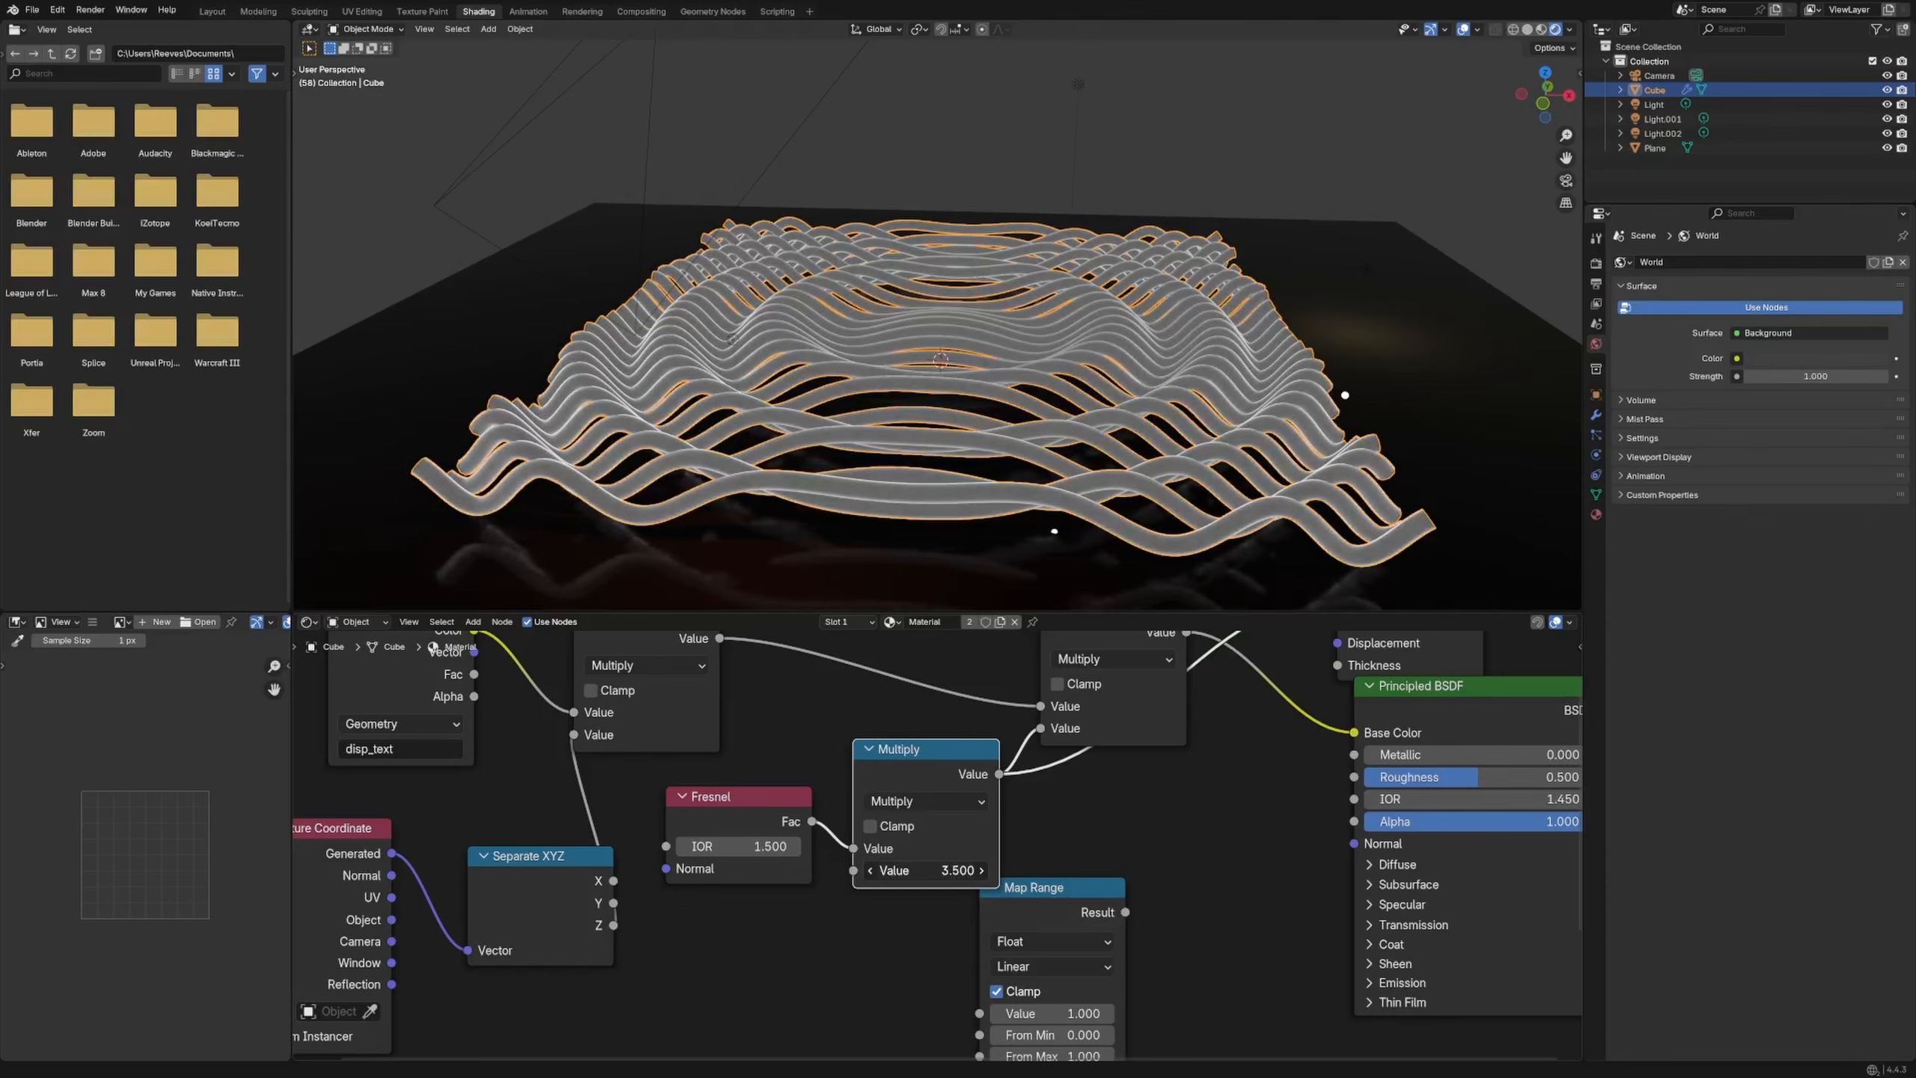
Raise the Fresnel multiplier through 4.2 and 4.6 to 5.2, previewing the combined result
left_click_drag(949, 871, 956, 871)
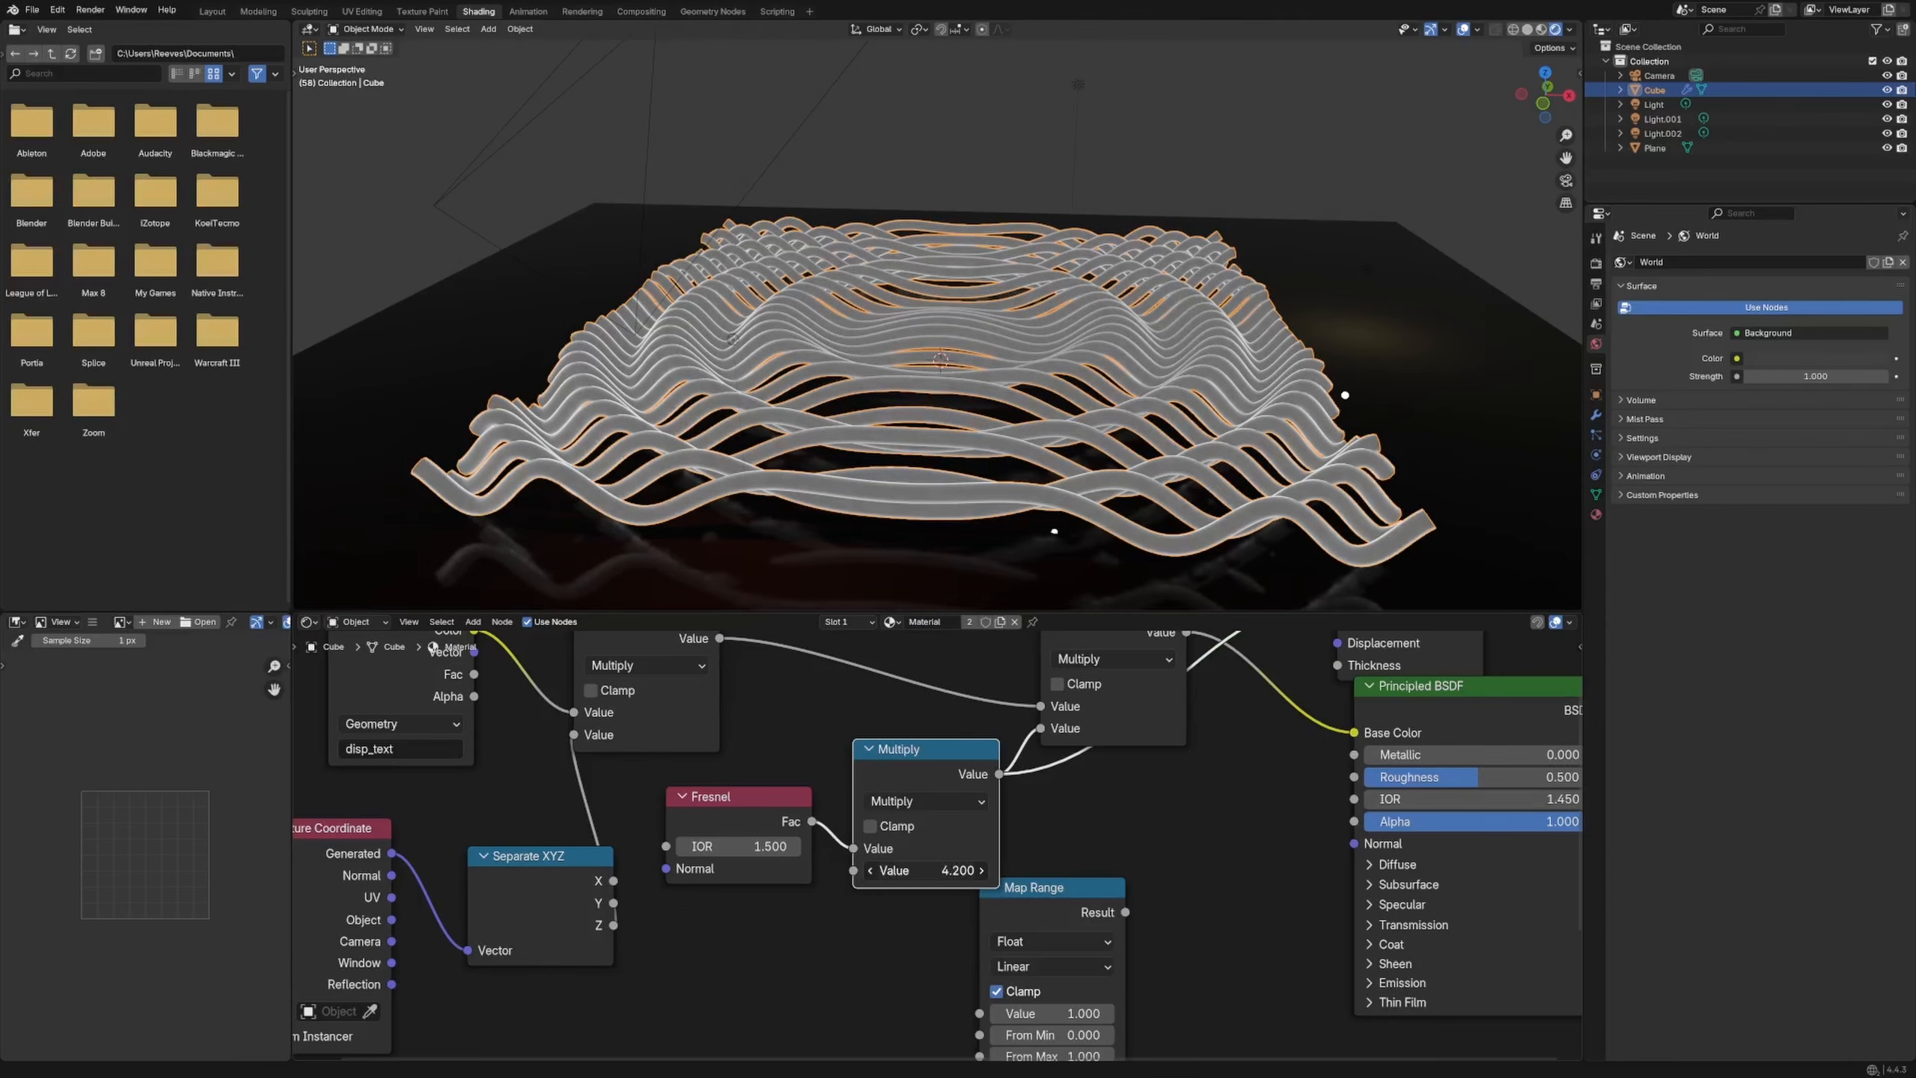
middle_click_drag(956, 870, 743, 997)
left_click(904, 770, "ctrl+shift")
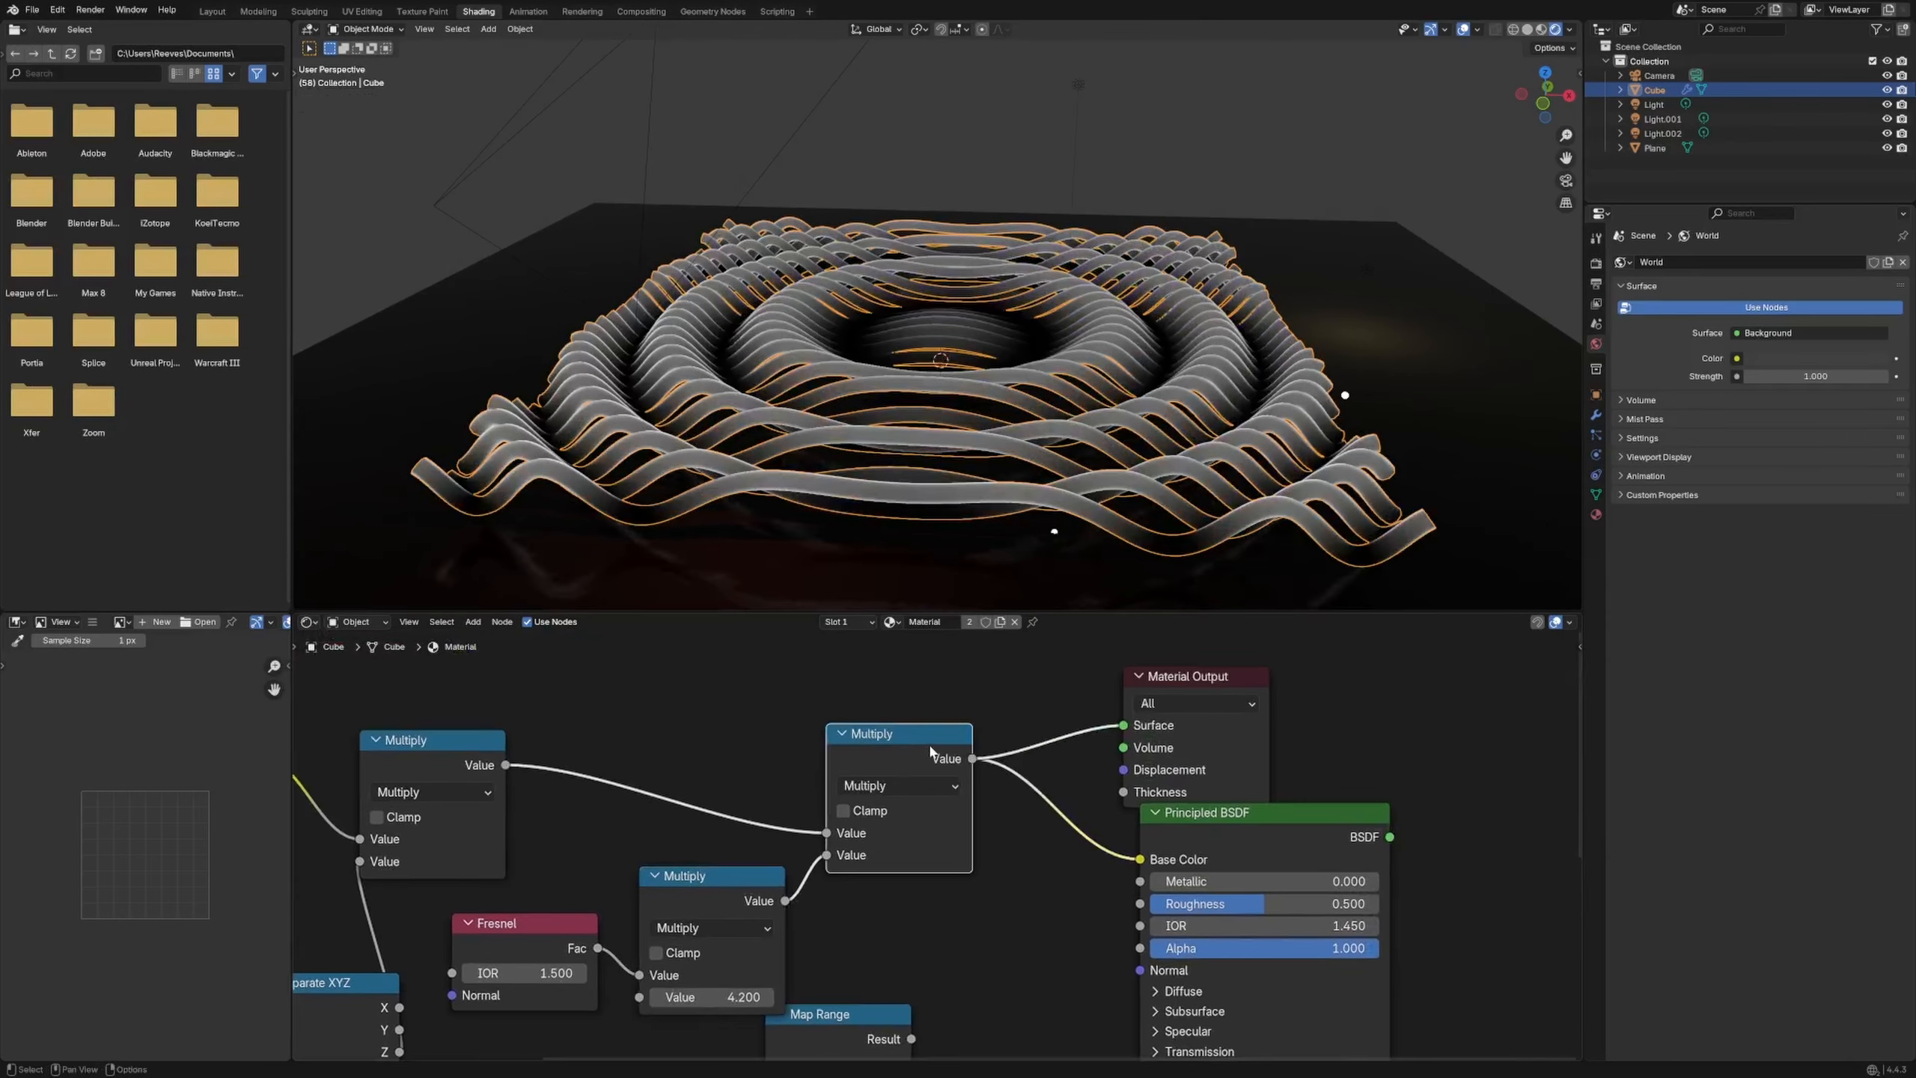
left_click_drag(884, 778, 794, 717)
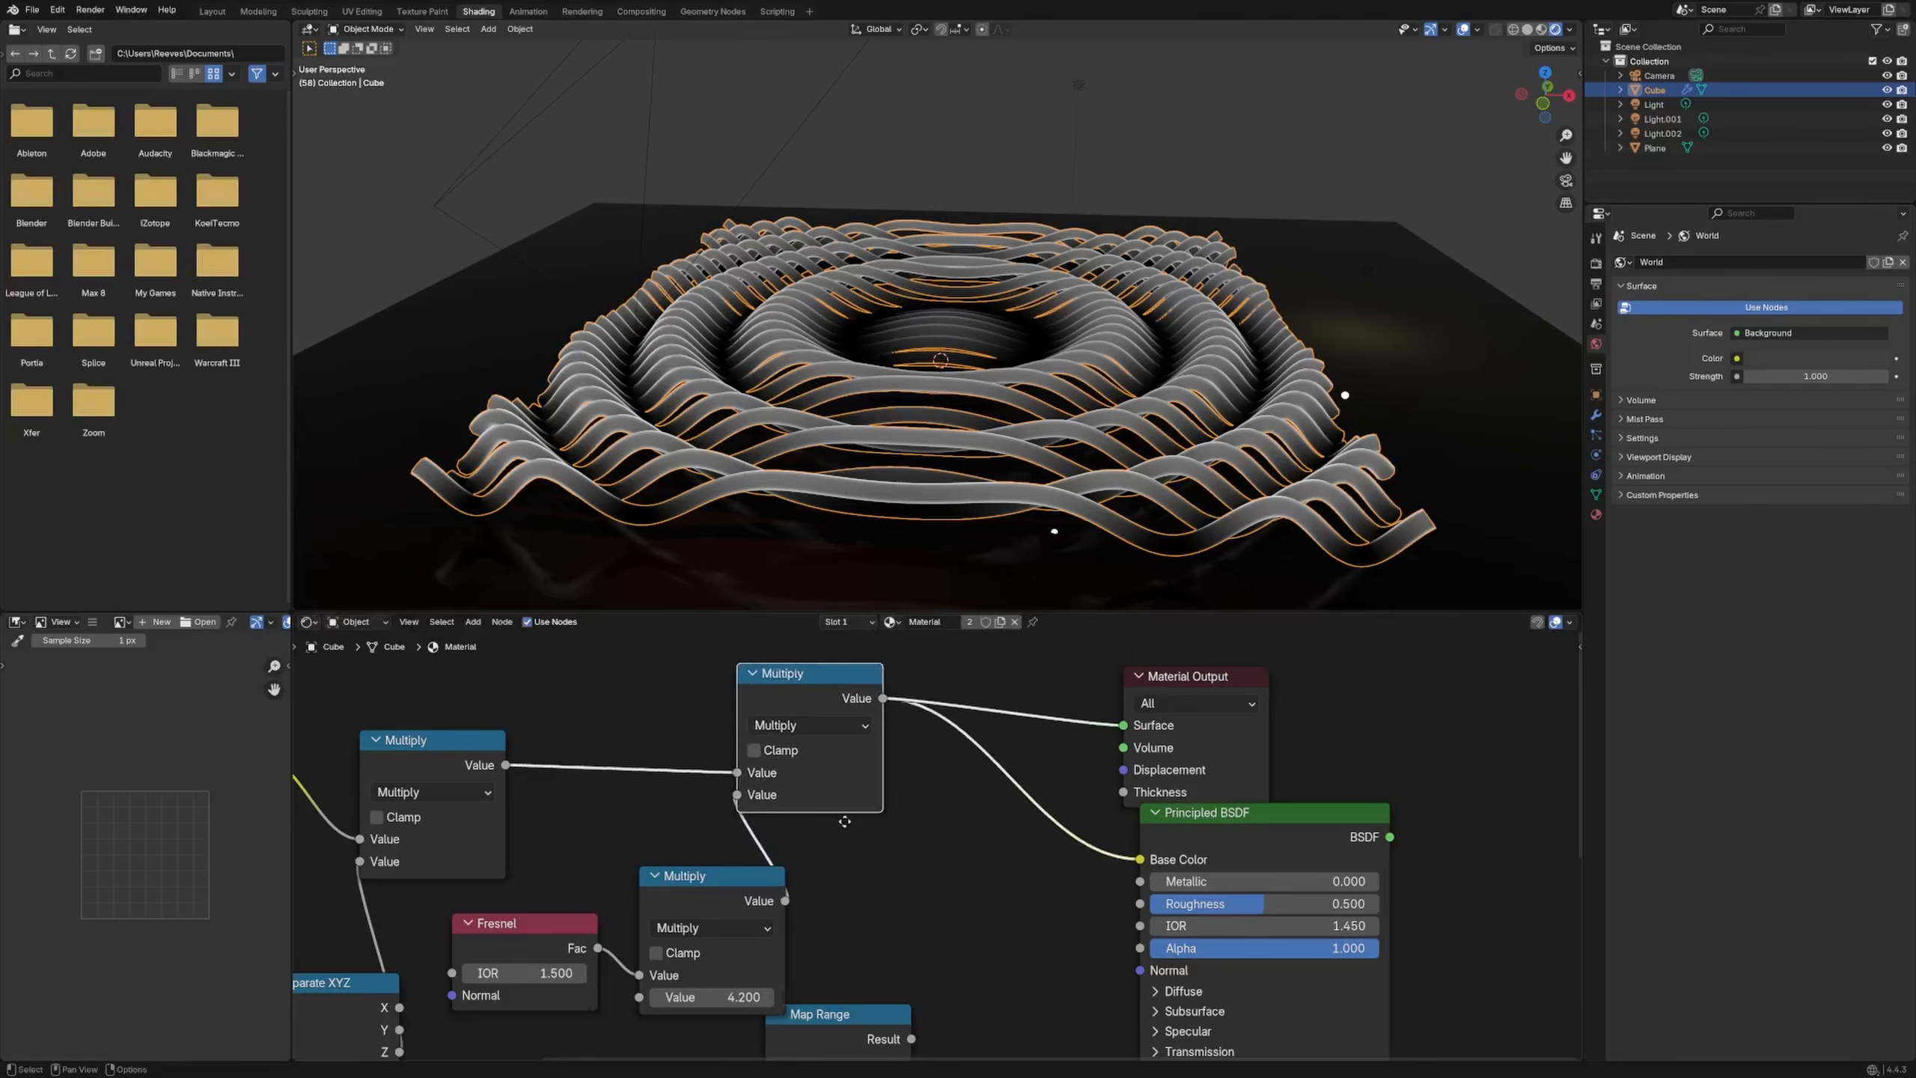
middle_click_drag(844, 821, 715, 821)
left_click_drag(577, 996, 591, 996)
middle_click_drag(753, 940, 735, 755)
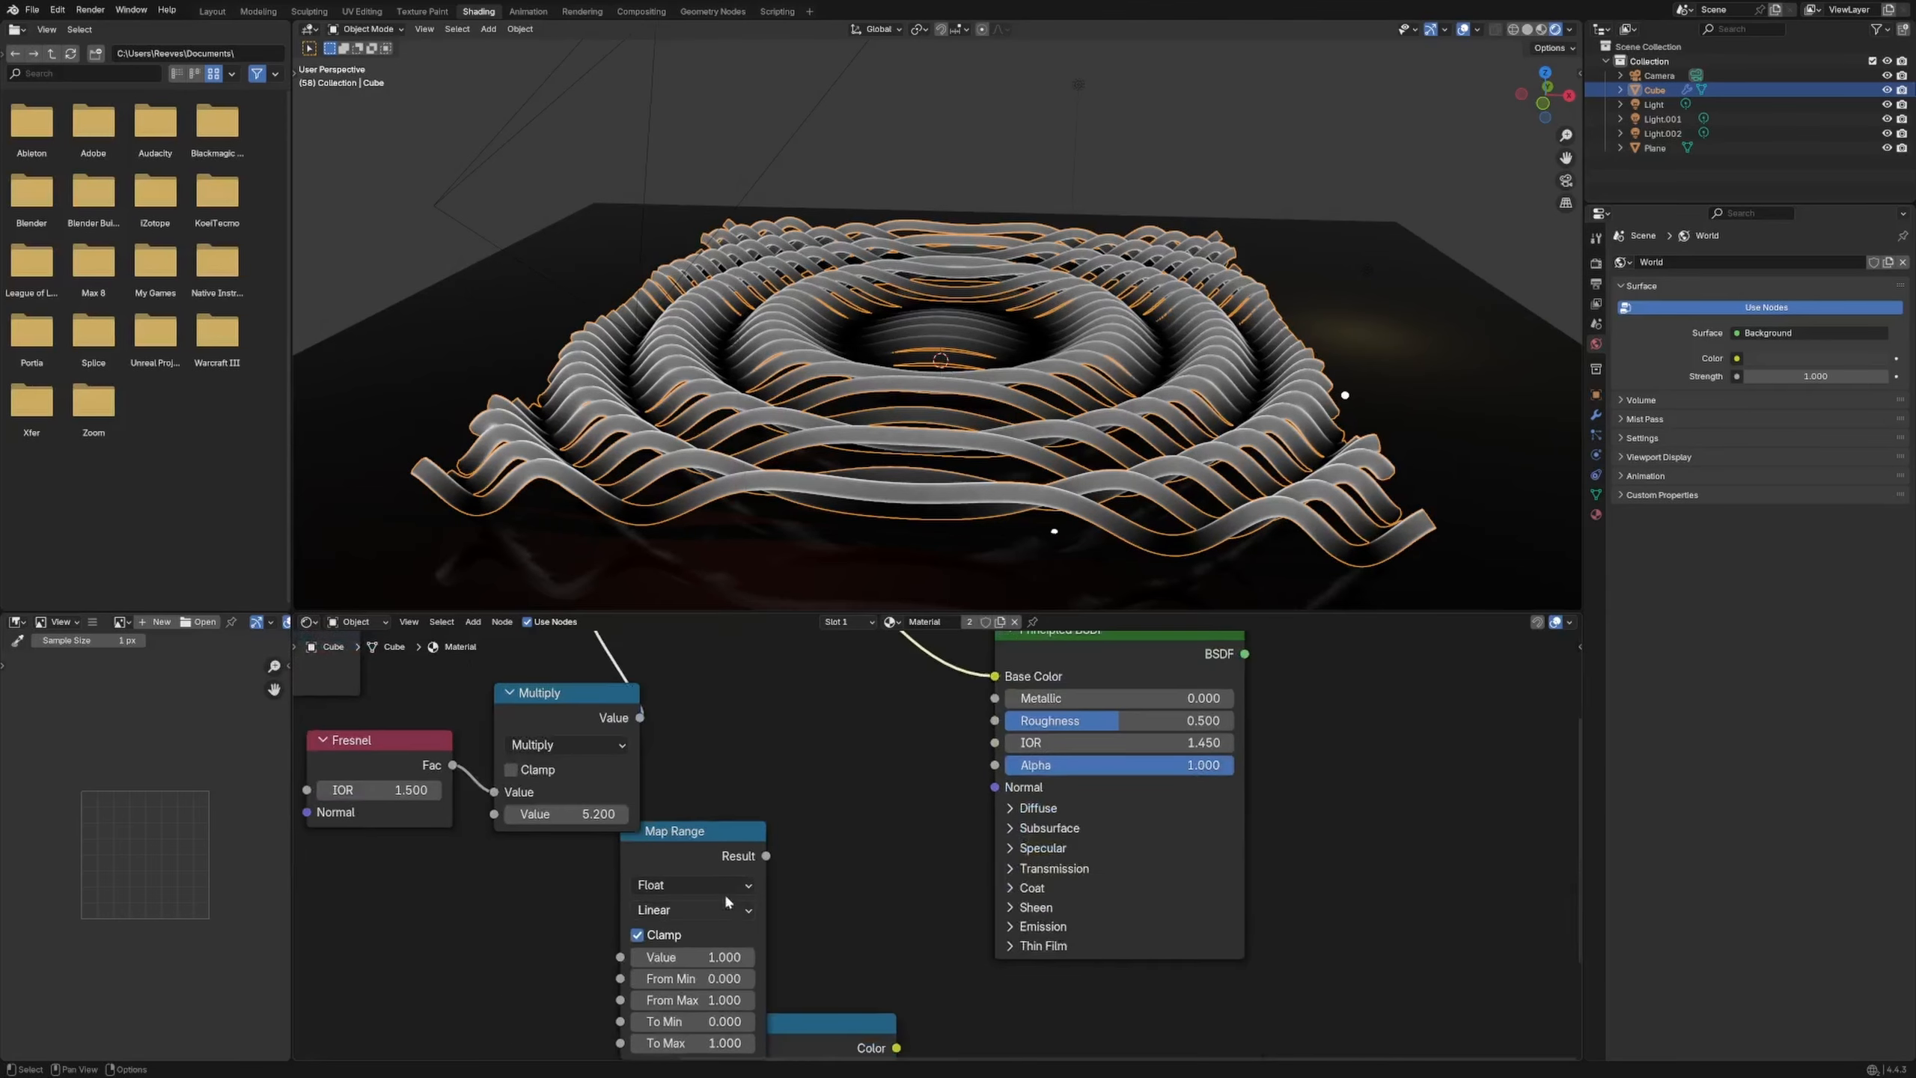
Delete the unused Map Range node
left_click(722, 850)
key("x")
middle_click_drag(686, 884, 398, 1077)
Connect the Principled BSDF to Material Output and insert the Color Ramp before Base Color
left_click(820, 847)
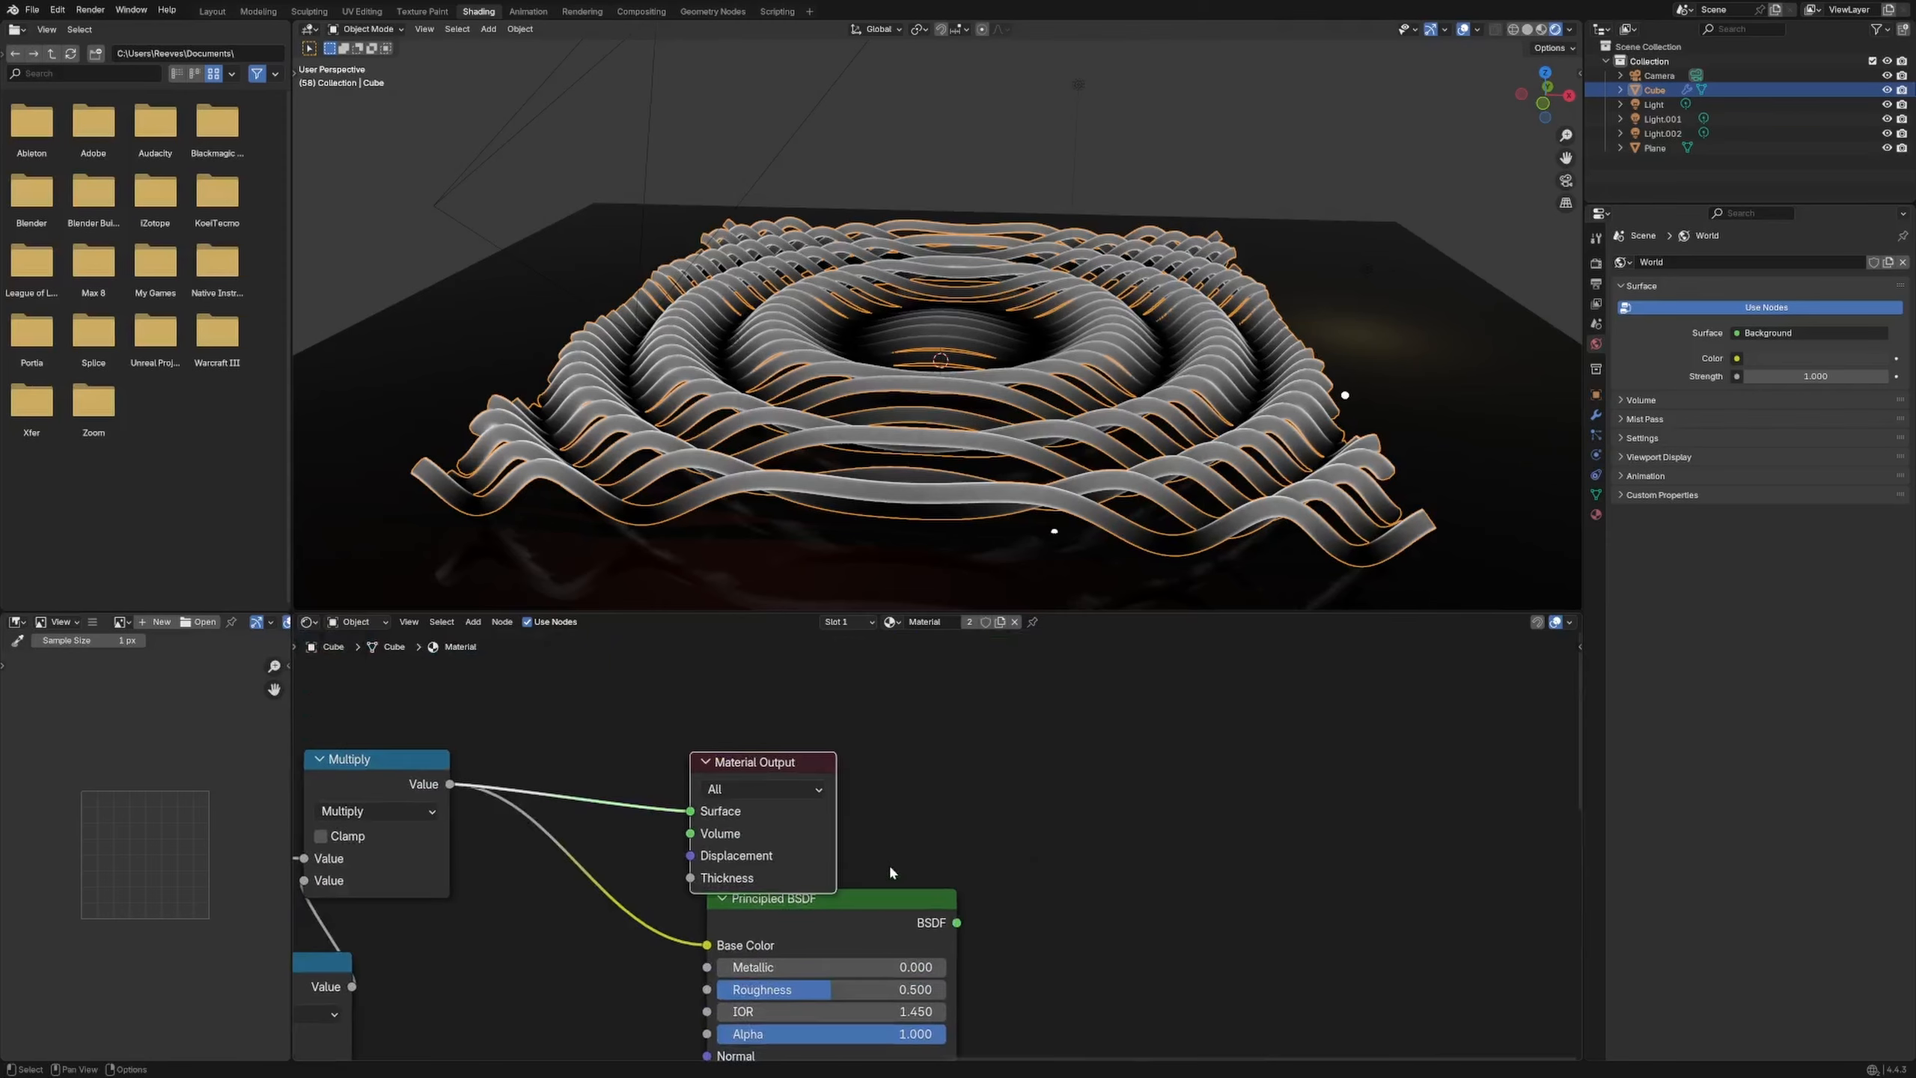
left_click_drag(783, 862, 1201, 767)
left_click_drag(956, 922, 1108, 716)
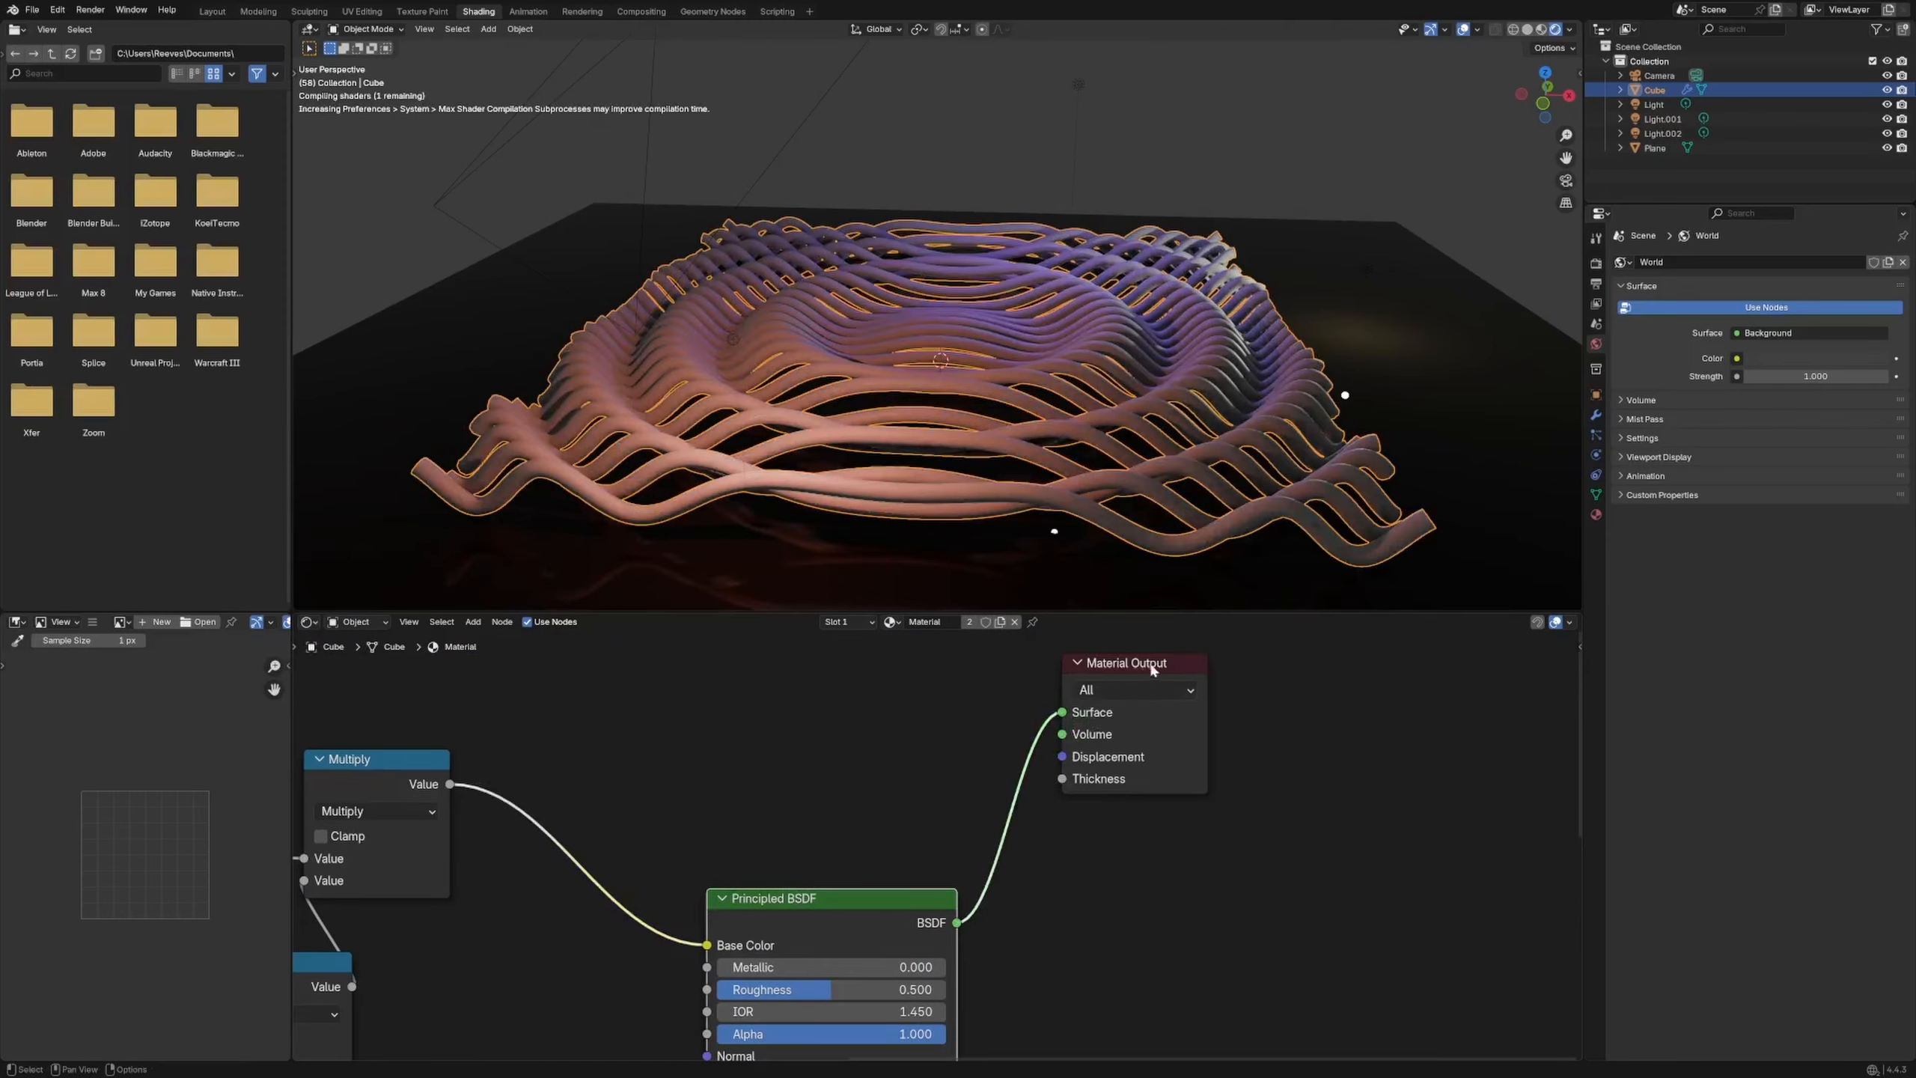
left_click_drag(862, 908, 867, 721)
middle_click_drag(612, 1057, 920, 723)
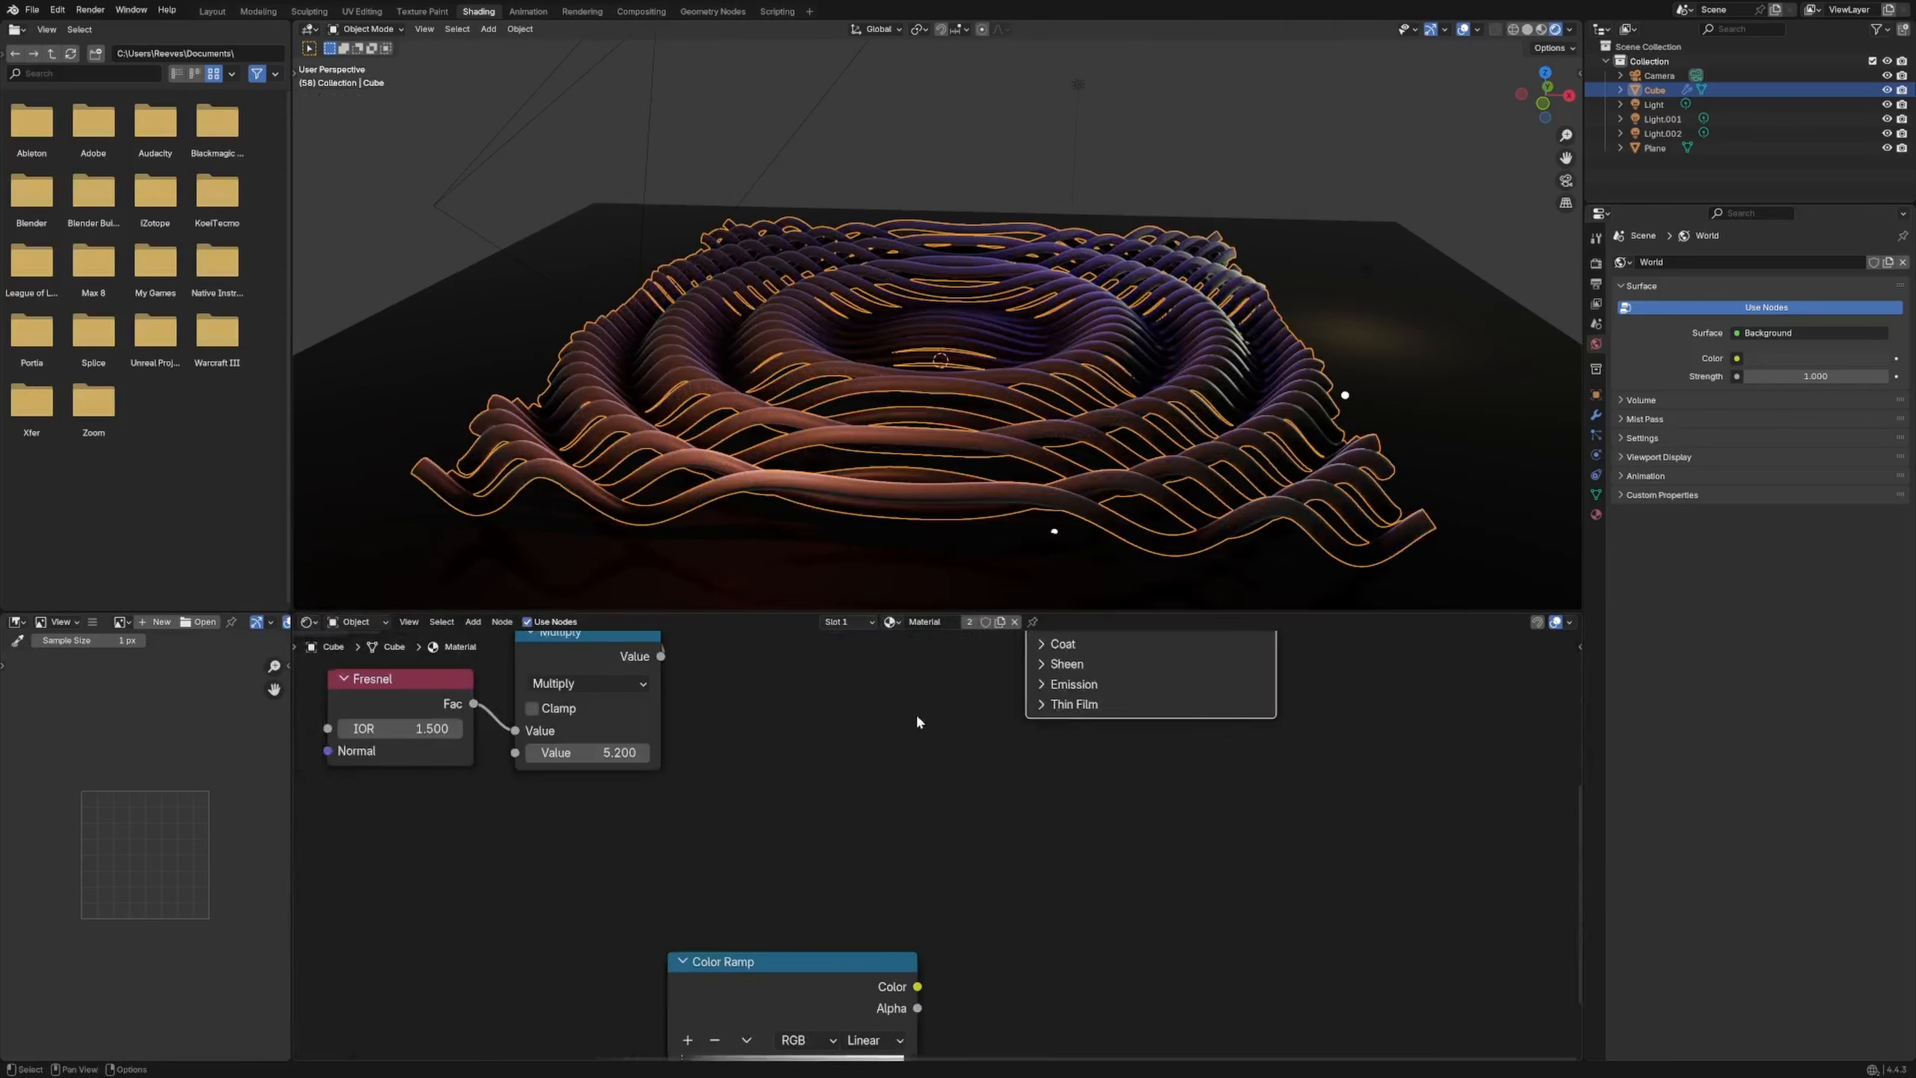
scroll(920, 723, "down", 5)
left_click_drag(808, 961, 872, 785)
middle_click_drag(872, 731, 748, 965)
left_click_drag(761, 995, 807, 770)
left_click(780, 864)
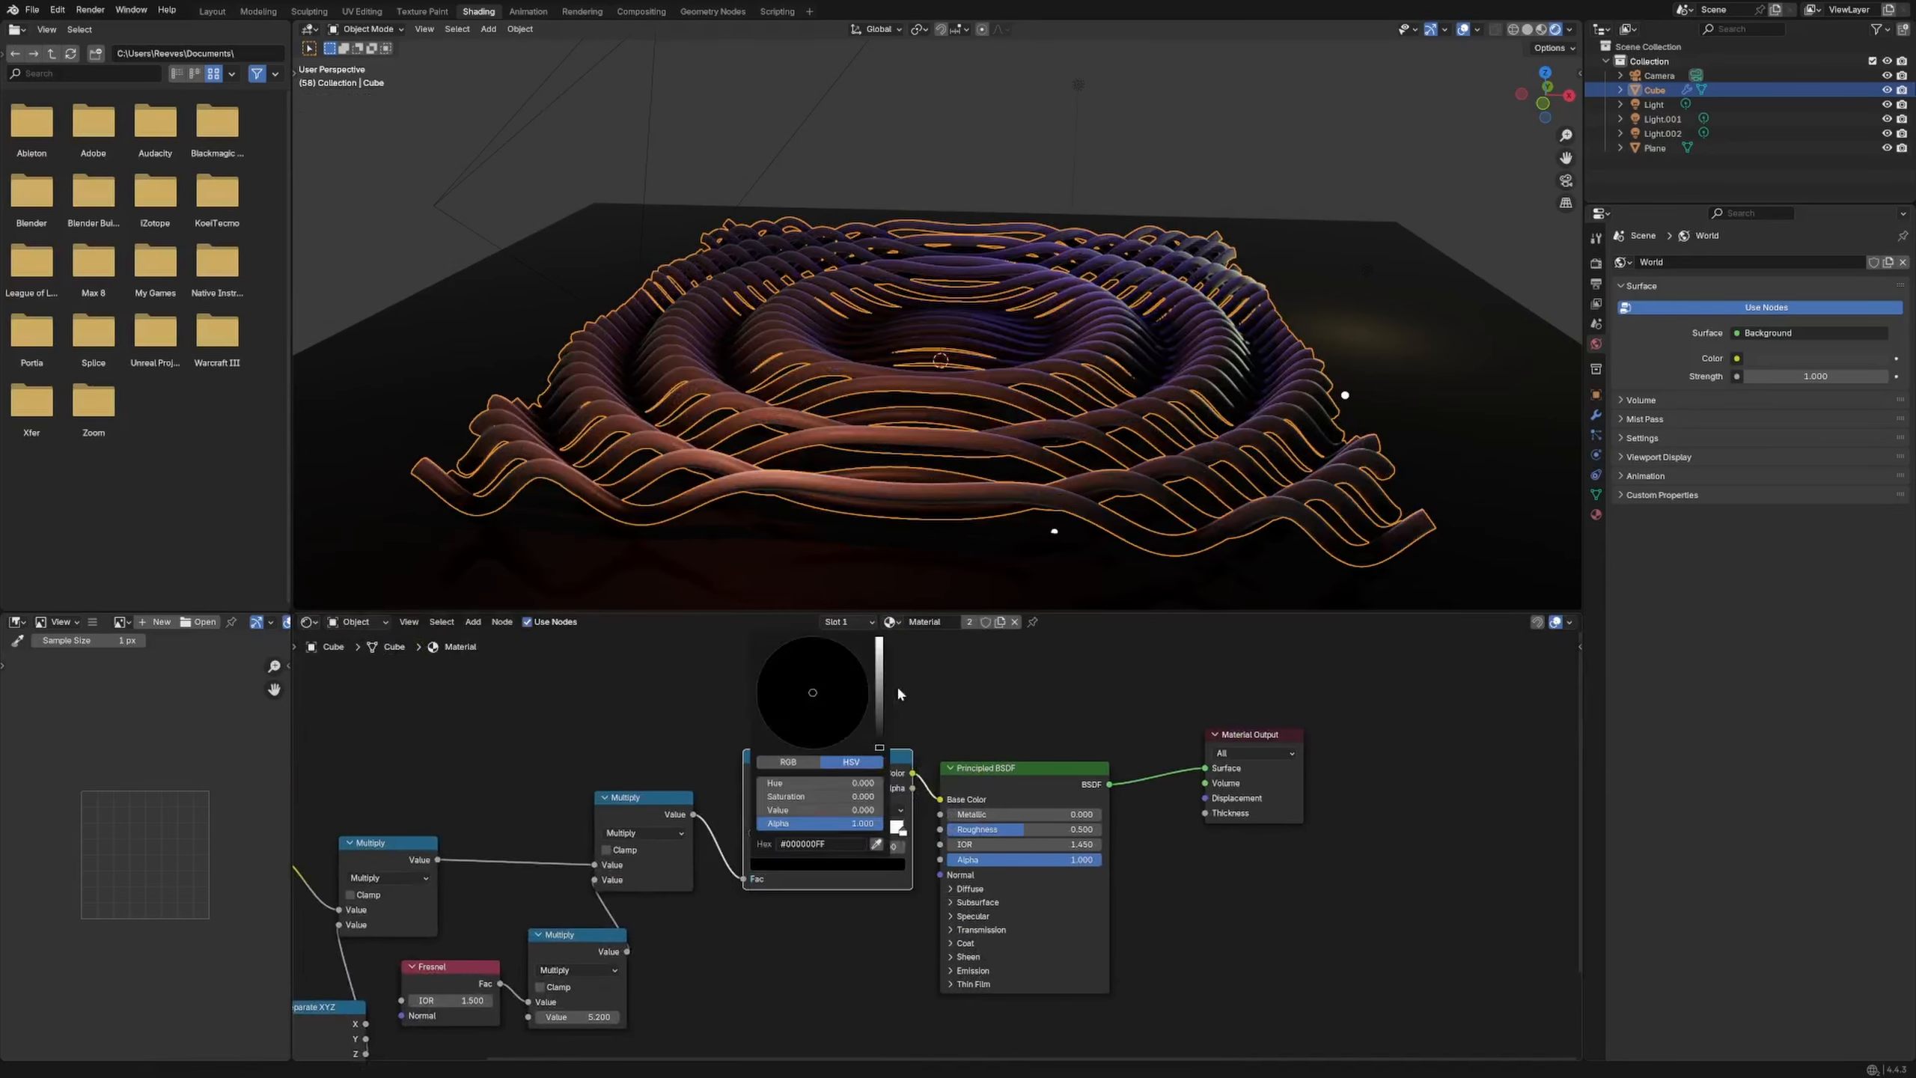
Set Transmission Weight to 1 and enable Raytraced Transmission in the material settings
left_click(1047, 793)
left_click(953, 929)
left_click(979, 946)
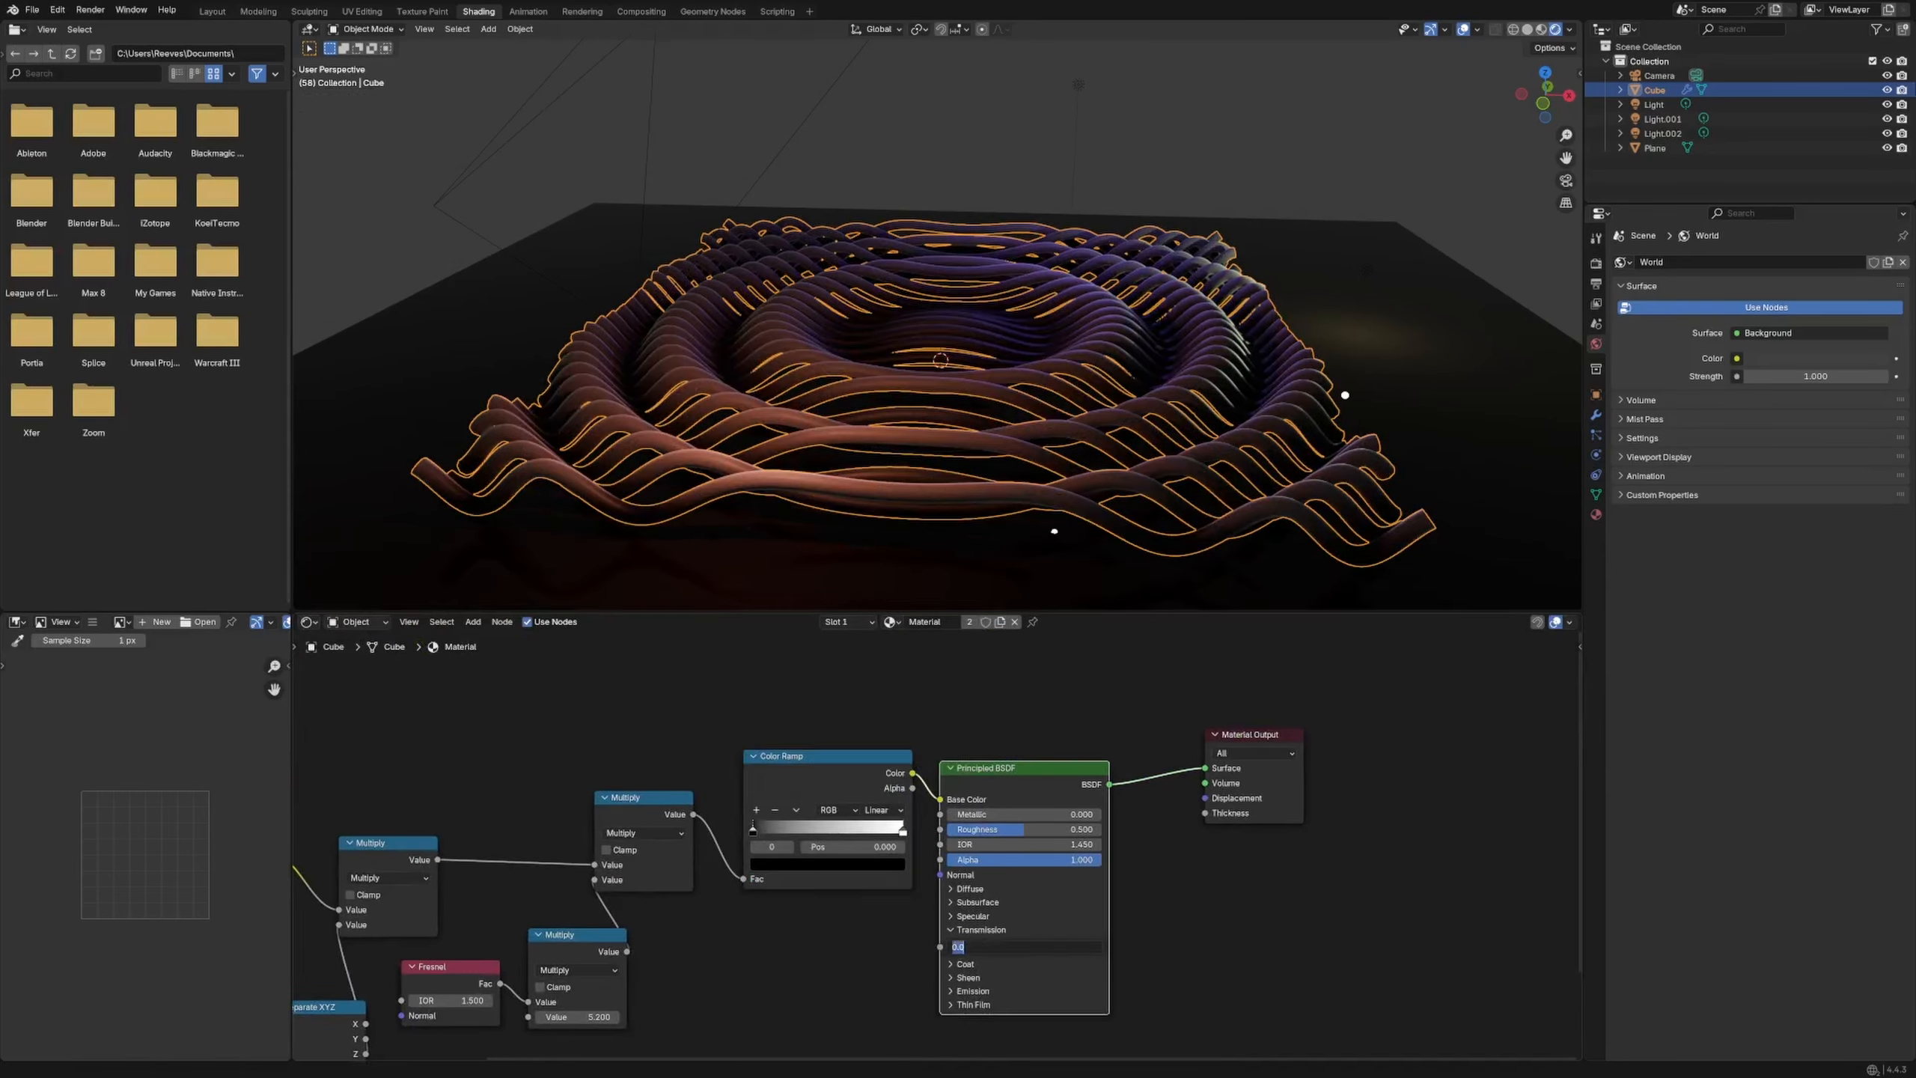
type("1")
key("Return")
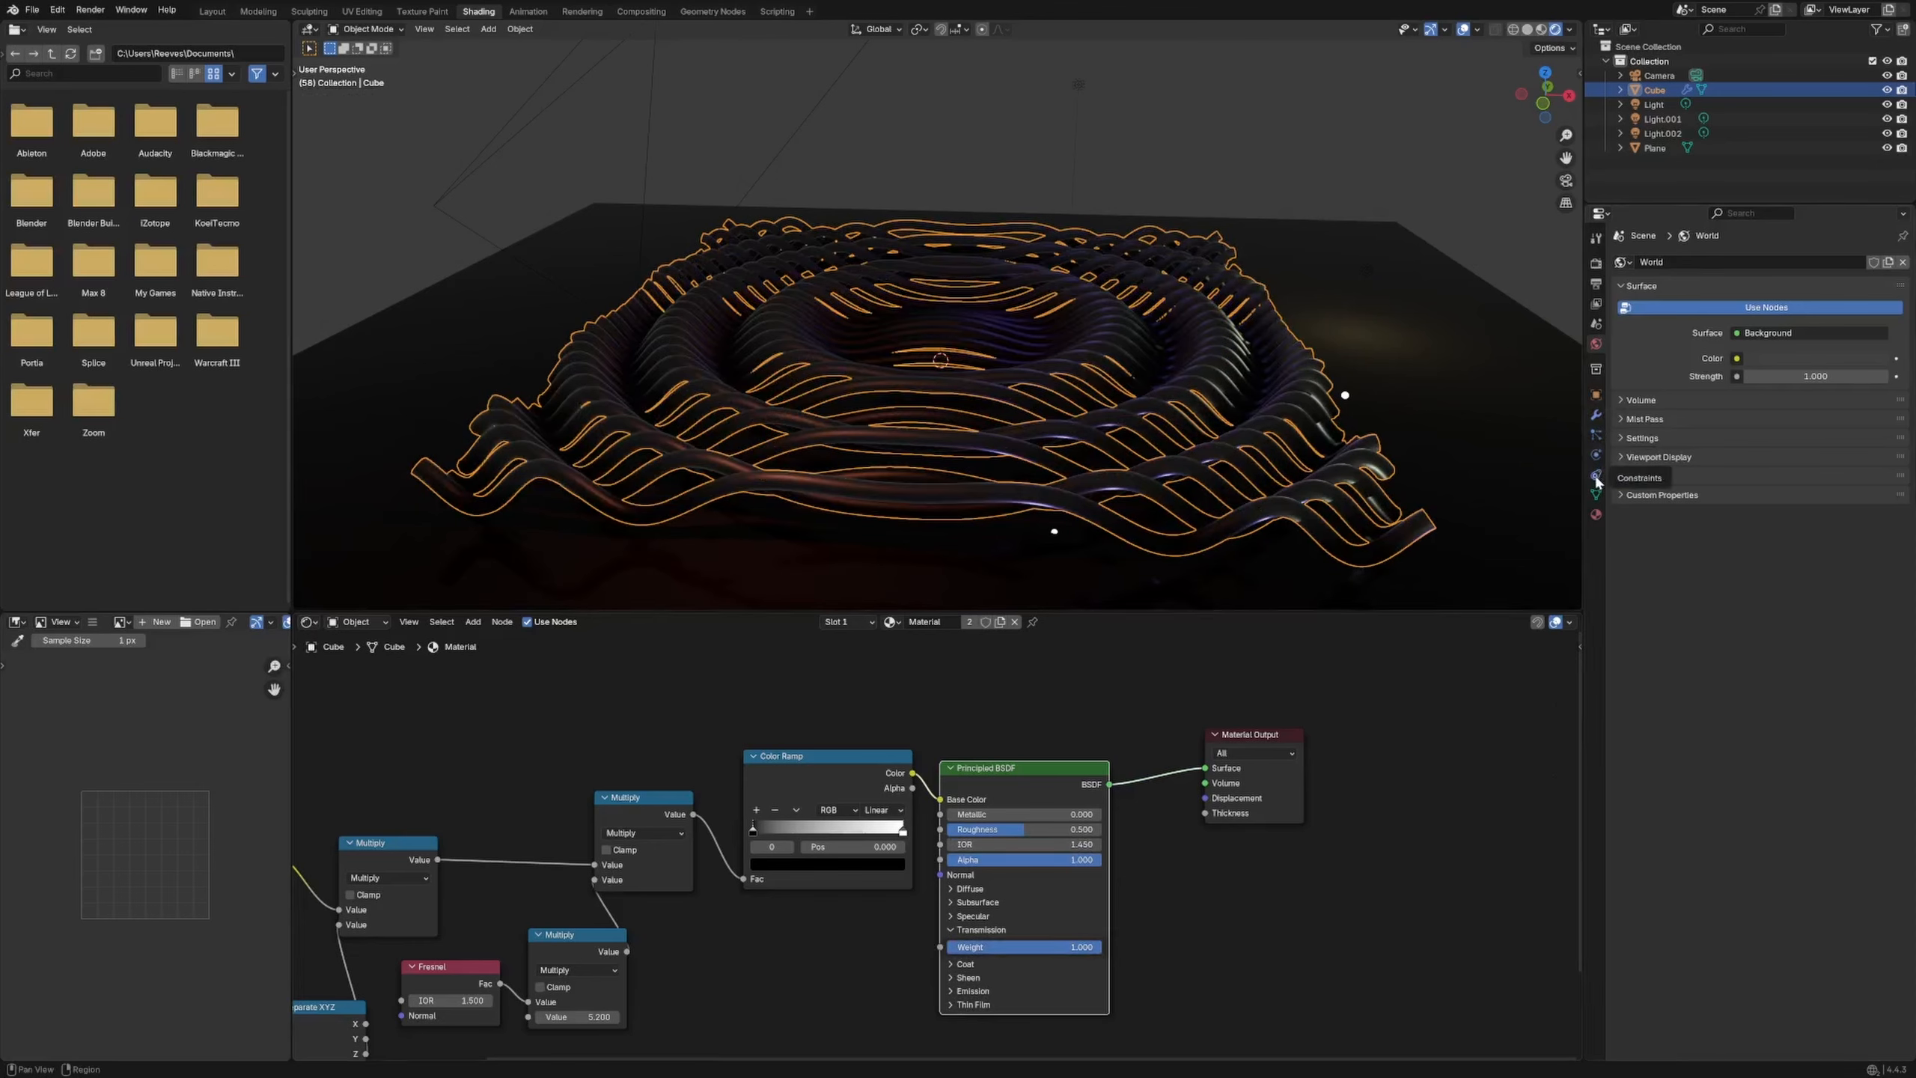
left_click(1596, 514)
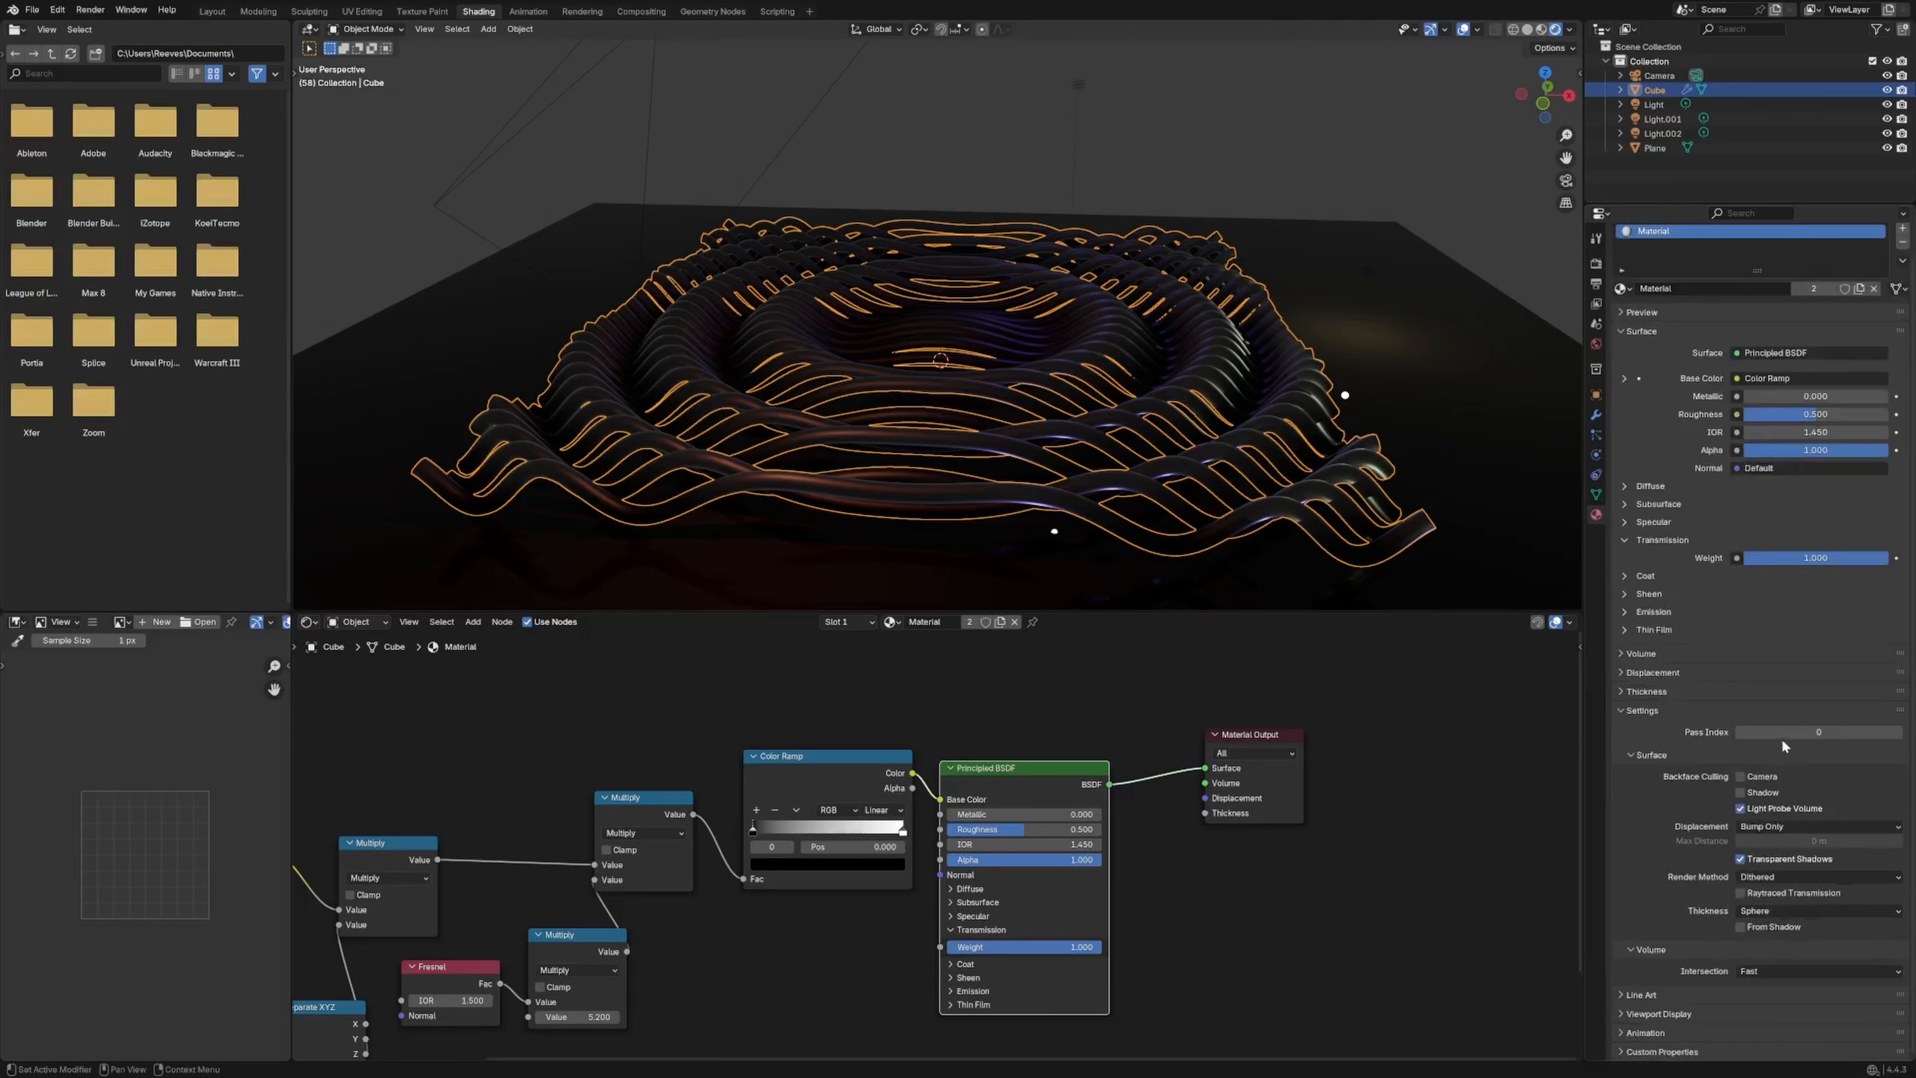
left_click(1740, 894)
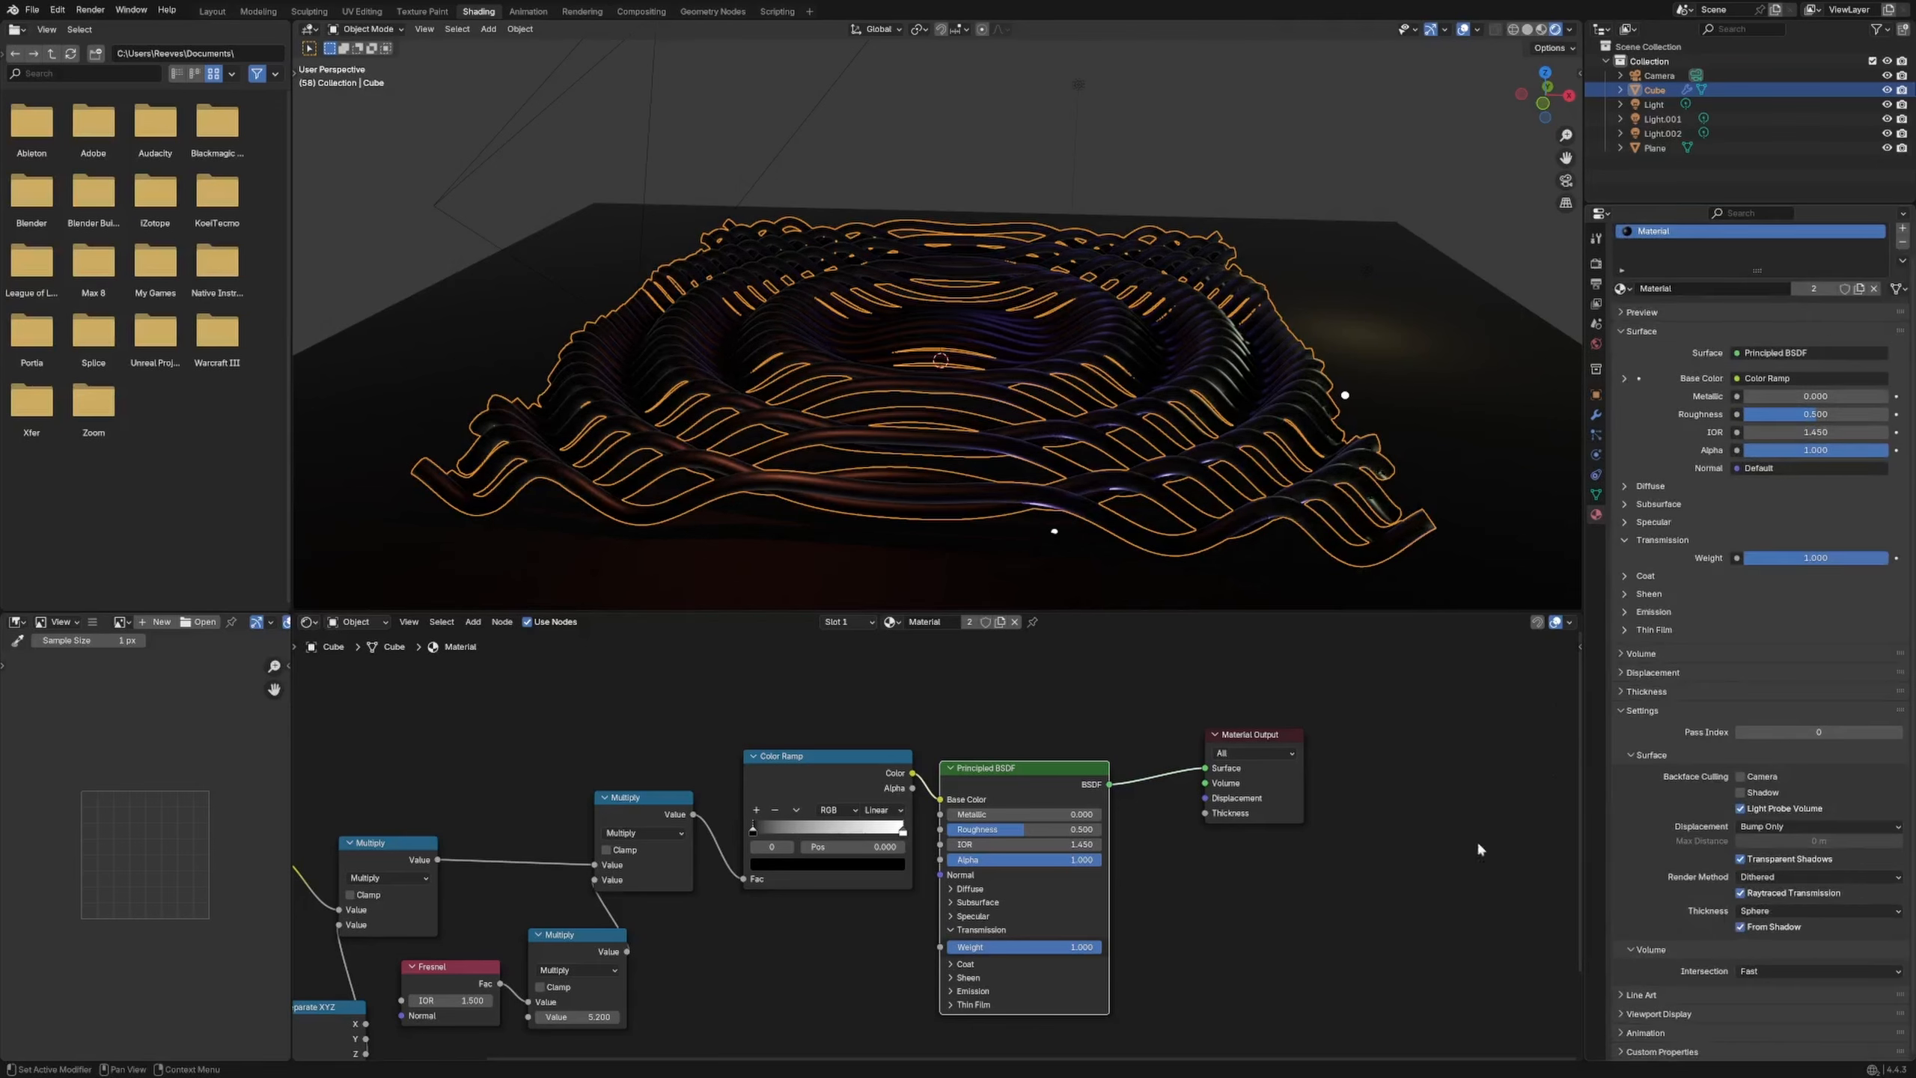
Render a test image from the camera with F12 and close it
left_click(1376, 805)
key("F12")
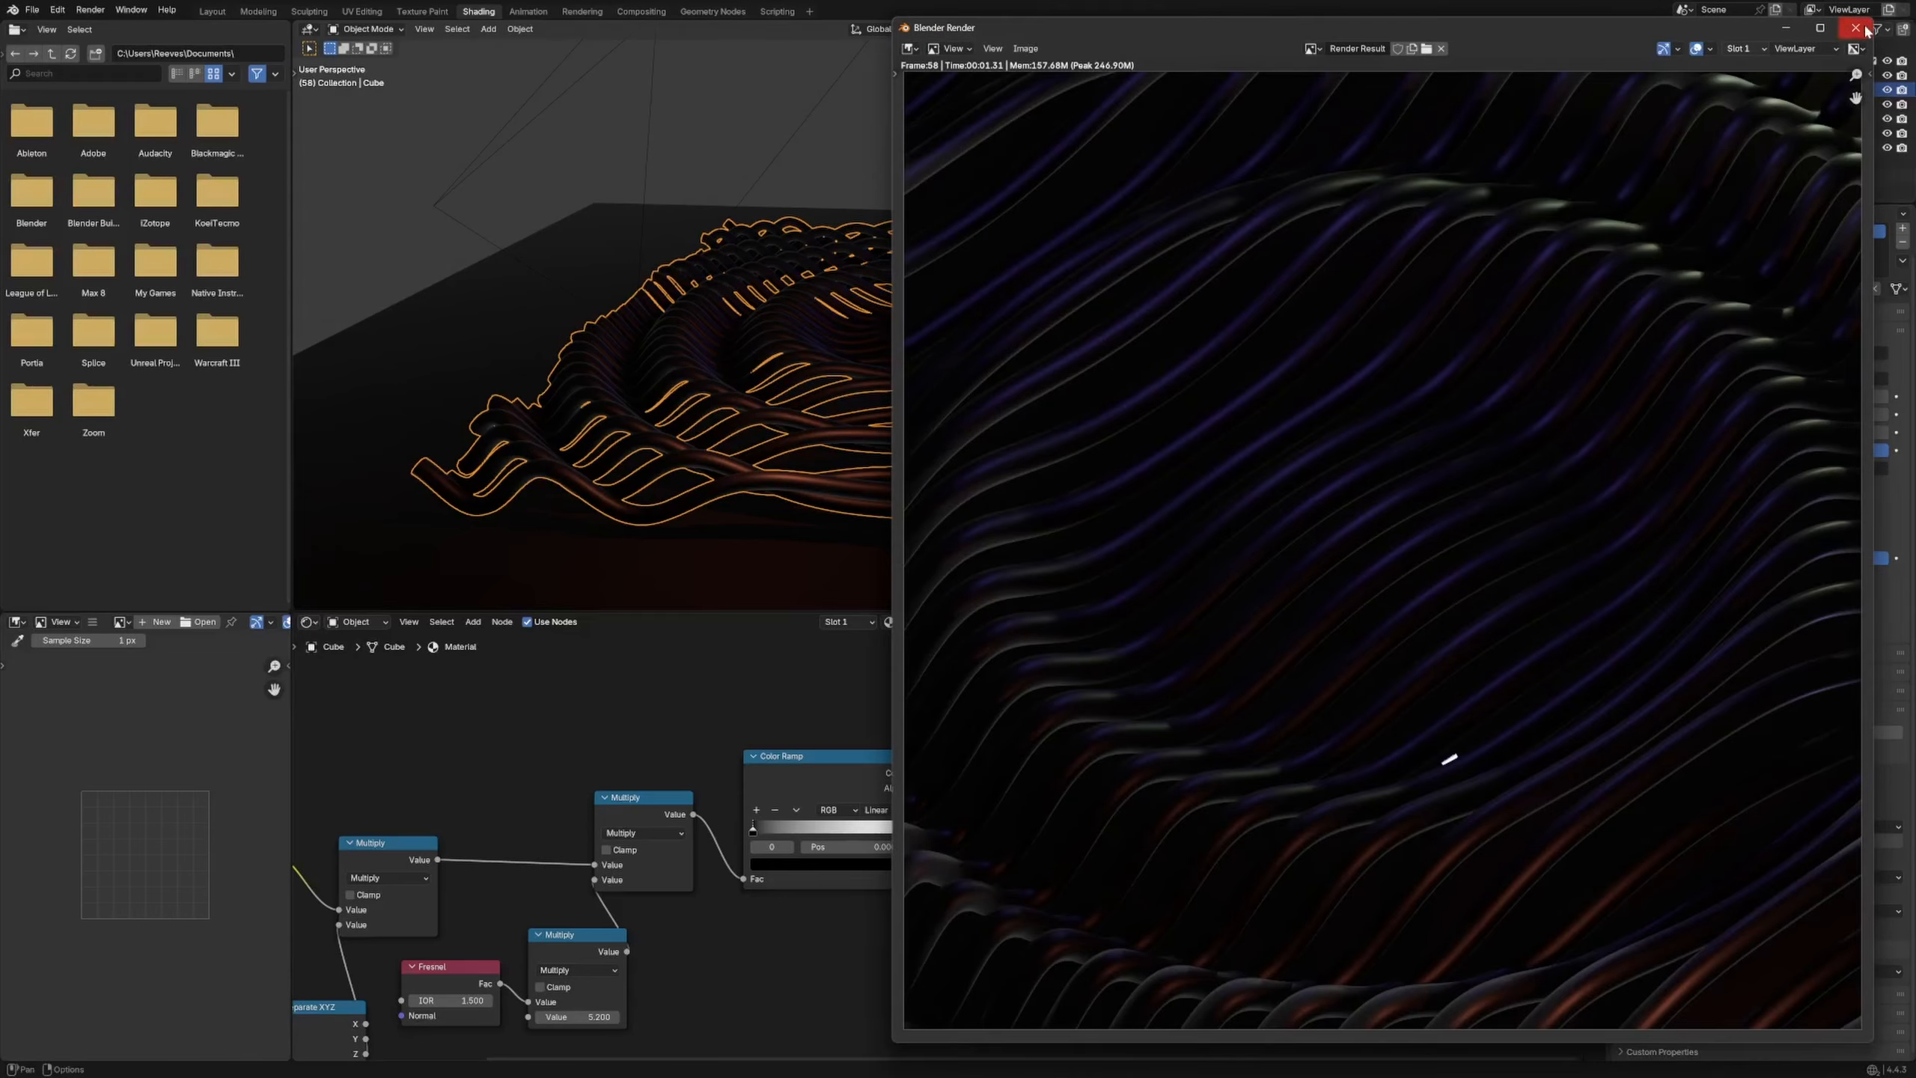
left_click(1855, 28)
Add a Noise Texture node and preview it on the tubes
middle_click_drag(1071, 815, 1007, 672)
key("shift+a")
left_click(819, 785)
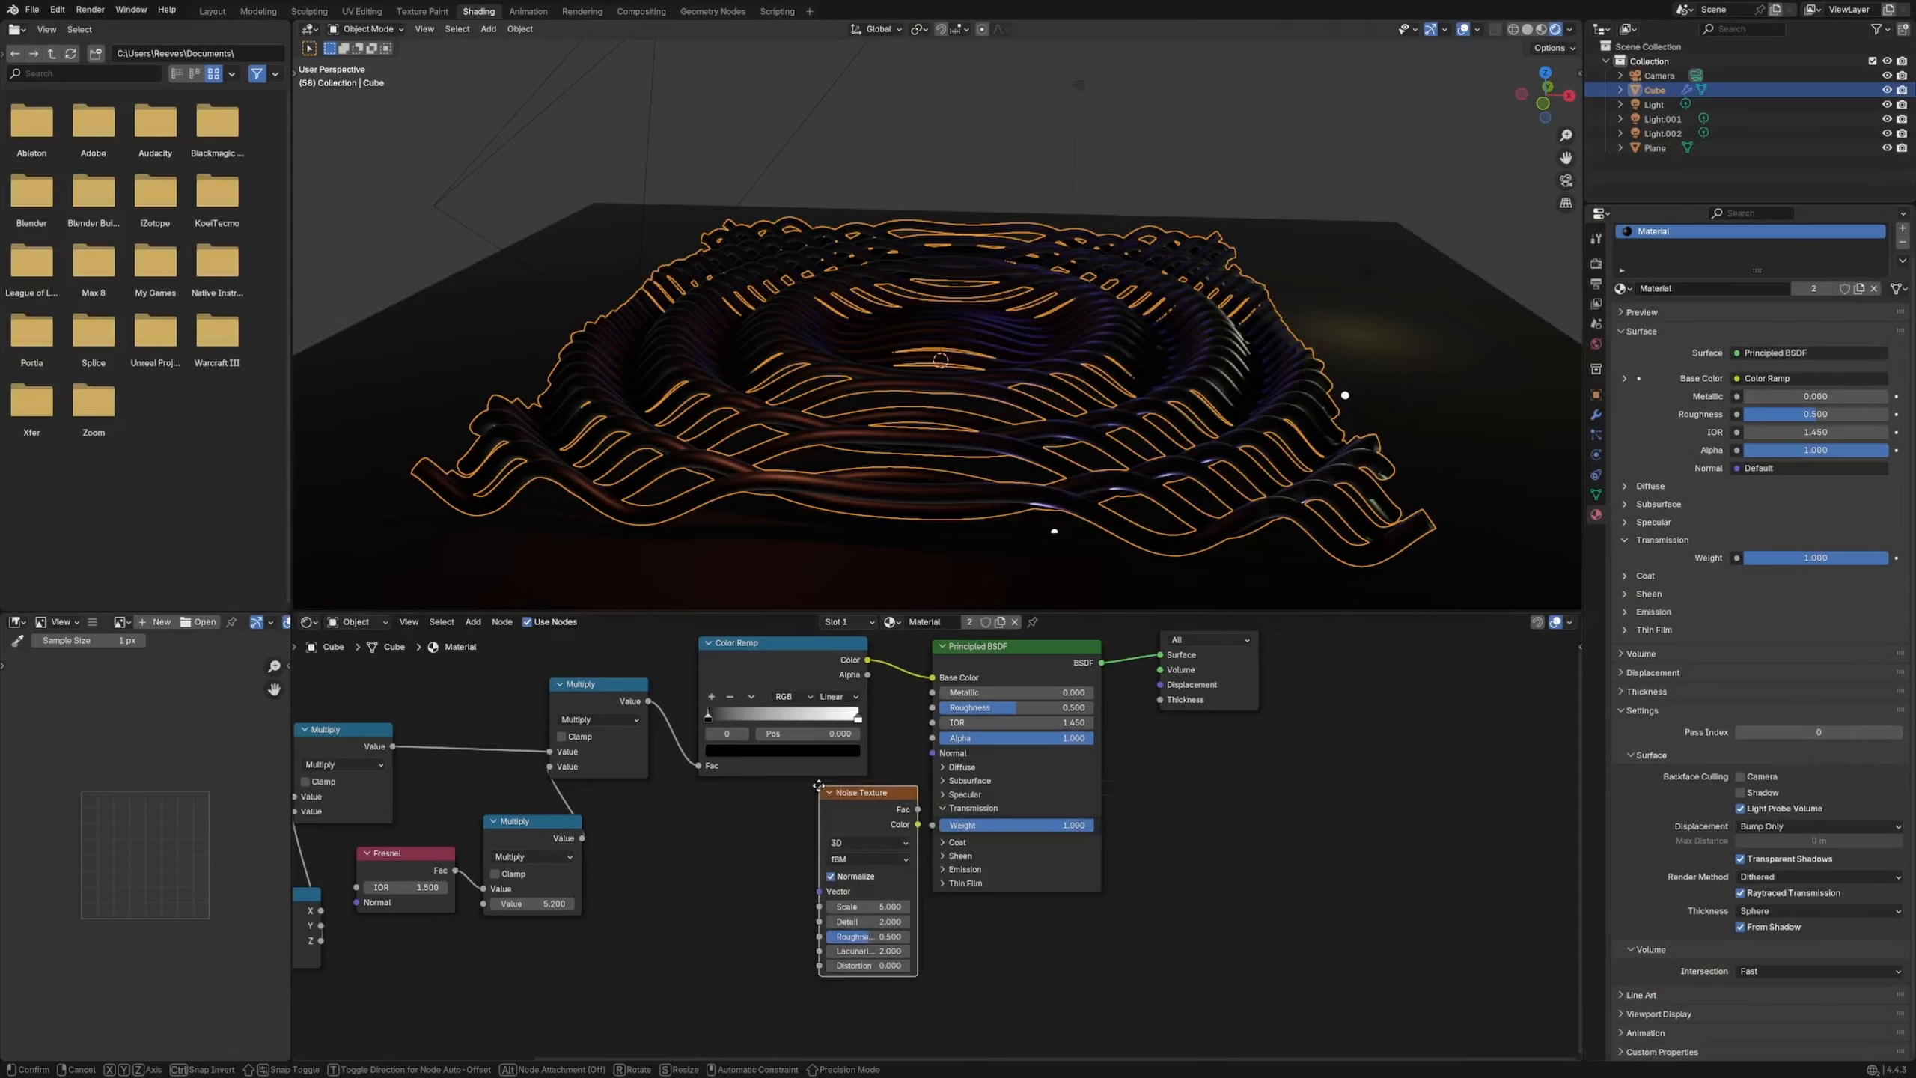
left_click(716, 843)
left_click(752, 943, "ctrl+shift")
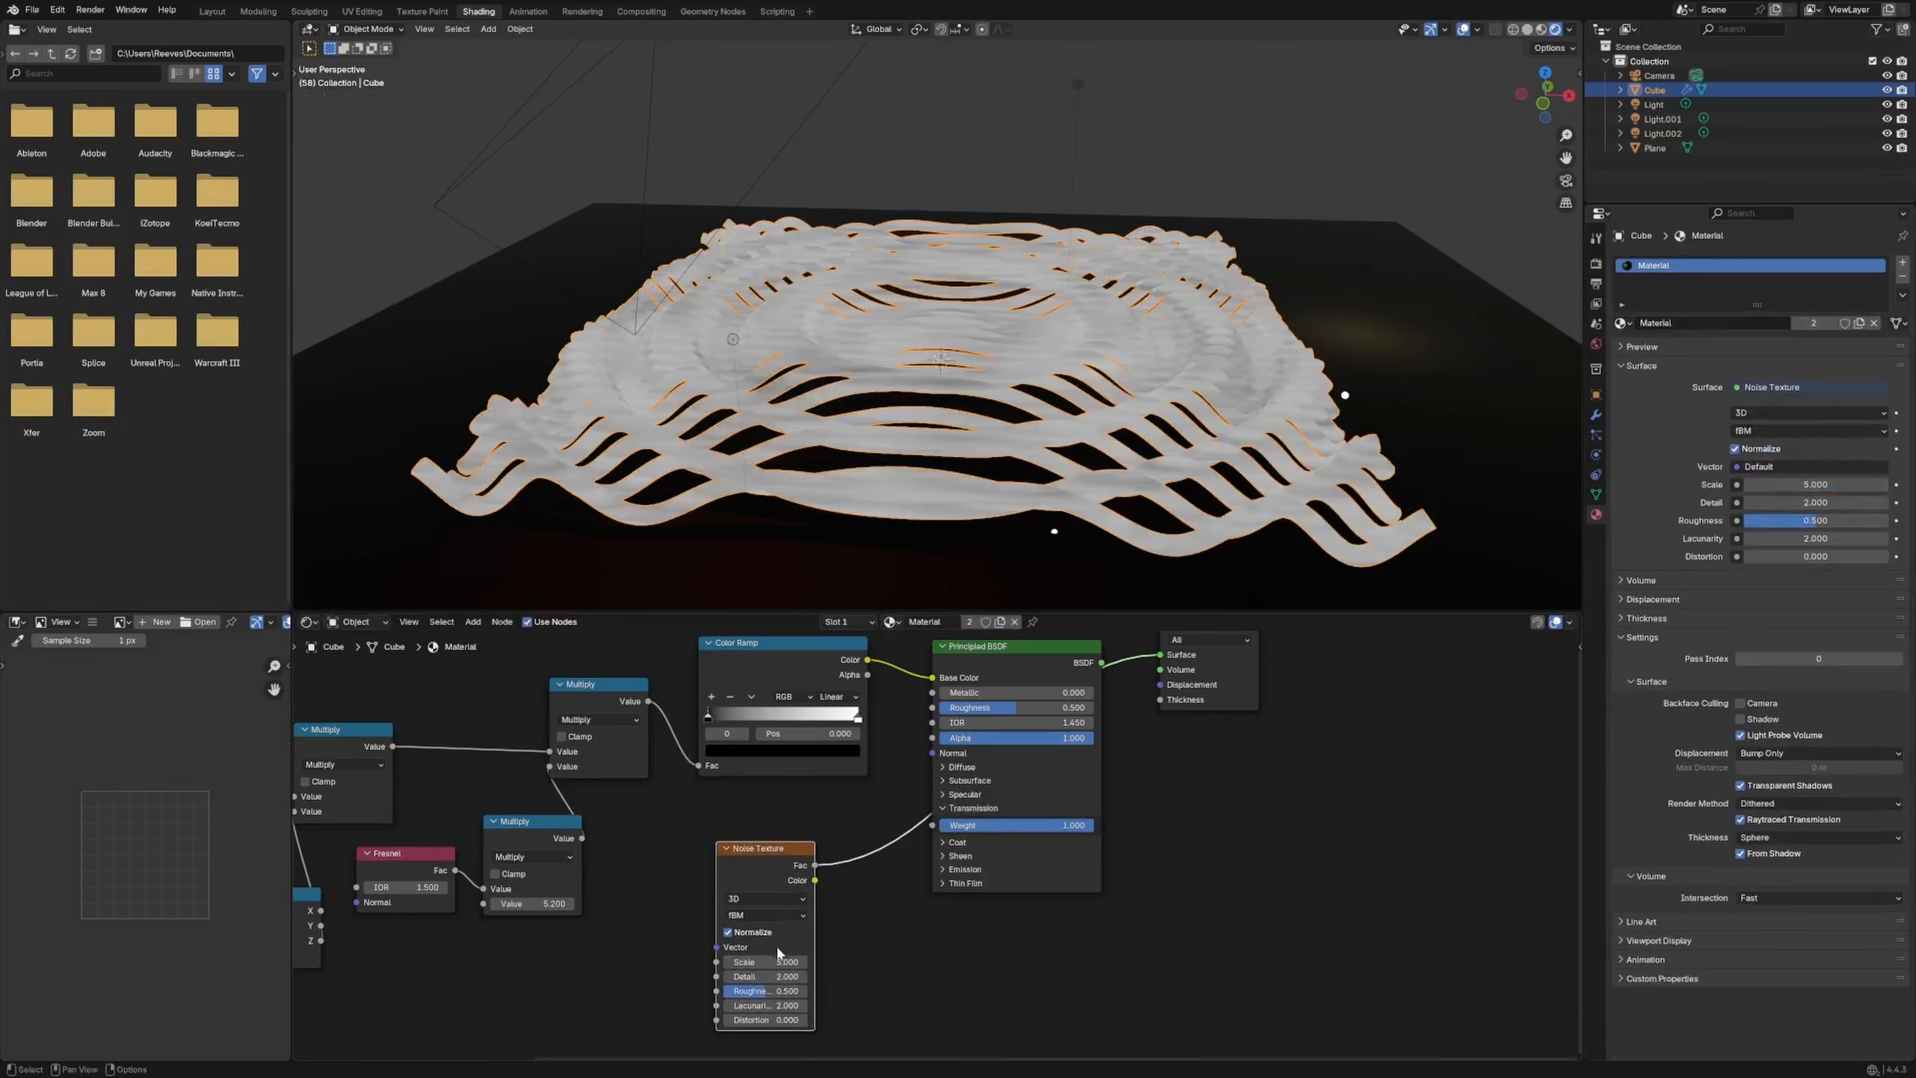
Set the Noise Texture Scale to 300 and reposition the node
left_click(770, 960)
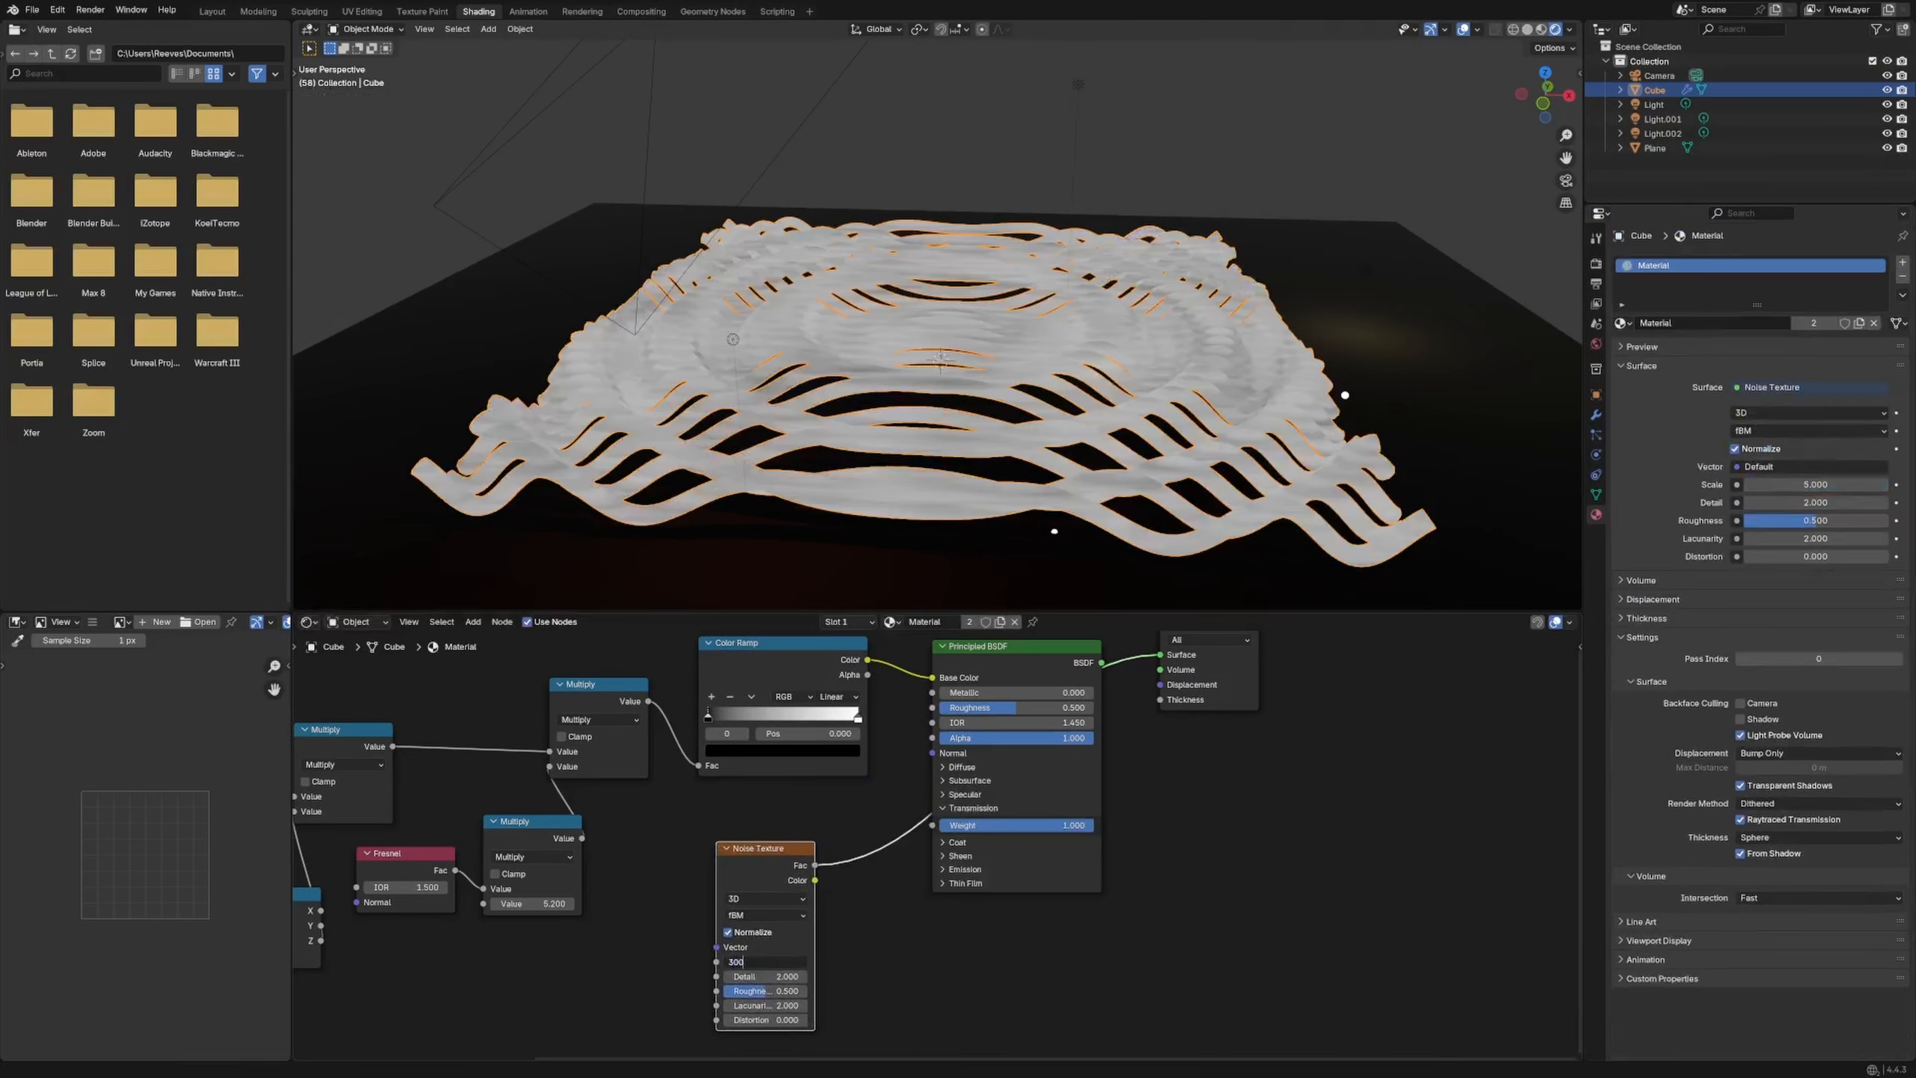
key("Return")
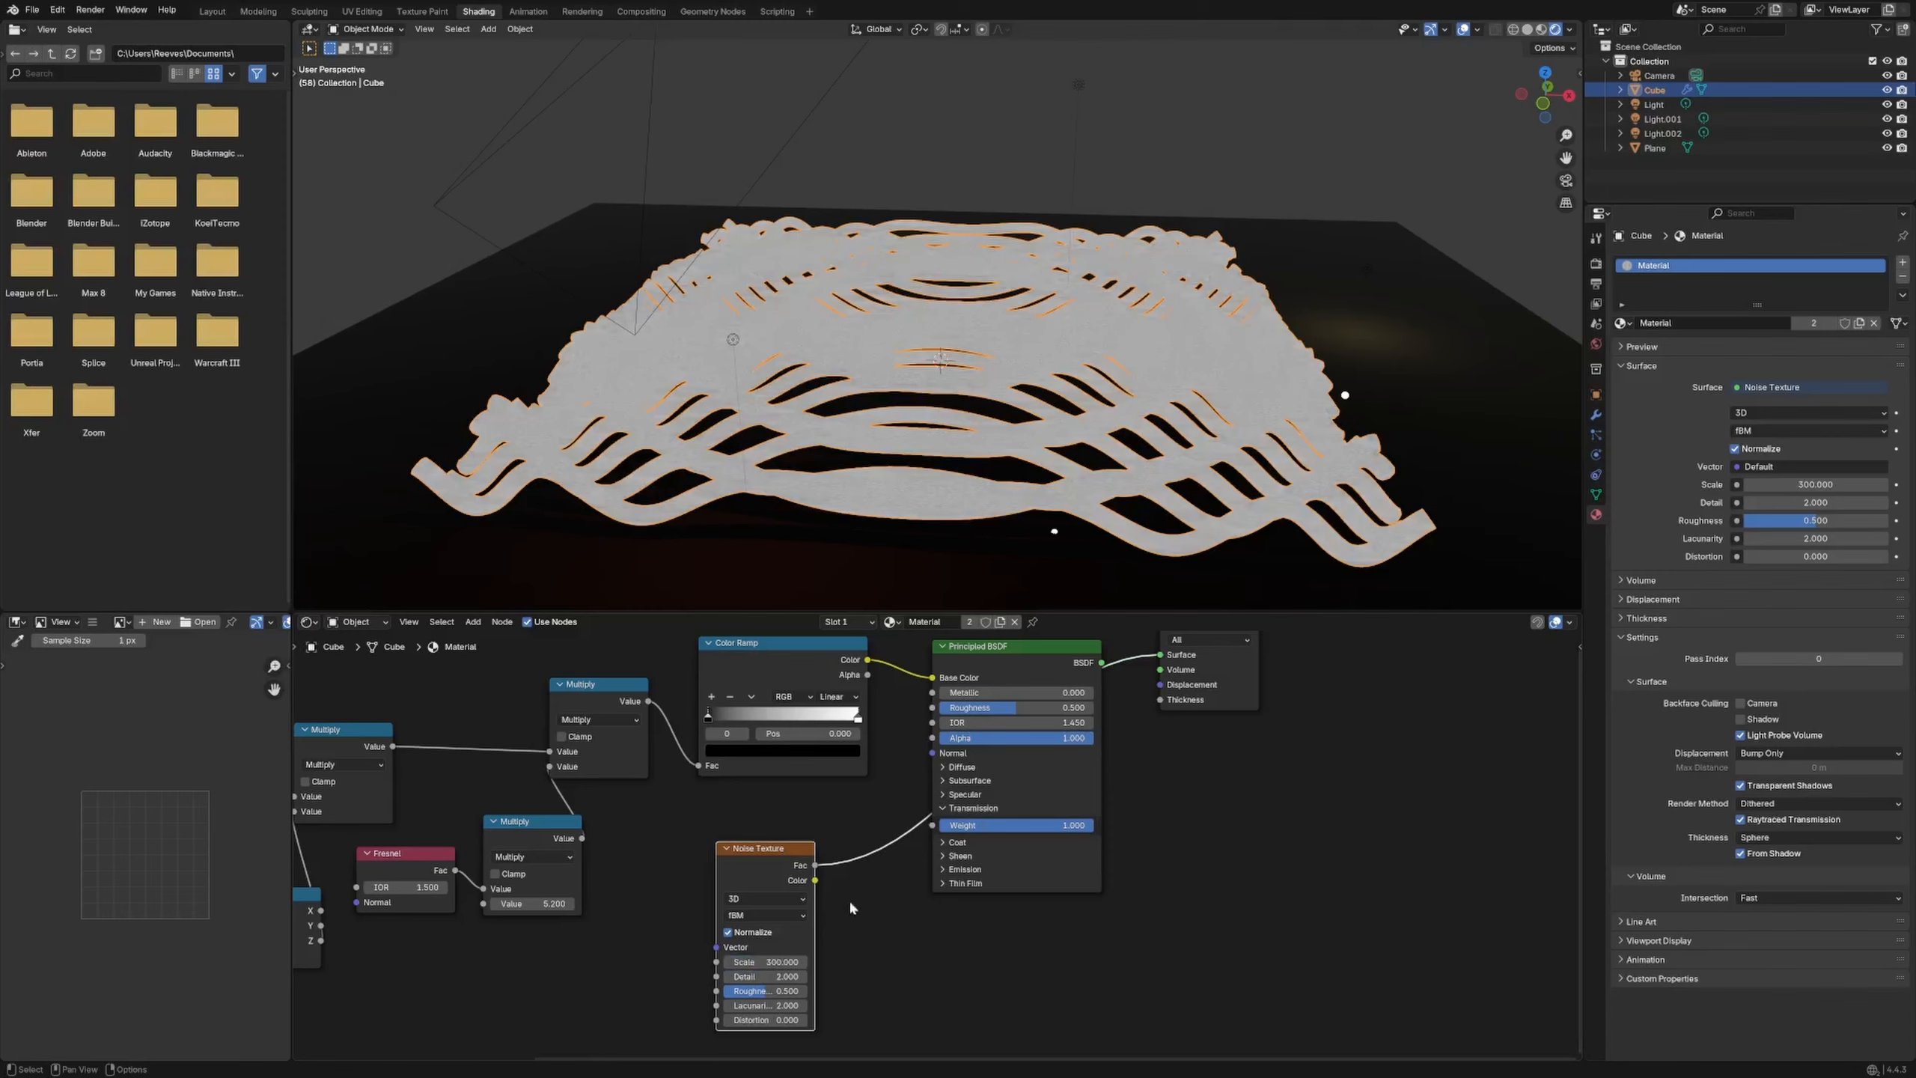
key("g")
left_click(809, 919)
Route the noise through a Map Range (To Max 0.3) into Roughness, then select the plane
key("shift+a")
type("map ran")
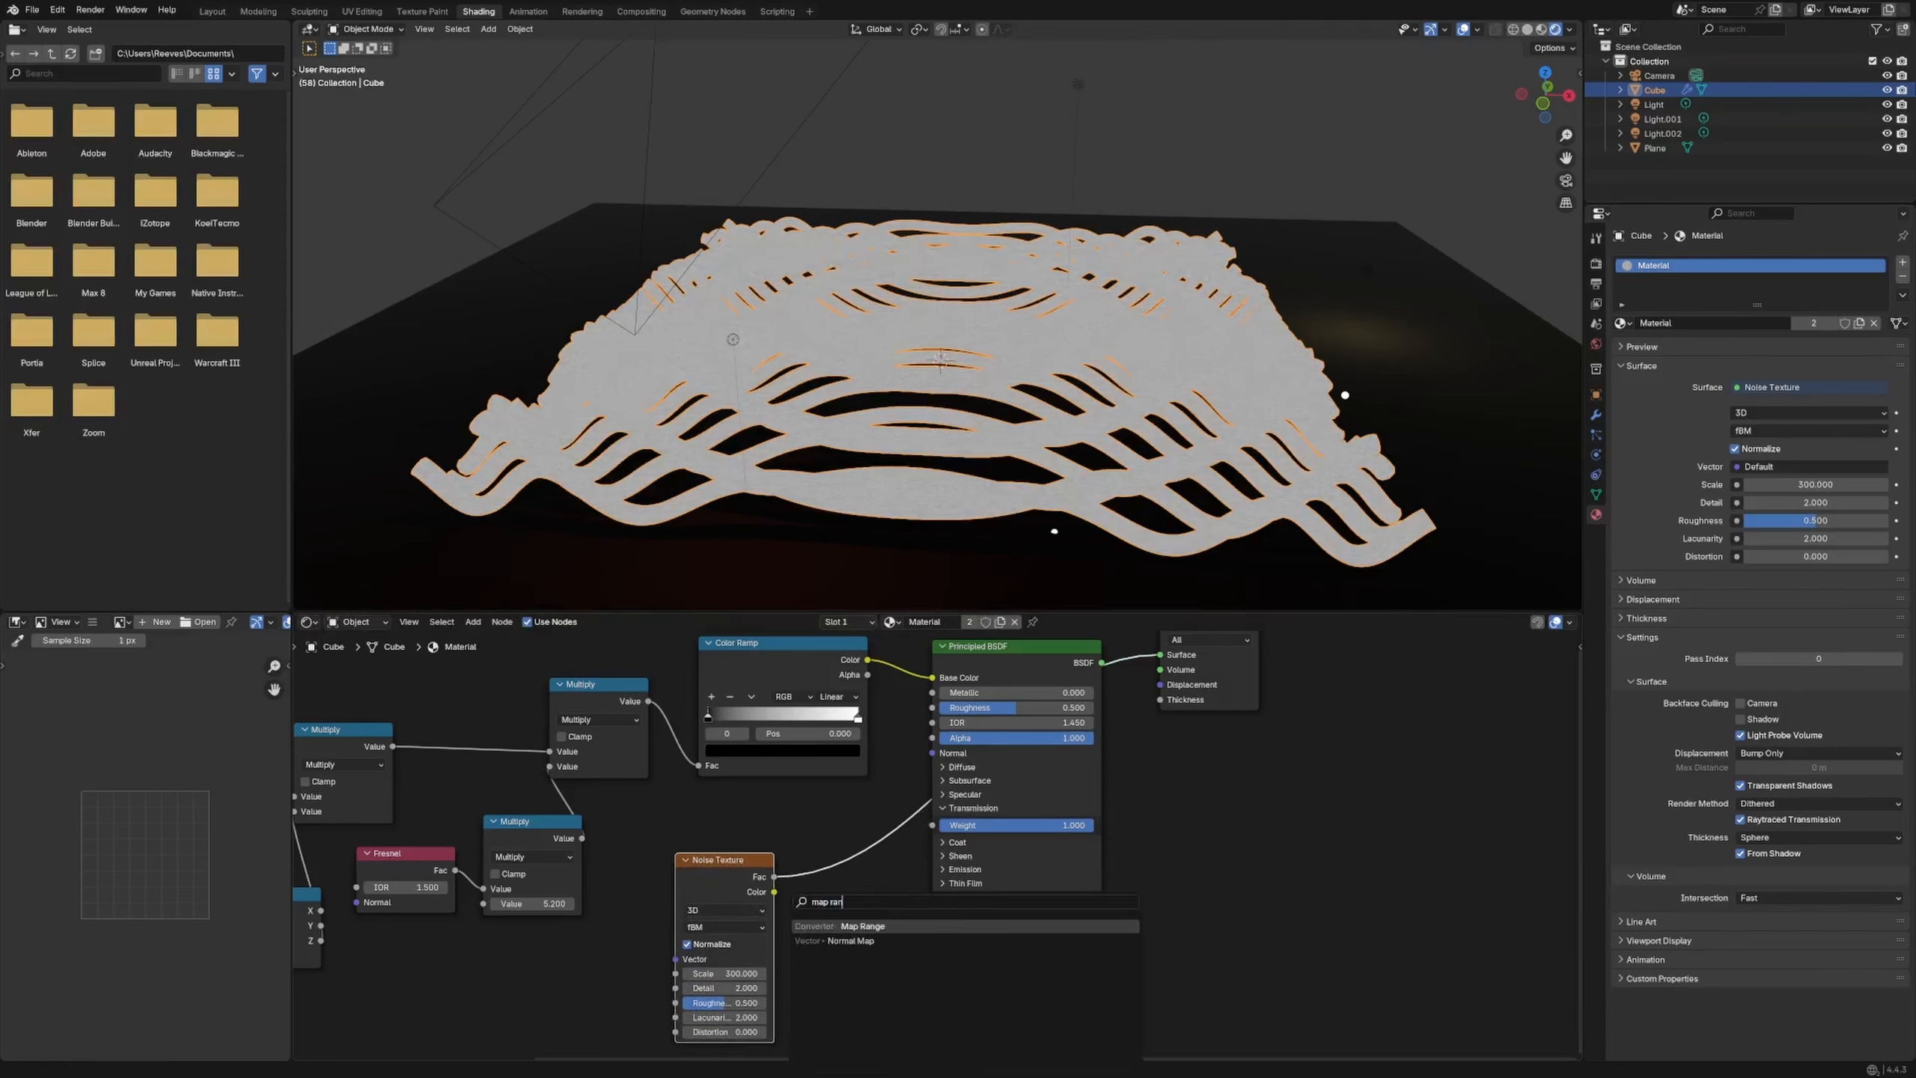
left_click(862, 955)
left_click(851, 900)
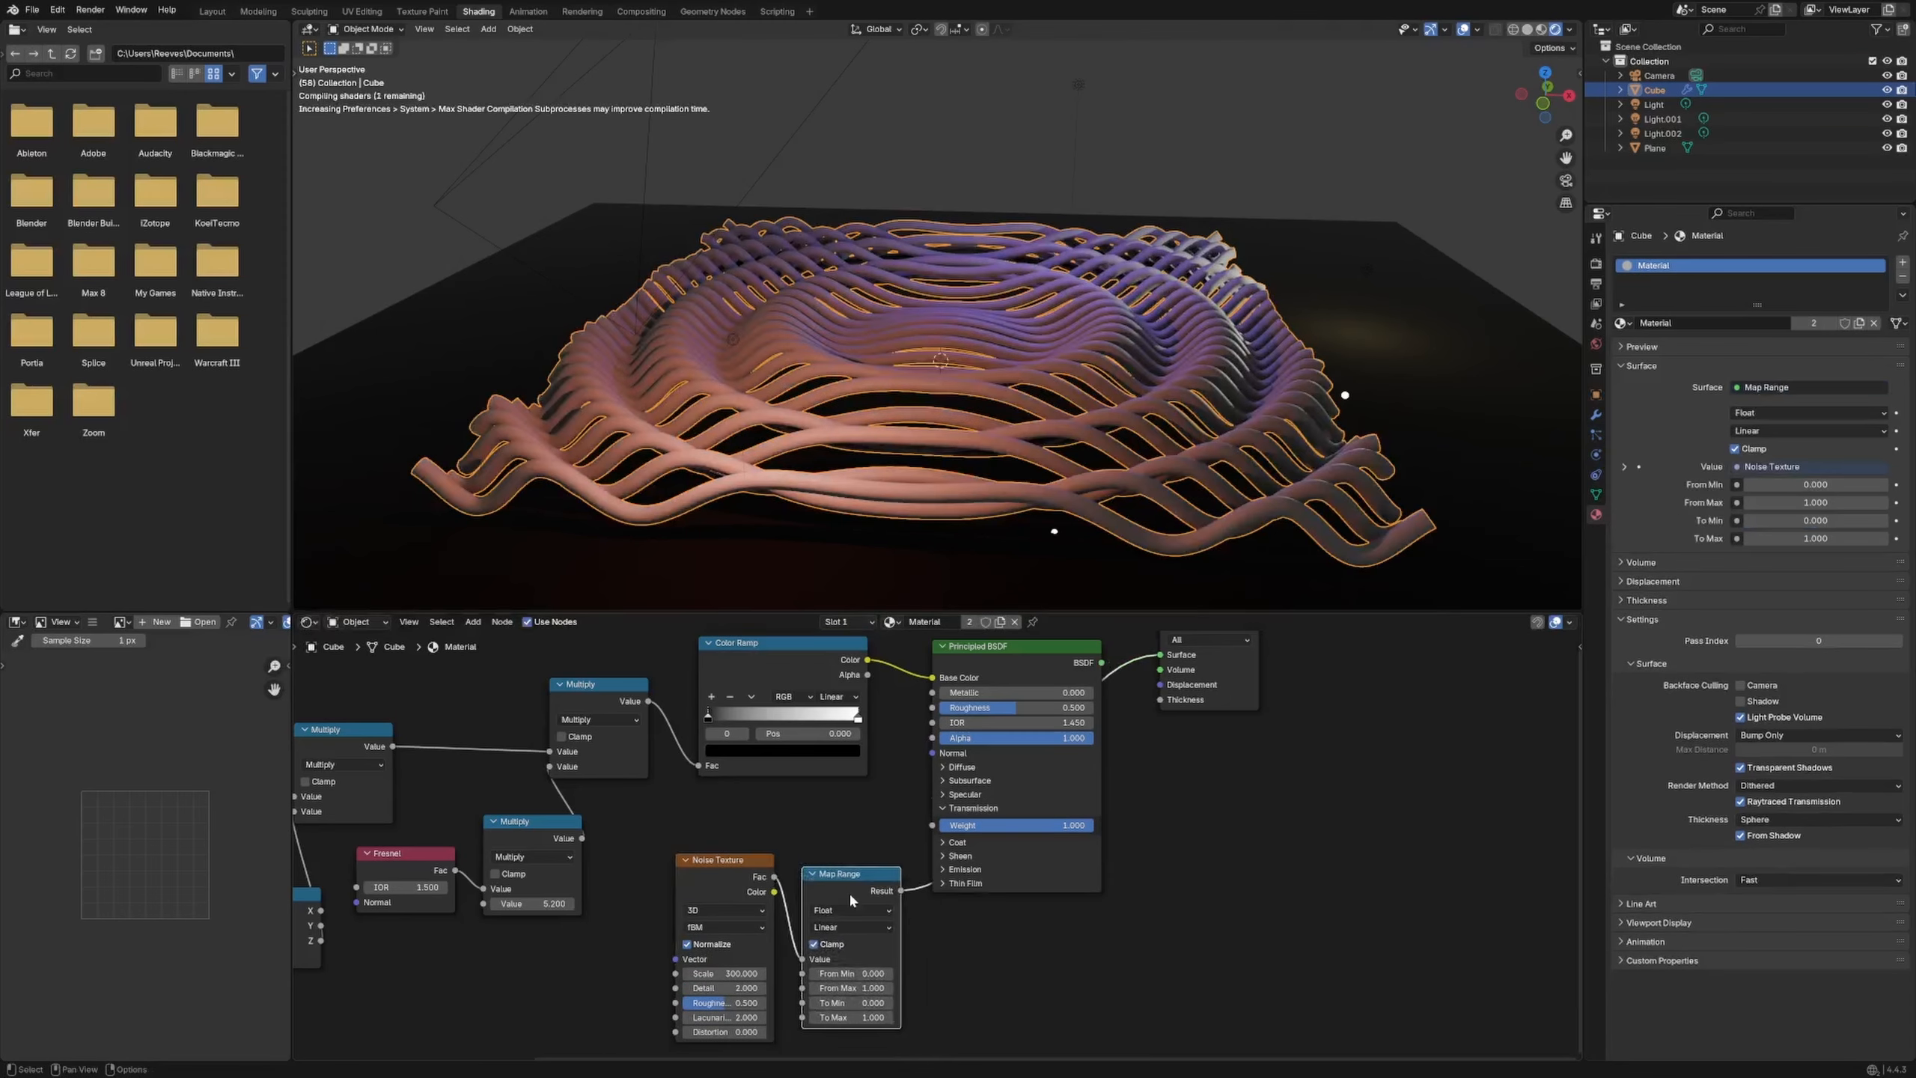
left_click_drag(913, 737, 932, 707)
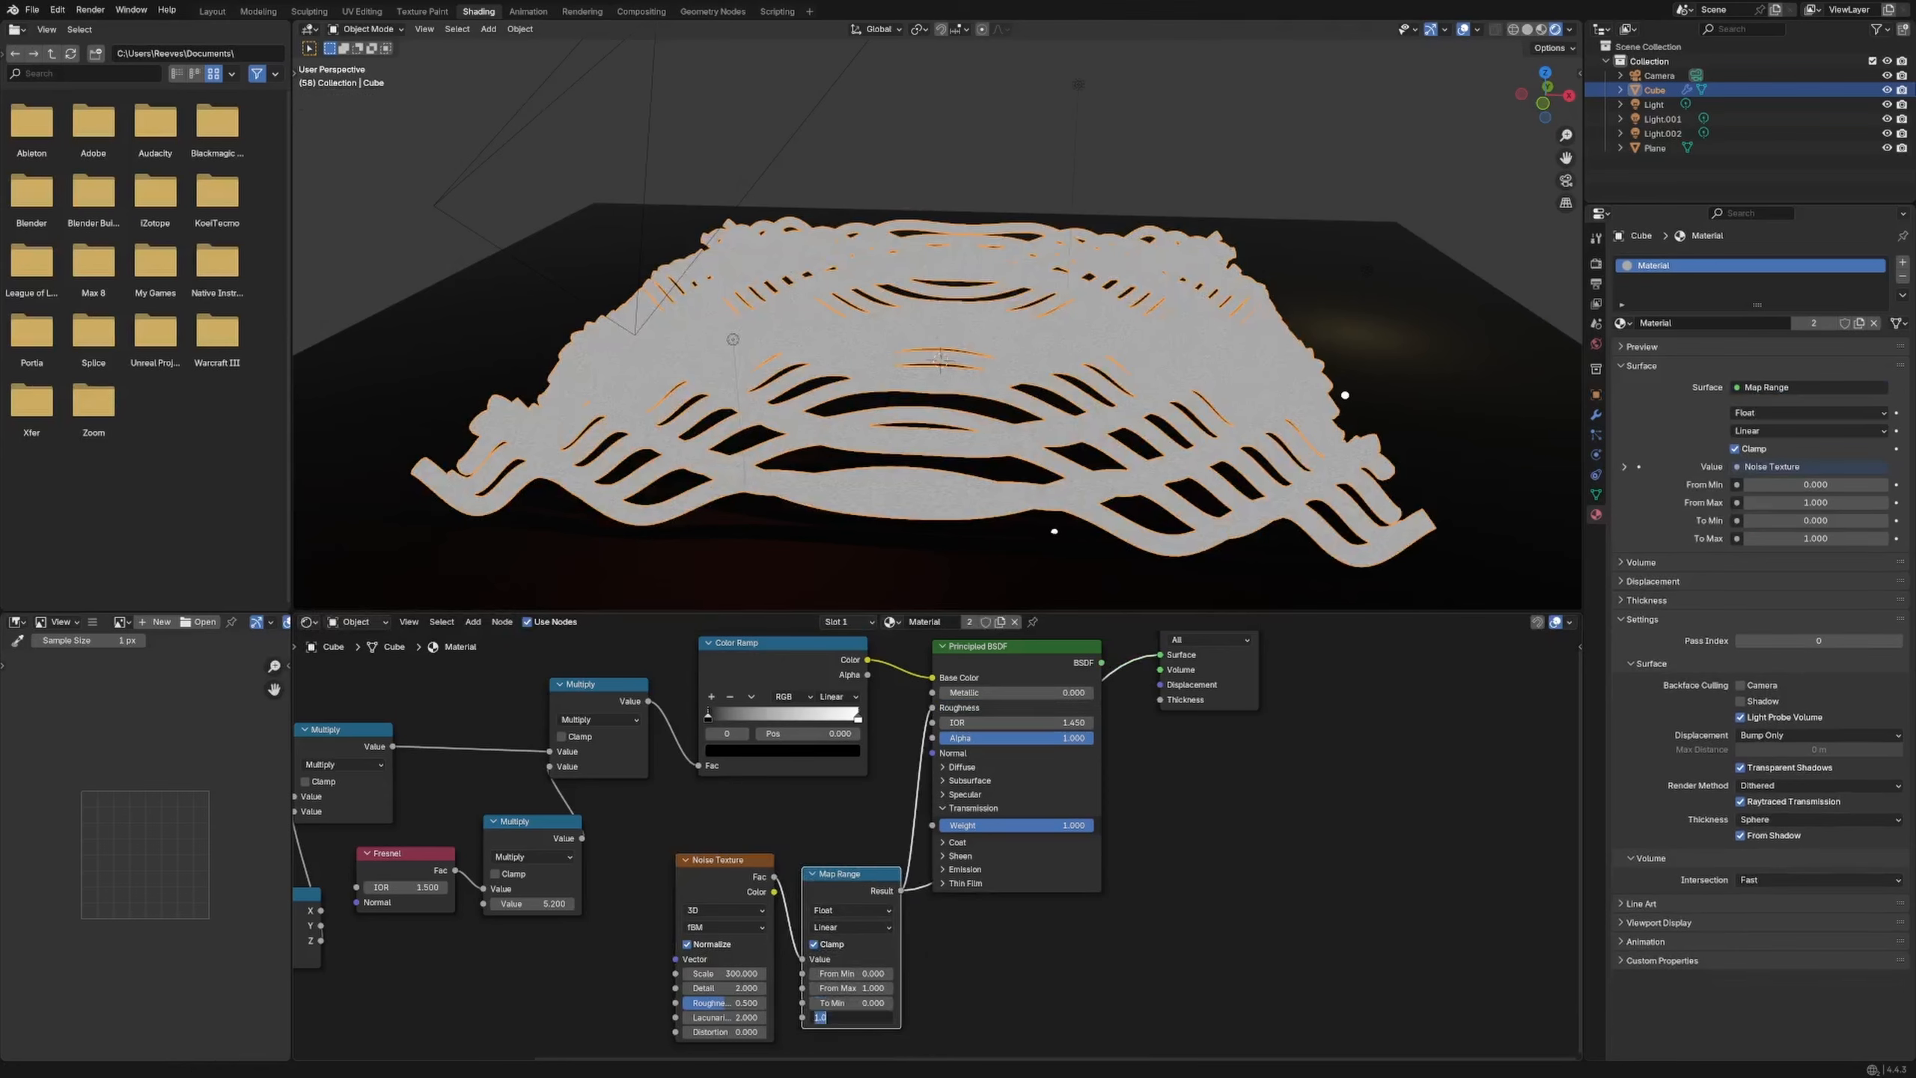
type("0.3")
key("Return")
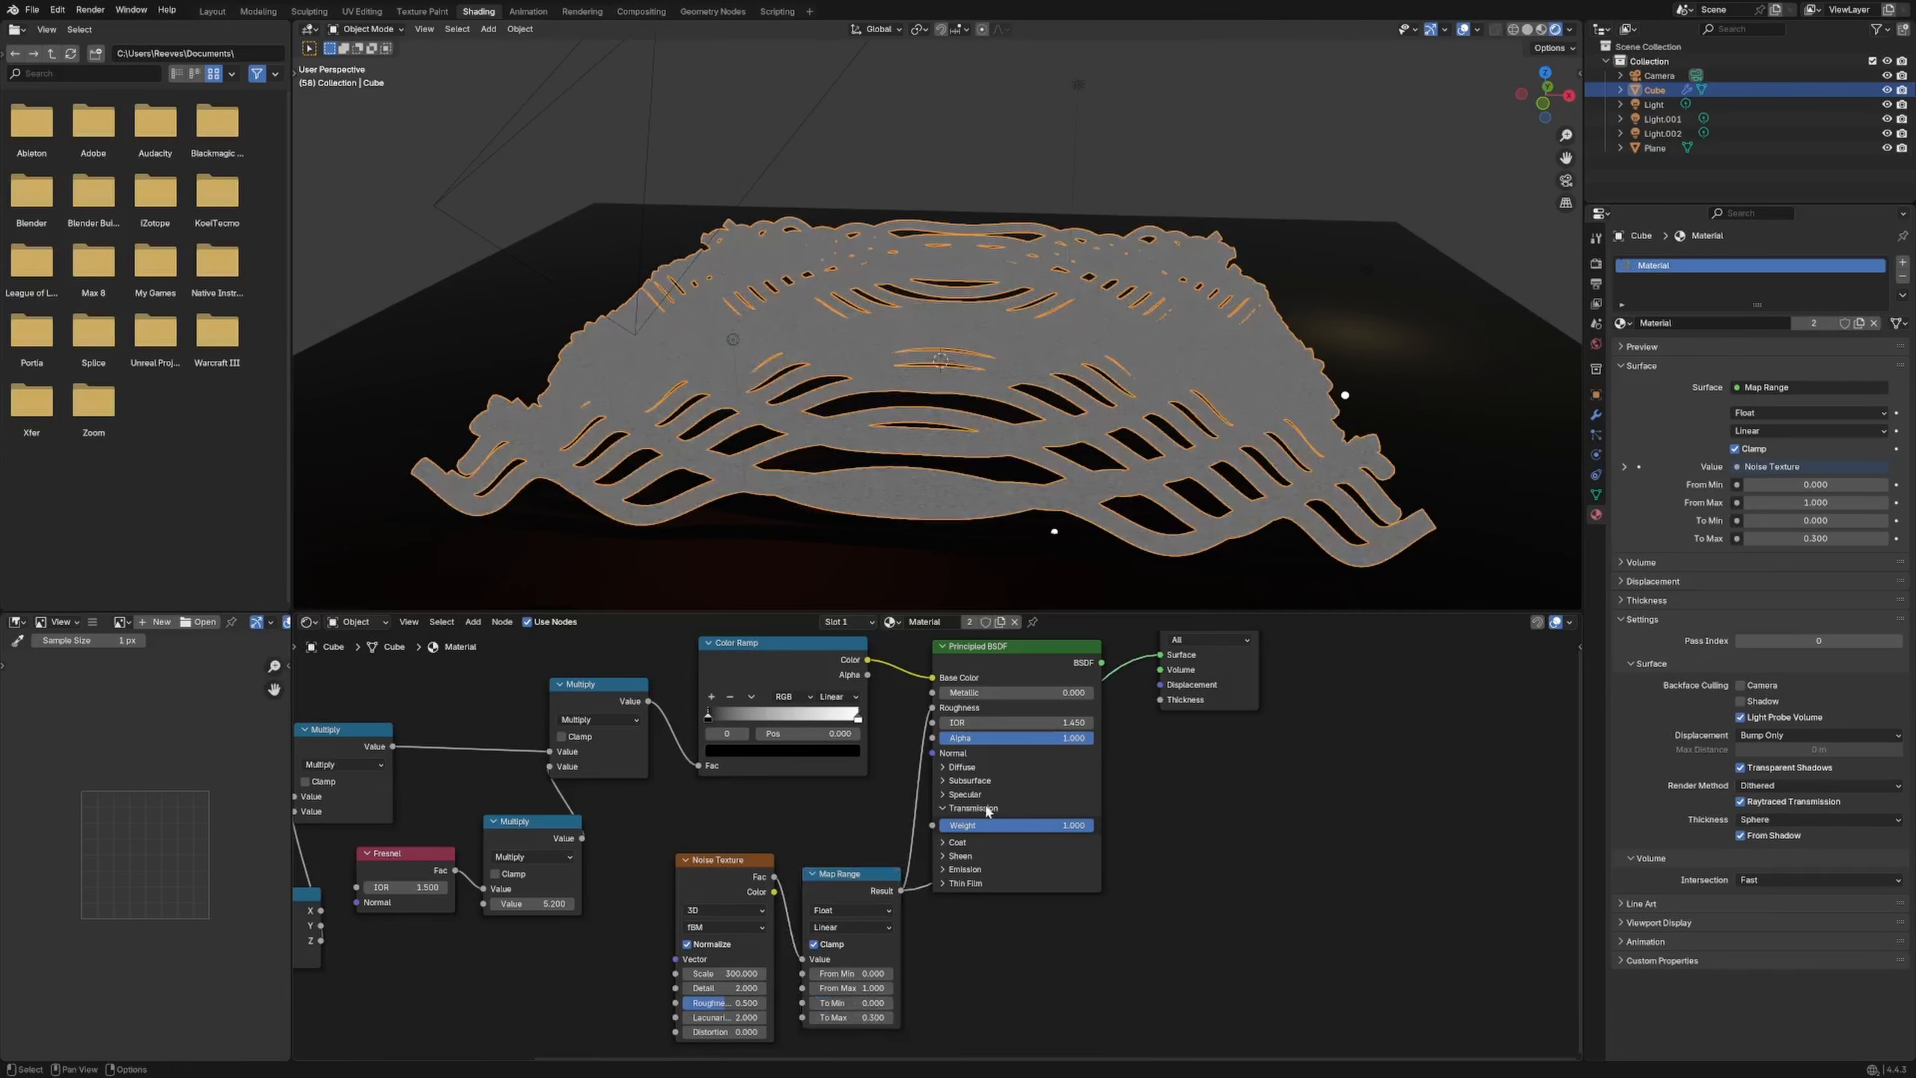
left_click(1029, 664, "ctrl+shift")
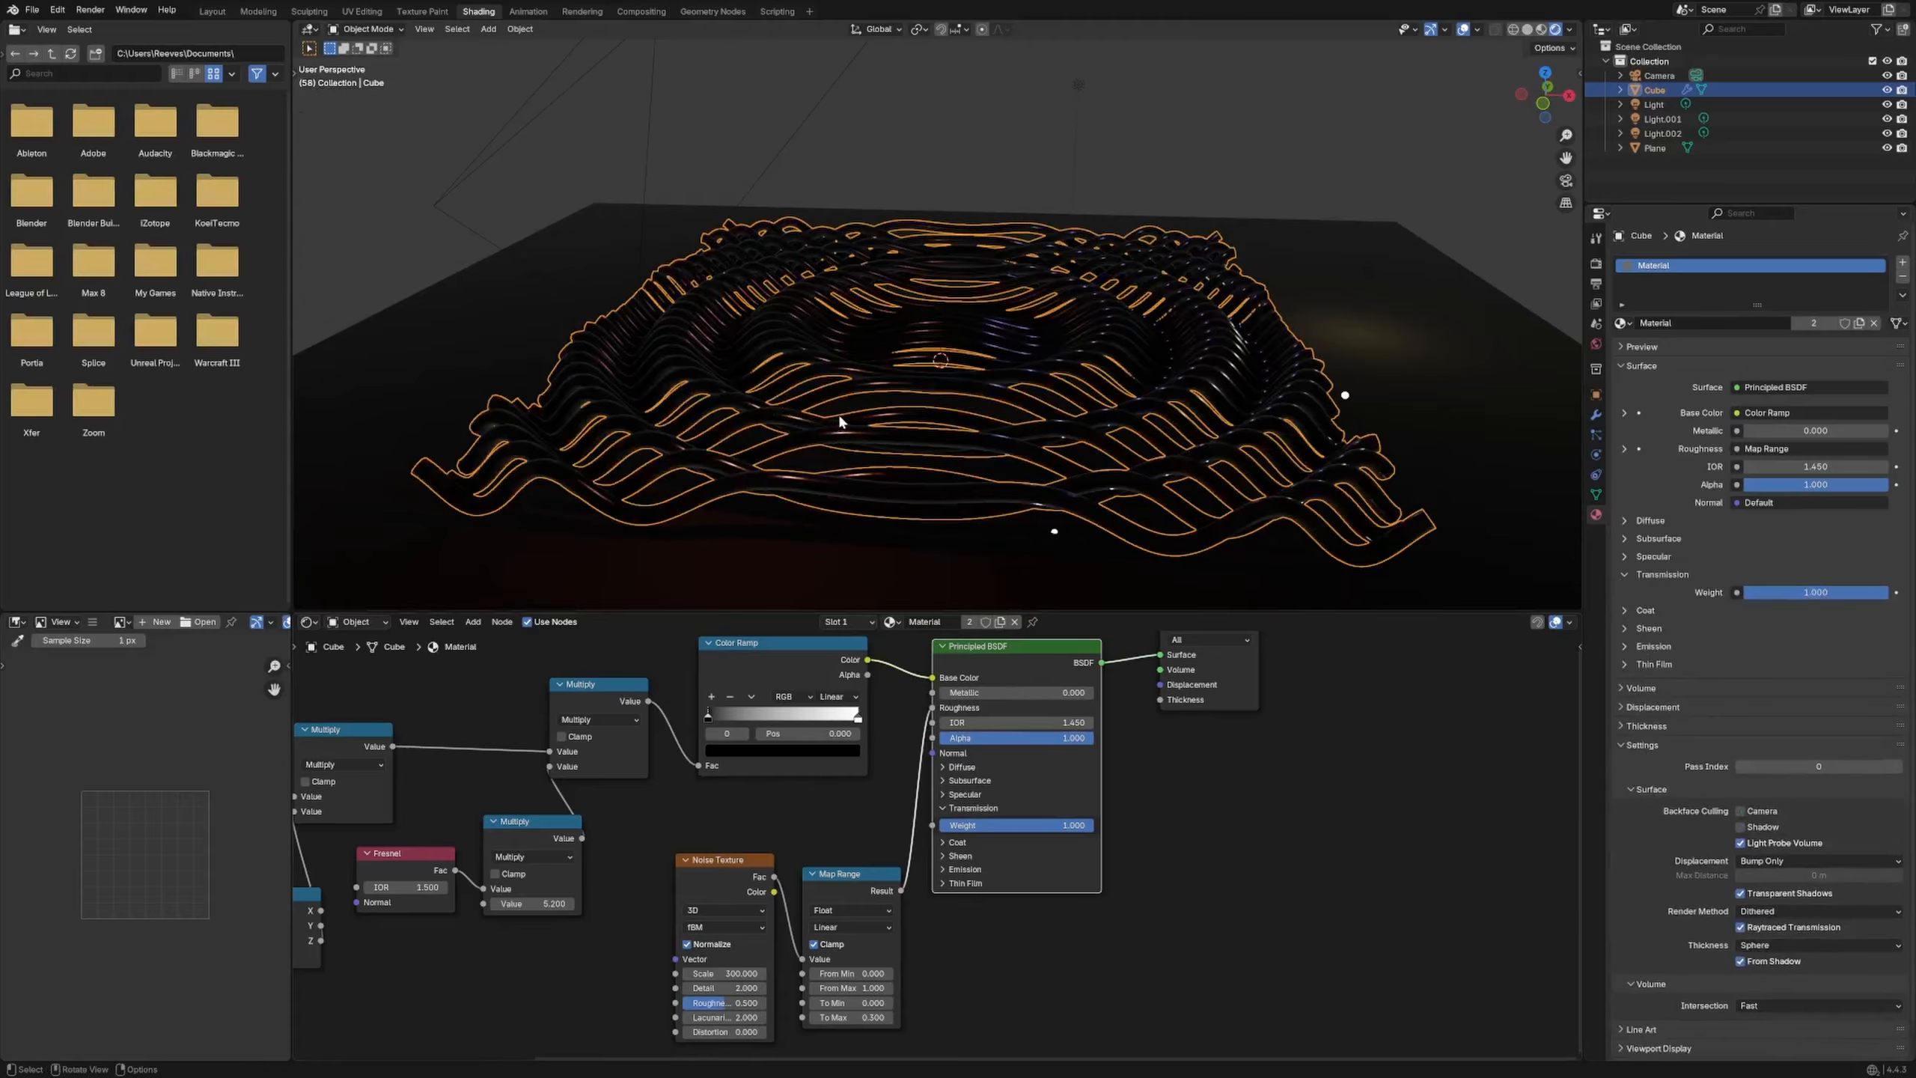
middle_click_drag(841, 421, 757, 451)
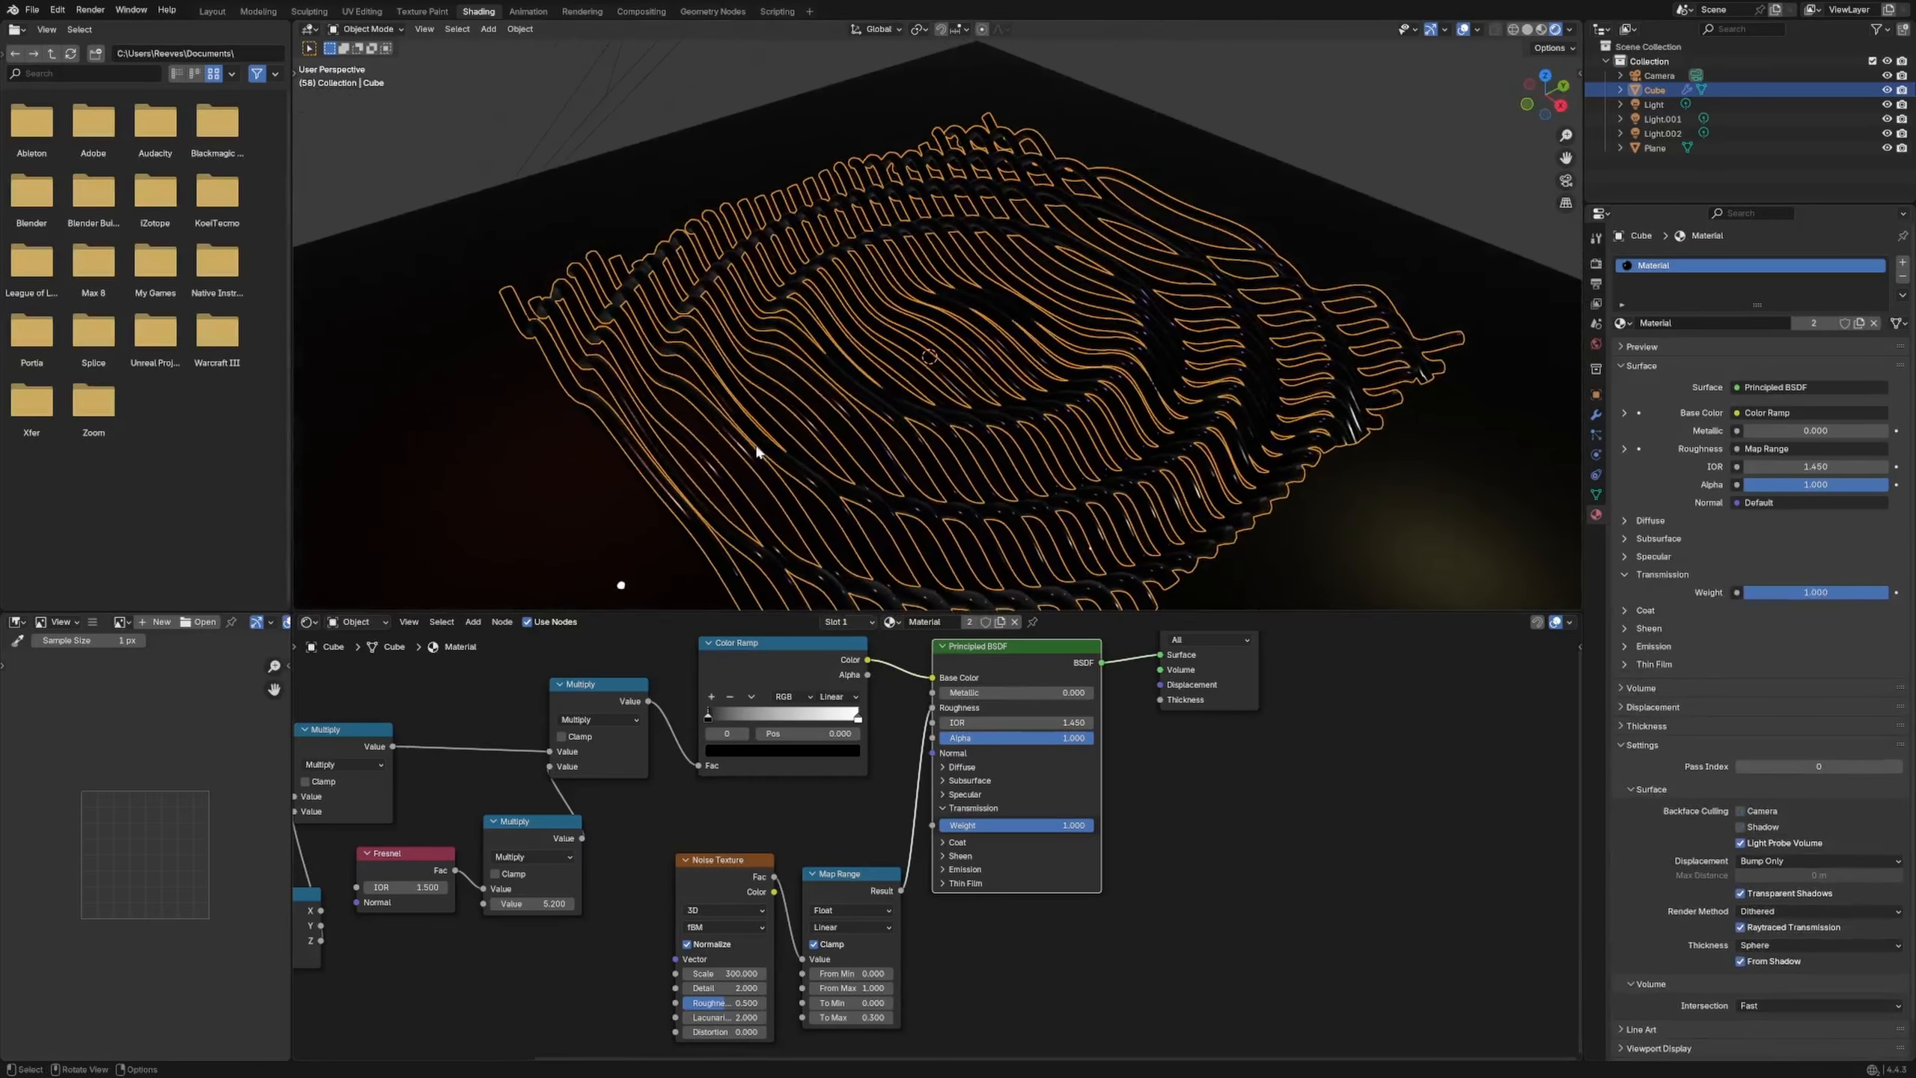
left_click(462, 505)
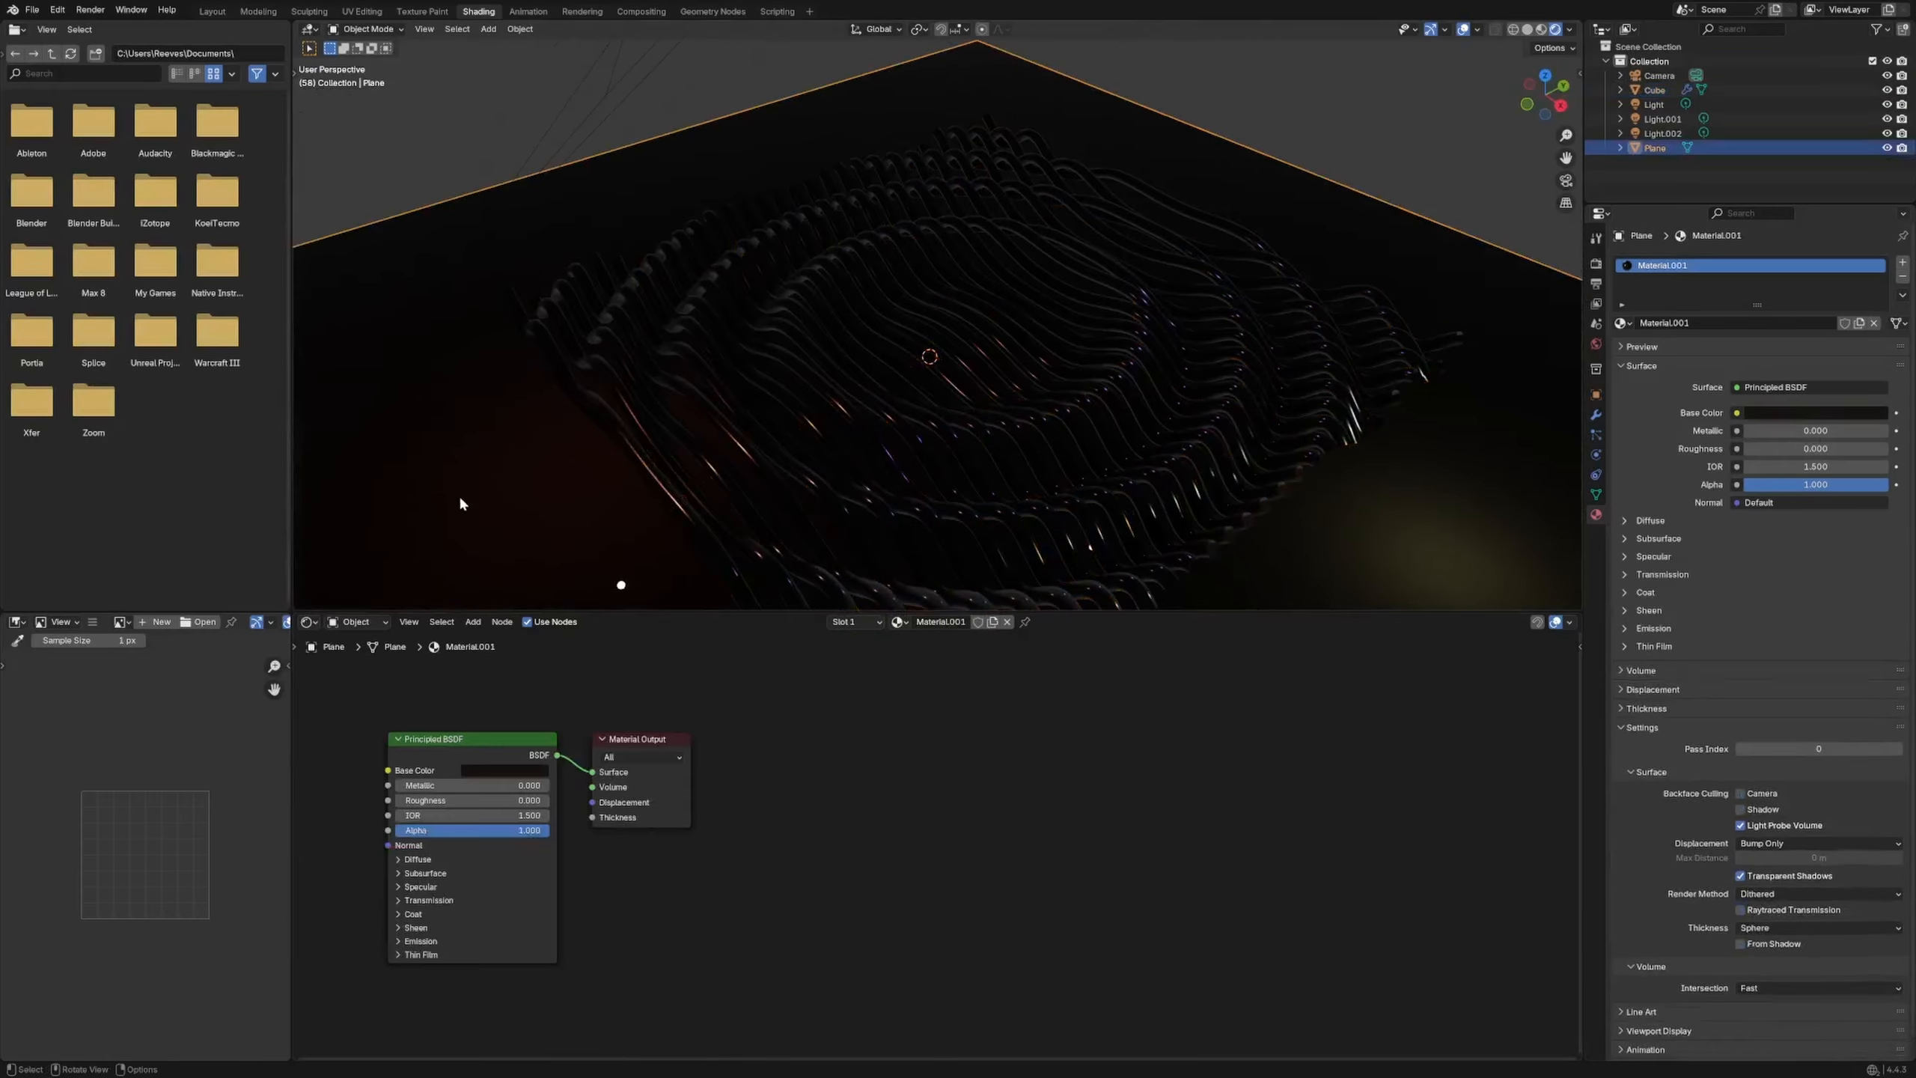
Brighten the plane's base colour to light peach and check an F12 test render
left_click(517, 768)
left_click_drag(586, 604, 589, 545)
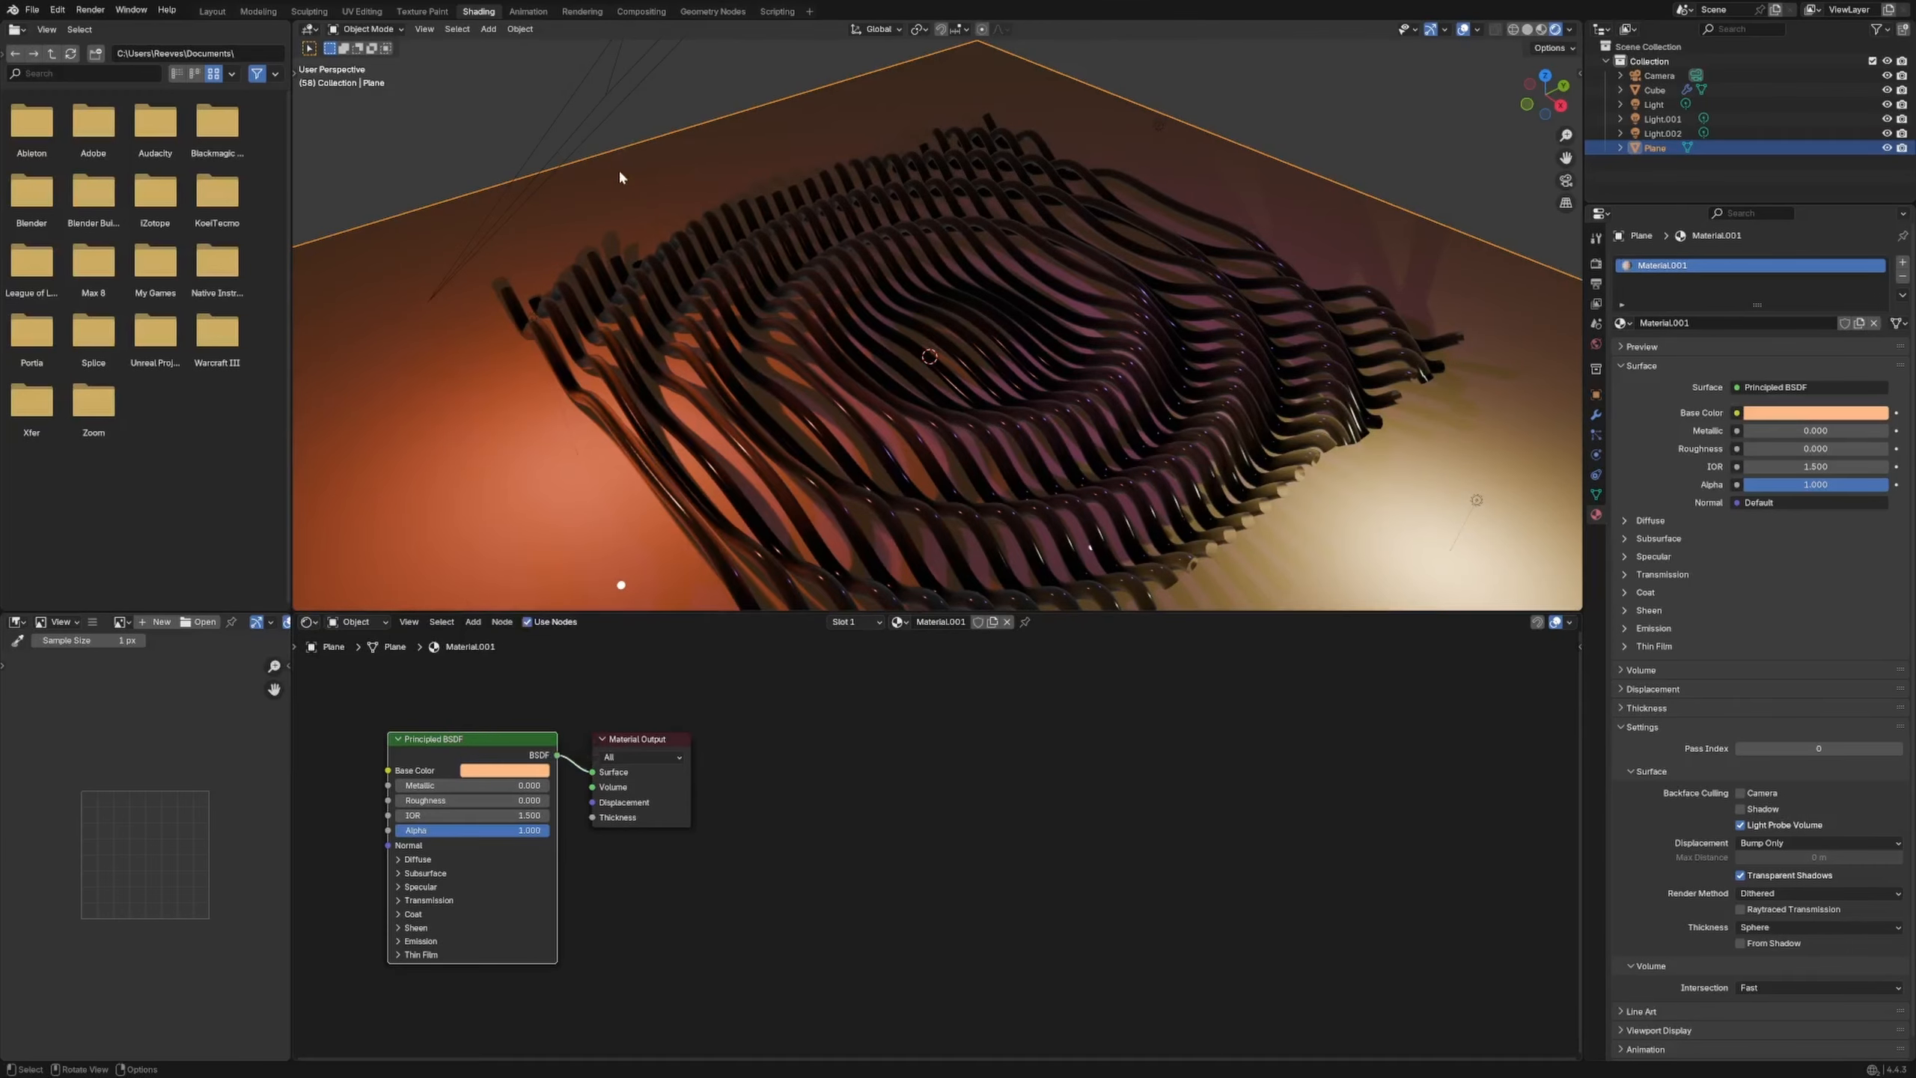
key("F12")
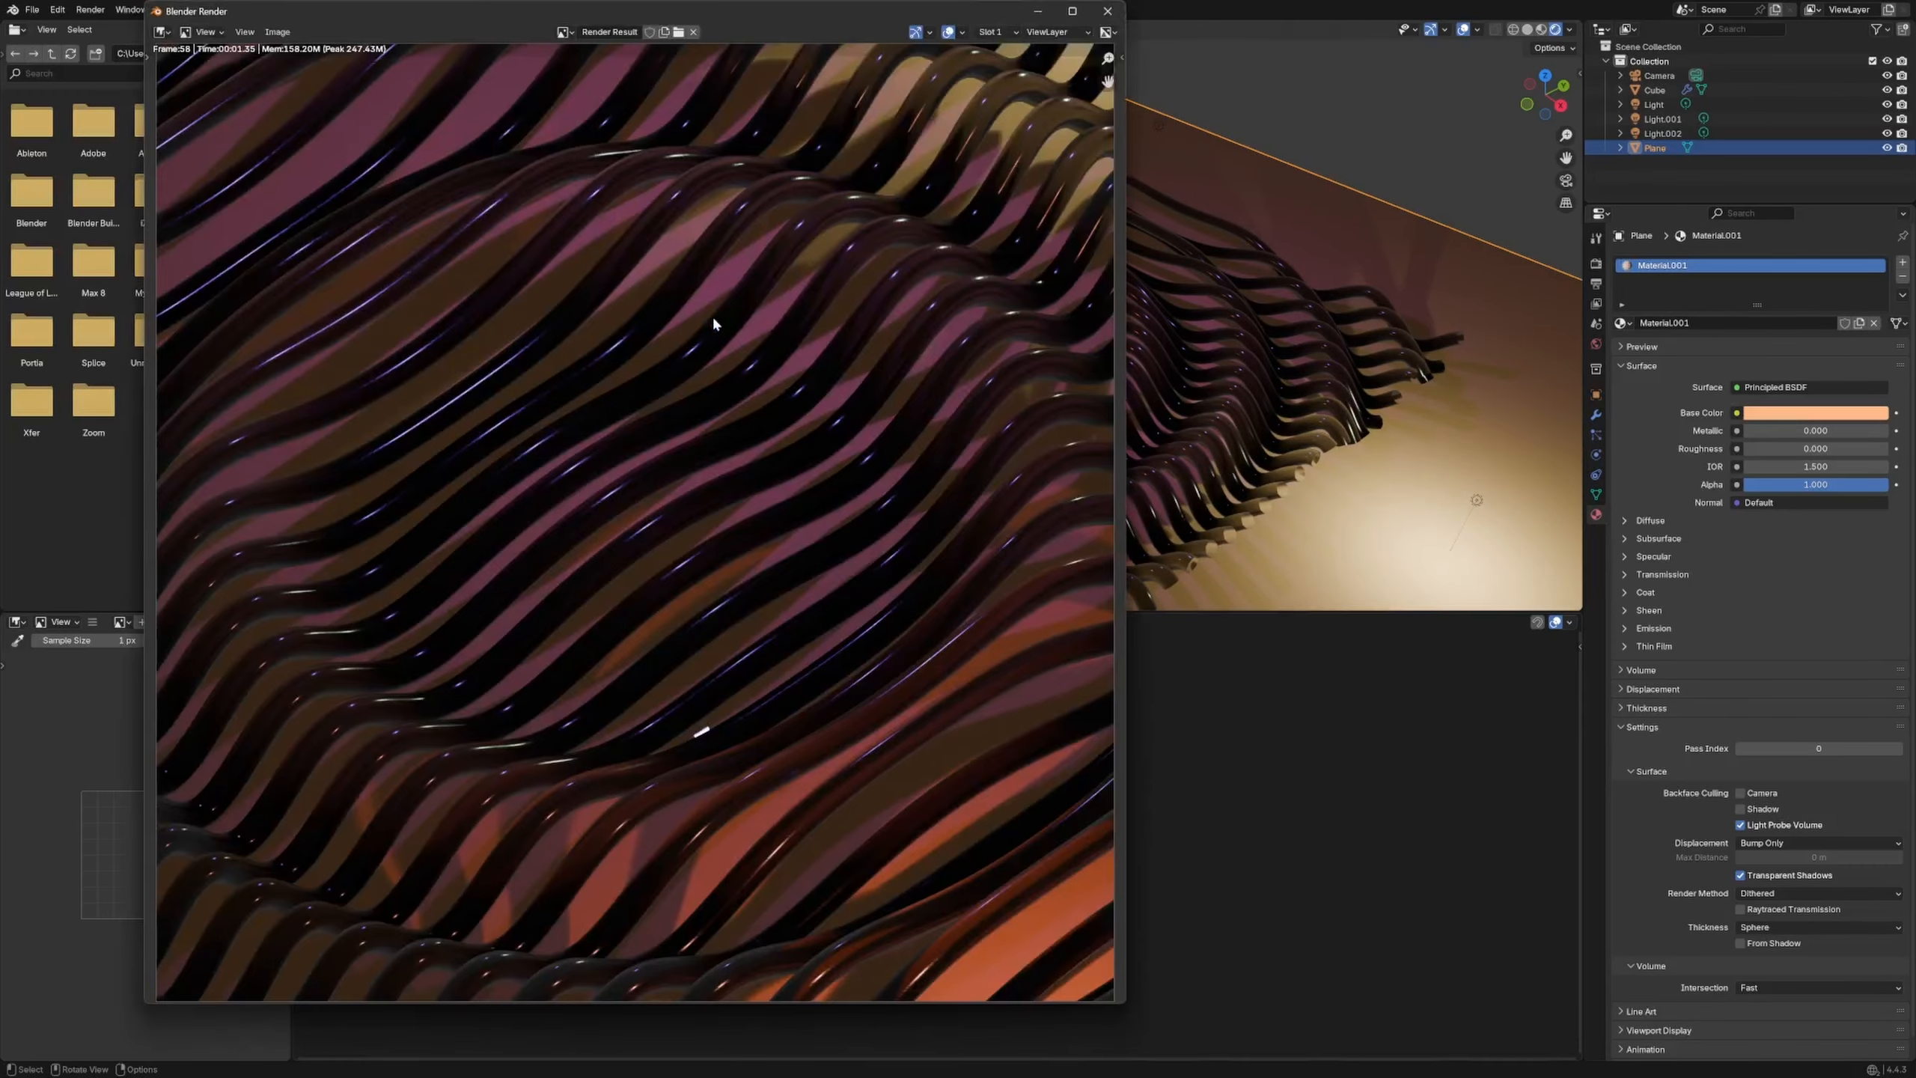
scroll(694, 533, "down", 3)
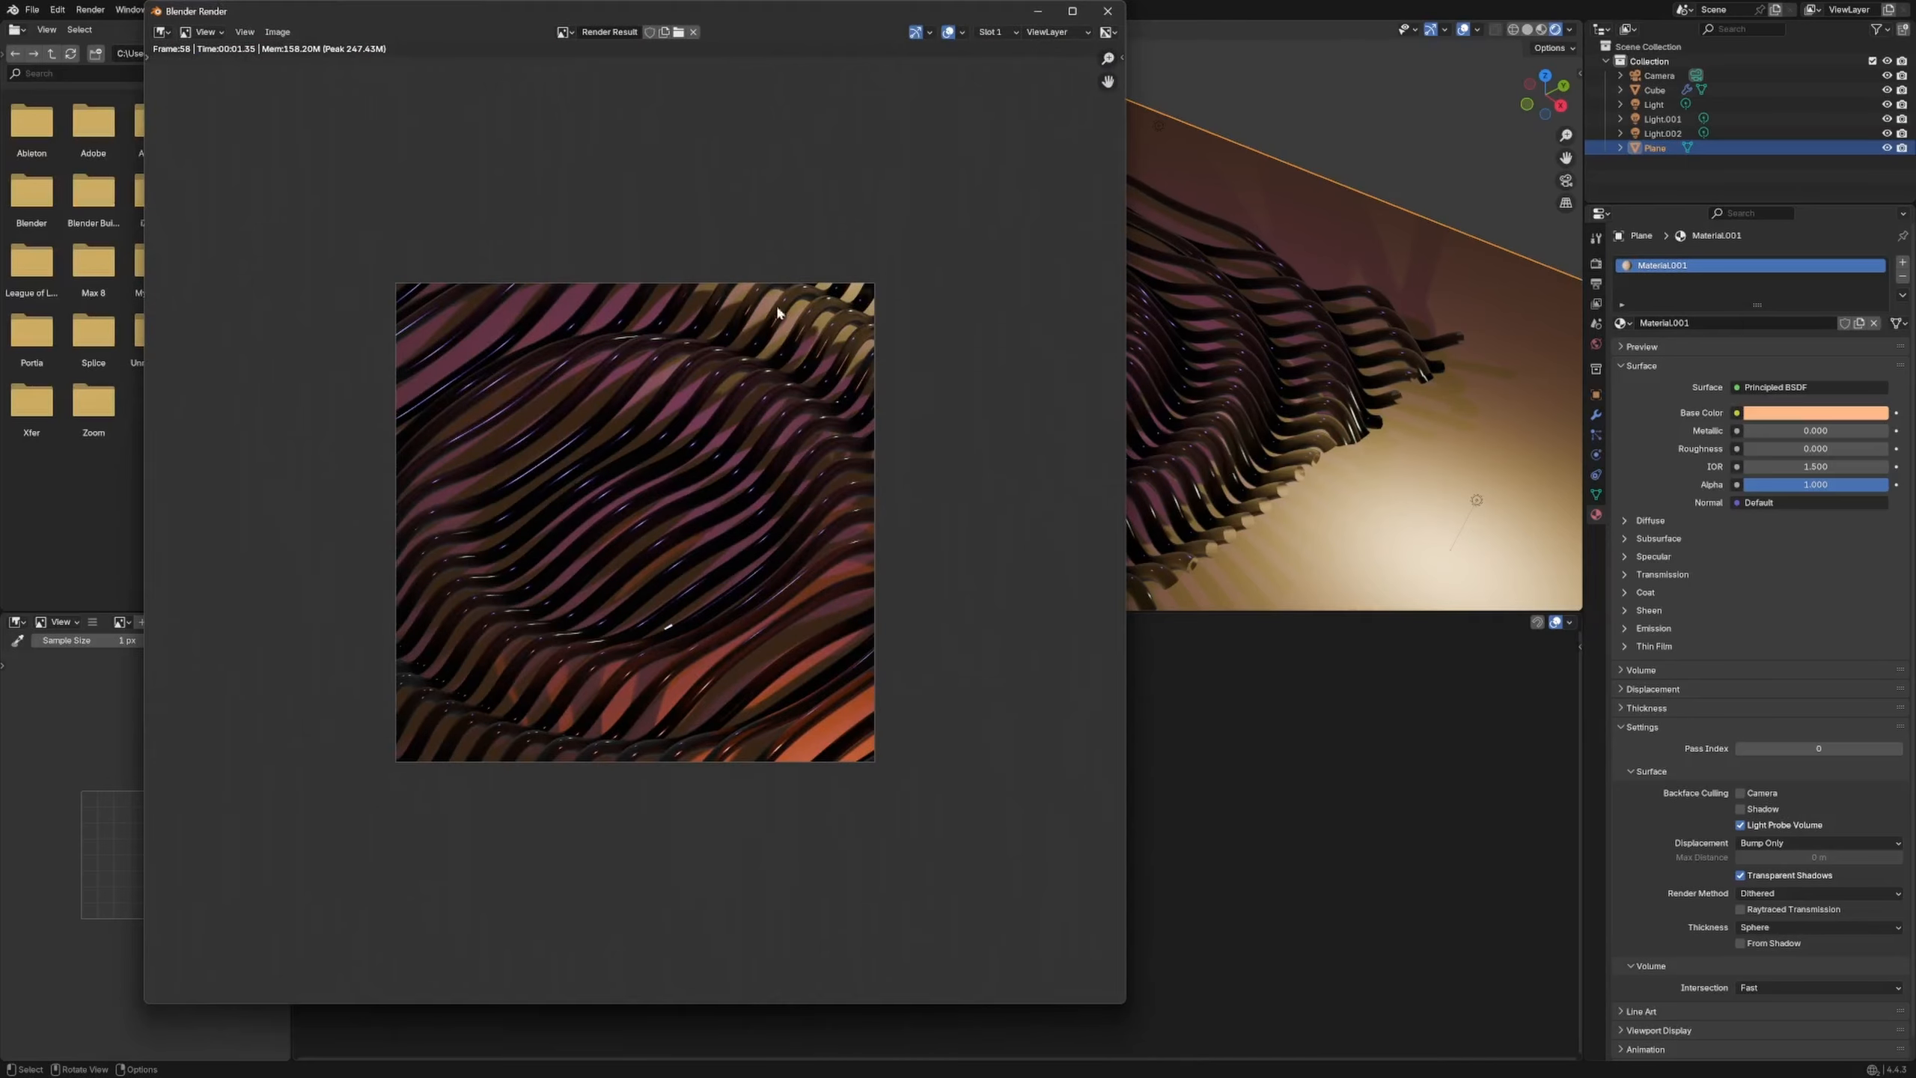
left_click(1109, 12)
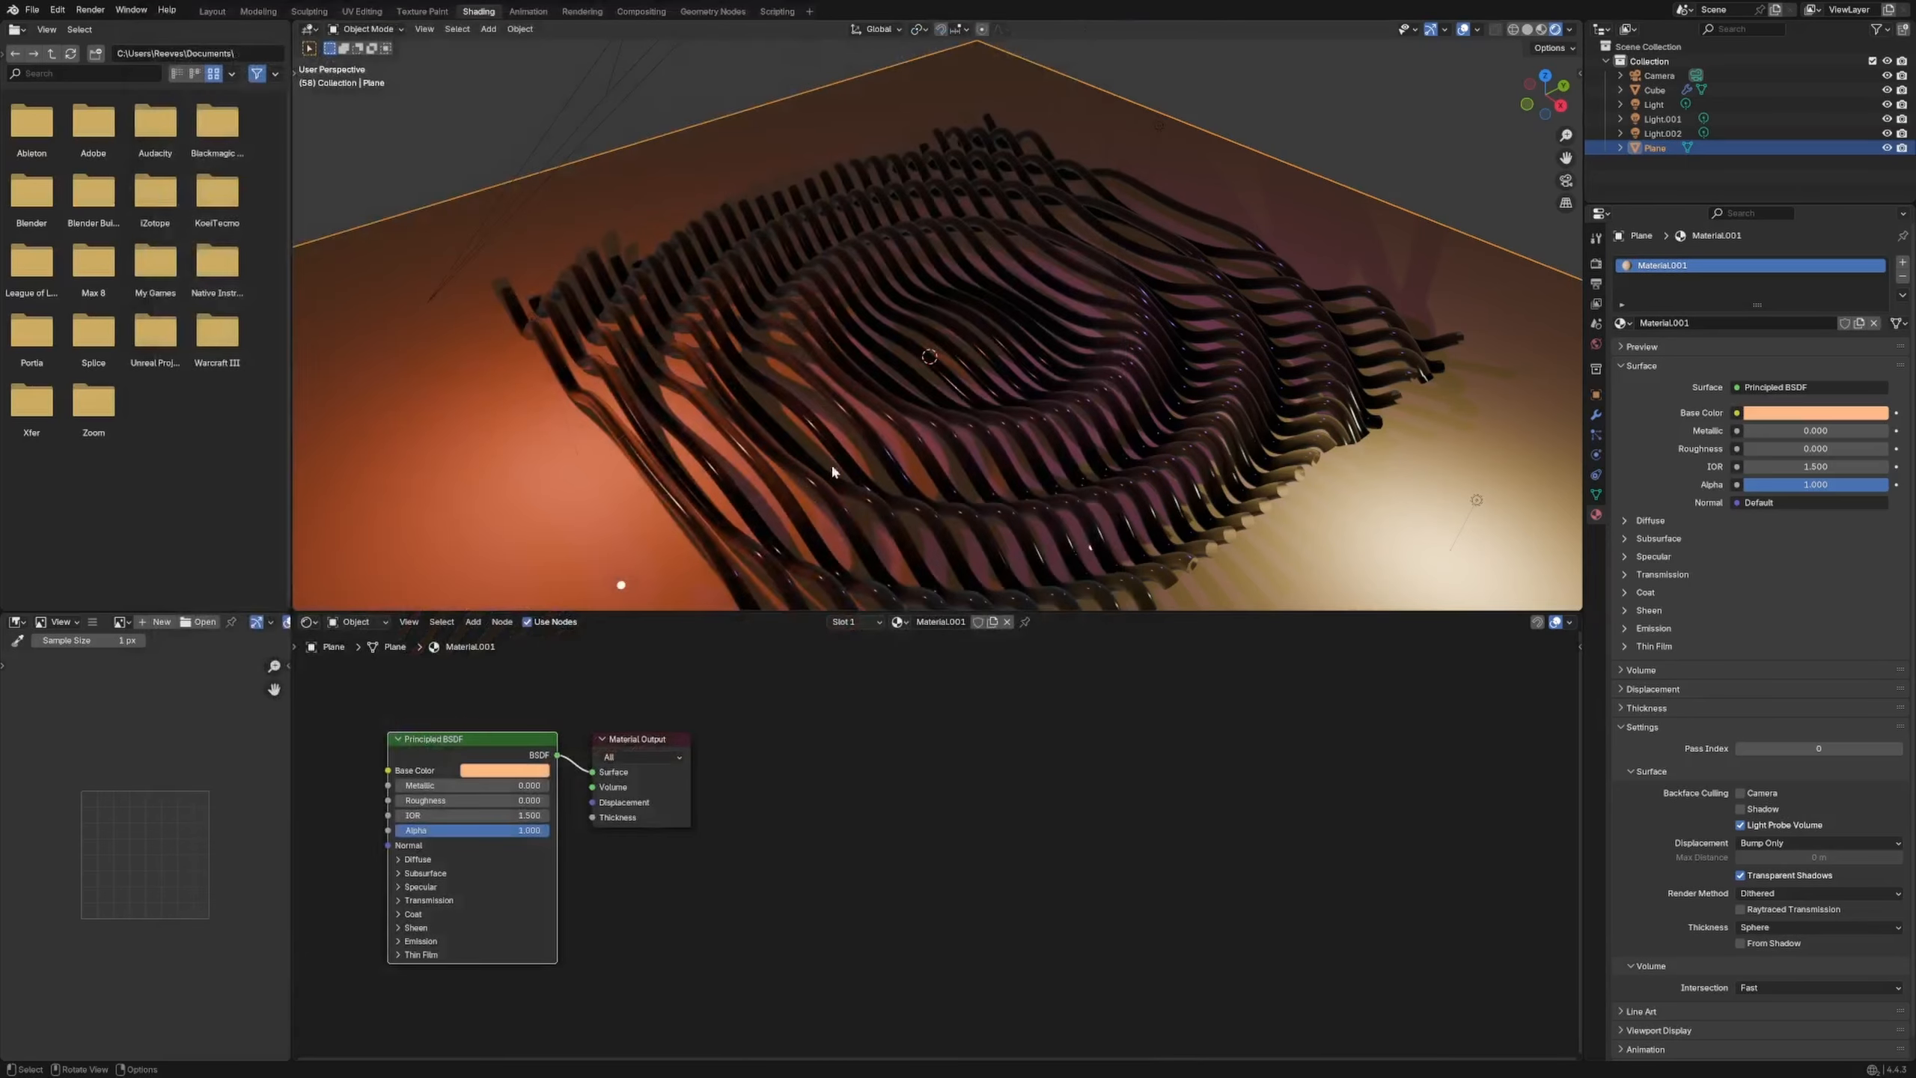
key("space")
Set the tubes' Transmission Weight to 0 and Subsurface Weight to 1, then test-render
left_click(807, 502)
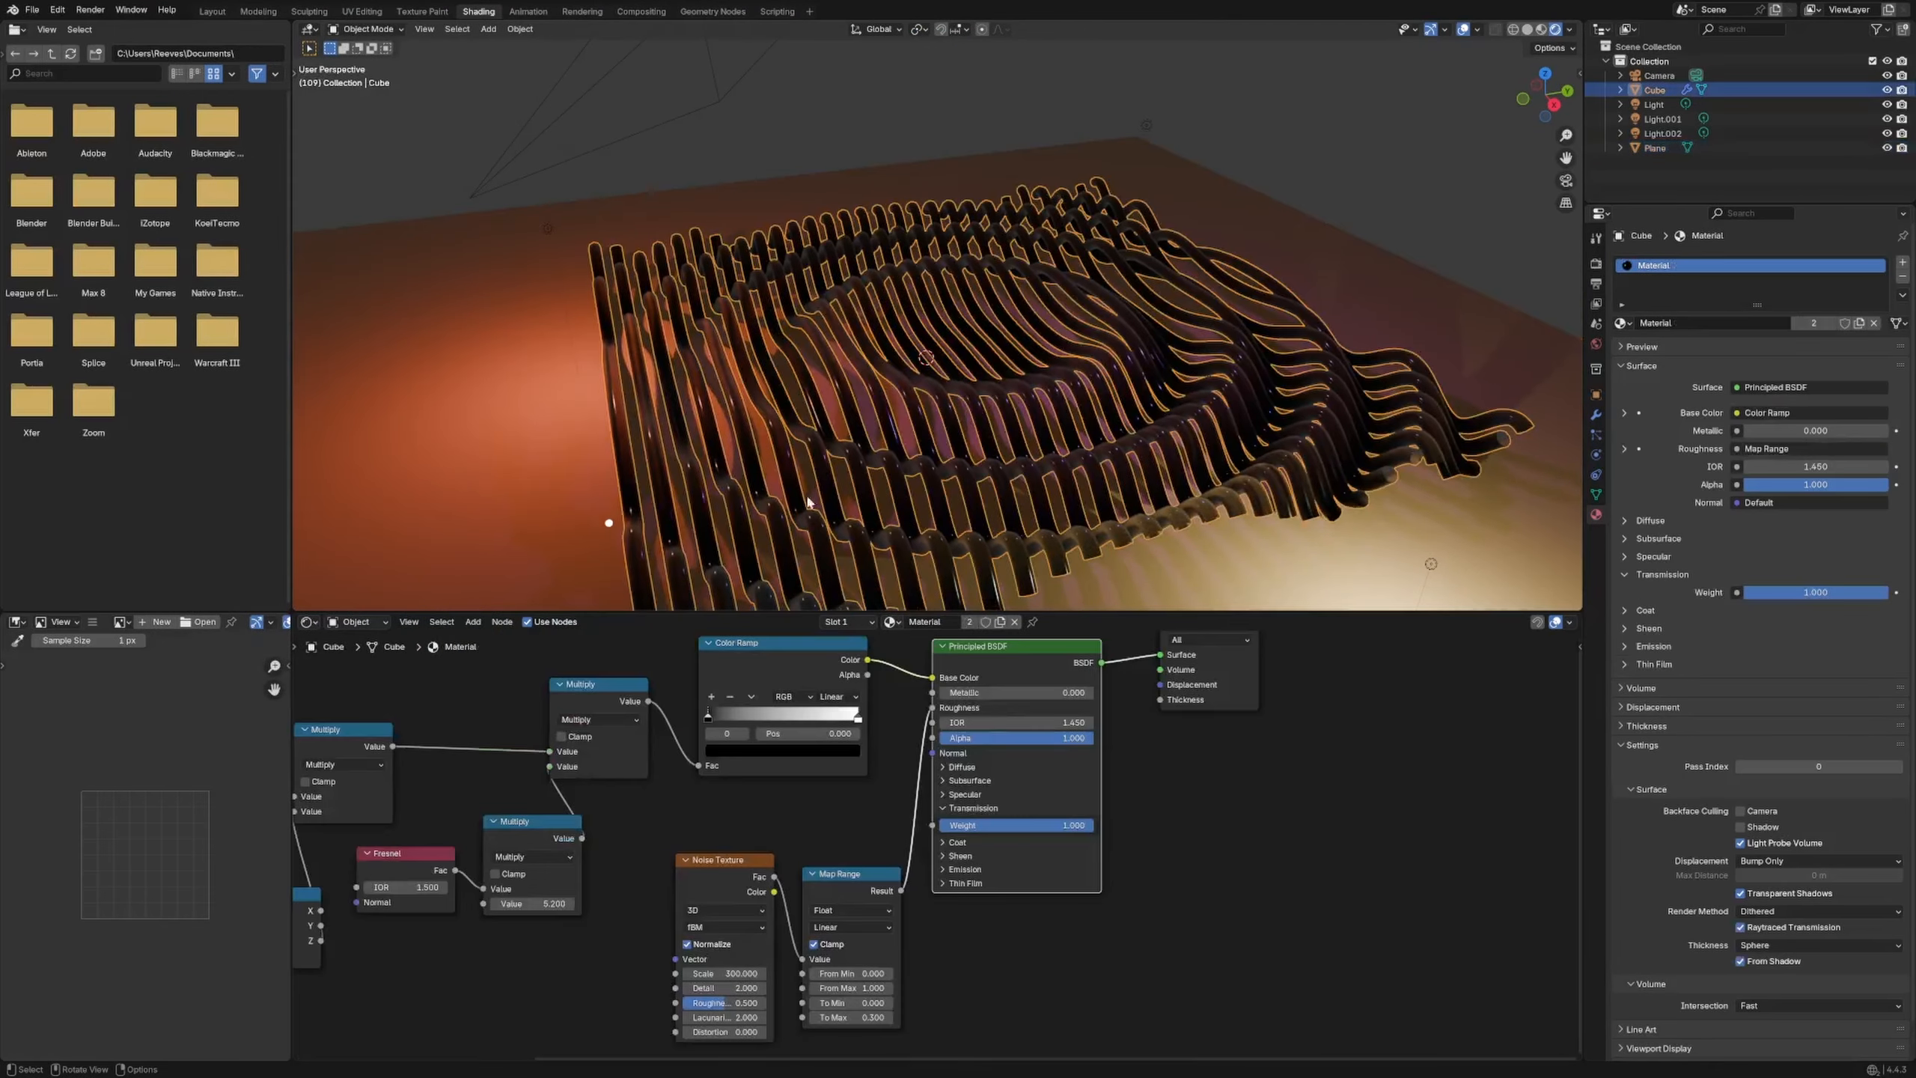
middle_click_drag(1071, 774, 958, 823)
left_click_drag(1097, 698, 1157, 697)
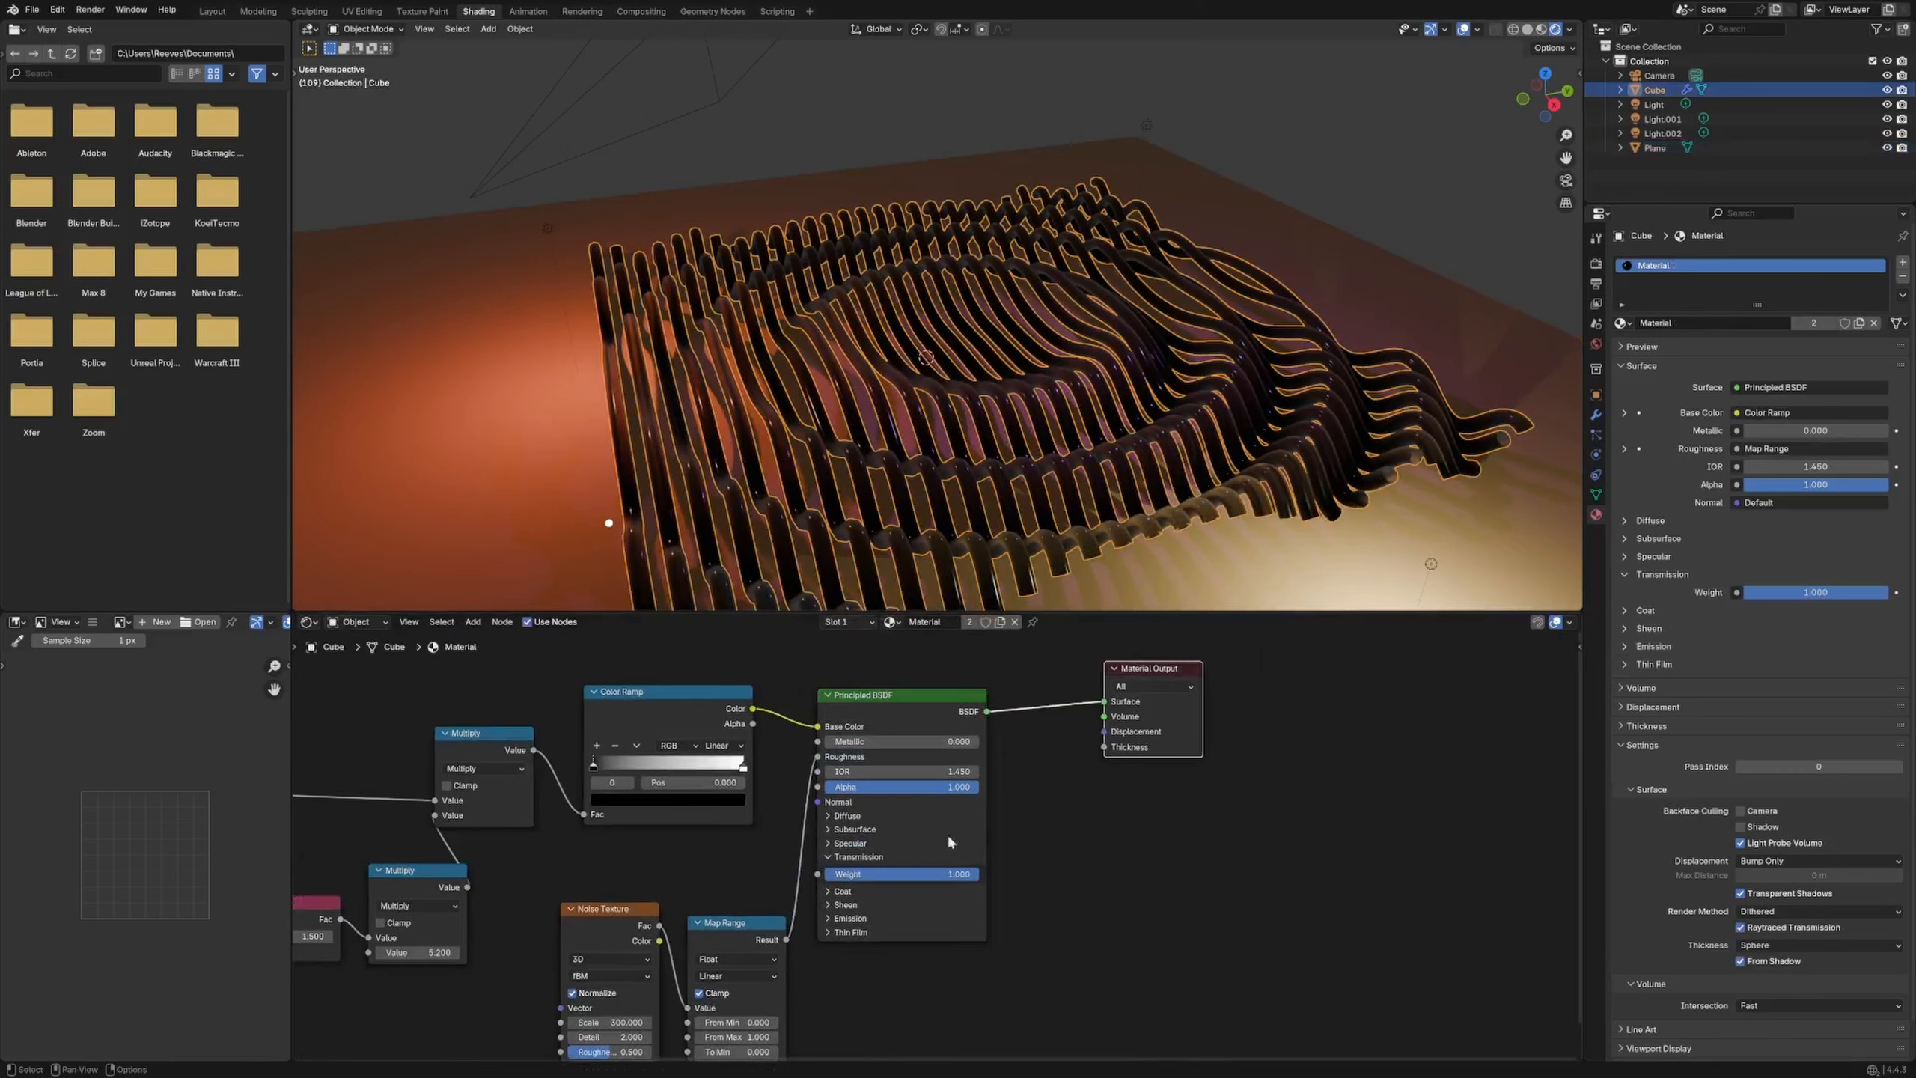
key("BackSpace")
left_click_drag(906, 758, 940, 773)
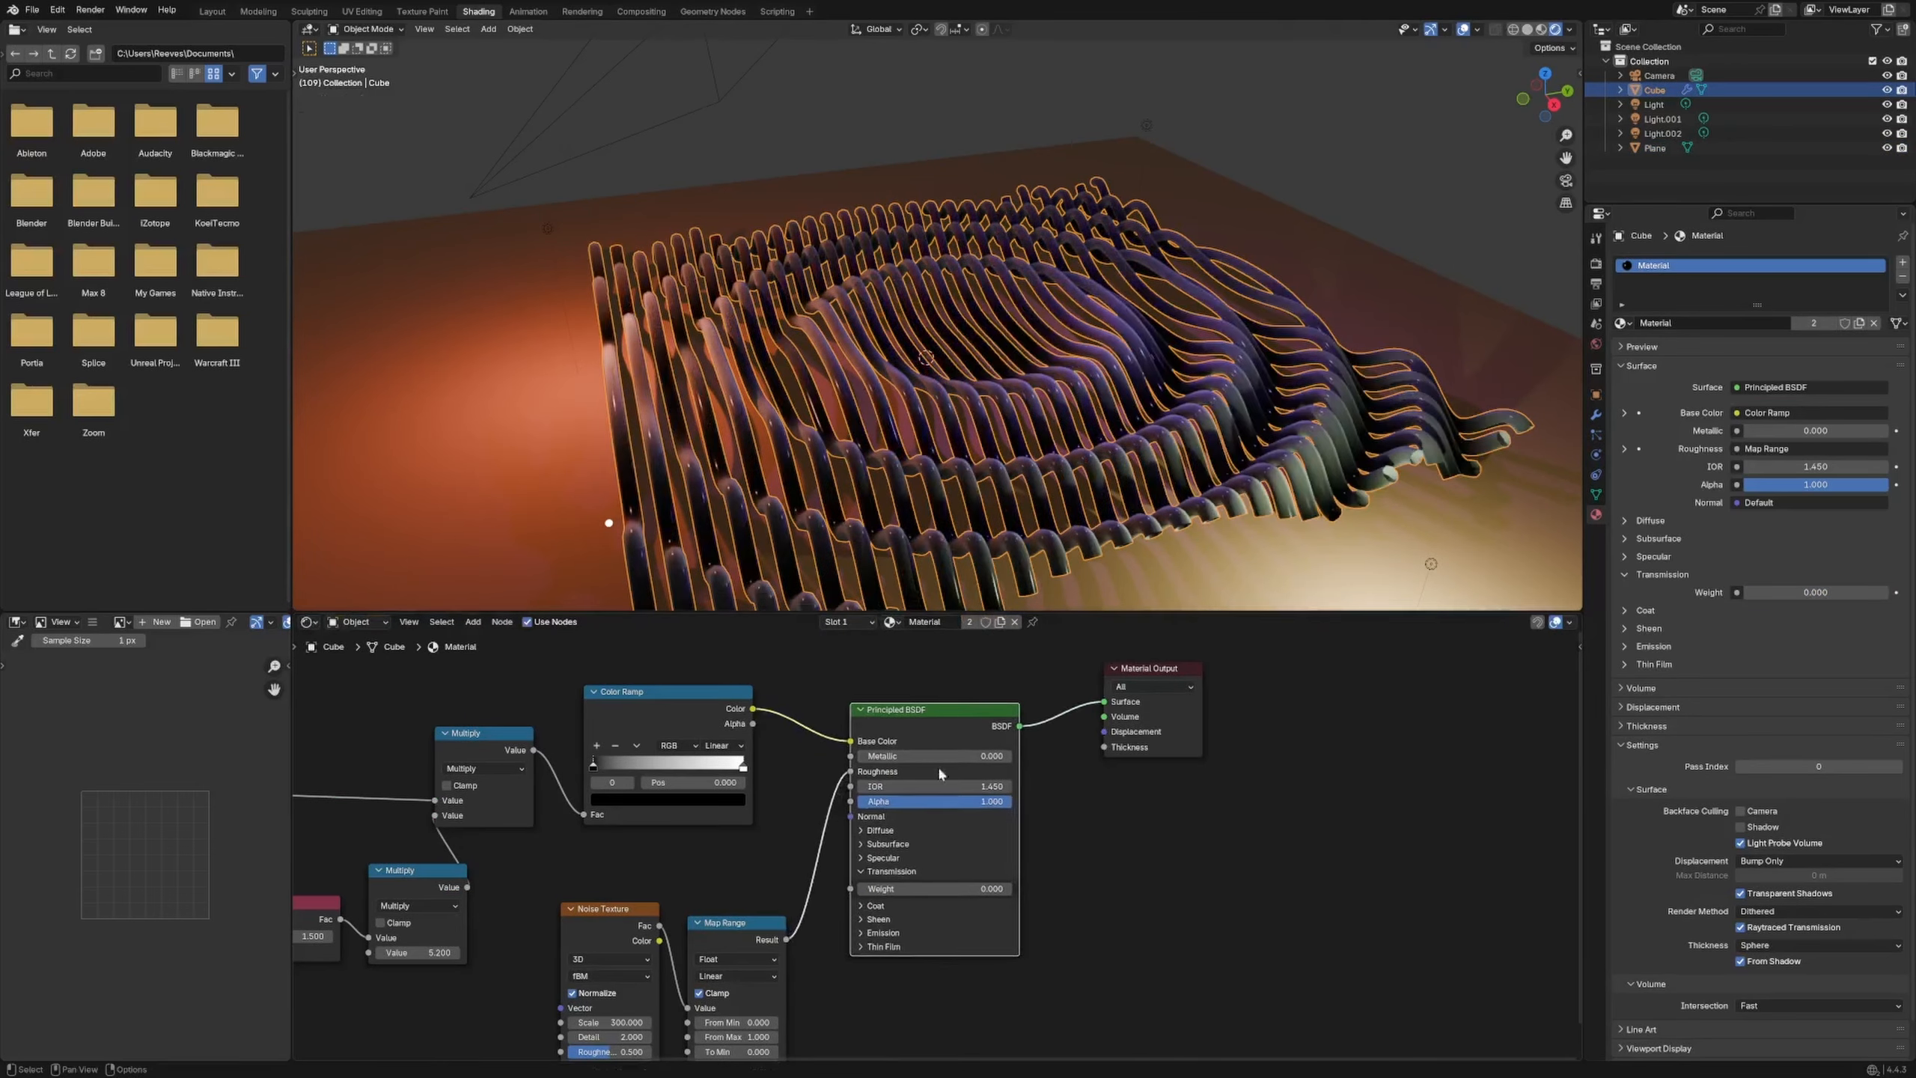
left_click(864, 845)
left_click_drag(905, 882, 997, 882)
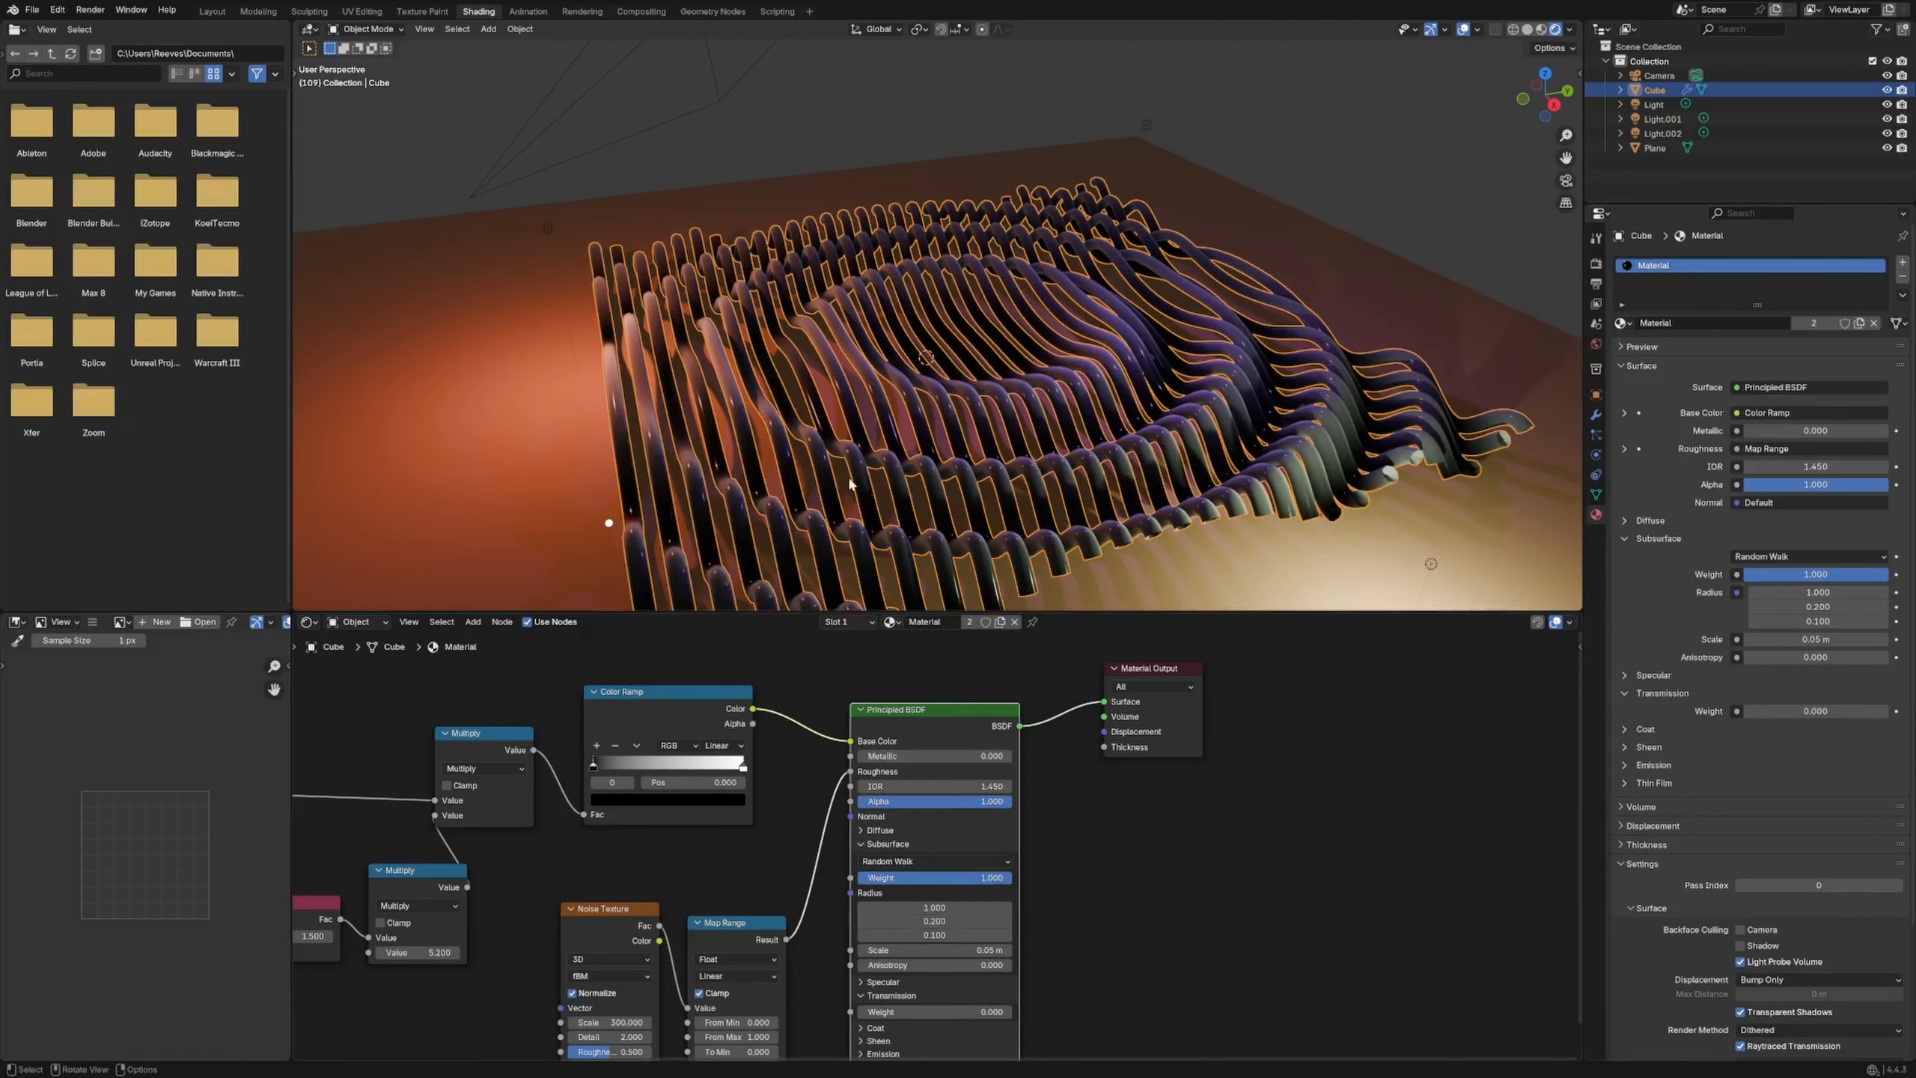
key("F12")
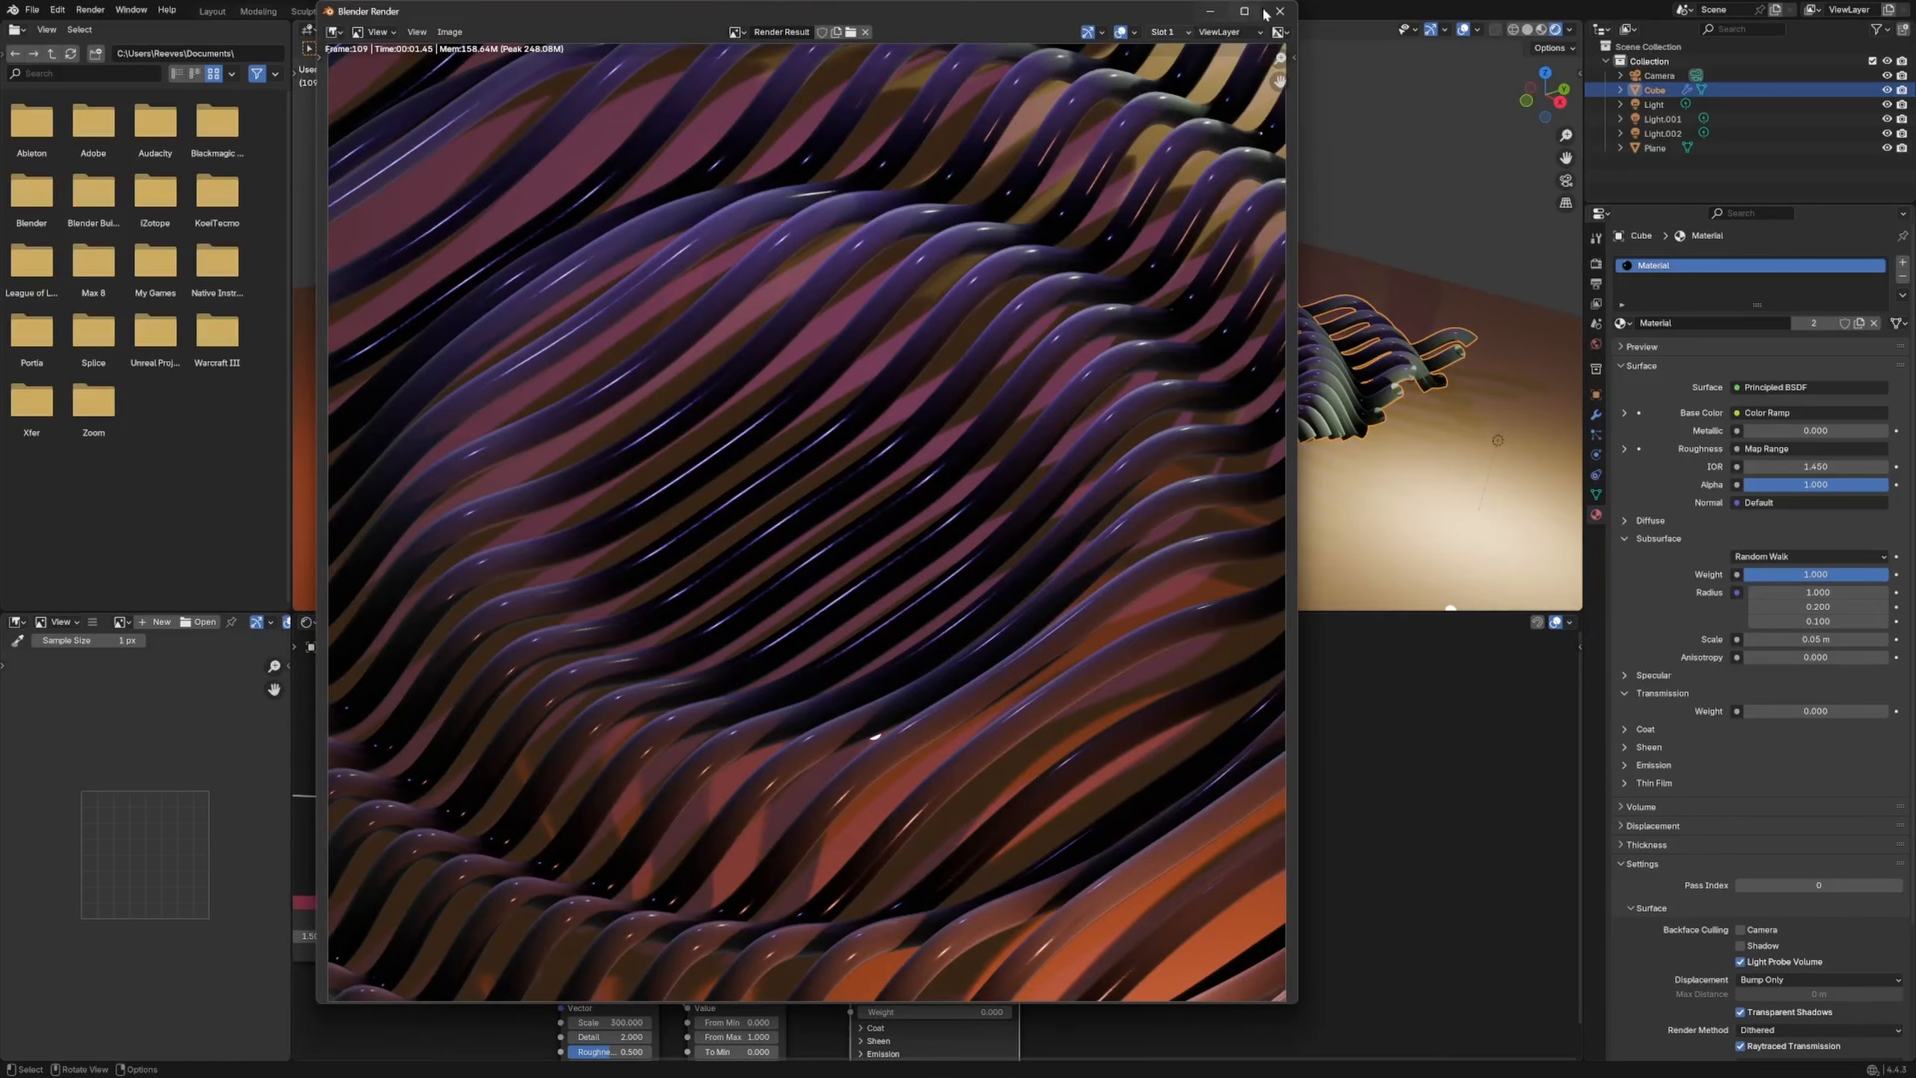
left_click(1280, 10)
Reconnect the Principled BSDF to Material Output, tidy the nodes, and select the plane
left_click(700, 699, "ctrl+shift")
left_click_drag(949, 712, 971, 750)
left_click_drag(1150, 672, 1303, 659)
left_click_drag(1038, 764, 1257, 688)
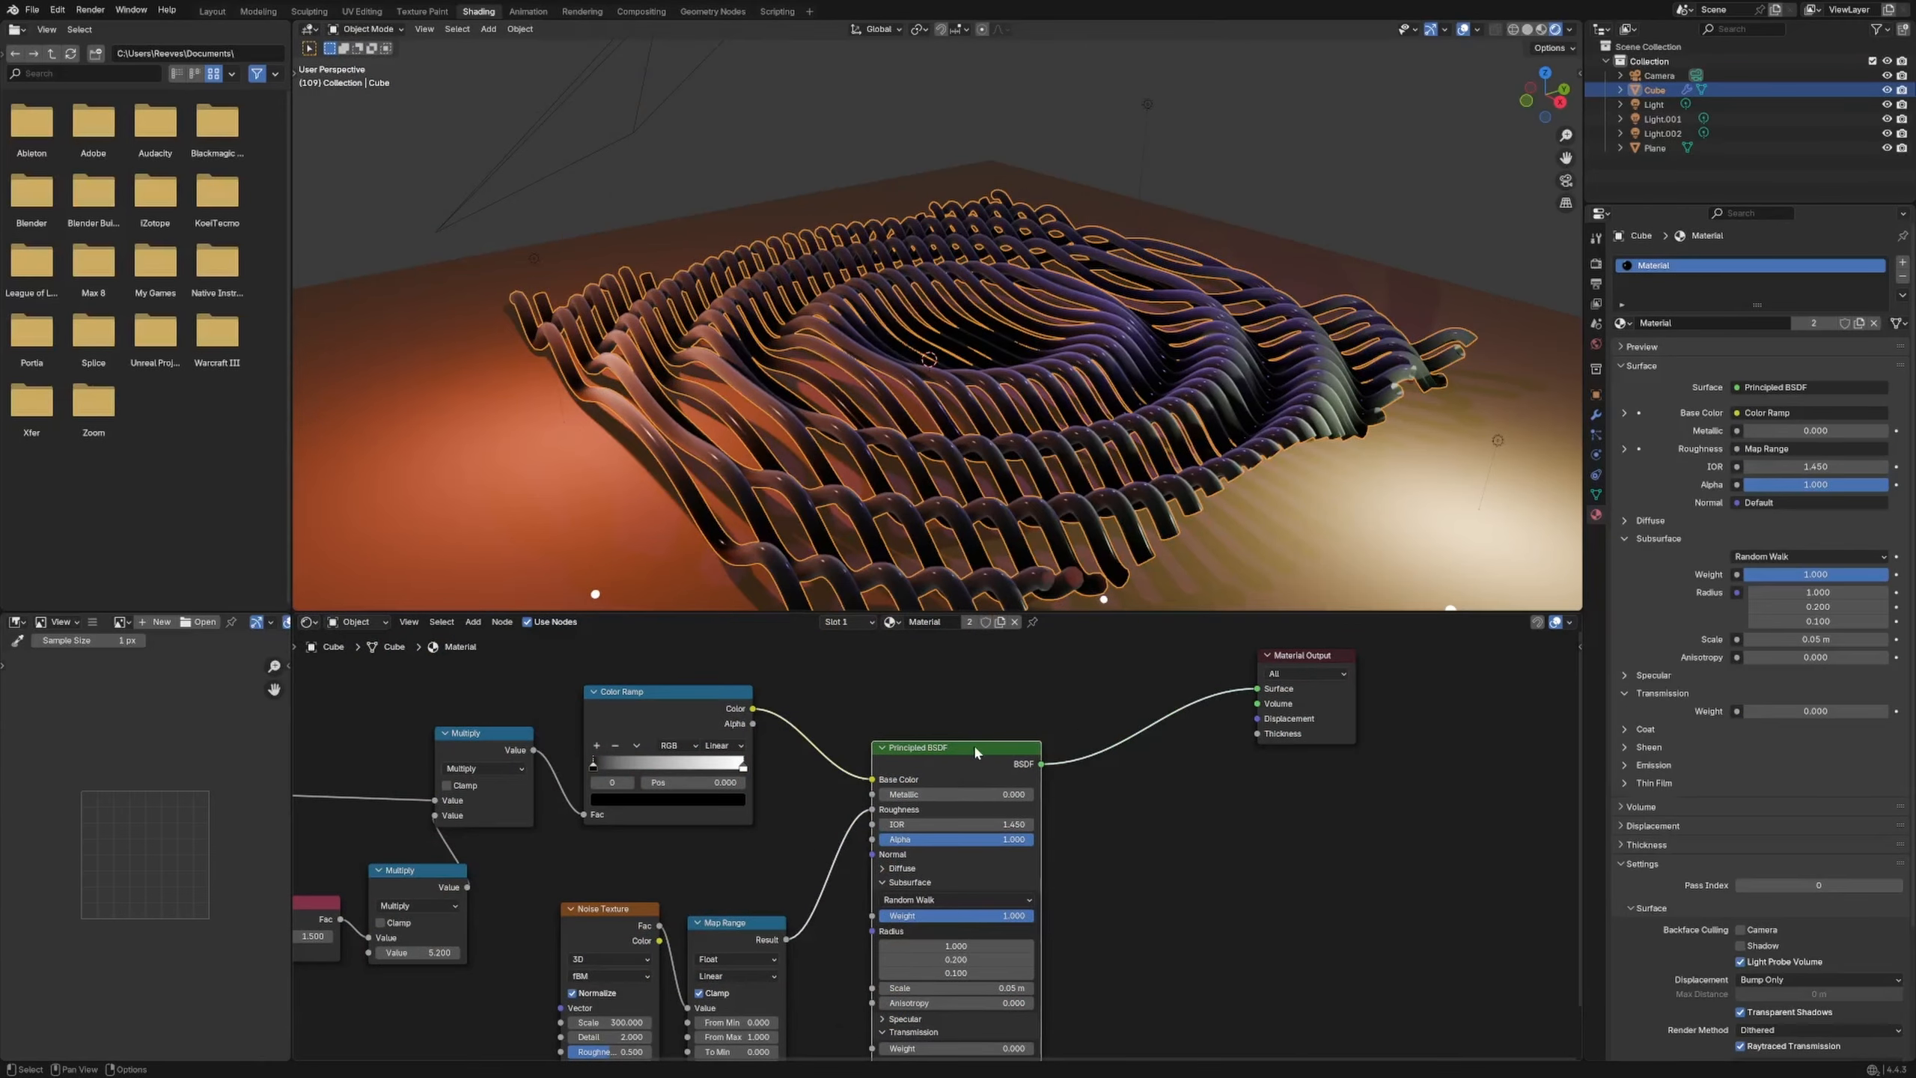
left_click_drag(981, 748, 1081, 725)
middle_click_drag(762, 796, 925, 760)
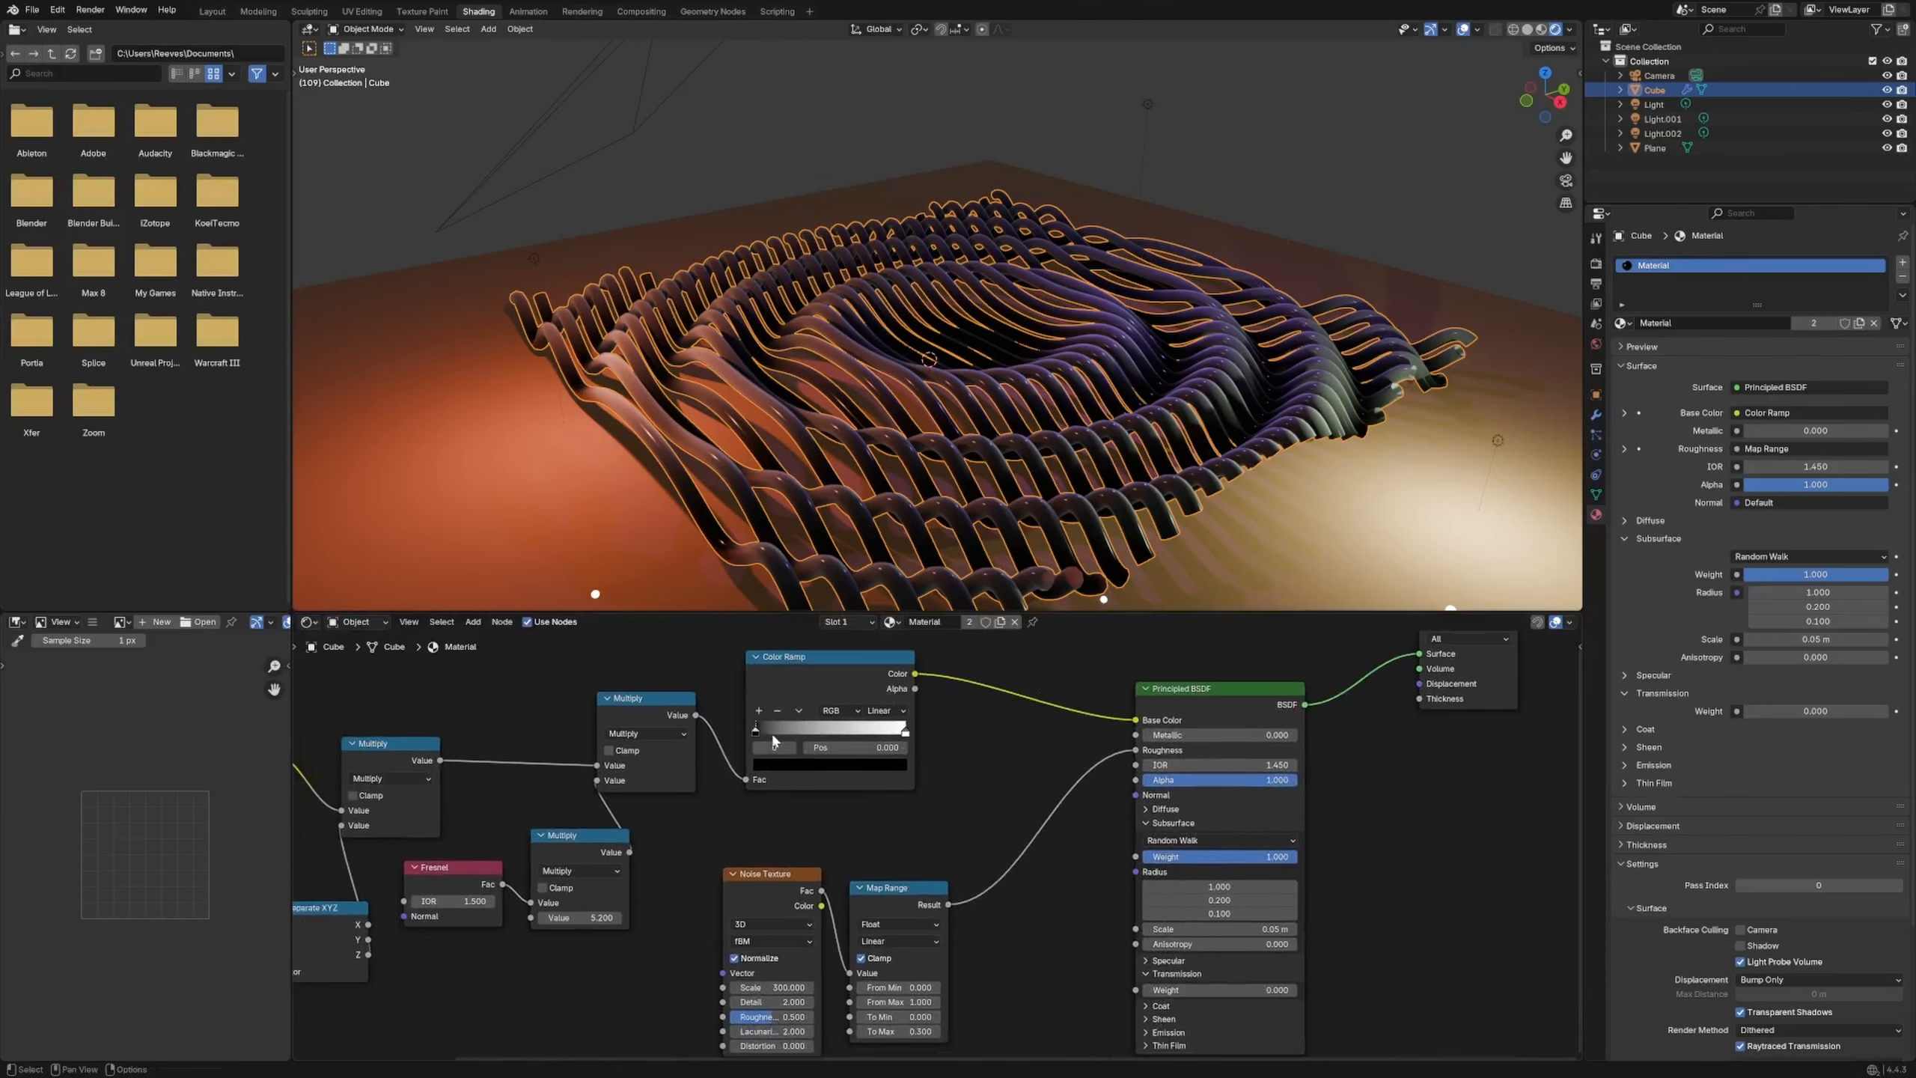
left_click(618, 556)
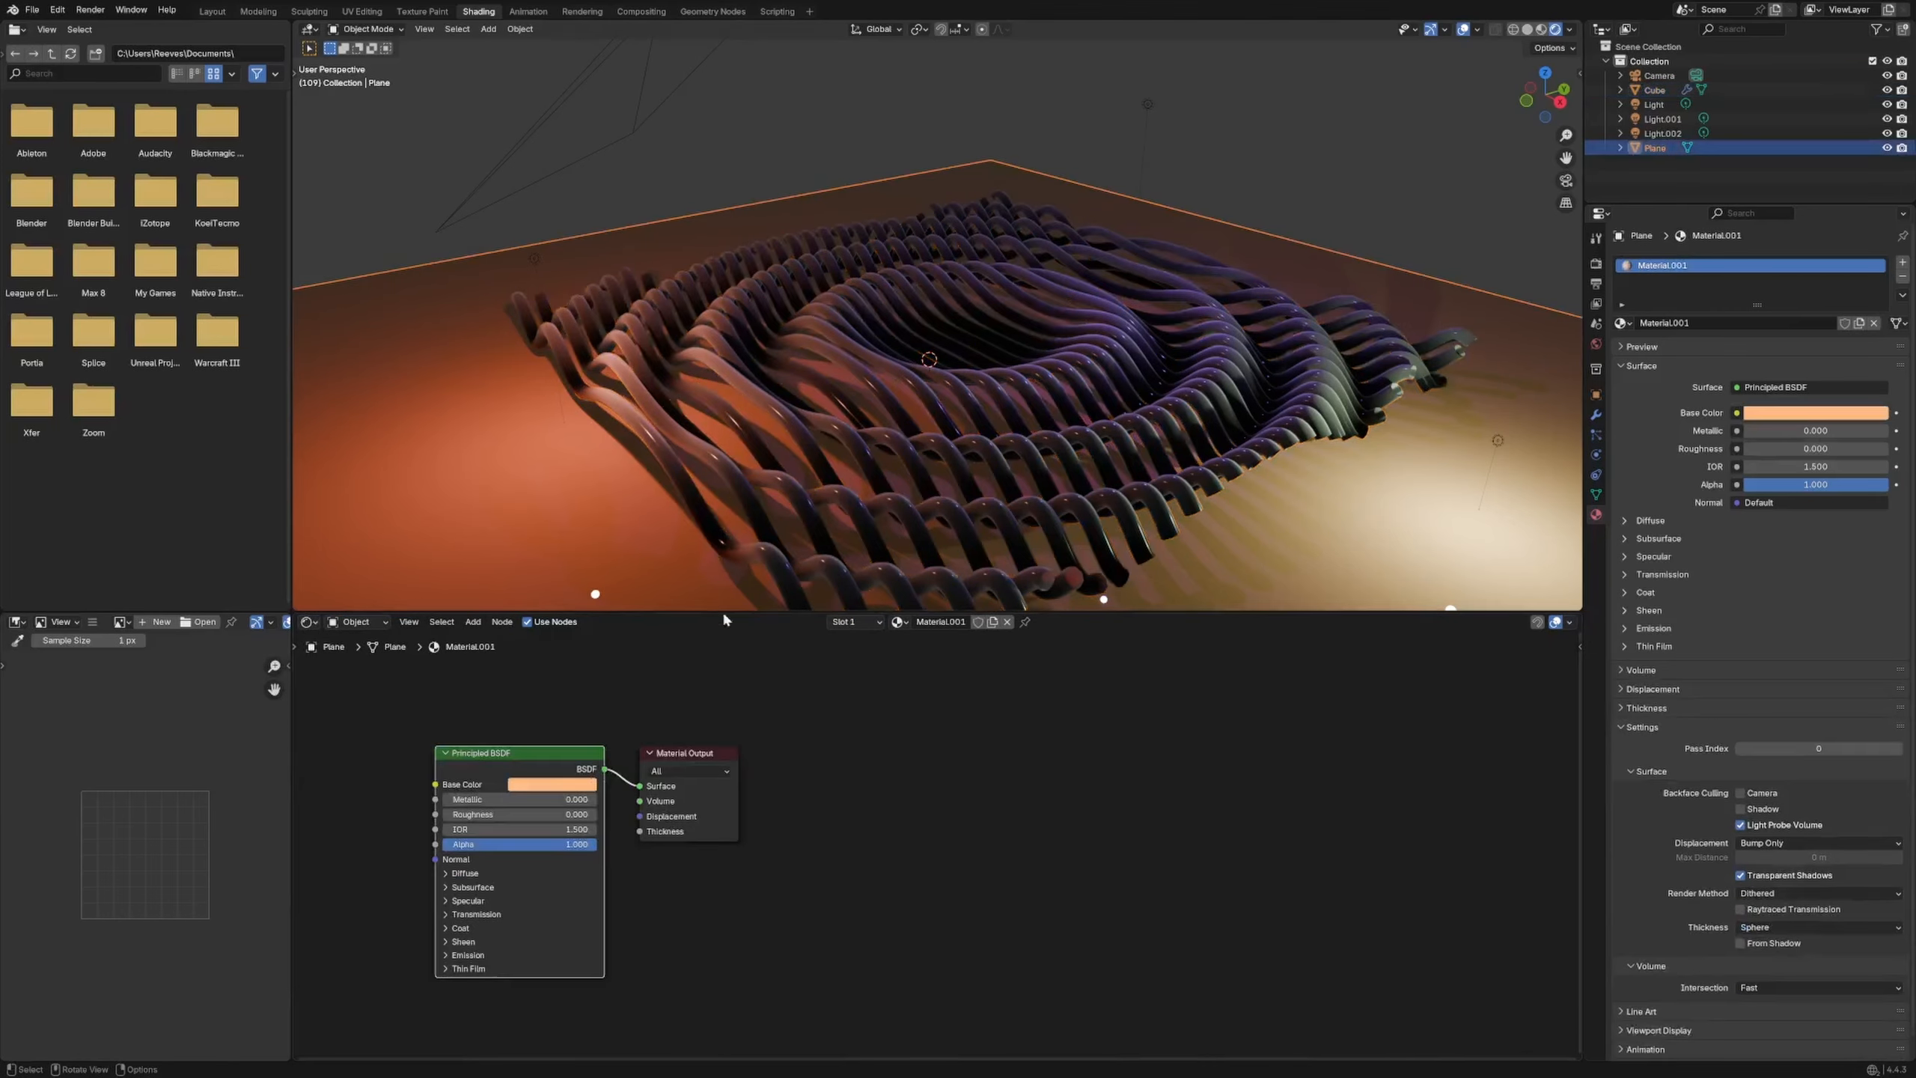
Make the plane's base colour black and reselect the tube grid
left_click(564, 784)
left_click_drag(635, 640, 635, 670)
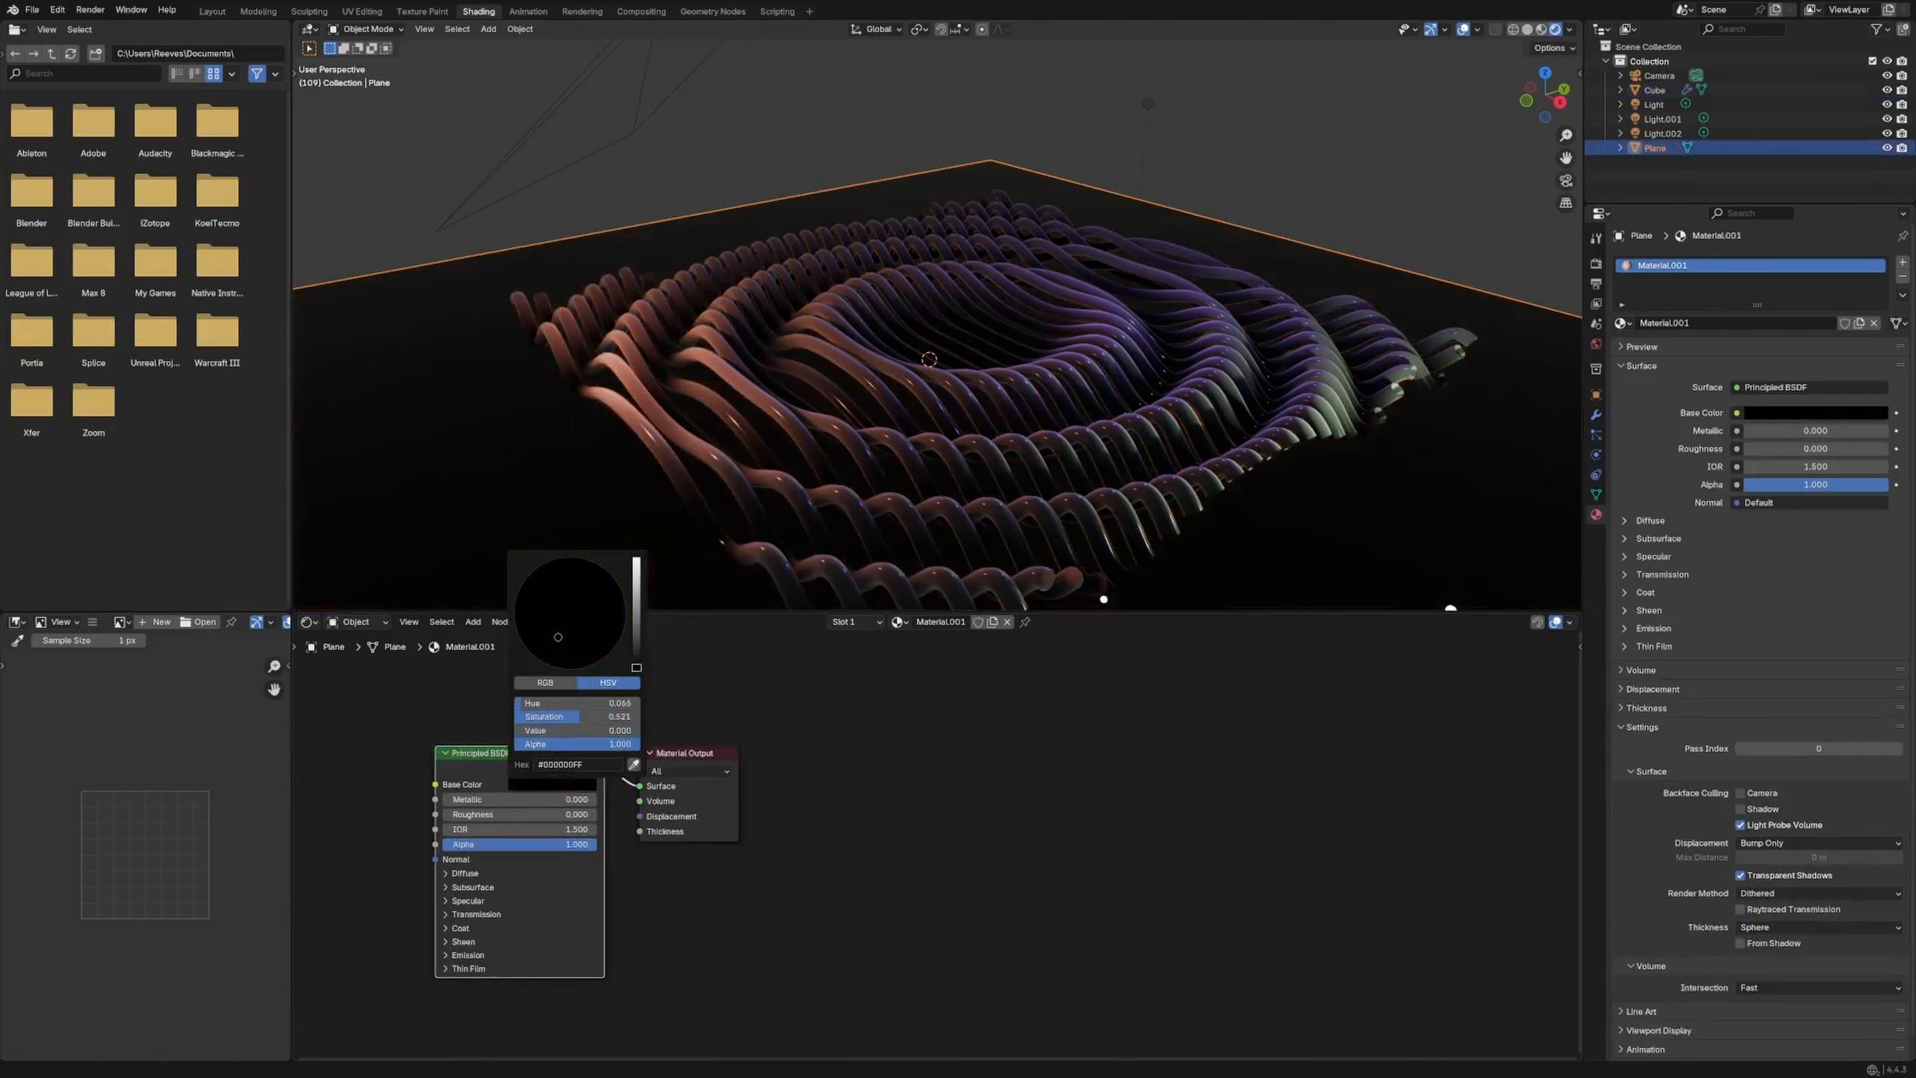
left_click(879, 274)
Reposition the Color Ramp stops and make the right stop red
left_click_drag(755, 731, 777, 732)
left_click_drag(904, 733, 812, 751)
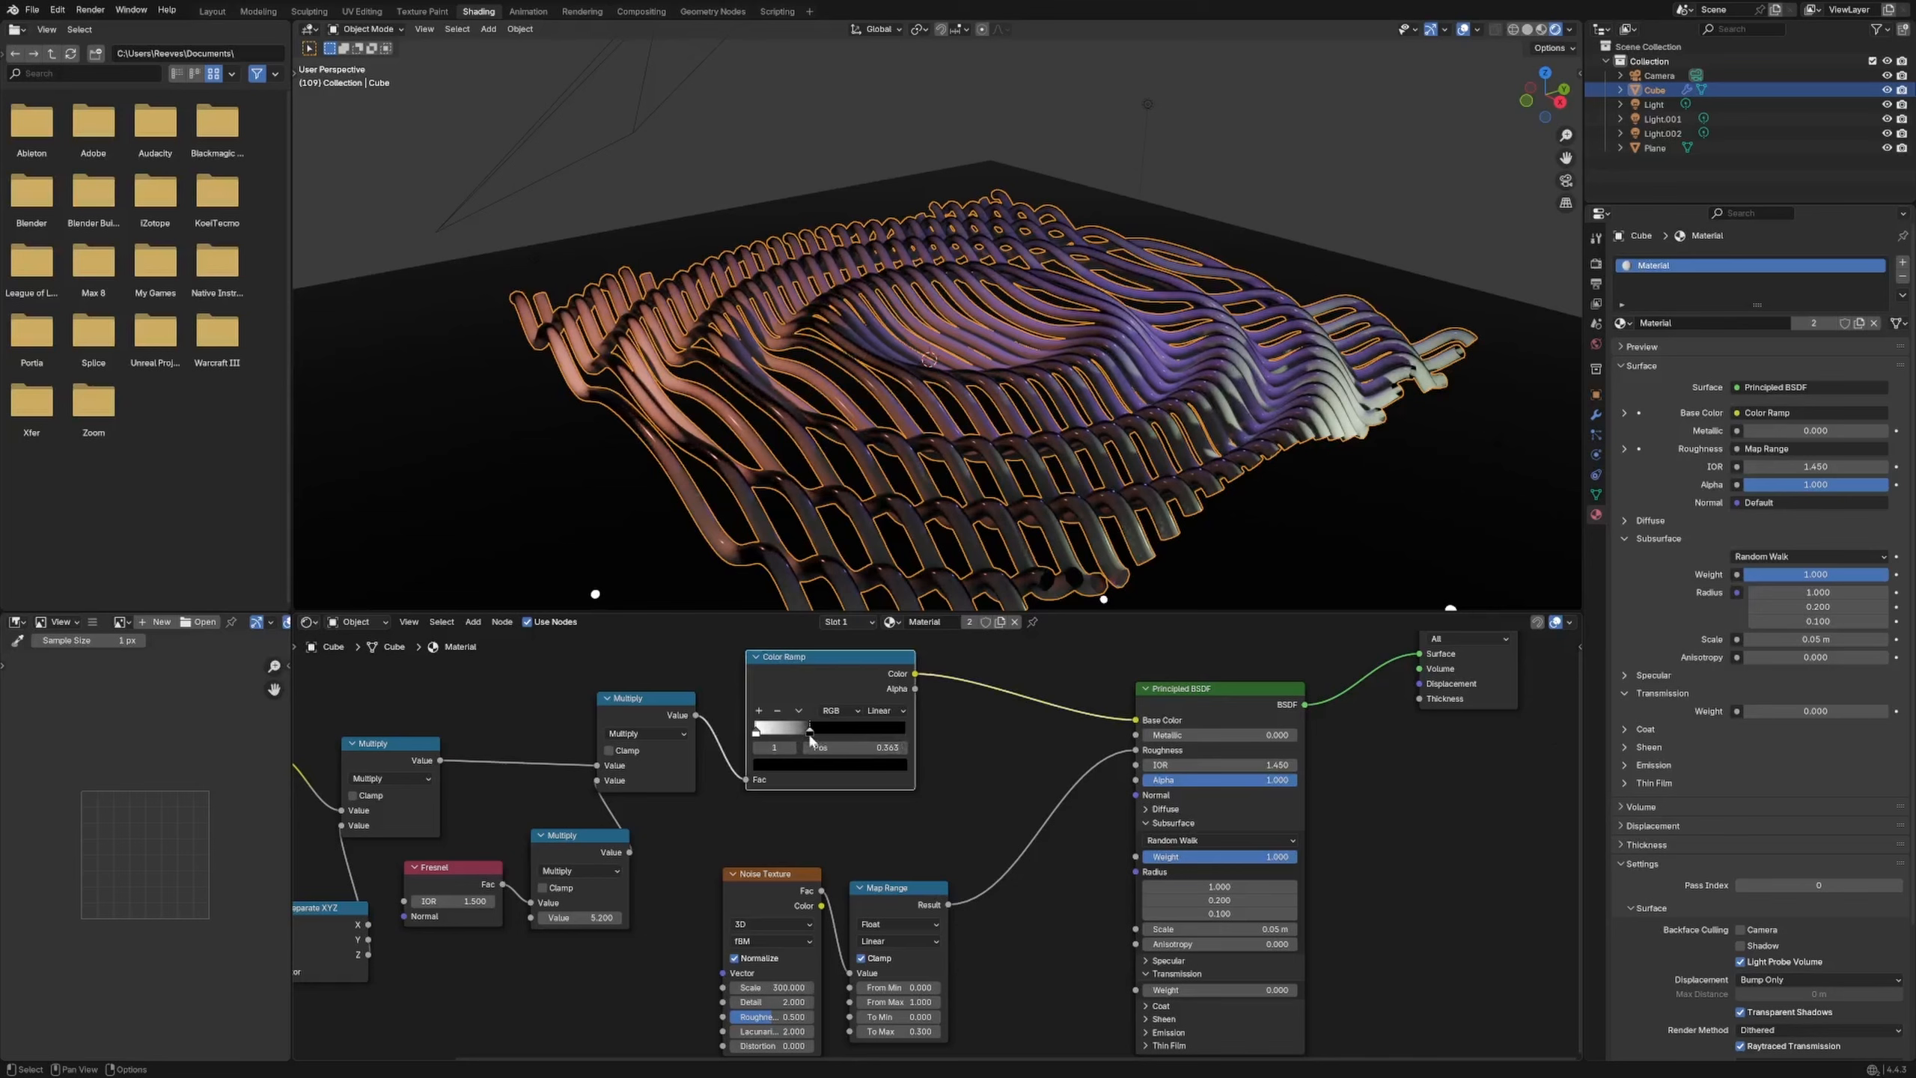
left_click(815, 764)
left_click_drag(879, 607, 881, 574)
left_click(806, 646)
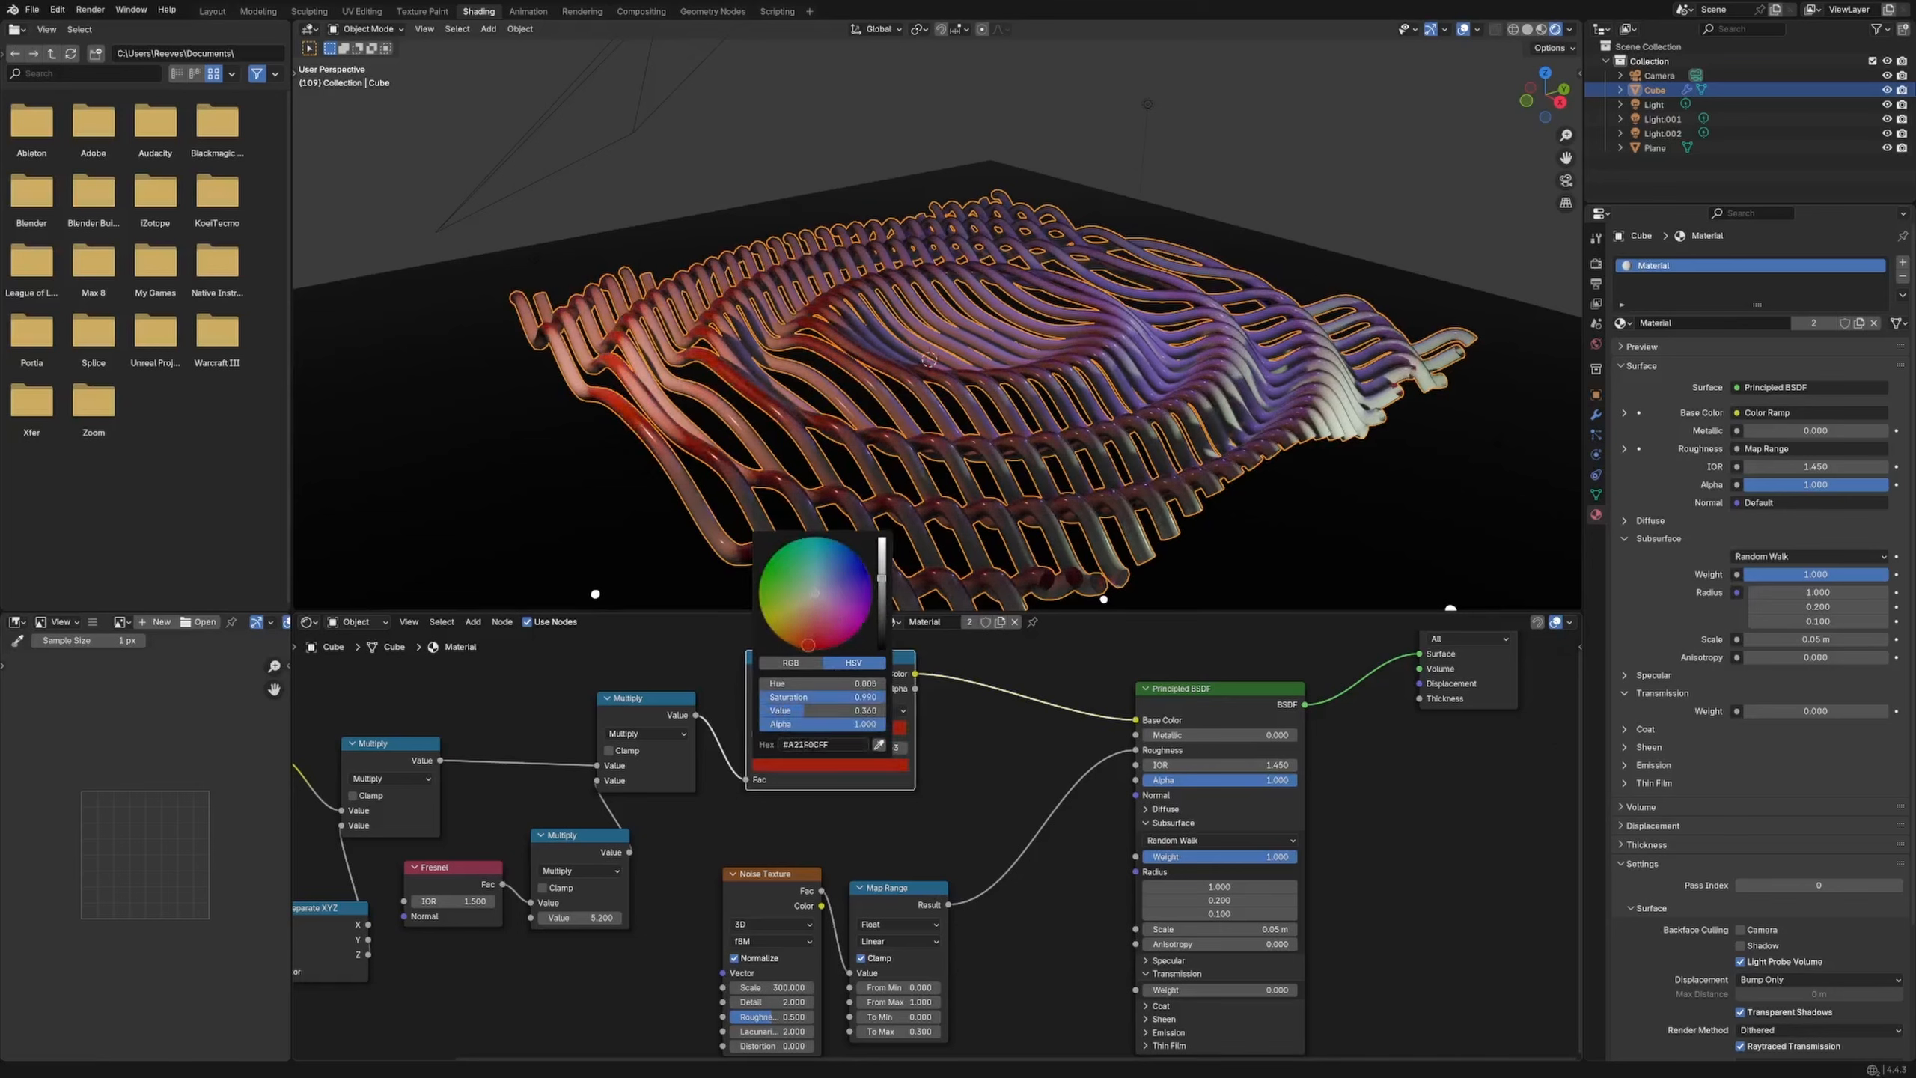
left_click(983, 728)
Set the left Color Ramp stop to green
left_click(758, 731)
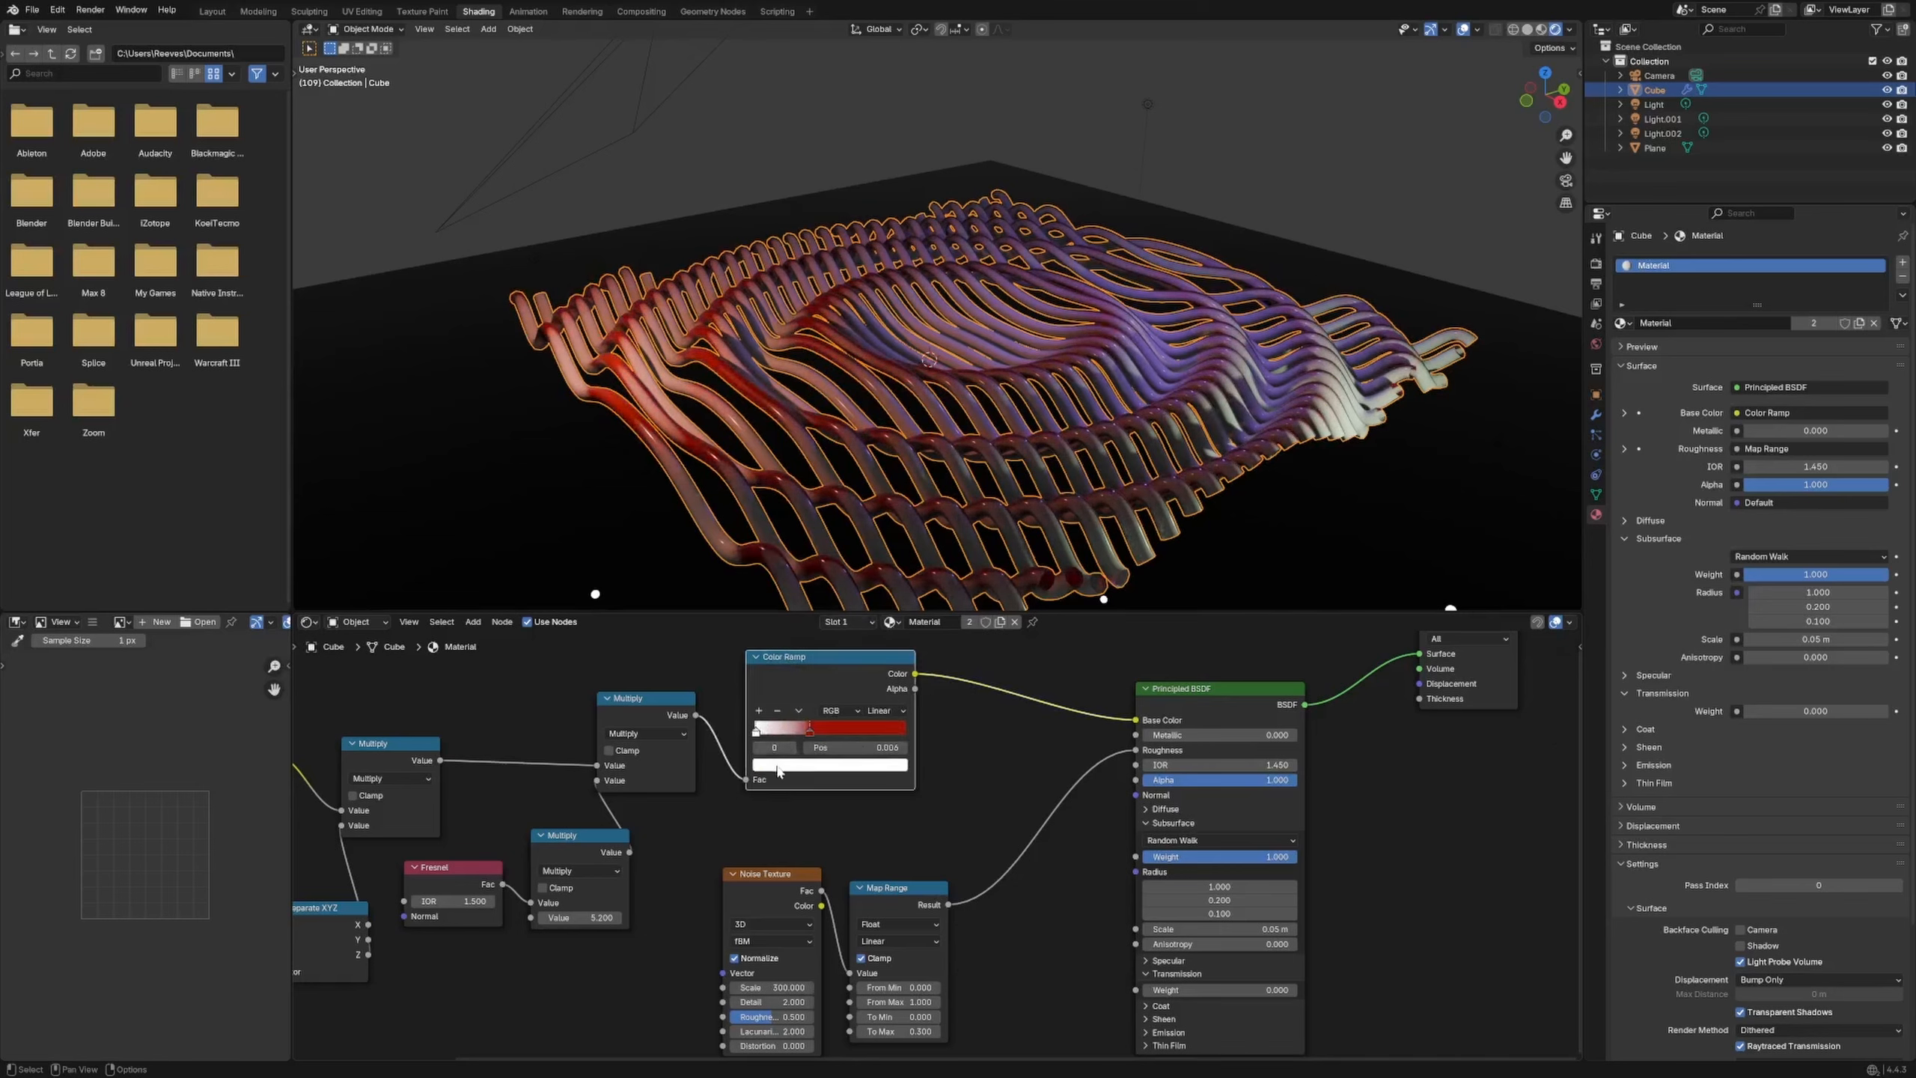
left_click(783, 764)
left_click(768, 561)
mouse_move(768, 560)
left_mouse_down()
mouse_move(815, 547)
mouse_move(858, 571)
mouse_move(834, 638)
mouse_move(798, 641)
mouse_move(764, 568)
left_mouse_up()
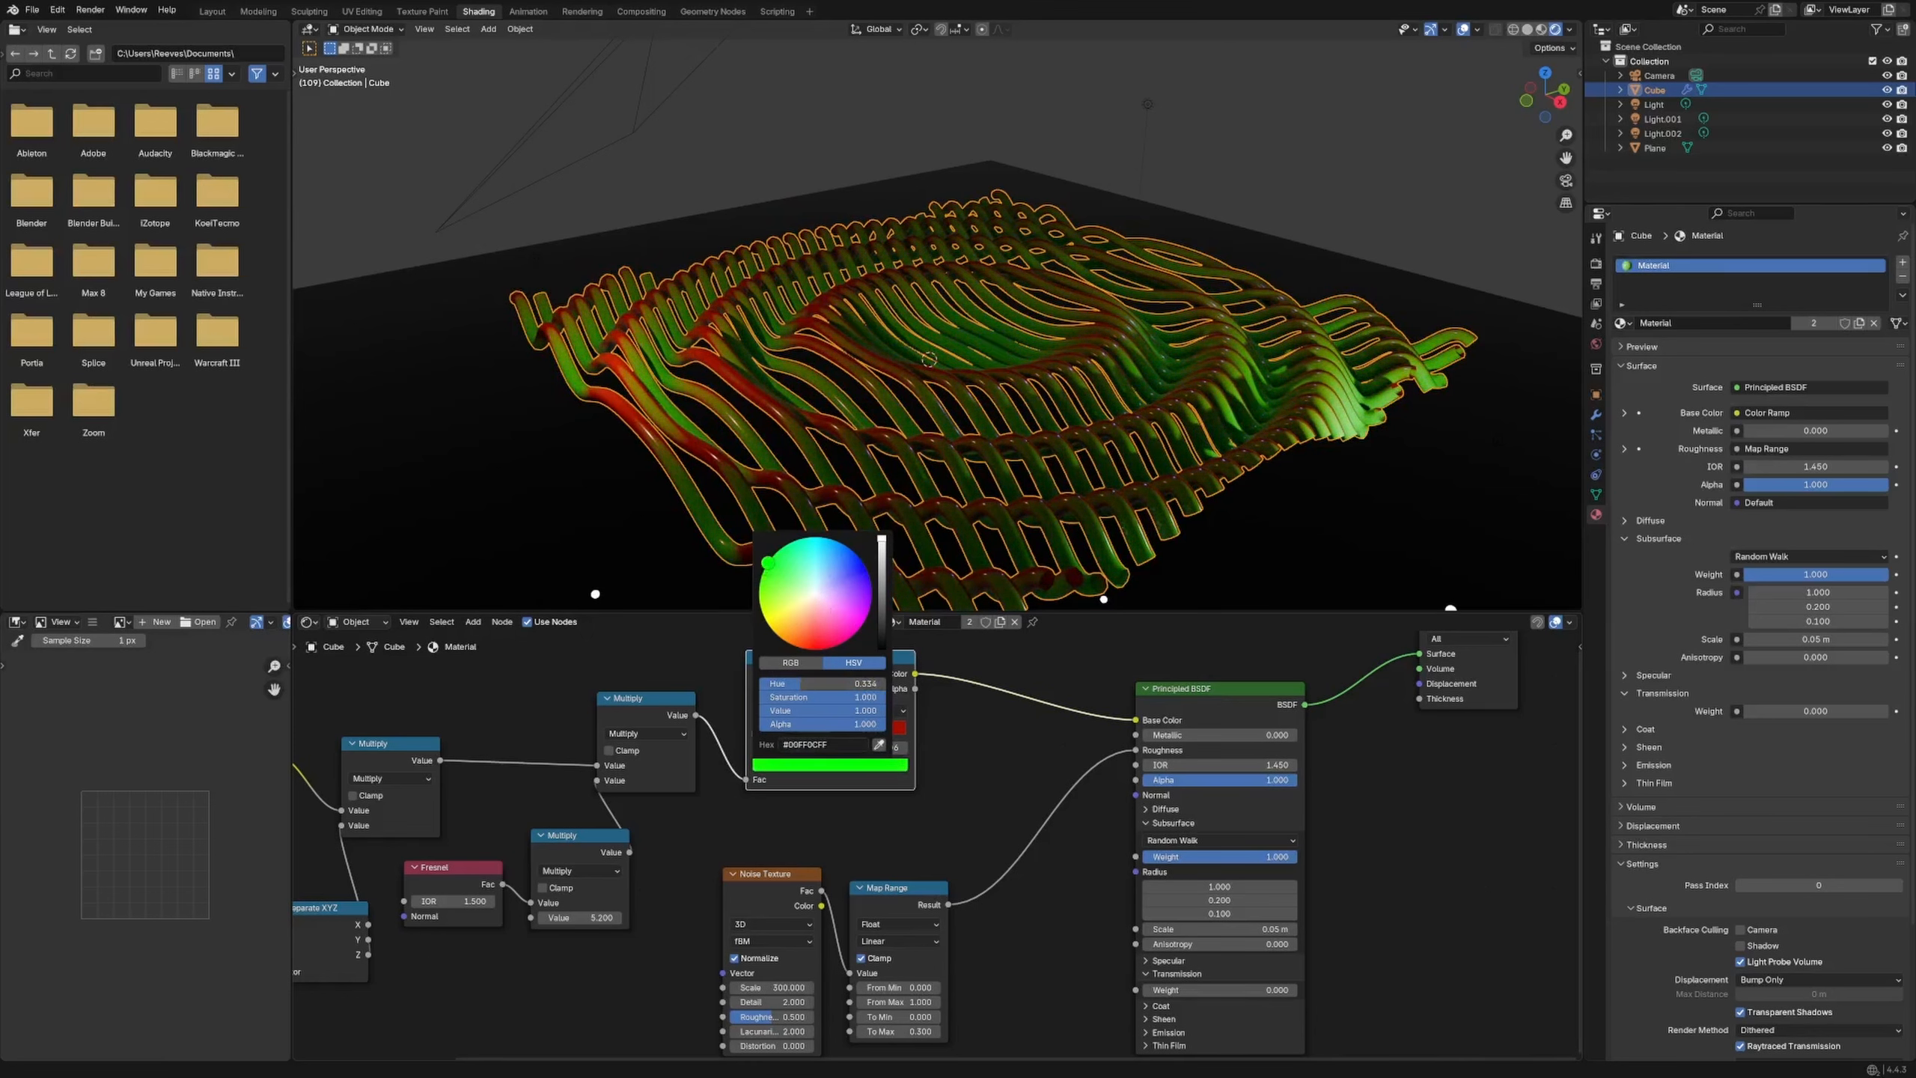
Move the red stop to 0.468 and brighten it to full red
left_click(1034, 749)
left_click_drag(820, 731, 827, 732)
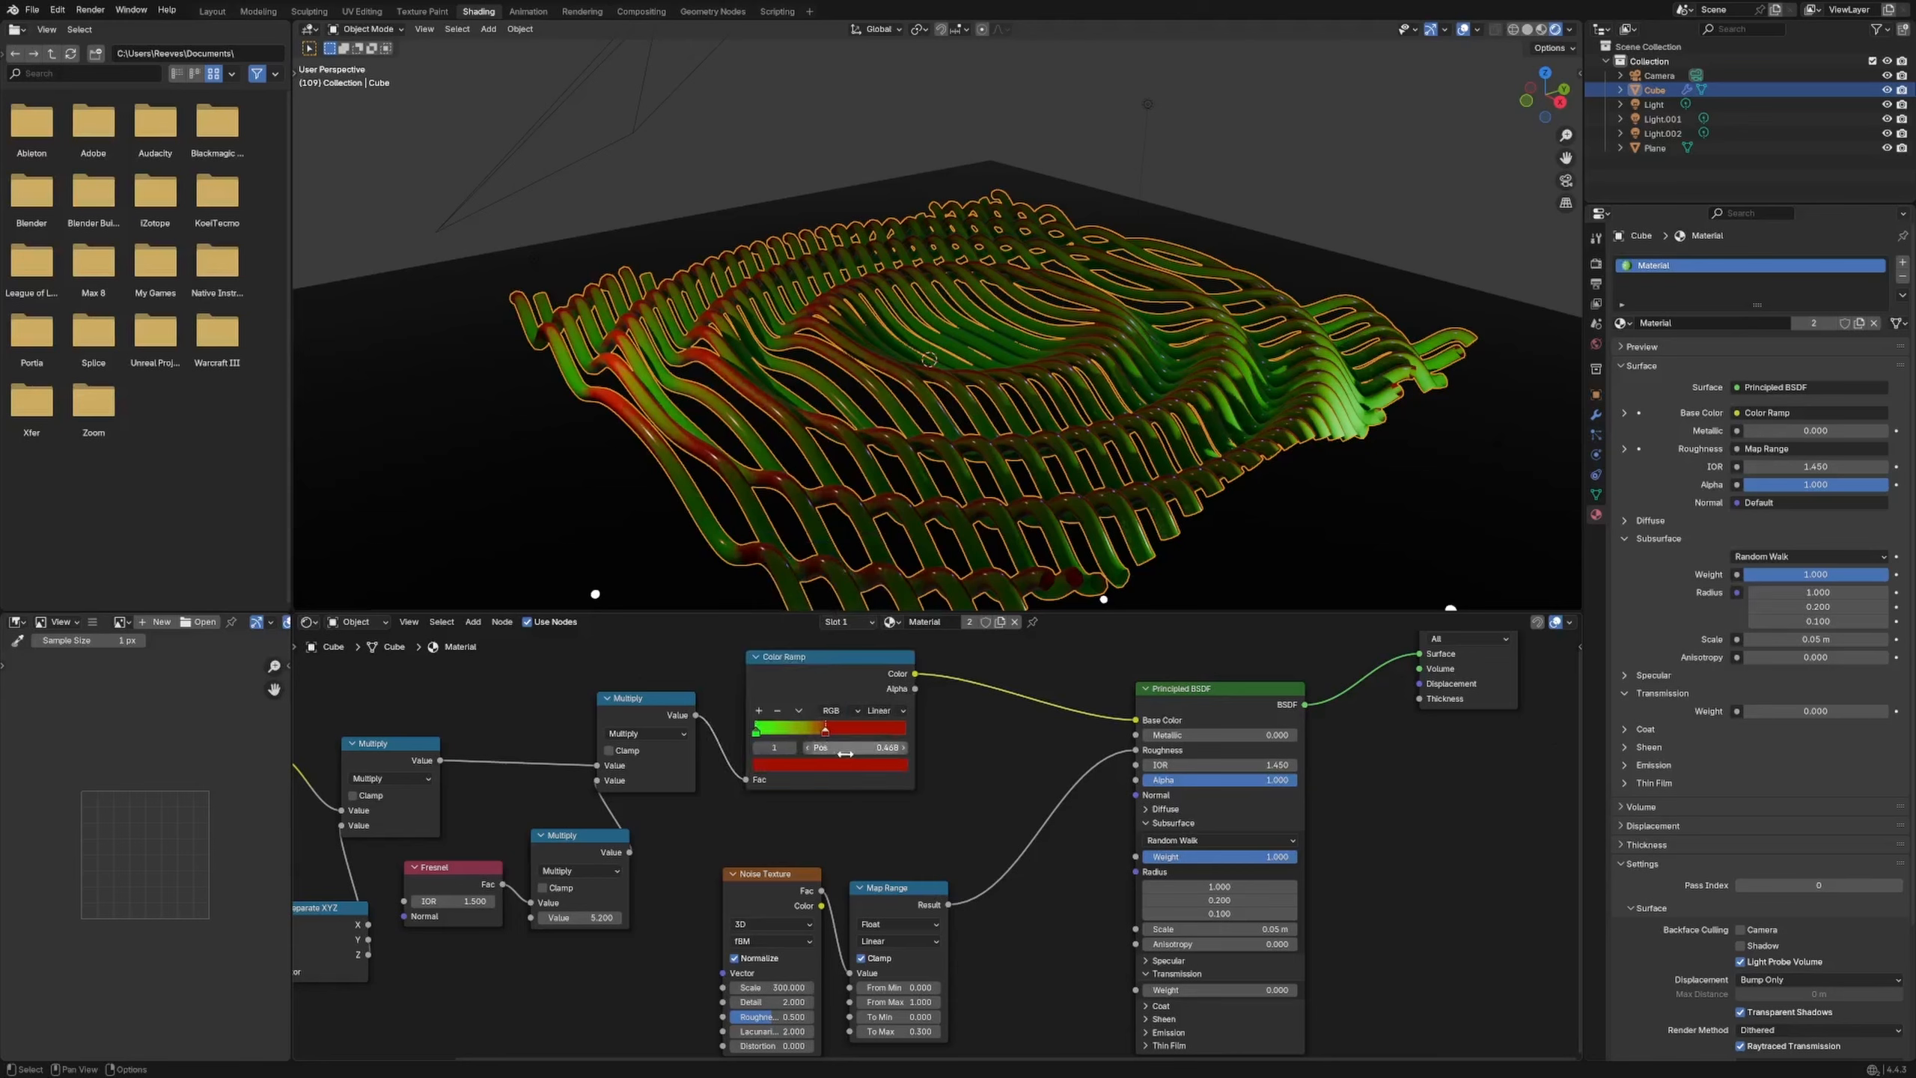
left_click(848, 765)
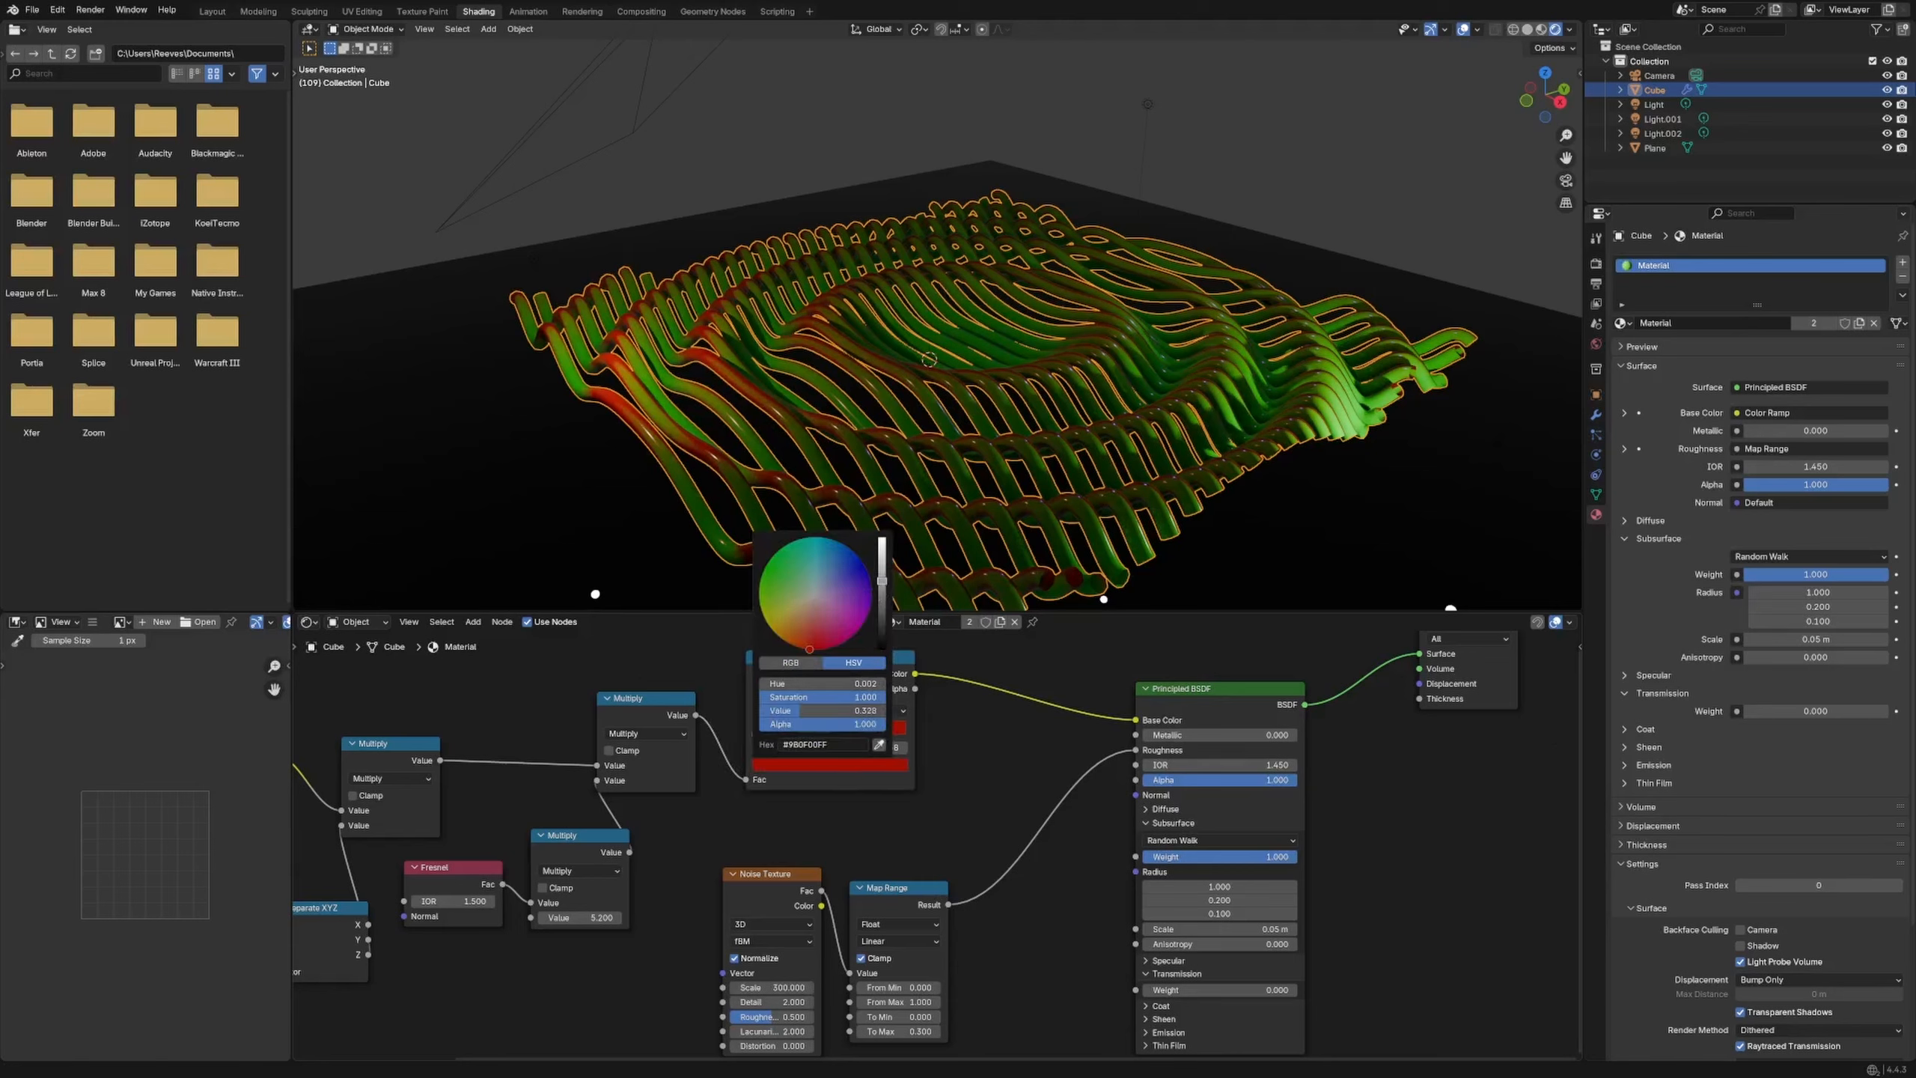
left_click_drag(882, 580, 882, 538)
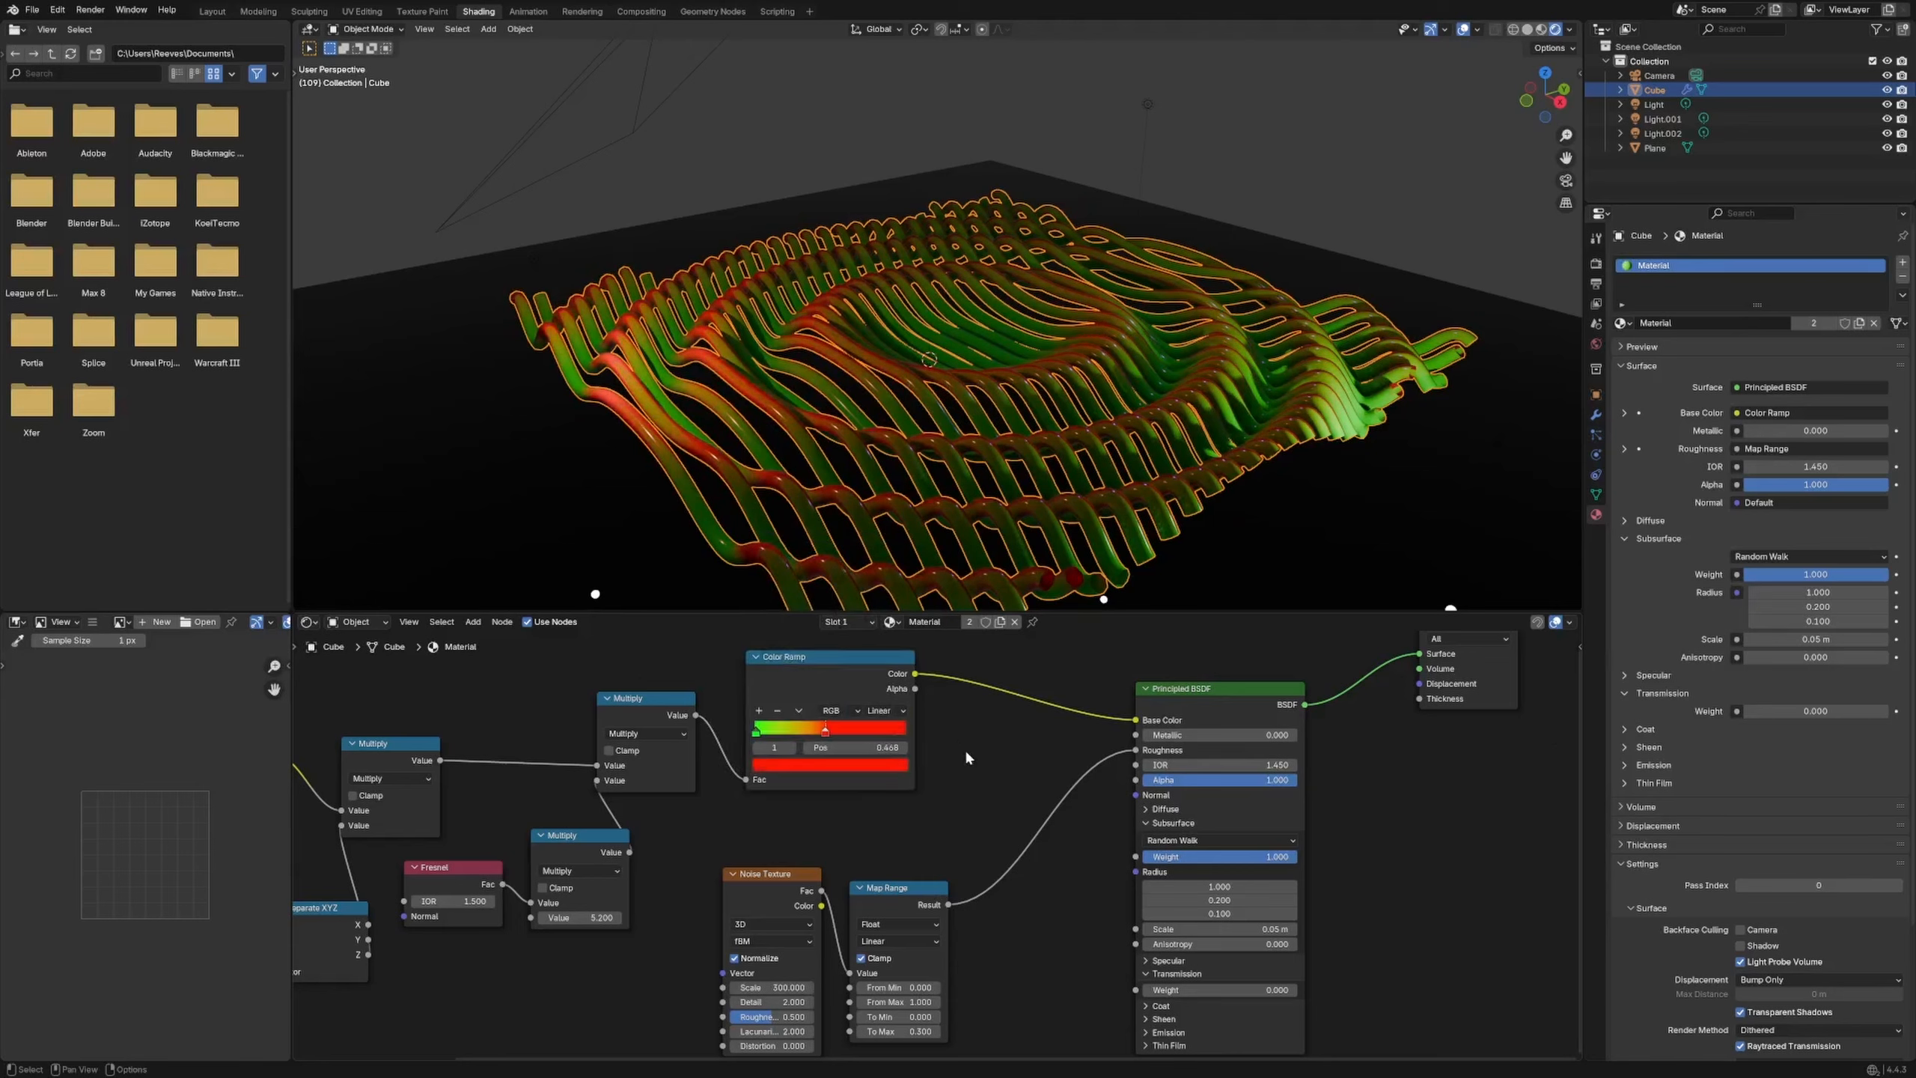
left_click(756, 730)
left_click(781, 766)
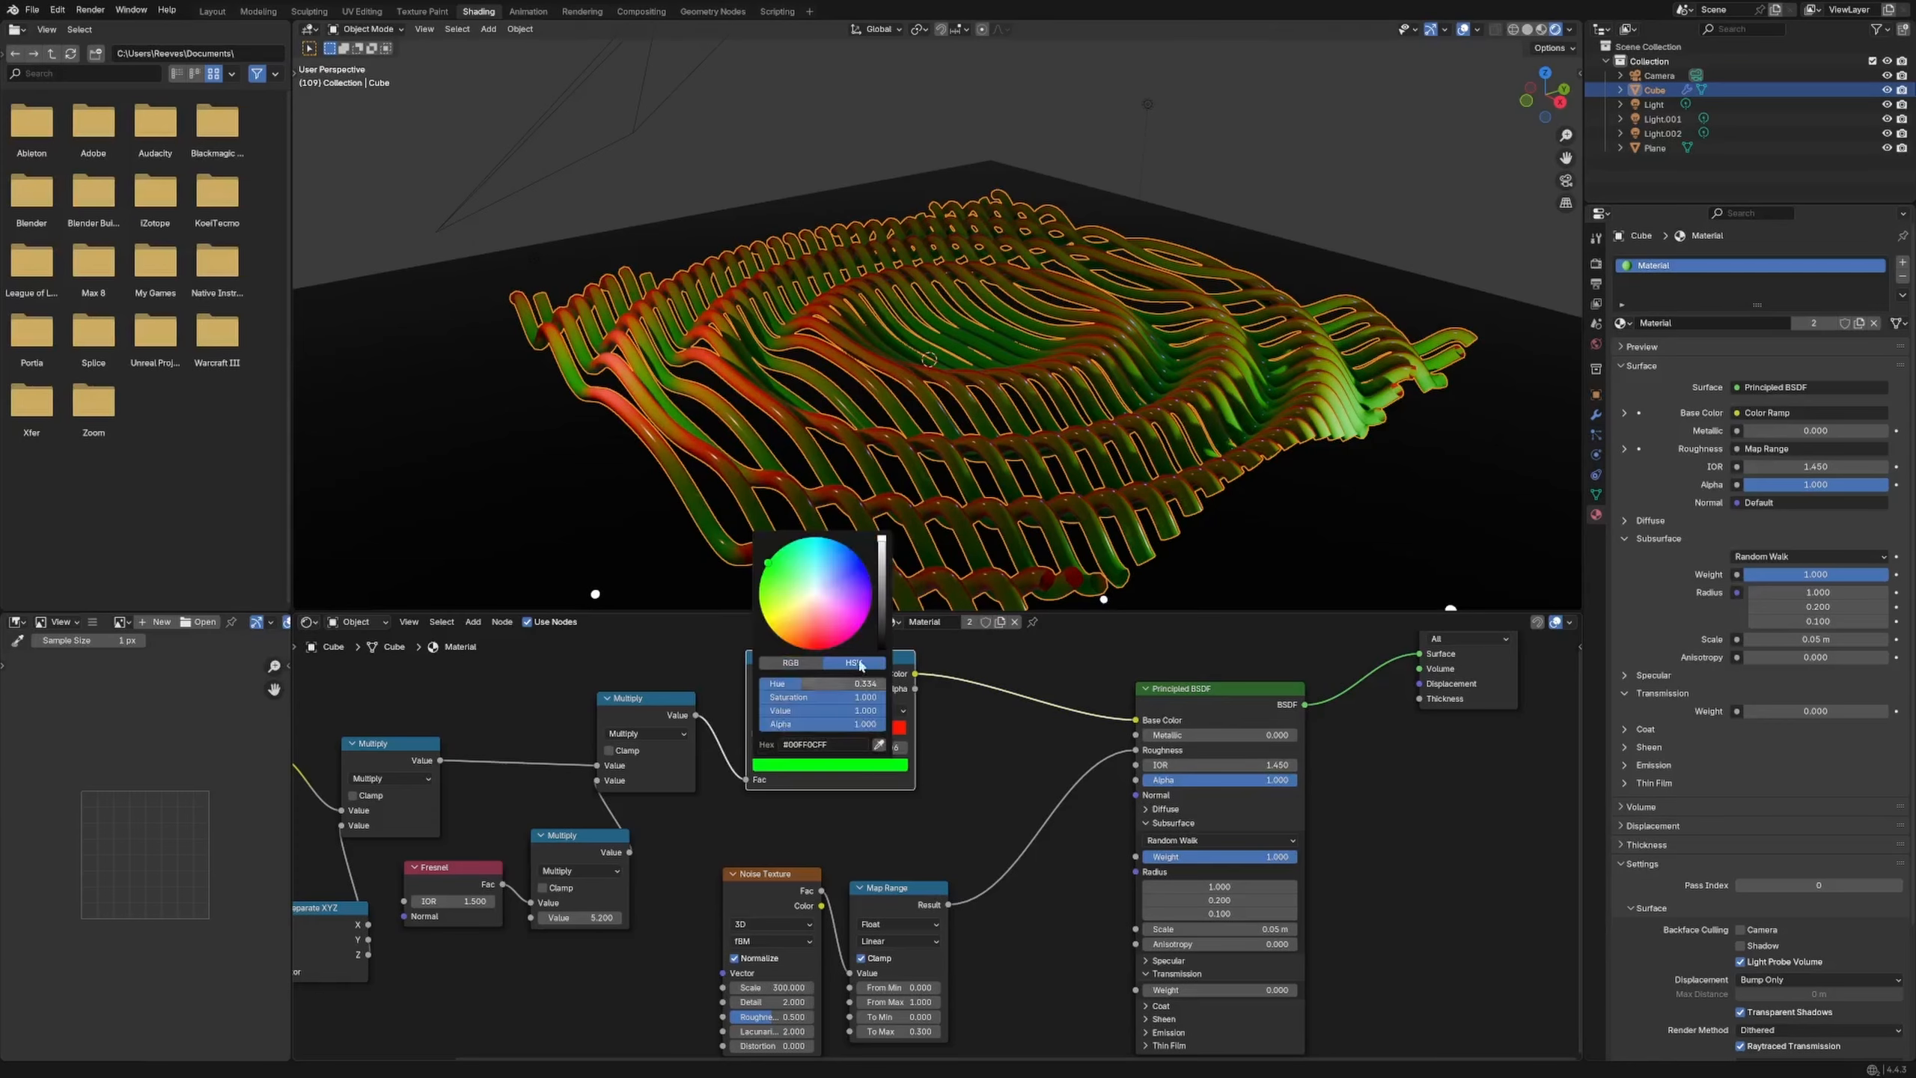
middle_click_drag(980, 521, 1400, 200)
Look through the camera and adjust Subsurface Scale, typing 10 m then dragging it lower
key("KP_0")
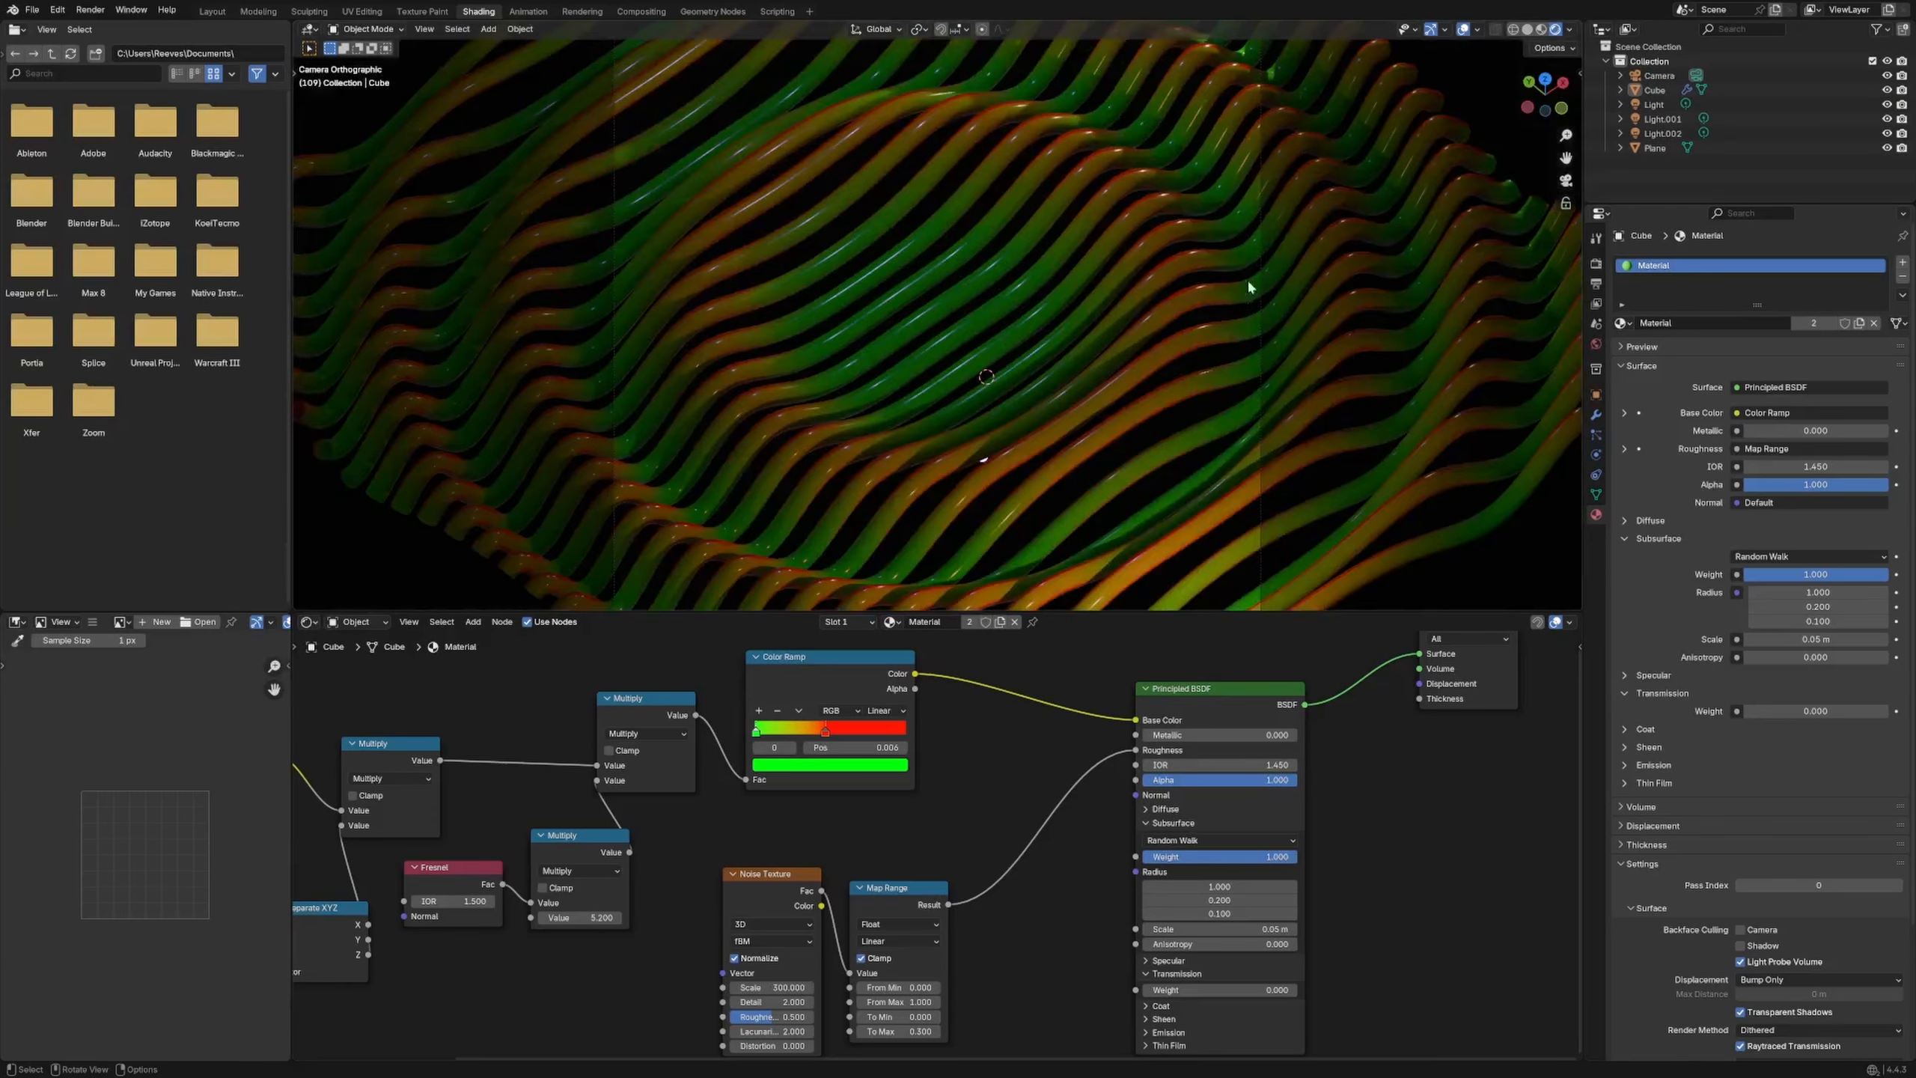
key("space")
key("space")
middle_click_drag(1002, 885, 863, 814)
left_click(1086, 859)
type("10")
key("Return")
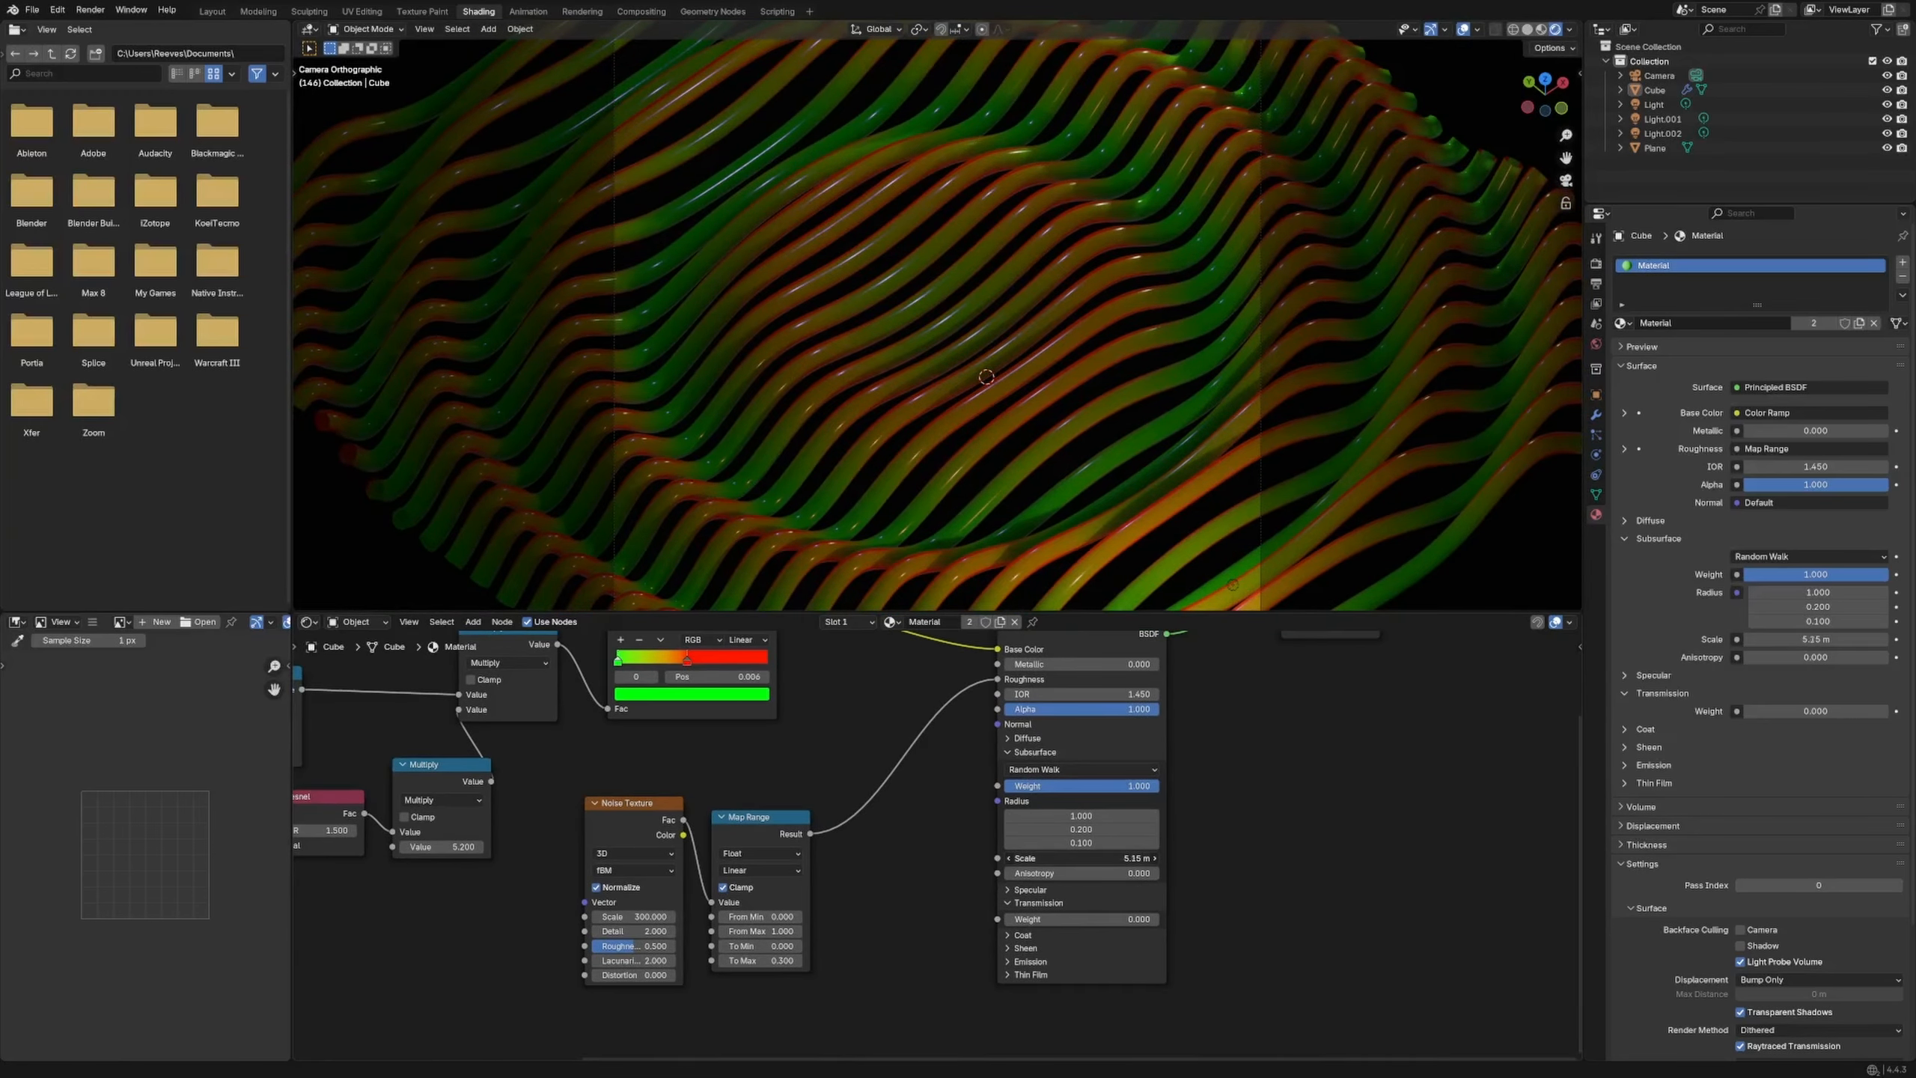
left_click_drag(1086, 858, 1049, 858)
Render a test image with the new subsurface scale and close it
key("F12")
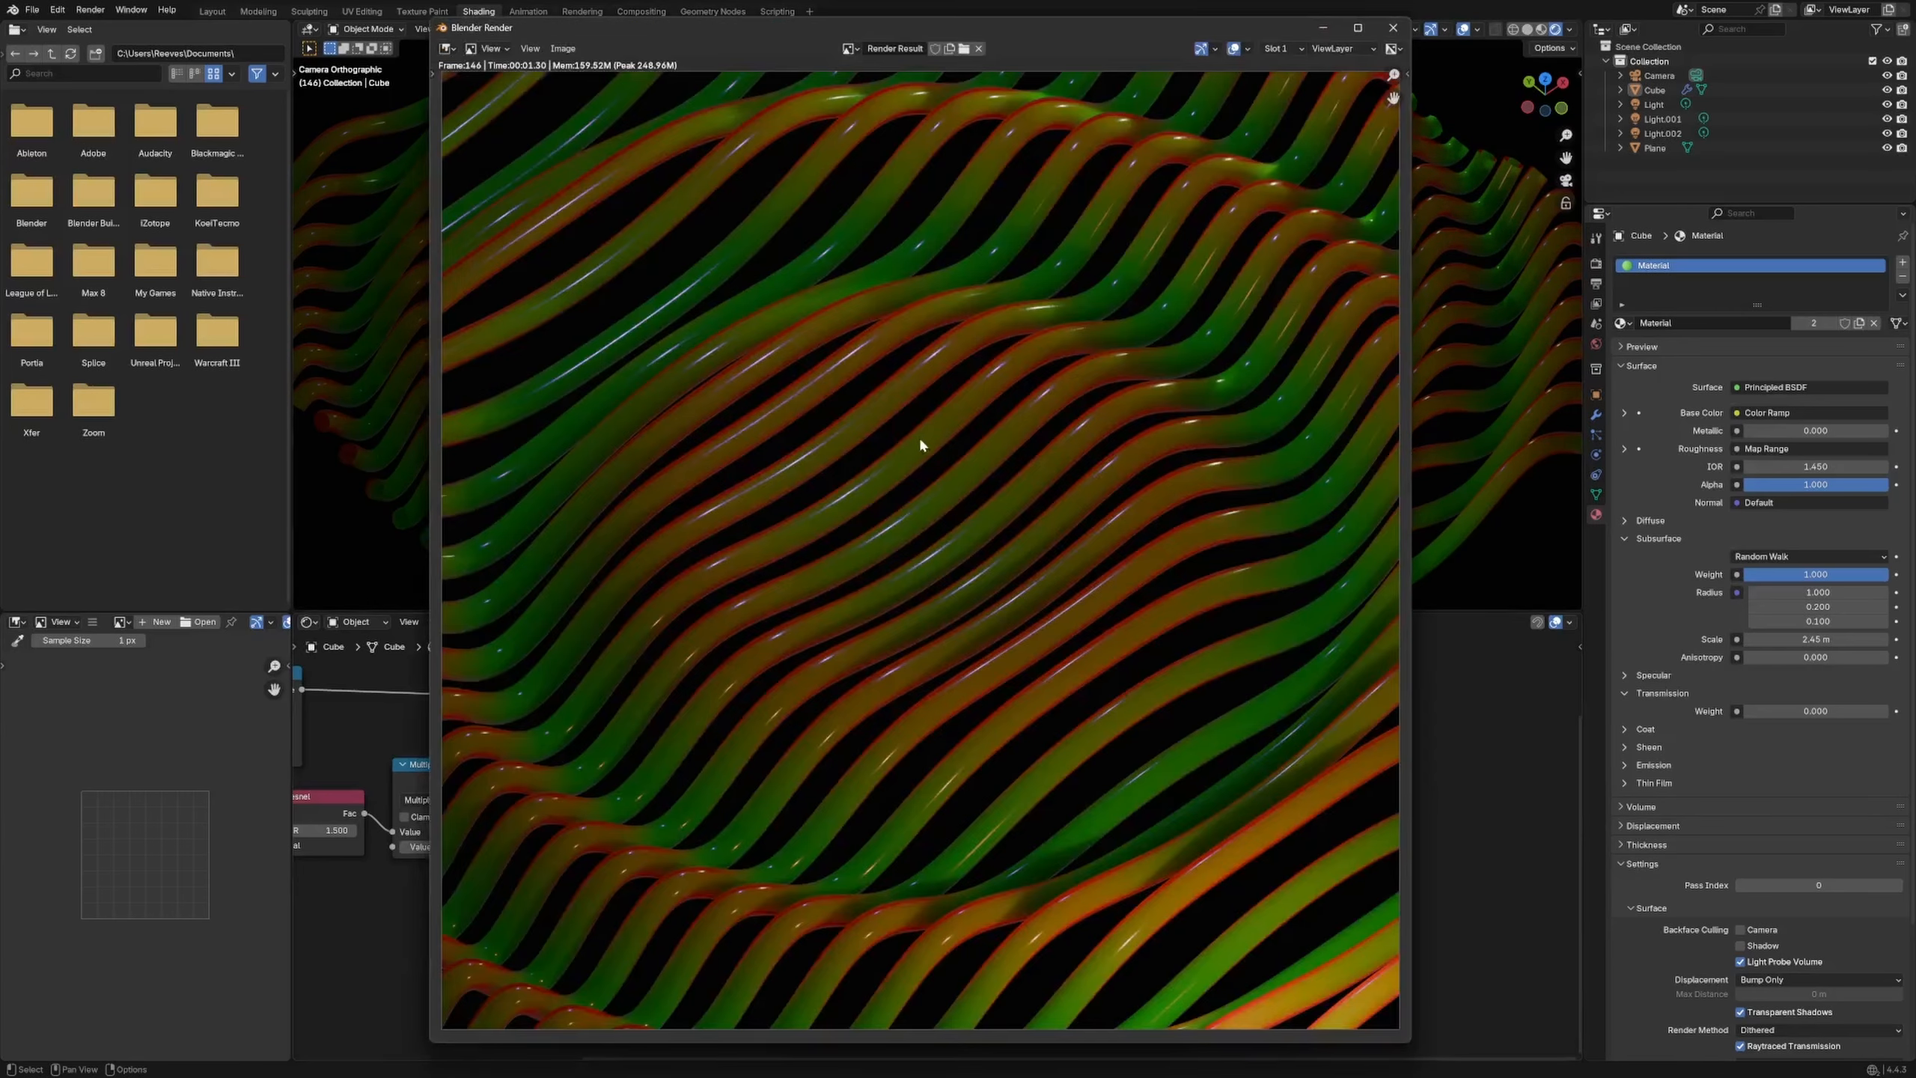
scroll(921, 445, "down", 4)
left_click(1392, 28)
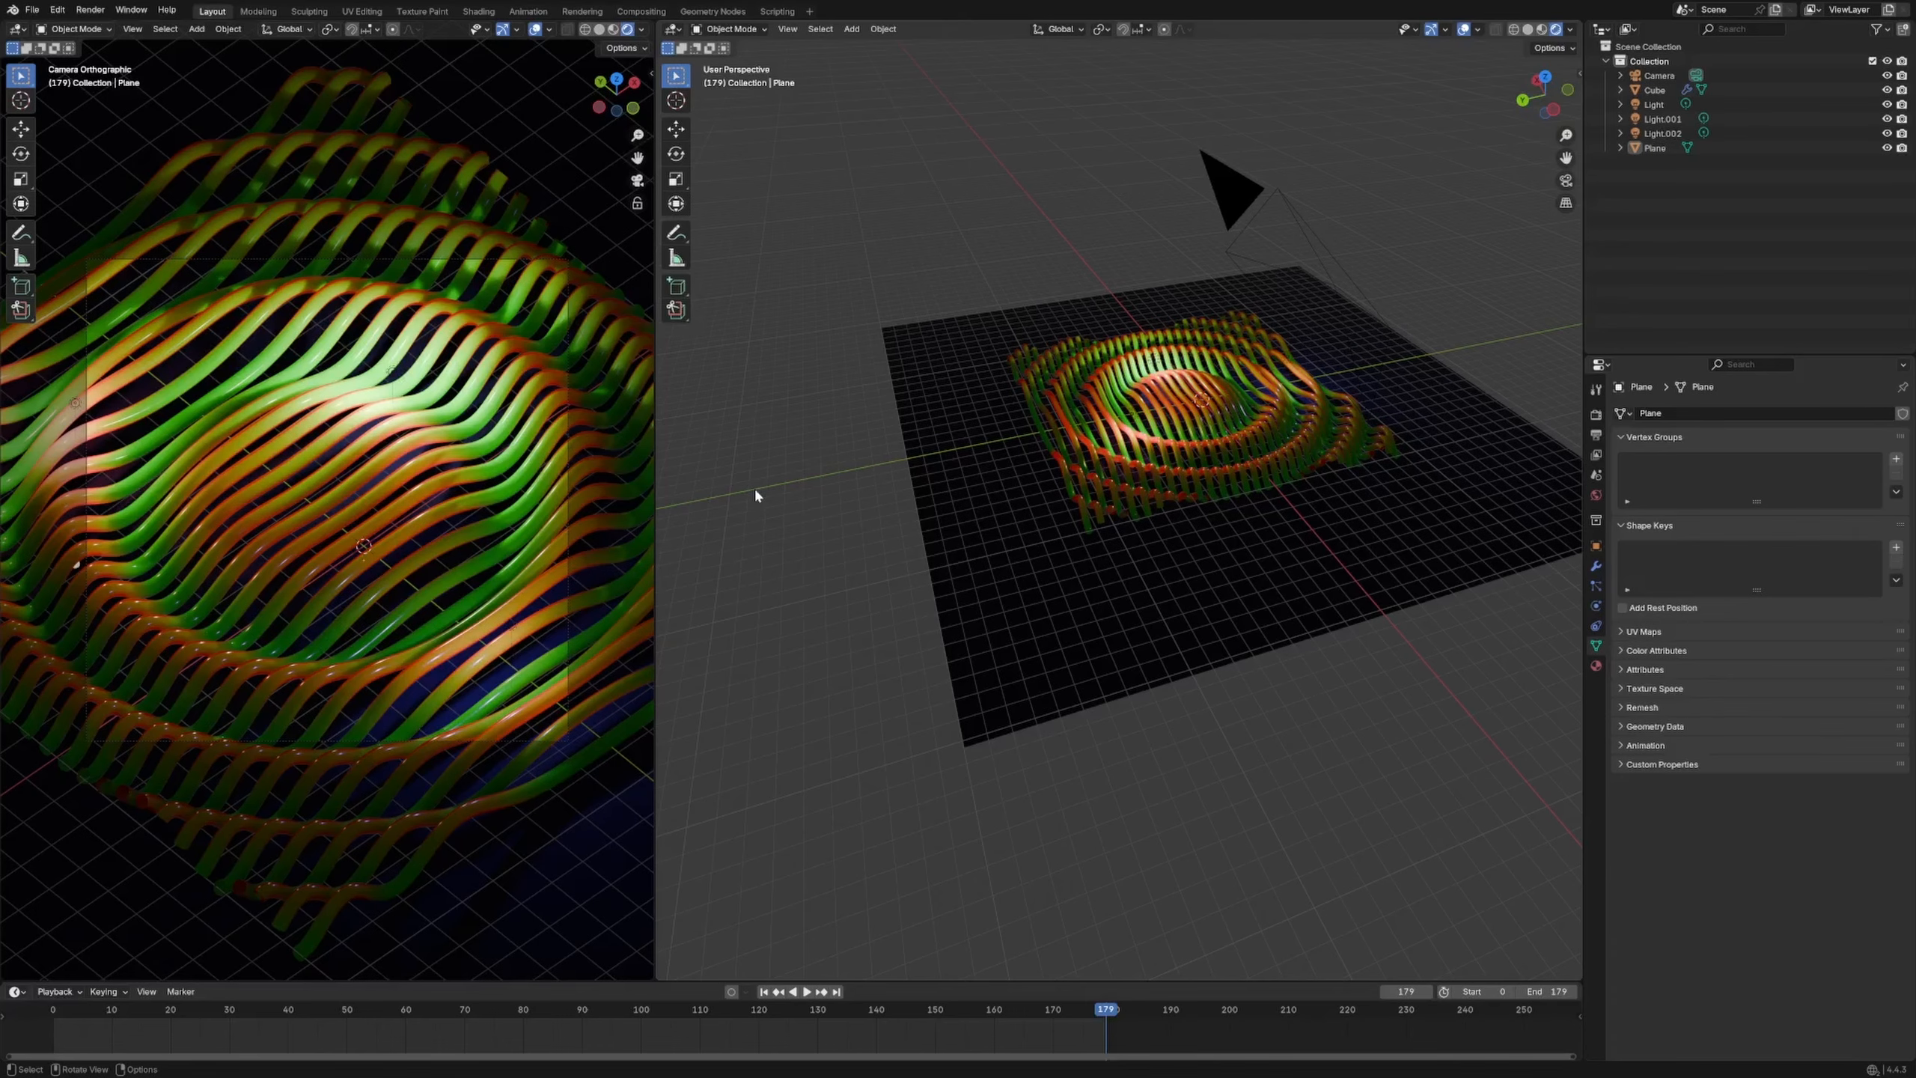
Render the camera view of the green-and-red tubes with F12 and close it
key("F12")
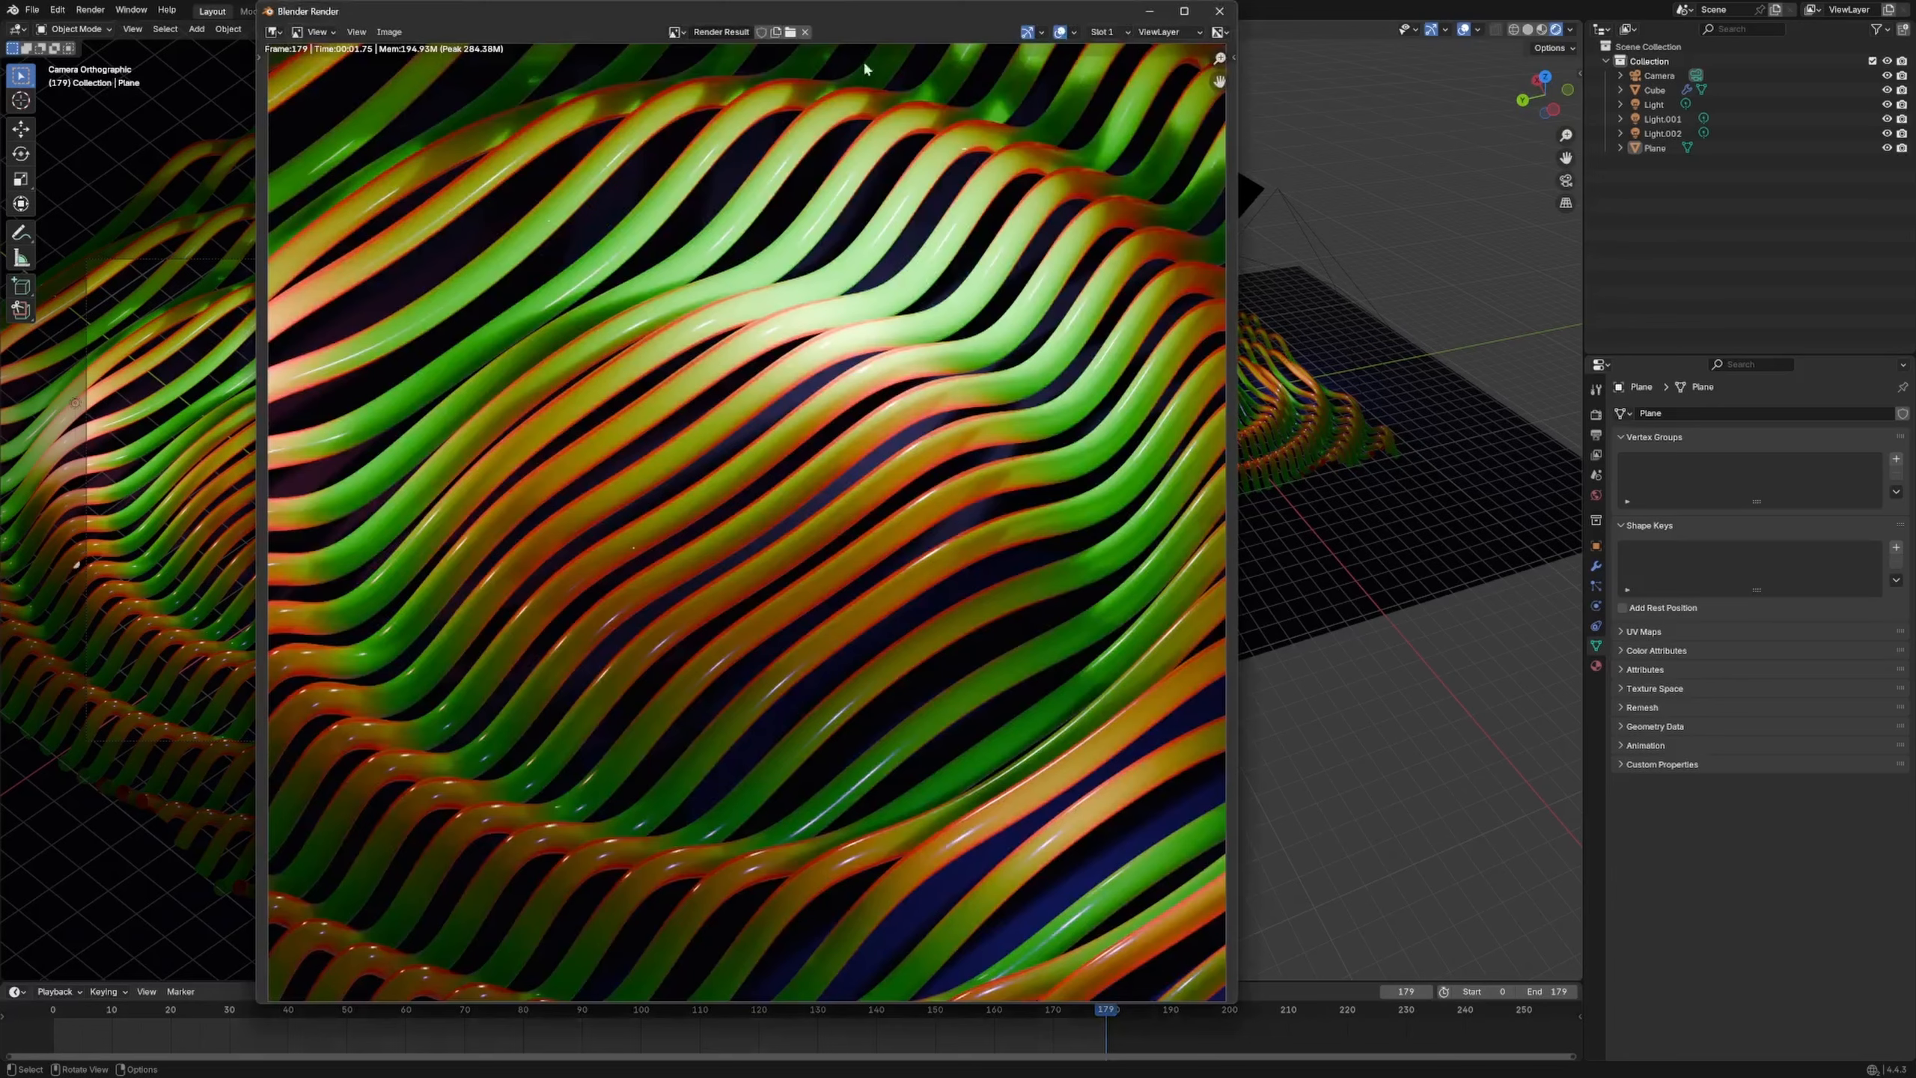
scroll(834, 364, "down", 3)
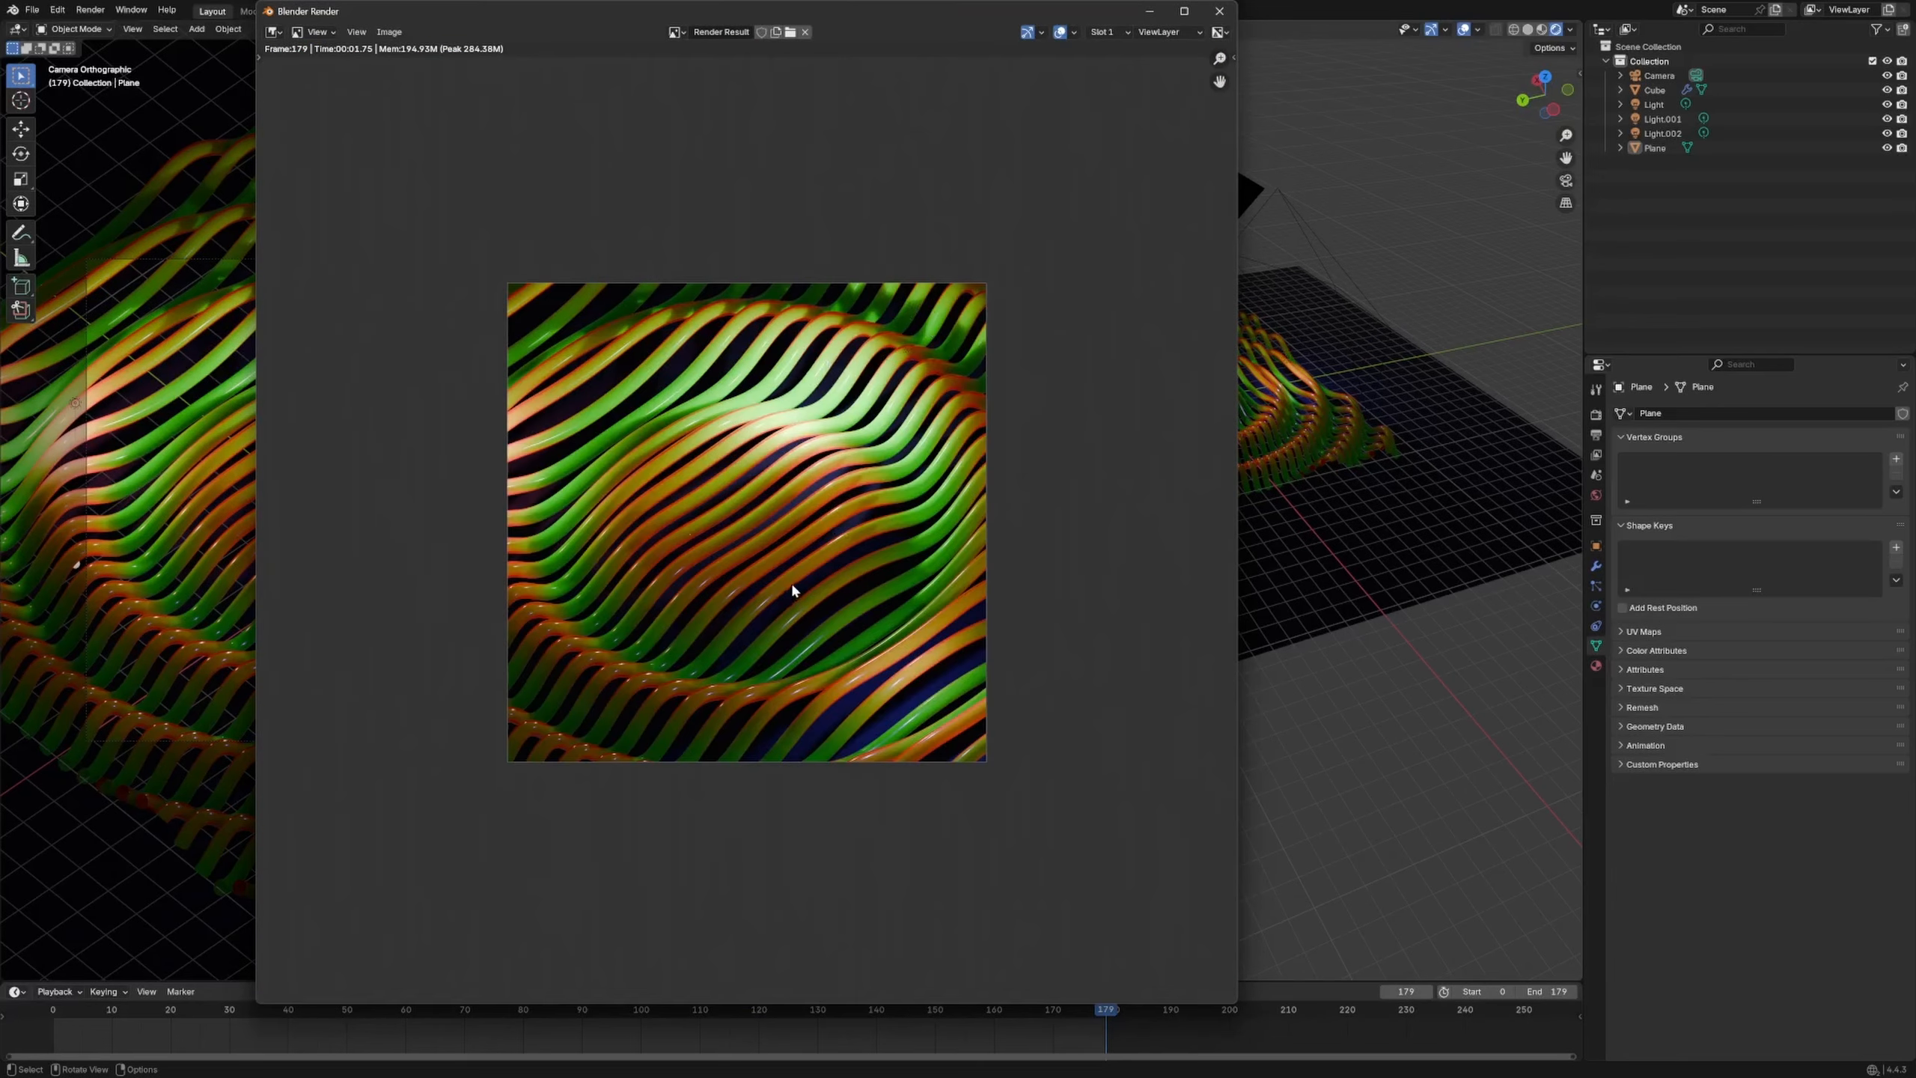
left_click(1219, 10)
Play and stop the ripple animation, then orbit around the plane
key("space")
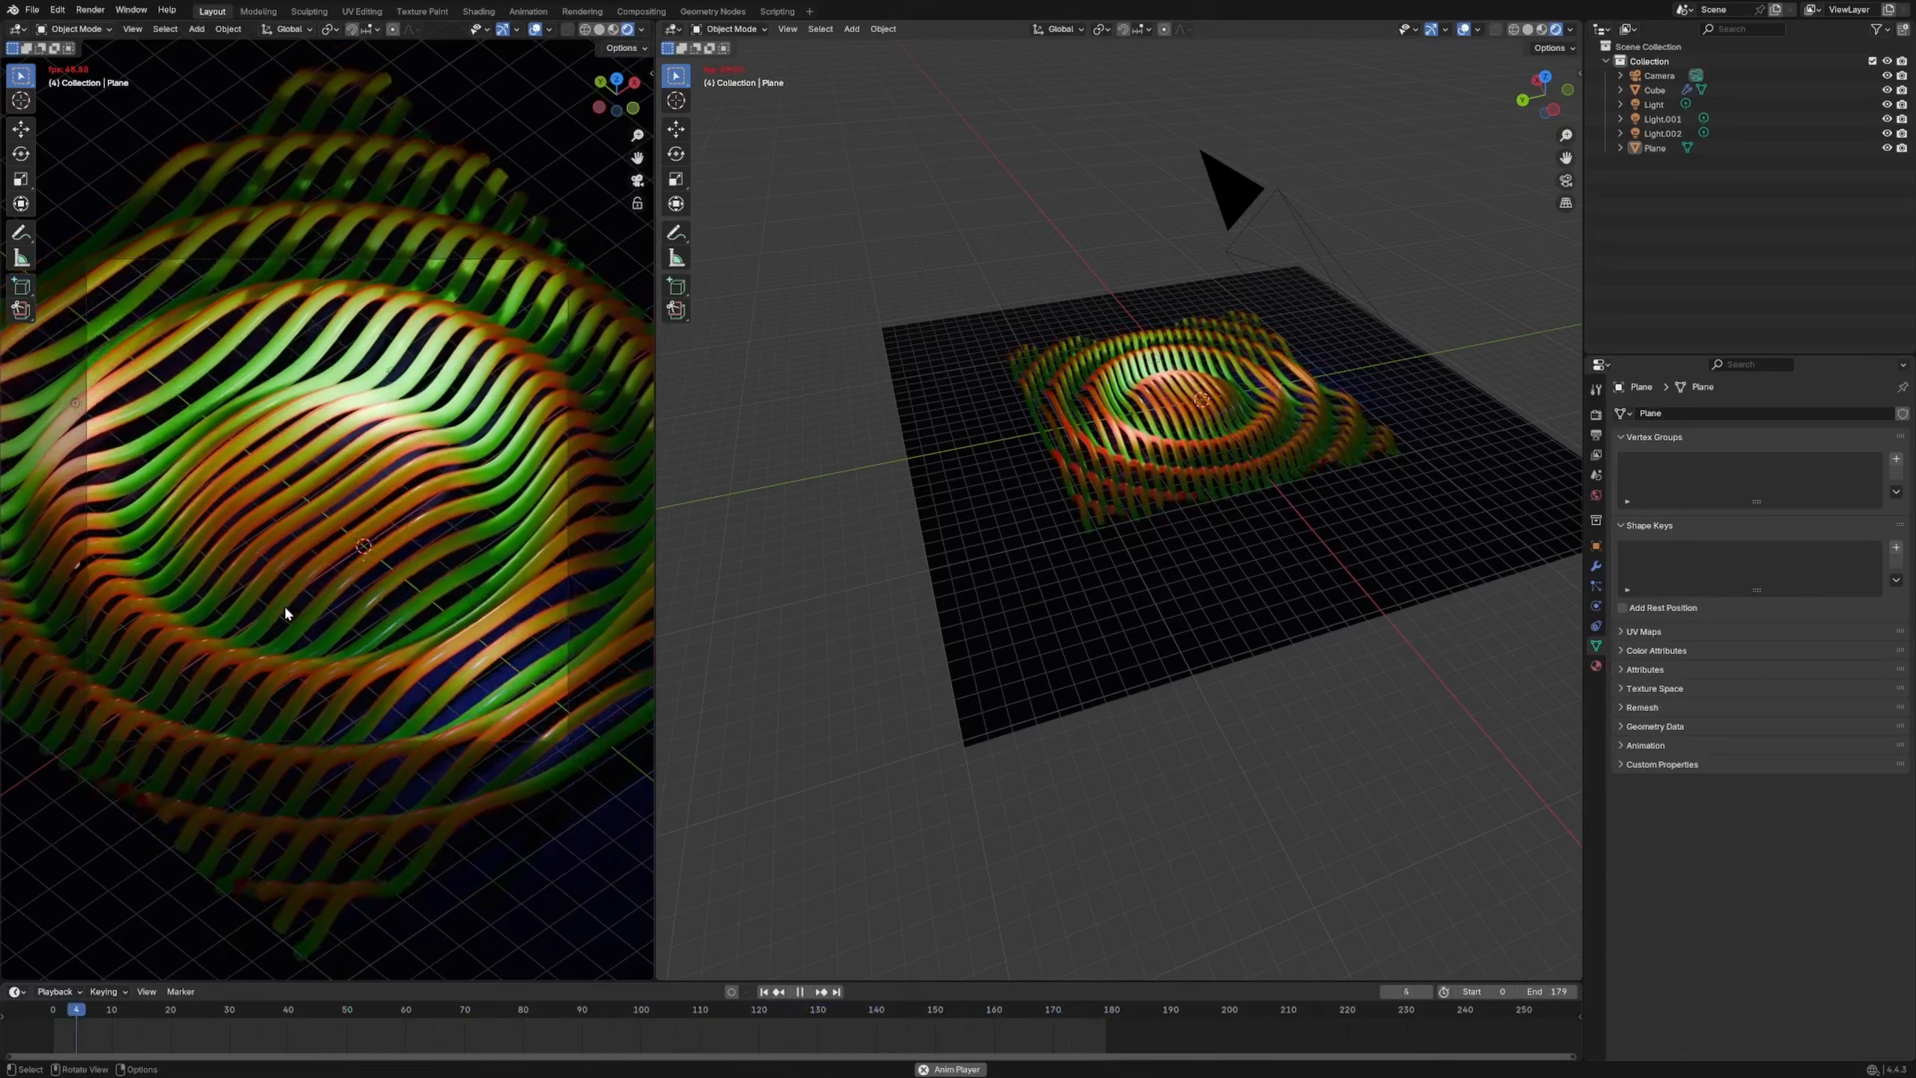
key("space")
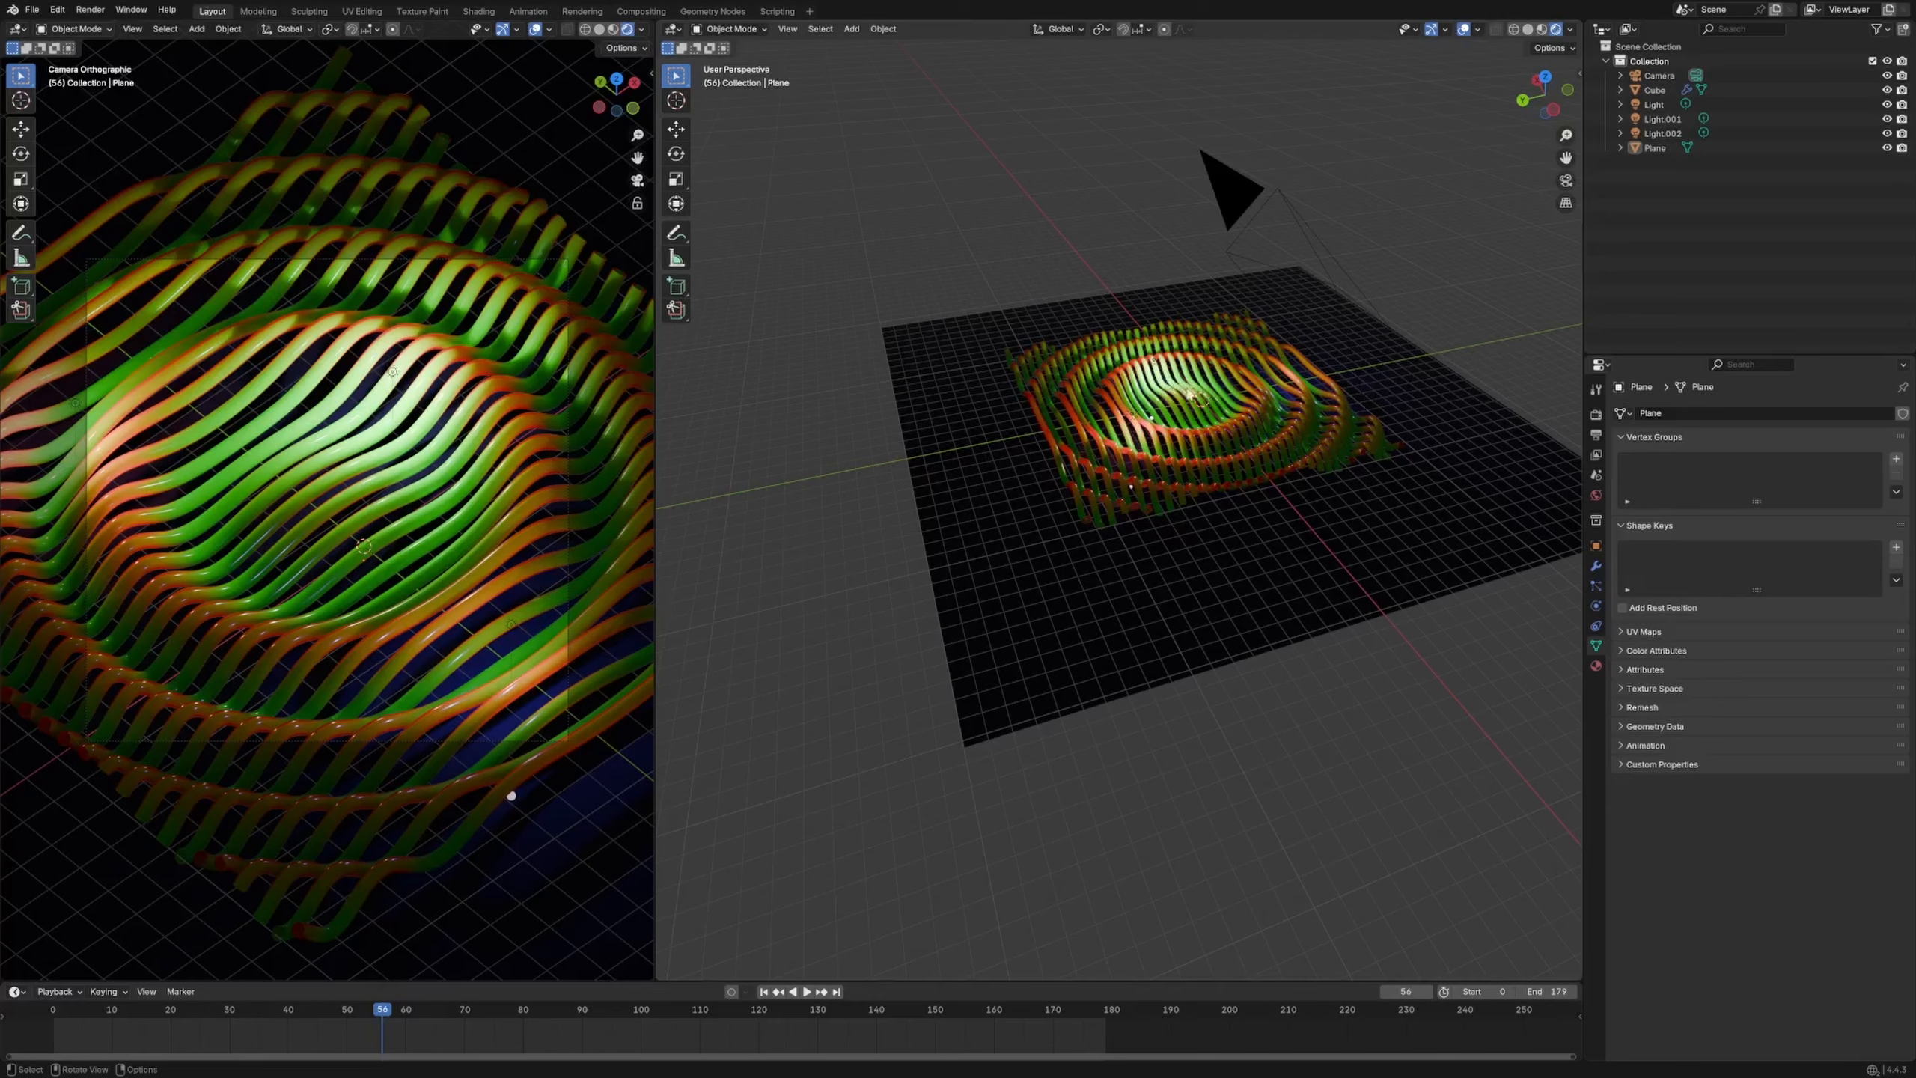
middle_click_drag(1094, 406, 1023, 499)
scroll(1161, 449, "up", 2)
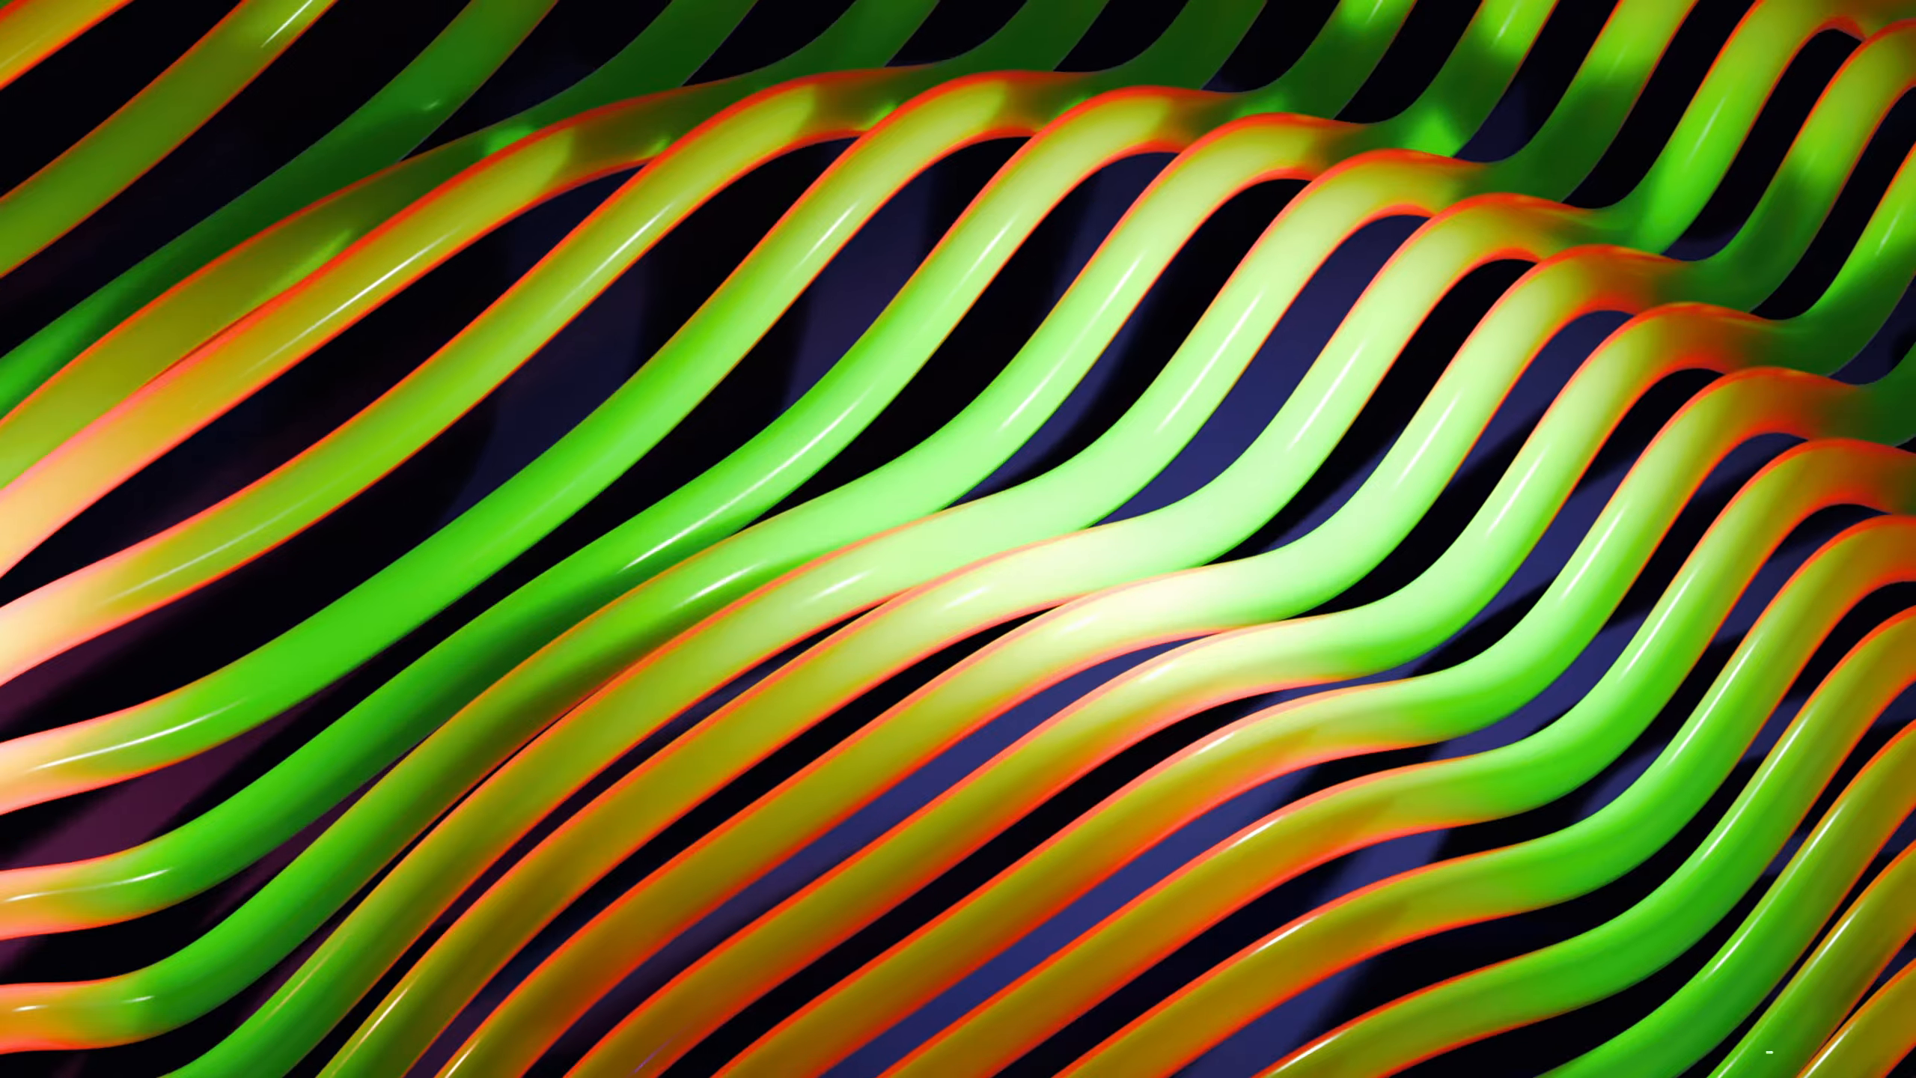